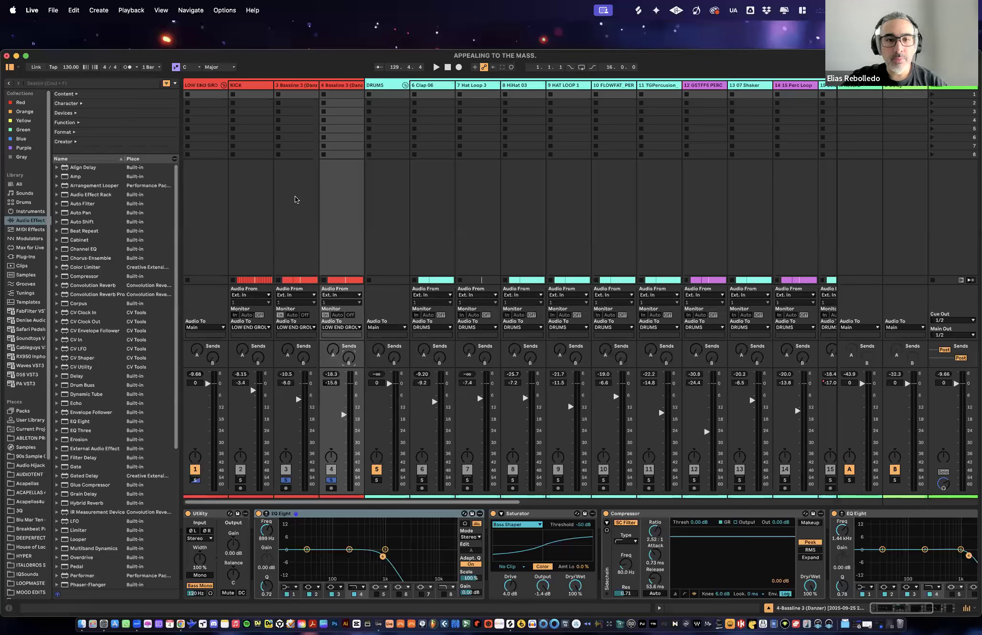
# - Solo the 6 Clap 06 track and play it back briefly
pyautogui.click(295, 200)
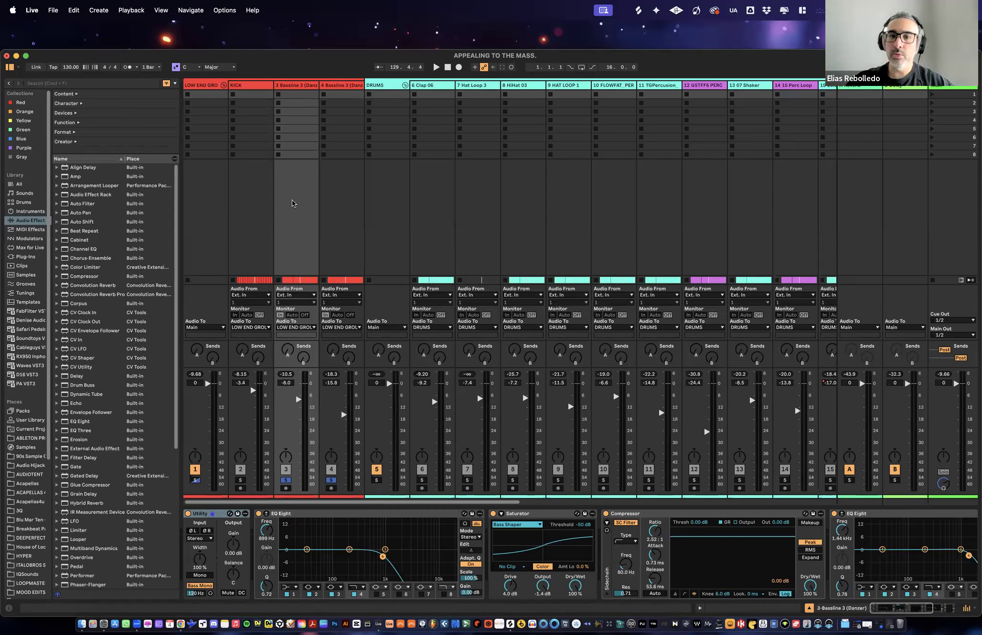
pyautogui.click(433, 85)
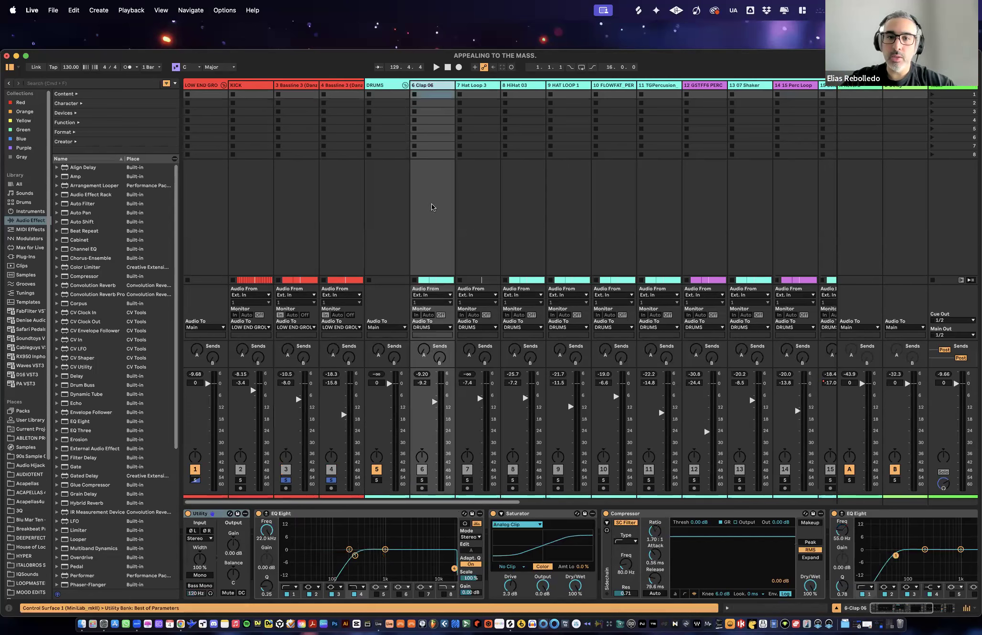
pyautogui.click(422, 480)
pyautogui.press('space')
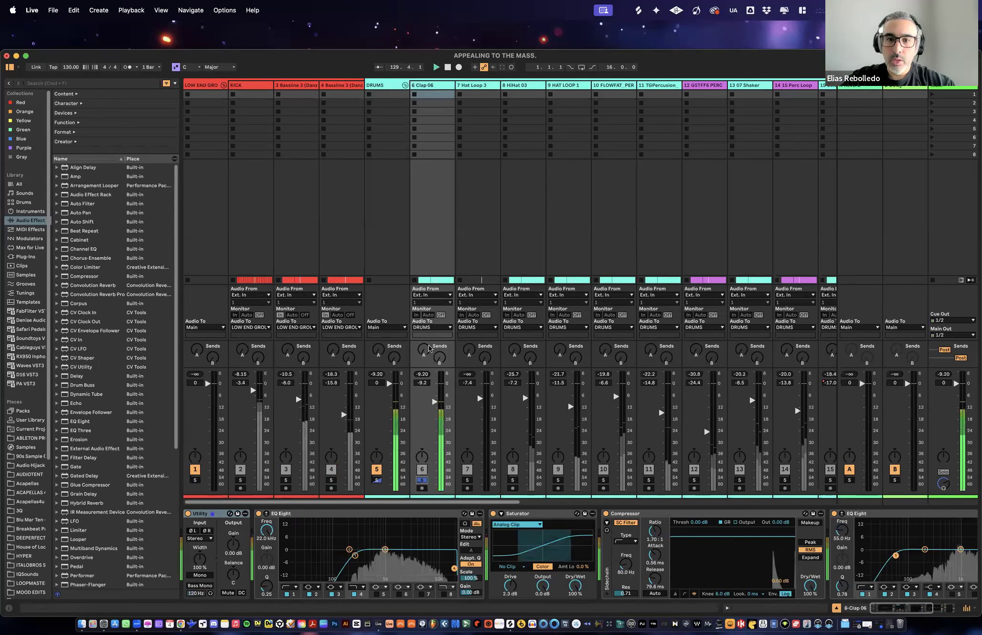
pyautogui.press('space')
# - Raise the Clap 06 track's Reverb send to about -23 dB while auditioning the clap
pyautogui.moveTo(424, 352); pyautogui.dragTo(424, 350)
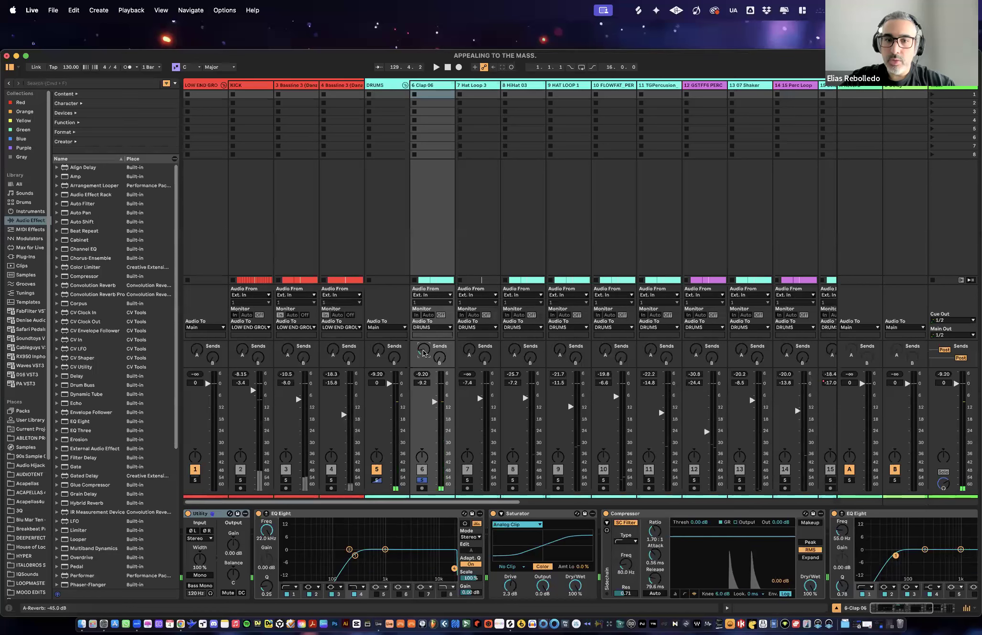
pyautogui.scroll(5, 423, 351)
pyautogui.press('space')
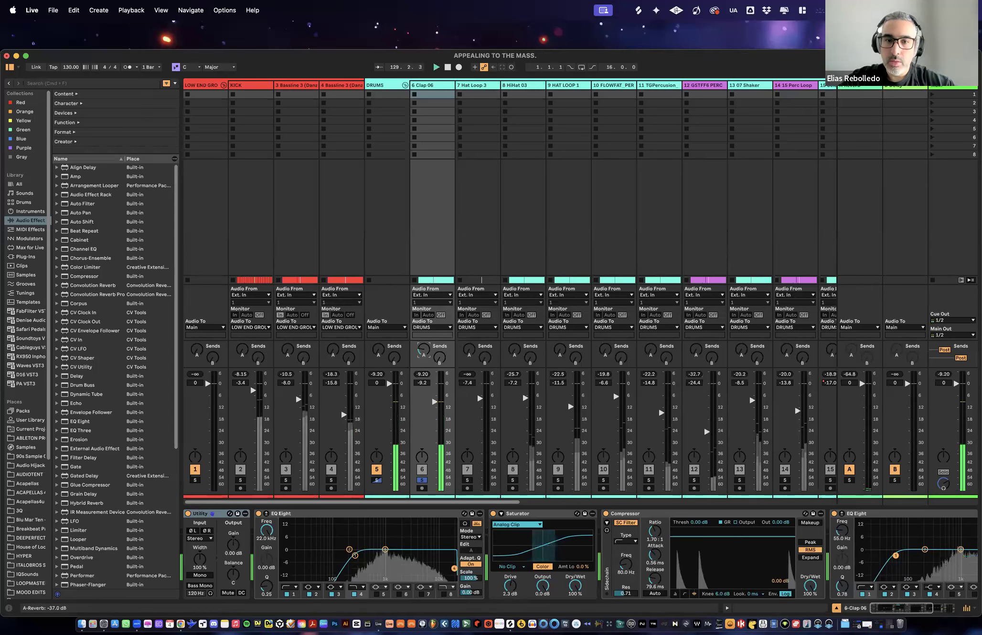
pyautogui.scroll(-3, 423, 352)
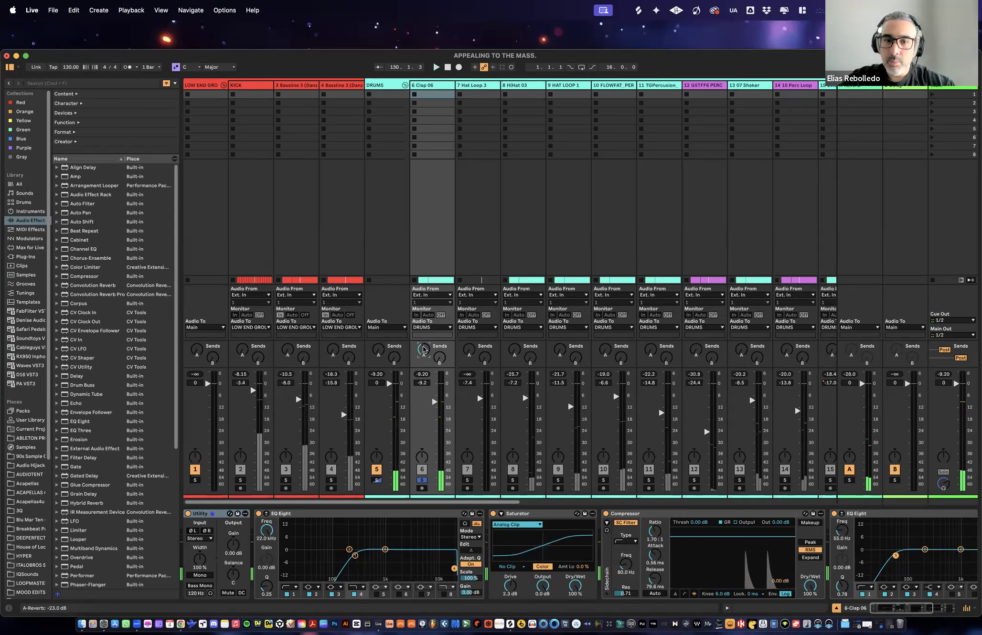
pyautogui.scroll(-3, 424, 351)
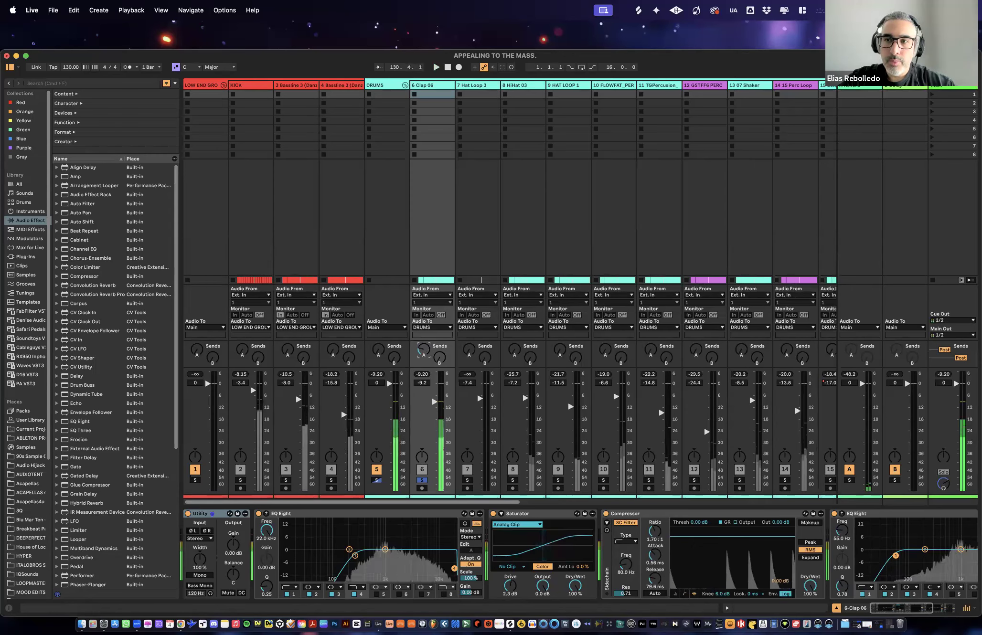
# - Select the Reverb return track, show the Info View and shorten the reverb's decay to 1.34 s
pyautogui.click(861, 87)
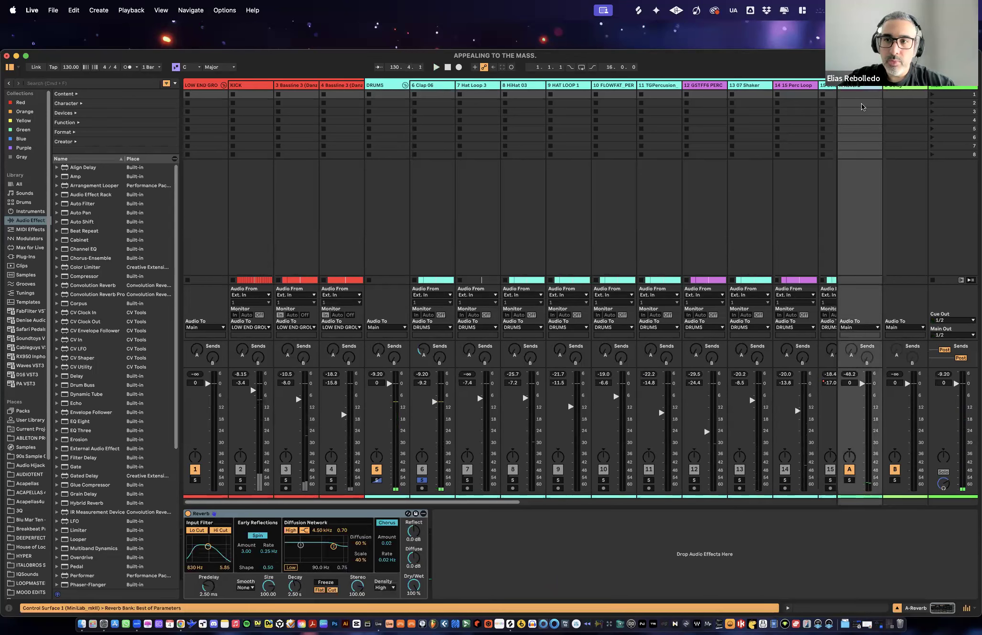
pyautogui.click(295, 591)
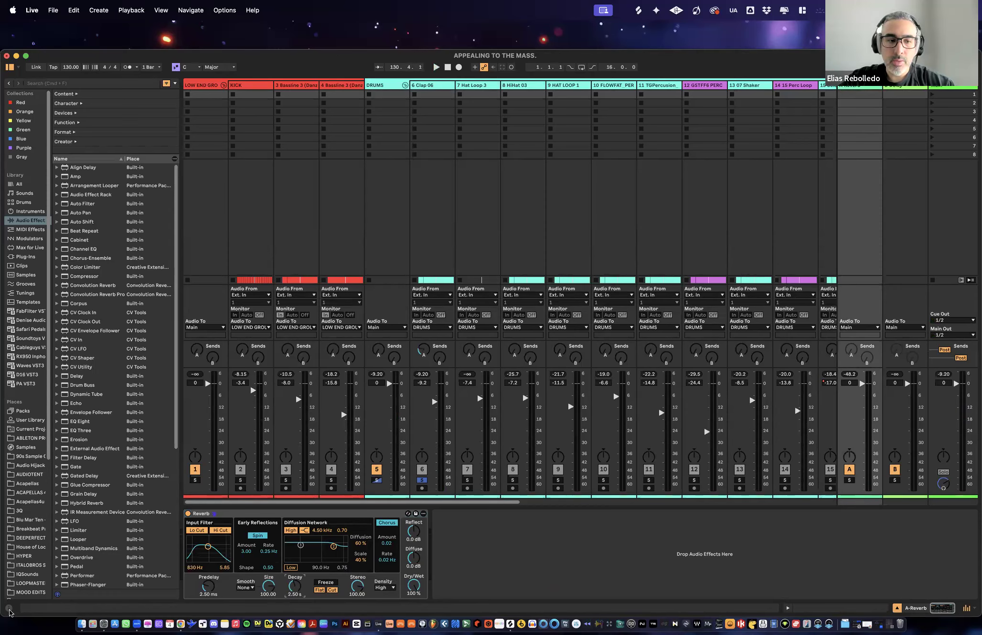
pyautogui.hotkey('shift', '?')
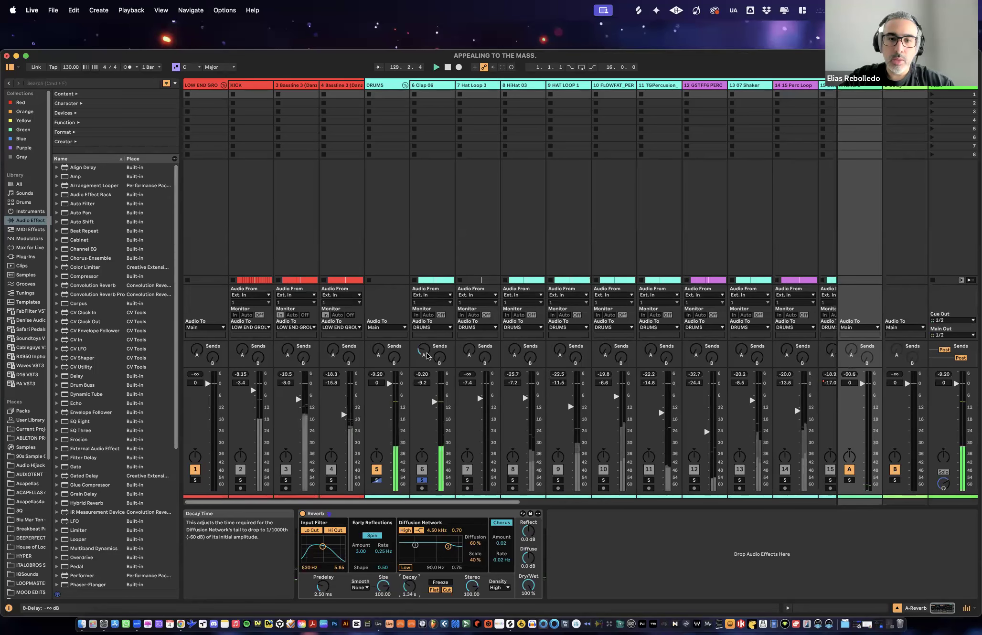
# - Raise the clap's Reverb send further and shorten the reverb's decay to 473 ms during playback
pyautogui.moveTo(424, 350); pyautogui.dragTo(423, 310)
pyautogui.press('space')
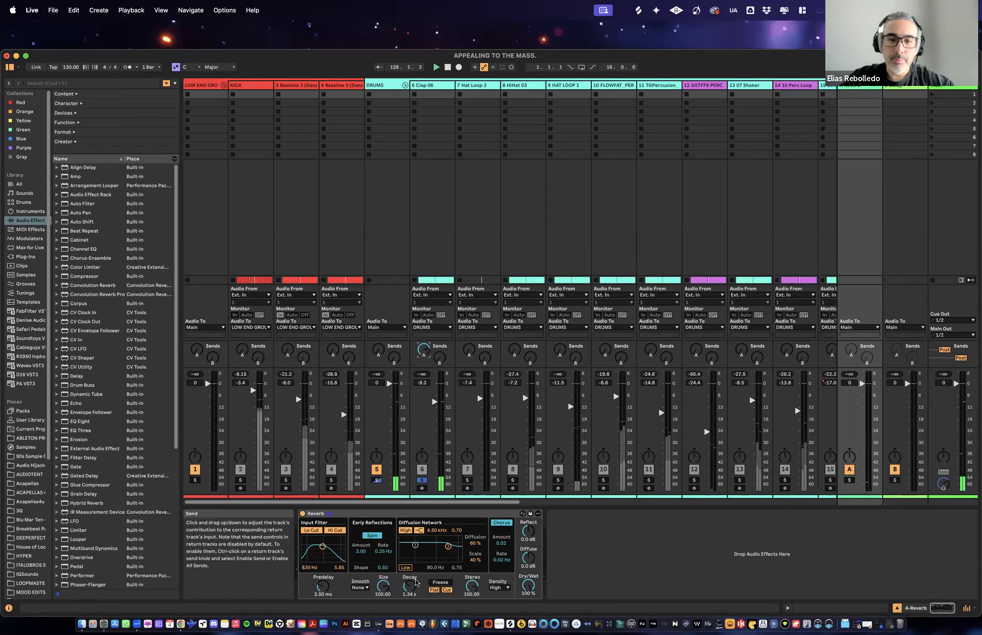
pyautogui.moveTo(410, 587); pyautogui.dragTo(410, 610)
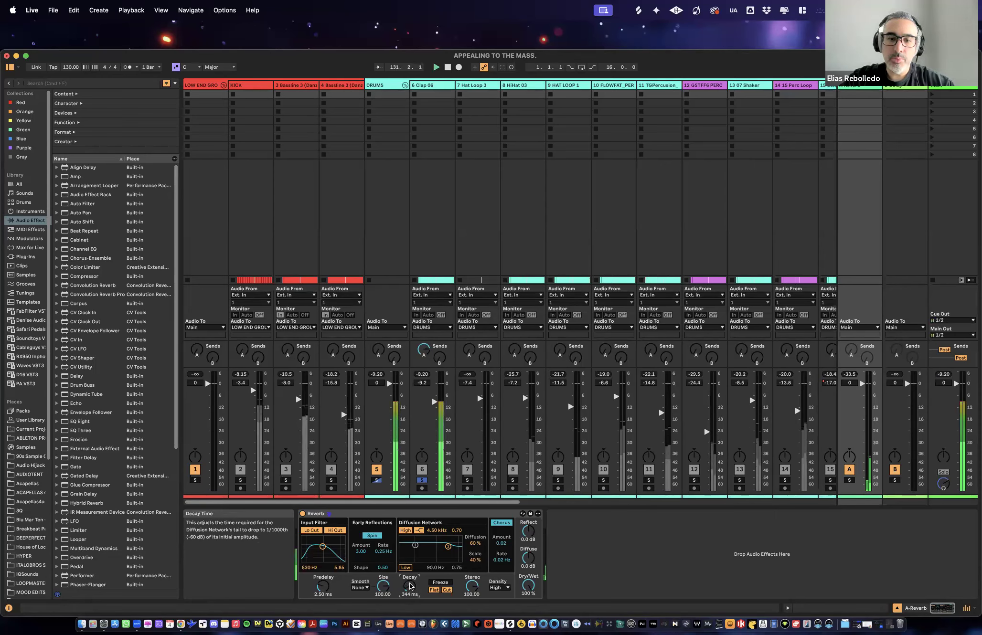
pyautogui.moveTo(410, 586)
pyautogui.mouseDown()
pyautogui.moveTo(410, 523)
pyautogui.moveTo(414, 593)
pyautogui.mouseUp()
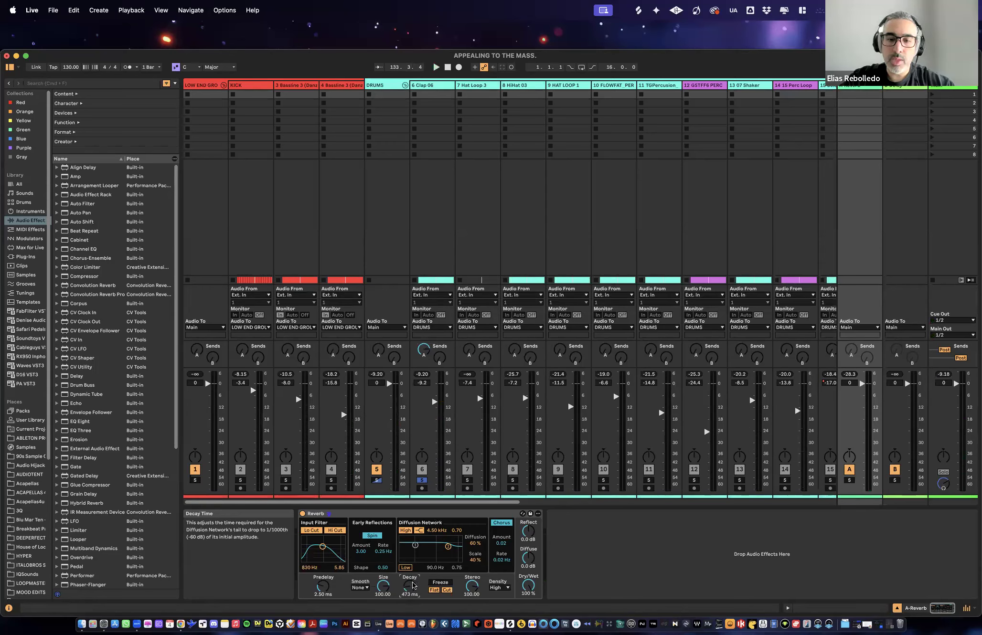
# - Compare the clap dry and with reverb, set its Reverb send to -10 dB, and unsolo the clap track
pyautogui.press('space')
pyautogui.moveTo(424, 349); pyautogui.dragTo(424, 364)
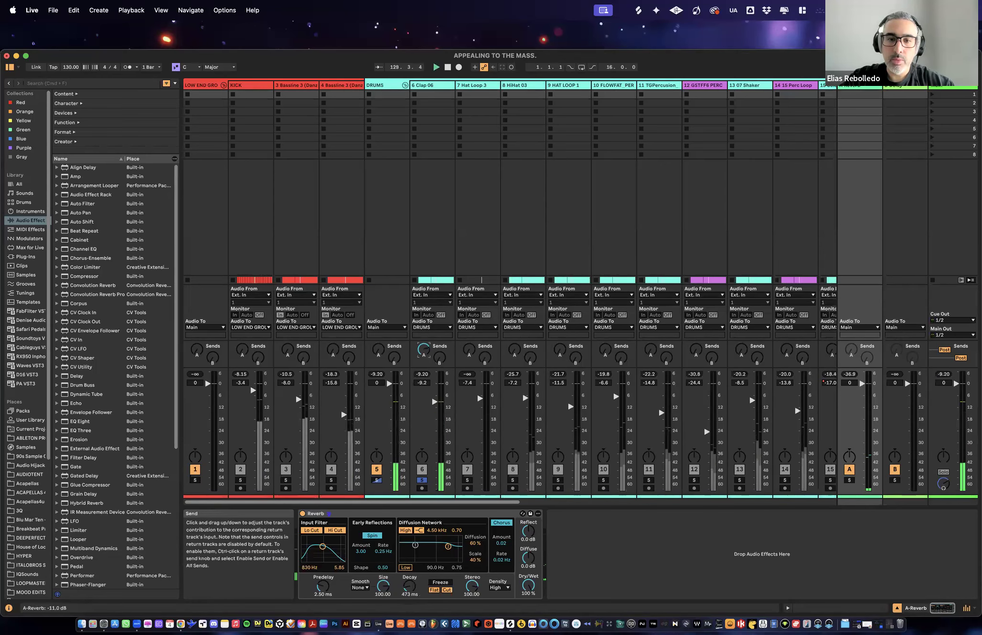
pyautogui.doubleClick(423, 351)
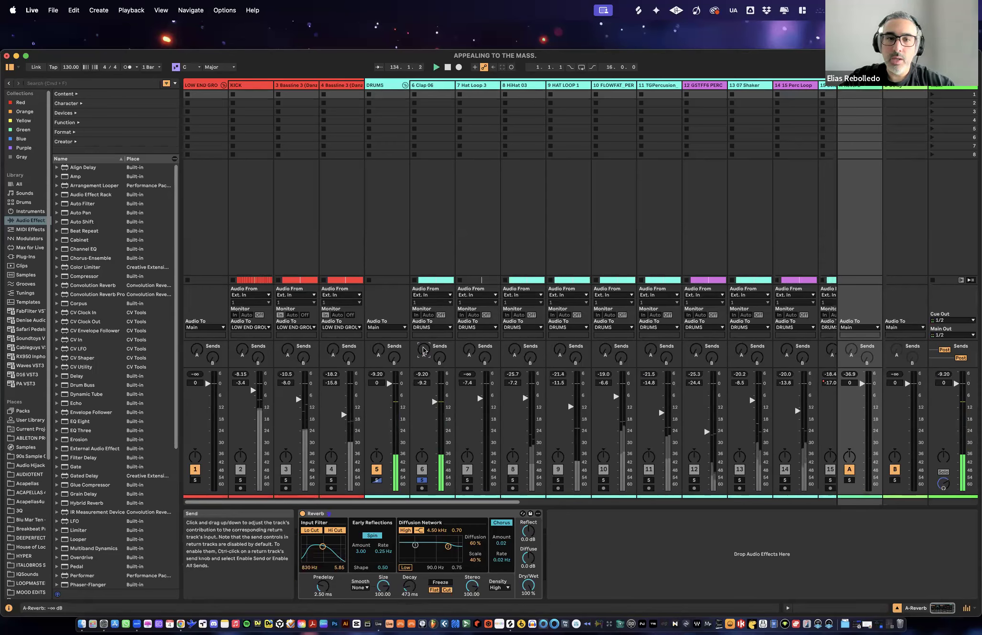
pyautogui.press('super+z')
pyautogui.moveTo(422, 354); pyautogui.dragTo(422, 344)
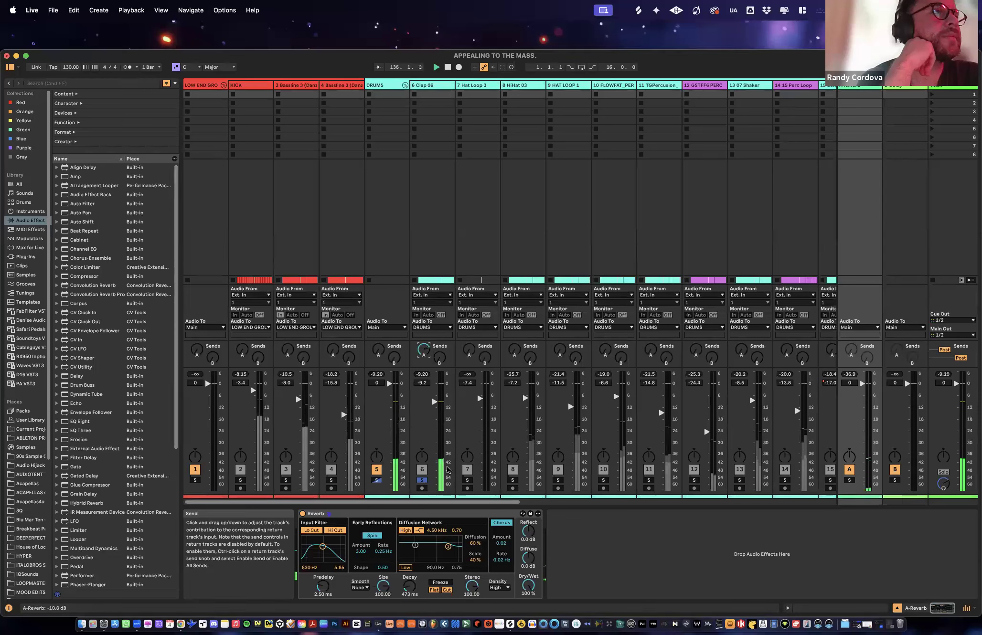
pyautogui.click(423, 480)
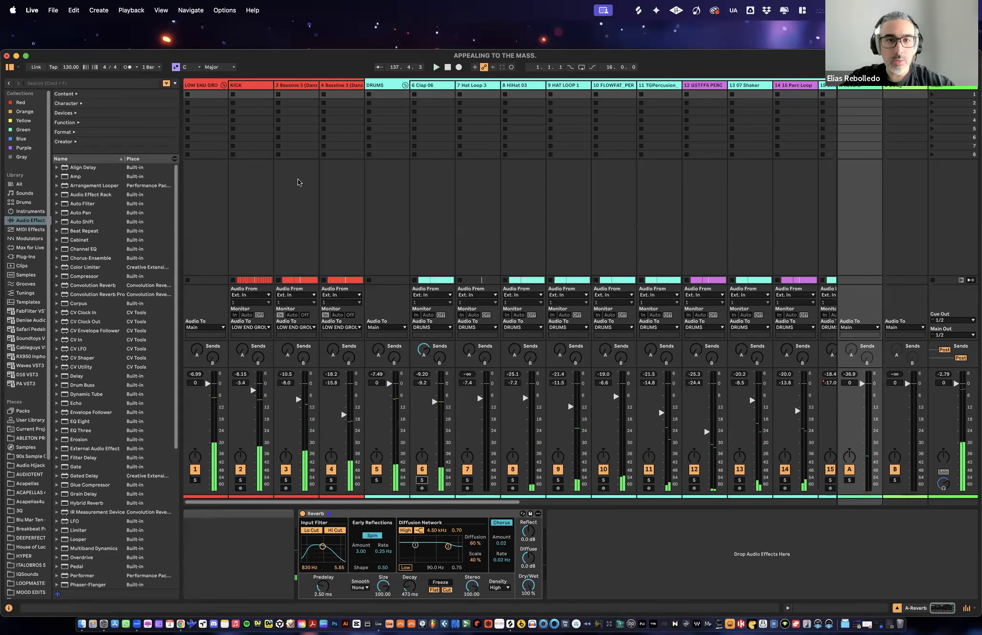
# - Solo Bassline 3 tracks 3 and 4 together, and compare them with track 3 playing alone
pyautogui.click(290, 90)
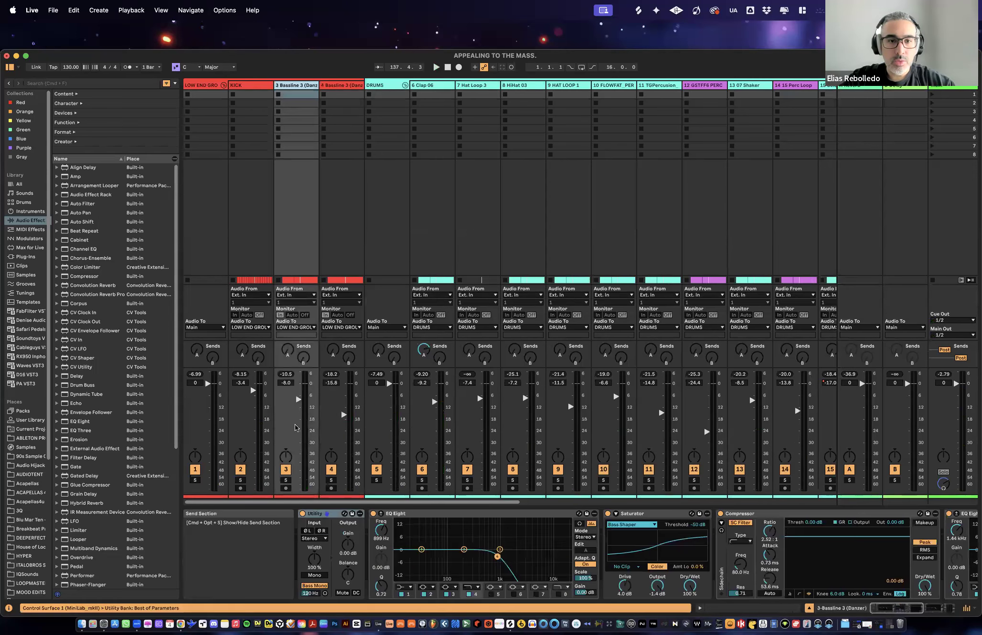
pyautogui.click(331, 480)
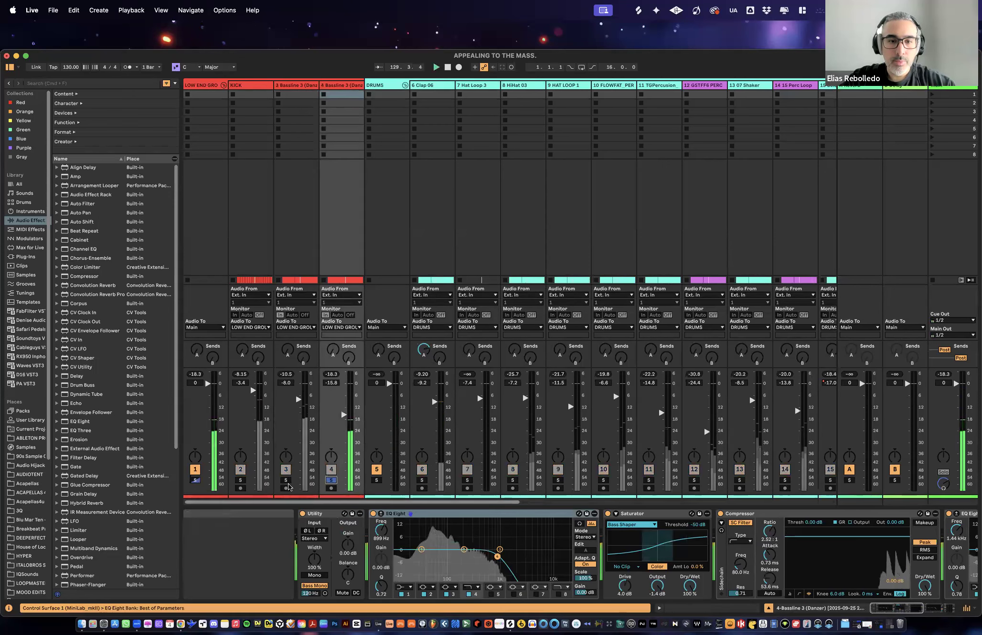
pyautogui.click(286, 480)
pyautogui.keyDown('super'); pyautogui.click(331, 480); pyautogui.keyUp('super')
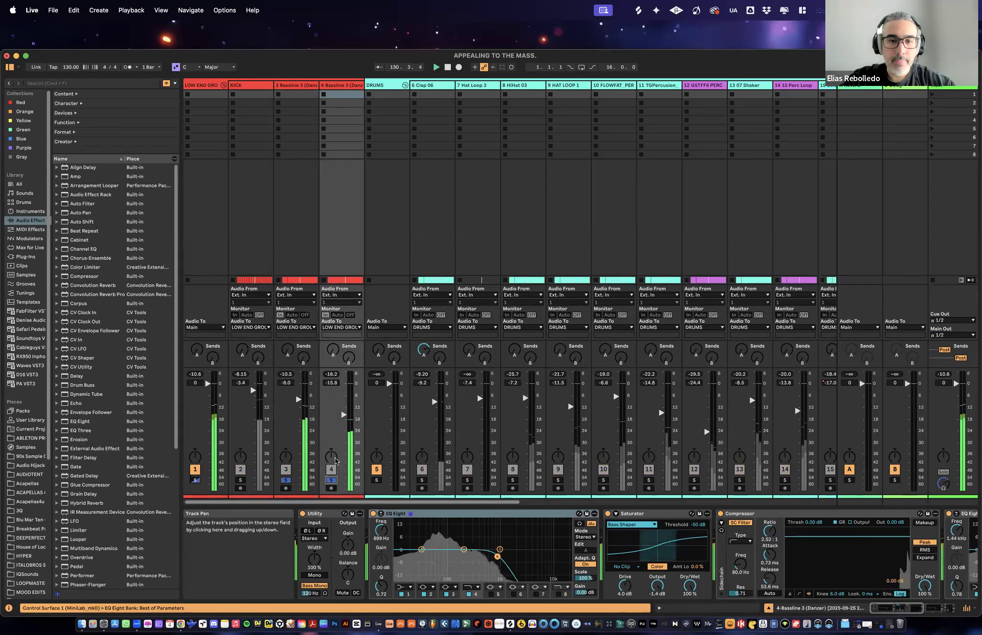
pyautogui.click(331, 480)
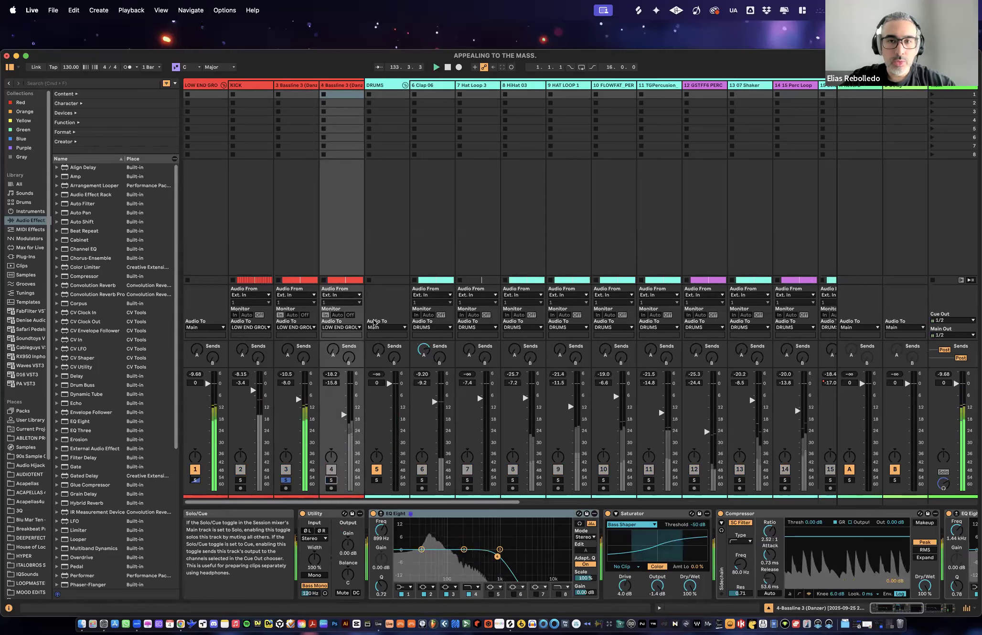
pyautogui.press('Tab')
pyautogui.press('Tab')
# - Solo only bassline track 4, play it and lower the system volume
pyautogui.click(332, 480)
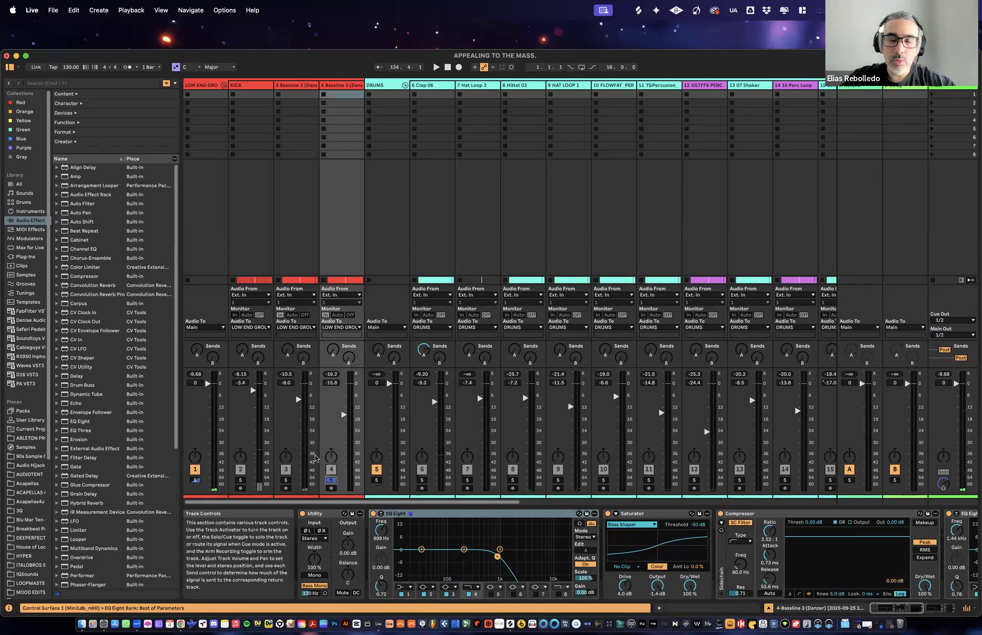
pyautogui.press('space')
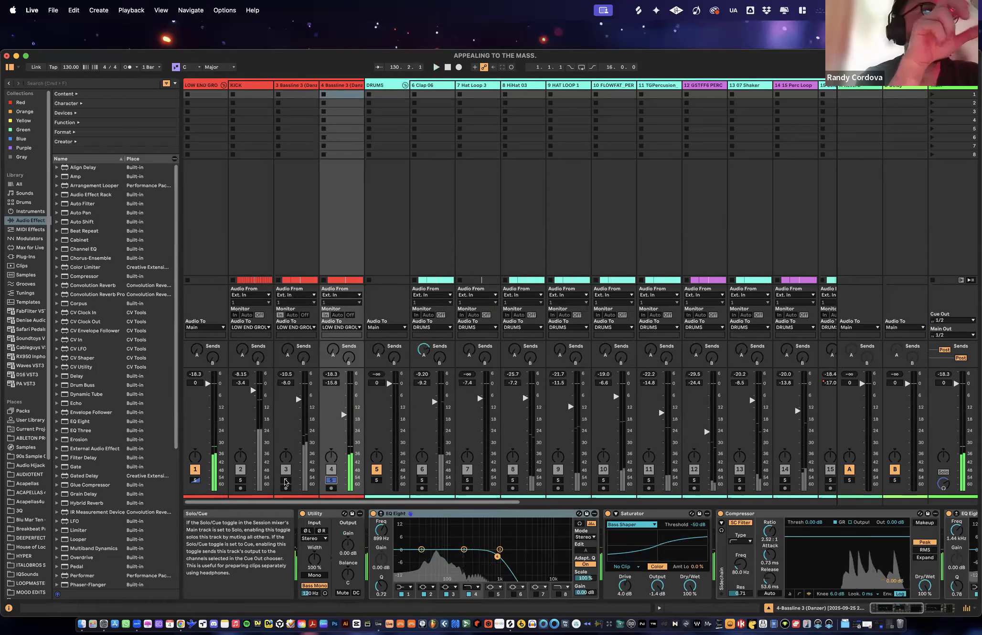
pyautogui.press('XF86AudioLowerVolume')
pyautogui.press('XF86AudioLowerVolume')
pyautogui.press('XF86AudioLowerVolume')
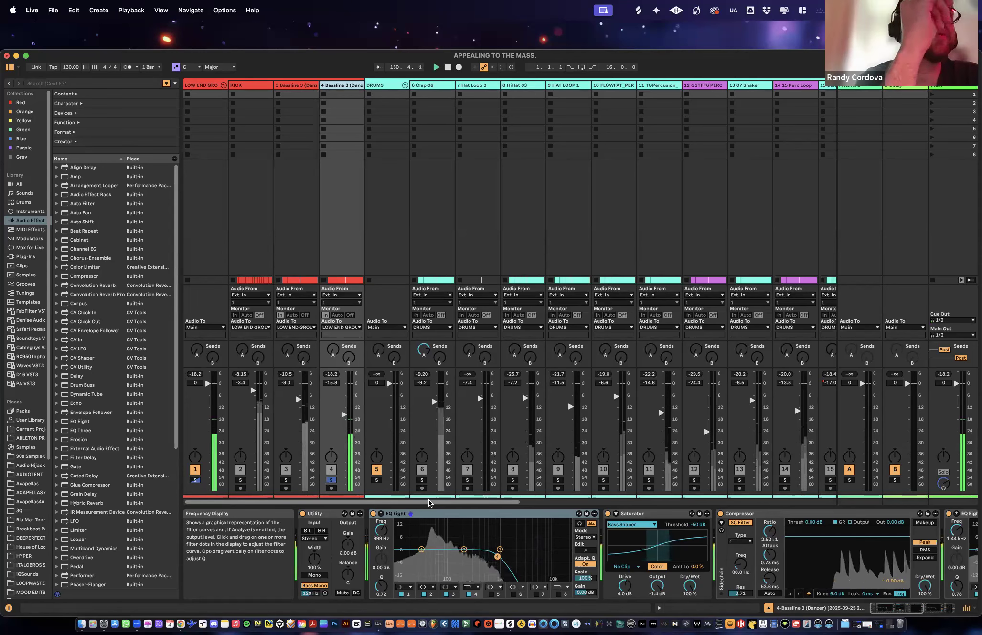
# - Switch to the Arrangement View, make bassline track 4 taller and open its recorded clip's sample settings
pyautogui.press('Tab')
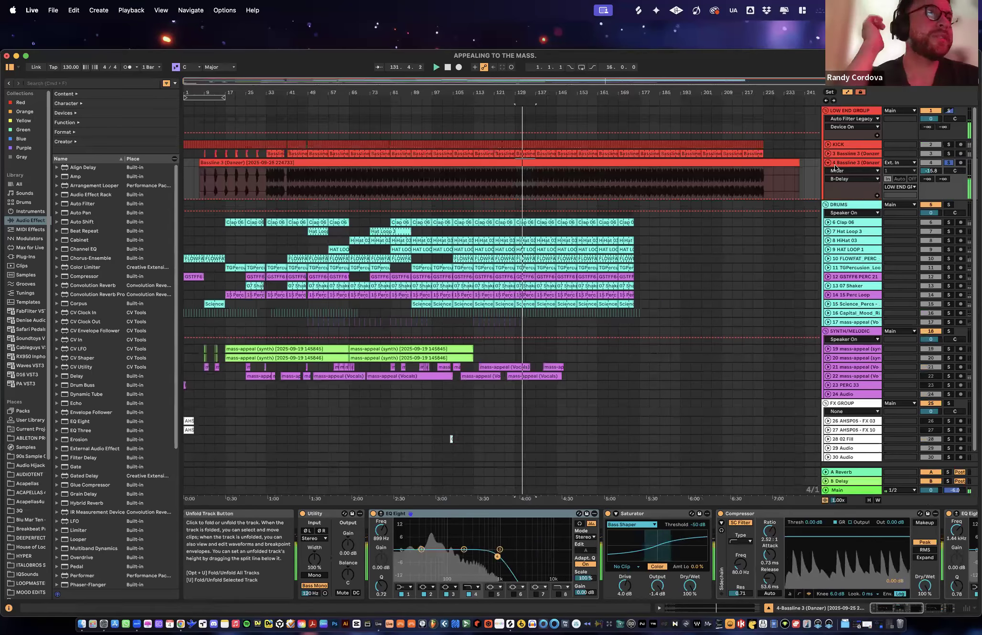
pyautogui.moveTo(840, 200); pyautogui.dragTo(840, 232)
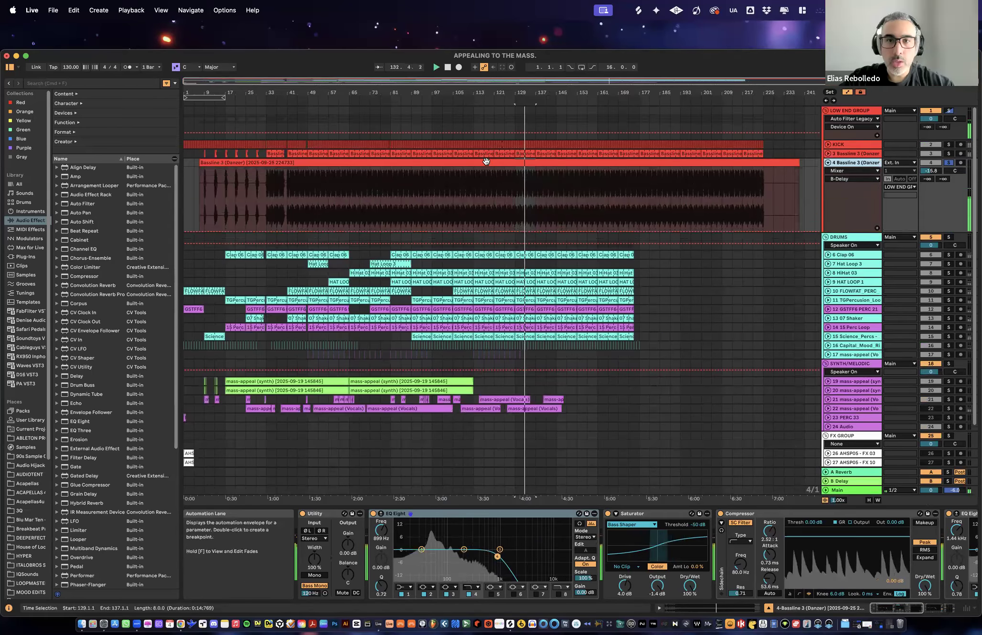
pyautogui.click(486, 162)
pyautogui.hotkey('shift', 'Tab')
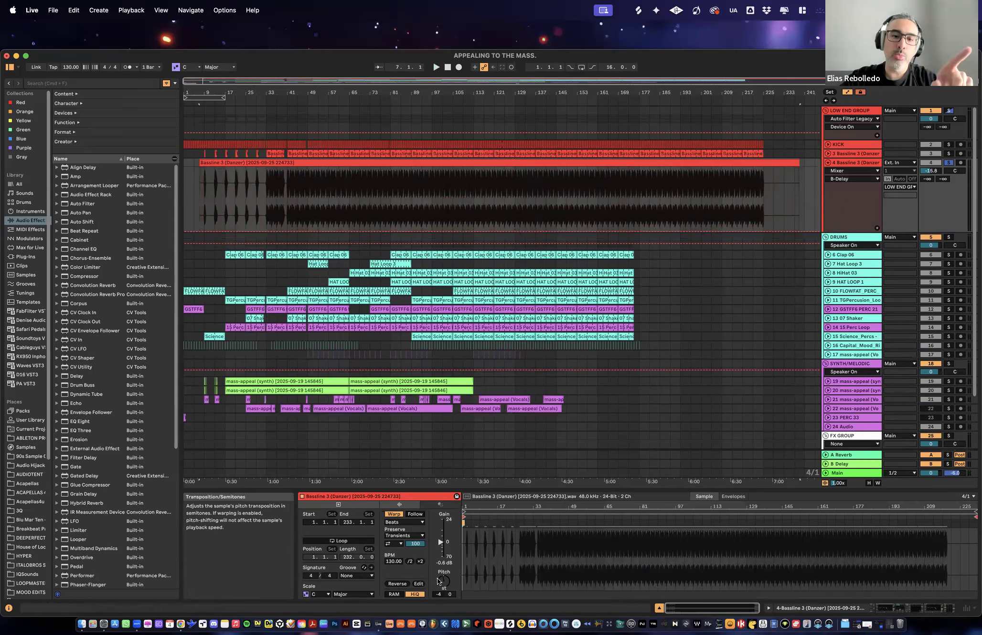
# - Open the bassline track 3 clip at bar 65 and play that track soloed
pyautogui.click(844, 153)
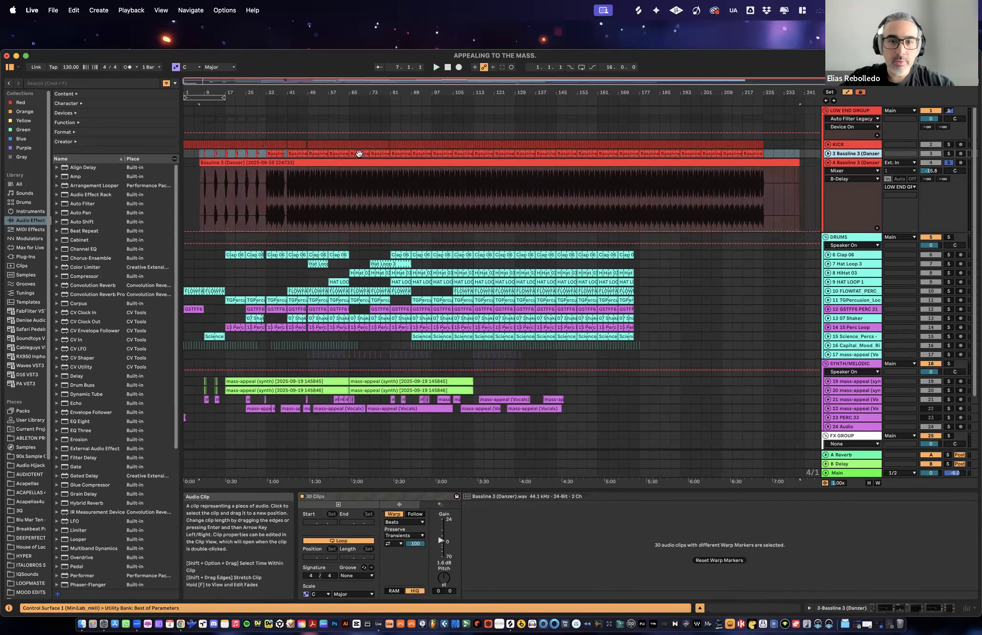
pyautogui.click(359, 153)
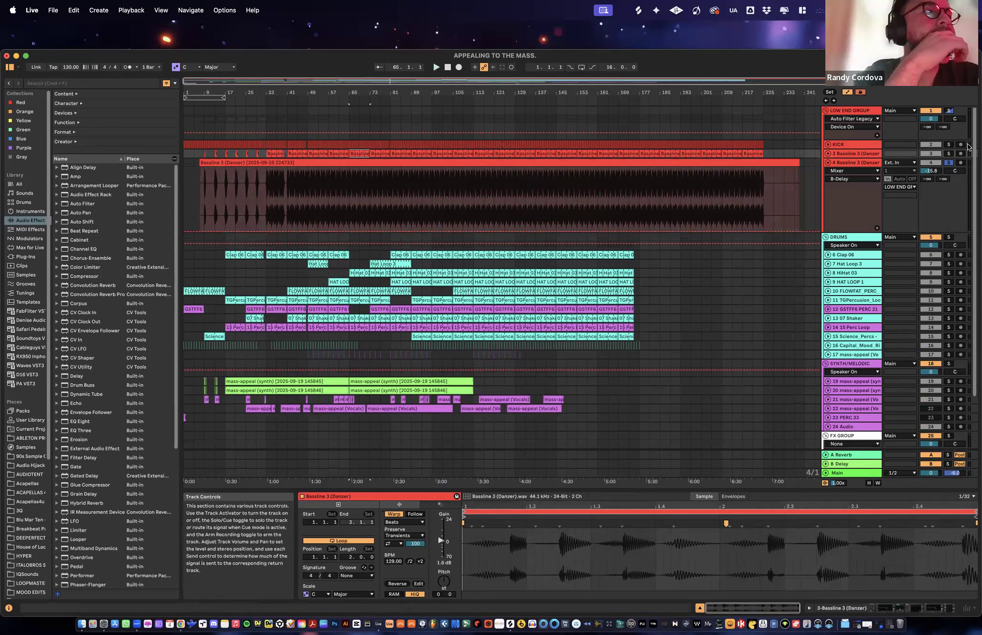
pyautogui.press('space')
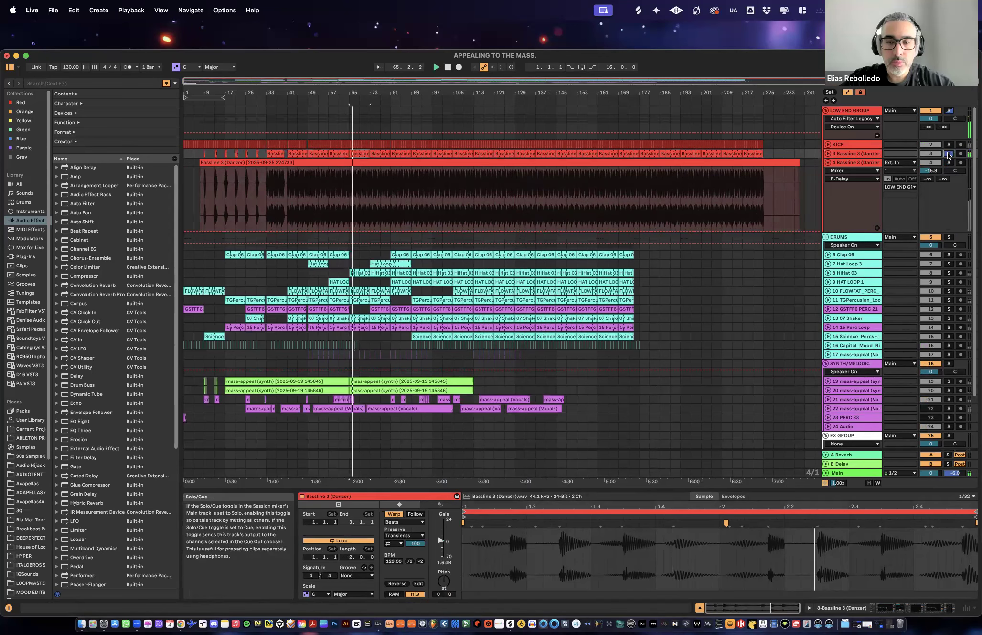
pyautogui.click(948, 154)
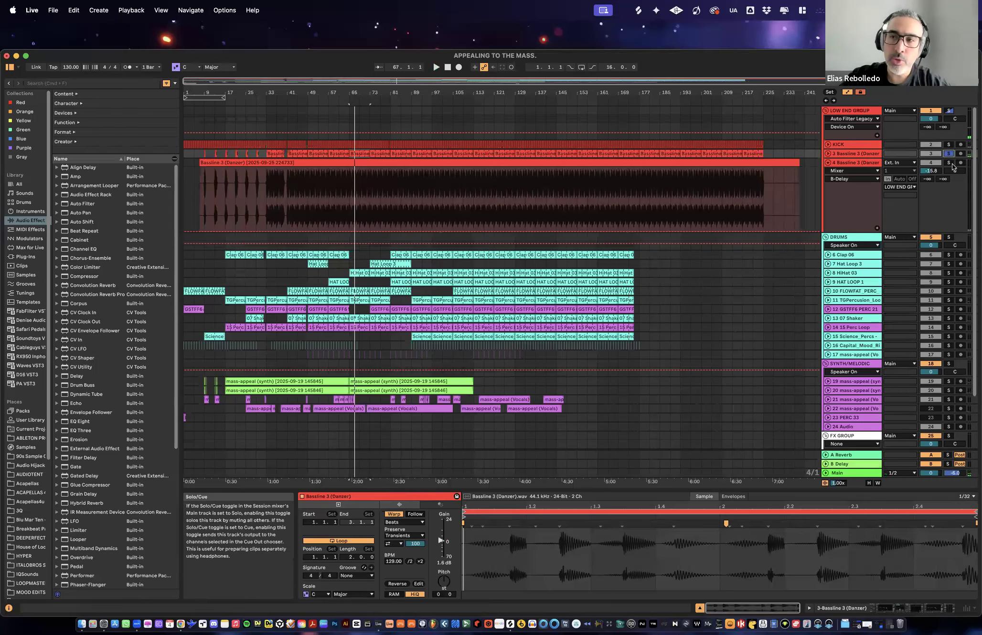
# - Show the bassline track 4 clip again and play tracks 3 and 4 soloed together from bar 65
pyautogui.click(854, 162)
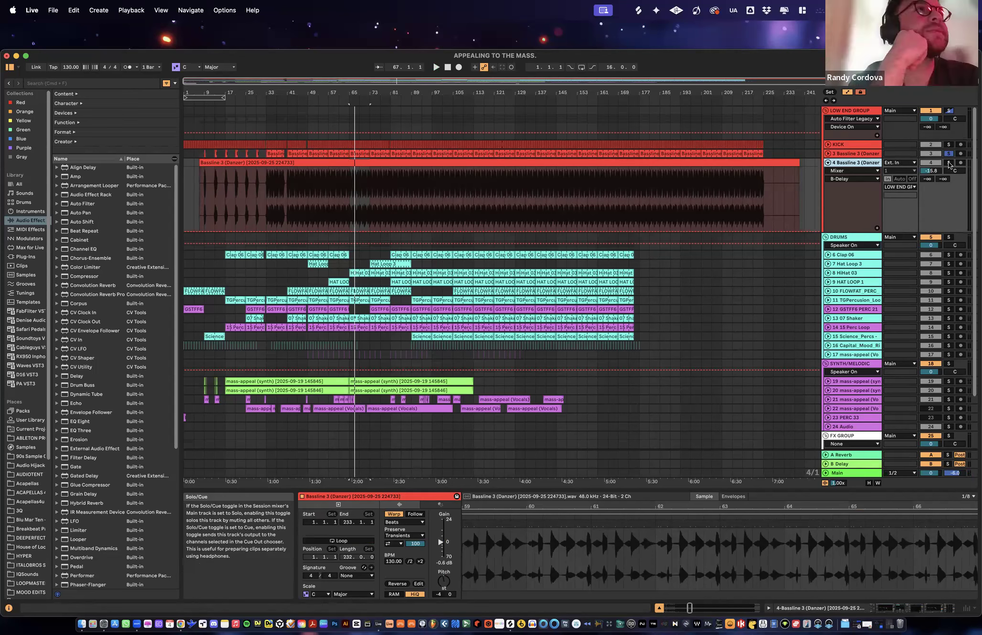
pyautogui.press('space')
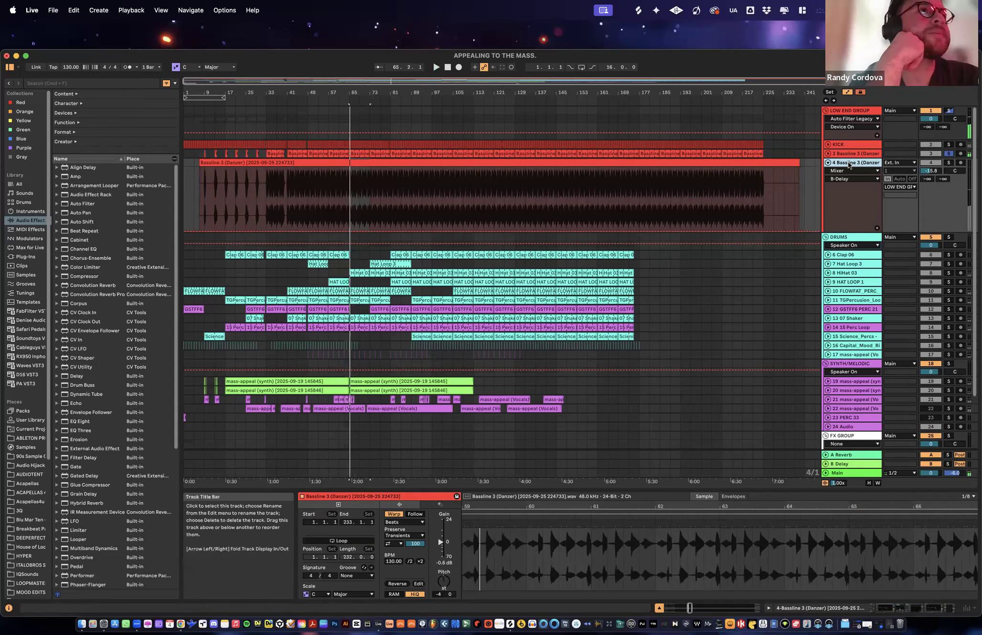
pyautogui.click(950, 165)
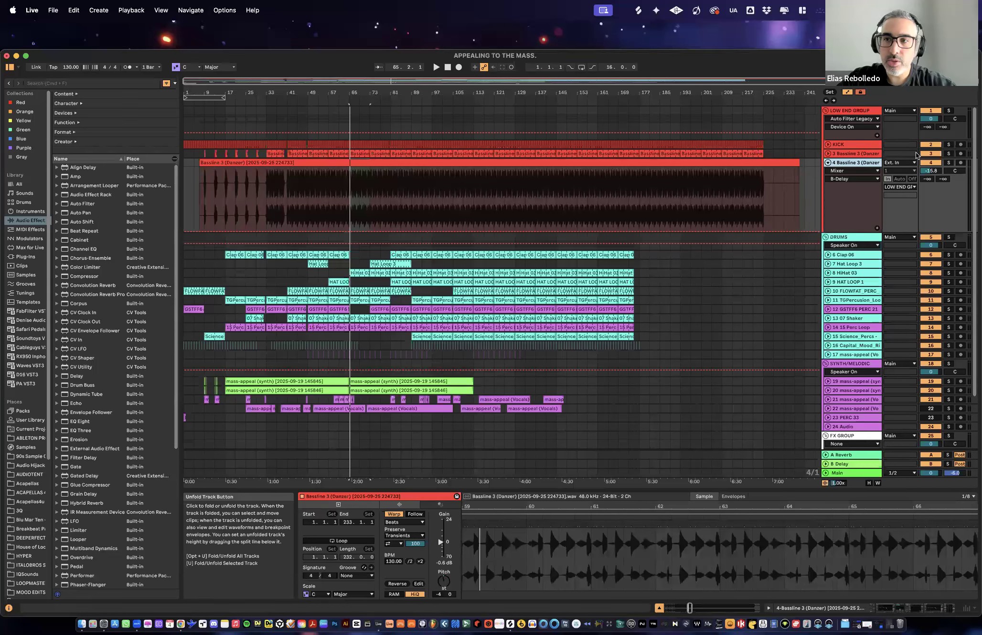
pyautogui.click(948, 162)
pyautogui.press('space')
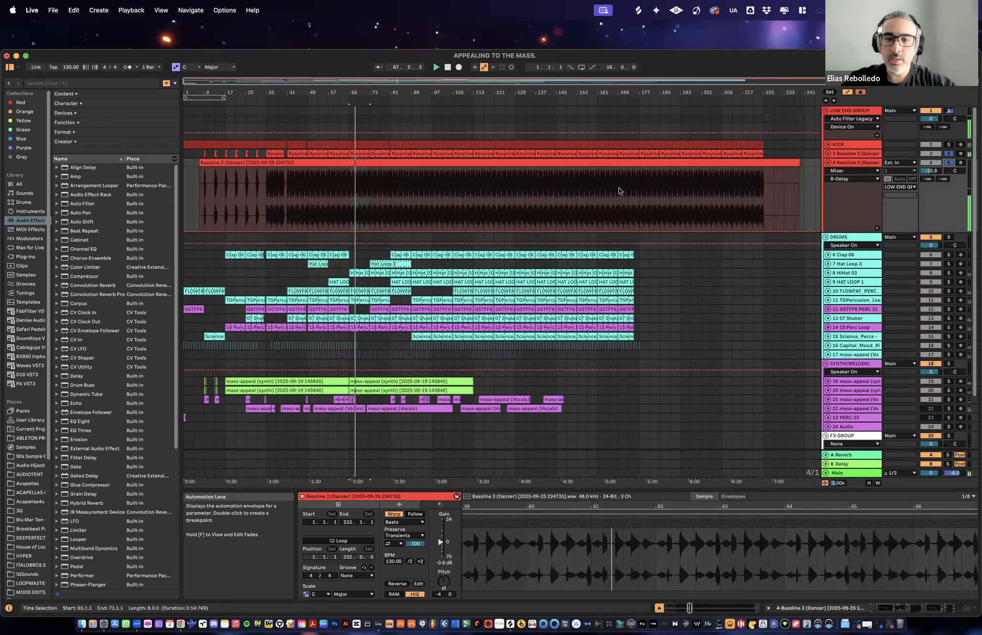
# - Take bassline track 4 out of solo, fold it, and show the device chain of bassline track 3
pyautogui.click(949, 163)
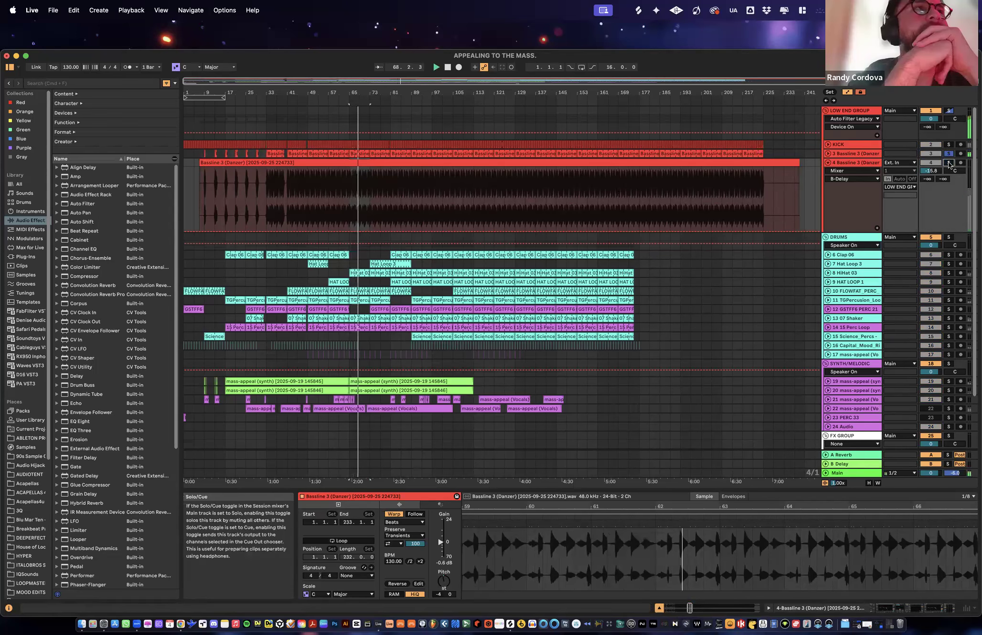
pyautogui.click(827, 162)
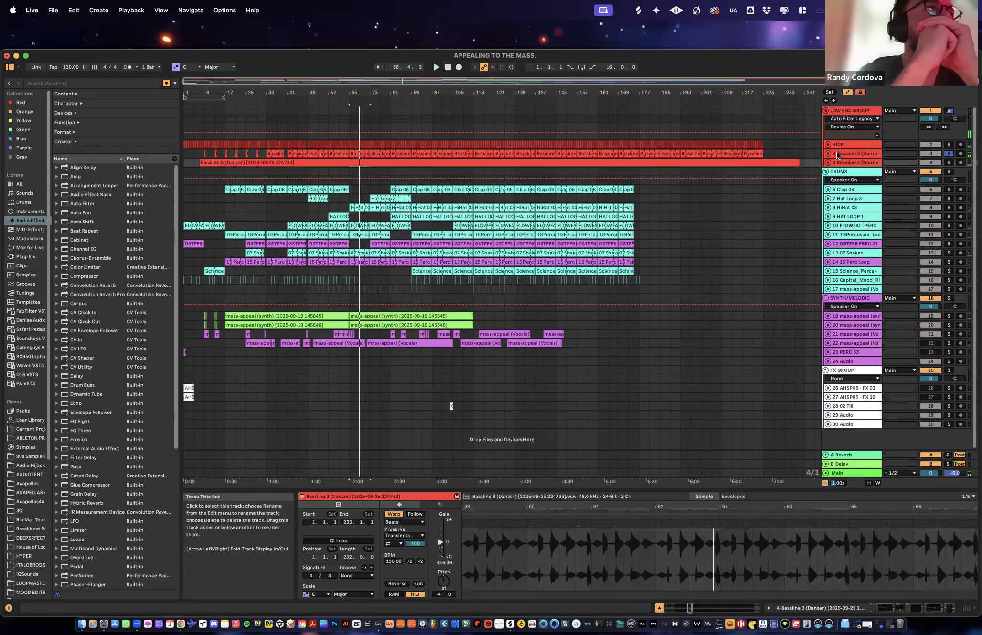
pyautogui.click(837, 152)
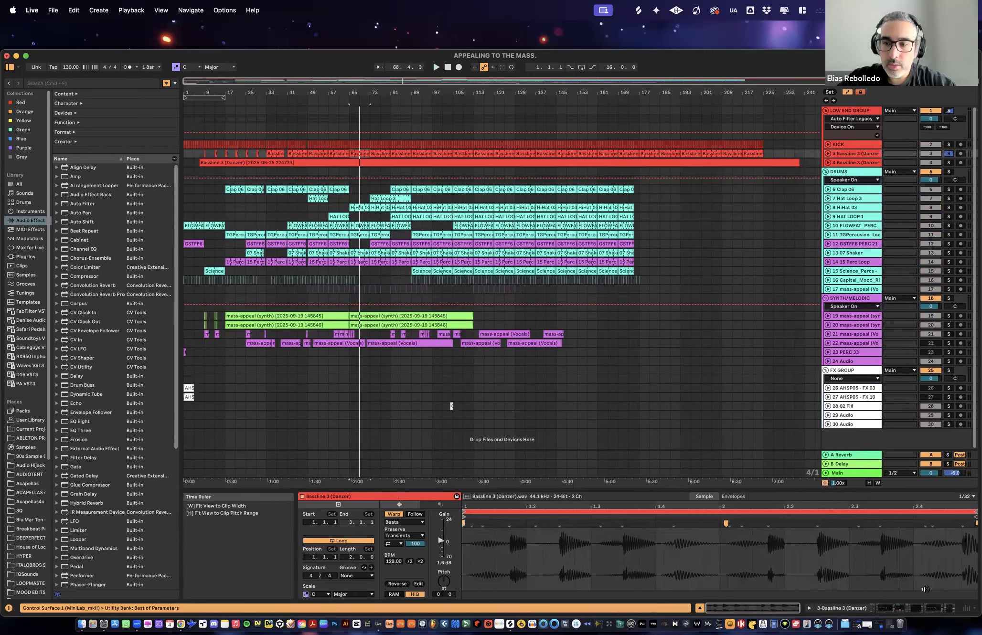
pyautogui.hotkey('shift', 'Tab')
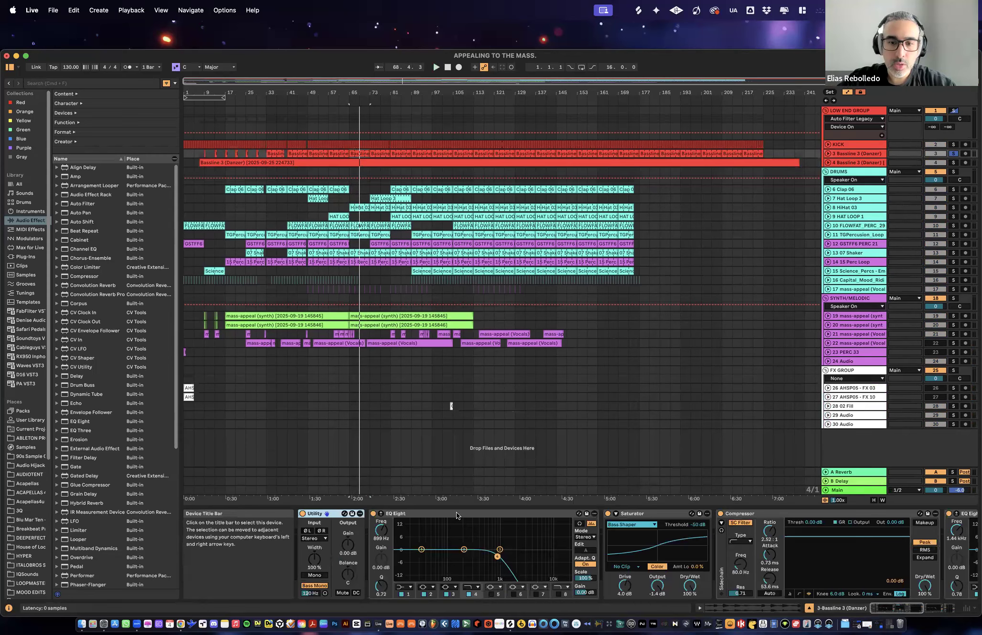
# - Lower the low-pass band 4 of bassline track 3's first EQ Eight to about 225 Hz while playing the track
pyautogui.click(506, 572)
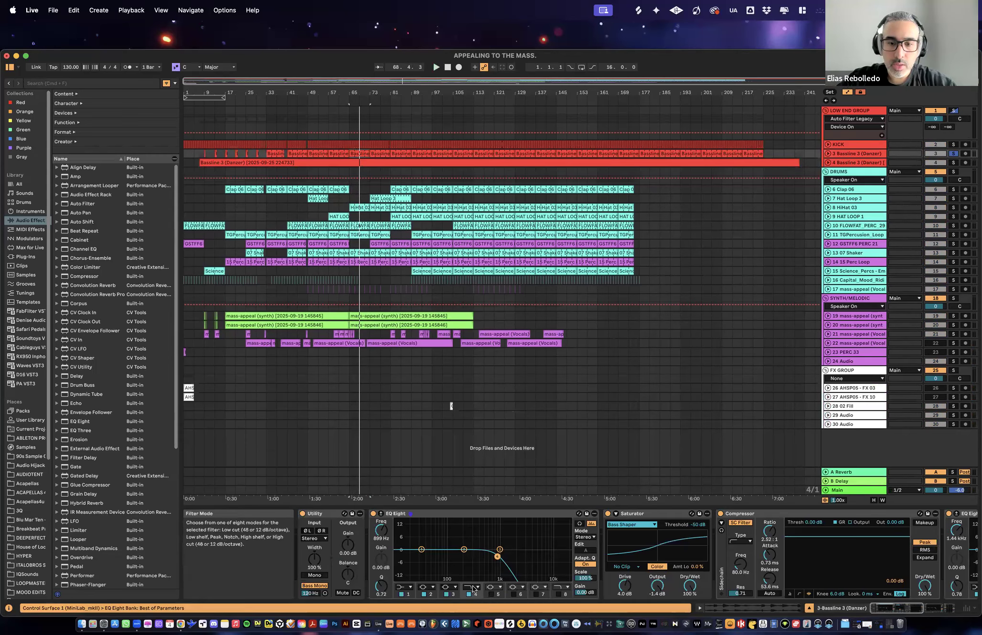
pyautogui.moveTo(498, 557); pyautogui.dragTo(473, 553)
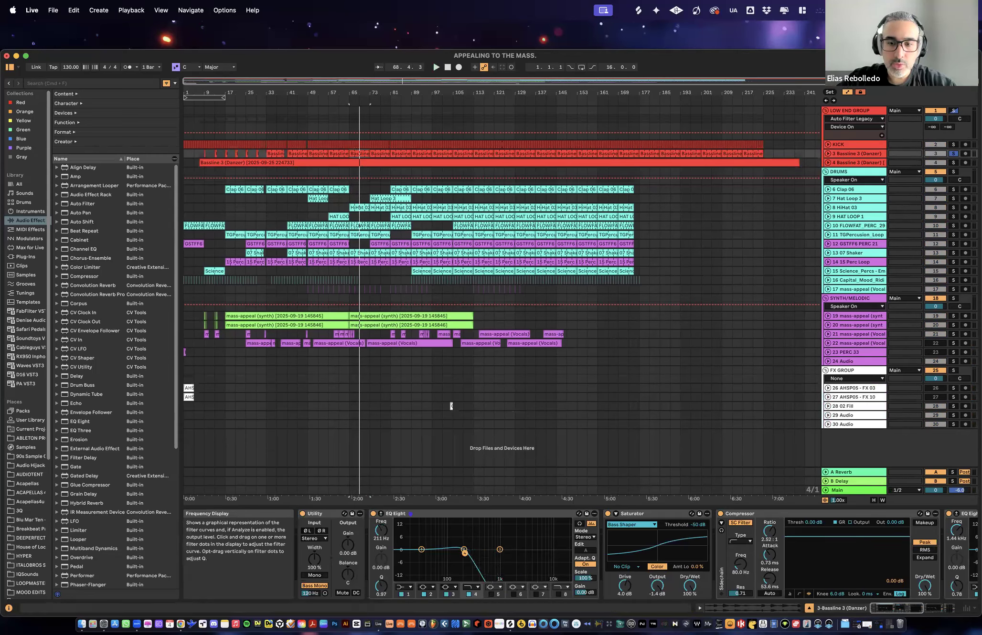
pyautogui.press('space')
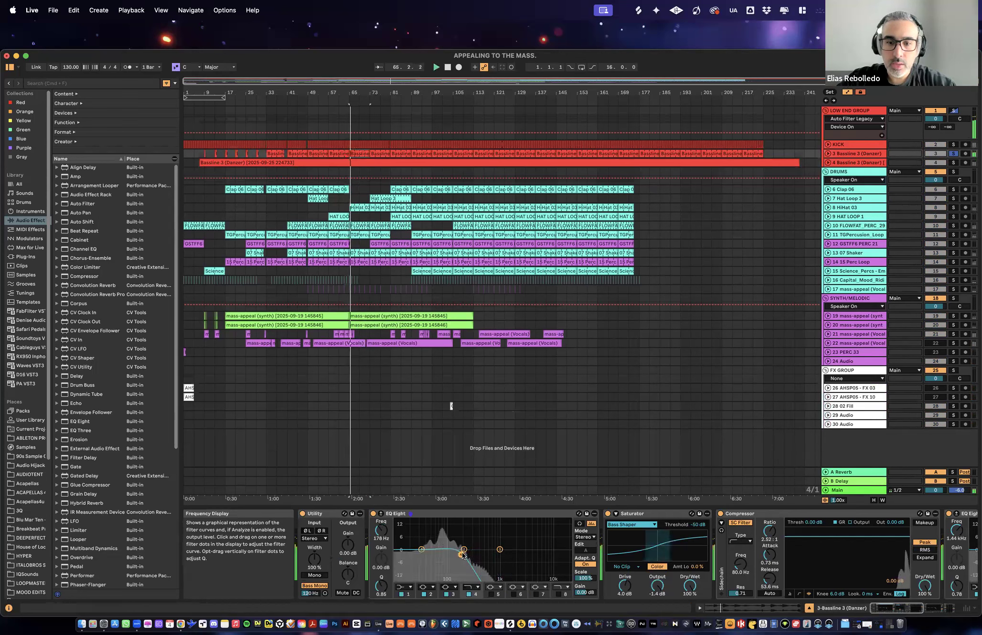
pyautogui.moveTo(462, 555)
pyautogui.mouseDown()
pyautogui.moveTo(437, 551)
pyautogui.moveTo(521, 552)
pyautogui.moveTo(466, 552)
pyautogui.mouseUp()
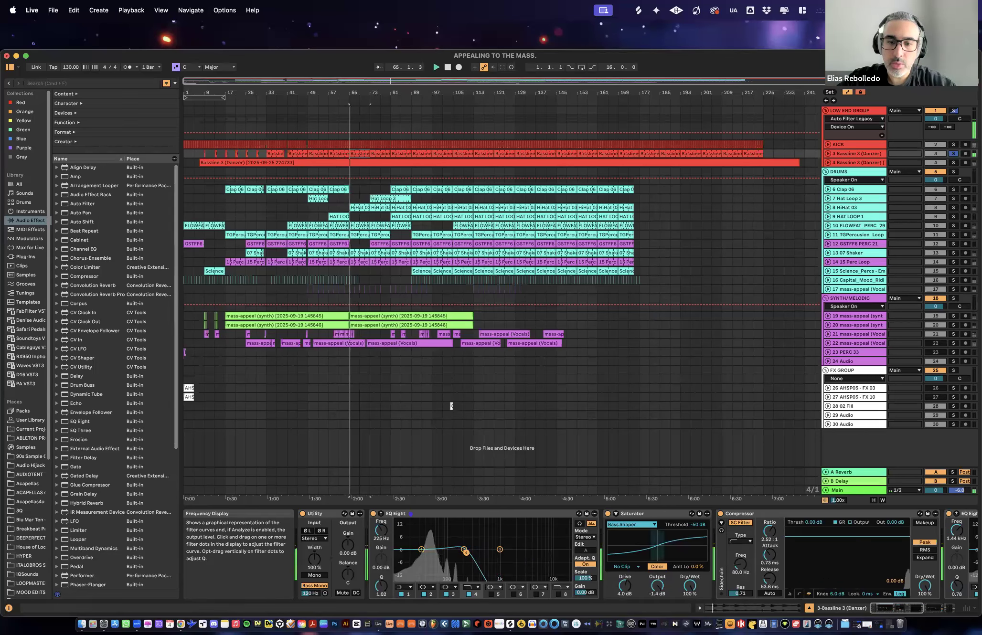
# - Search the browser for "roar", insert Roar between the EQ Eight and the Saturator, and deactivate the Saturator
pyautogui.click(637, 514)
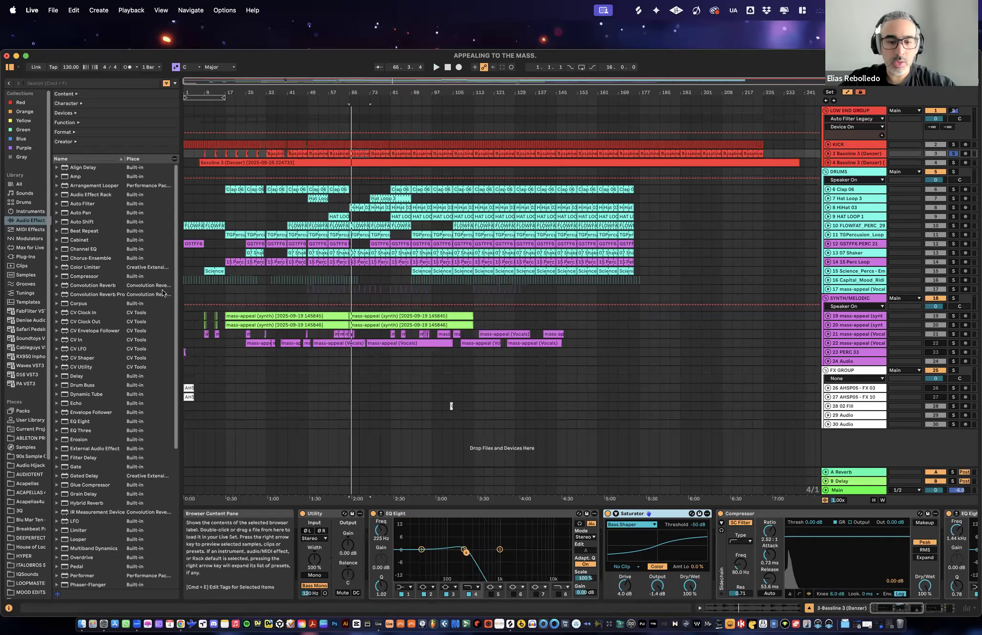
pyautogui.press('super+f')
pyautogui.write('roar')
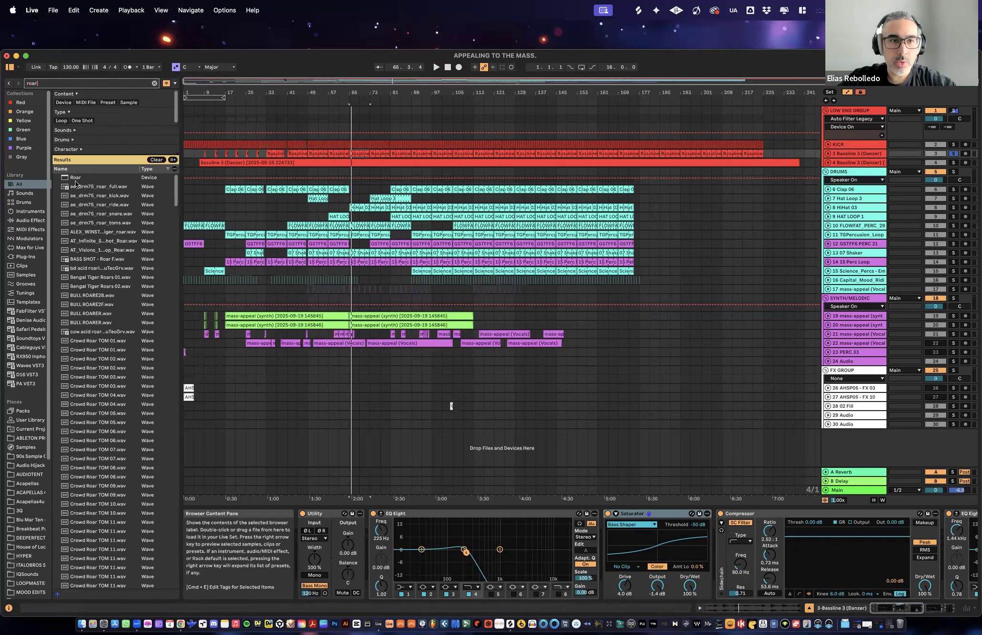
pyautogui.moveTo(77, 180); pyautogui.dragTo(80, 185)
pyautogui.moveTo(591, 523); pyautogui.dragTo(601, 527)
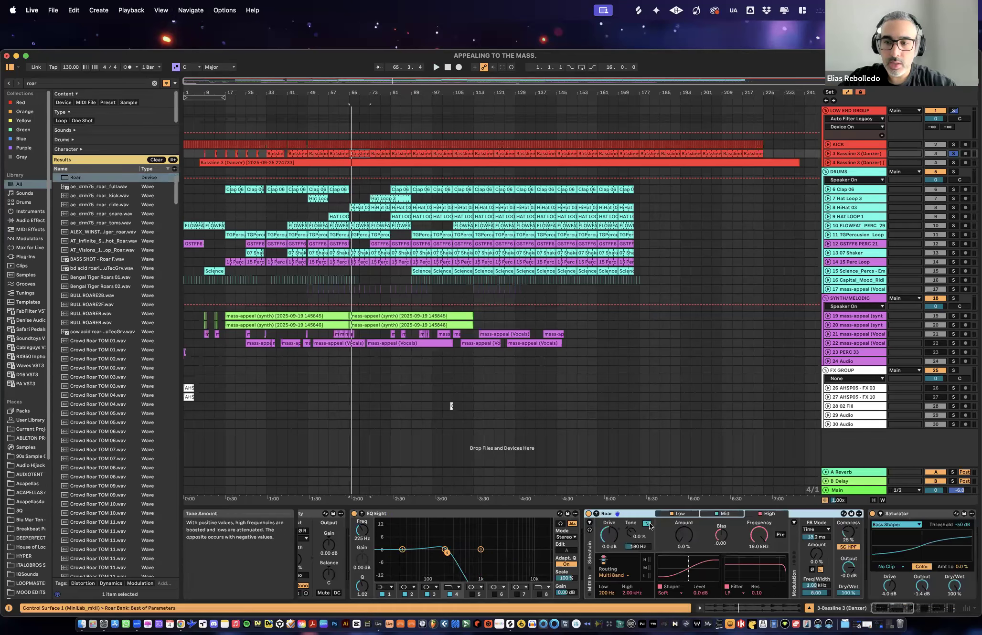
pyautogui.hscroll(5, 649, 526)
pyautogui.click(698, 514)
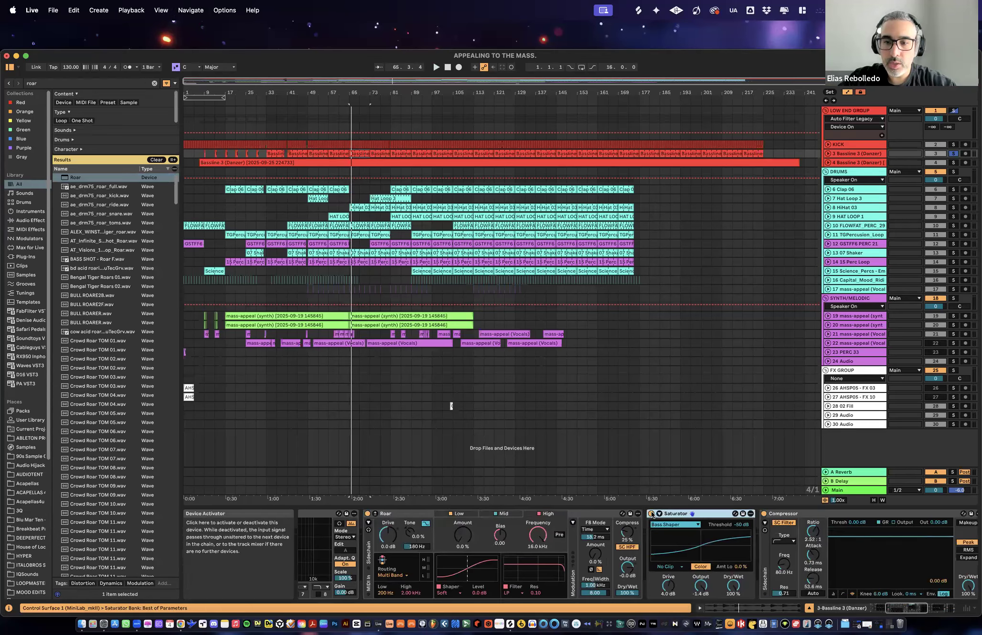
pyautogui.hscroll(-5, 628, 527)
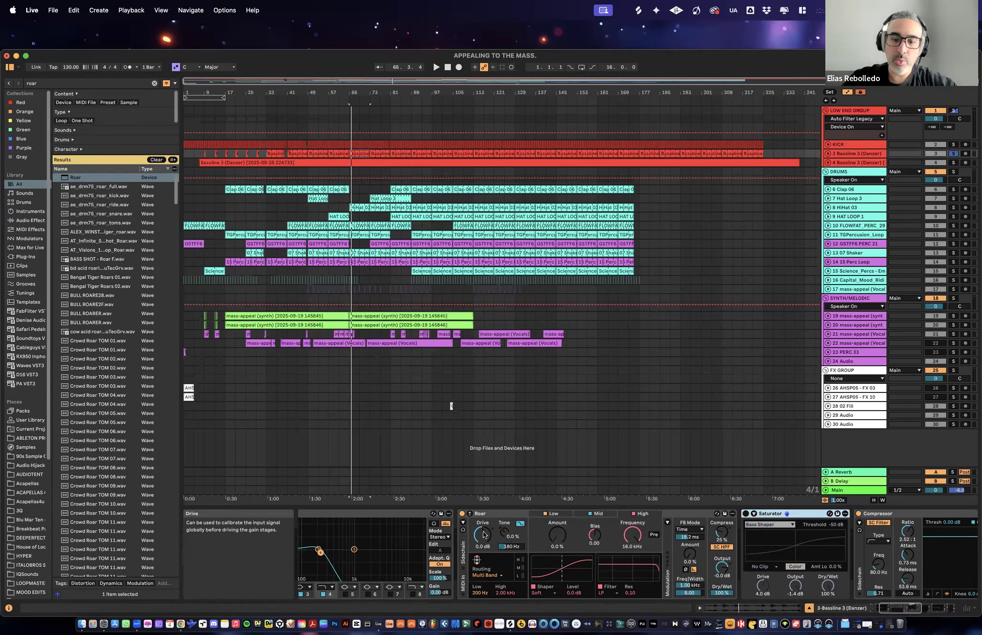
# - Set Roar's Drive to 5.7 dB and its Output to -11 dB while playing the bassline
pyautogui.press('space')
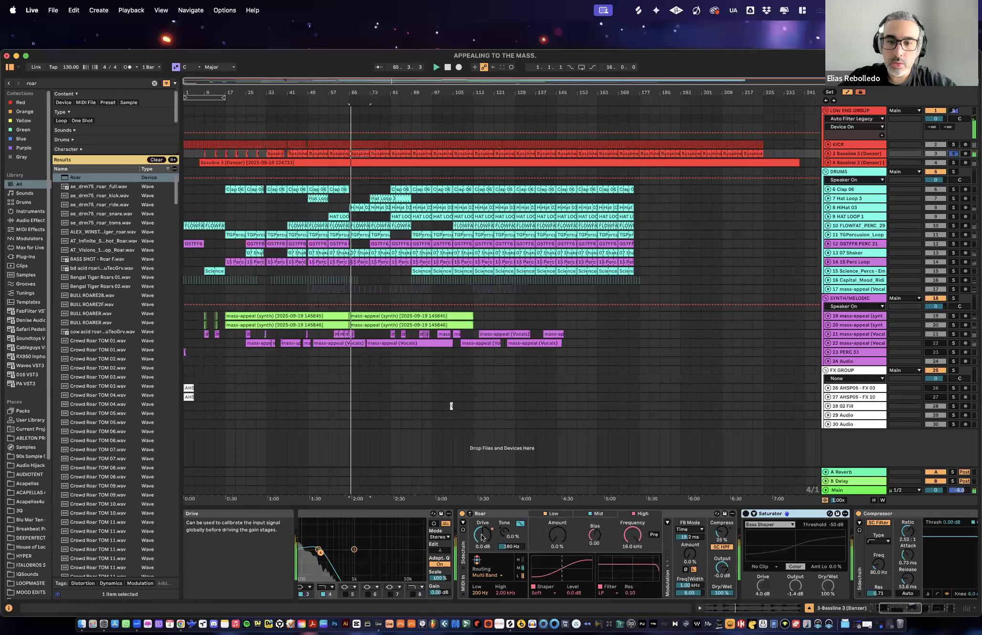
pyautogui.moveTo(482, 537)
pyautogui.mouseDown()
pyautogui.moveTo(482, 520)
pyautogui.moveTo(482, 534)
pyautogui.mouseUp()
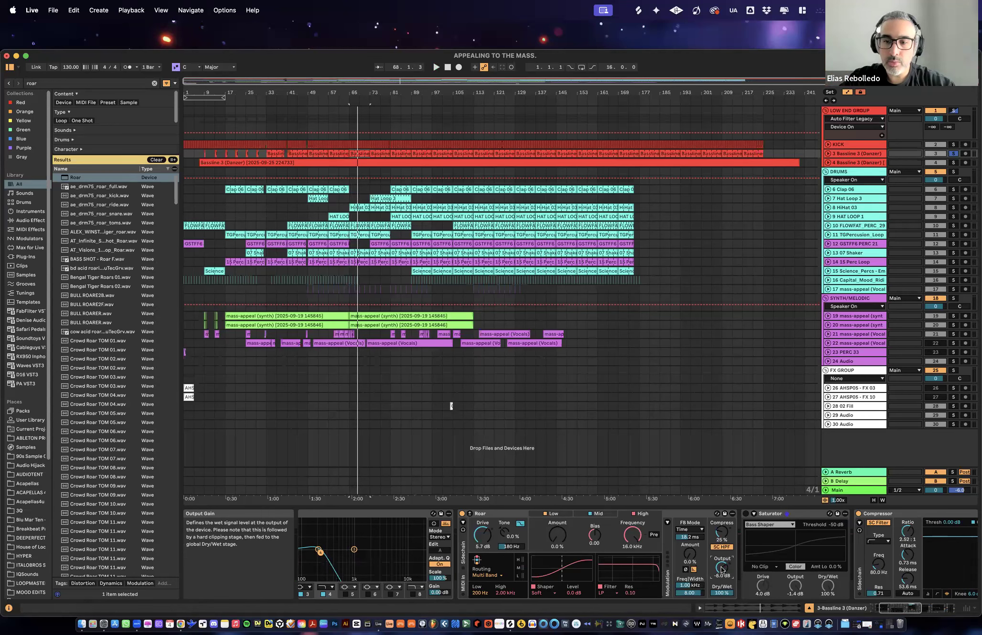
pyautogui.press('space')
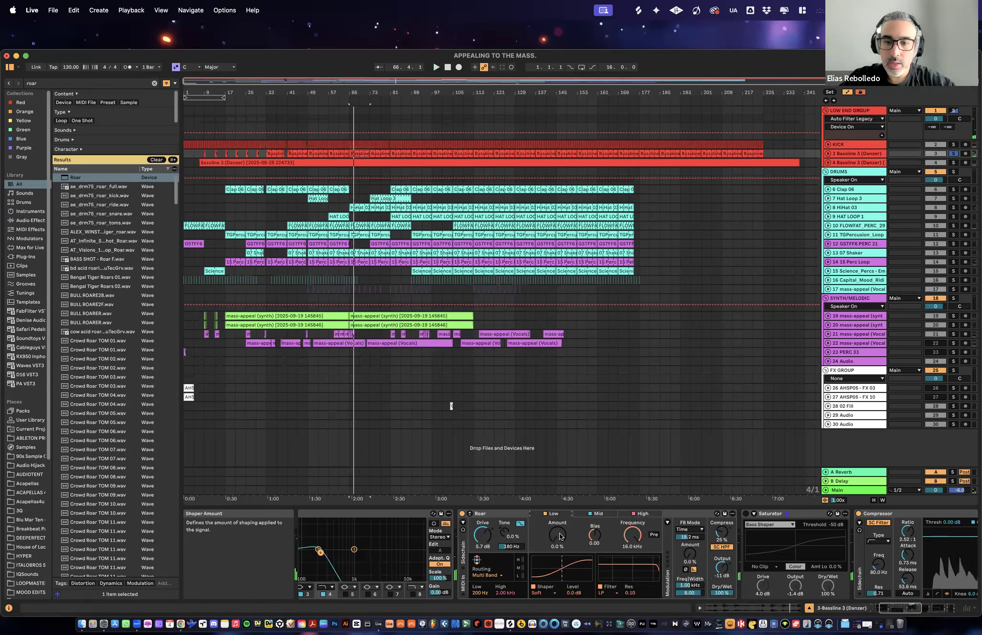
# - Try different shaper Amounts in Roar during playback and settle on 11 %
pyautogui.moveTo(562, 537); pyautogui.dragTo(562, 515)
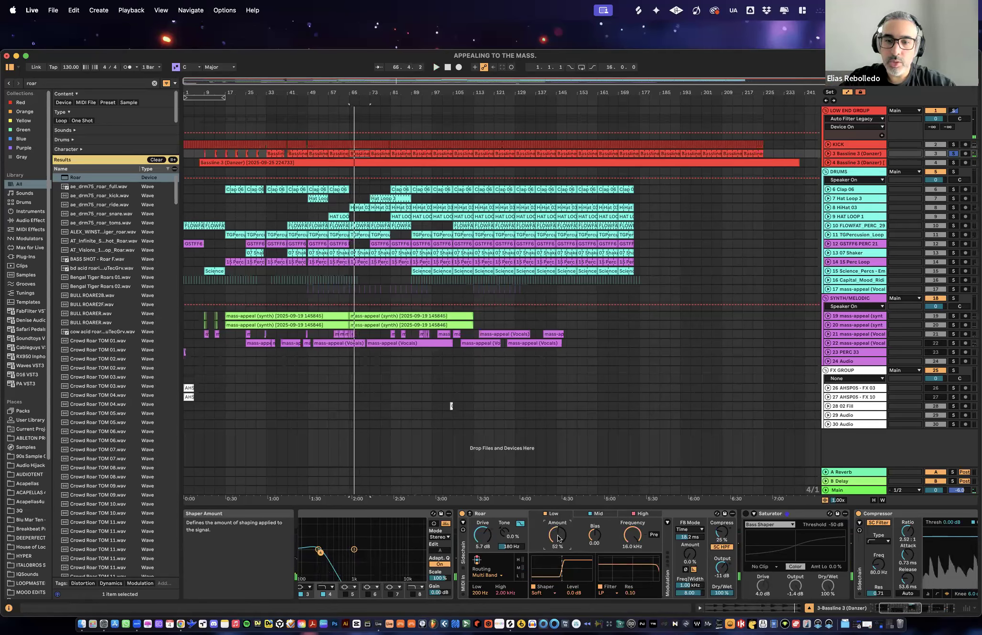
pyautogui.moveTo(556, 538); pyautogui.dragTo(557, 532)
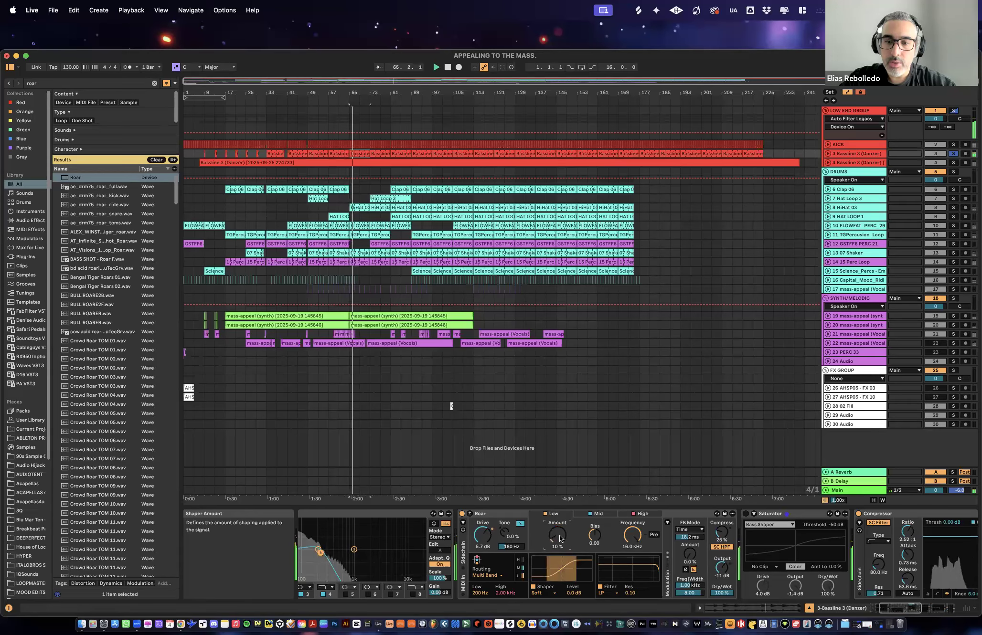
pyautogui.moveTo(557, 534); pyautogui.dragTo(557, 533)
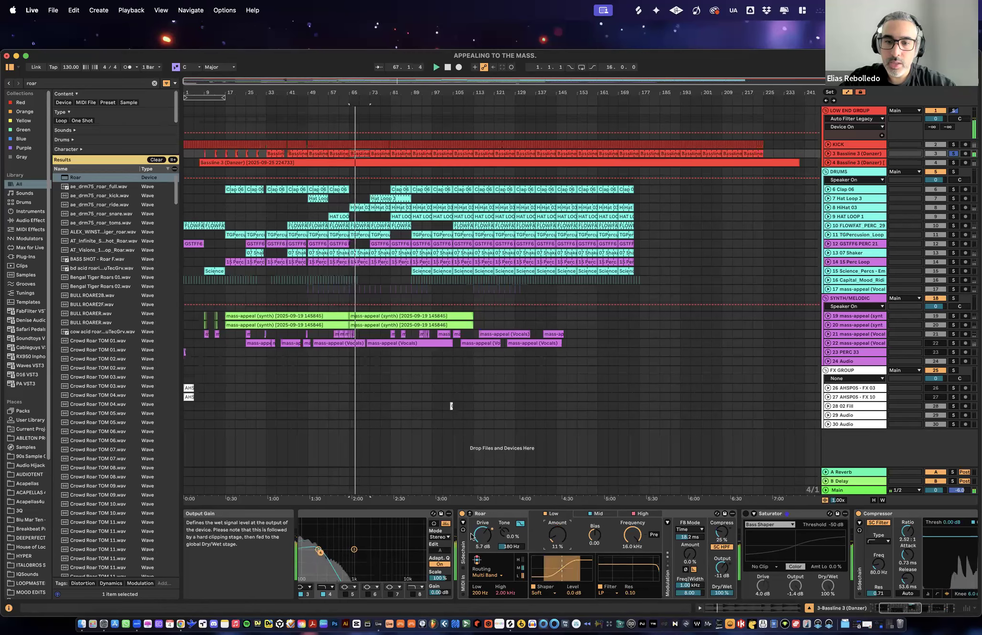
# - Switch to the Session View and set Roar's Output to -8.0 dB against the track's level meter
pyautogui.moveTo(721, 568); pyautogui.dragTo(722, 570)
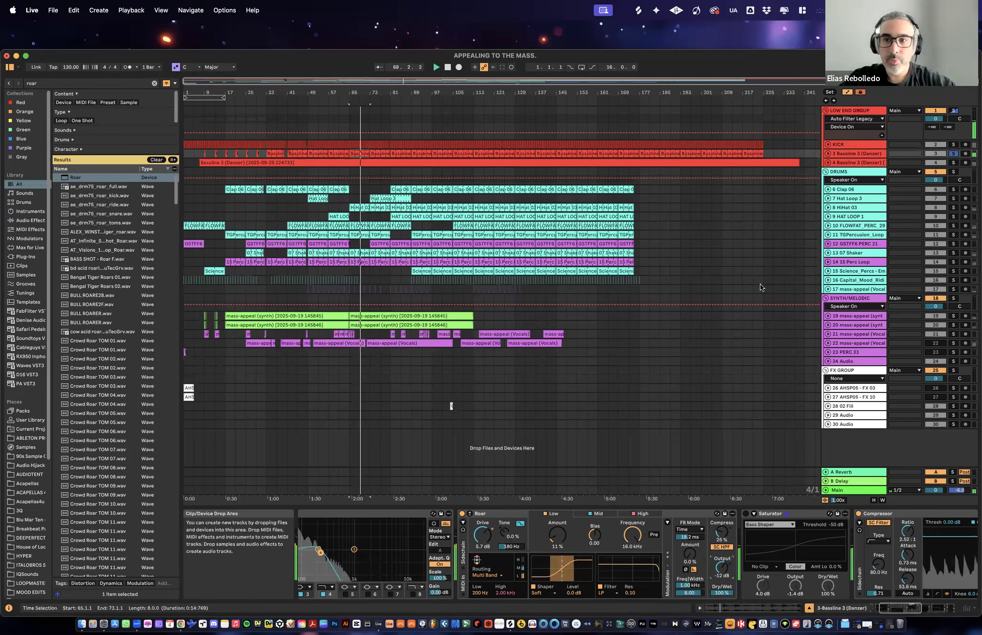
pyautogui.press('Tab')
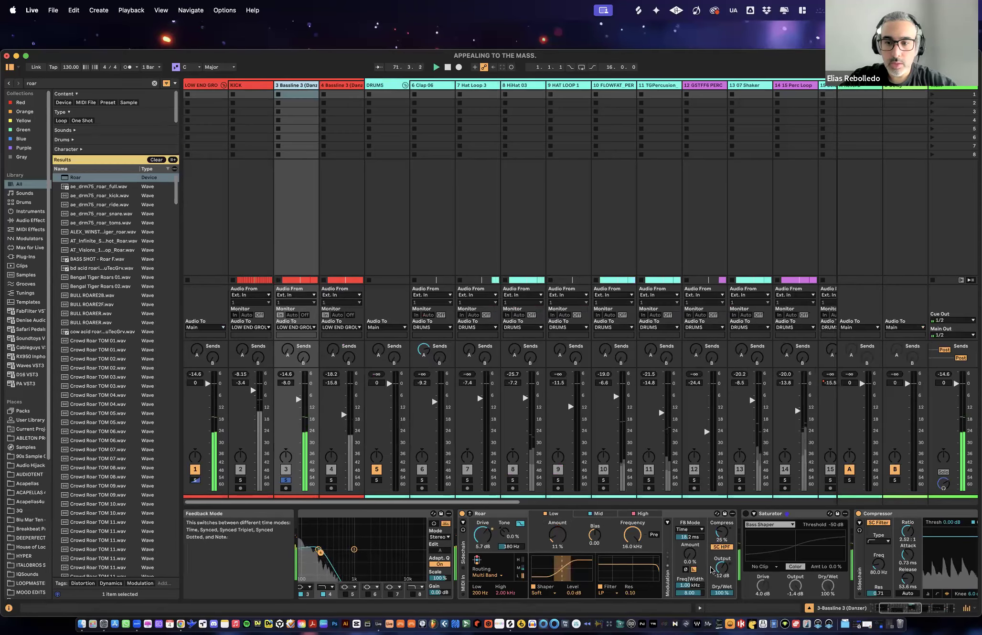
pyautogui.moveTo(719, 575); pyautogui.dragTo(719, 569)
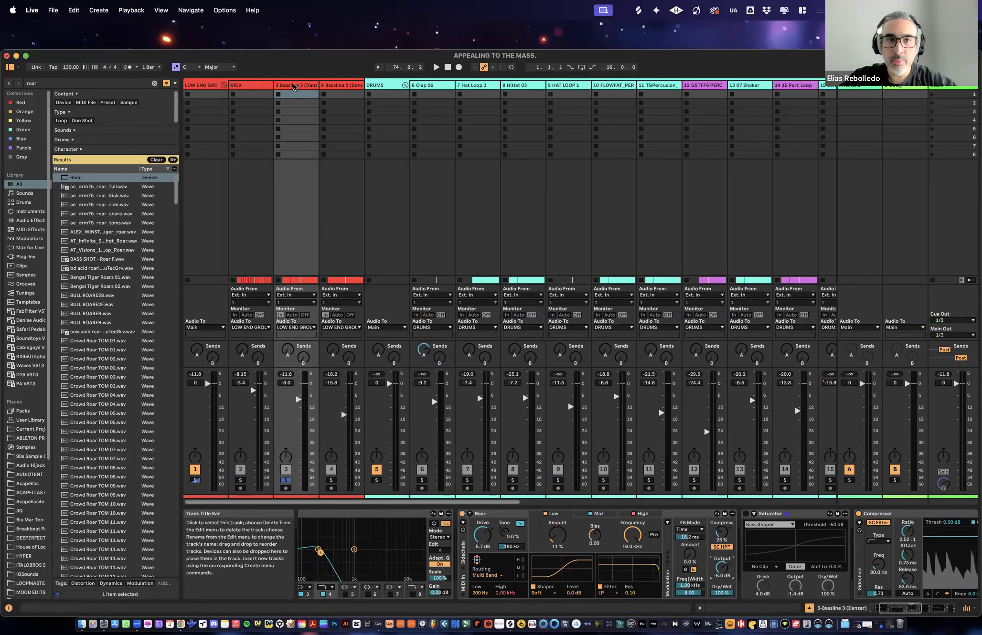
# - Delete bassline track 4 and play the kick soloed together with bassline track 3 at a higher system volume
pyautogui.click(334, 86)
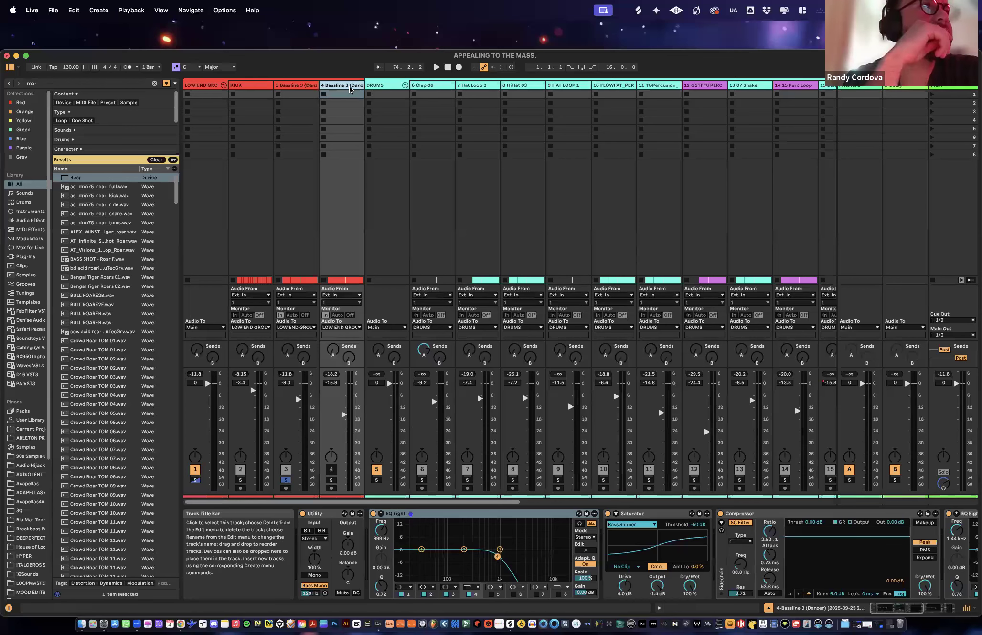
pyautogui.press('Delete')
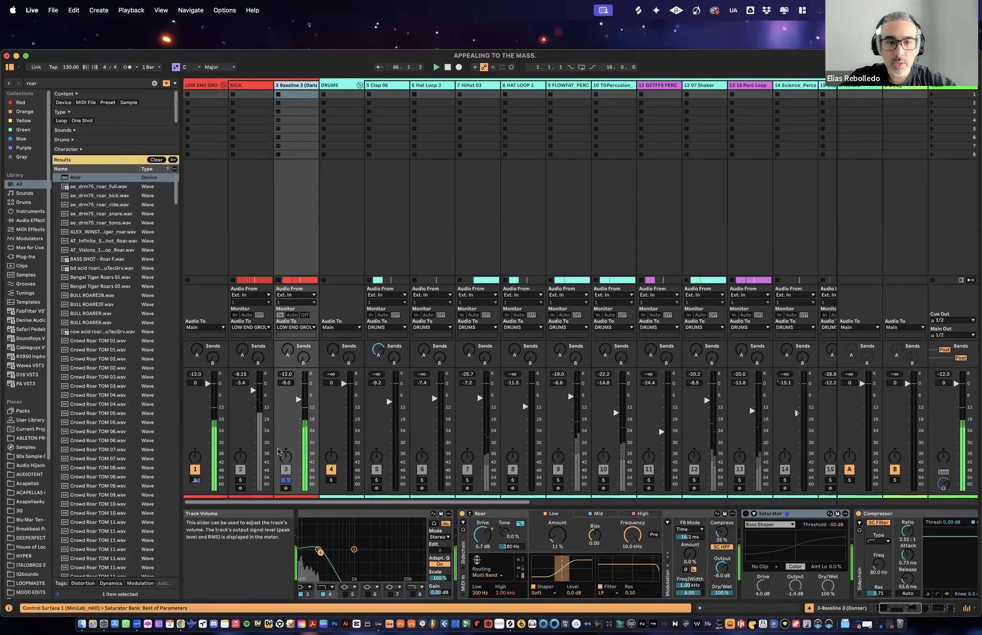
pyautogui.click(240, 481)
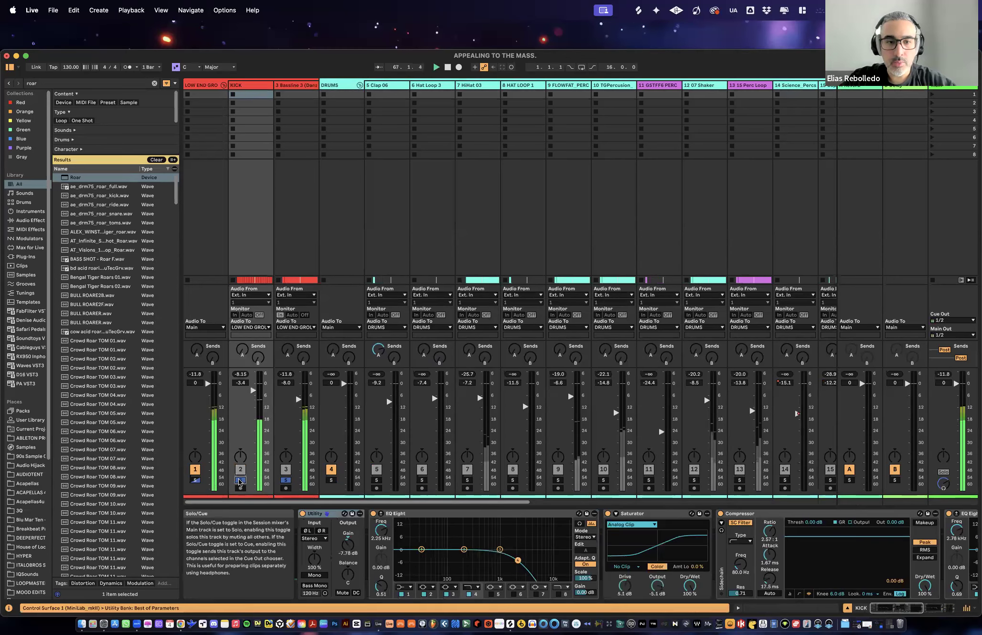
pyautogui.press('XF86AudioRaiseVolume')
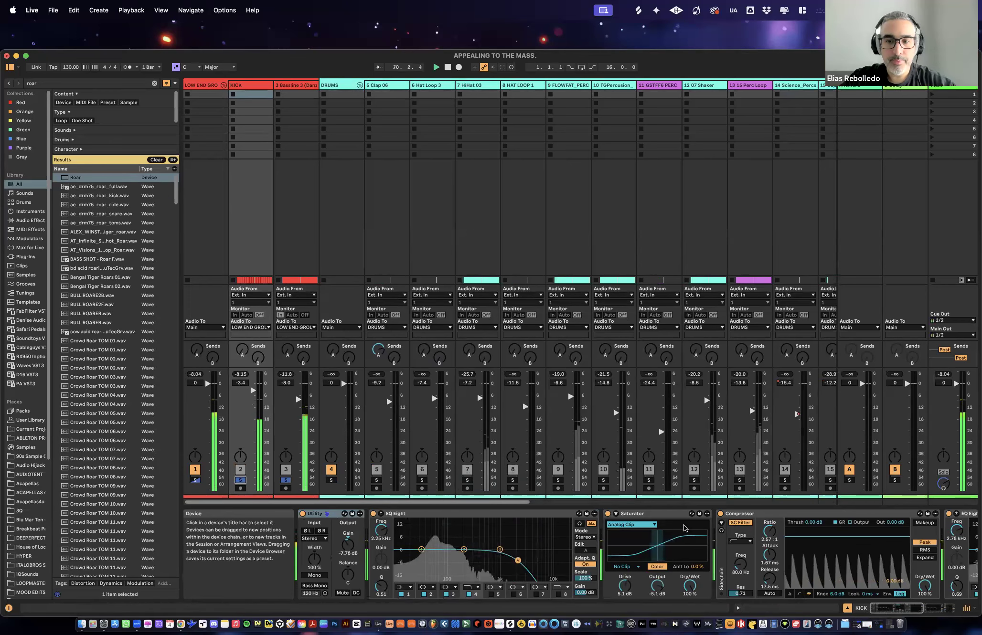
# - Delete the deactivated Saturator from bassline track 3
pyautogui.click(299, 197)
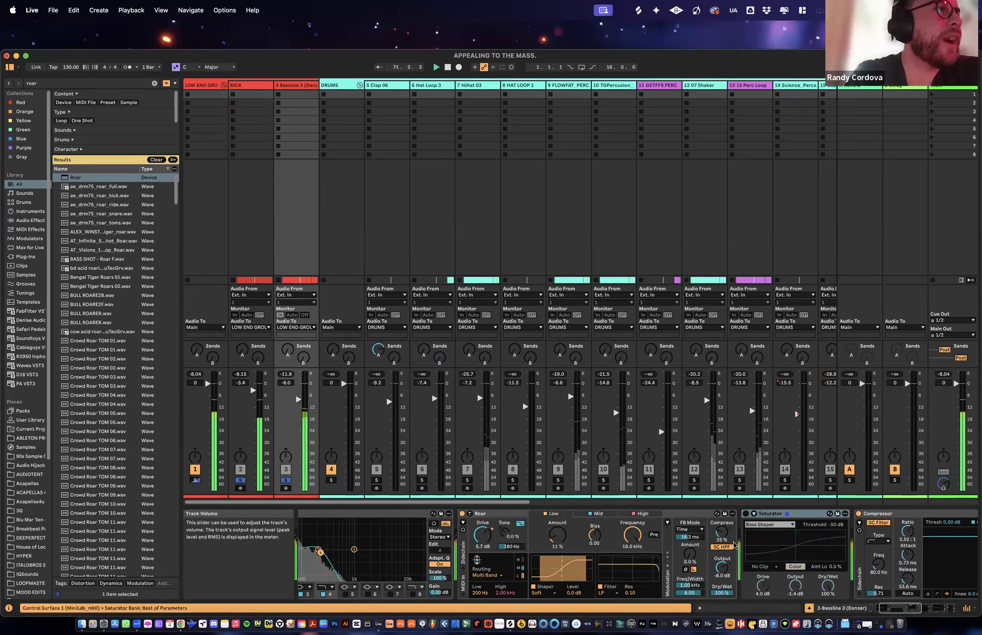
pyautogui.click(708, 514)
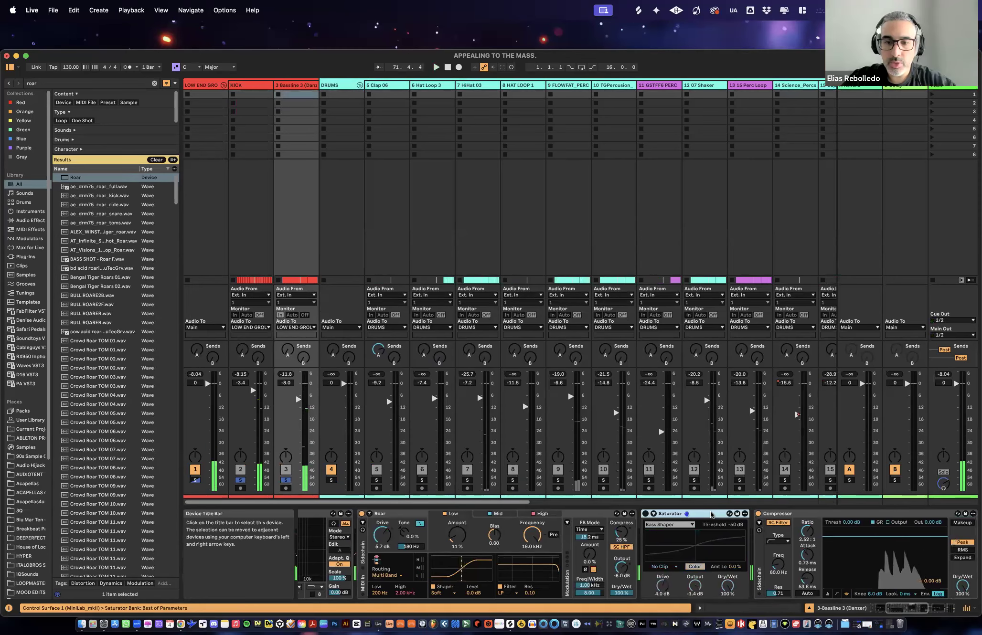
pyautogui.press('Delete')
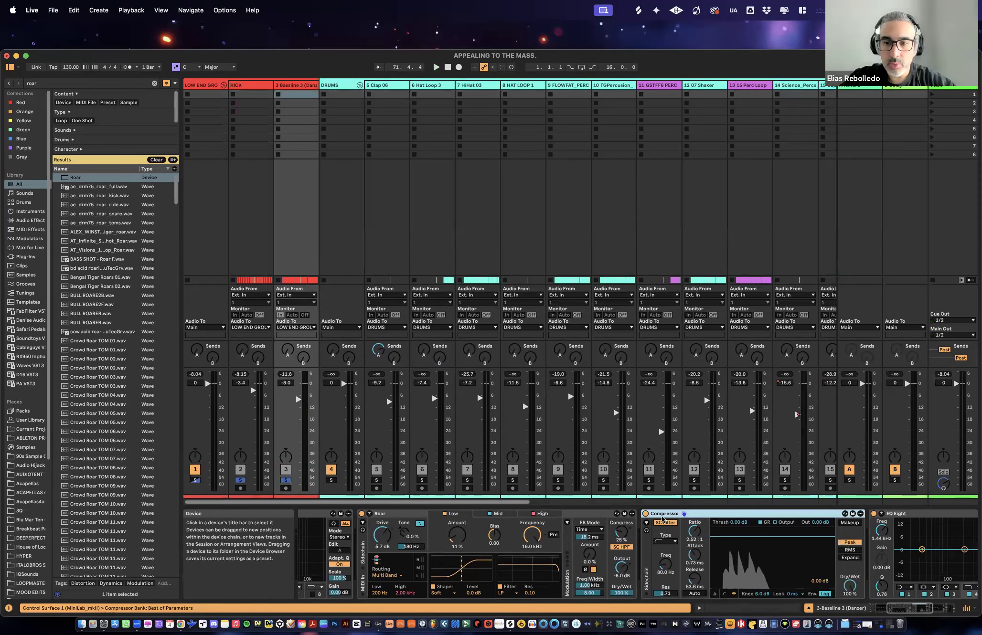
# - Lower the low-pass band of the EQ Eight after the Compressor to about 284 Hz while kick and bassline play
pyautogui.hscroll(5, 662, 518)
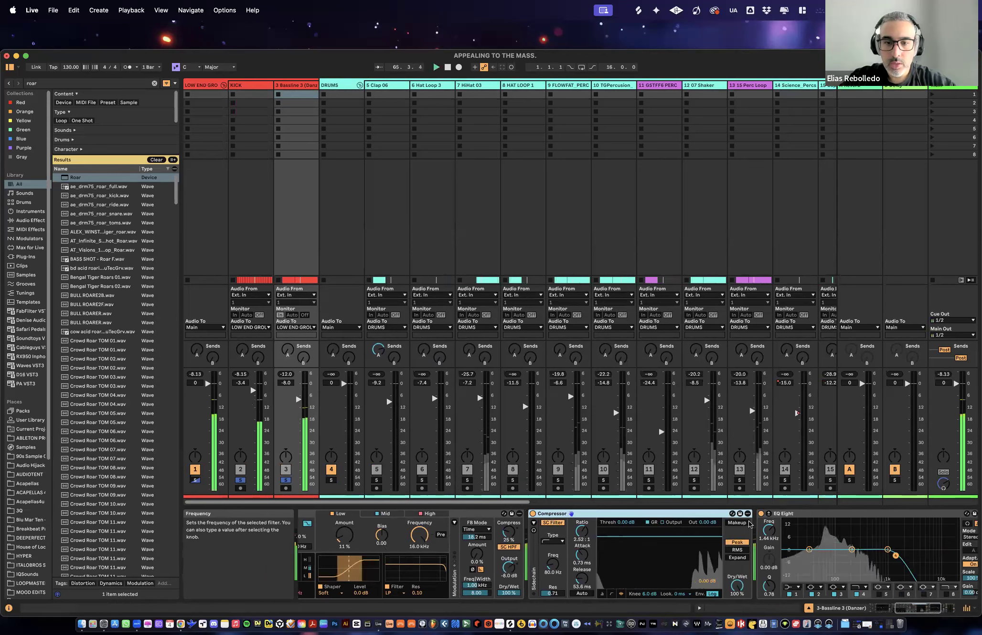
pyautogui.hscroll(-6, 750, 541)
pyautogui.hscroll(6, 815, 542)
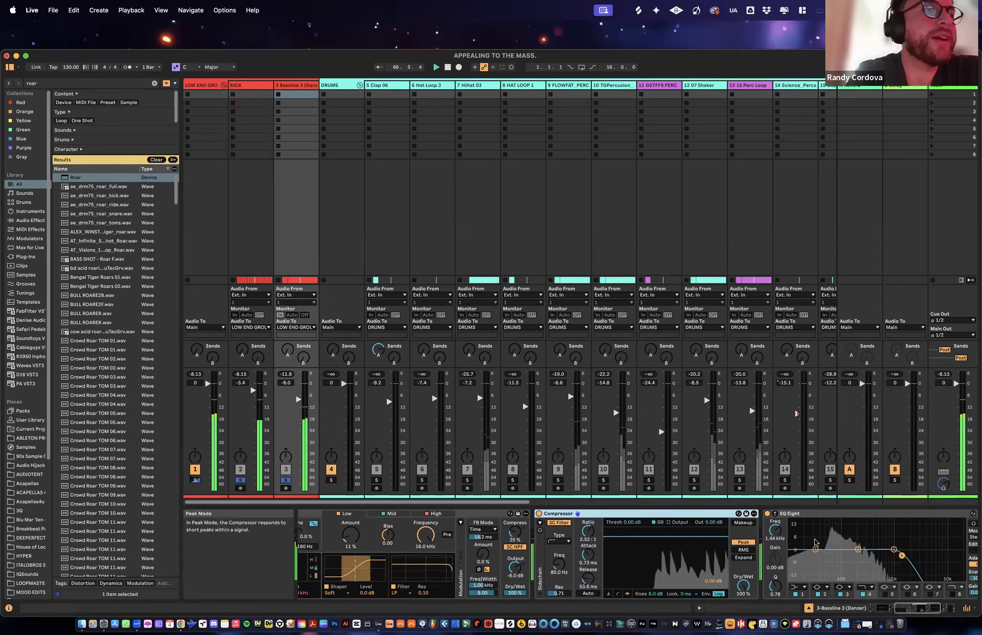
pyautogui.hscroll(3, 815, 543)
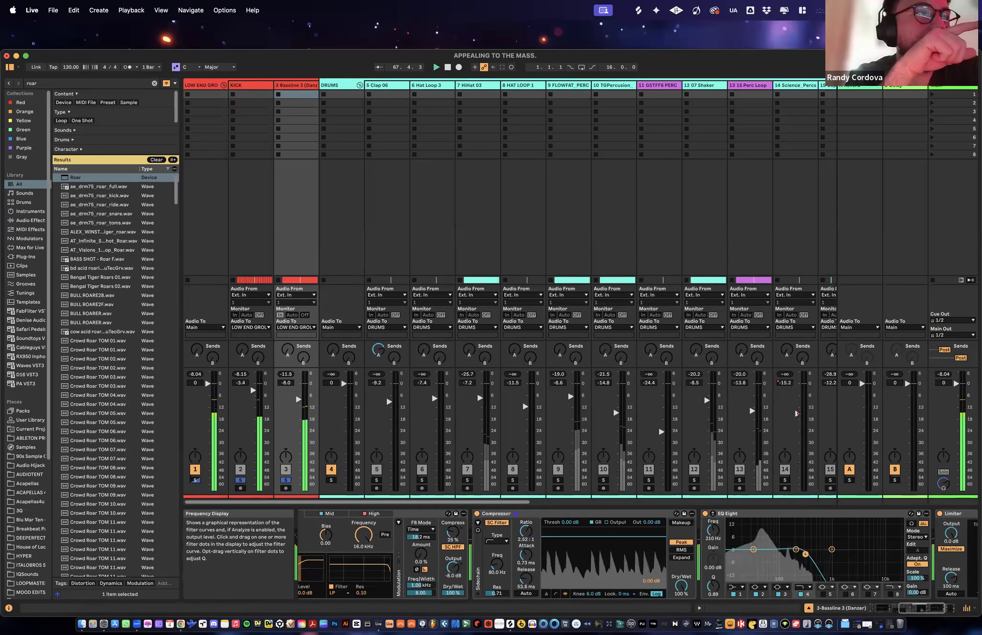
pyautogui.hscroll(-2, 643, 521)
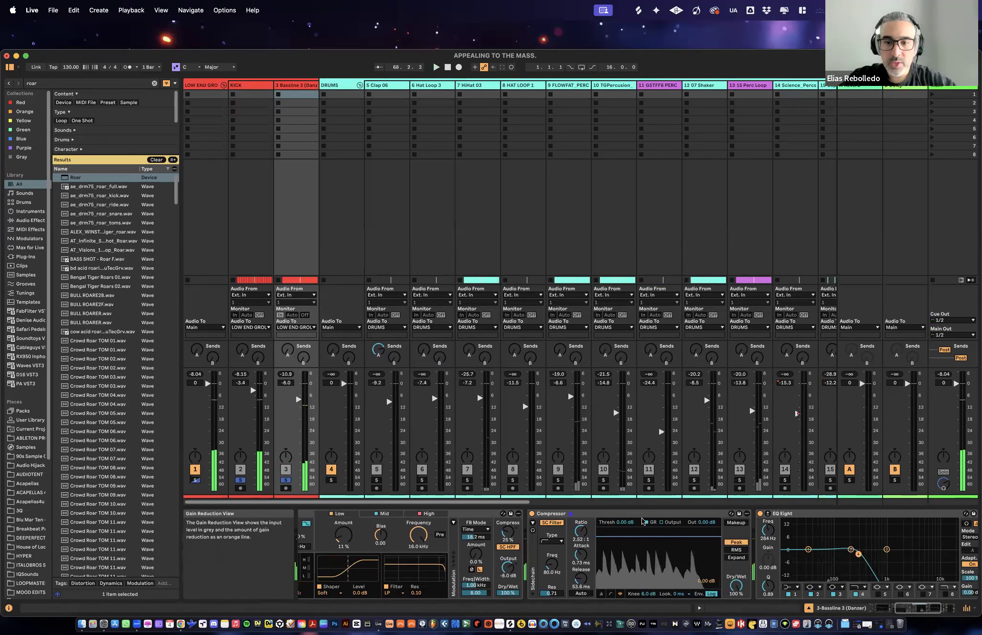
# - Expand the sidechain section of bassline track 3's Compressor and play the kick and bassline together
pyautogui.click(630, 516)
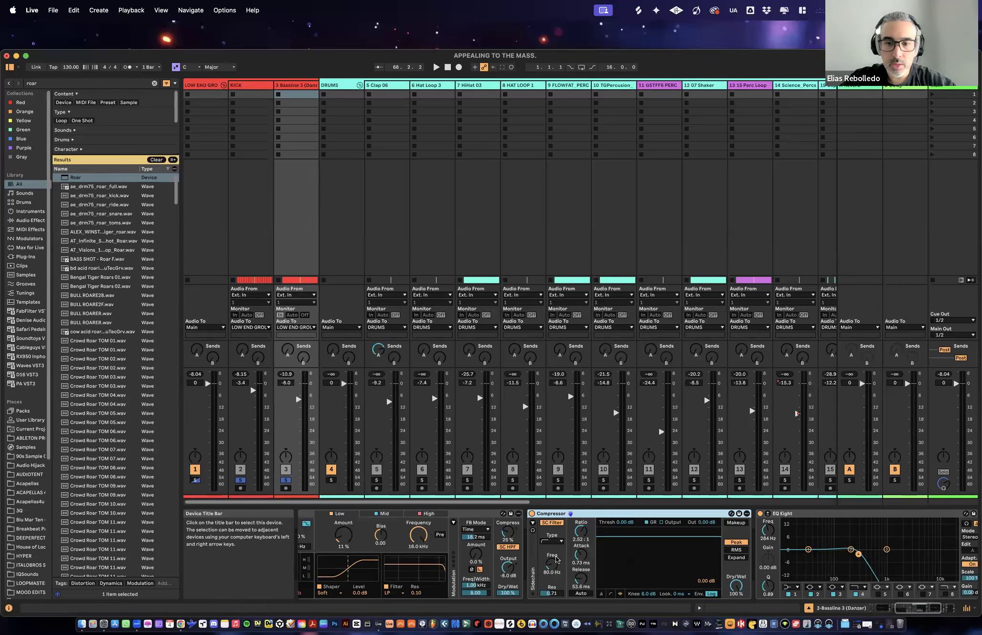
pyautogui.click(532, 523)
pyautogui.press('space')
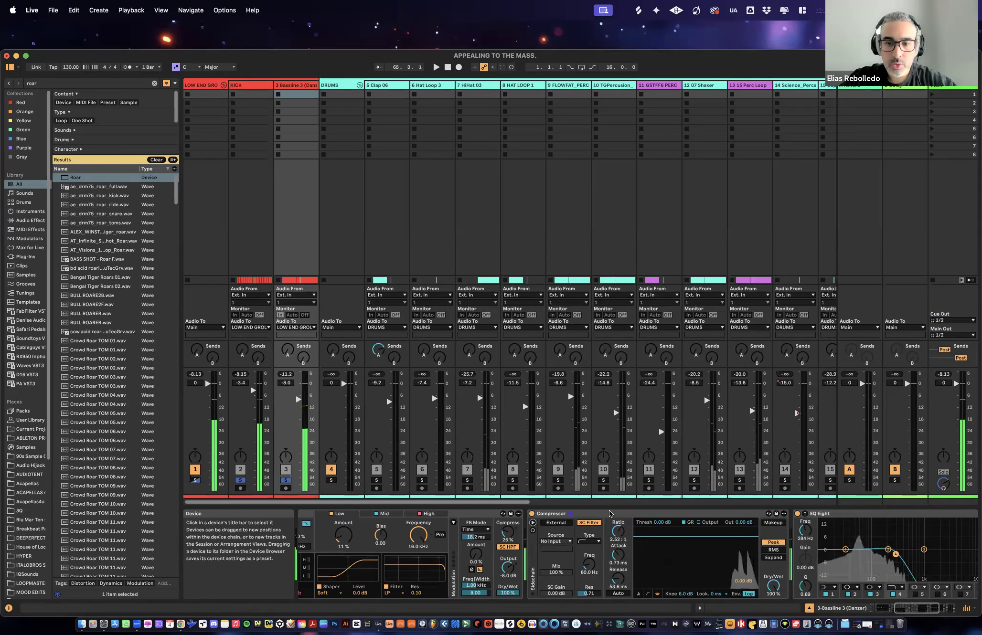
# - Set the external sidechain source of bassline track 3's Compressor to the KICK track
pyautogui.click(564, 524)
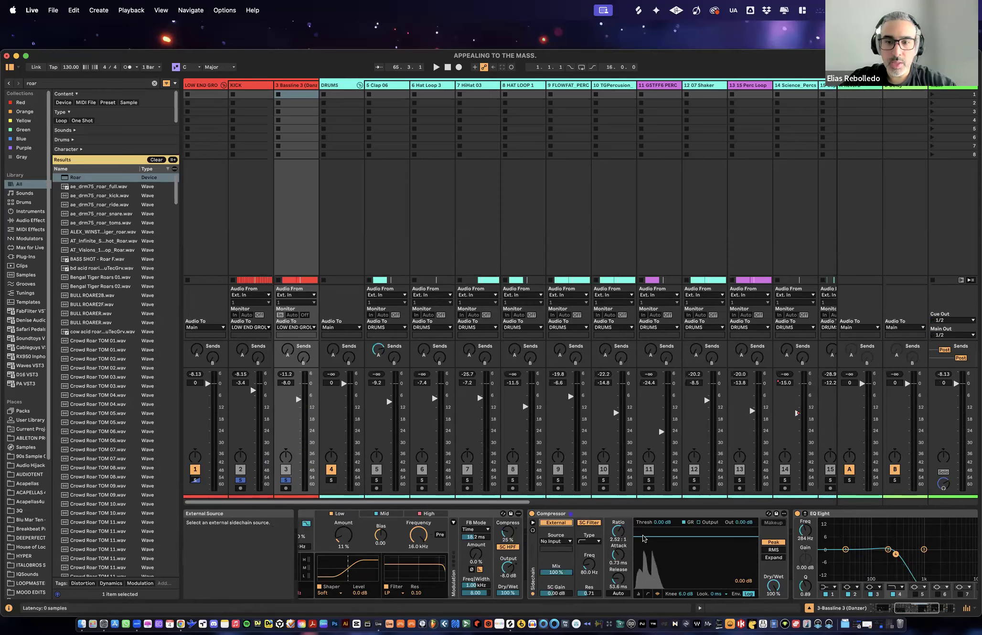
pyautogui.click(556, 542)
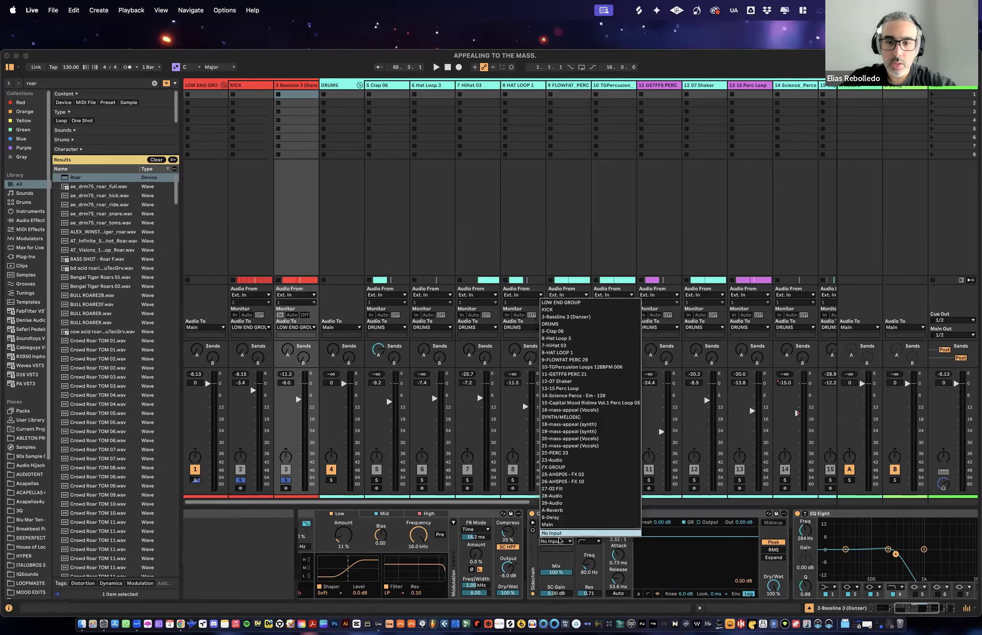
pyautogui.click(554, 310)
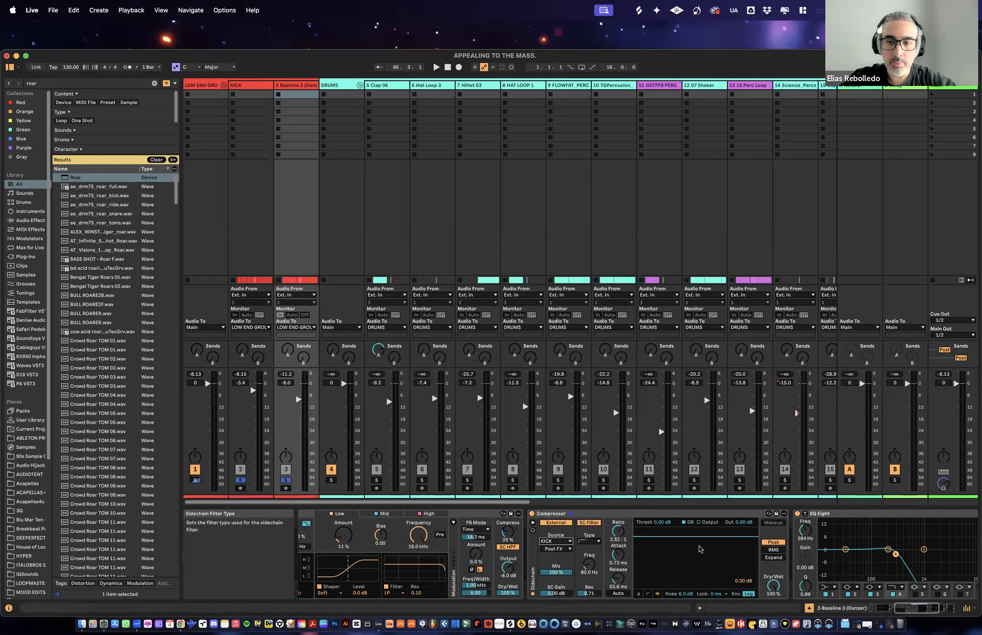
# - Lower the Compressor's threshold to about -25 dB during playback and compare the bassline with the Compressor off and on
pyautogui.press('space')
pyautogui.moveTo(695, 536); pyautogui.dragTo(692, 566)
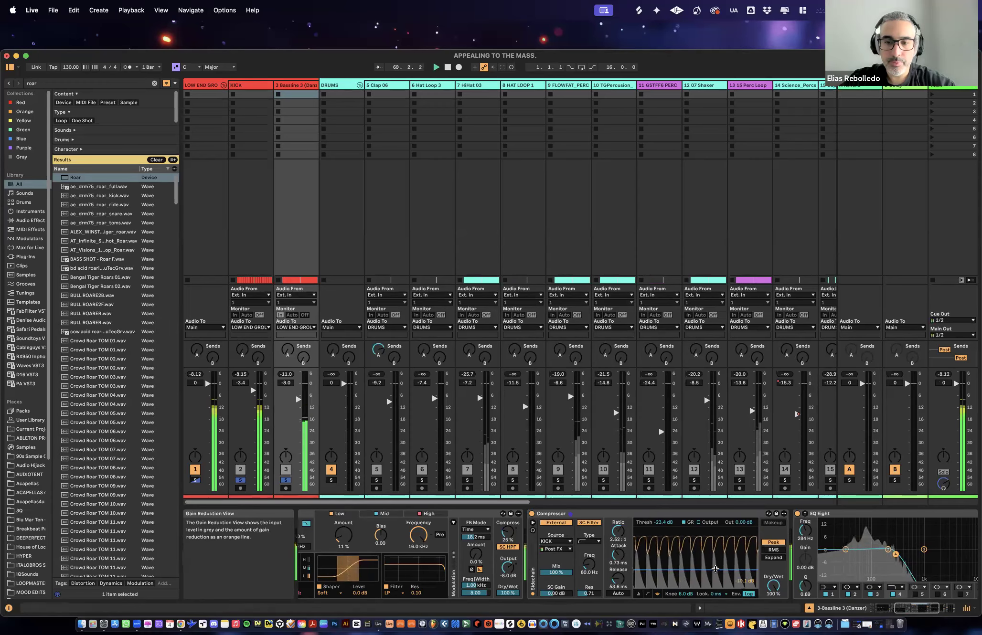
pyautogui.moveTo(715, 569); pyautogui.dragTo(716, 570)
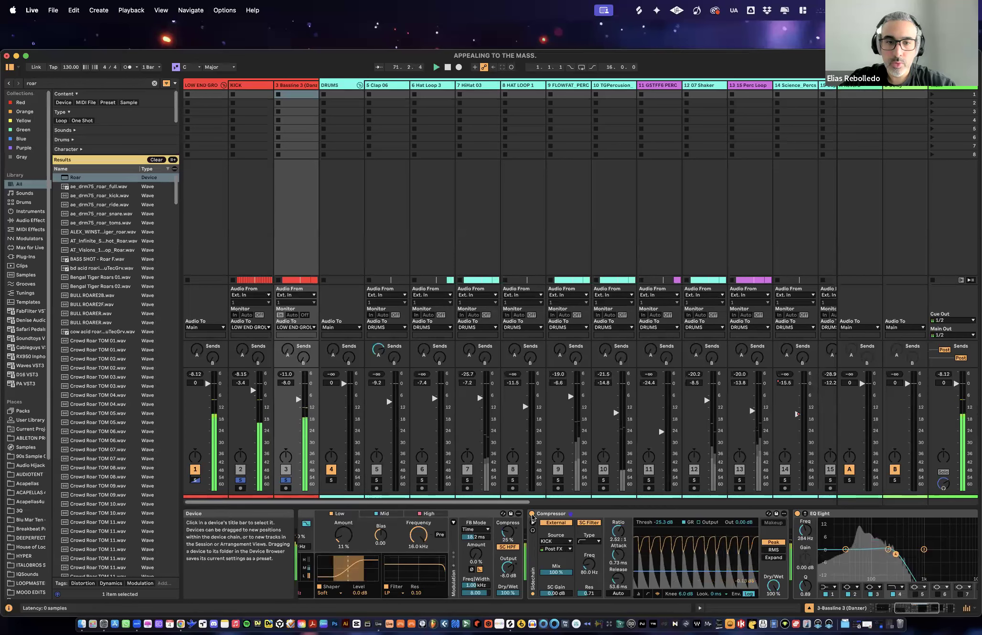
pyautogui.click(531, 515)
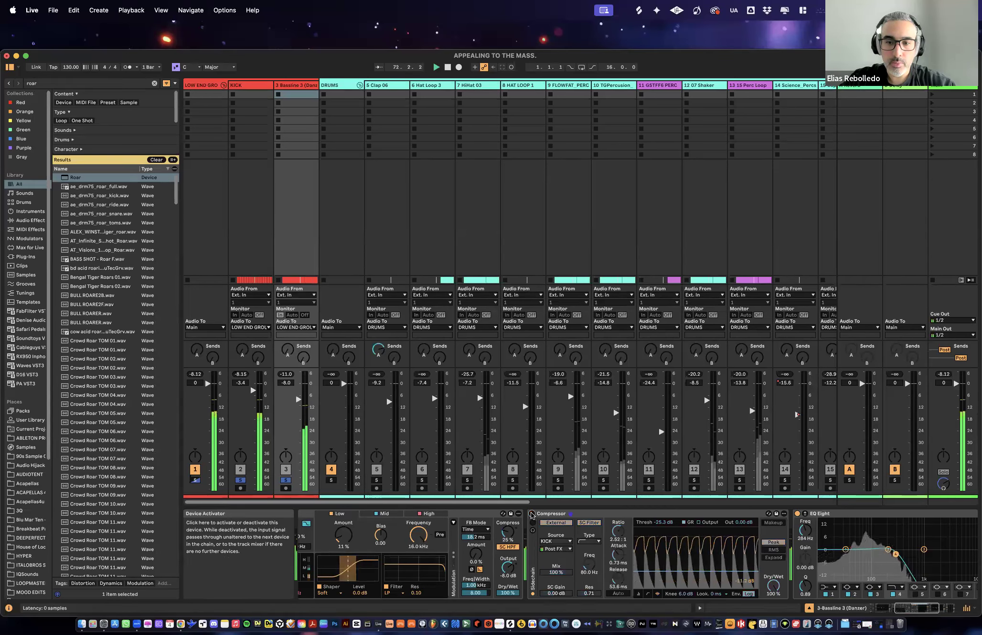
pyautogui.click(532, 514)
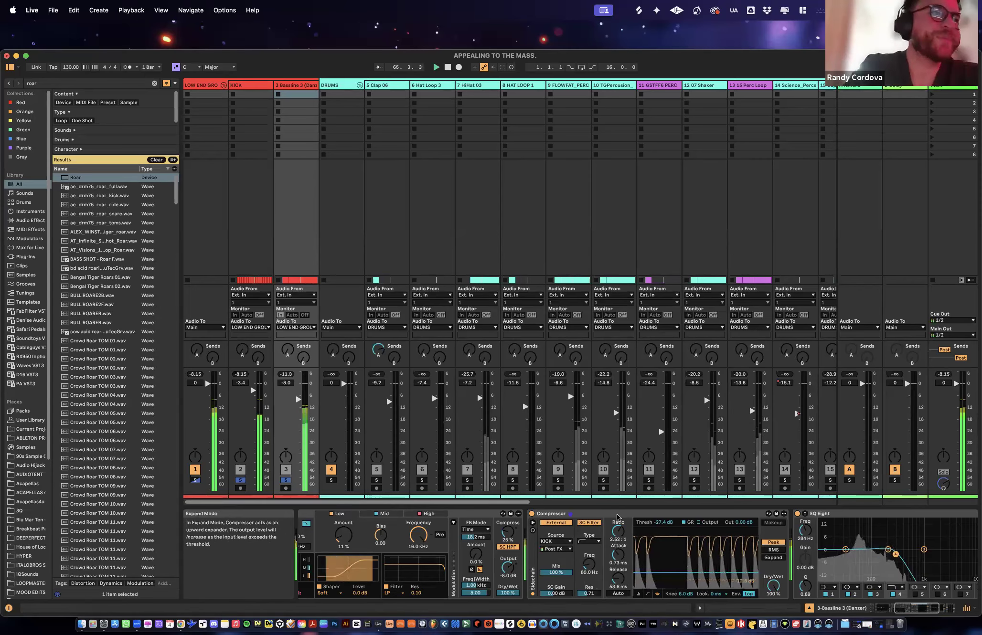
# - Enable full Mono on bassline track 3's Utility
pyautogui.hscroll(-6, 680, 535)
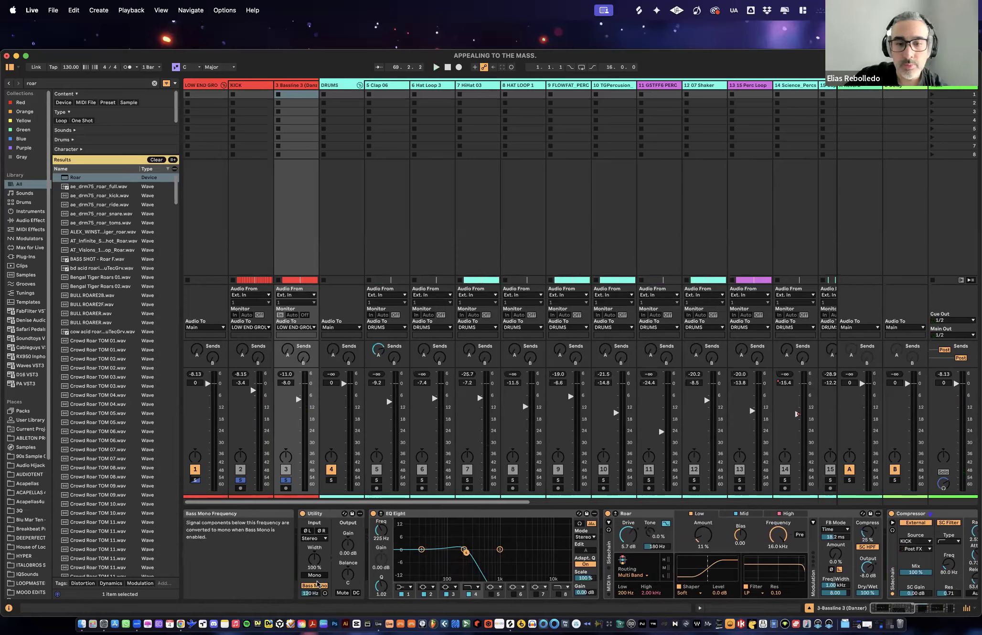
pyautogui.click(329, 513)
pyautogui.click(315, 576)
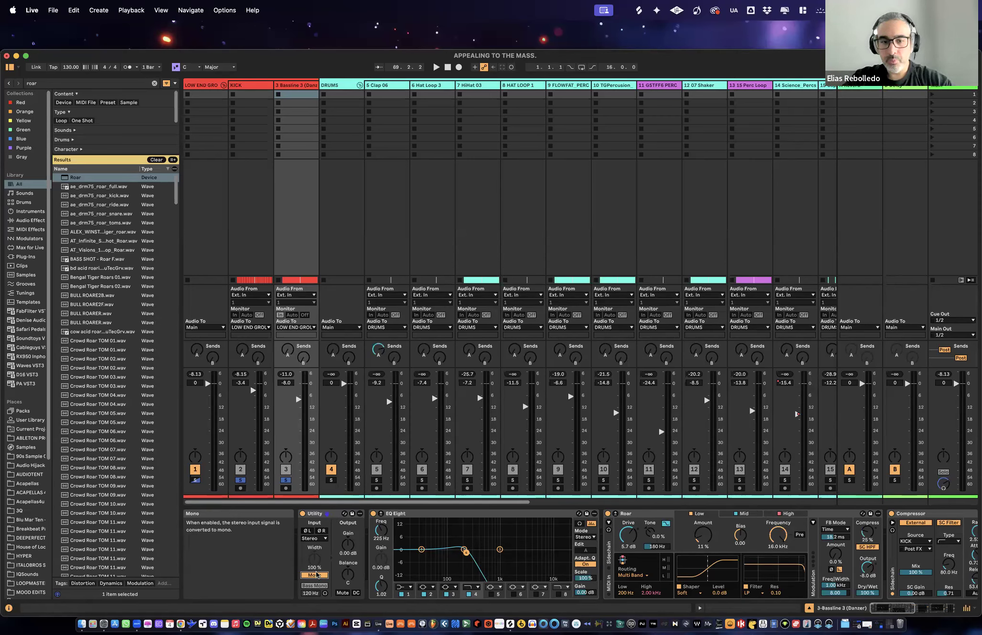
pyautogui.click(319, 576)
pyautogui.click(324, 578)
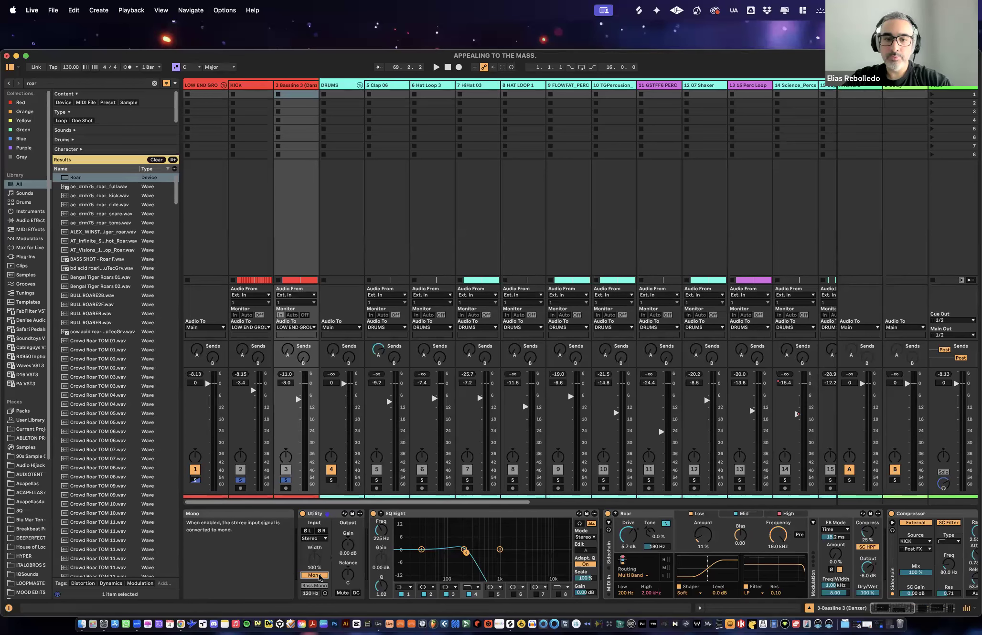
pyautogui.click(321, 576)
pyautogui.click(322, 576)
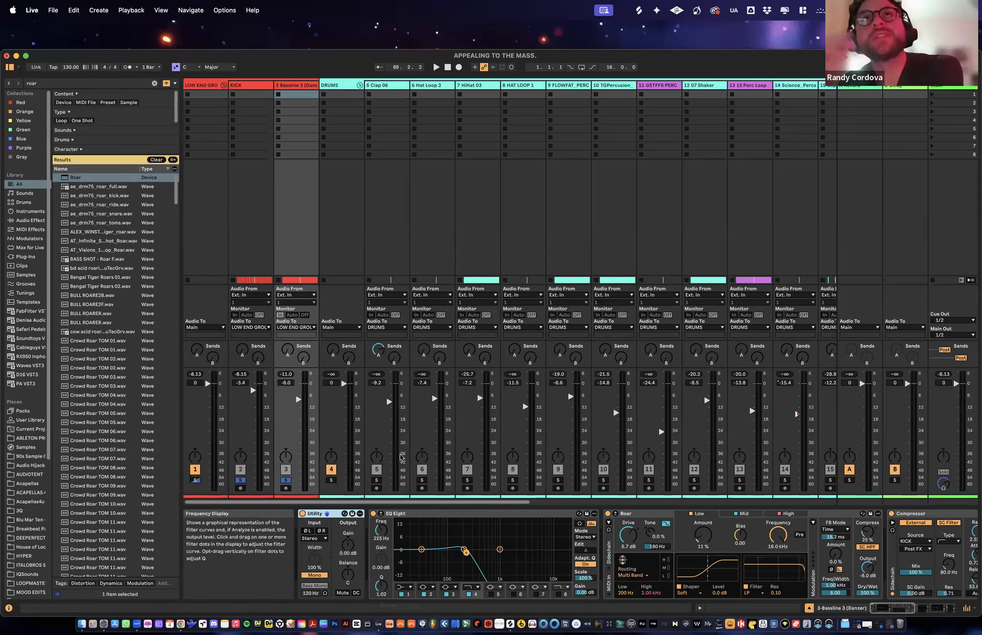
# - Try Mono on the LOW END GROUP's Utility
pyautogui.press('XF86AudioRaiseVolume')
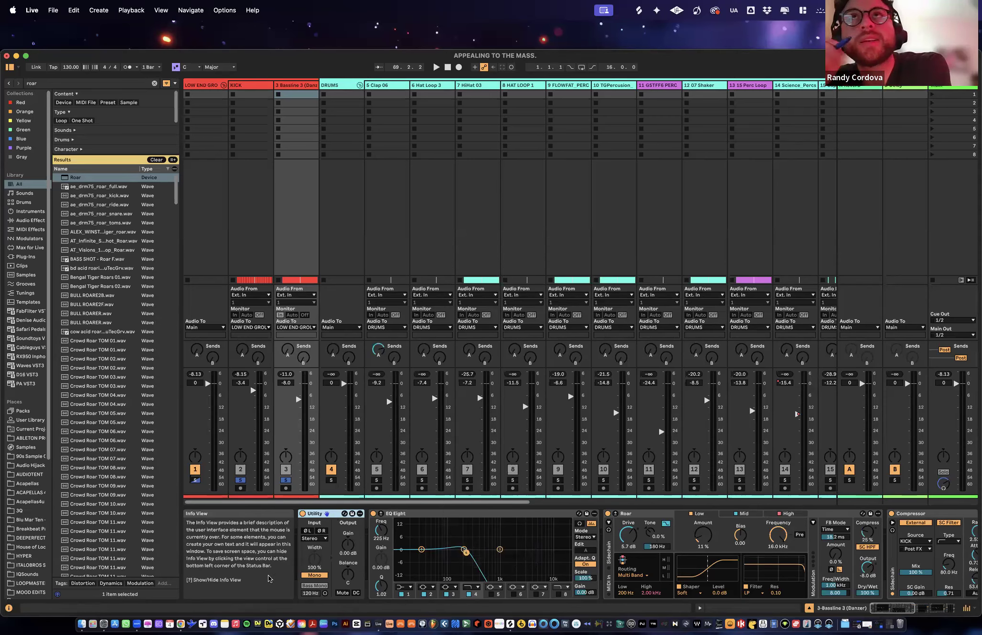
pyautogui.click(268, 497)
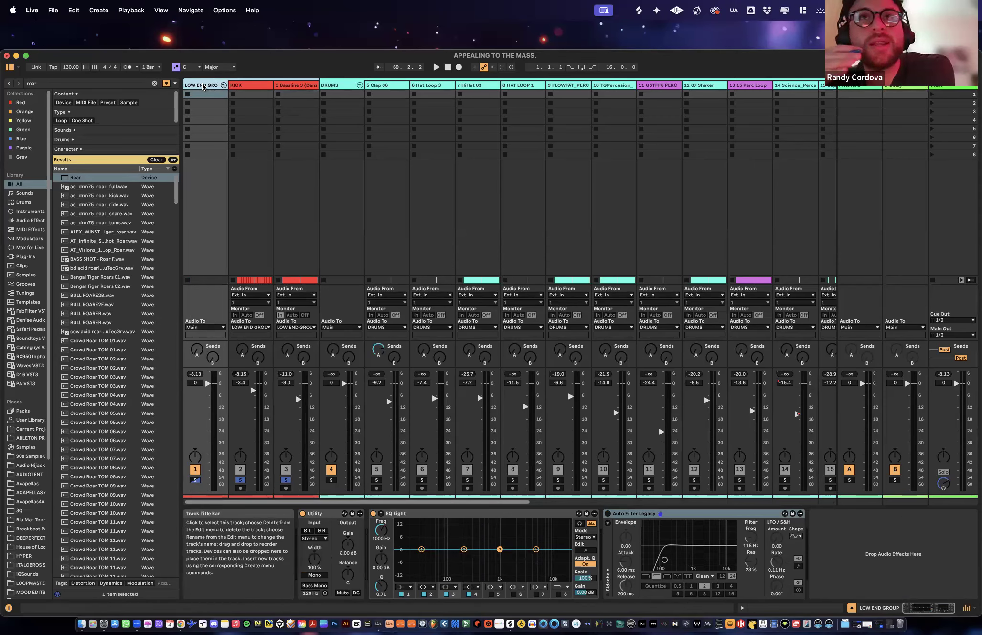
pyautogui.click(329, 515)
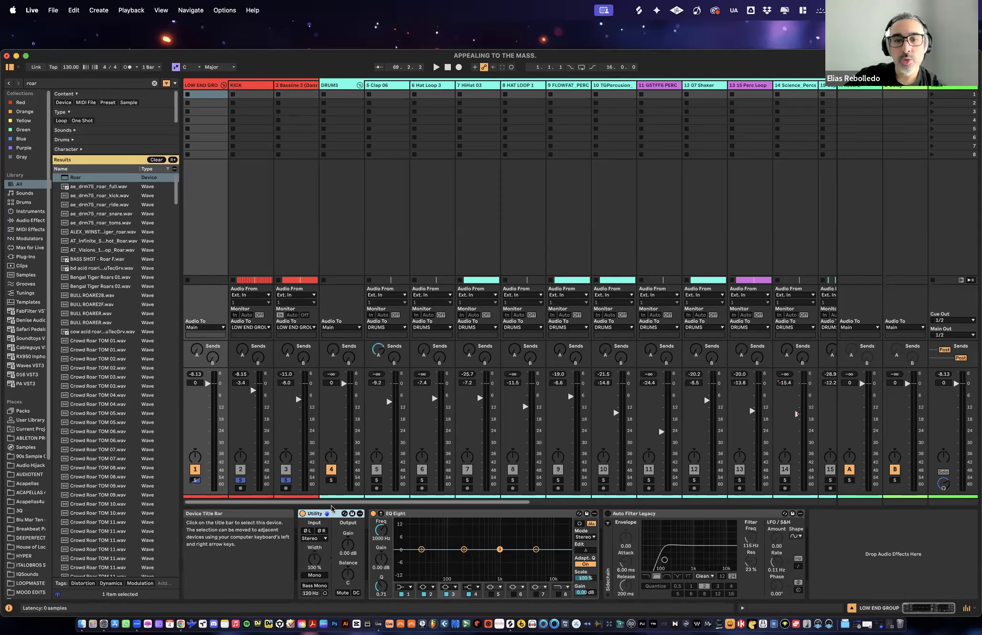
pyautogui.click(316, 576)
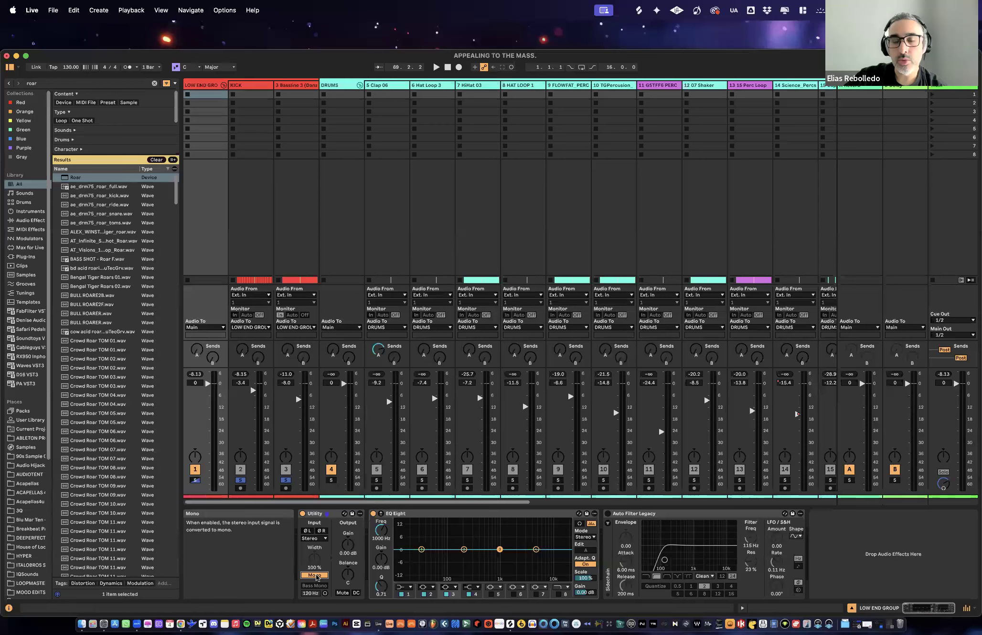
pyautogui.click(316, 576)
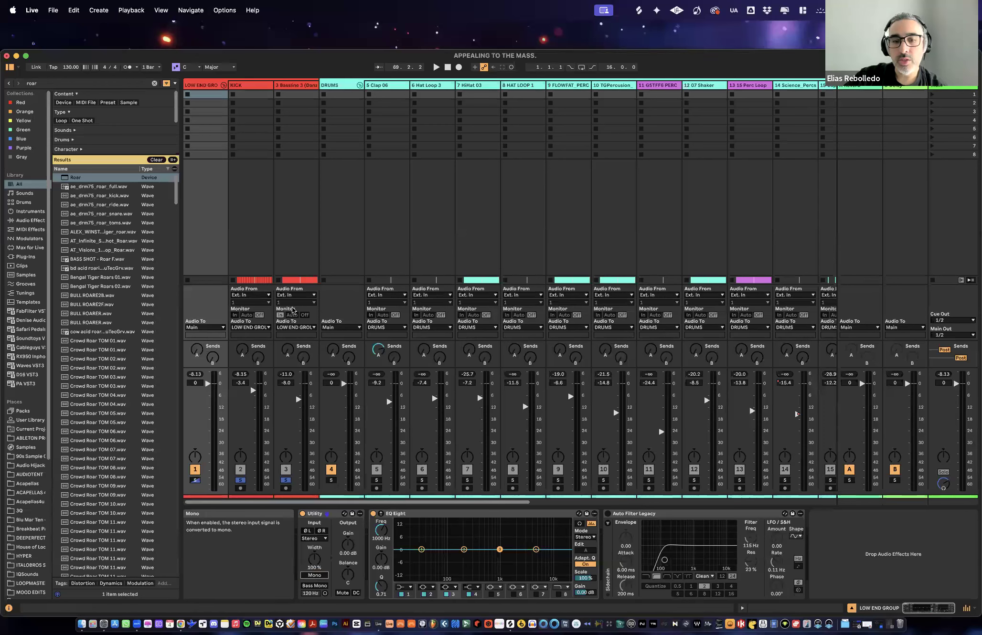
# - Check the devices on the KICK and bassline tracks and delete the Utility from the LOW END GROUP
pyautogui.click(260, 86)
pyautogui.click(283, 86)
pyautogui.click(261, 86)
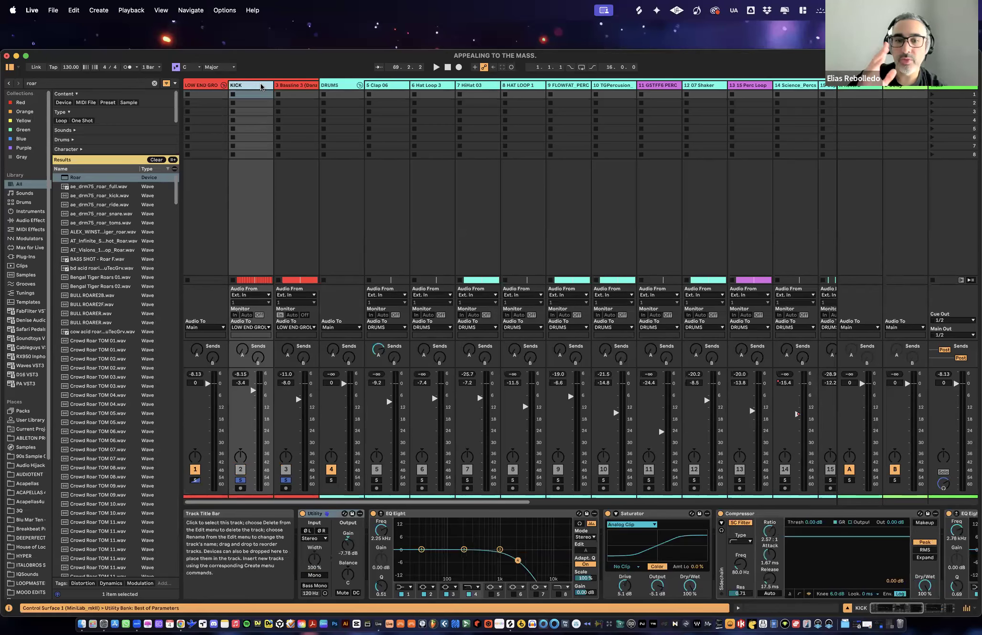
pyautogui.click(200, 87)
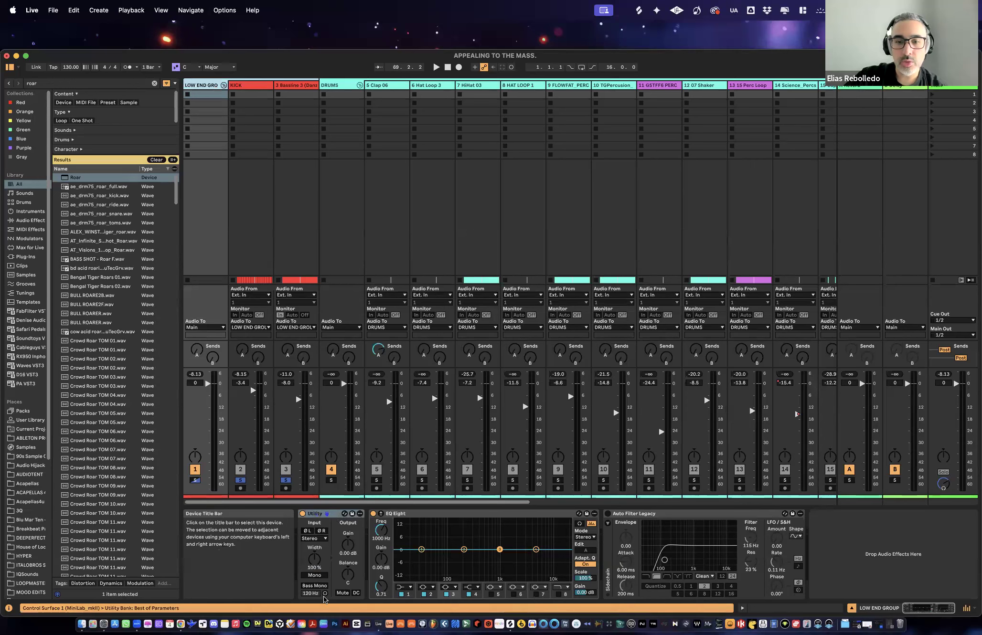
pyautogui.click(335, 515)
pyautogui.press('Delete')
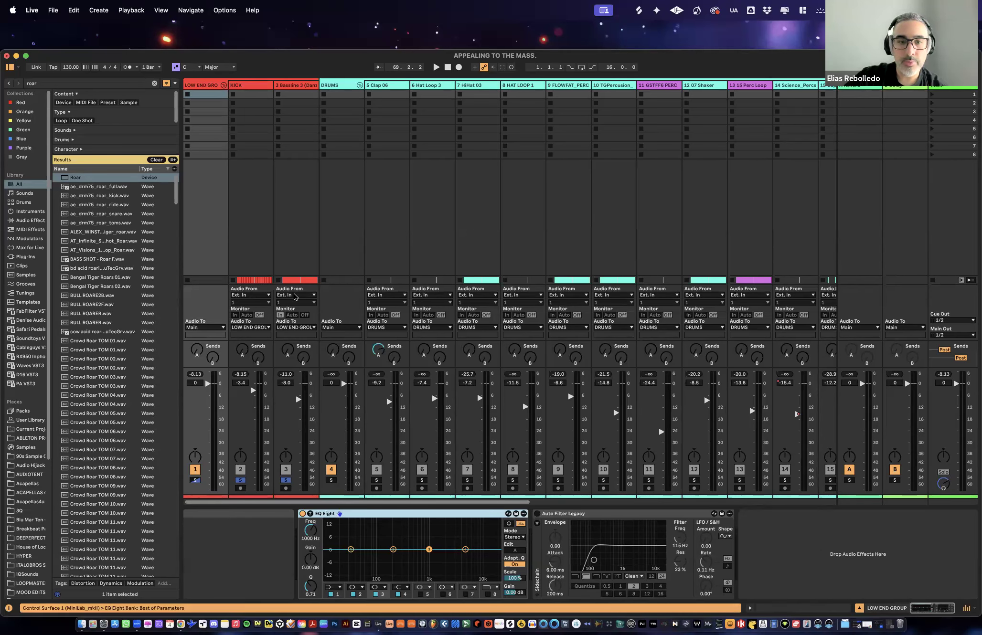
# - Enable Mono on the KICK track's Utility
pyautogui.click(248, 86)
pyautogui.click(336, 521)
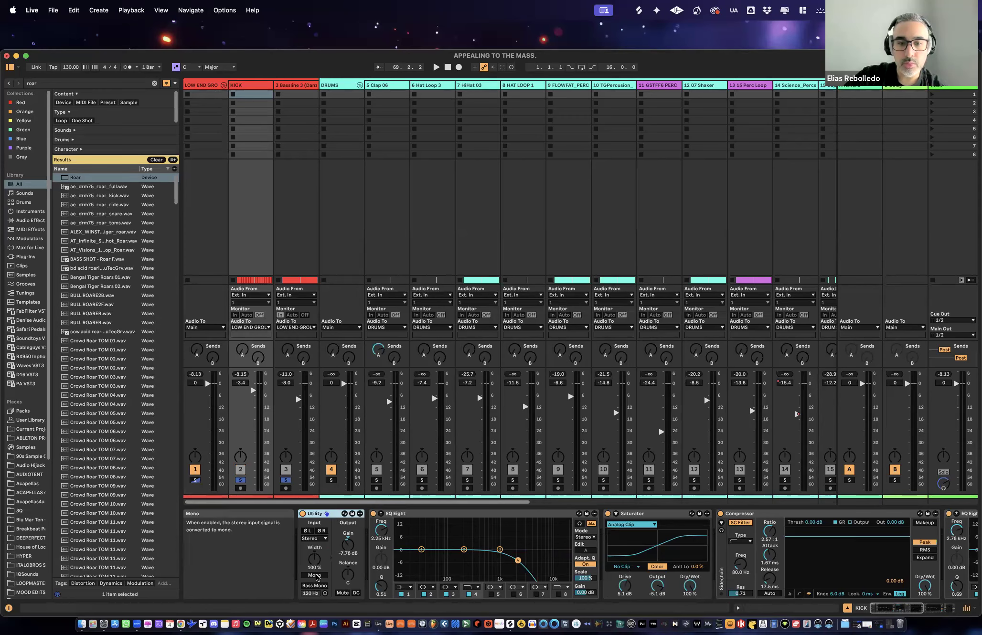
pyautogui.click(315, 576)
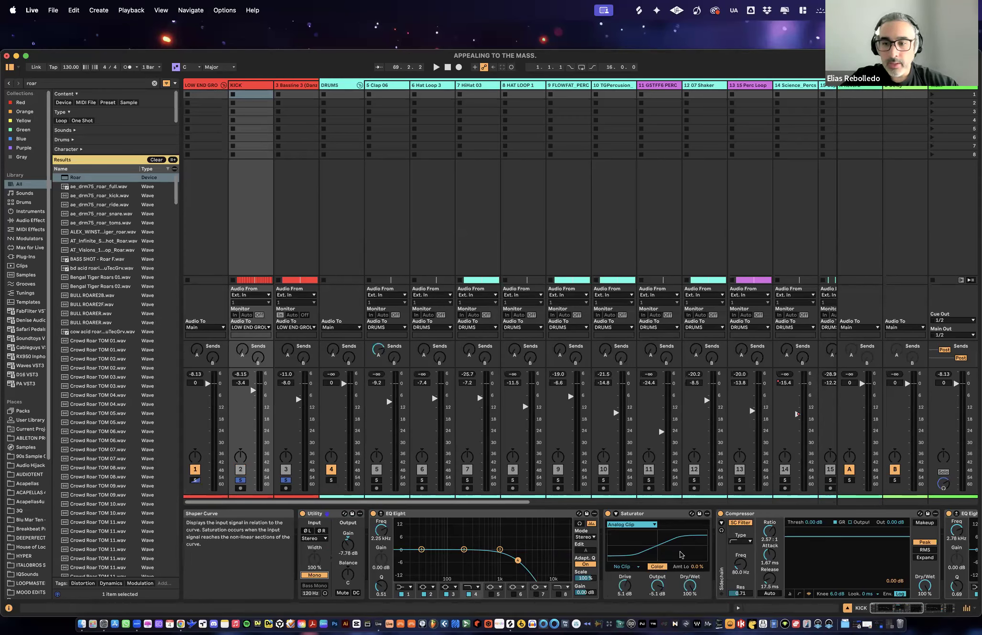
# - Delete the Compressor from the KICK track's device chain
pyautogui.hscroll(5, 681, 555)
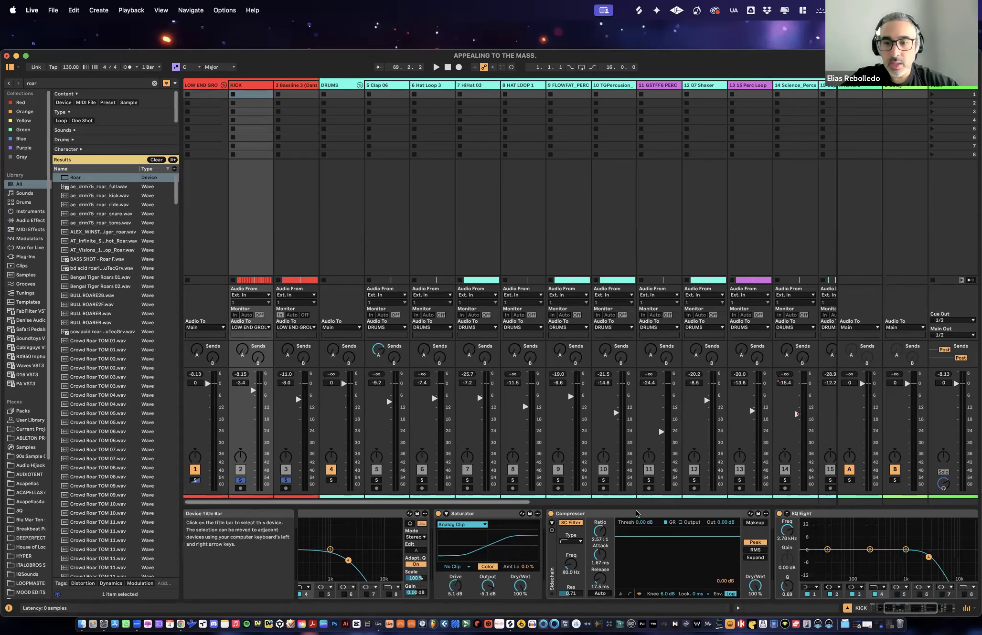
pyautogui.click(599, 515)
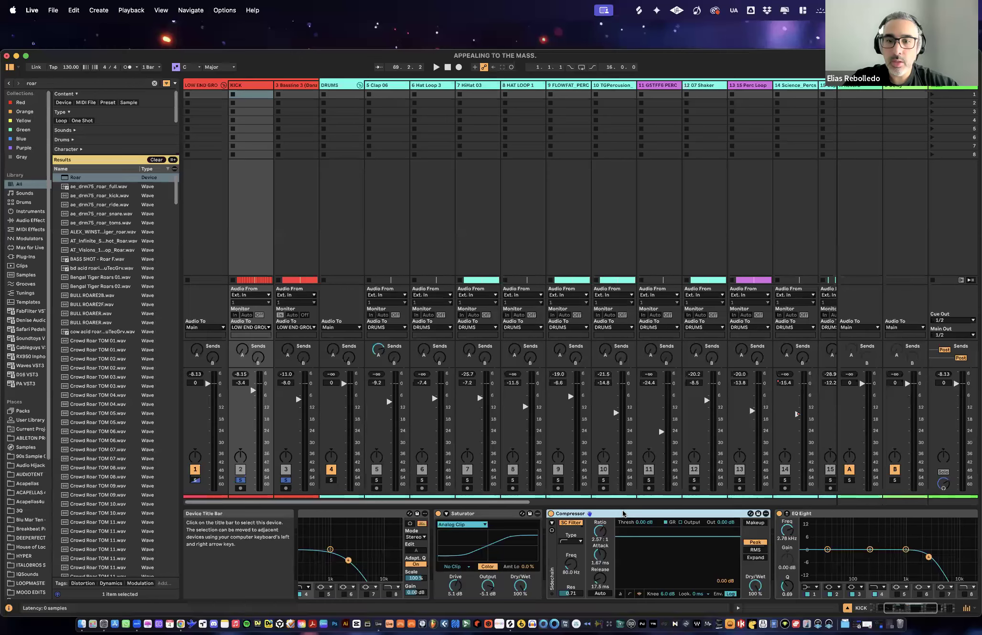
pyautogui.press('Delete')
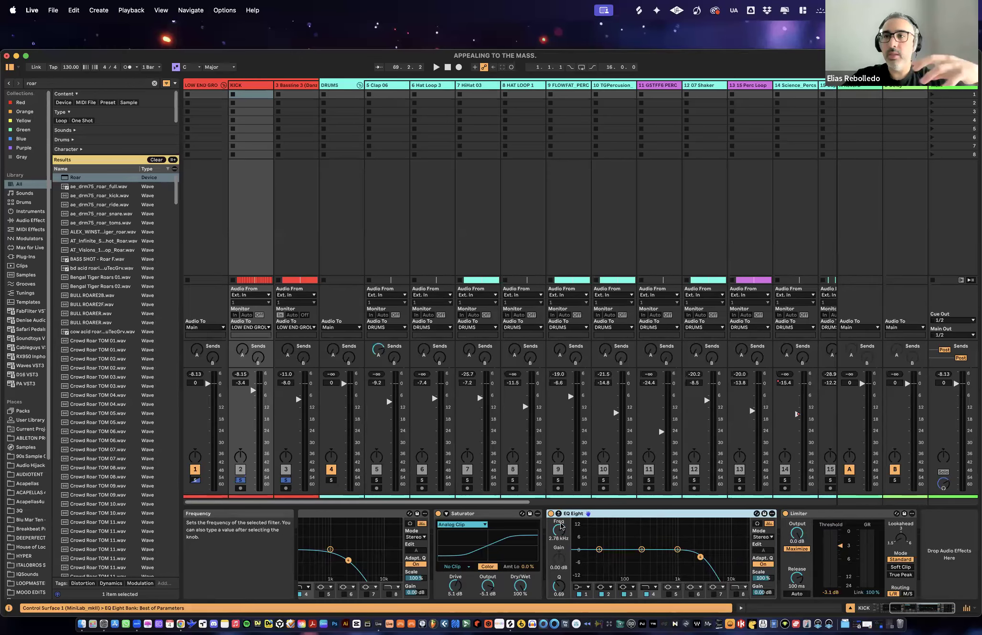
# - Review the Compressor on bassline track 3 and play the soloed kick and bassline at a higher system volume
pyautogui.click(298, 85)
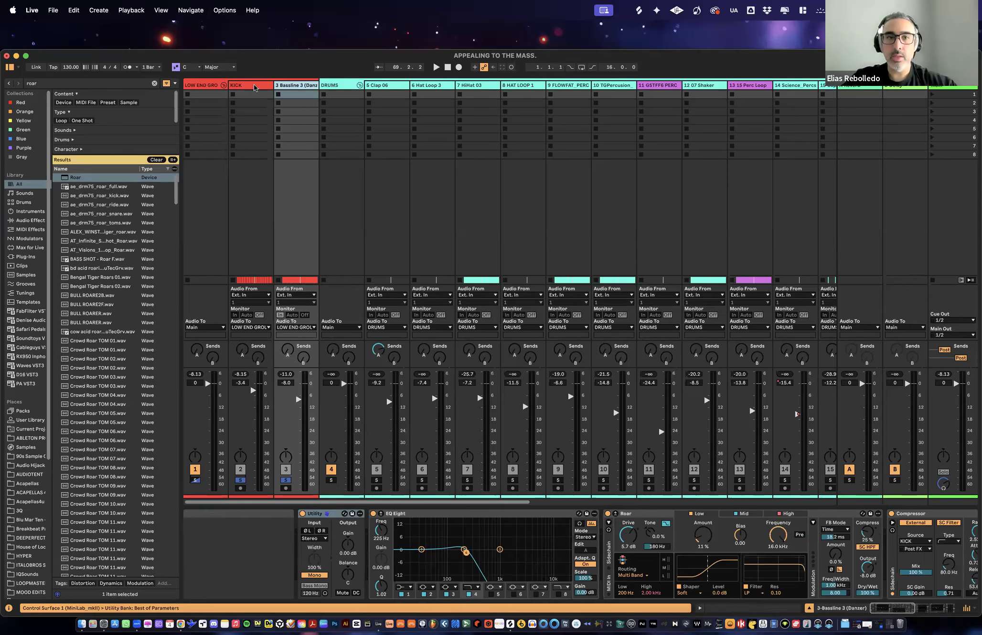
pyautogui.hscroll(3, 724, 548)
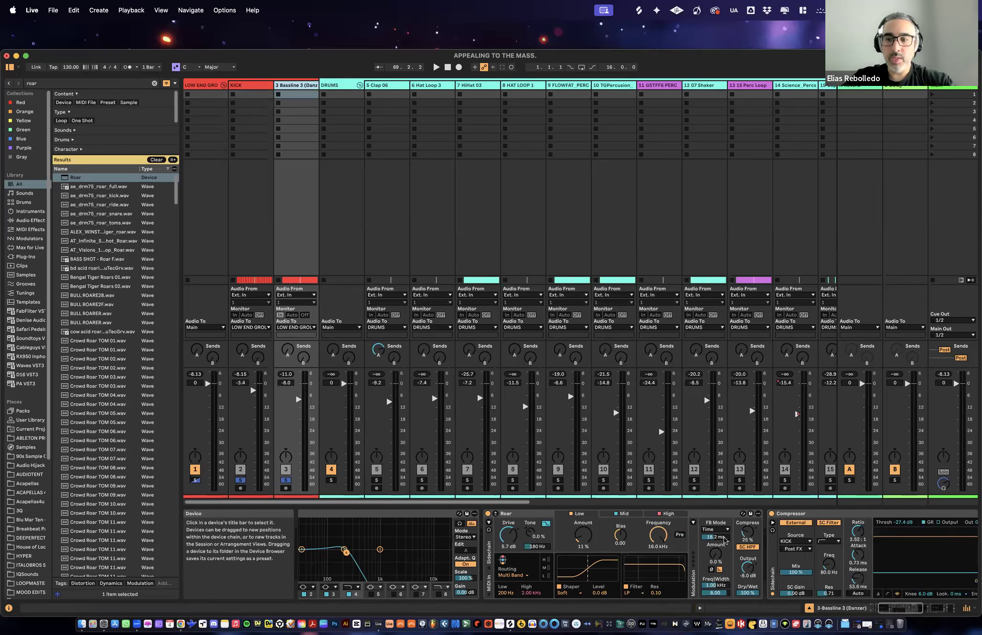
pyautogui.hscroll(3, 735, 525)
pyautogui.click(739, 515)
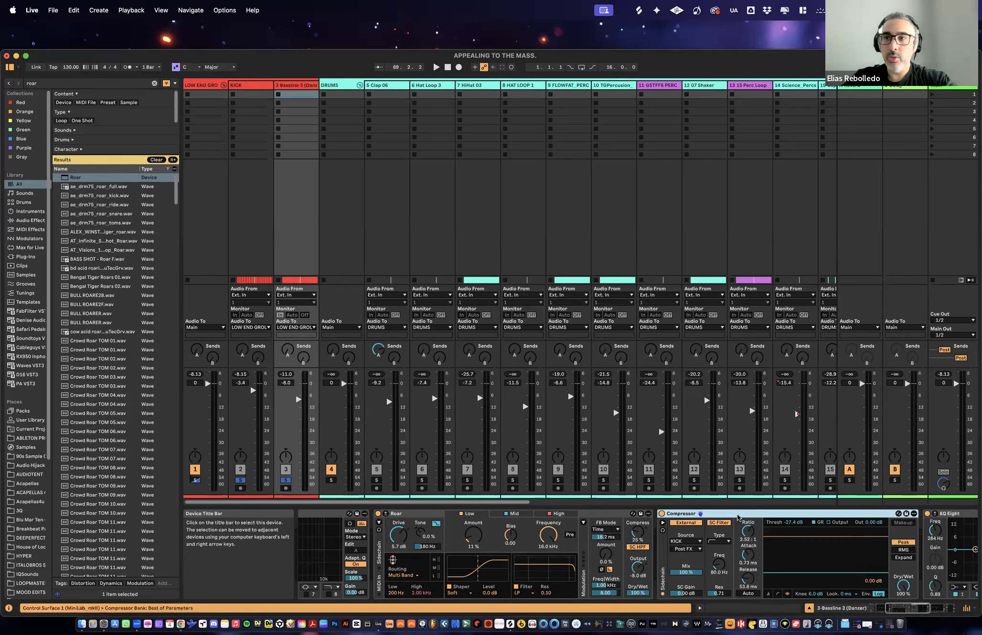
pyautogui.click(248, 86)
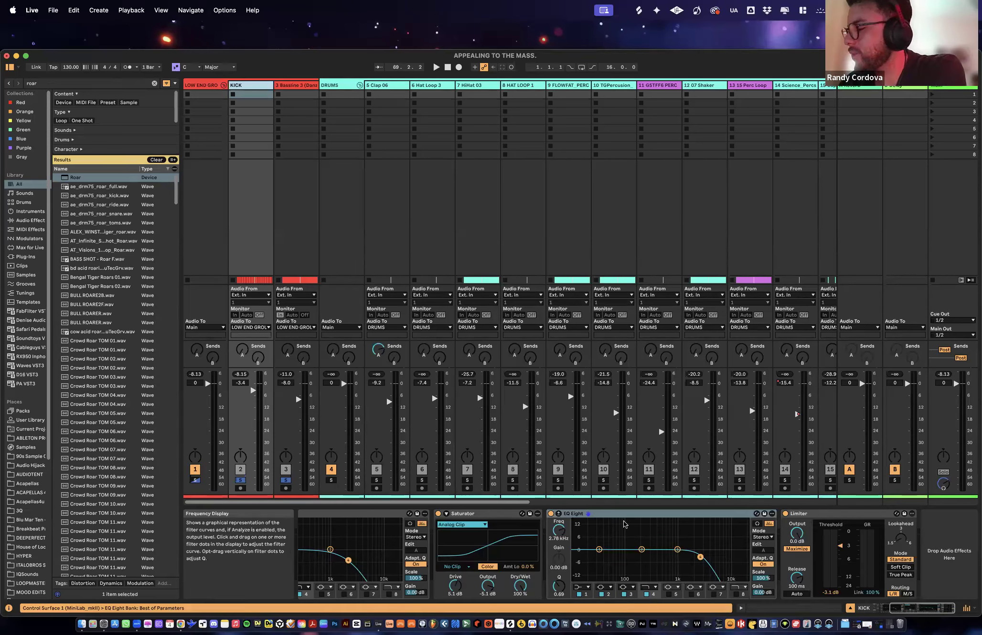
pyautogui.press('space')
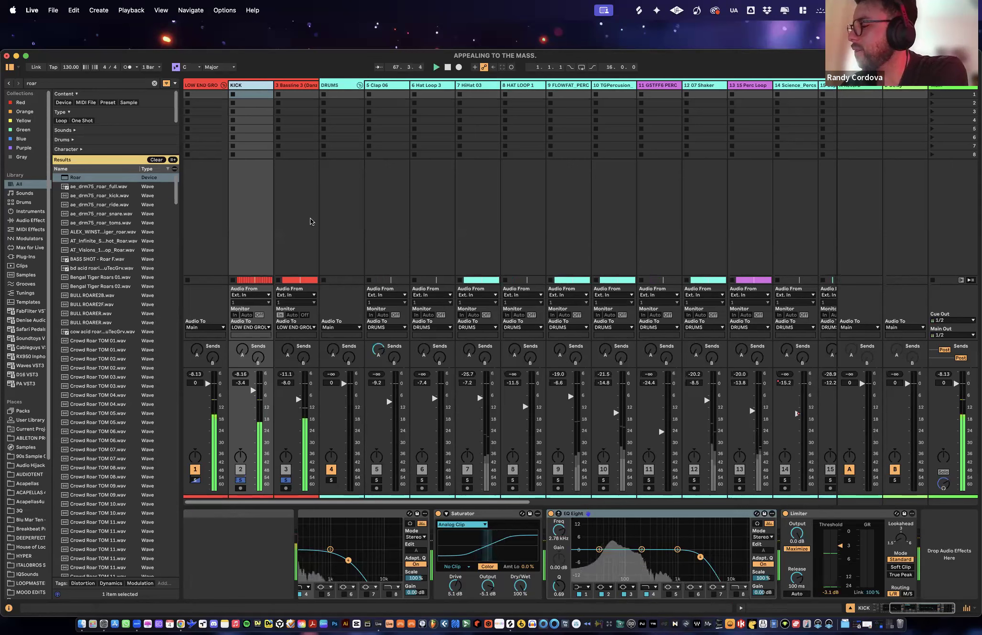
pyautogui.press('XF86AudioRaiseVolume')
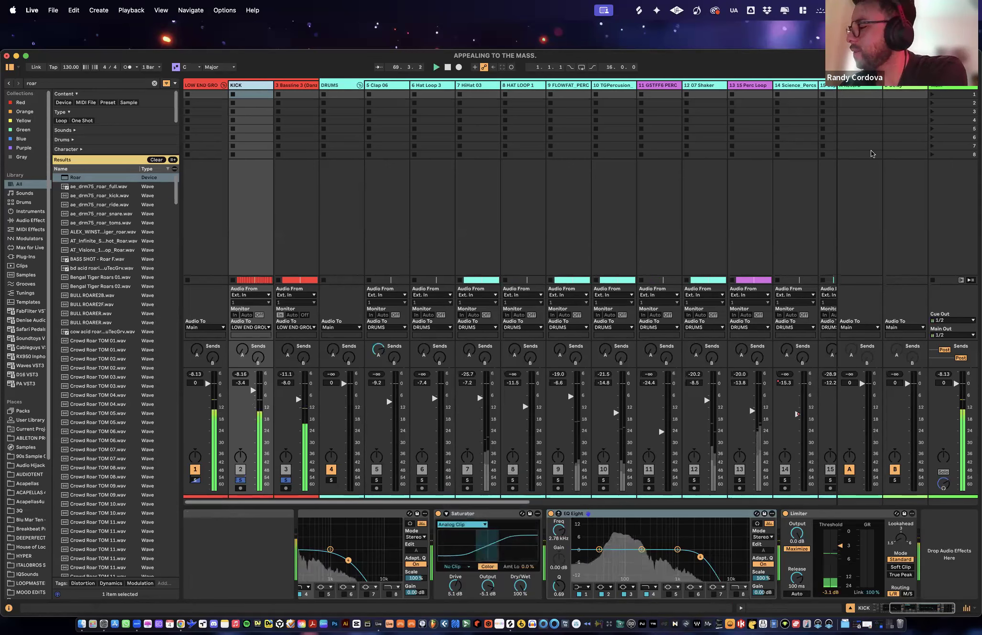
# - Show the Arrangement View and unsolo the kick and bassline track 3 during playback
pyautogui.press('Tab')
pyautogui.click(828, 155)
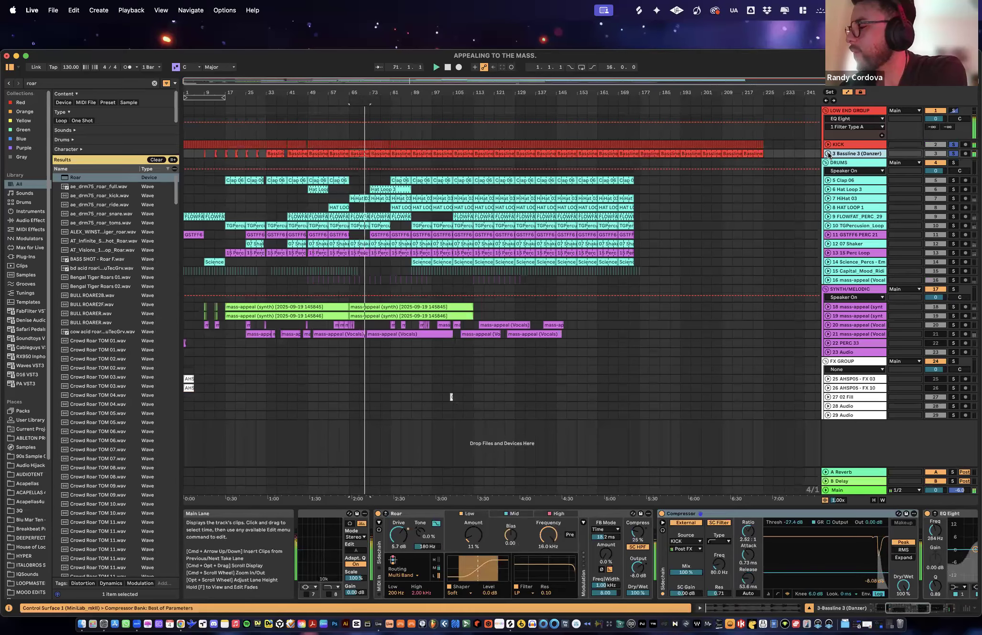
pyautogui.click(828, 154)
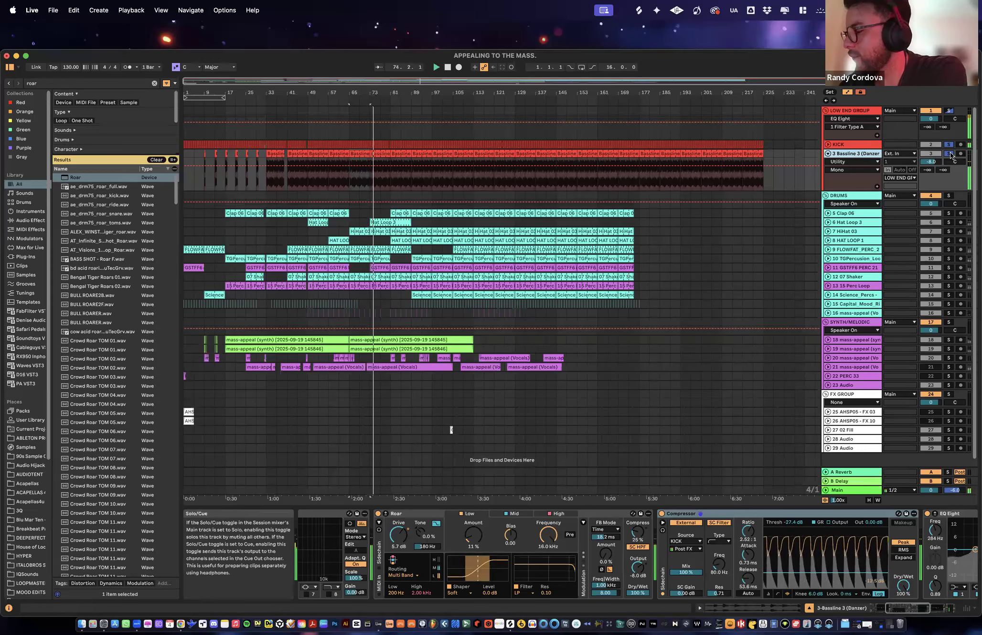
pyautogui.click(949, 153)
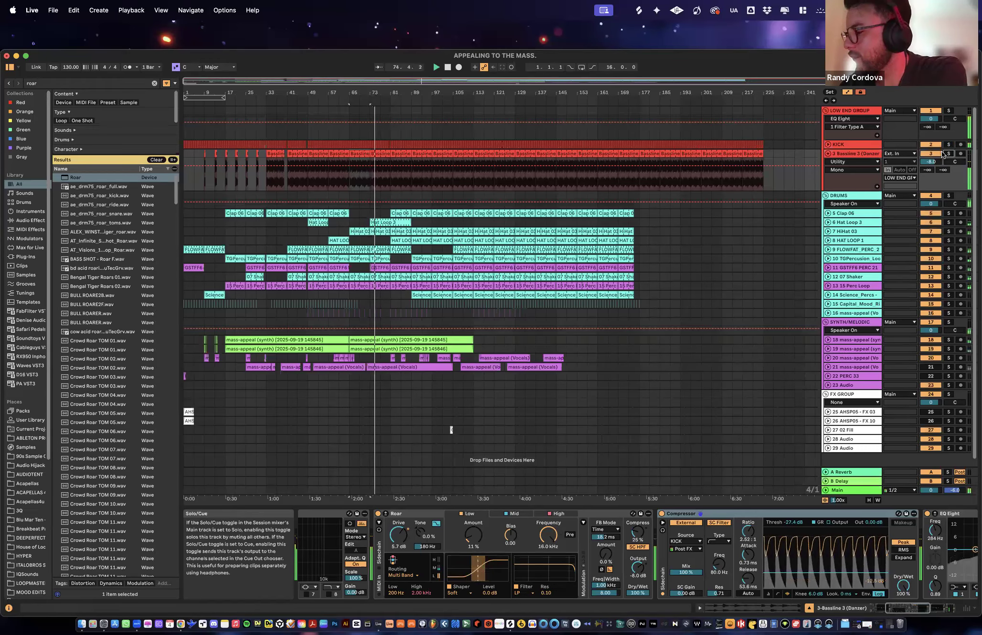
pyautogui.click(828, 153)
# - Stop playback and play the full arrangement from the beginning
pyautogui.press('space')
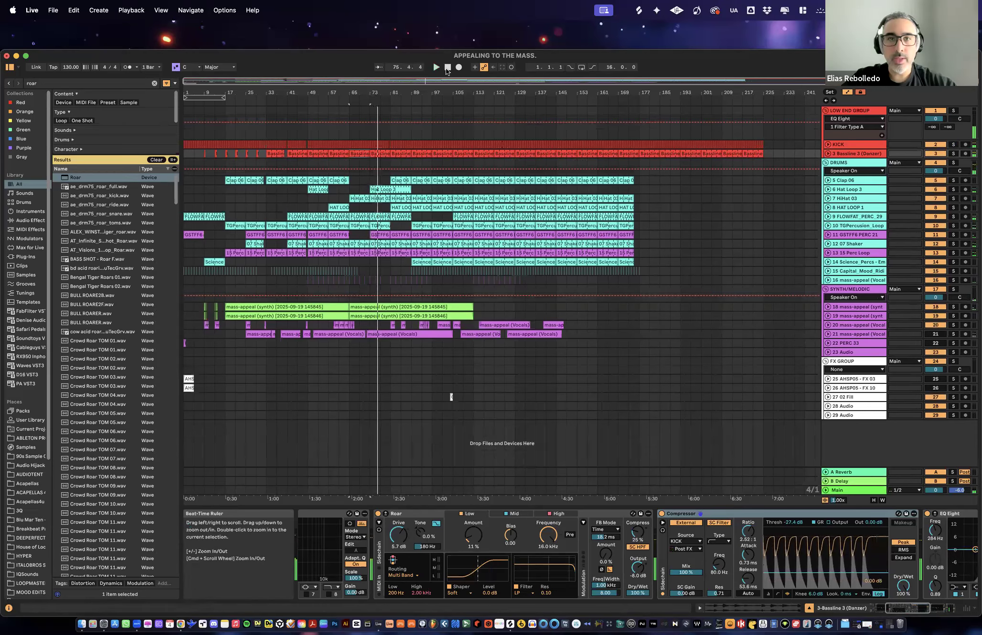
pyautogui.click(447, 67)
pyautogui.press('space')
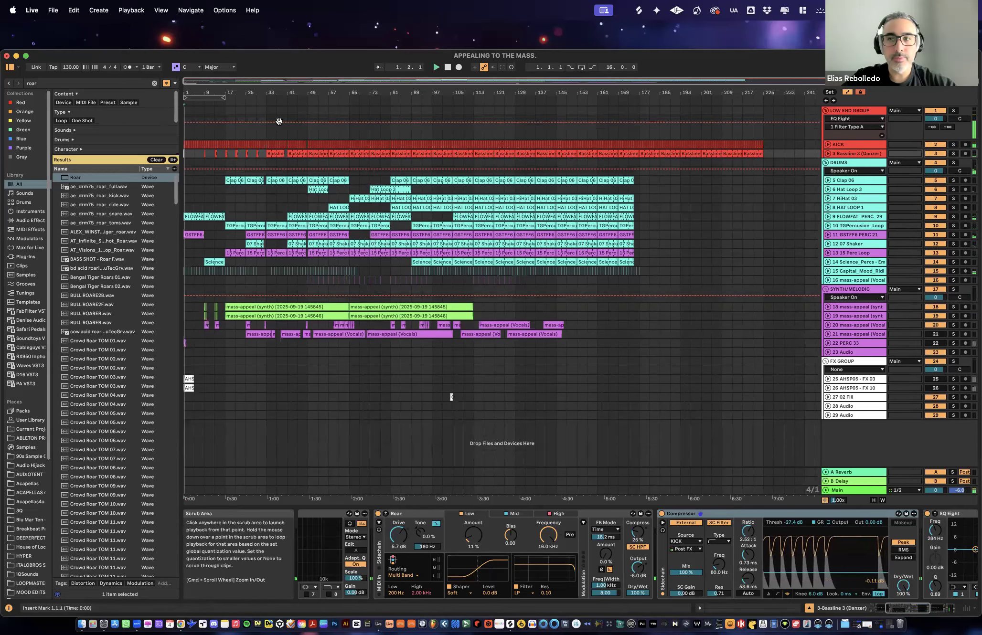
# - Unfold the KICK track and enlarge its lane height to show the waveforms
pyautogui.click(838, 144)
pyautogui.click(828, 144)
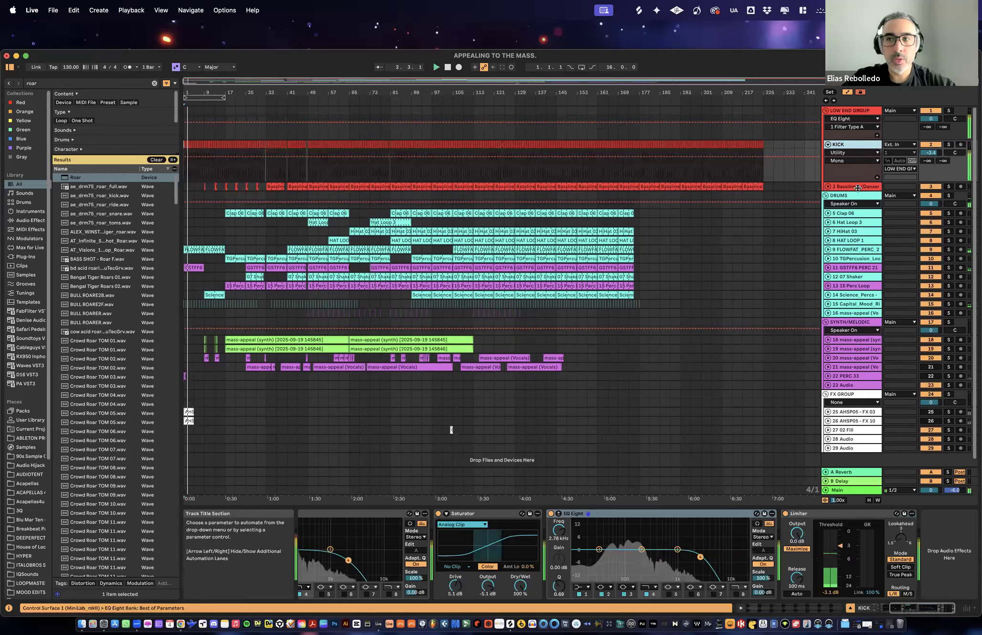
pyautogui.moveTo(858, 179); pyautogui.dragTo(858, 220)
# - Examine the individual KICKS_GRVE_08 clips at the beginning of the KICK track
pyautogui.moveTo(191, 90)
pyautogui.mouseDown()
pyautogui.moveTo(190, 158)
pyautogui.moveTo(190, 90)
pyautogui.mouseUp()
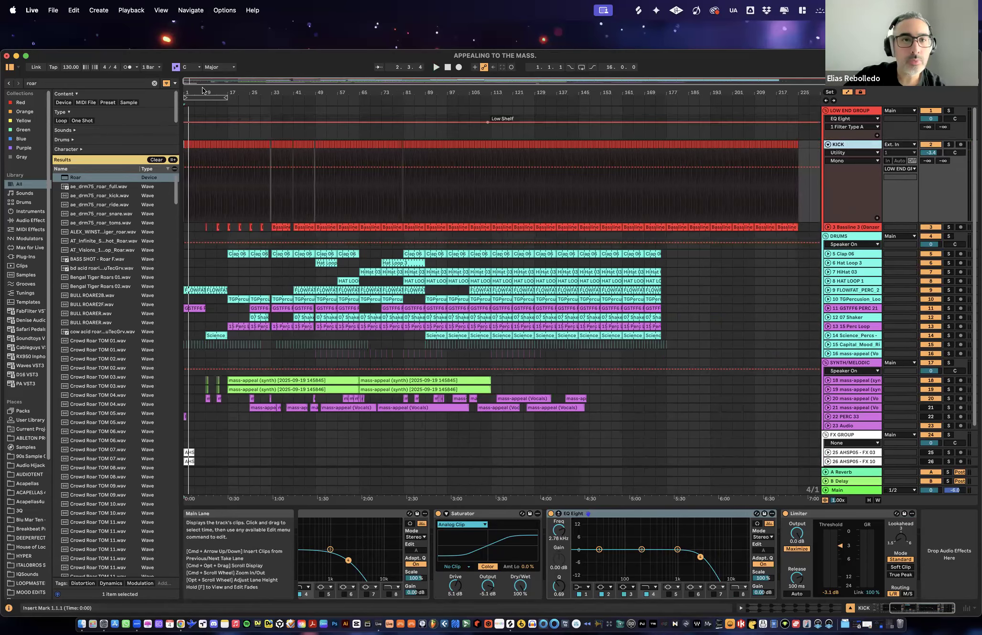
pyautogui.moveTo(186, 91); pyautogui.dragTo(186, 232)
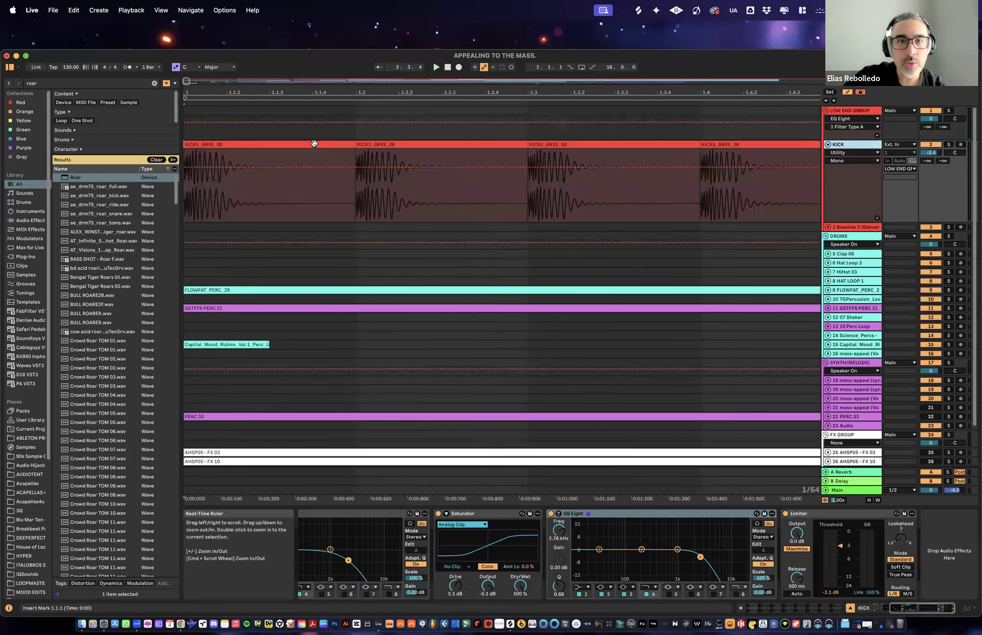
pyautogui.click(354, 145)
pyautogui.moveTo(357, 92); pyautogui.dragTo(357, 48)
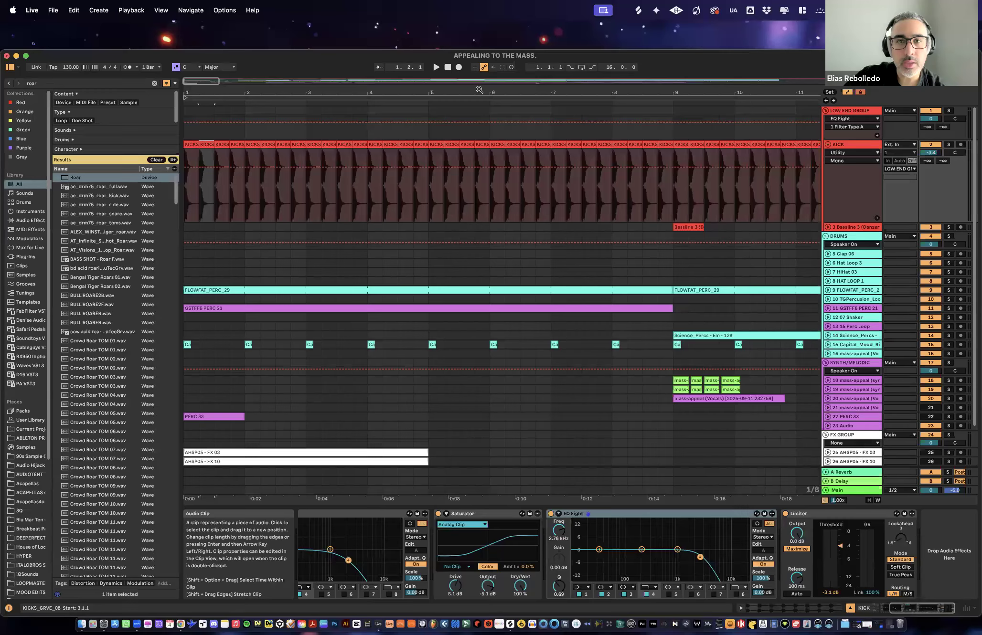
pyautogui.moveTo(540, 92); pyautogui.dragTo(540, 43)
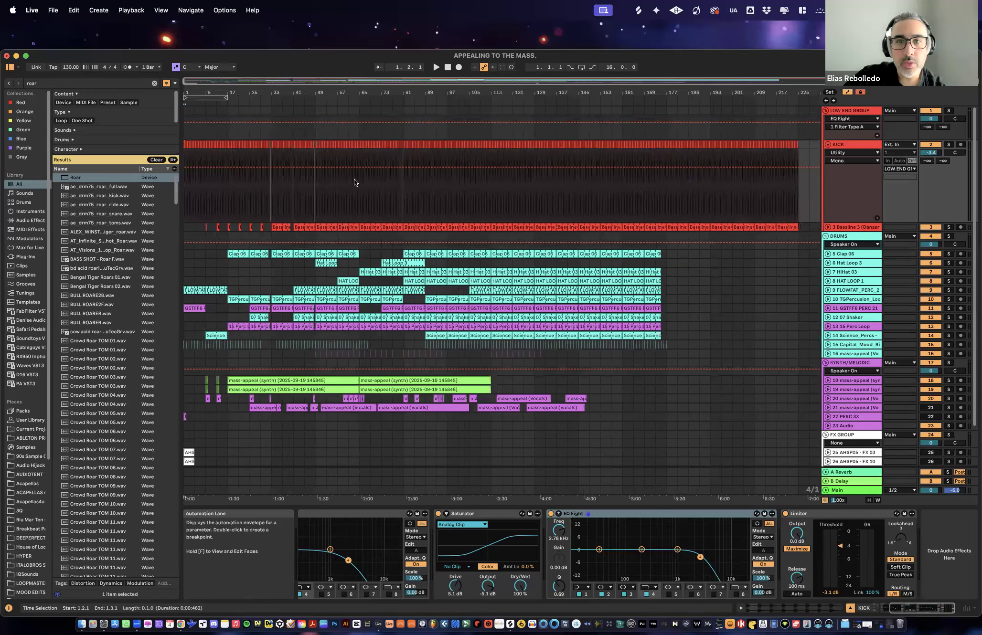
# - Try to move a long section of KICK clips to start at bar 101, and undo the move
pyautogui.click(546, 173)
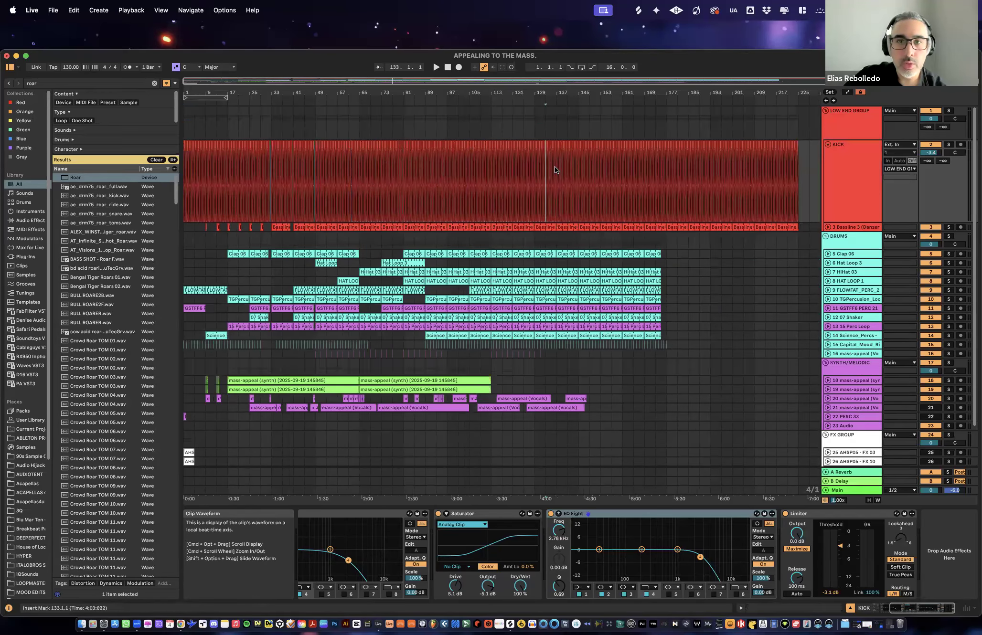
pyautogui.moveTo(609, 168); pyautogui.dragTo(448, 168)
pyautogui.moveTo(501, 144)
pyautogui.mouseDown()
pyautogui.moveTo(527, 144)
pyautogui.moveTo(489, 144)
pyautogui.mouseUp()
pyautogui.press('super+z')
pyautogui.press('super+z')
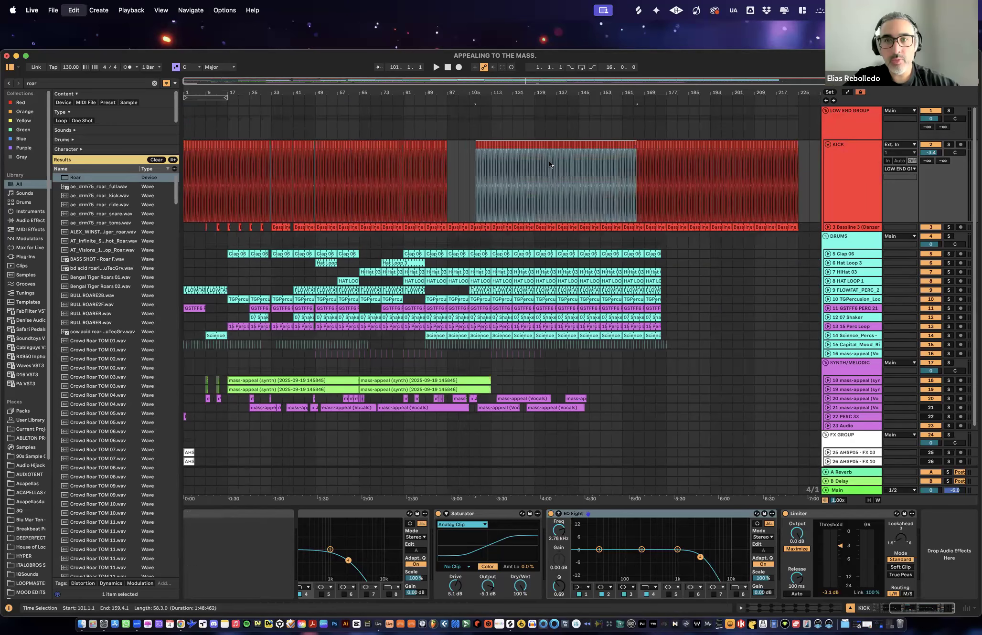
# - Inspect the KICK track's audio clips by highlighting its full length and the last four kick hits in bar 224
pyautogui.click(642, 168)
pyautogui.moveTo(797, 168); pyautogui.dragTo(173, 171)
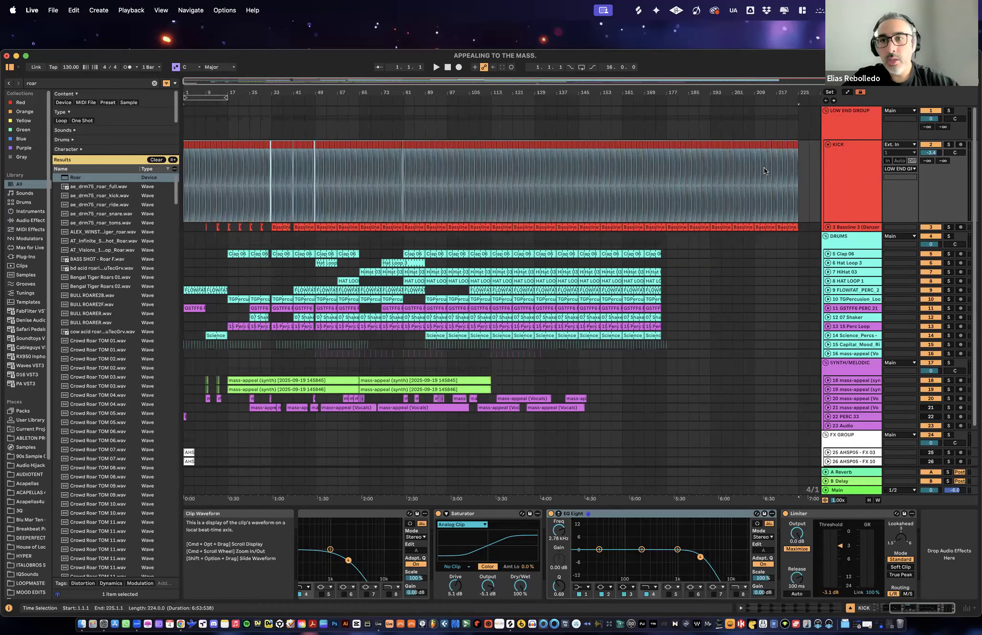
pyautogui.moveTo(797, 92); pyautogui.dragTo(684, 151)
pyautogui.click(717, 145)
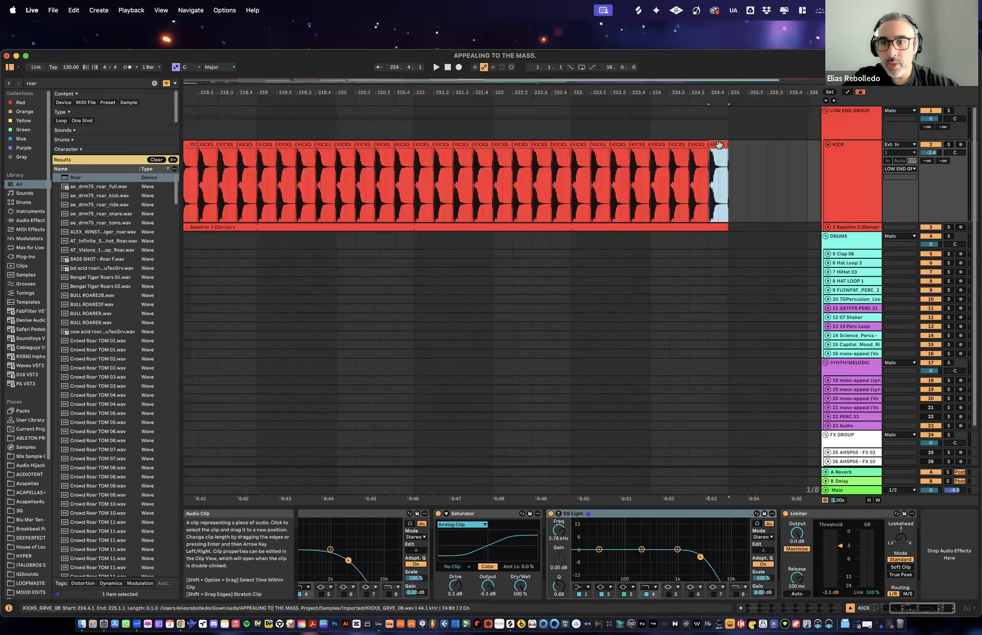
pyautogui.keyDown('shift'); pyautogui.click(659, 145); pyautogui.keyUp('shift')
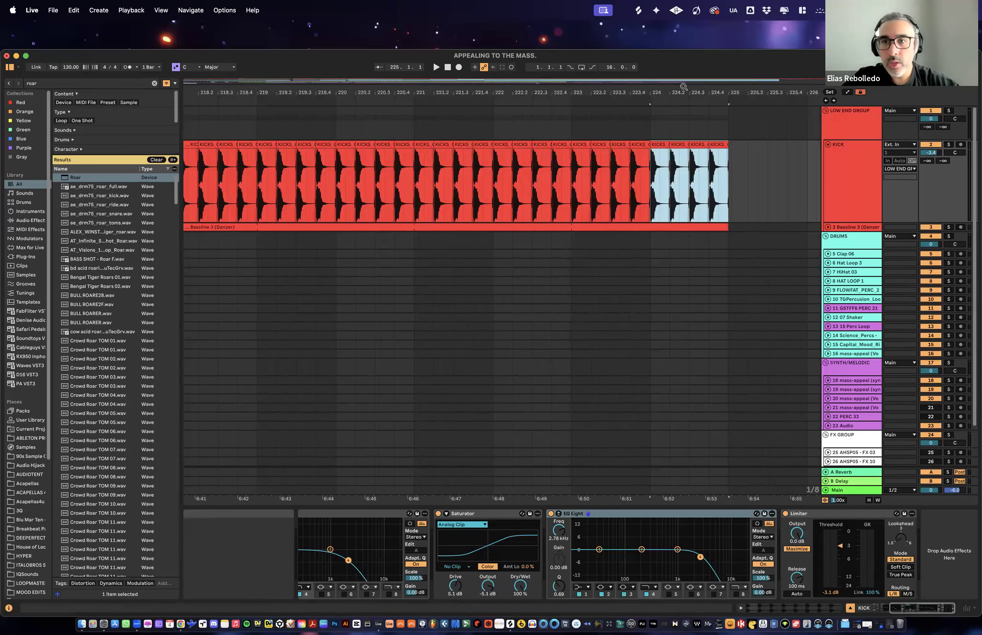
pyautogui.press('w')
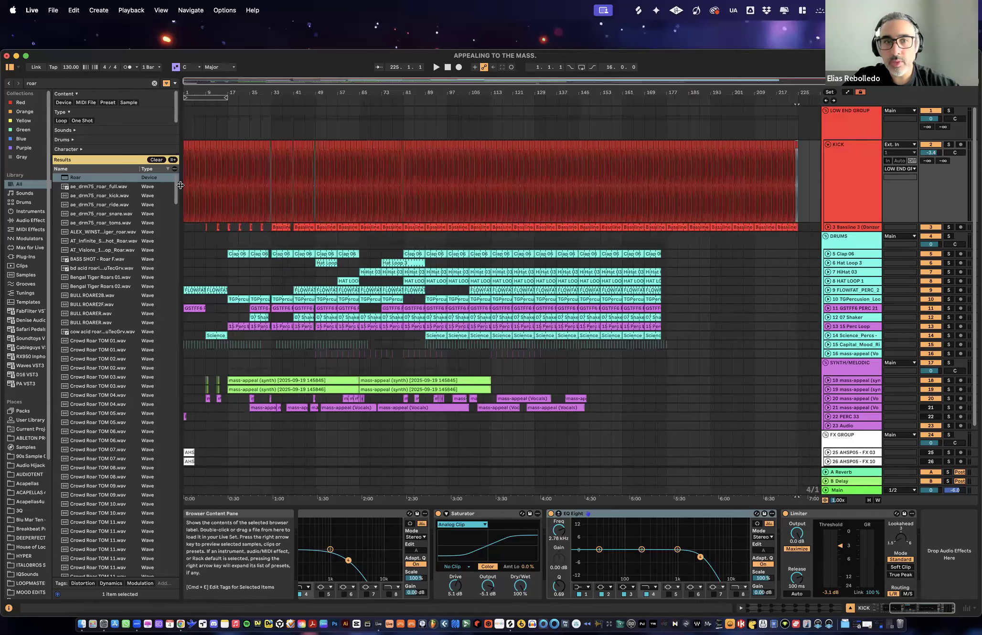
pyautogui.click(742, 165)
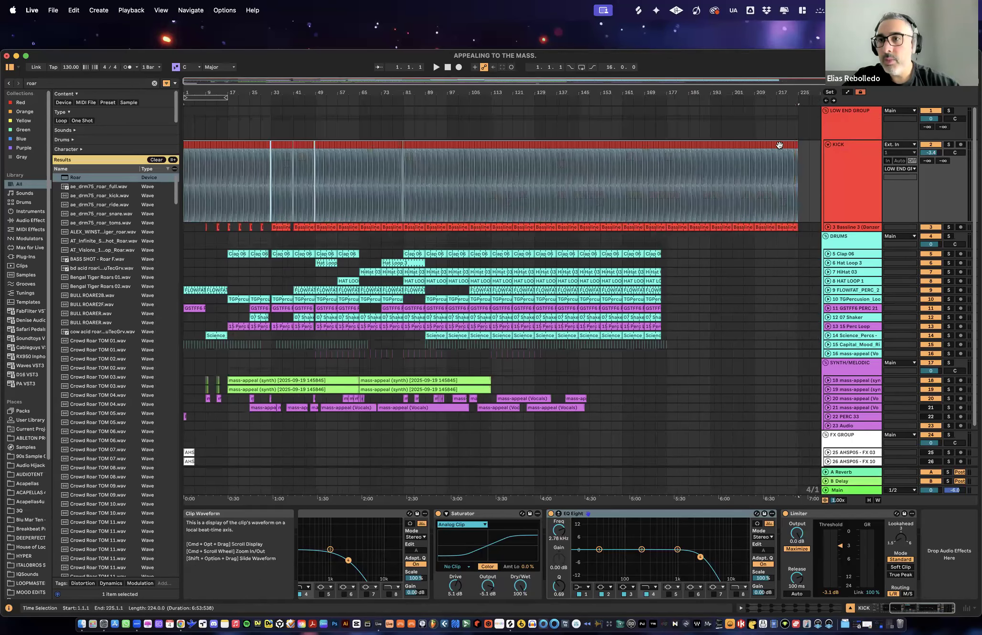
pyautogui.click(800, 159)
# - Nudge the kick clip at bar 161 slightly ahead of the beat
pyautogui.click(621, 175)
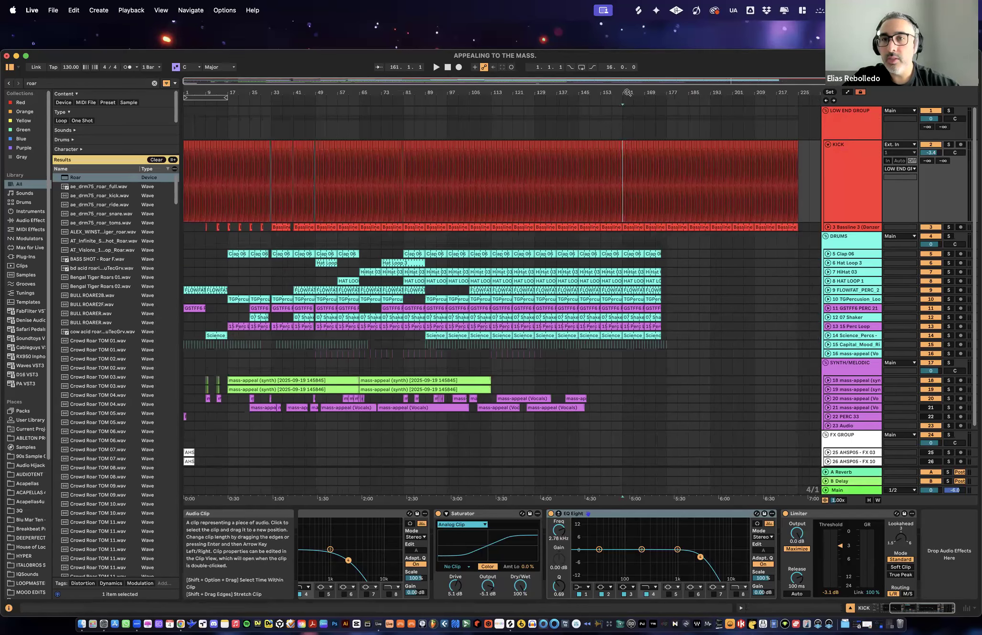
pyautogui.moveTo(626, 90); pyautogui.dragTo(514, 173)
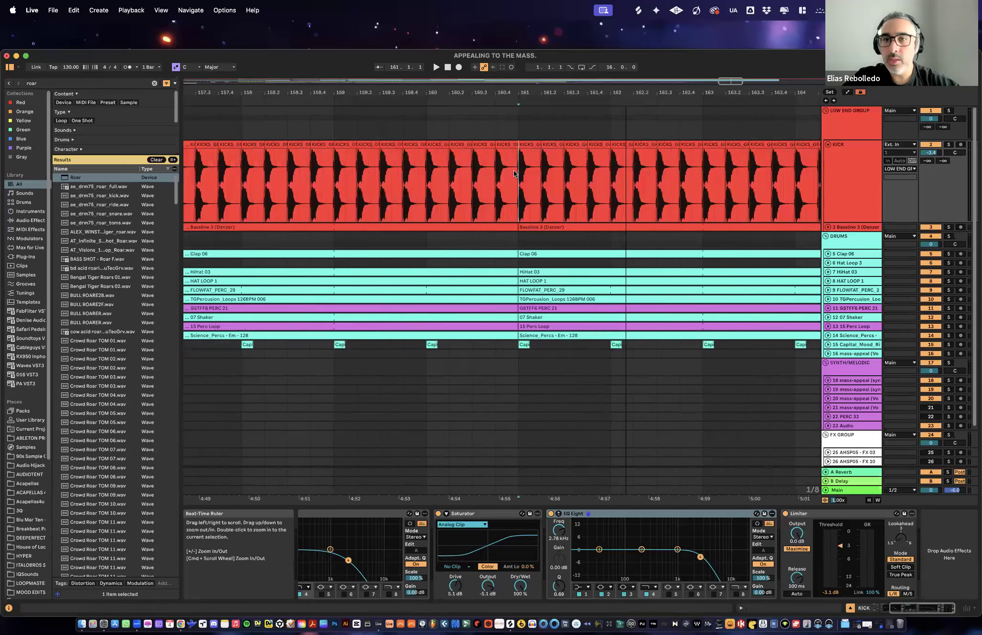
pyautogui.click(528, 144)
pyautogui.moveTo(520, 91); pyautogui.dragTo(348, 73)
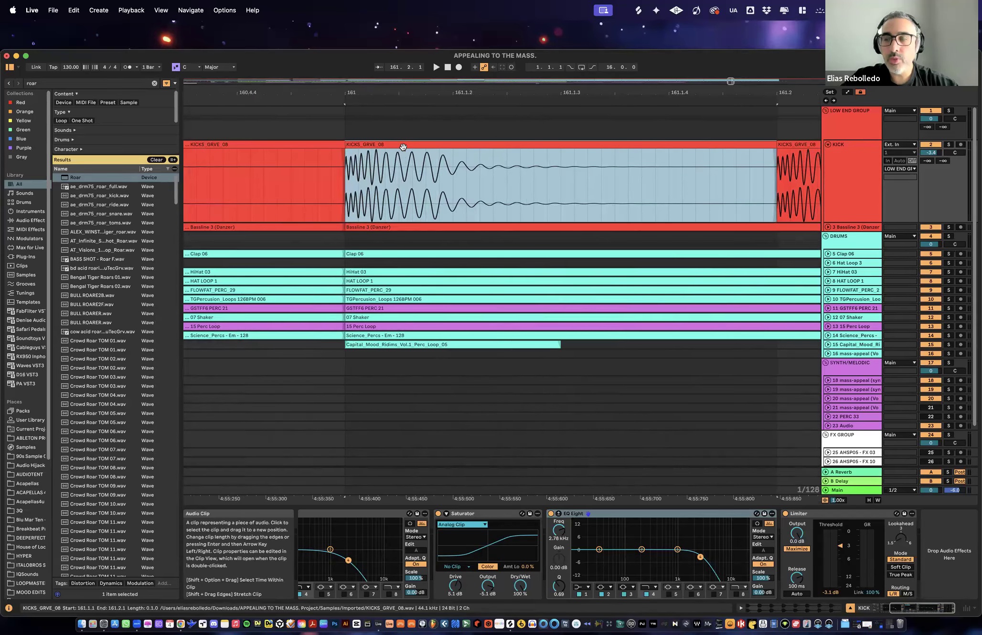
pyautogui.moveTo(405, 147); pyautogui.dragTo(392, 145)
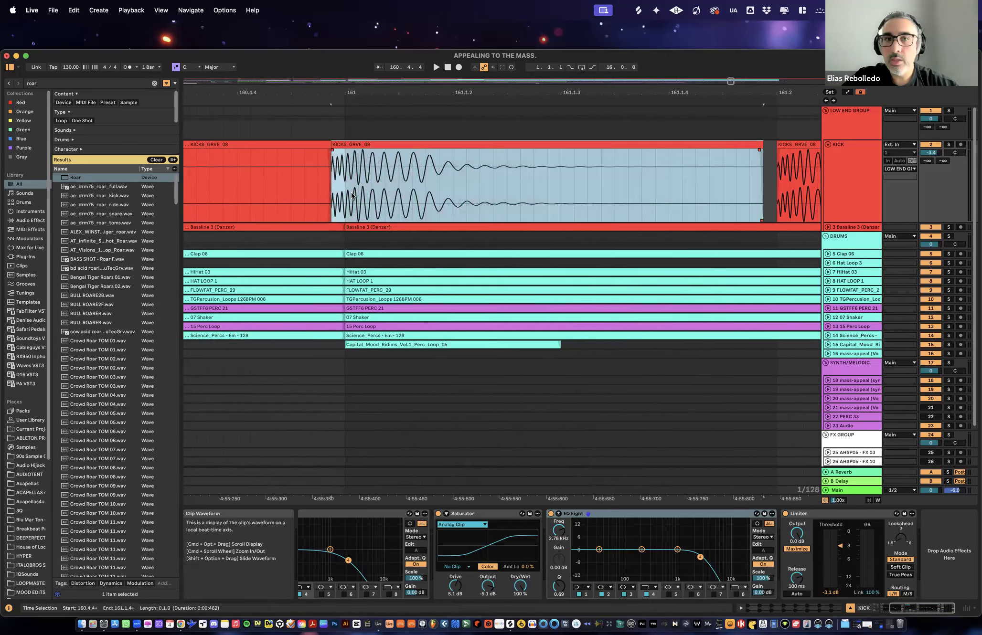
# - Highlight the parts of the nudged kick before and after the bar 161 line, and undo the nudge
pyautogui.click(331, 171)
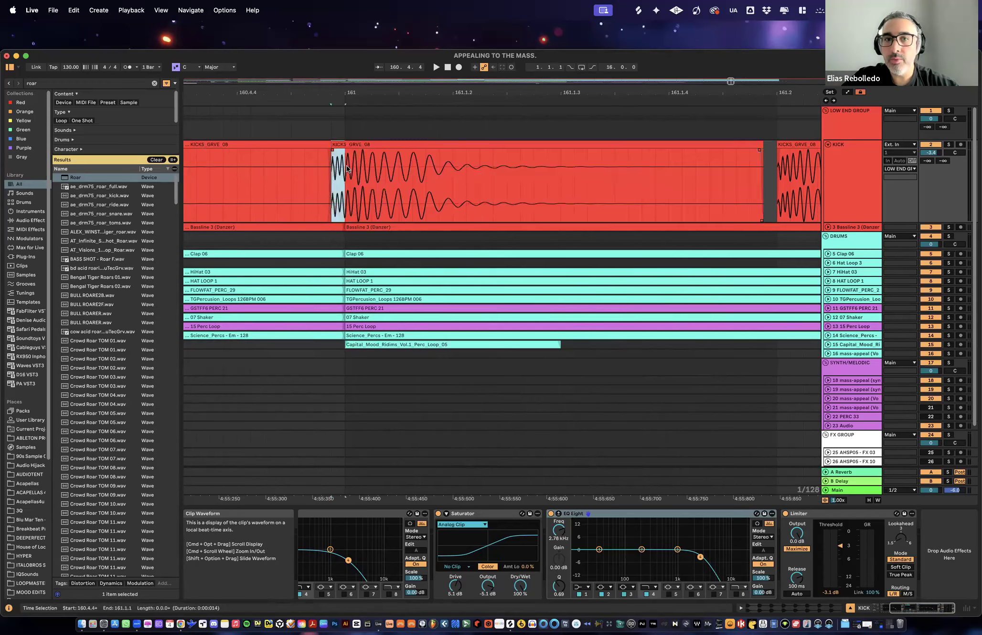
pyautogui.moveTo(345, 164); pyautogui.dragTo(388, 171)
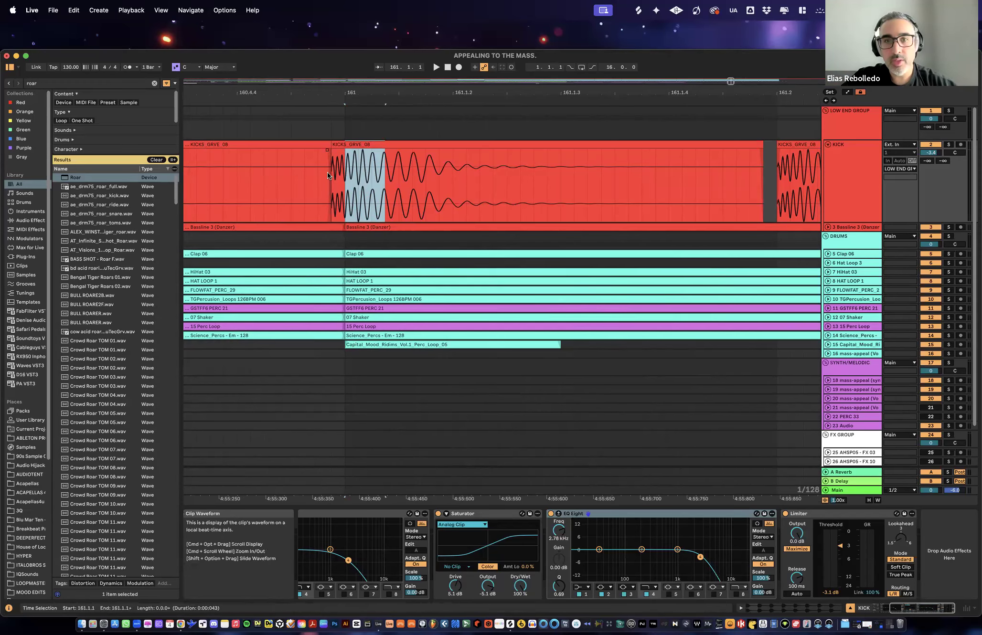
pyautogui.press('super+z')
pyautogui.press('w')
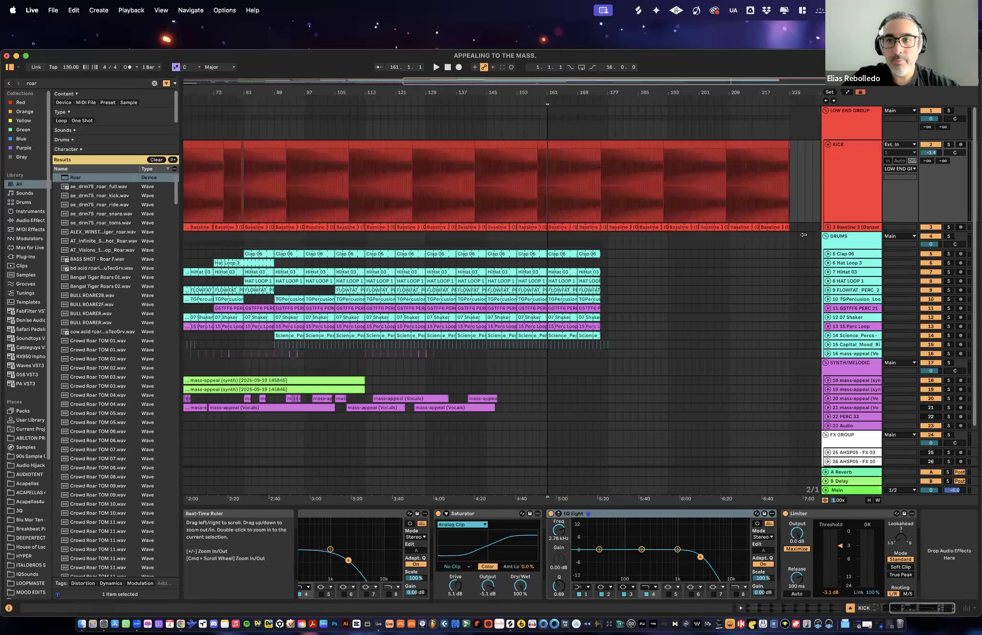
# - Insert a new MIDI track with Simpler below the KICK track and unfold it
pyautogui.click(841, 179)
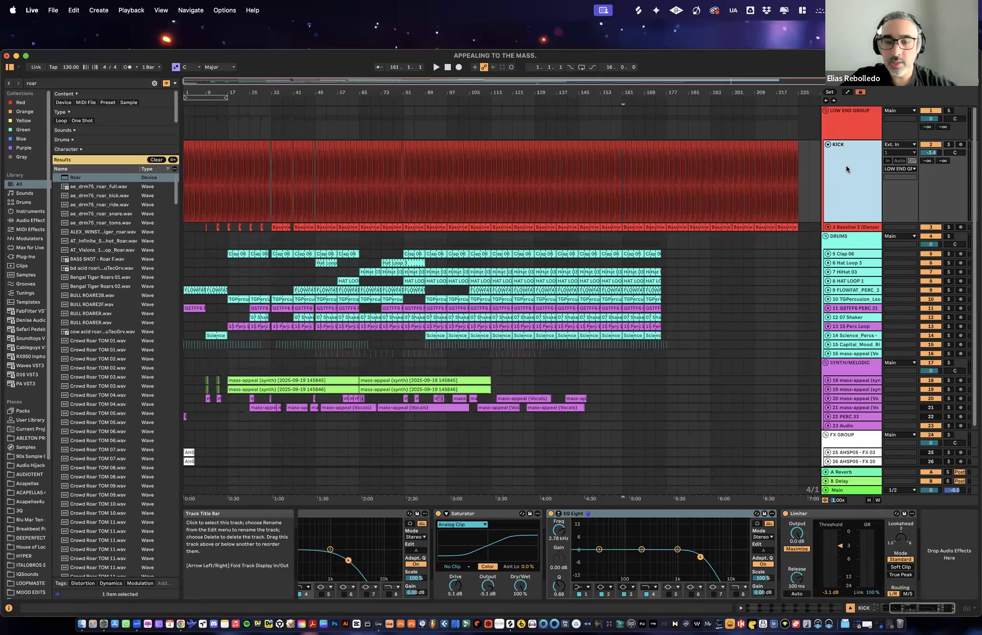
pyautogui.press('super+shift+t')
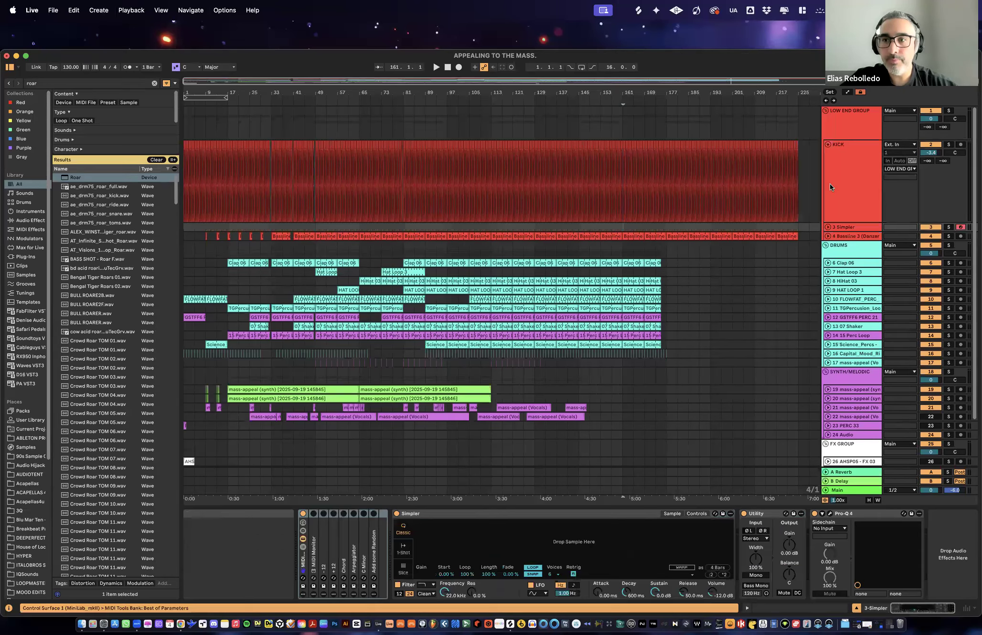
pyautogui.click(828, 227)
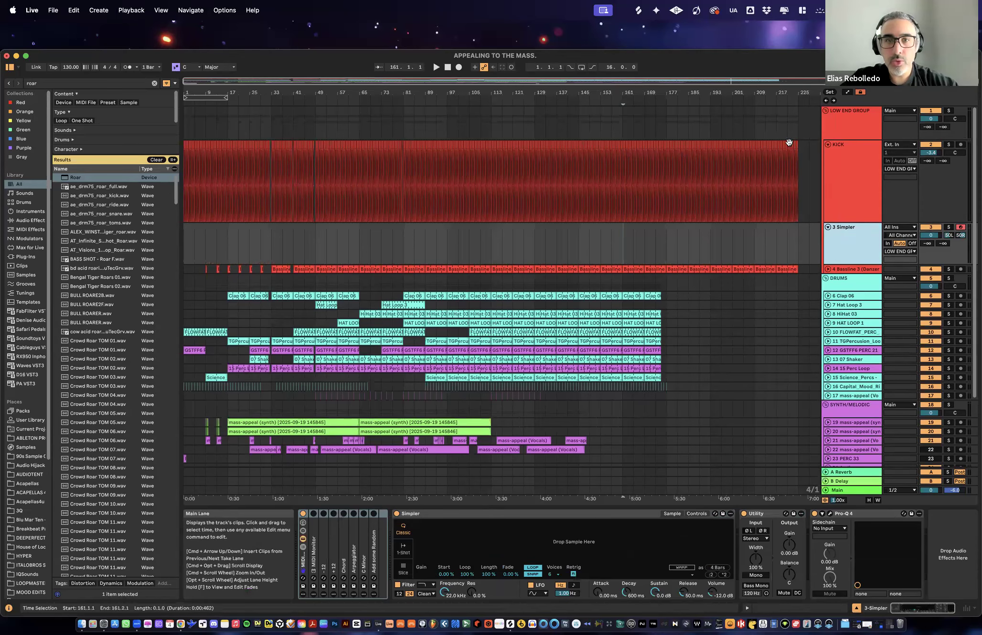
# - Load the last KICKS_GRVE_08 clip into the new track's Simpler and set it to 1-Shot mode
pyautogui.moveTo(799, 93); pyautogui.dragTo(520, 176)
pyautogui.click(457, 144)
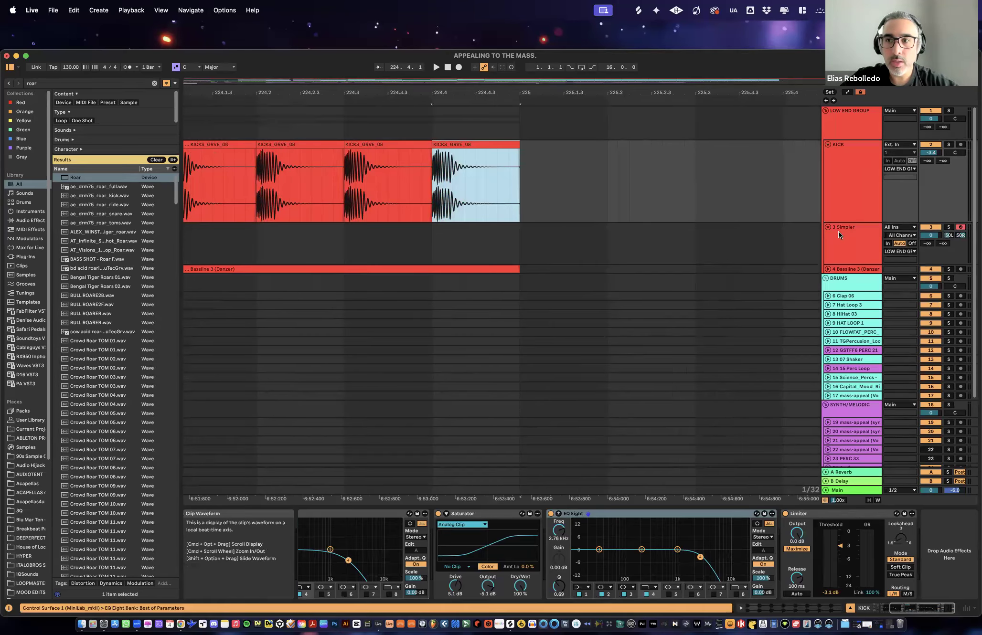
pyautogui.press('Down')
pyautogui.moveTo(466, 148); pyautogui.dragTo(501, 545)
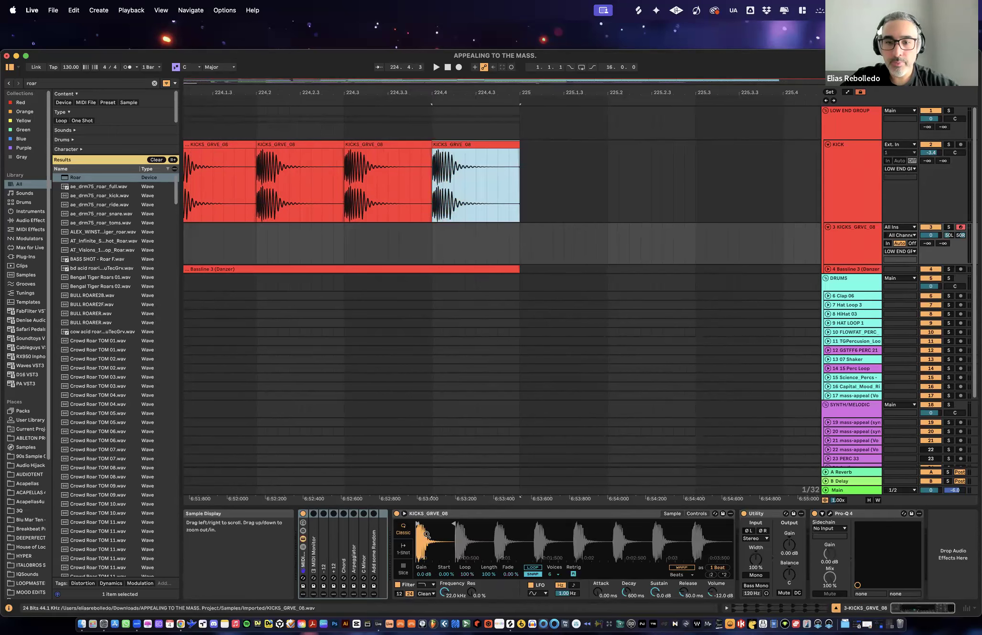
pyautogui.click(404, 549)
pyautogui.moveTo(428, 539)
pyautogui.mouseDown()
pyautogui.moveTo(430, 581)
pyautogui.moveTo(416, 536)
pyautogui.mouseUp()
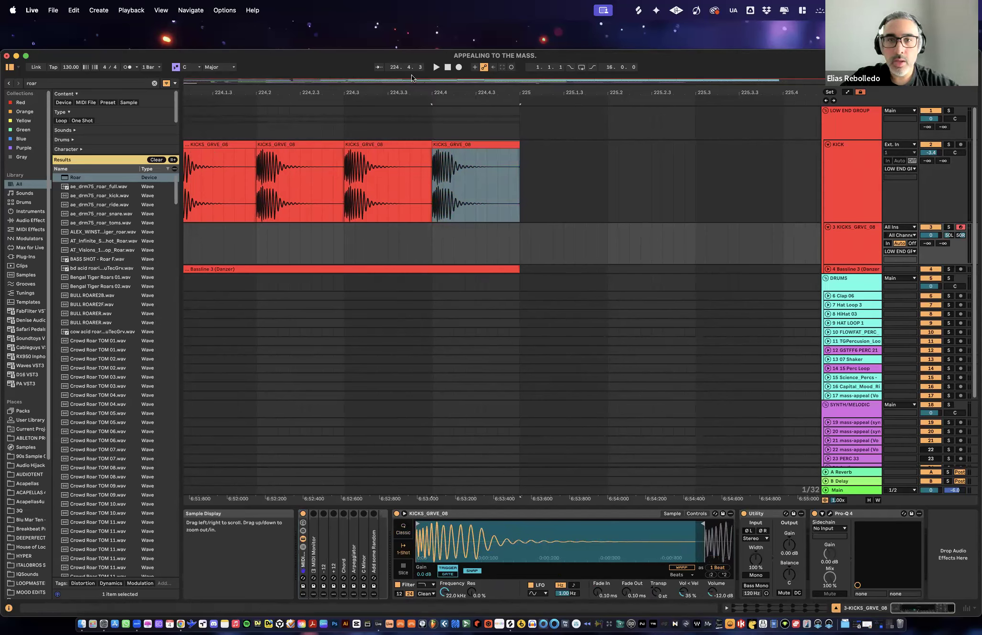
# - Create an empty 16-bar MIDI clip at the start of the new KICKS_GRVE_08 track
pyautogui.moveTo(414, 91); pyautogui.dragTo(618, 5)
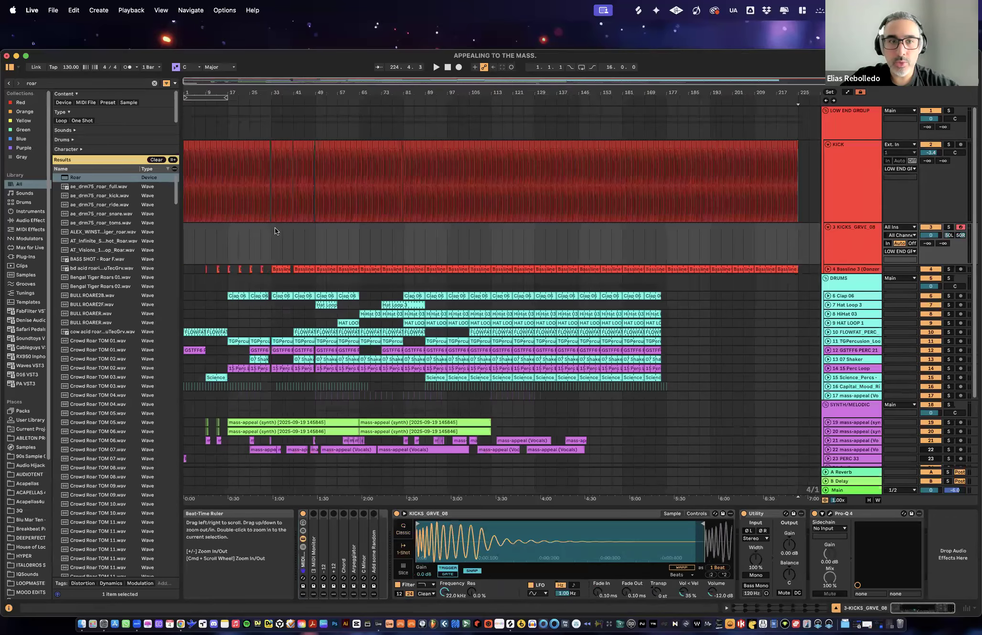
pyautogui.moveTo(225, 243); pyautogui.dragTo(178, 244)
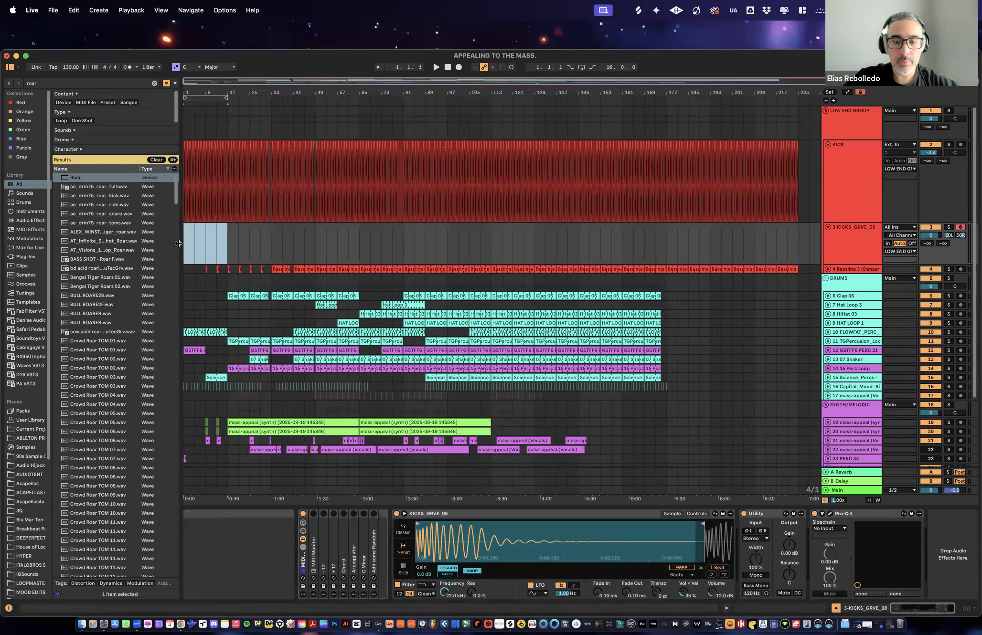
pyautogui.press('super+shift+m')
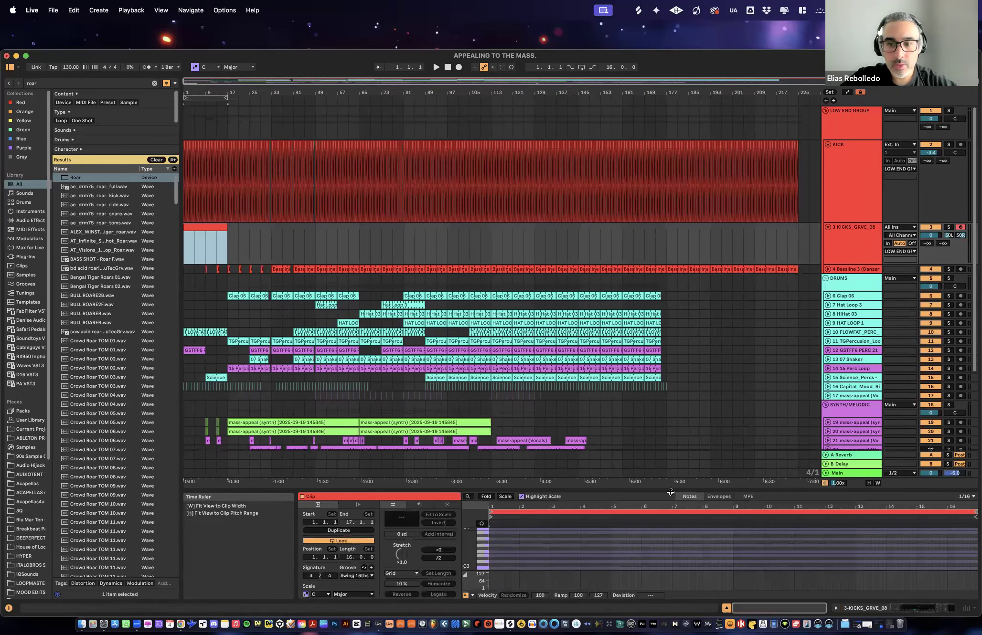
# - Enlarge the MIDI note editor and add sixteenth-long C3 notes on all four beats of the clip's first bar
pyautogui.moveTo(671, 492); pyautogui.dragTo(670, 197)
pyautogui.moveTo(469, 360); pyautogui.dragTo(500, 342)
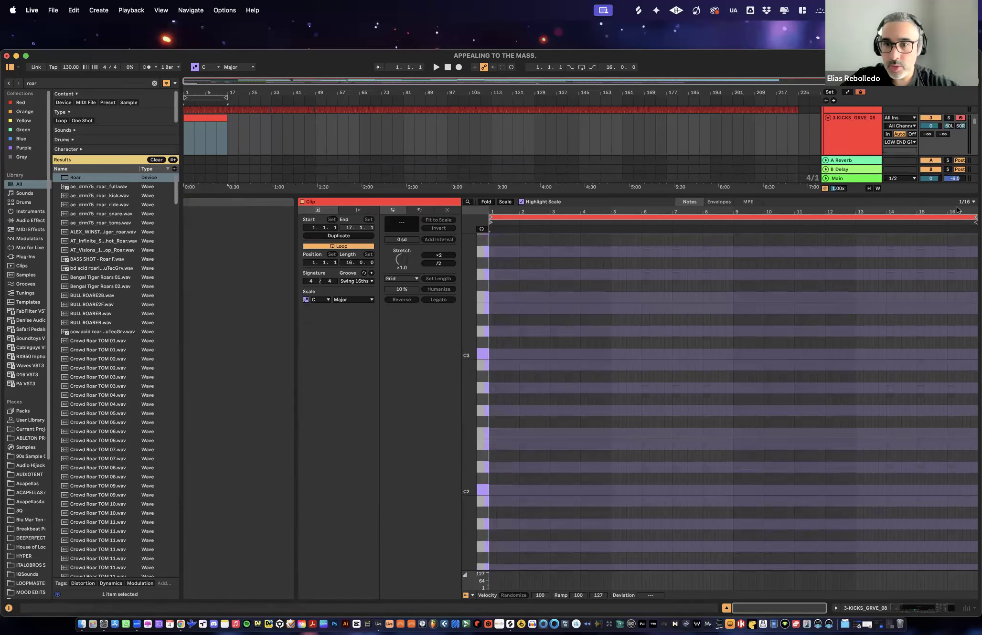
pyautogui.moveTo(498, 211); pyautogui.dragTo(498, 218)
pyautogui.doubleClick(495, 354)
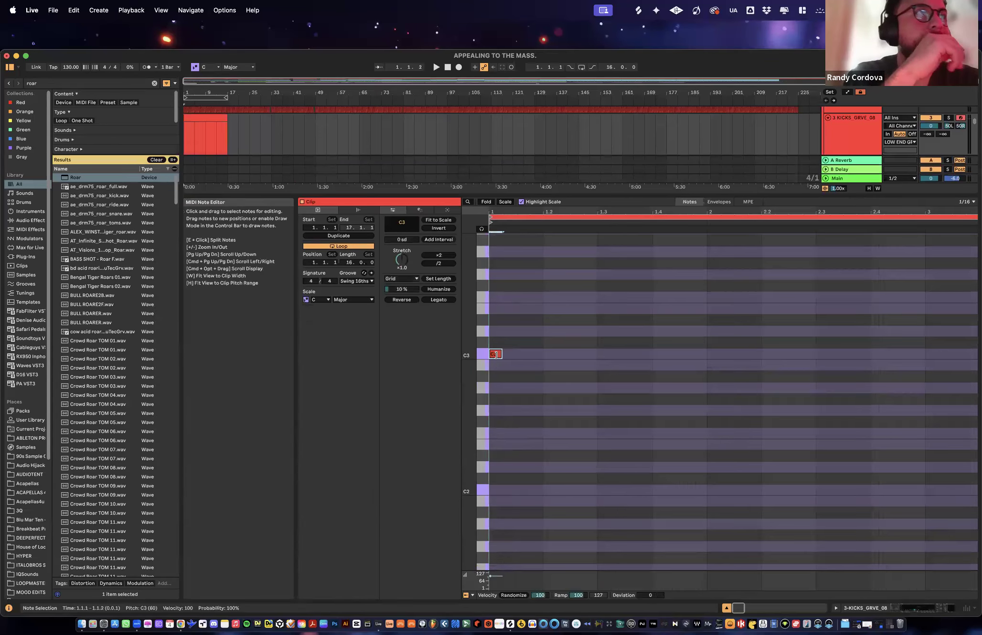
pyautogui.doubleClick(550, 354)
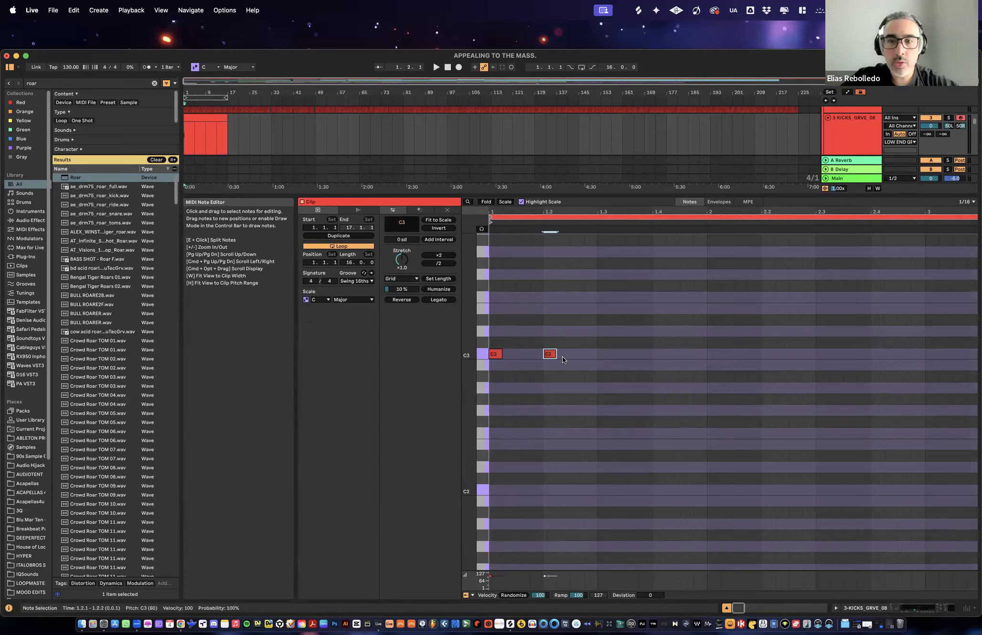
pyautogui.doubleClick(604, 353)
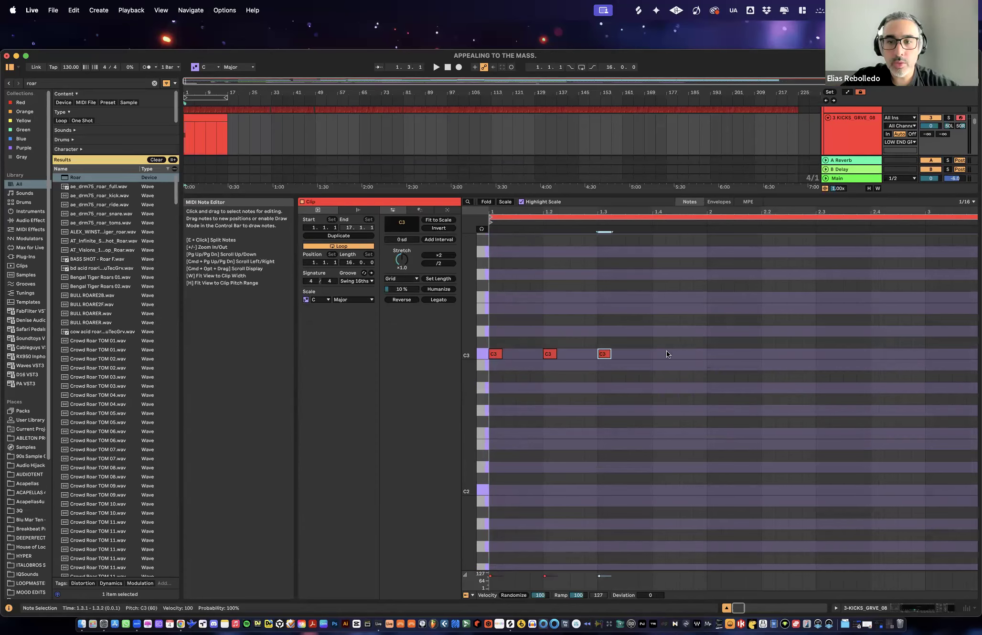
pyautogui.doubleClick(660, 353)
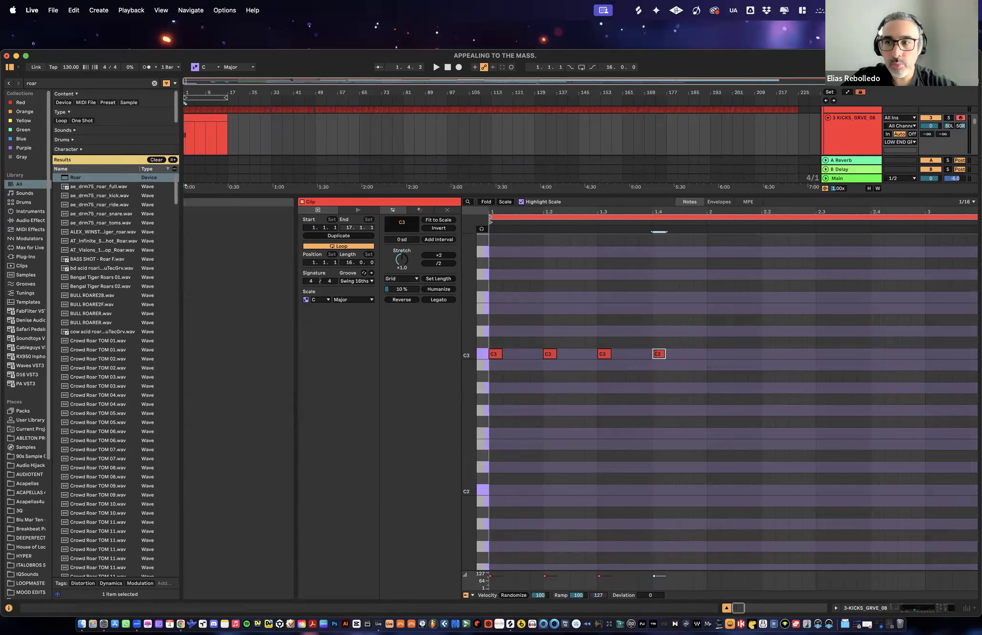
# - Shorten the MIDI clip's loop to one bar and fit the note view to it
pyautogui.moveTo(744, 227); pyautogui.dragTo(708, 226)
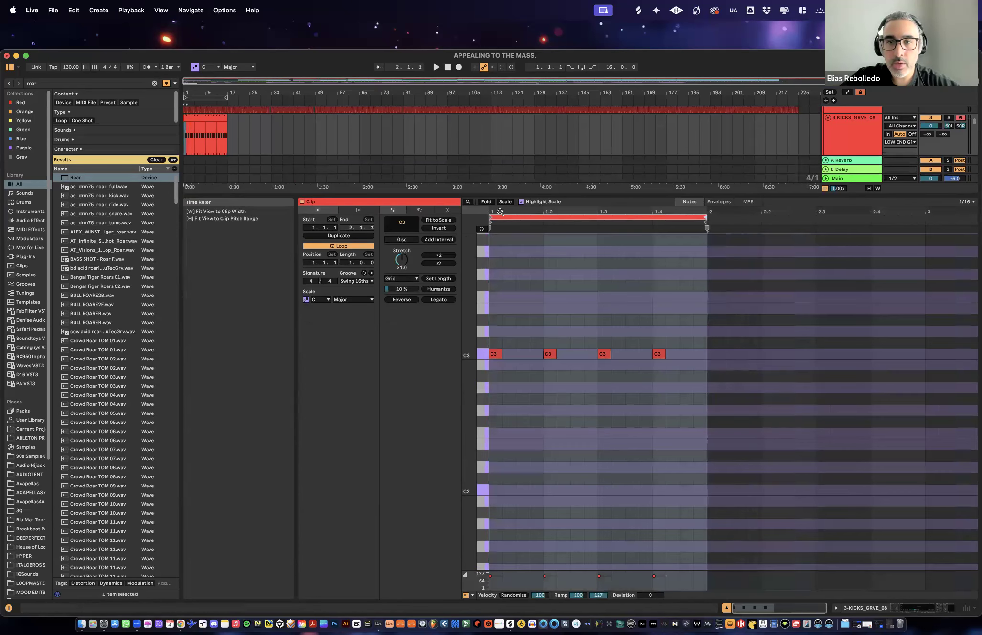
pyautogui.moveTo(499, 212); pyautogui.dragTo(499, 243)
pyautogui.press('w')
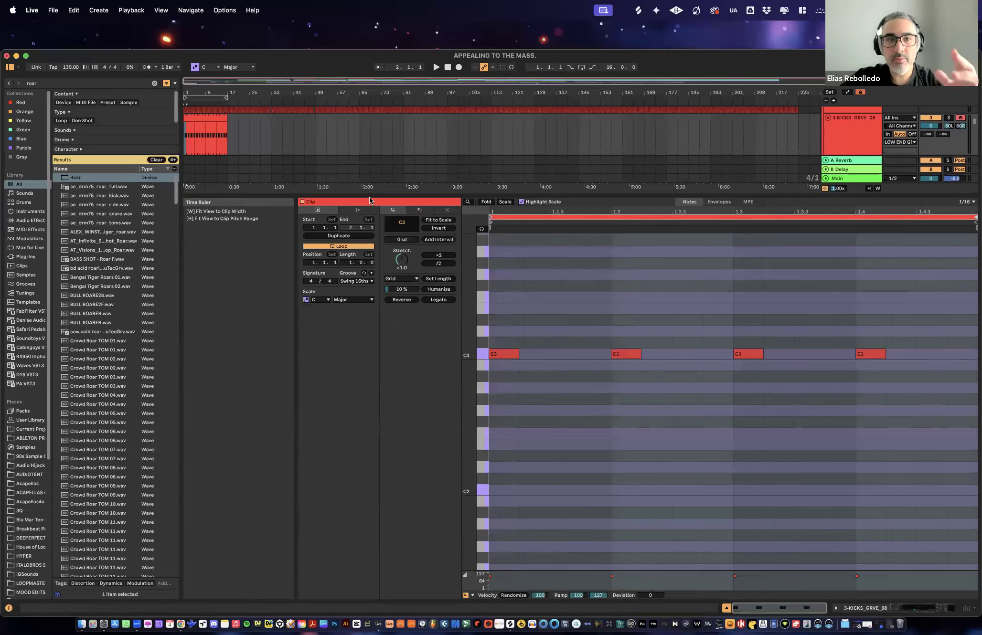
# - Close the note editor and duplicate the 16-bar MIDI kick clip end to end along its track until bar 225
pyautogui.click(215, 117)
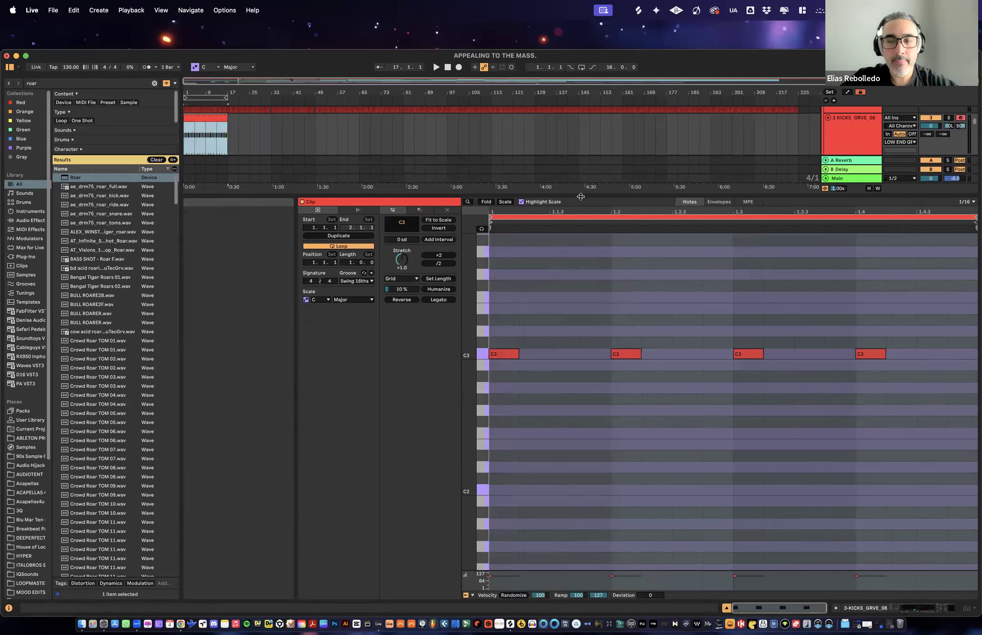
pyautogui.press('super+alt+l')
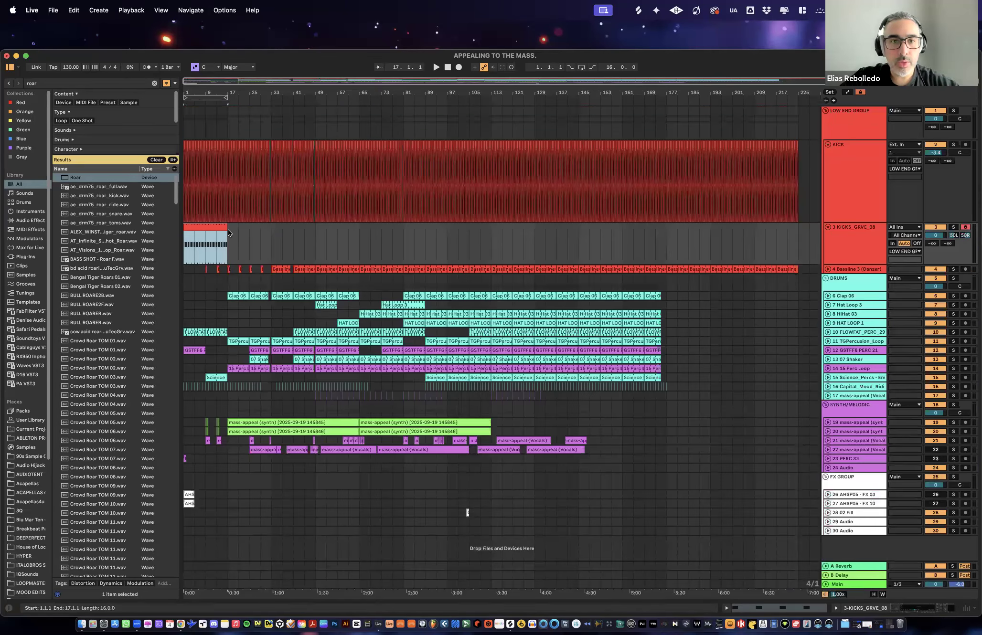
pyautogui.moveTo(230, 227)
pyautogui.mouseDown()
pyautogui.moveTo(812, 228)
pyautogui.moveTo(207, 233)
pyautogui.moveTo(223, 234)
pyautogui.mouseUp()
pyautogui.click(201, 228)
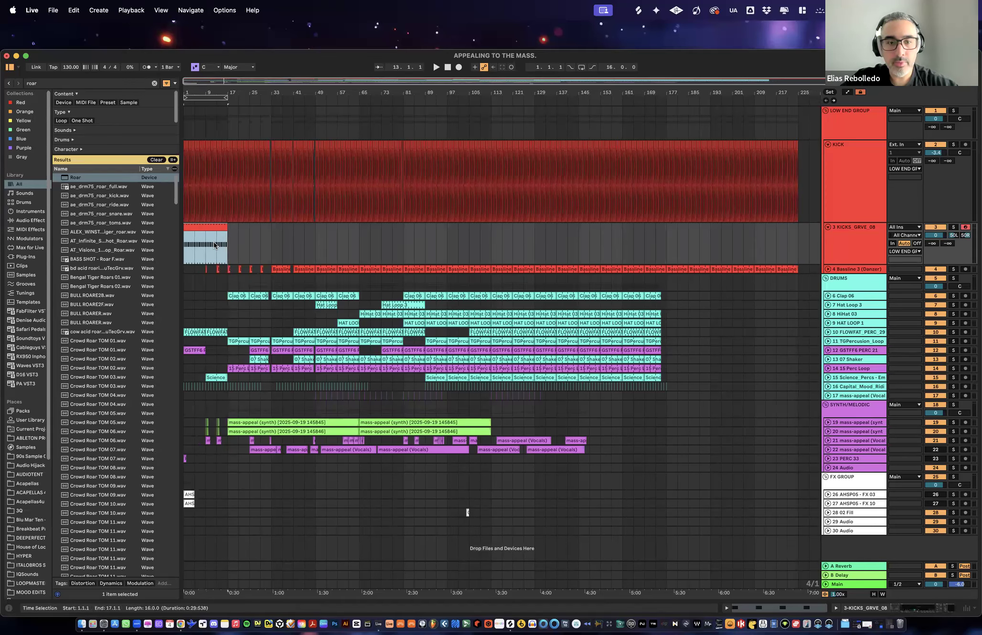
pyautogui.press('super+d')
pyautogui.press('super+d')
pyautogui.press('super+d')
pyautogui.press('super+d')
pyautogui.press('super+d')
pyautogui.press('super+d')
pyautogui.press('super+d')
pyautogui.press('super+d')
pyautogui.press('super+d')
pyautogui.press('super+d')
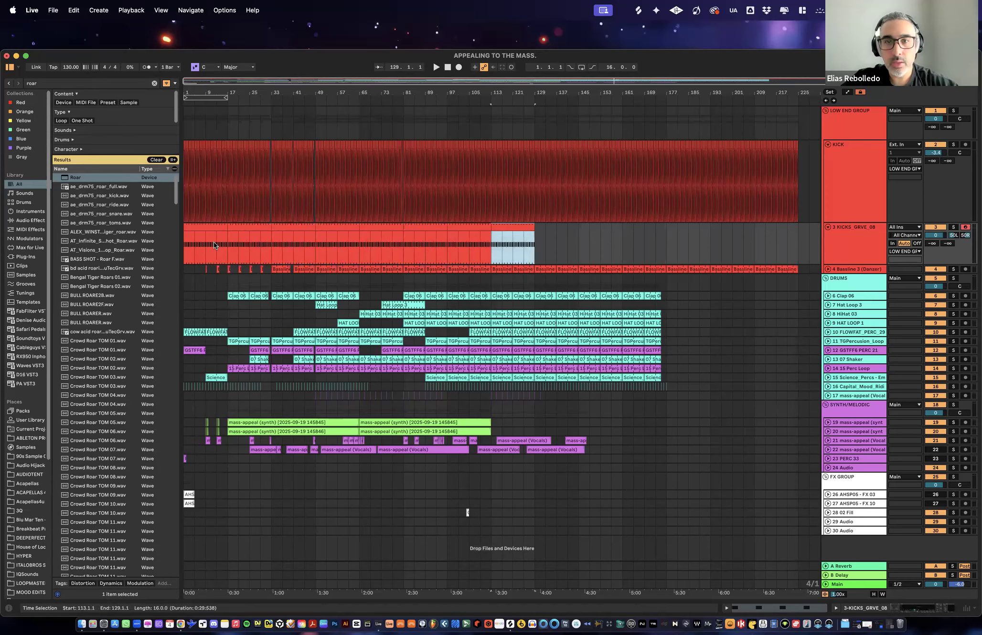
pyautogui.press('super+d')
pyautogui.press('super+d')
pyautogui.press('super+d')
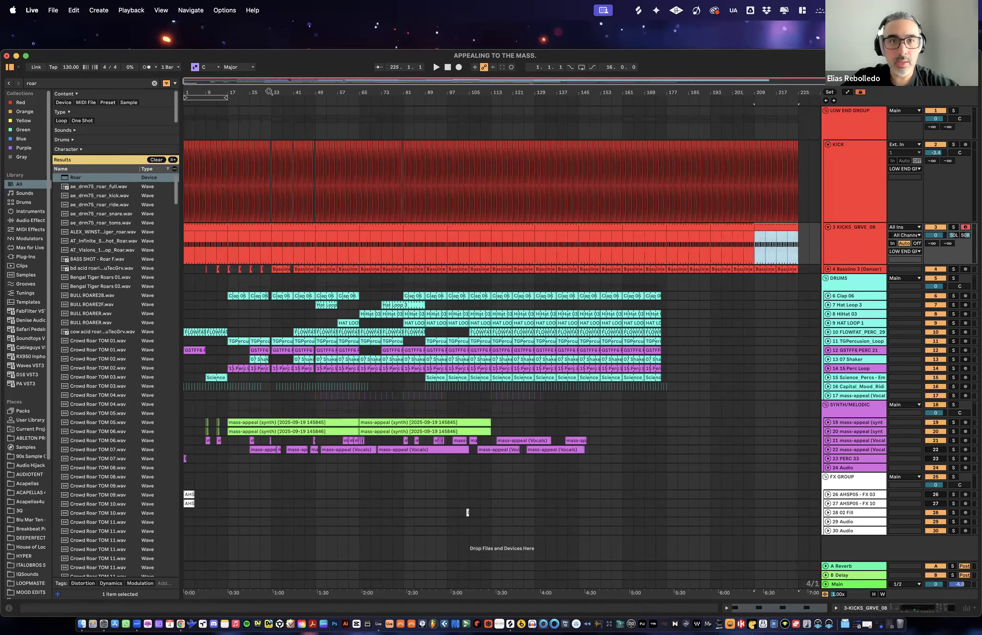
# - Leave gaps in the MIDI kick track from 32.3 to 33 and 40.4 to 41, with half-beat kick repeats from 40.2
pyautogui.moveTo(269, 93); pyautogui.dragTo(384, 227)
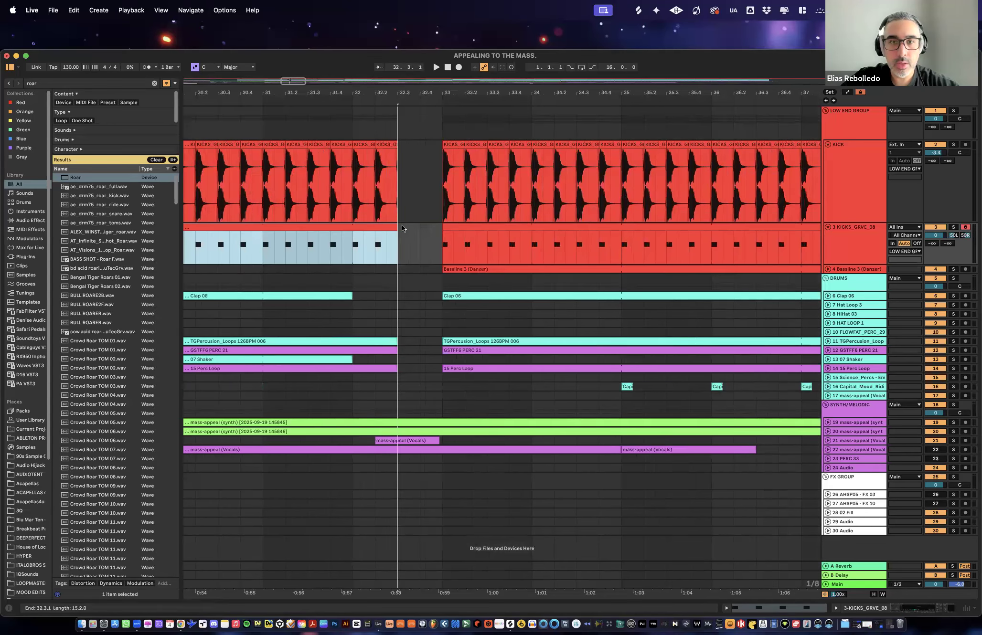
pyautogui.moveTo(513, 92); pyautogui.dragTo(363, 24)
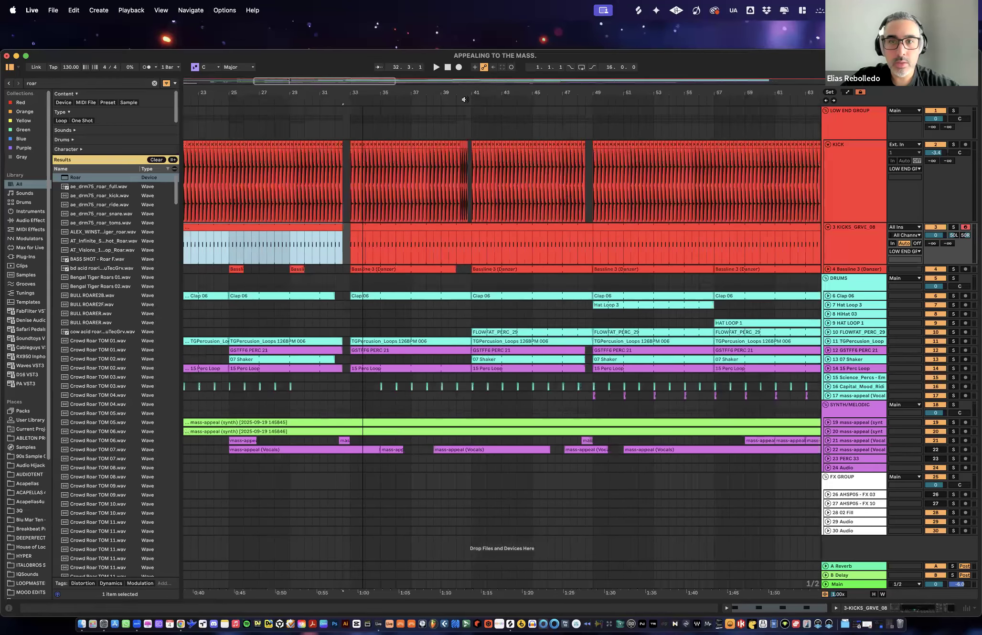
pyautogui.moveTo(468, 93); pyautogui.dragTo(468, 258)
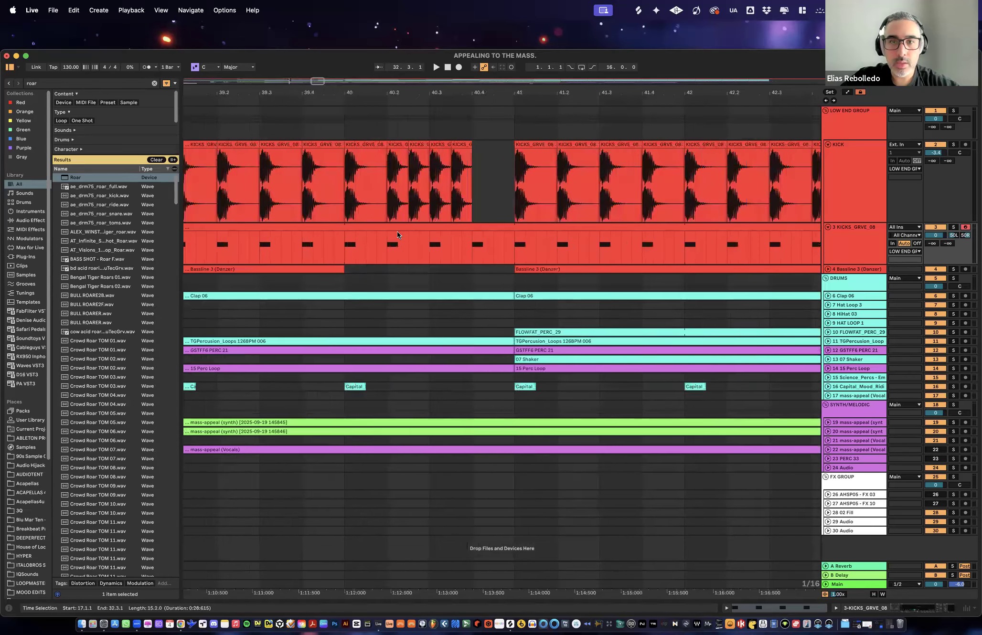
pyautogui.moveTo(413, 233); pyautogui.dragTo(404, 238)
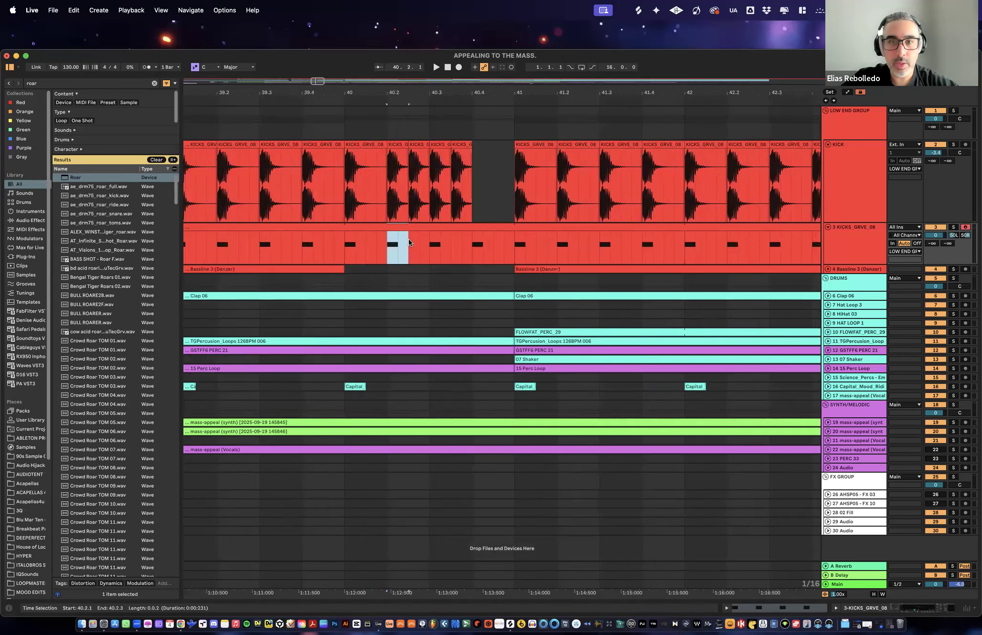
pyautogui.click(492, 227)
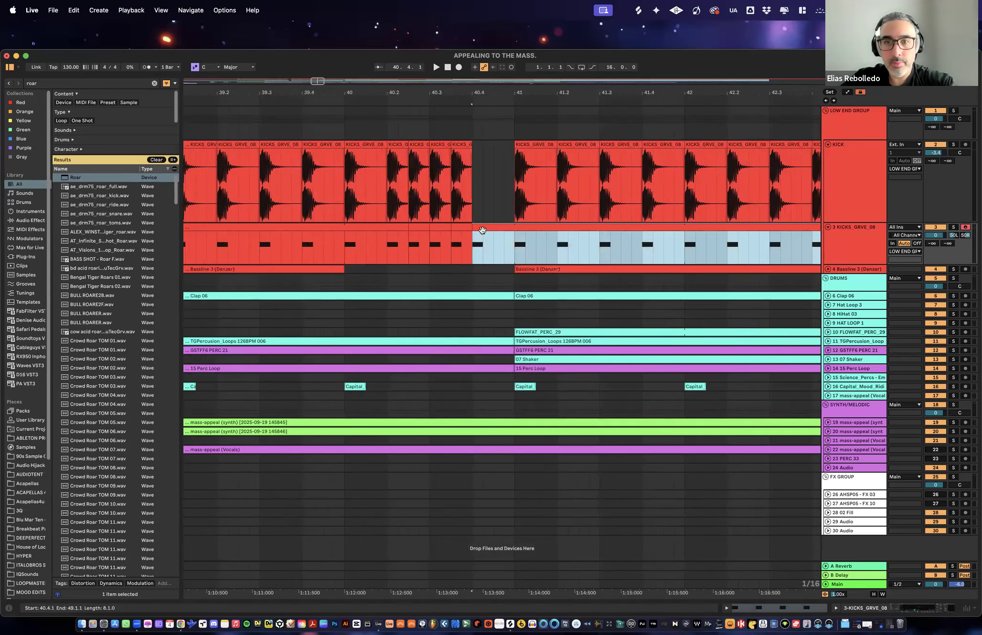
pyautogui.moveTo(474, 227); pyautogui.dragTo(514, 231)
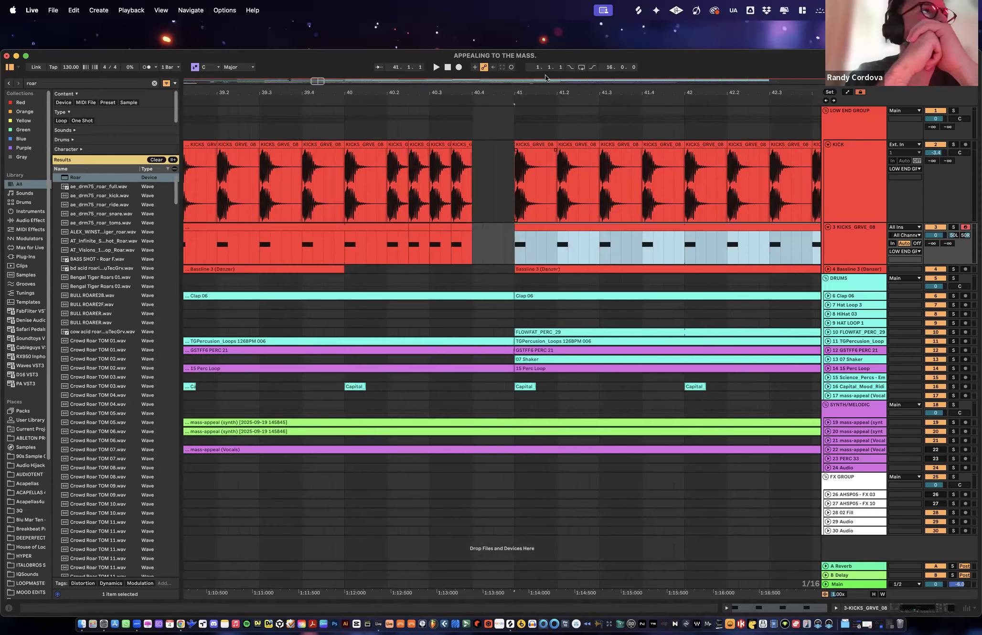
# - Trim the MIDI kick clip before bar 49 to end at 48.3.1, and build half-beat repeats from 80.2 with a gap from 80.4 to 81
pyautogui.moveTo(541, 93); pyautogui.dragTo(390, 36)
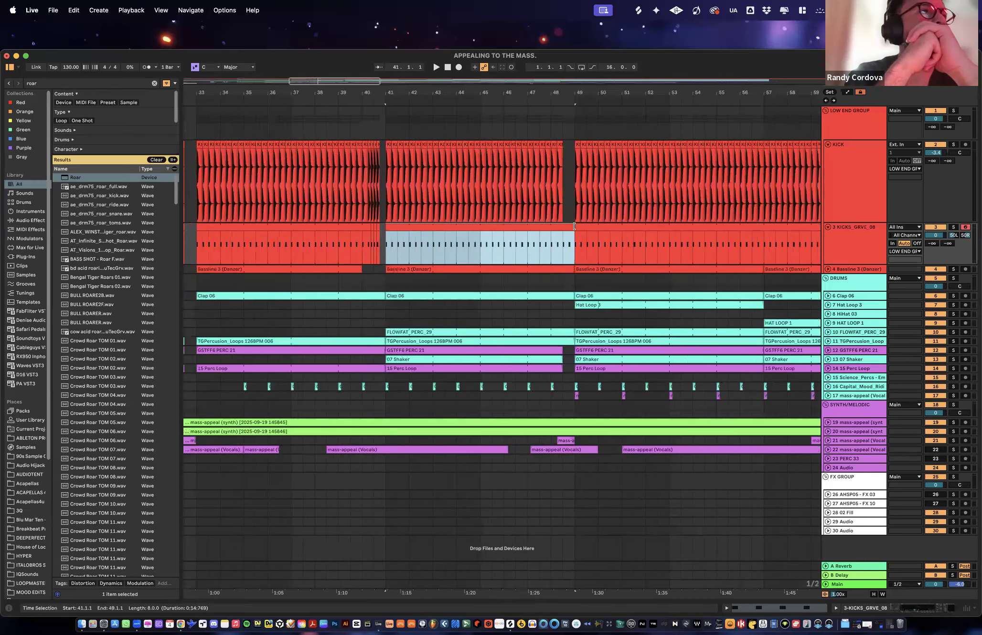
pyautogui.moveTo(574, 229); pyautogui.dragTo(563, 229)
pyautogui.moveTo(647, 95); pyautogui.dragTo(367, 58)
pyautogui.moveTo(538, 92); pyautogui.dragTo(458, 258)
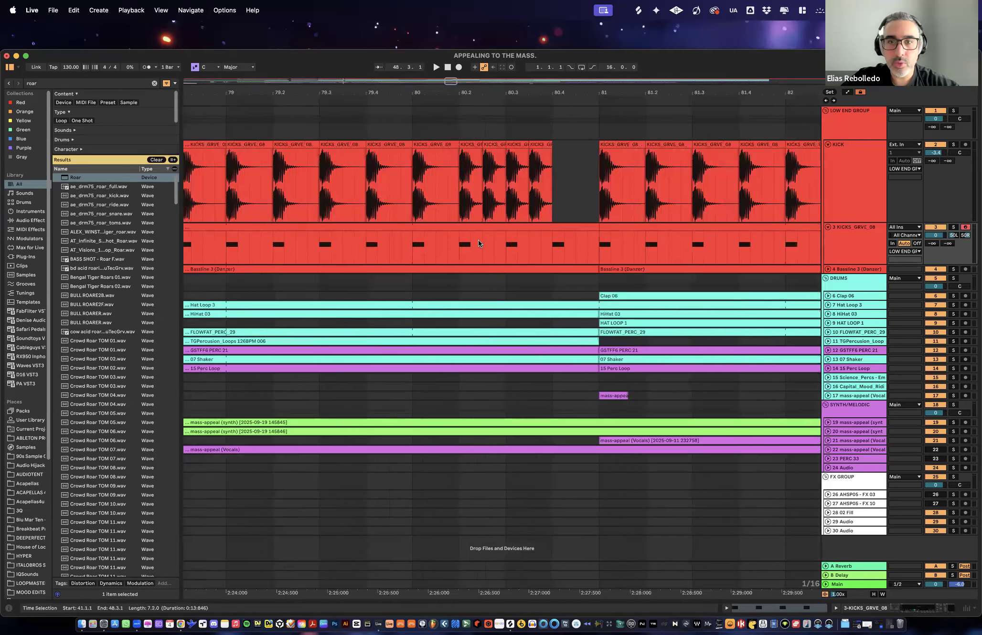
pyautogui.press('super+d')
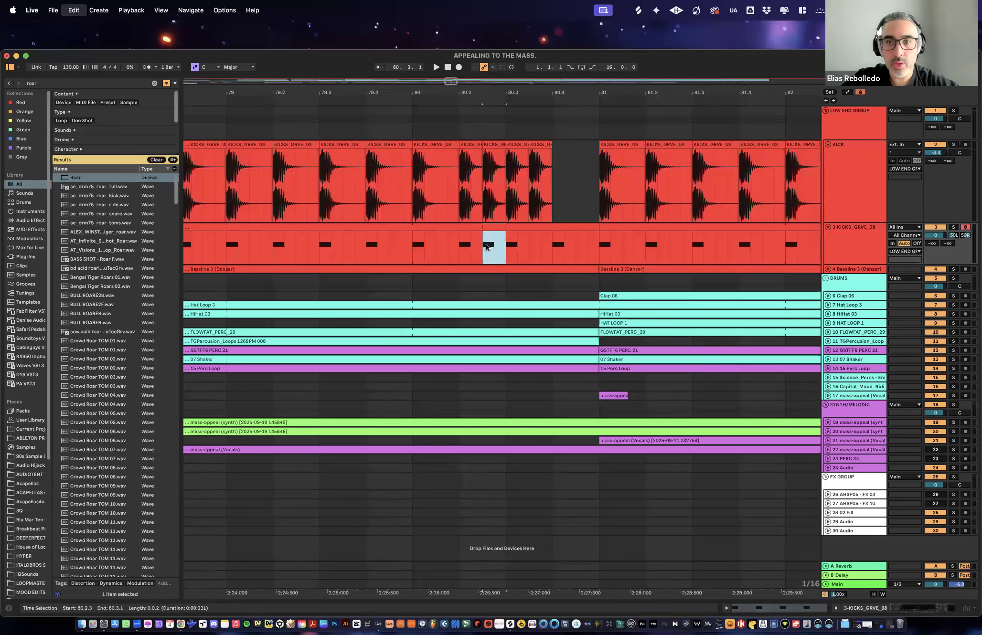
pyautogui.press('super+d')
pyautogui.press('super+d')
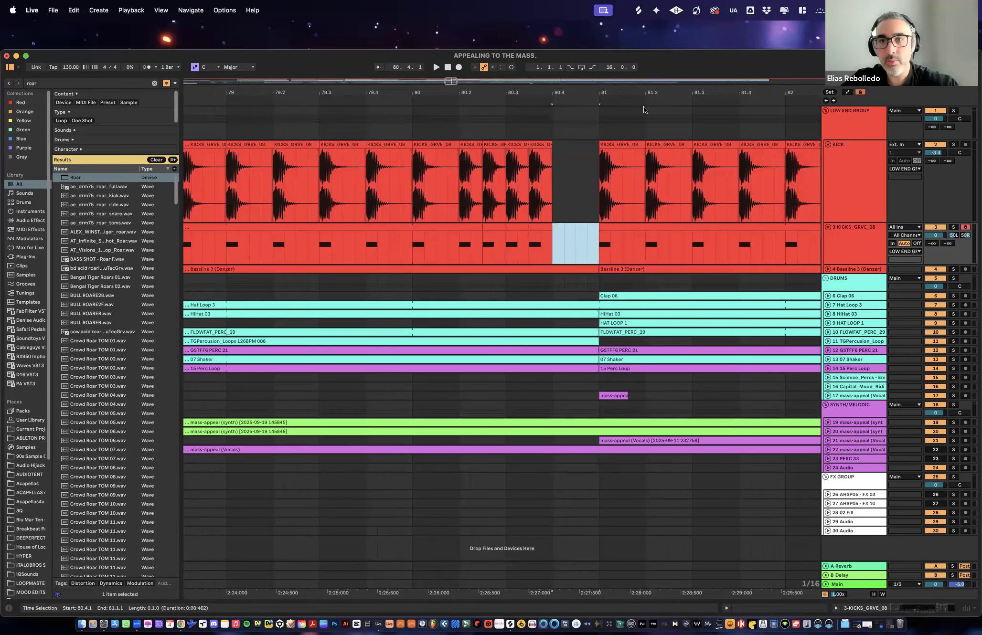
# - Copy the audio KICK track's whole effect chain, from Utility through Limiter
pyautogui.moveTo(643, 97); pyautogui.dragTo(400, 90)
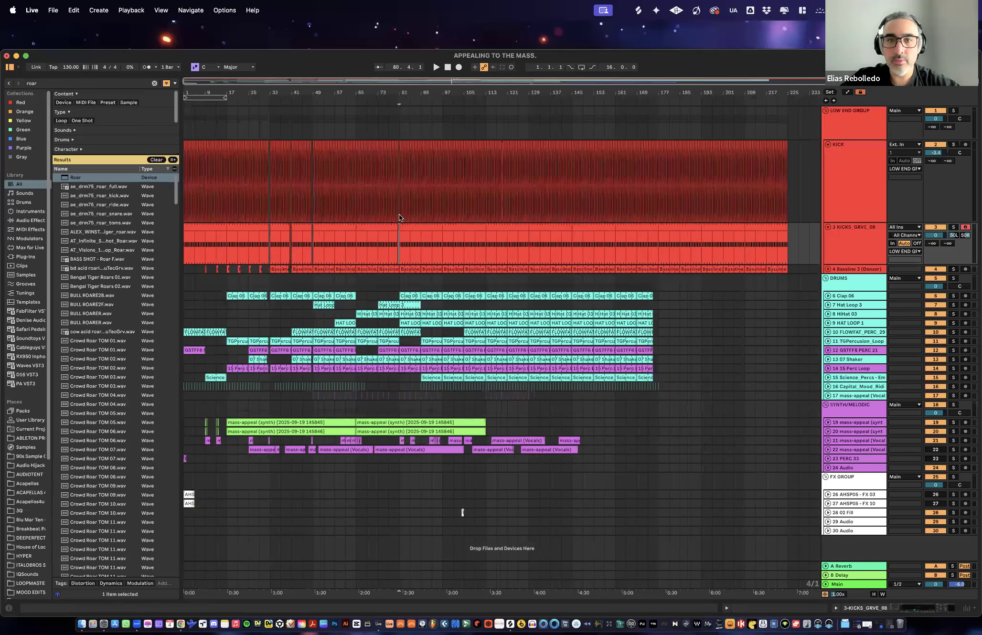
pyautogui.click(420, 179)
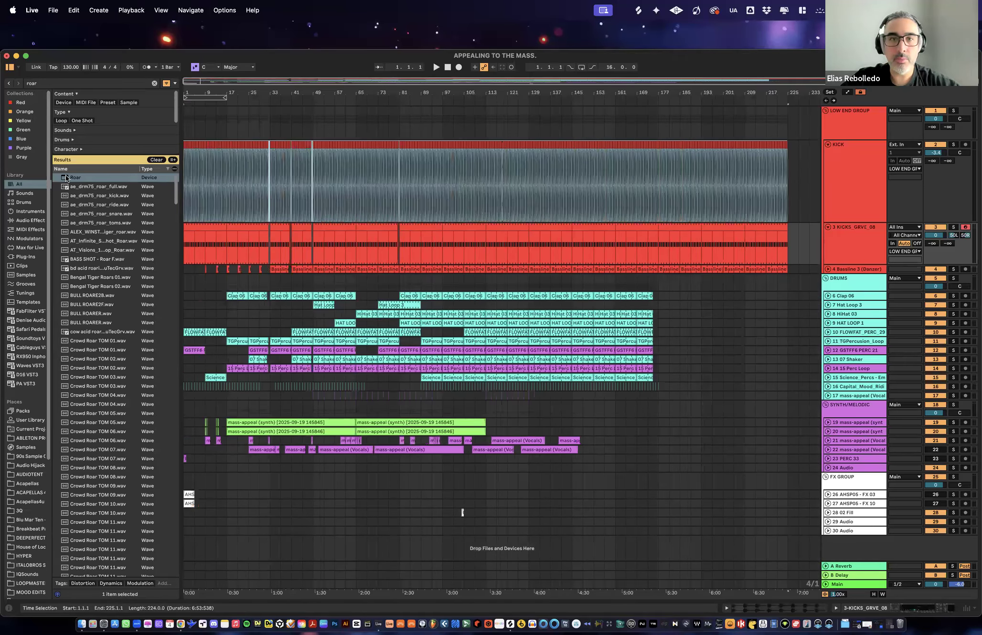
pyautogui.click(863, 177)
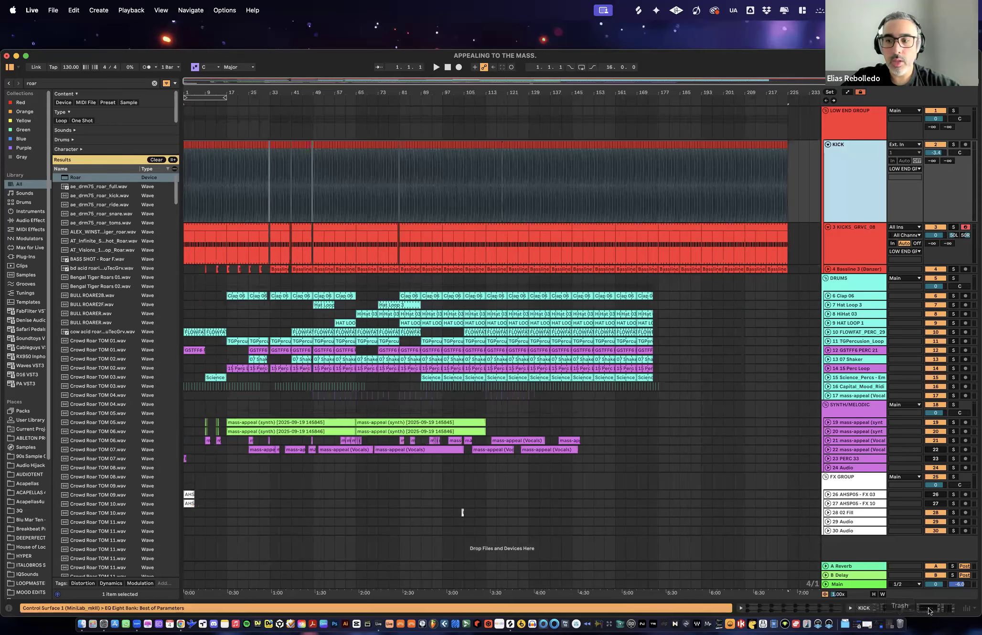
pyautogui.click(899, 608)
pyautogui.hscroll(-2, 710, 559)
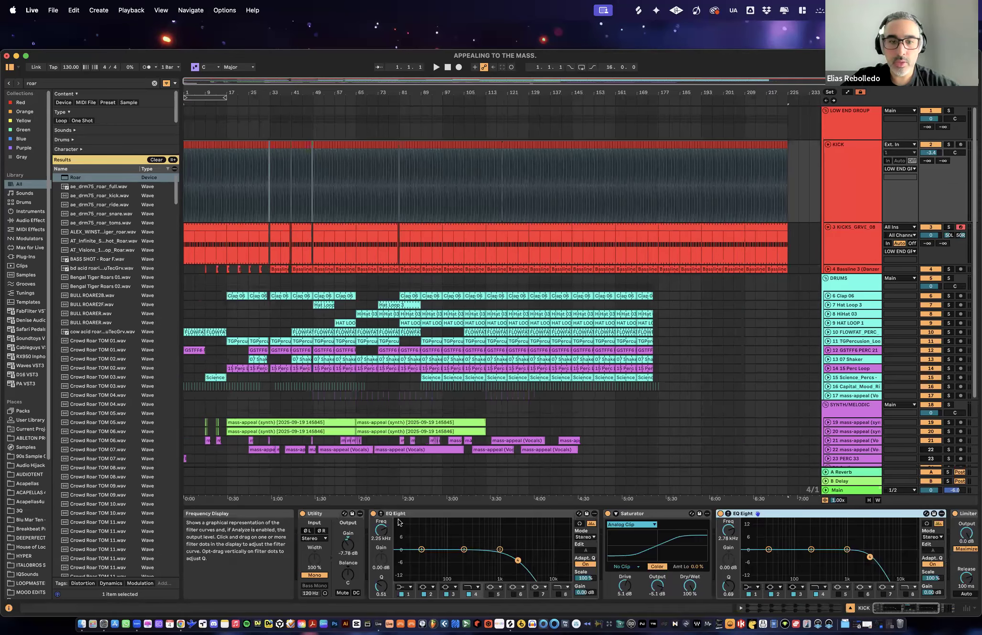
pyautogui.click(321, 514)
pyautogui.hscroll(7, 717, 539)
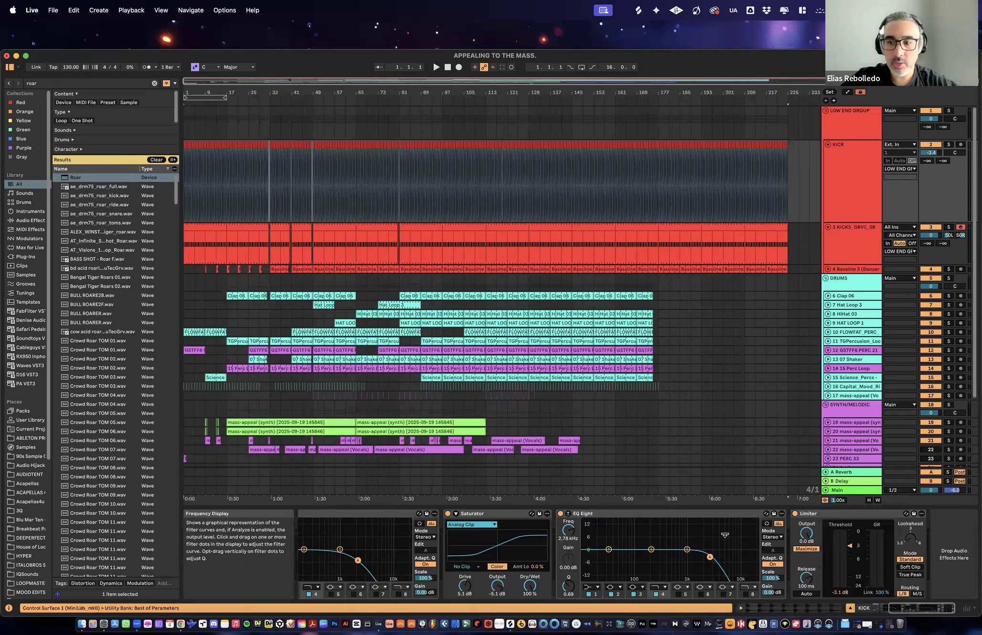
pyautogui.keyDown('shift'); pyautogui.click(848, 515); pyautogui.keyUp('shift')
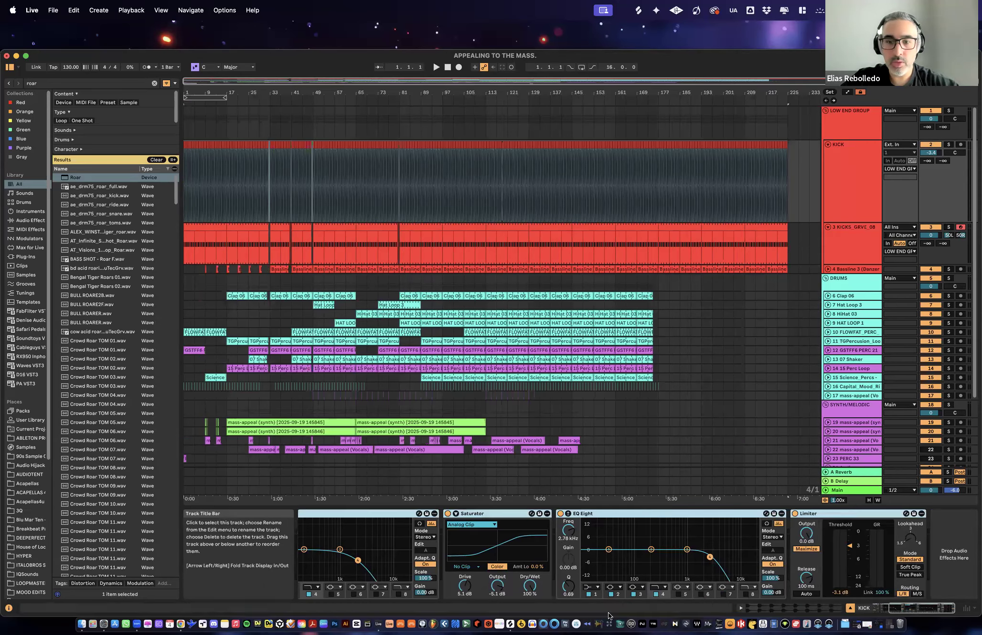
# - Replace the Utility and Pro-Q 4 on the KICKS_GRVE_08 track with the copied effect chain
pyautogui.click(854, 234)
pyautogui.click(868, 512)
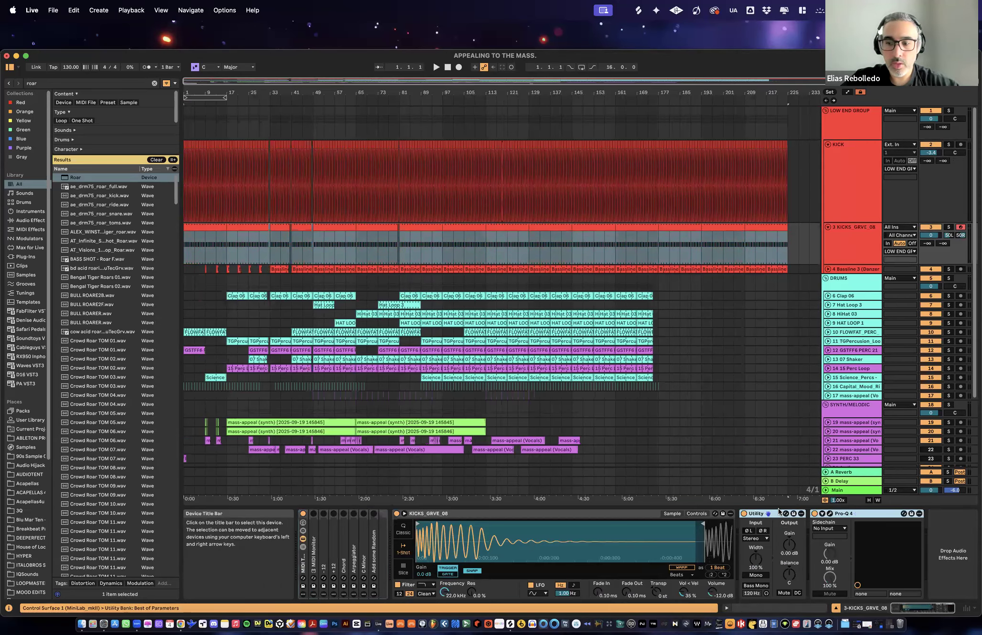
pyautogui.press('Delete')
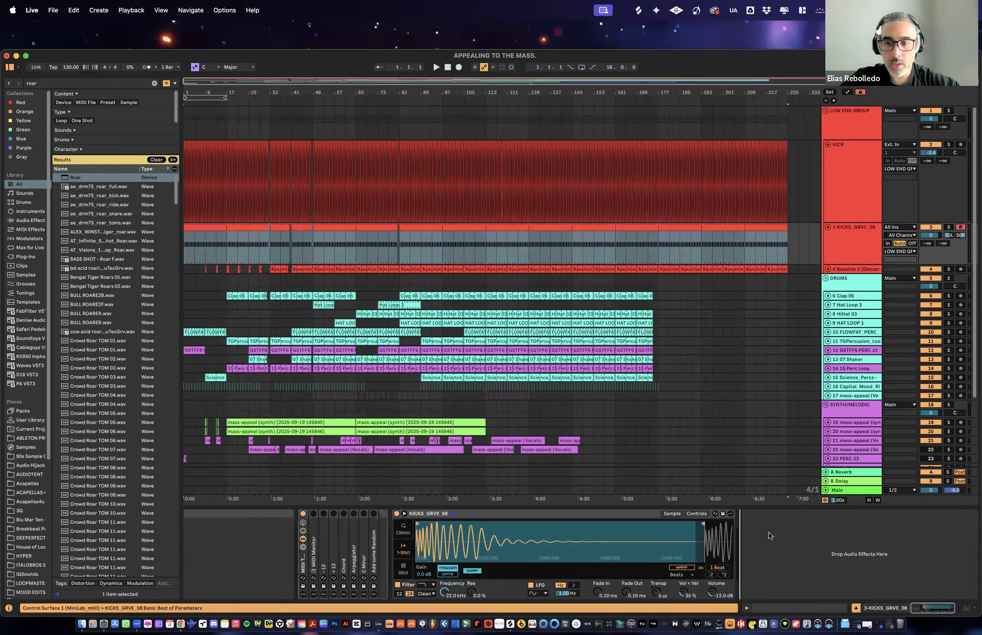
pyautogui.press('super+z')
# - Delete the MIDI Tools rack that sits before Simpler on the KICKS_GRVE_08 track
pyautogui.hscroll(-5, 442, 566)
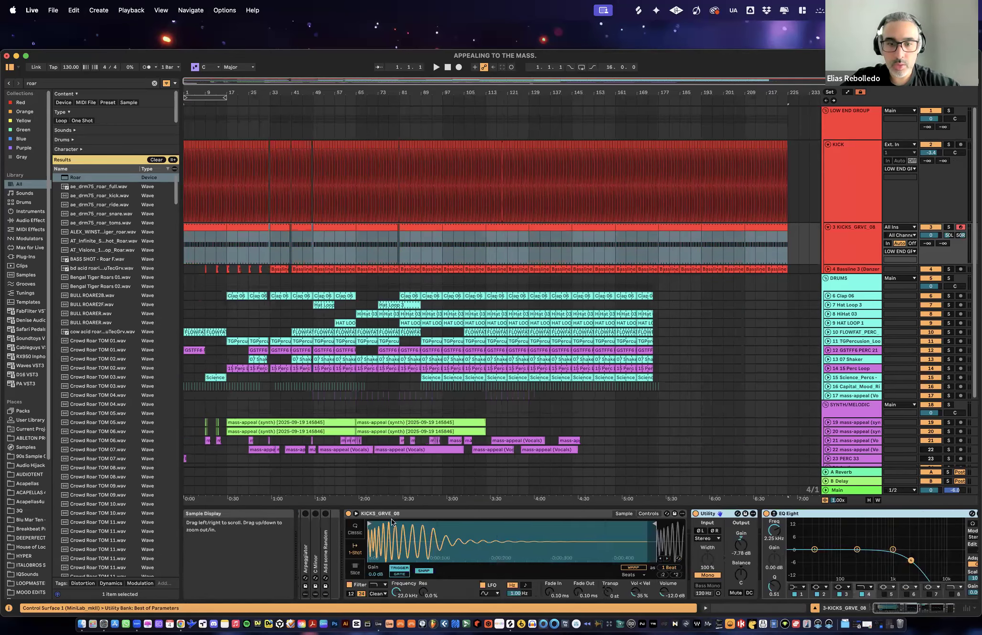
pyautogui.click(302, 570)
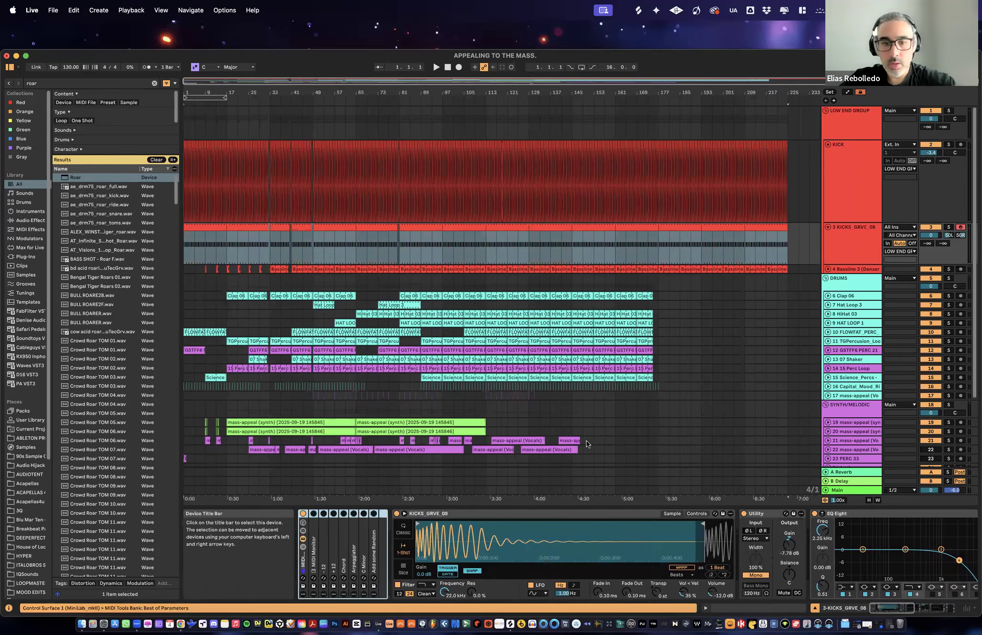
pyautogui.press('Delete')
# - Play the soloed MIDI kick, show the mixer, keep the track fader at 0 dB and set Simpler's output volume to -7.31 dB
pyautogui.moveTo(931, 235); pyautogui.dragTo(930, 239)
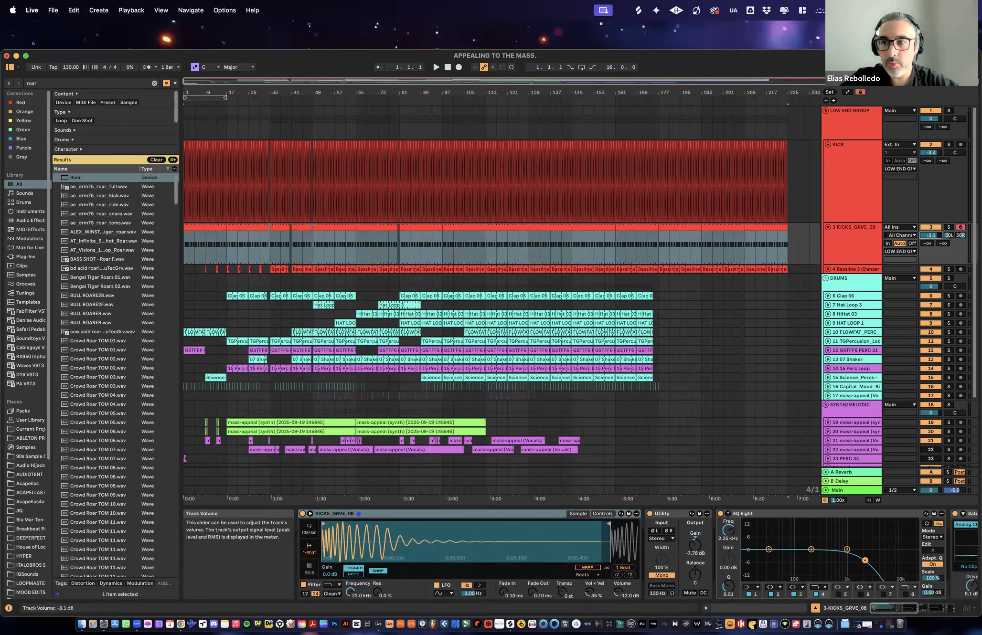
pyautogui.press('space')
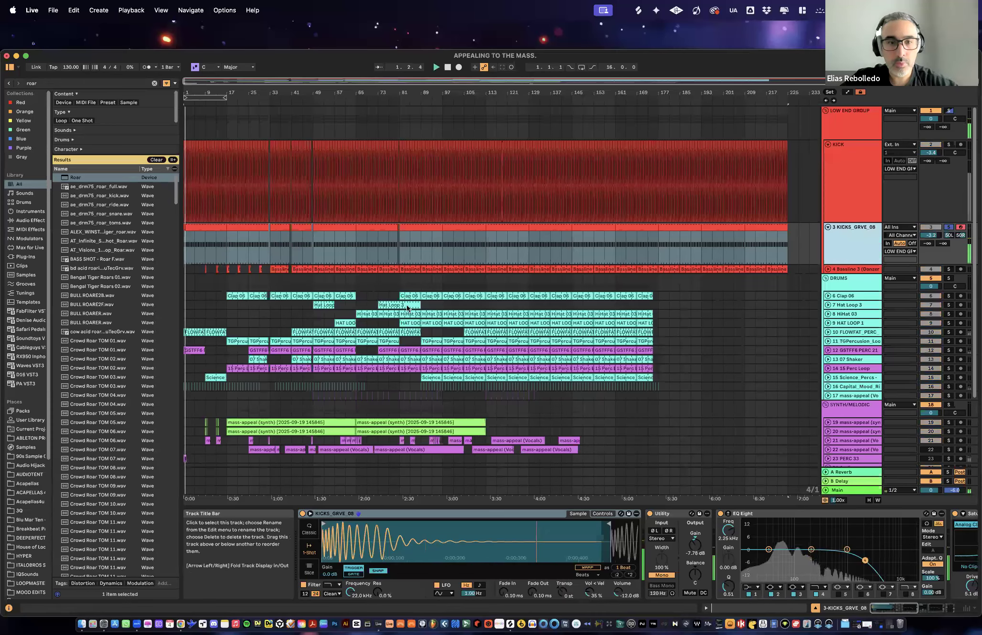
pyautogui.press('Tab')
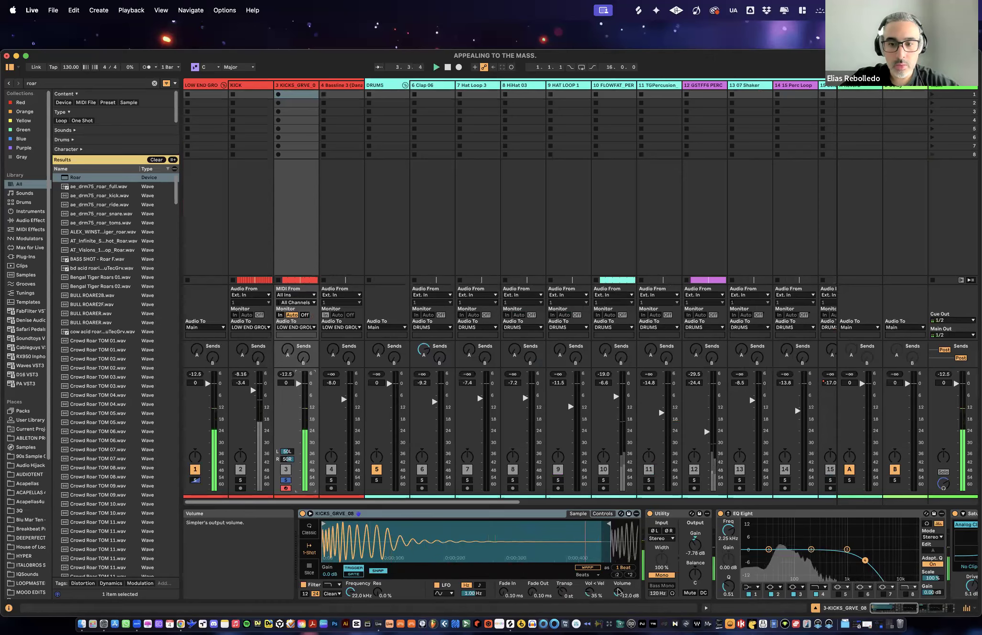
pyautogui.moveTo(619, 592); pyautogui.dragTo(619, 588)
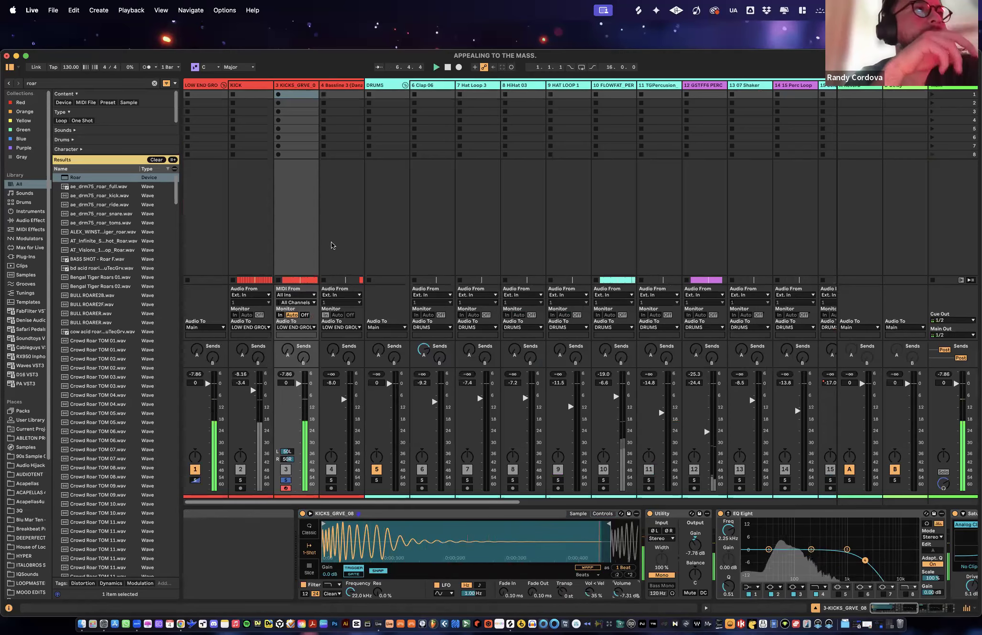
# - Rename the KICKS_GRVE_08 MIDI track to KICK
pyautogui.click(304, 87)
pyautogui.press('super+r')
pyautogui.write('KICK')
pyautogui.press('Return')
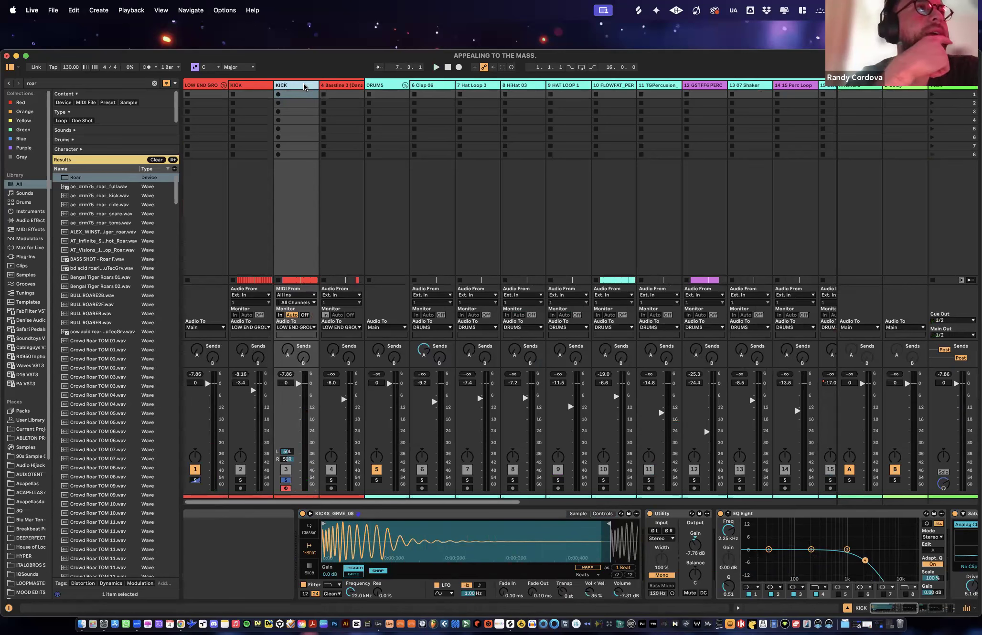
# - Play the MIDI kick from the start and delete the original audio KICK track
pyautogui.press('space')
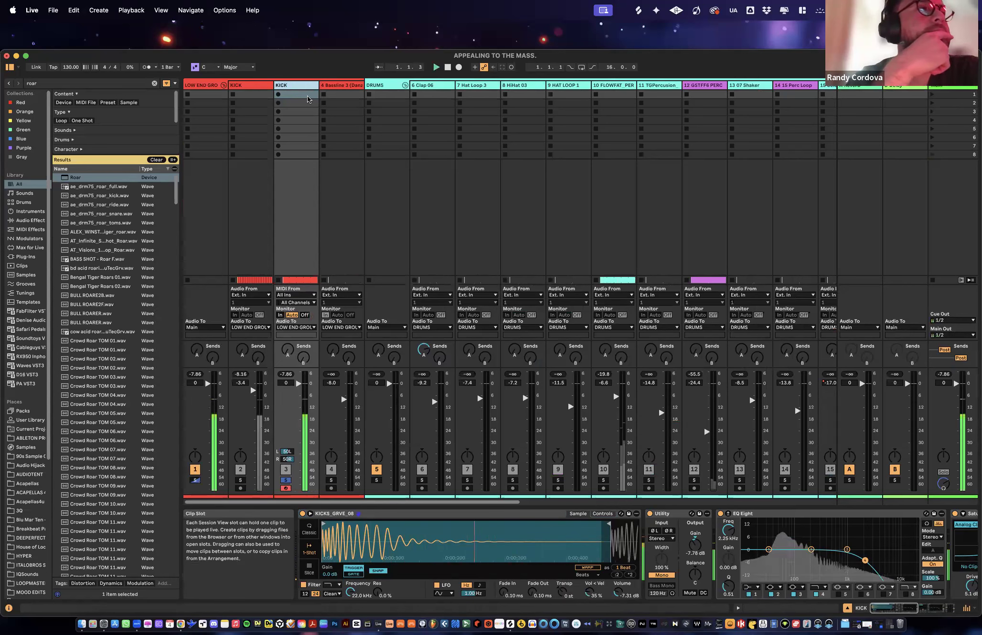
pyautogui.click(257, 90)
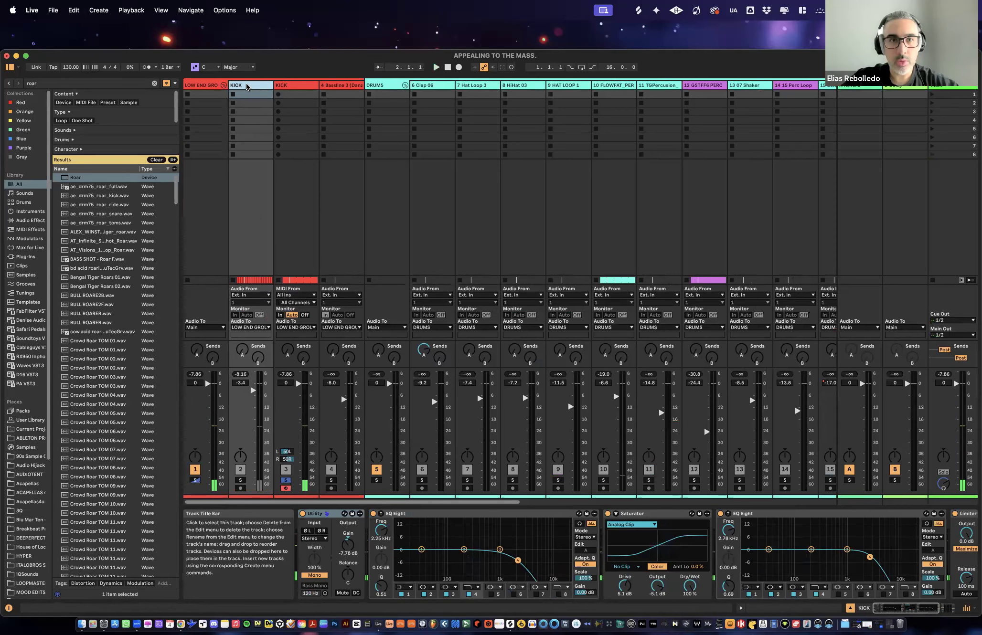
pyautogui.press('Delete')
# - Return to the arrangement, fold the remaining KICK track and select its first MIDI clip
pyautogui.press('Tab')
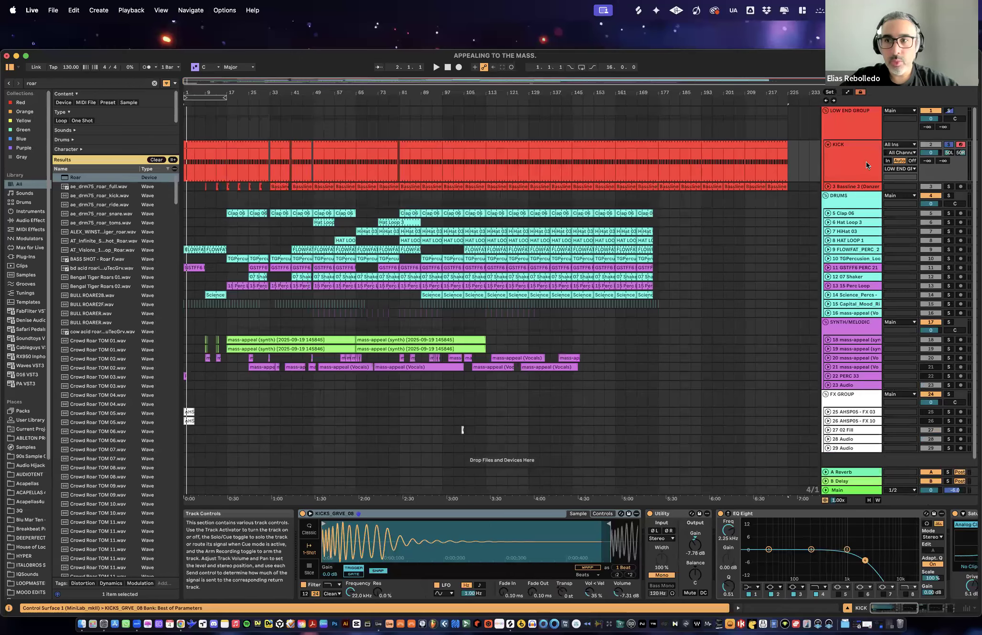
pyautogui.click(829, 145)
pyautogui.click(596, 143)
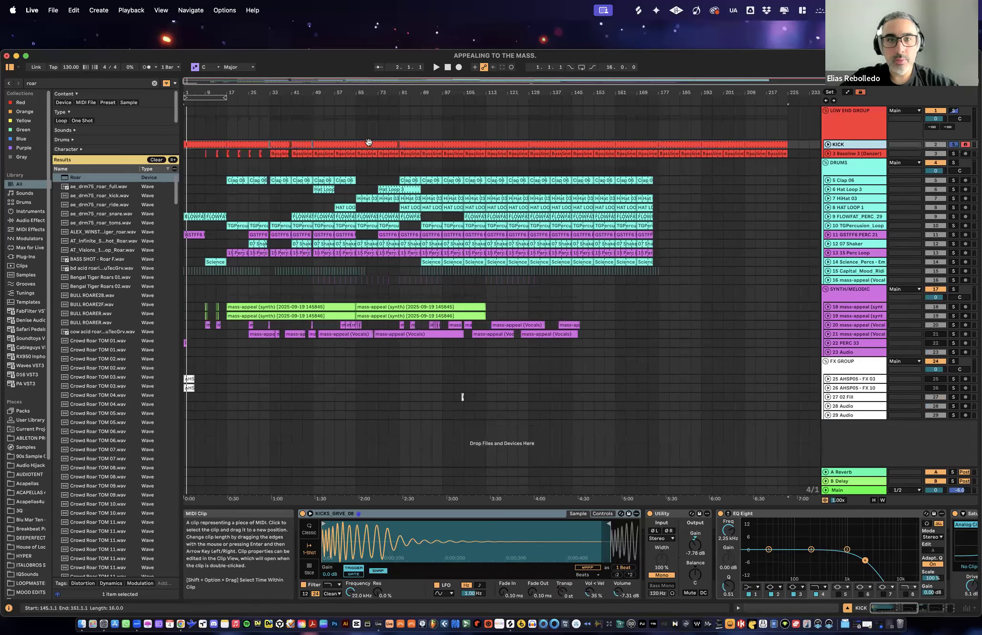
pyautogui.click(211, 144)
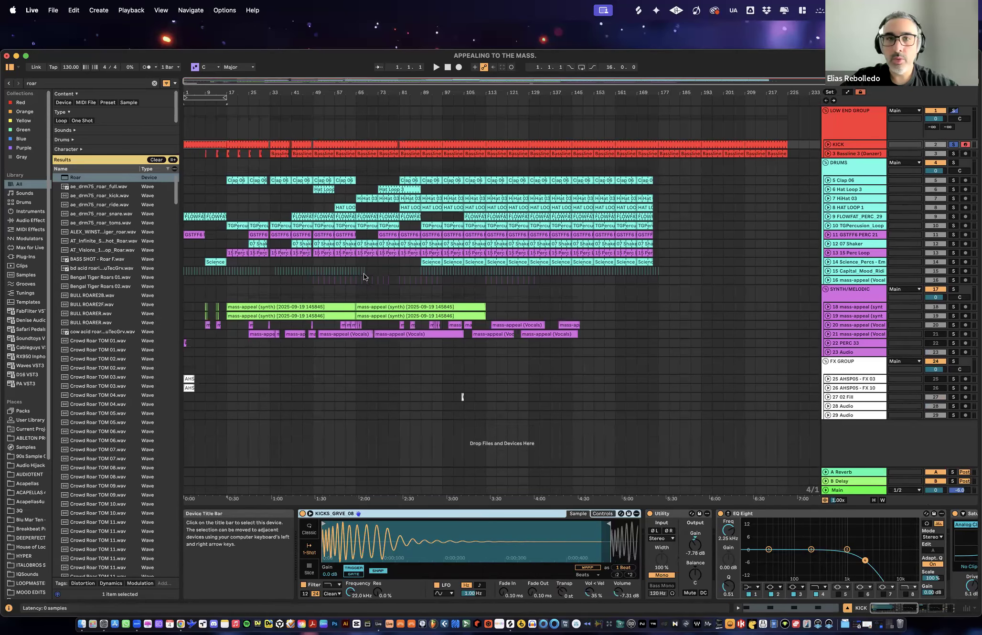
# - Unfold the KICK track, examine the notes in its MIDI clip at bar 145 and fold the track back
pyautogui.click(334, 144)
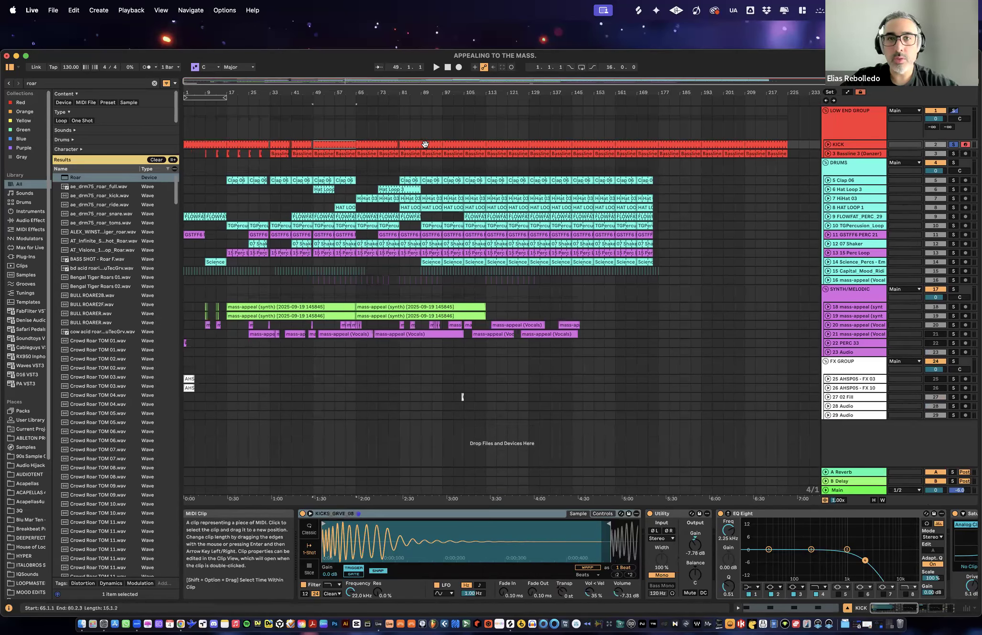
pyautogui.click(524, 146)
pyautogui.click(829, 145)
pyautogui.click(594, 144)
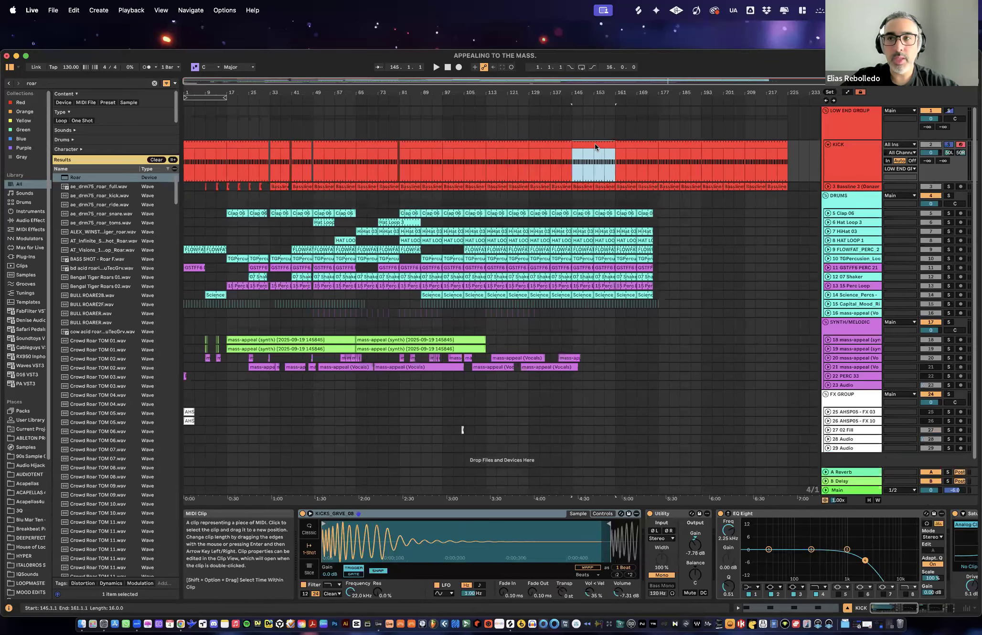
pyautogui.doubleClick(594, 144)
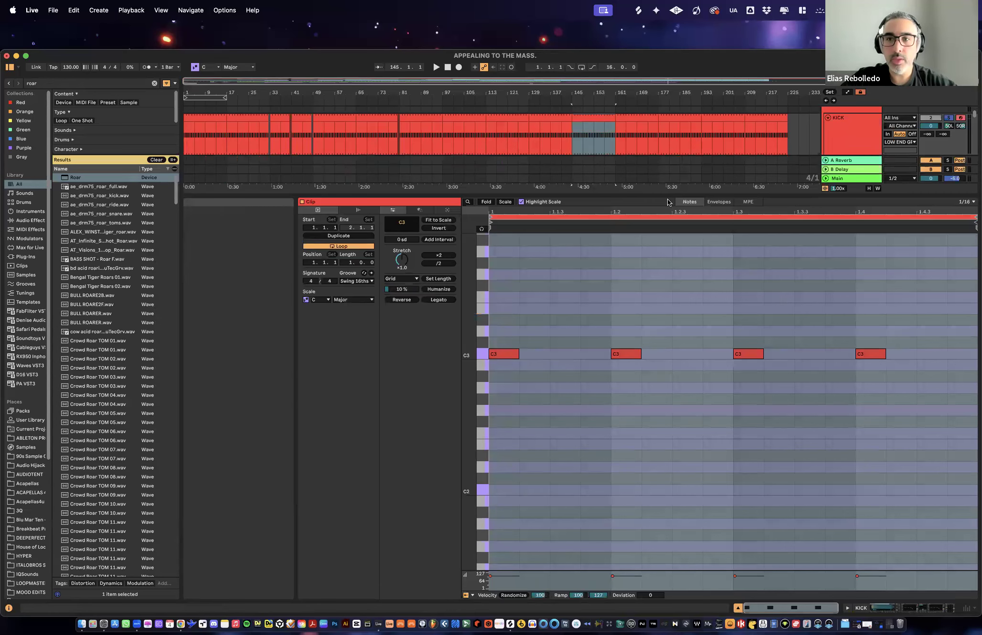
pyautogui.press('super+alt+l')
pyautogui.click(847, 158)
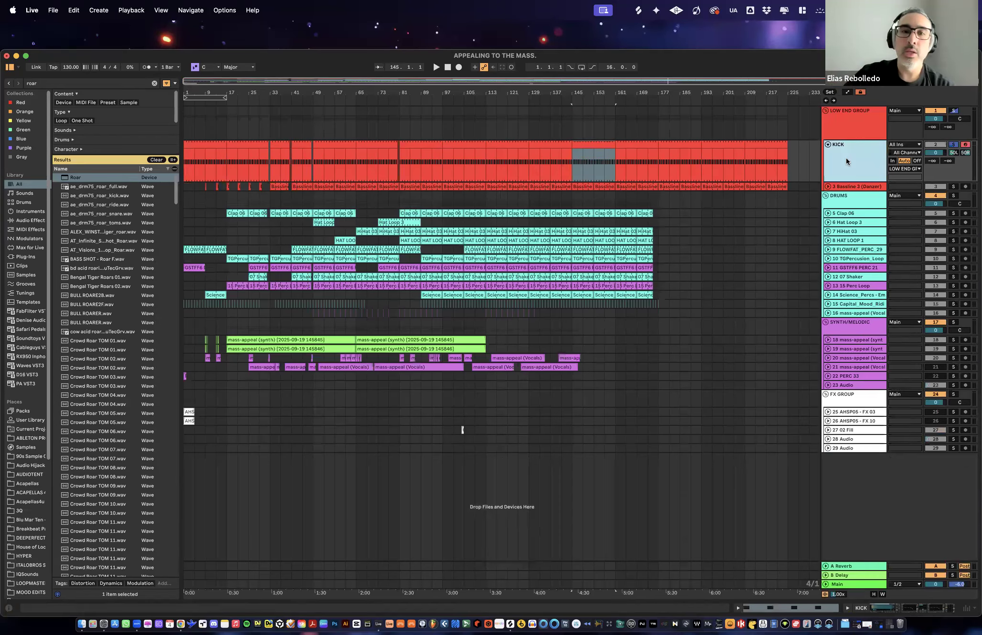
pyautogui.click(828, 145)
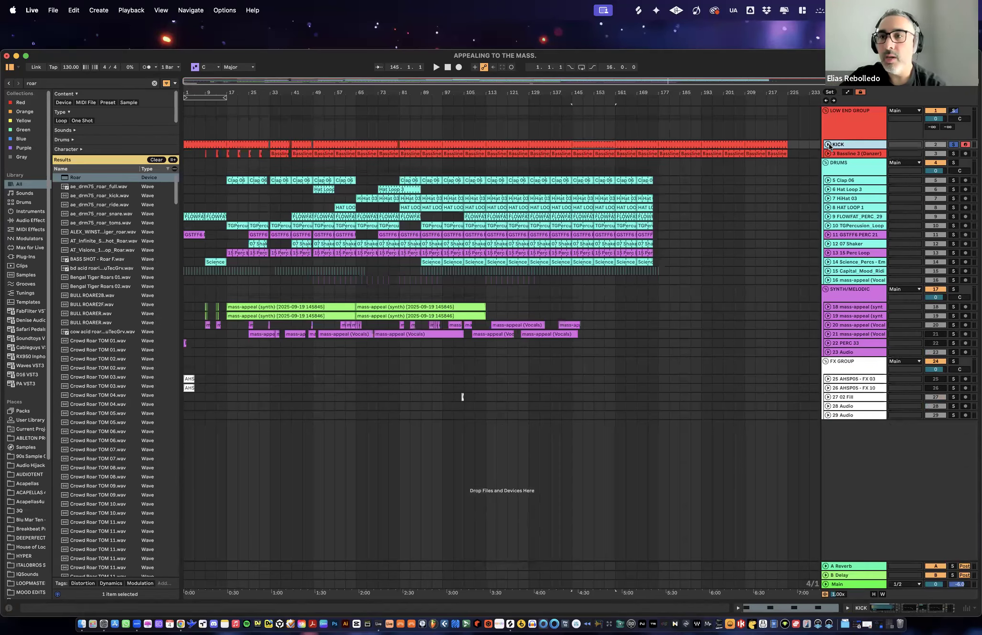
# - Show the KICK track's device chain with the Simpler kick sample, Utility and EQ Eight
pyautogui.click(921, 612)
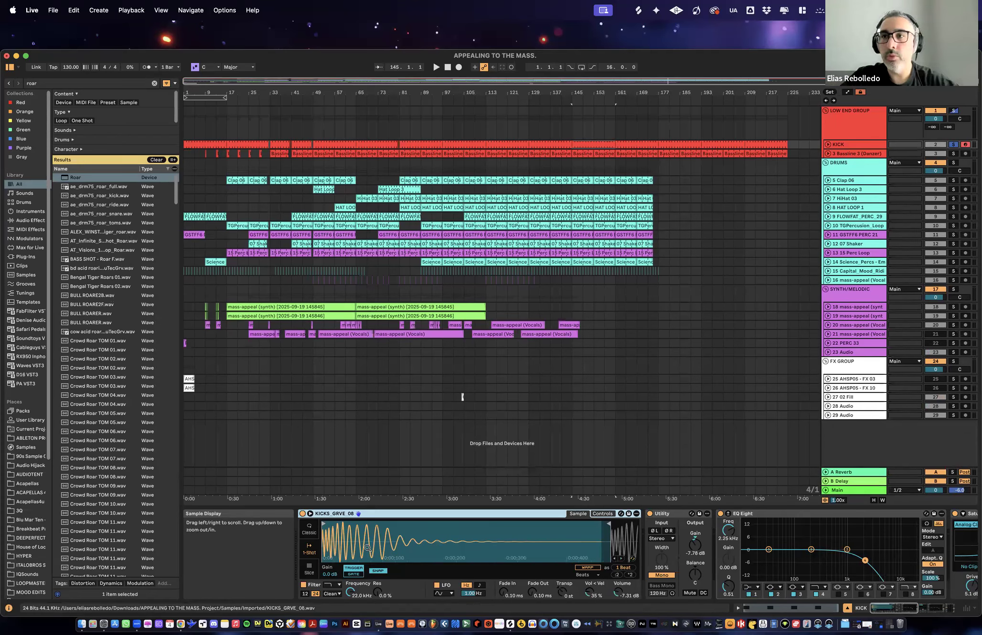
pyautogui.click(850, 145)
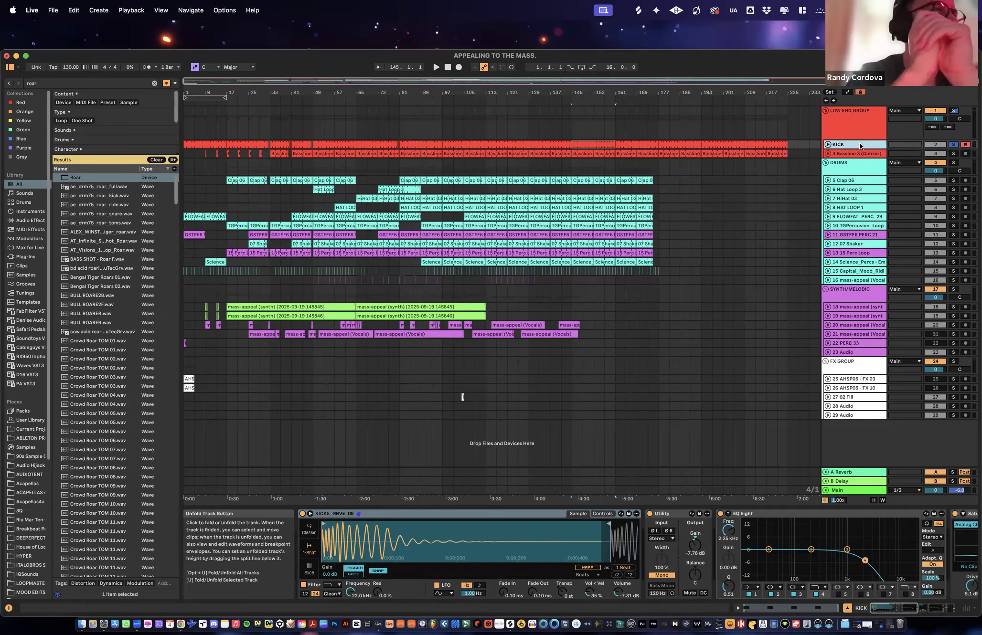
pyautogui.click(826, 145)
pyautogui.click(827, 144)
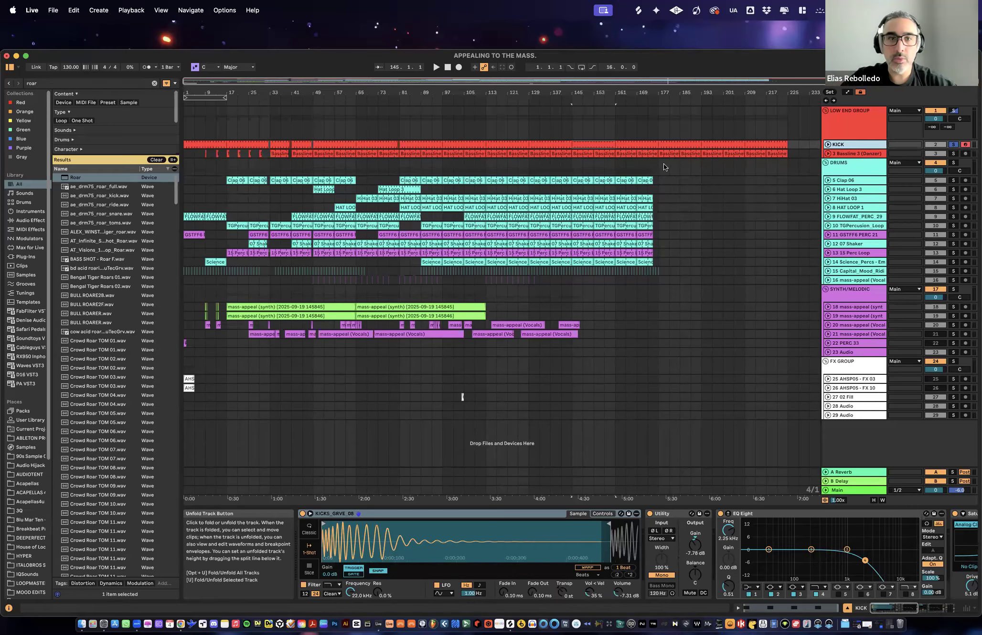
# - Play the arrangement from the KICK clip at bar 33, reduce the LOW END GROUP track's height and solo the group
pyautogui.press('space')
pyautogui.click(285, 144)
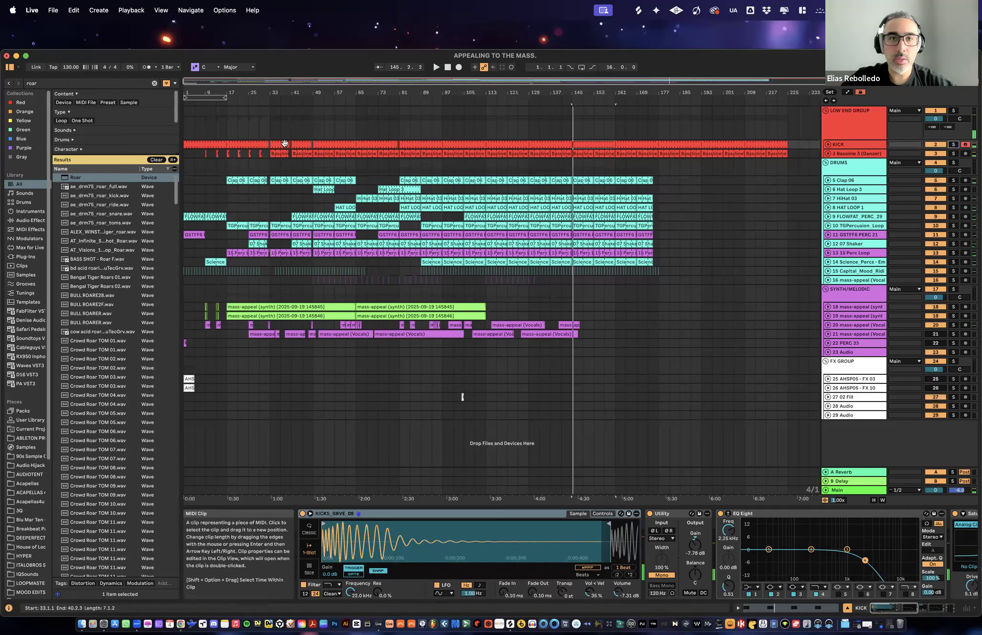
pyautogui.click(844, 132)
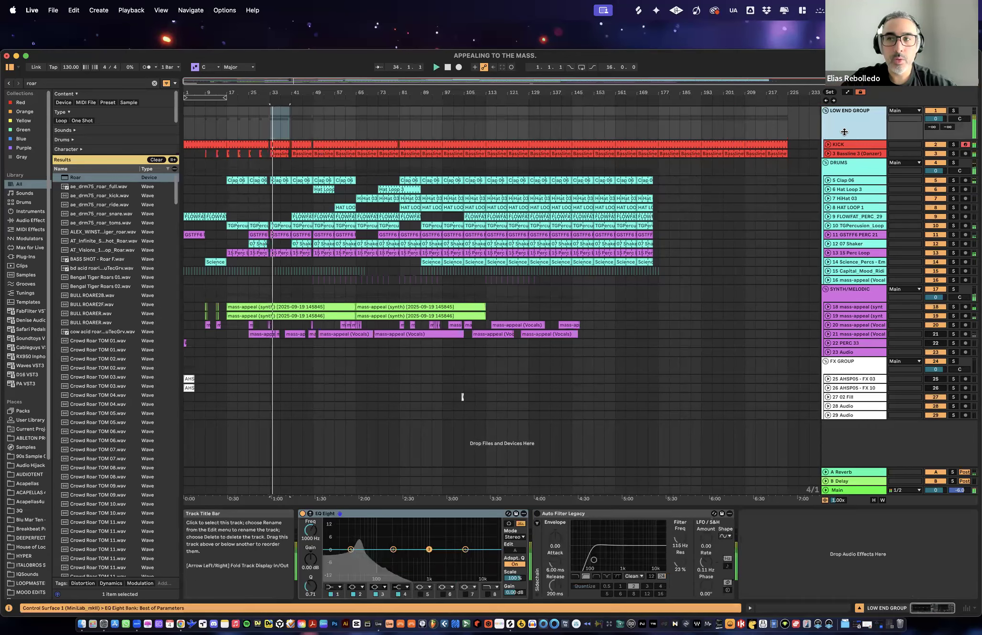
pyautogui.moveTo(844, 131); pyautogui.dragTo(844, 124)
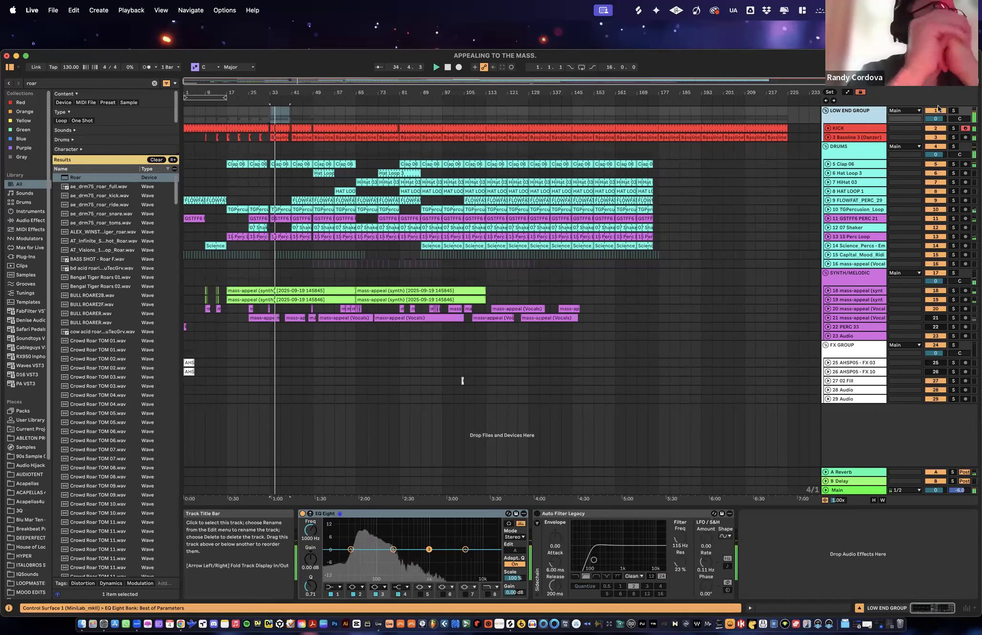
pyautogui.click(953, 110)
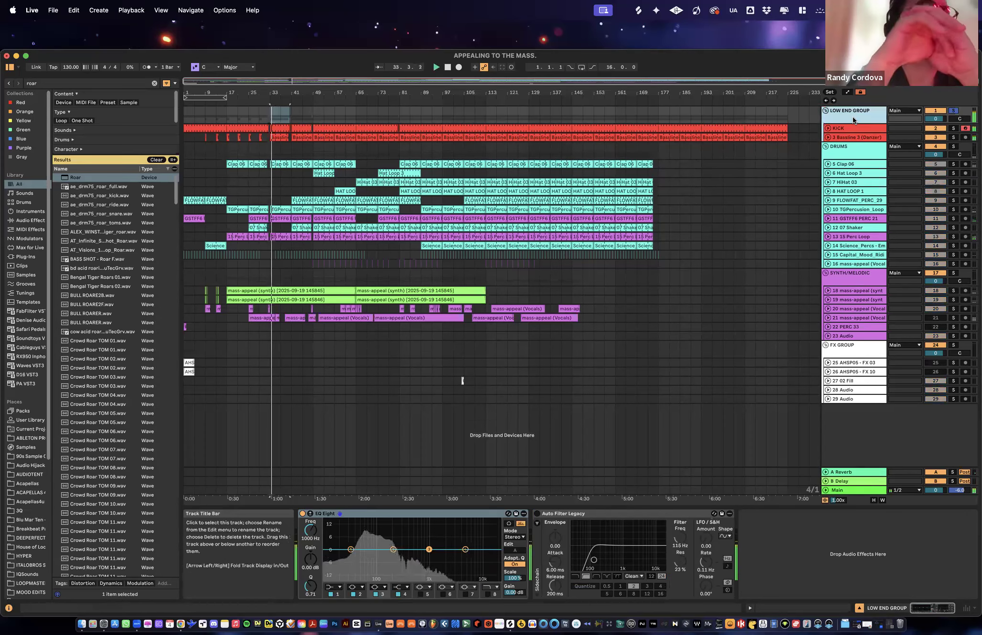
# - Examine the Bassline 3 track's mixer level and its chain of EQ Eight, Roar and Compressor
pyautogui.press('Tab')
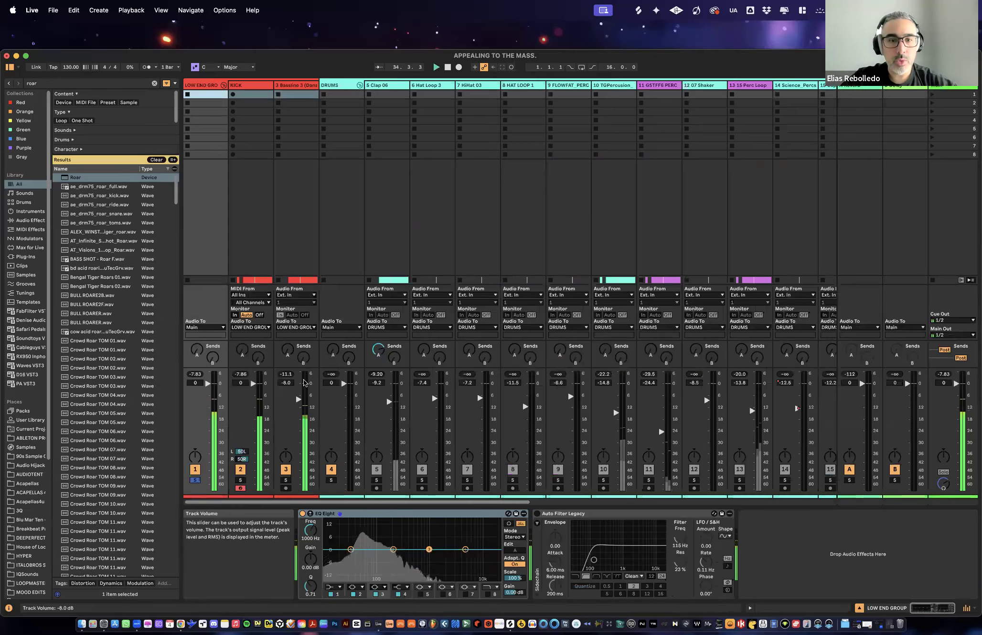
pyautogui.click(298, 252)
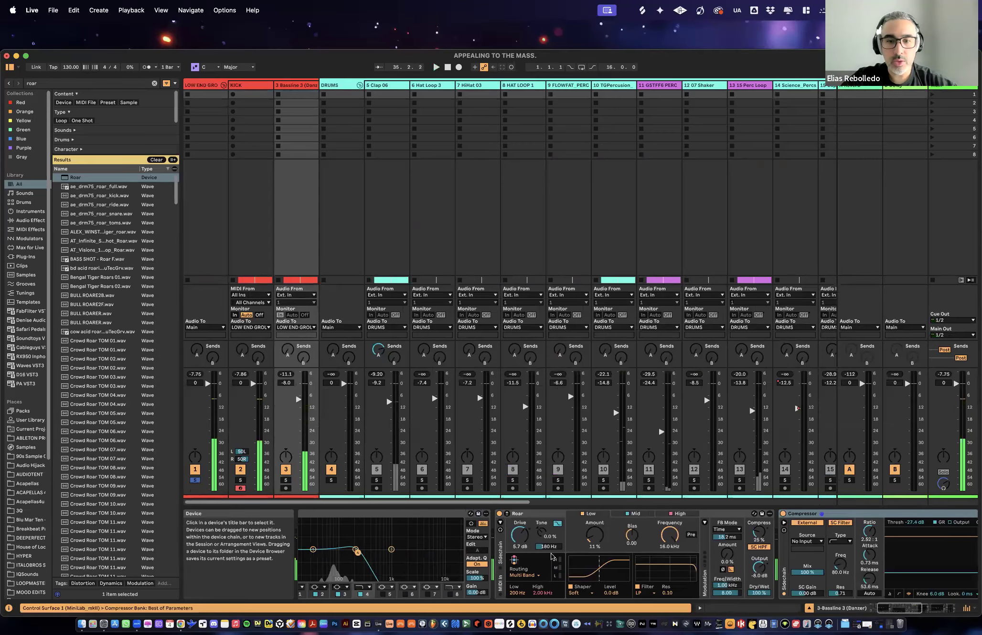
pyautogui.hscroll(-3, 501, 554)
pyautogui.hscroll(3, 360, 571)
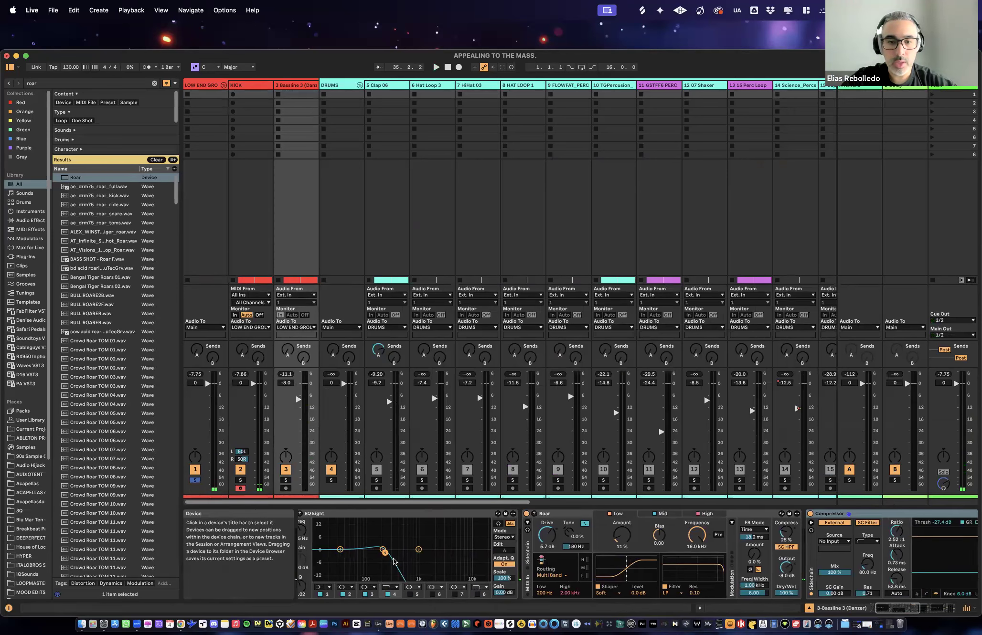
pyautogui.hscroll(-3, 360, 571)
pyautogui.hscroll(5, 696, 579)
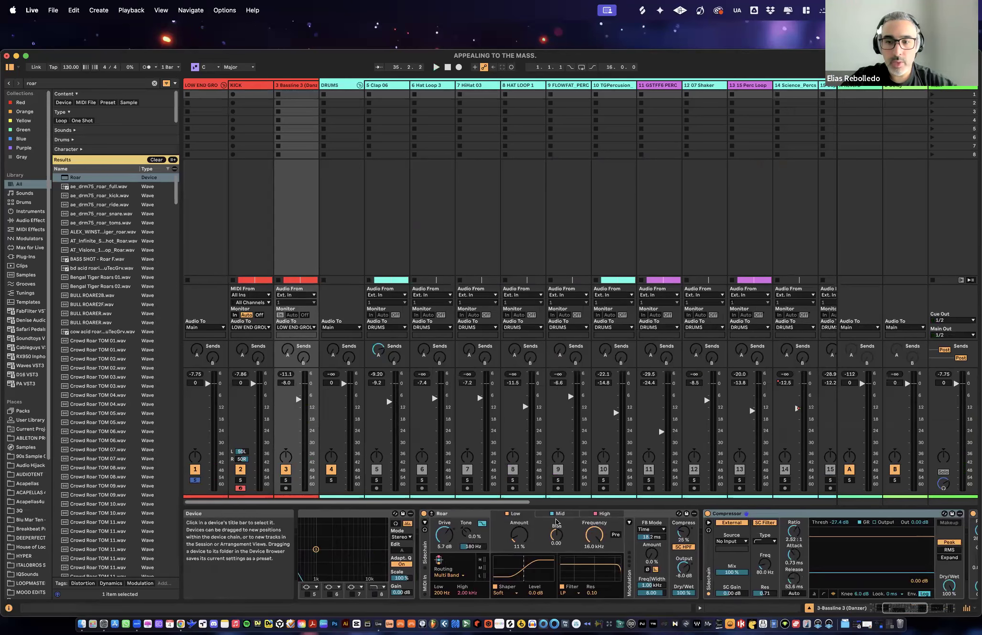
pyautogui.hscroll(5, 743, 548)
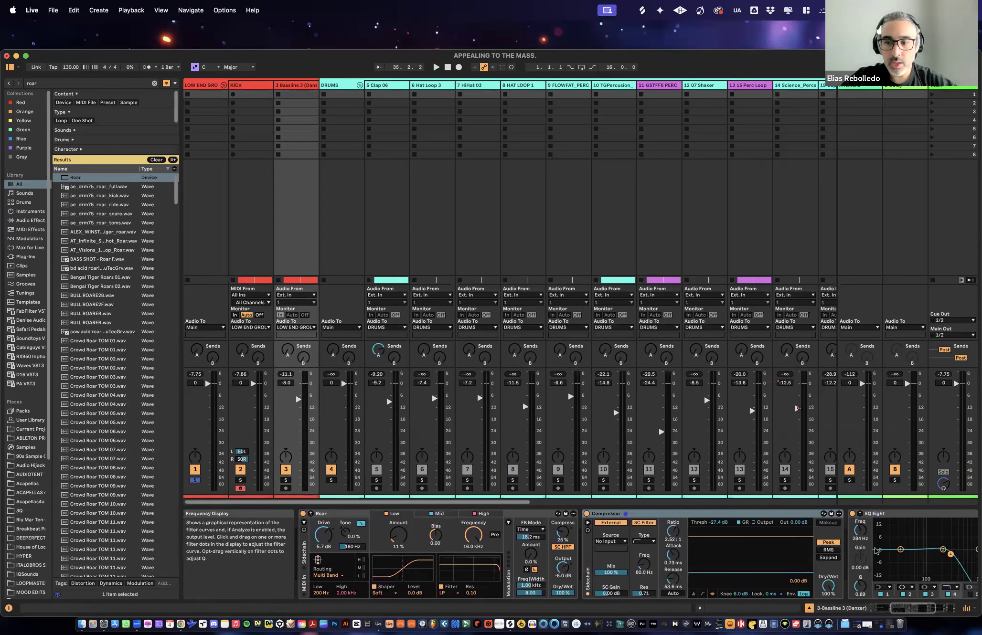
pyautogui.hscroll(5, 788, 531)
# - Play the low end with the KICK track selected, unsolo LOW END GROUP and return to the arrangement
pyautogui.click(249, 201)
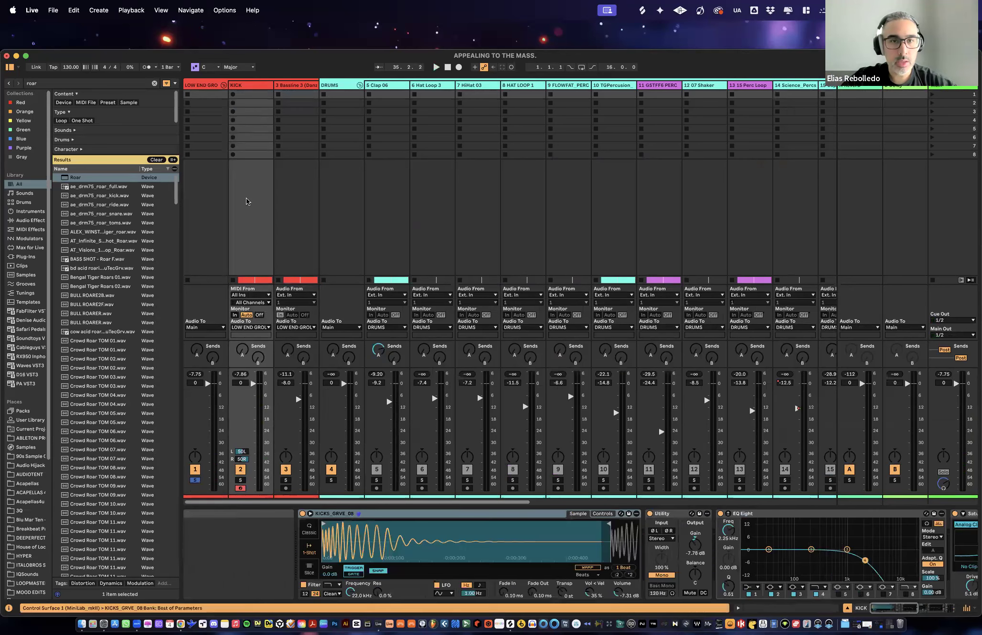
pyautogui.press('space')
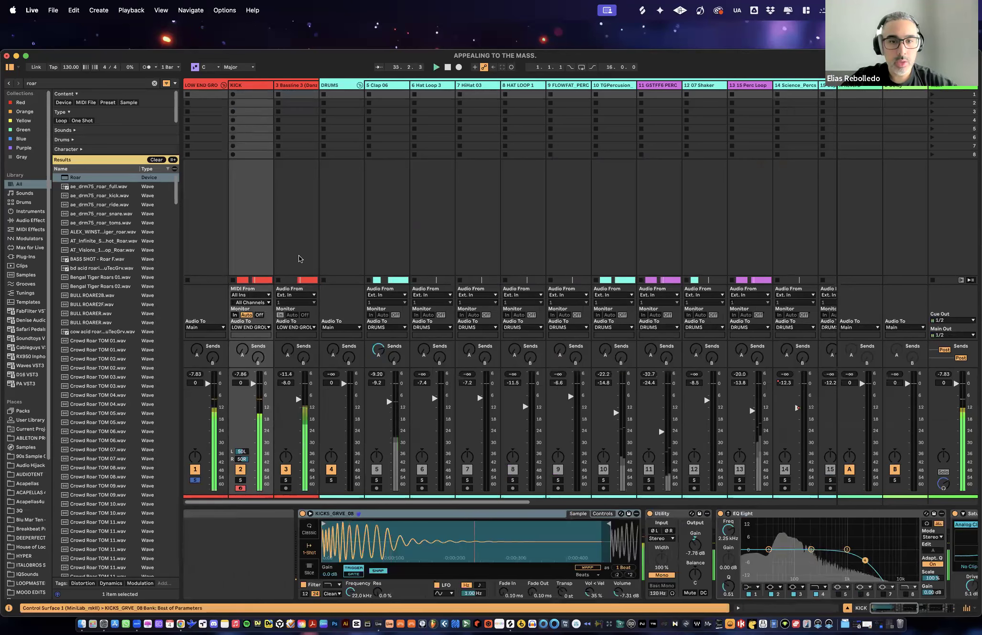
pyautogui.click(195, 480)
pyautogui.press('Tab')
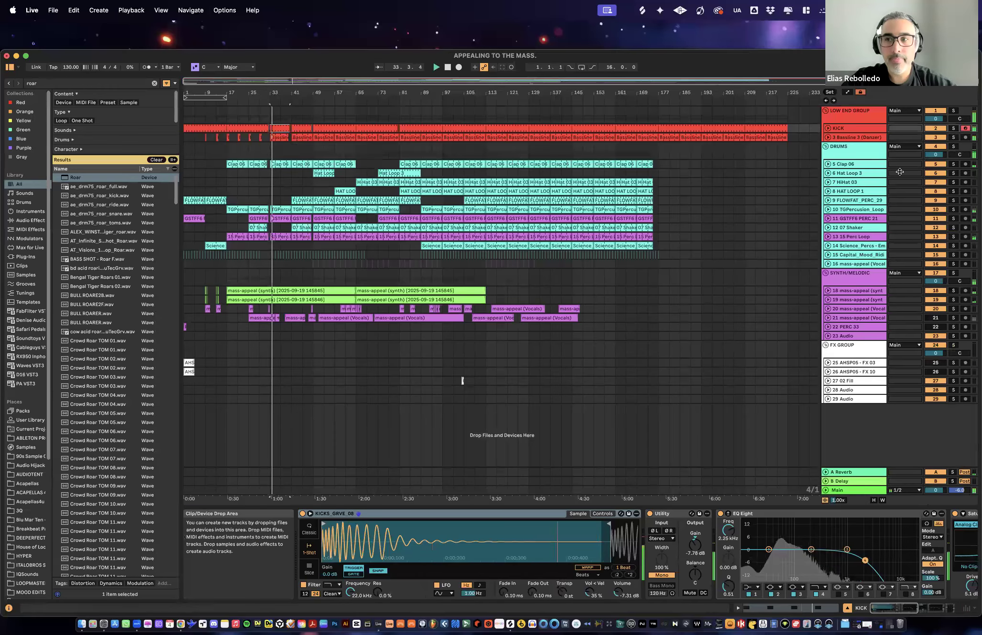
# - Solo the DRUMS group and review the device chains of Clap 06 and Hat Loop 3
pyautogui.click(954, 147)
pyautogui.click(953, 147)
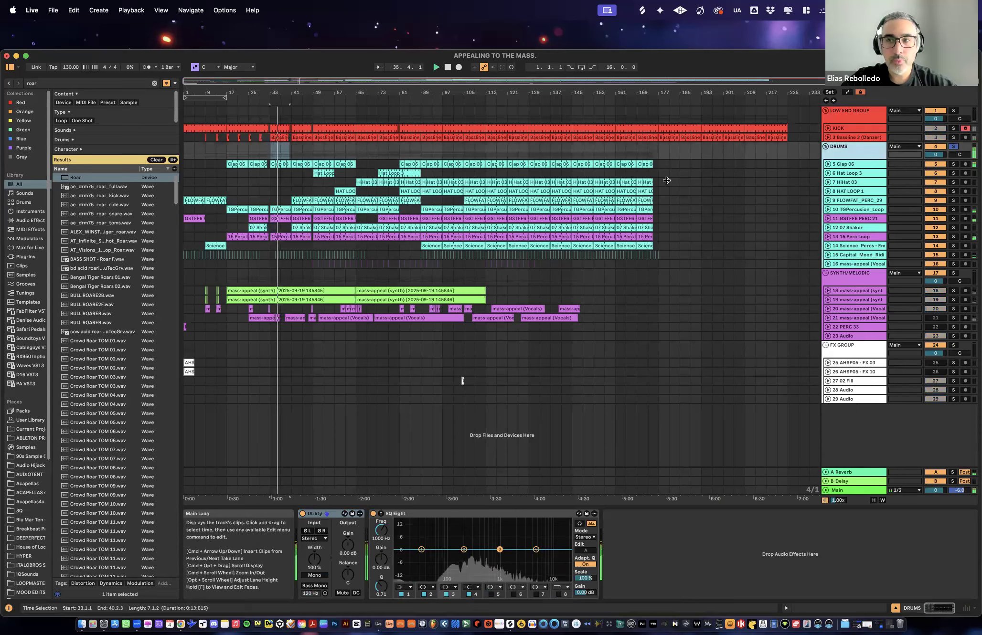
pyautogui.click(861, 166)
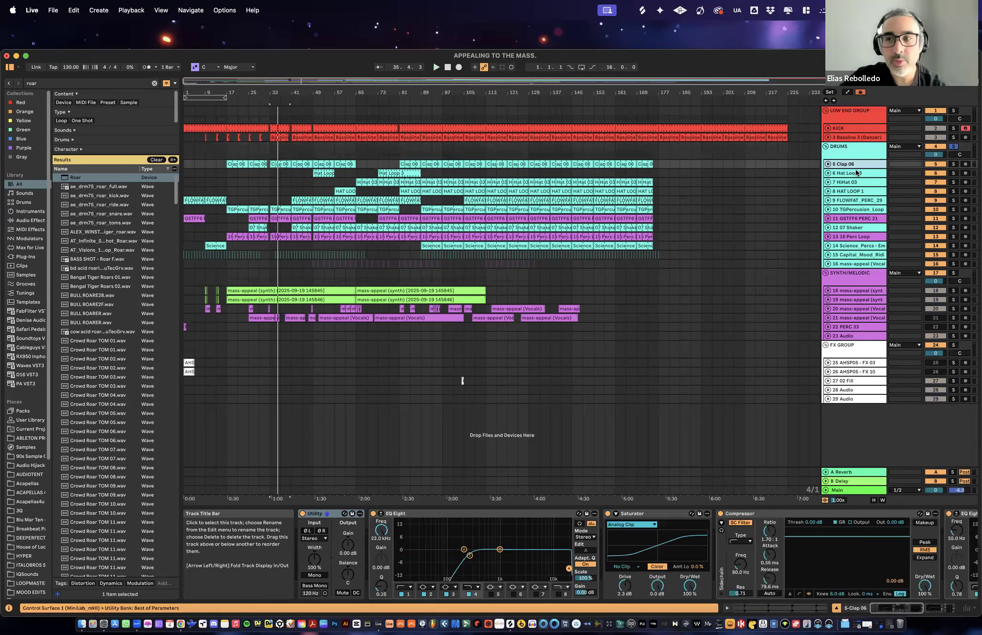
pyautogui.click(854, 174)
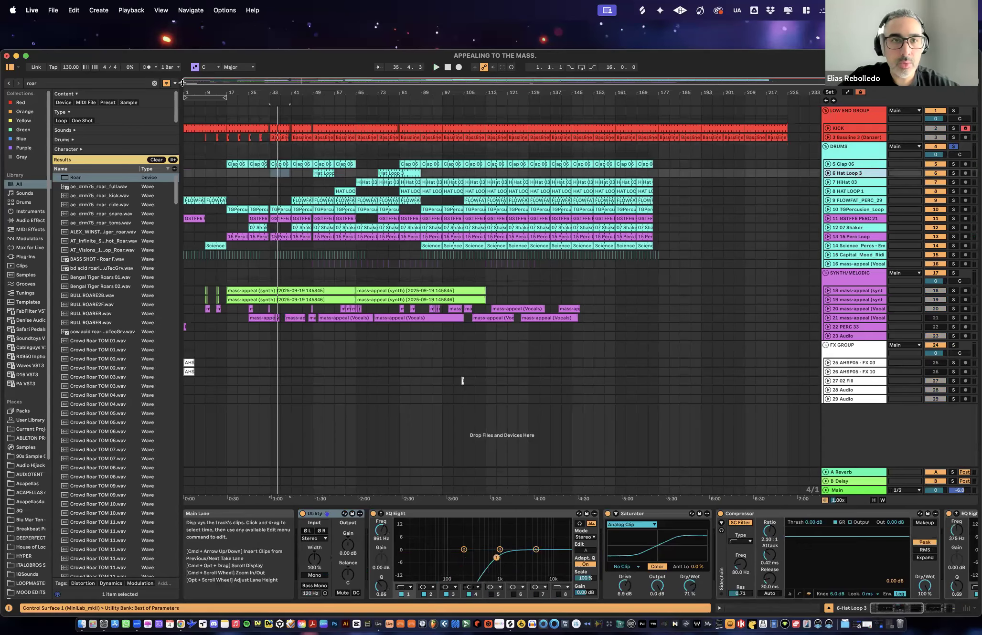
# - Move the 16-bar loop to start at bar 113, play the drums and solo the Clap 06 track
pyautogui.moveTo(208, 97); pyautogui.dragTo(455, 97)
pyautogui.press('space')
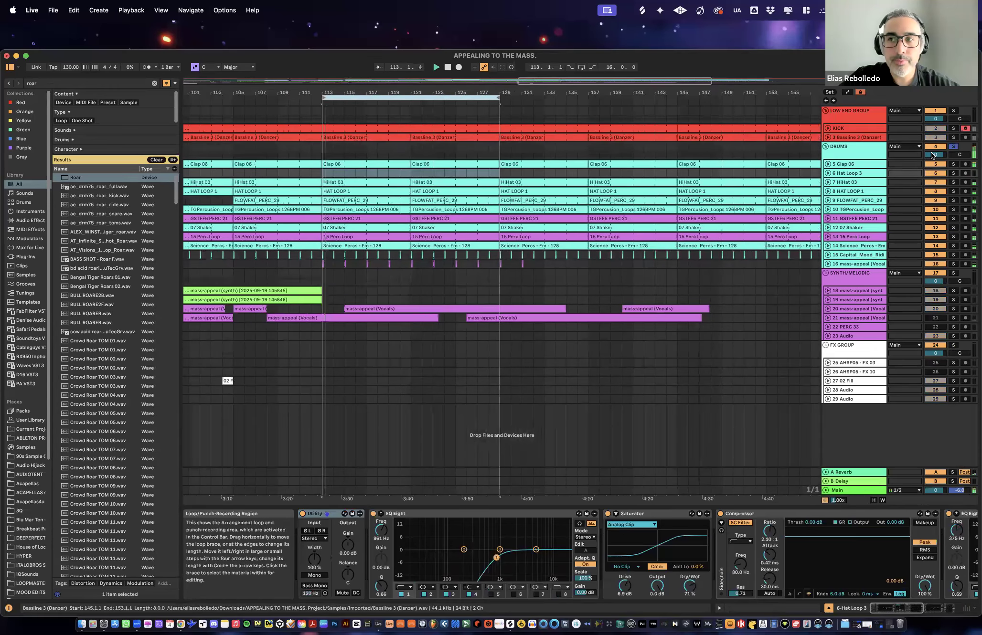
pyautogui.click(848, 163)
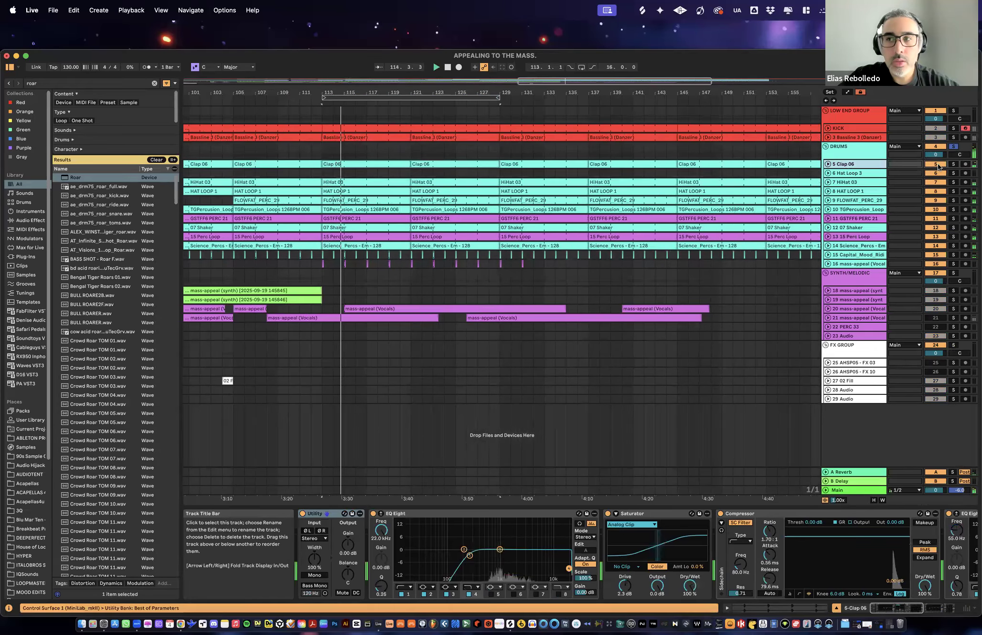
pyautogui.click(953, 164)
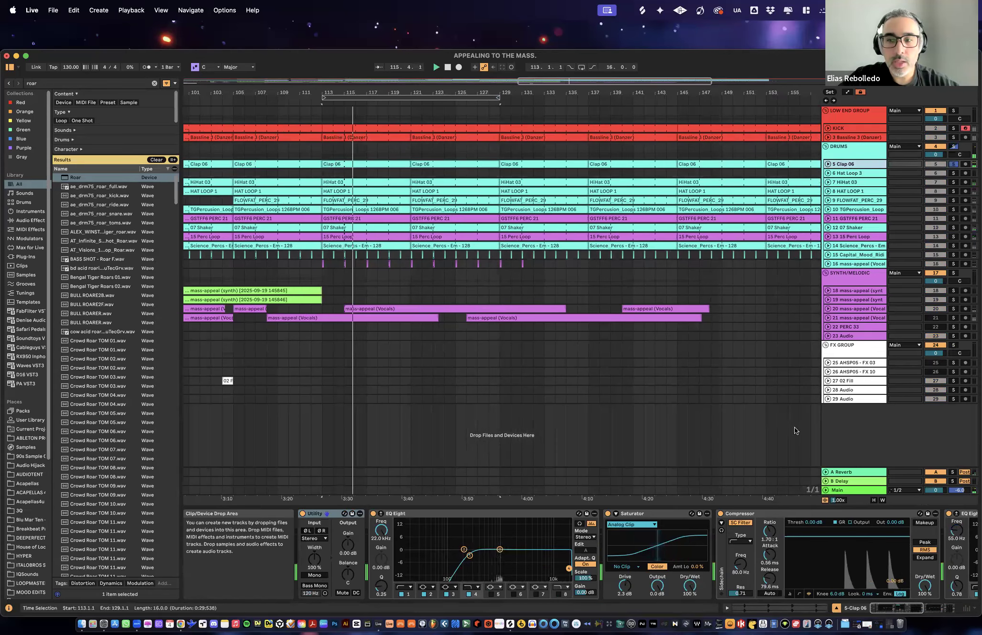
pyautogui.hscroll(6, 739, 544)
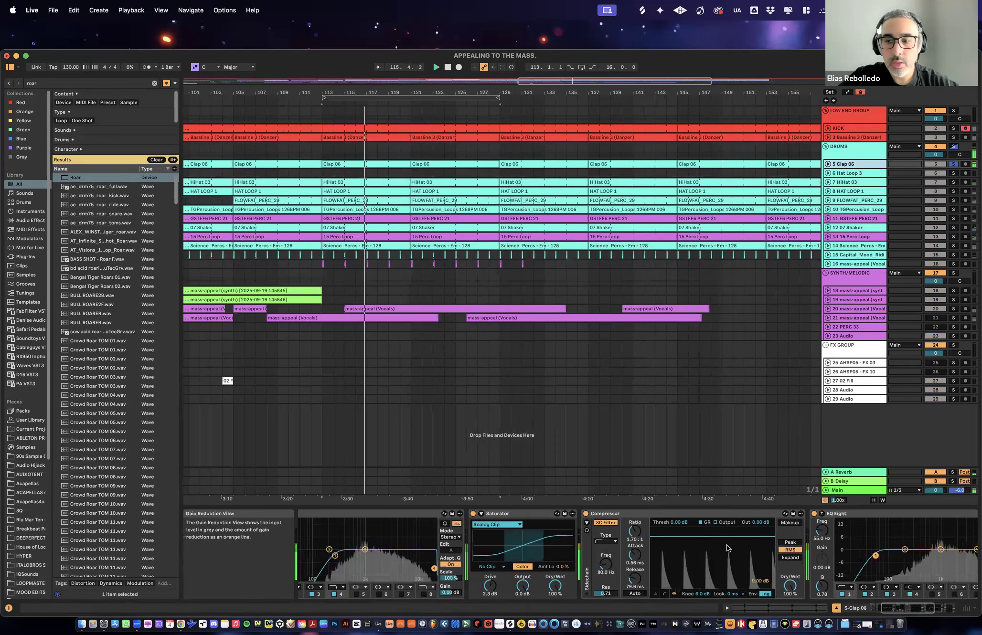
# - Delete the Compressor and the Limiter from the Clap 06 track's device chain
pyautogui.click(512, 515)
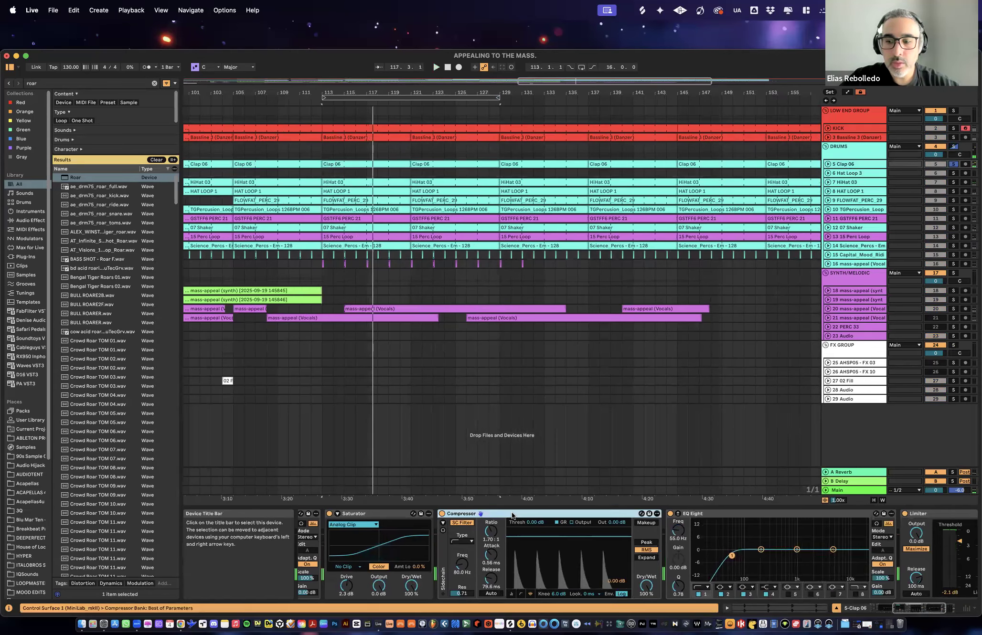
pyautogui.press('Delete')
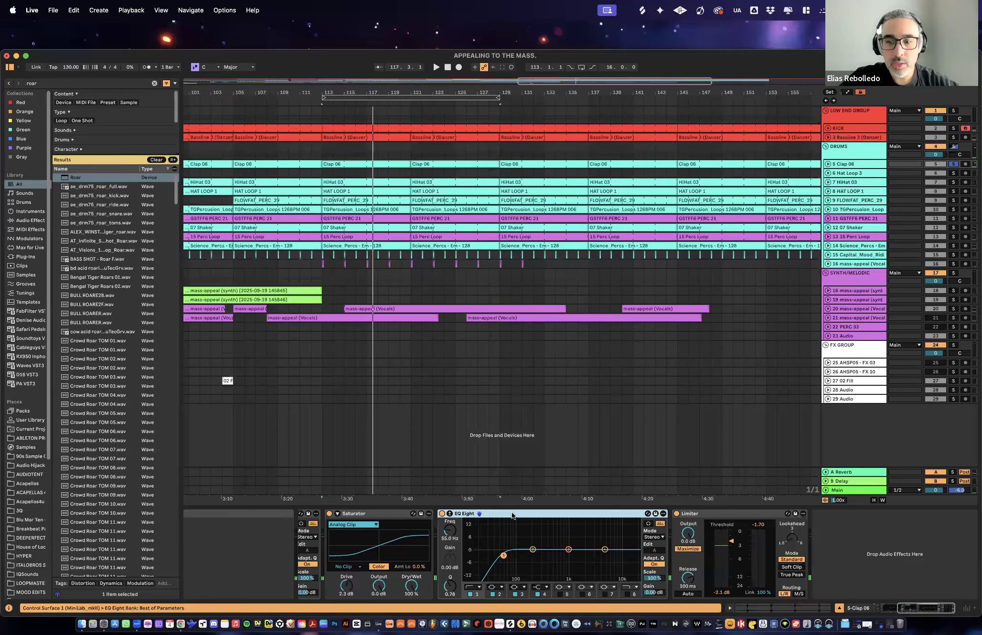
pyautogui.click(718, 514)
pyautogui.press('Delete')
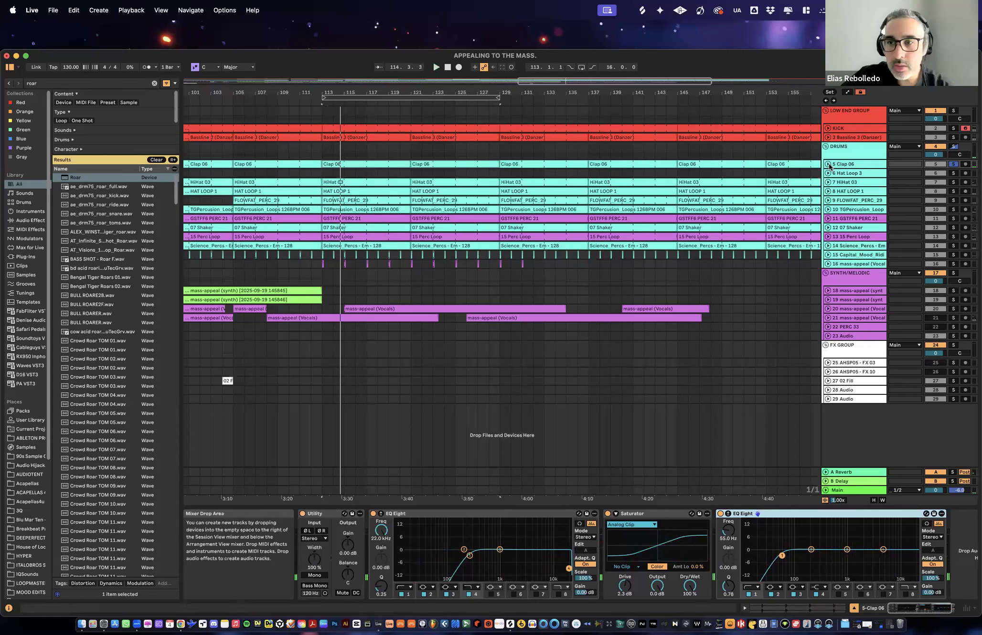
# - Unfold the Clap 06 track and move its Saturator between Utility and the first EQ Eight
pyautogui.doubleClick(864, 167)
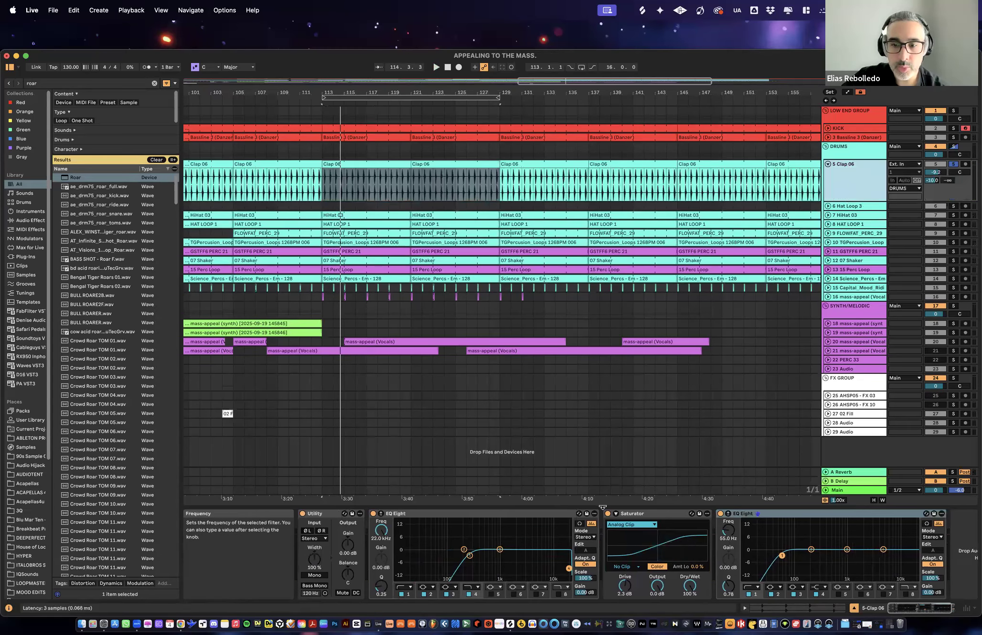
pyautogui.click(660, 514)
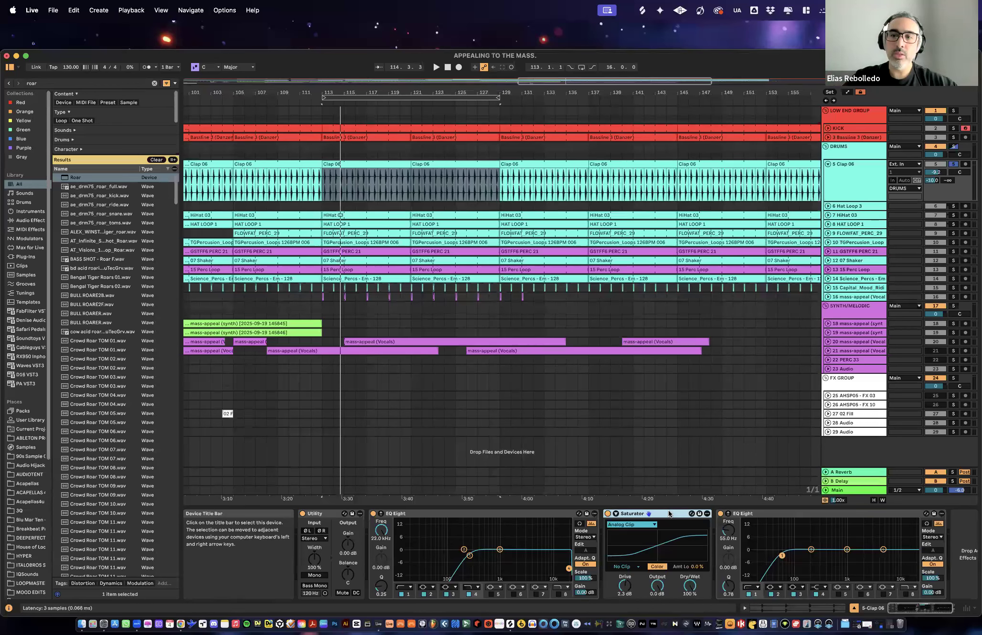
pyautogui.click(451, 514)
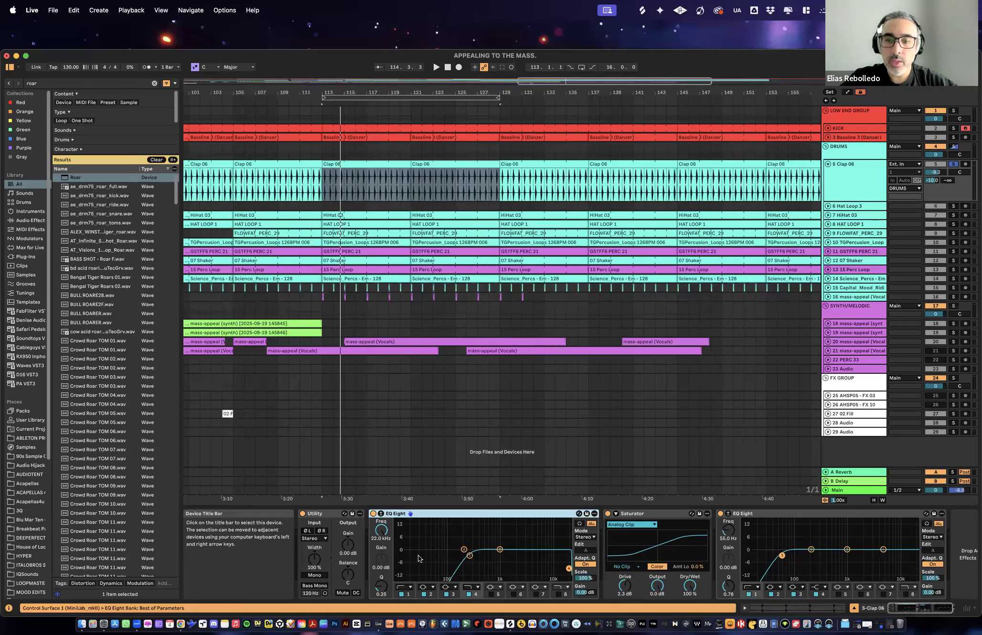
pyautogui.click(659, 513)
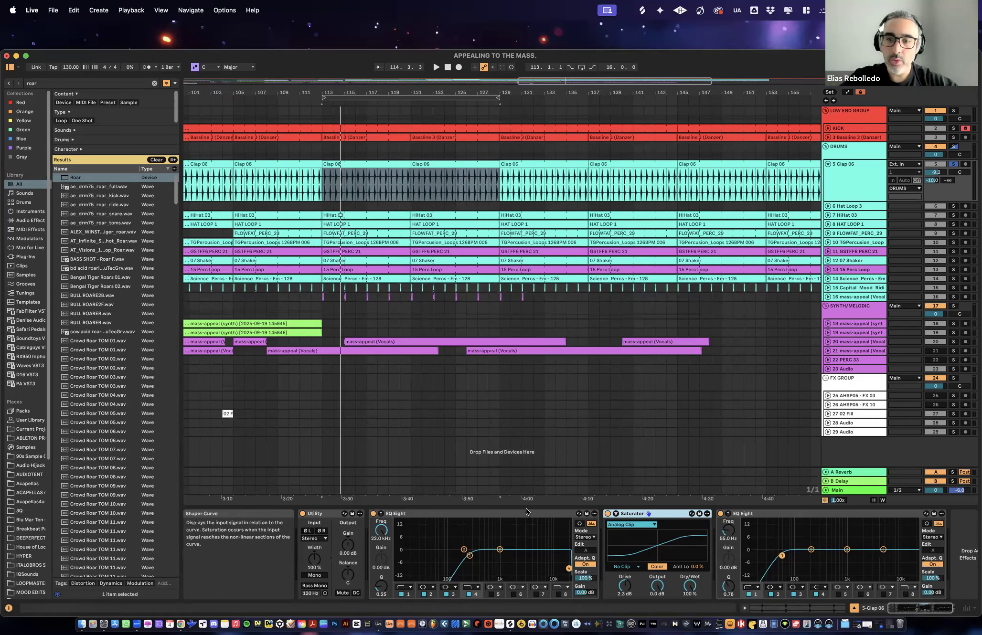
pyautogui.moveTo(670, 513); pyautogui.dragTo(389, 553)
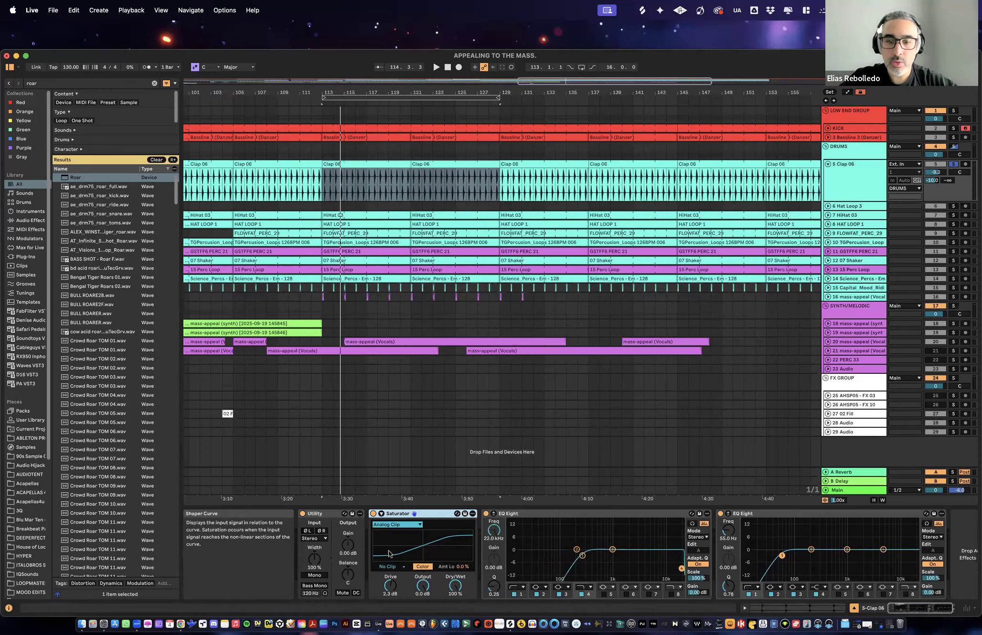
# - Bypass both EQ Eights on Clap 06 and play the loop, toggling the first EQ Eight to compare the sound
pyautogui.click(550, 515)
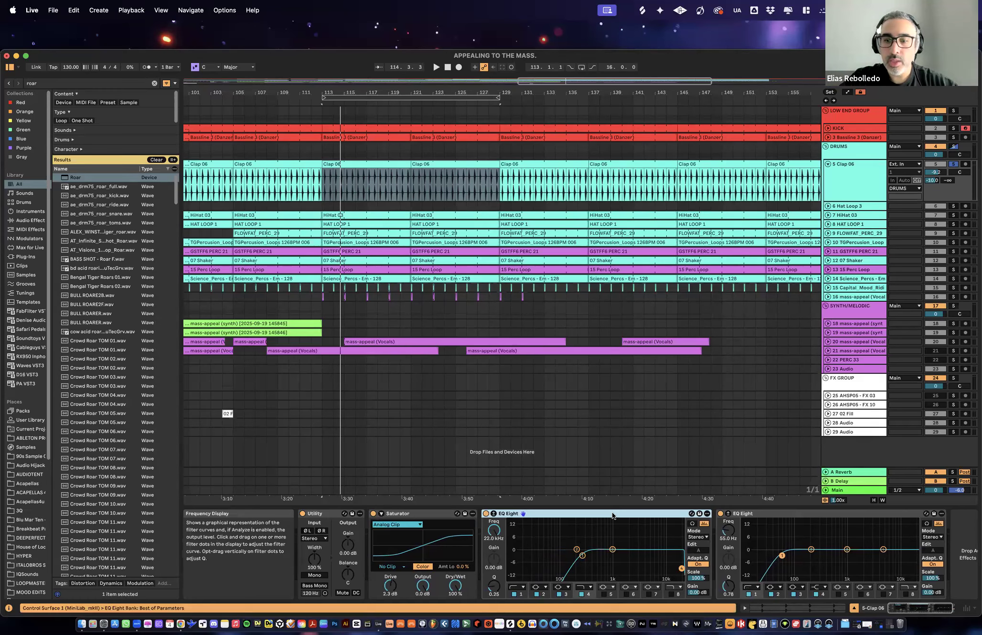
pyautogui.click(440, 515)
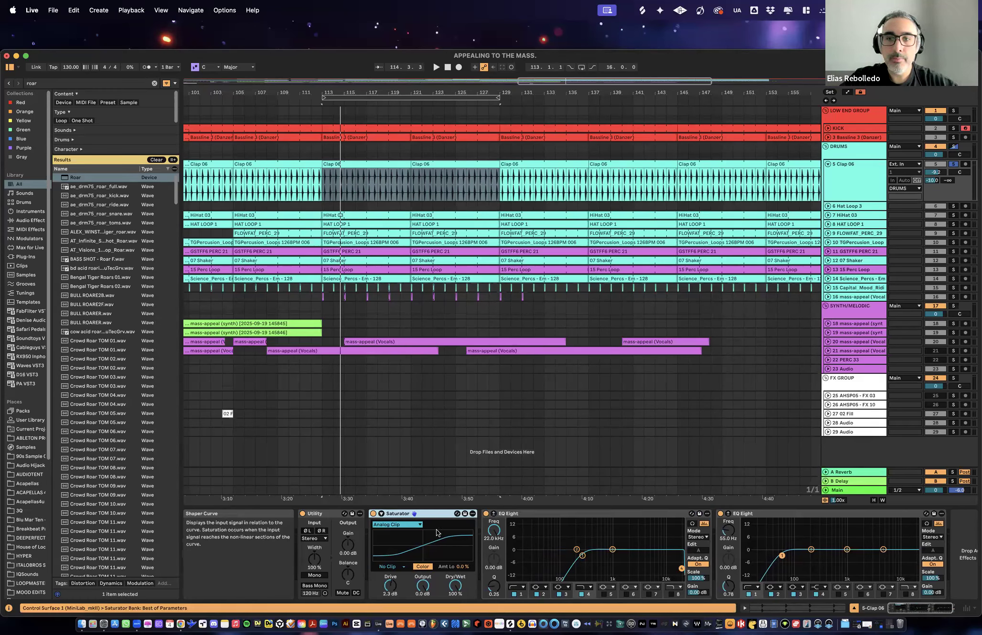
pyautogui.click(486, 514)
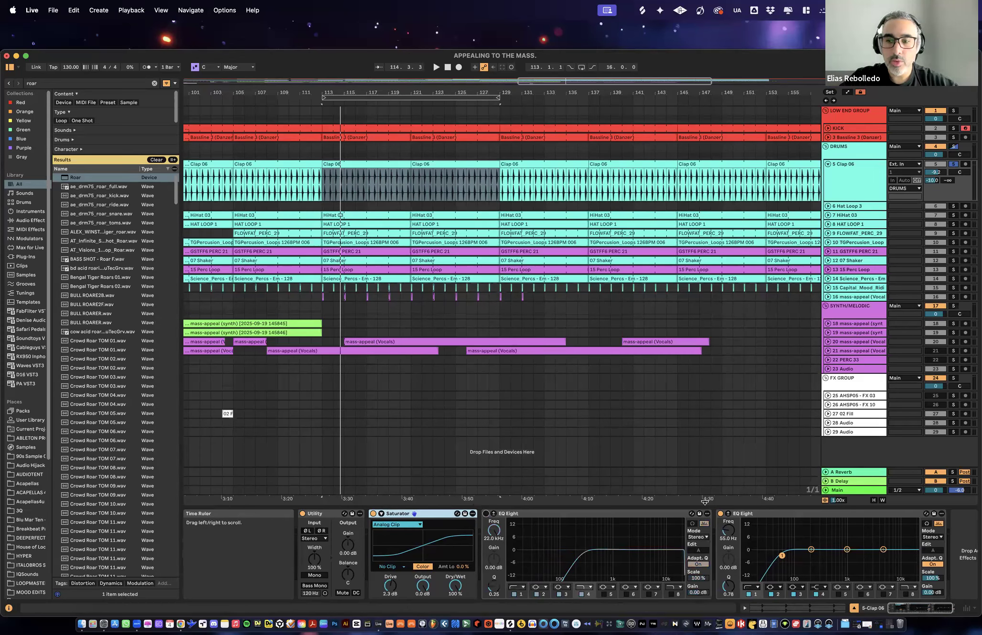
pyautogui.click(720, 514)
pyautogui.press('space')
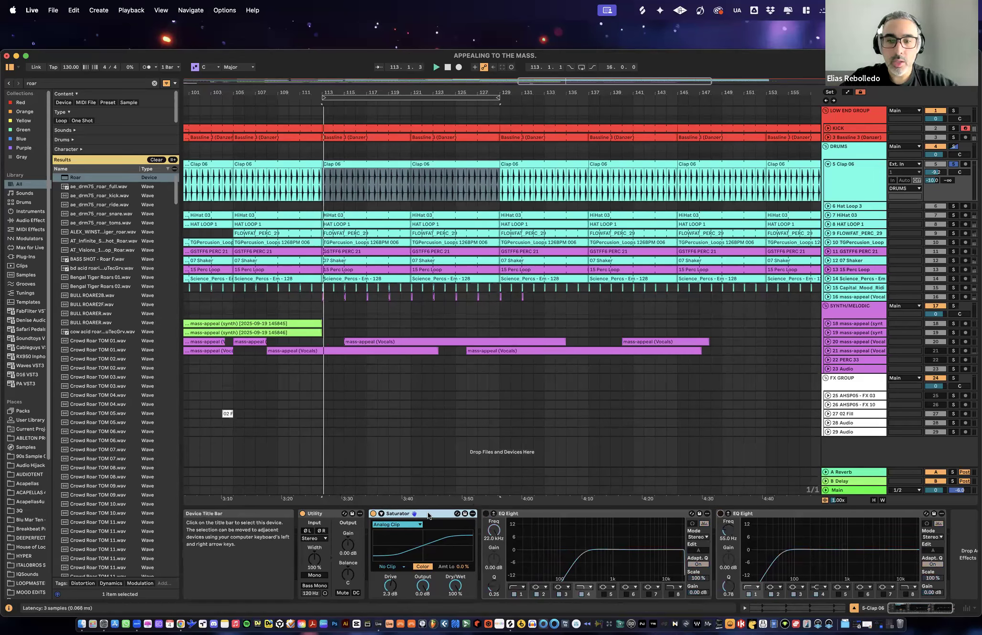
pyautogui.click(486, 514)
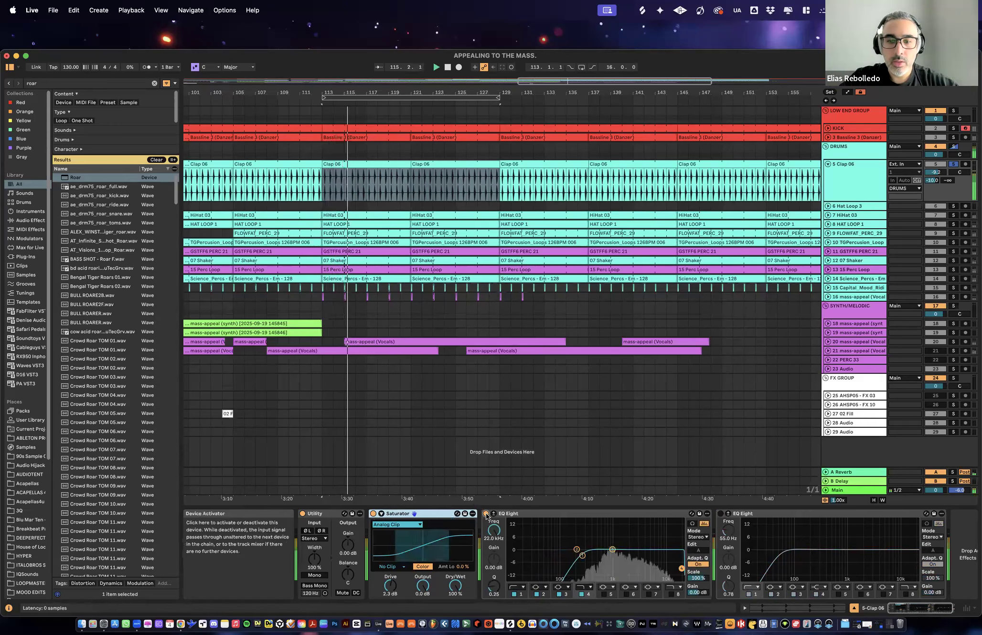
pyautogui.click(486, 514)
pyautogui.click(486, 514)
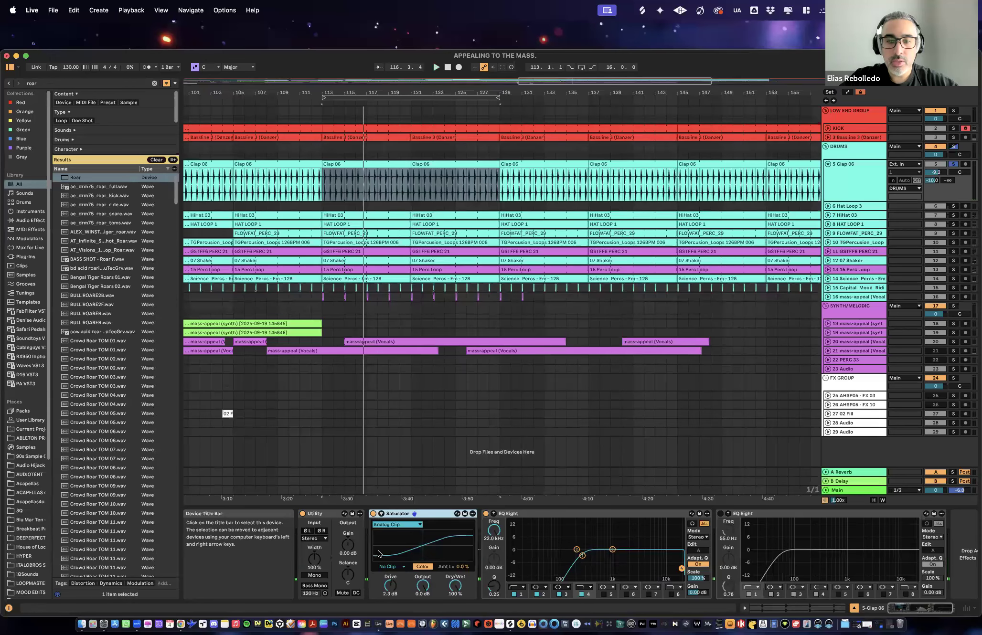
# - Delete the second EQ Eight from Clap 06, turn off band 4 of the remaining one, and fold the track after a listen
pyautogui.click(554, 519)
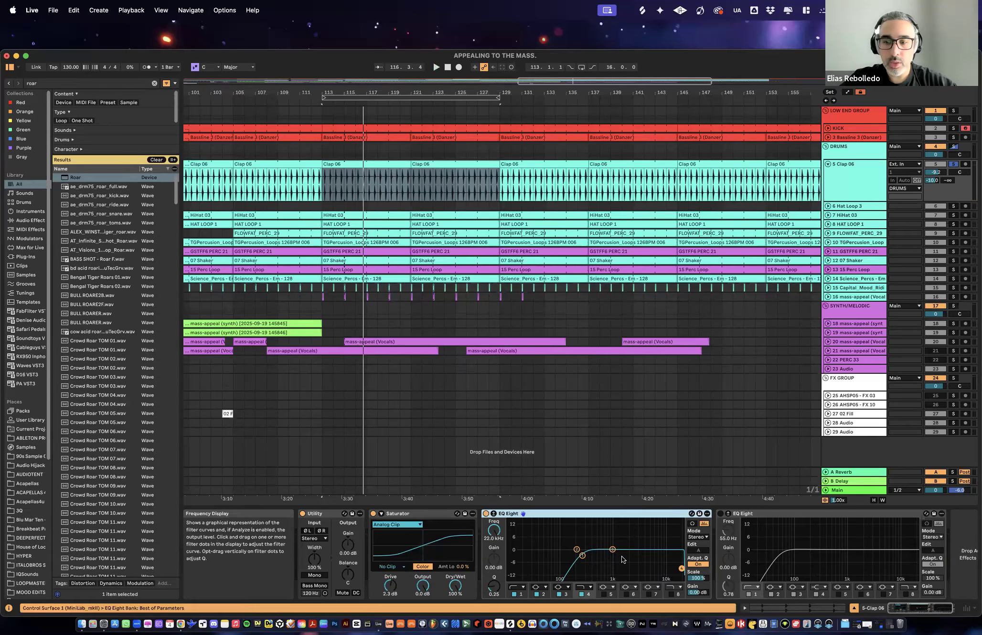
pyautogui.click(768, 514)
pyautogui.press('Delete')
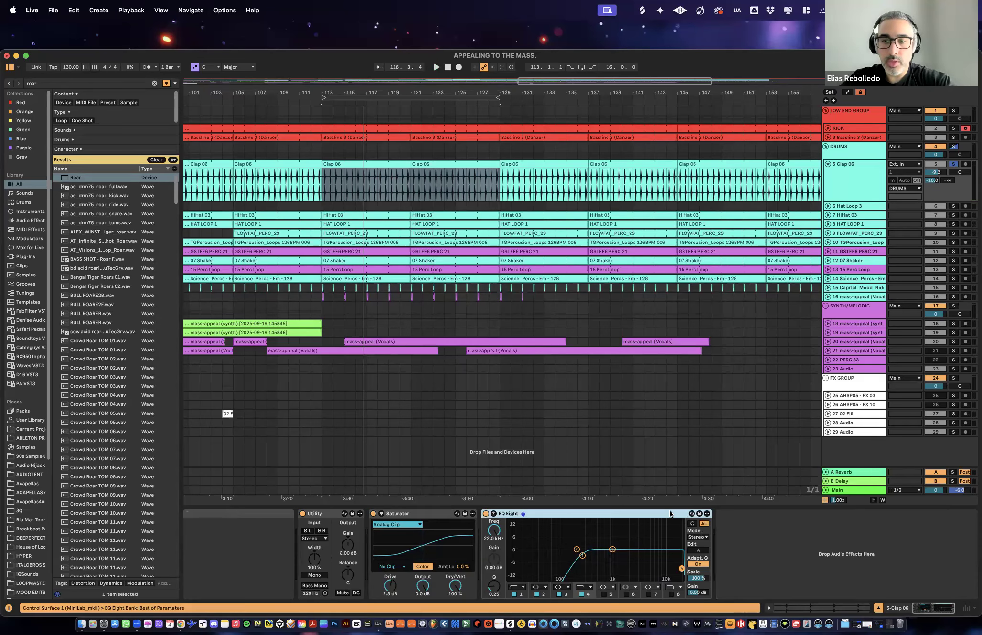
pyautogui.click(583, 594)
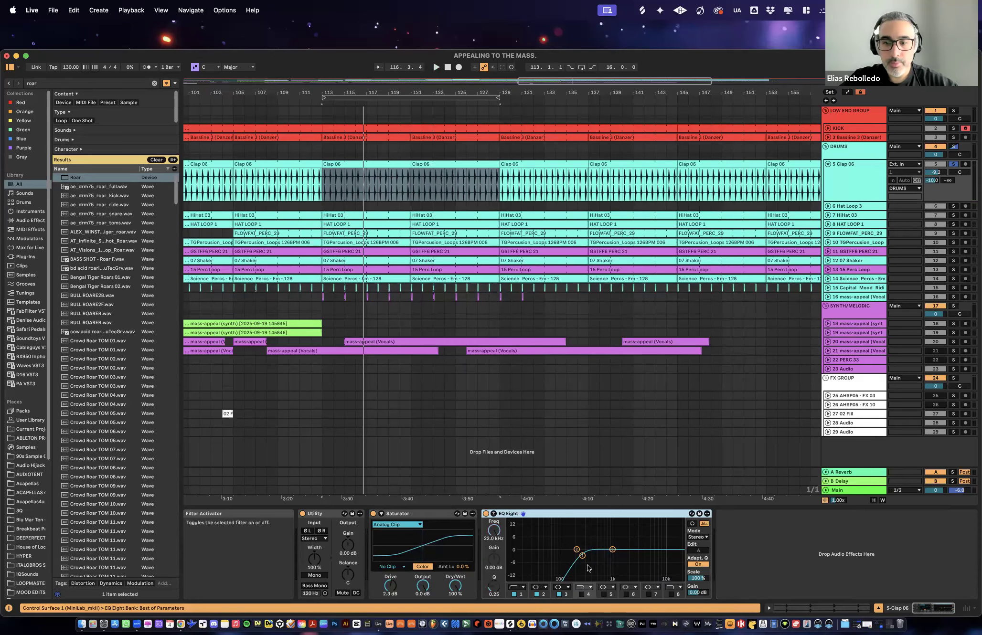
pyautogui.press('space')
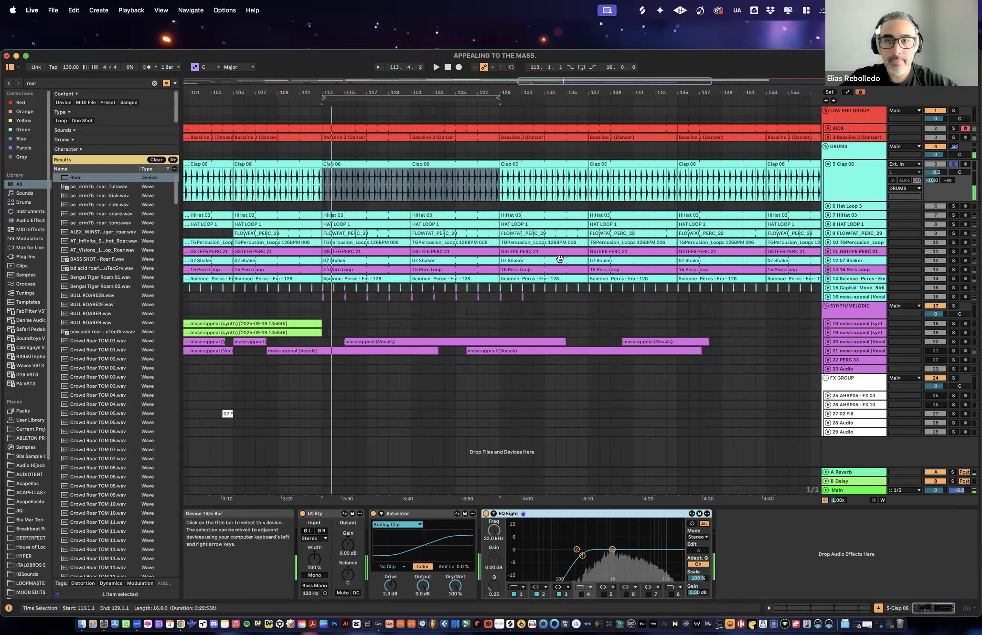
pyautogui.click(827, 164)
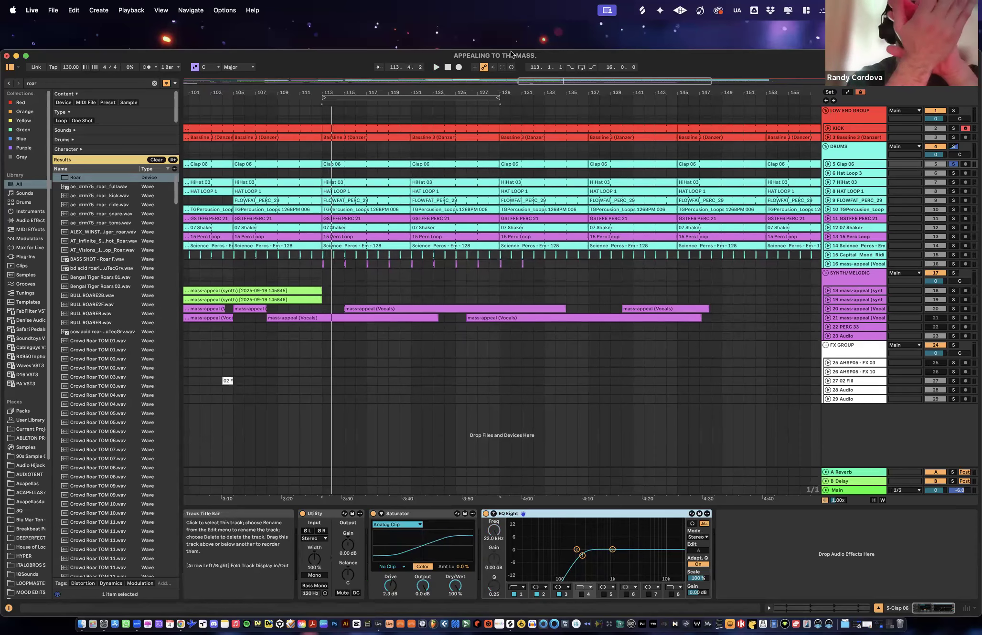
# - Unfold the Hat Loop 3 track, select its clip at bar 73, and play it soloed
pyautogui.moveTo(527, 92); pyautogui.dragTo(535, 92)
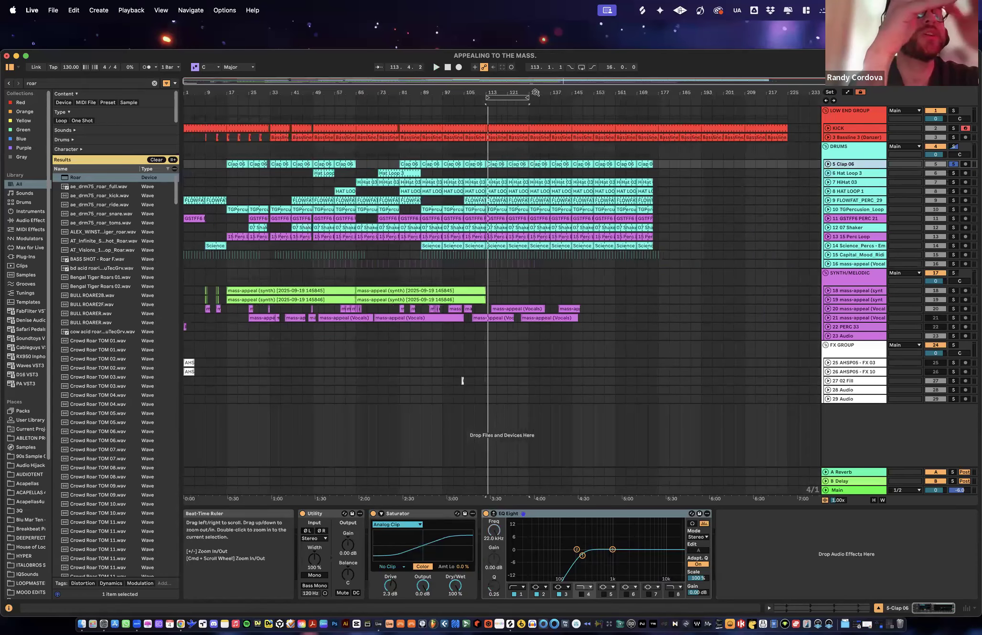
pyautogui.press('XF86AudioLowerVolume')
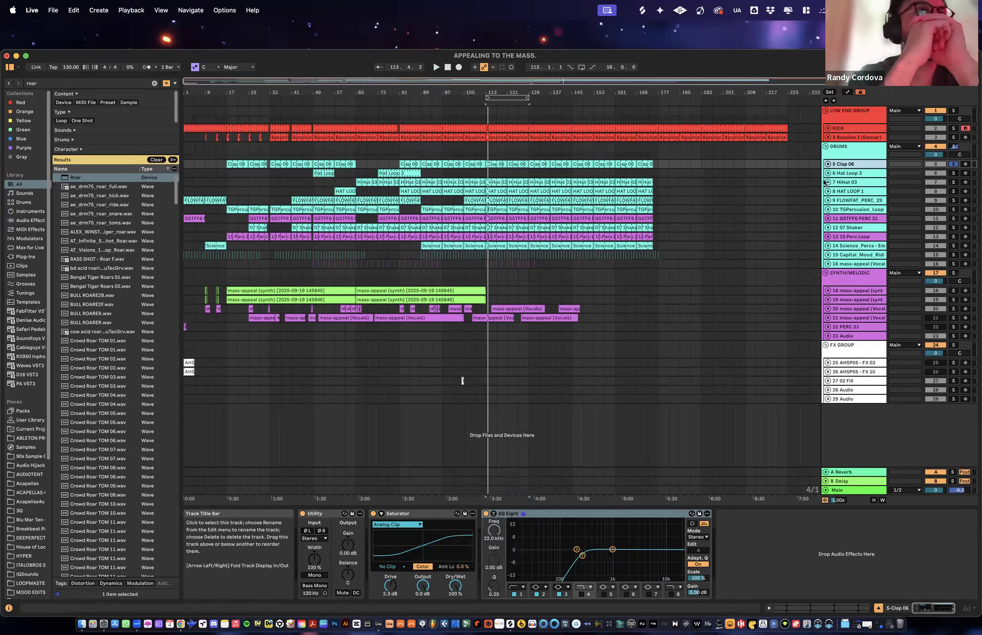
pyautogui.click(853, 173)
pyautogui.click(393, 173)
pyautogui.click(827, 173)
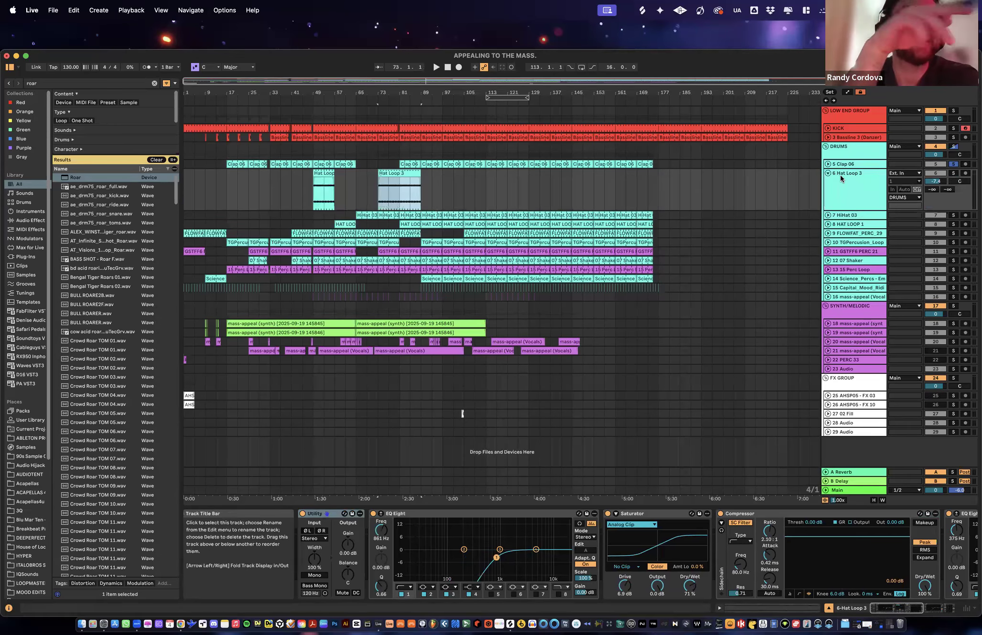
pyautogui.click(398, 174)
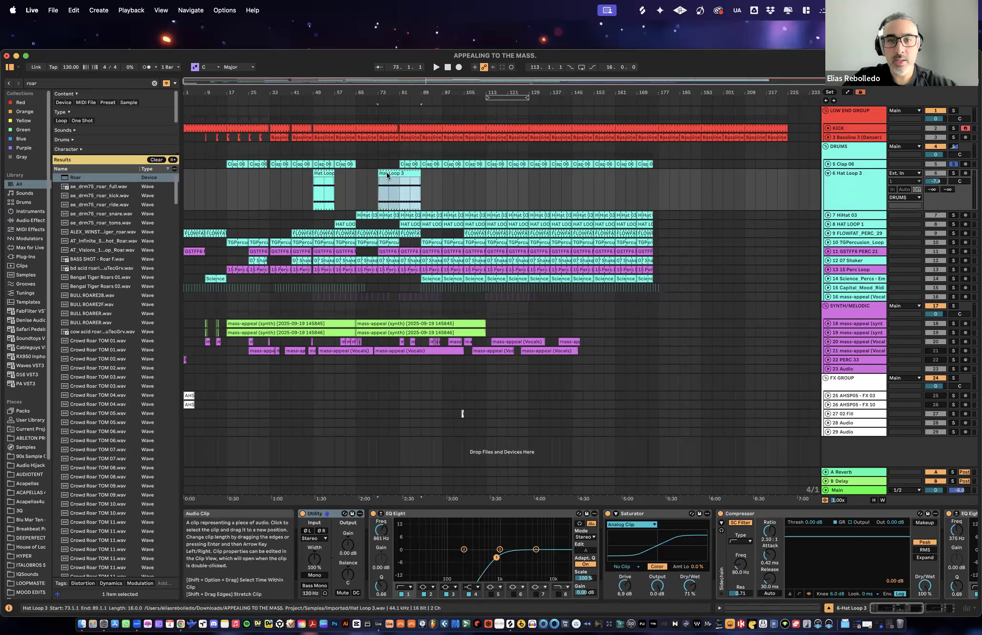
pyautogui.click(953, 173)
pyautogui.press('space')
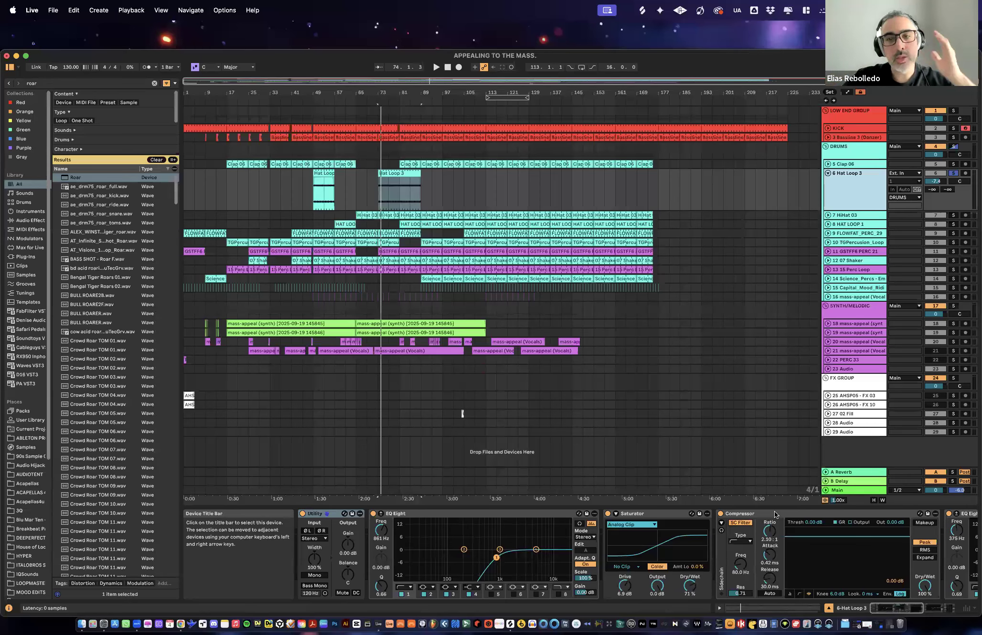
# - Delete the Compressor and the Limiter from the Hat Loop 3 track's device chain
pyautogui.hscroll(5, 693, 550)
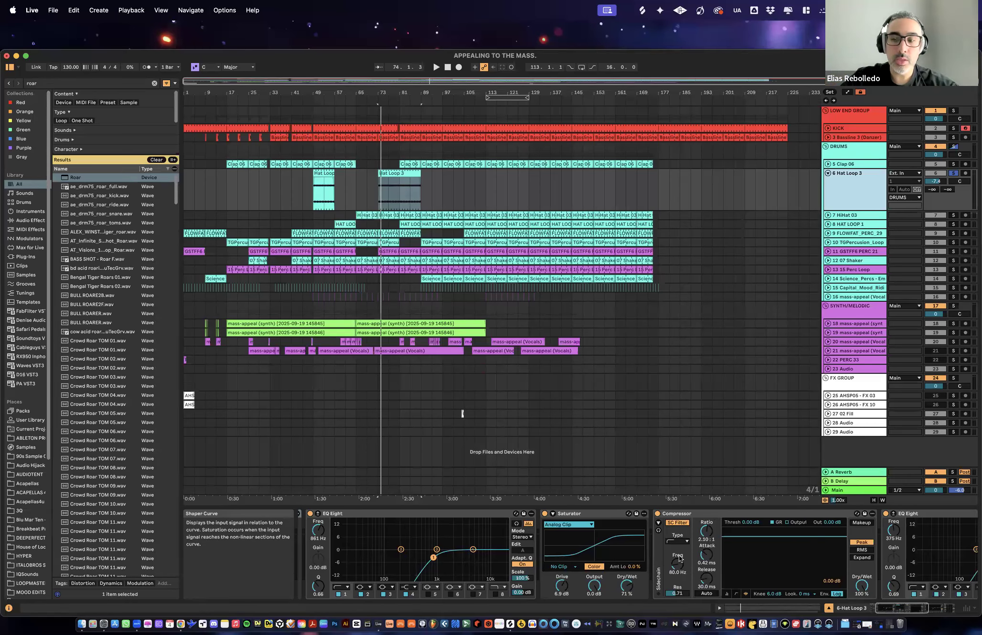
pyautogui.hscroll(1, 607, 550)
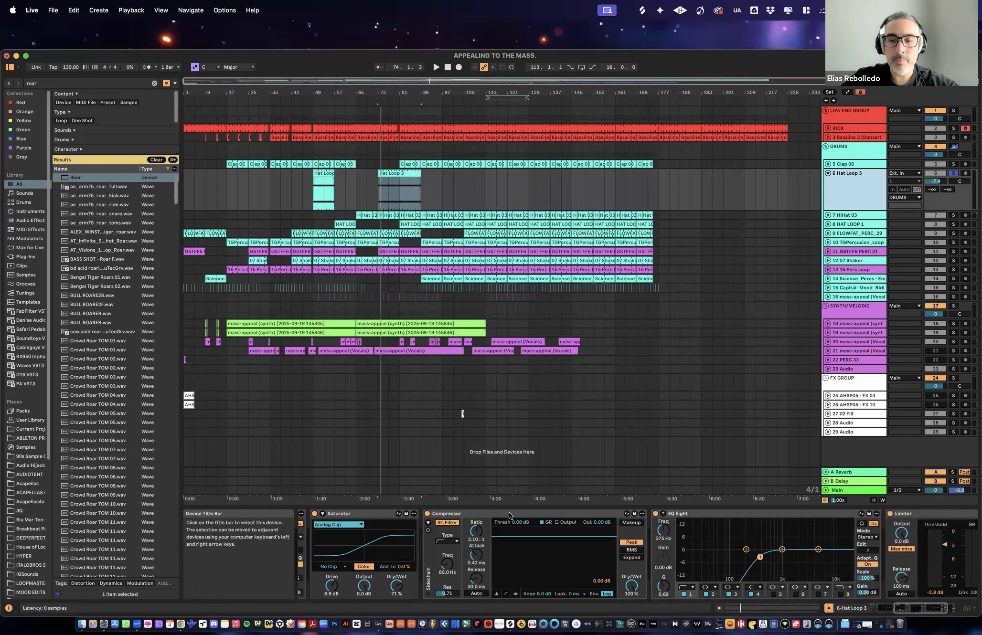
pyautogui.click(478, 514)
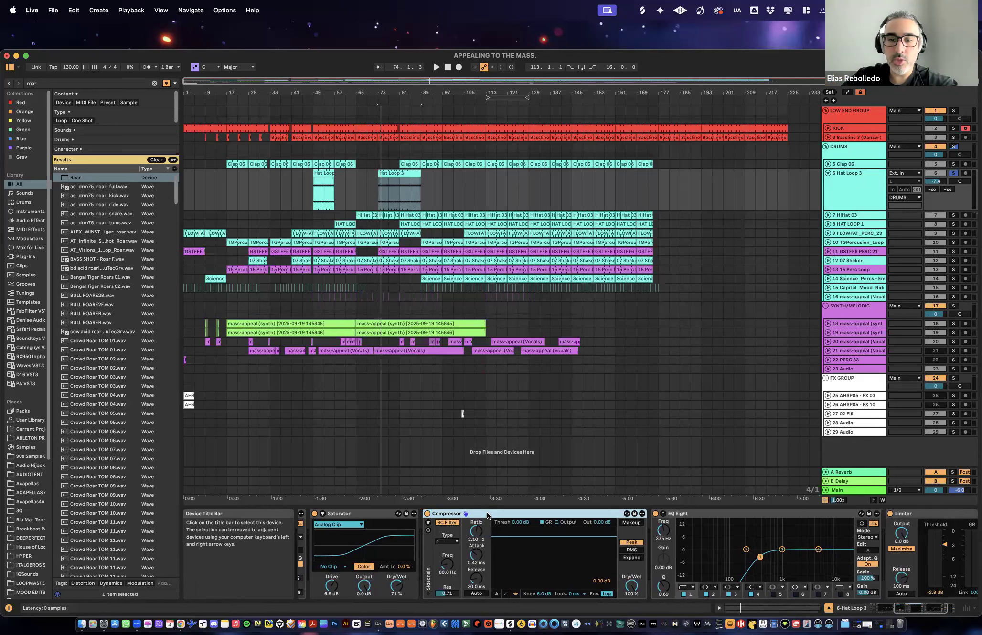
pyautogui.press('Delete')
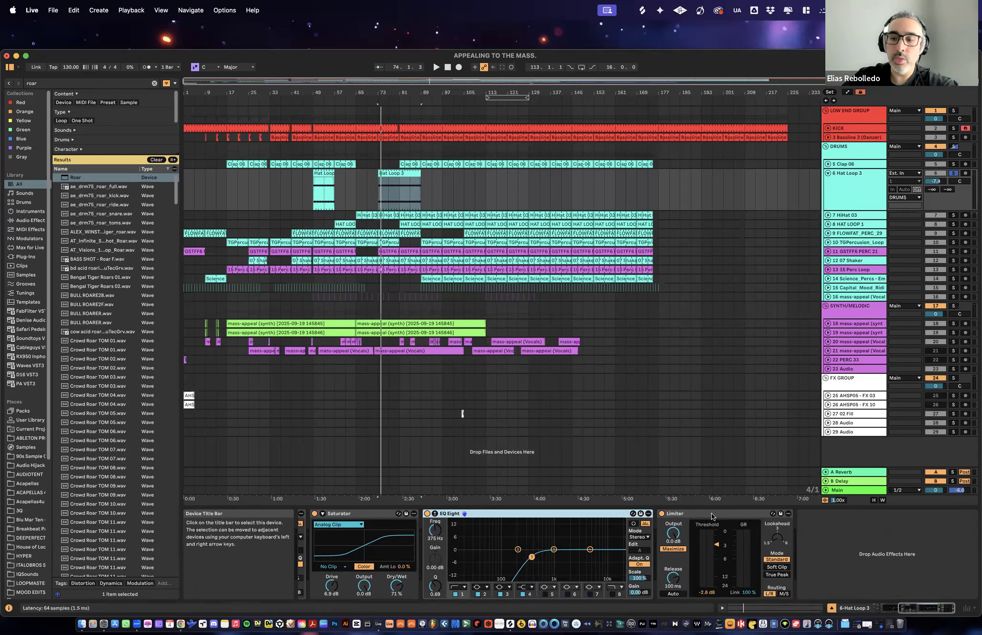
pyautogui.click(711, 513)
pyautogui.press('Delete')
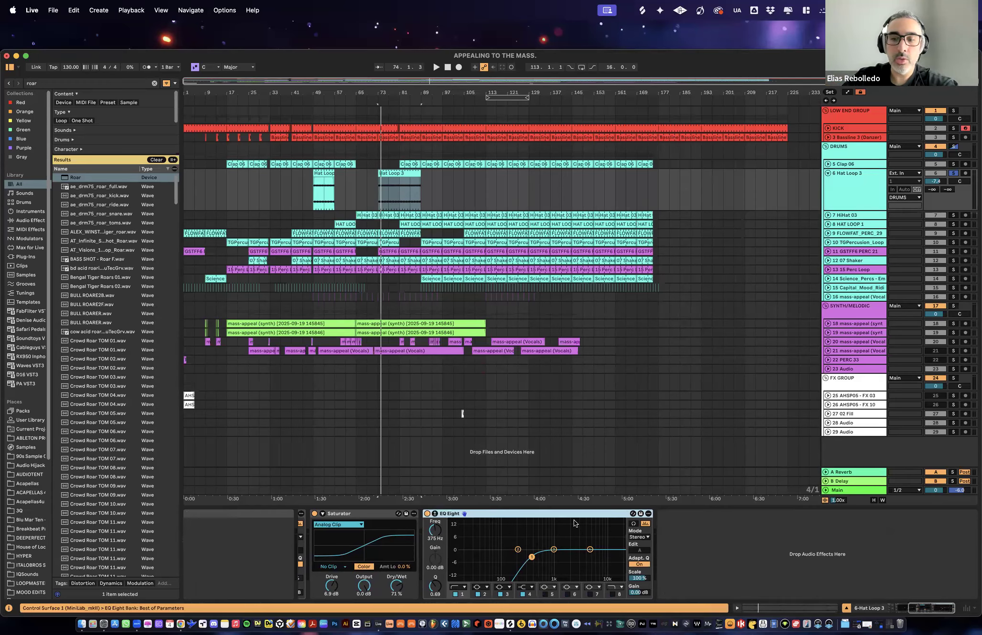
# - Move Hat Loop 3's Saturator between Utility and the first EQ Eight, and delete the second EQ Eight
pyautogui.hscroll(-5, 427, 544)
pyautogui.hscroll(-3, 426, 544)
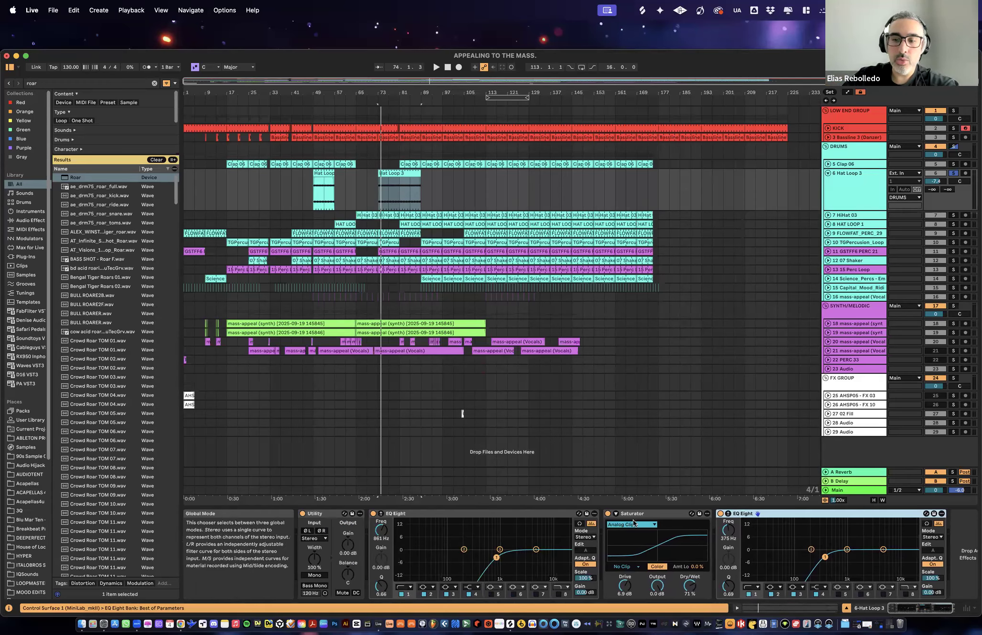
pyautogui.click(653, 515)
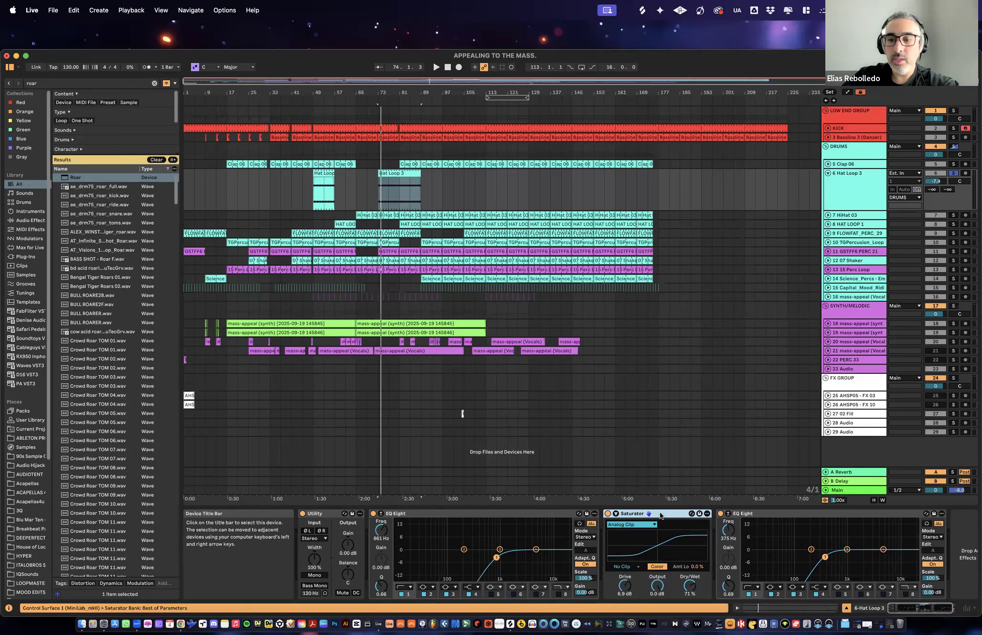
pyautogui.moveTo(668, 514); pyautogui.dragTo(402, 541)
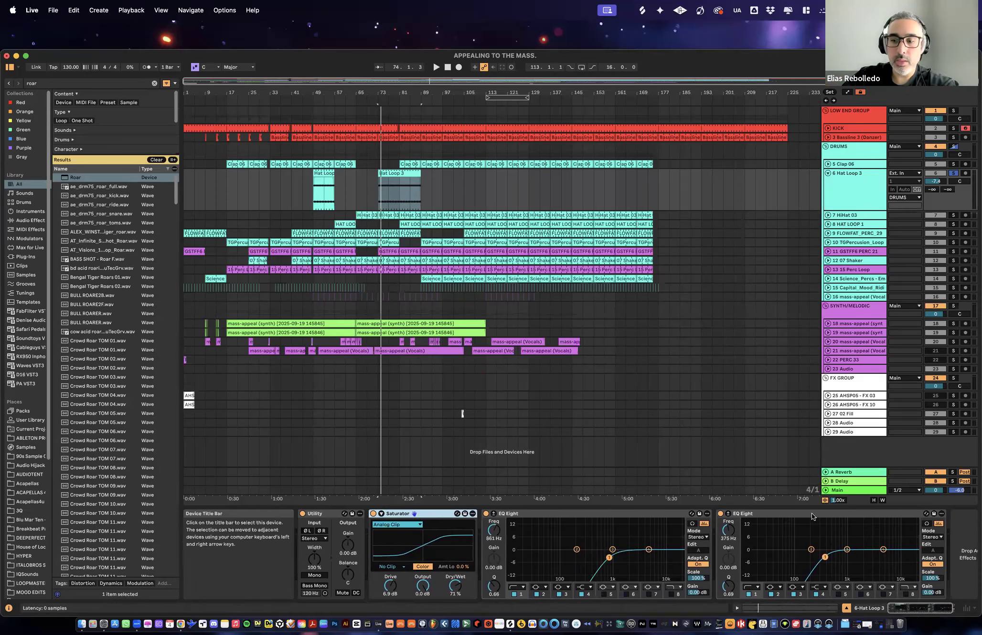
pyautogui.click(760, 514)
pyautogui.press('Delete')
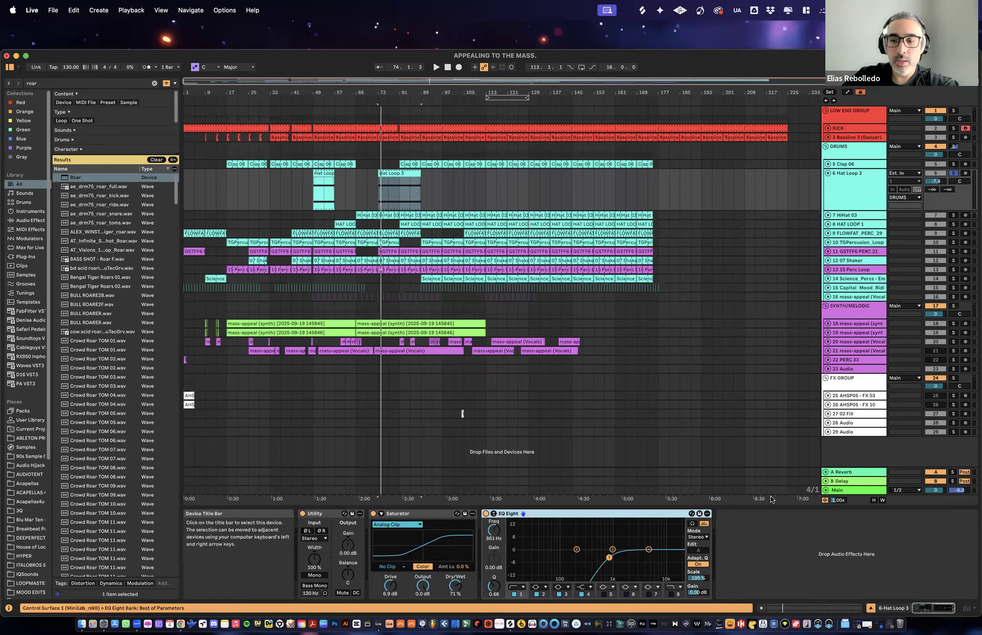
pyautogui.click(849, 192)
pyautogui.press('space')
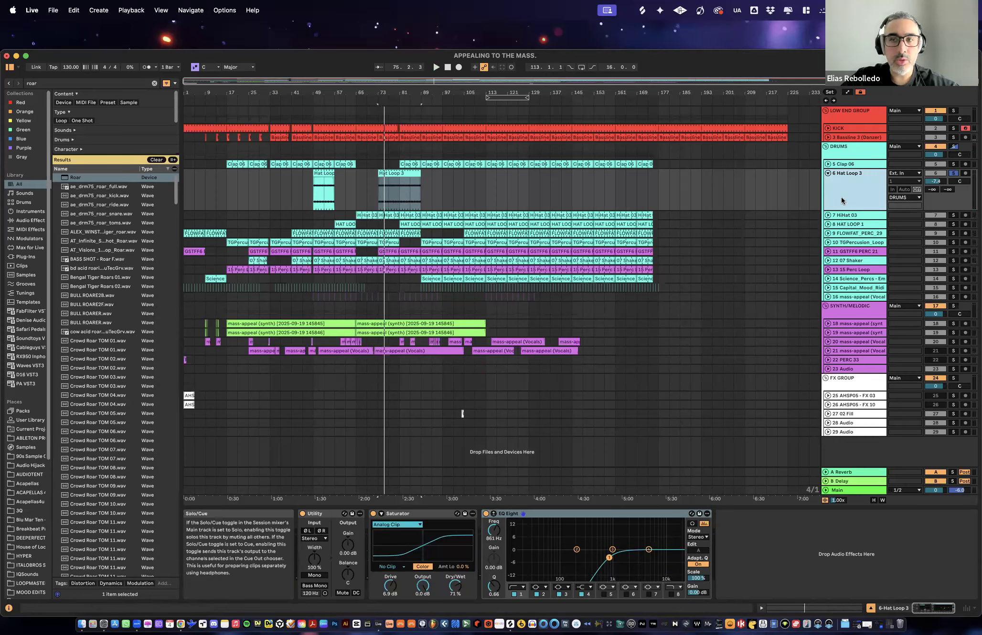
# - Insert the Overdrive device between Saturator and EQ Eight on Hat Loop 3, with its band-pass at about 8.03 kHz
pyautogui.press('super+f')
pyautogui.write('OVERDRI')
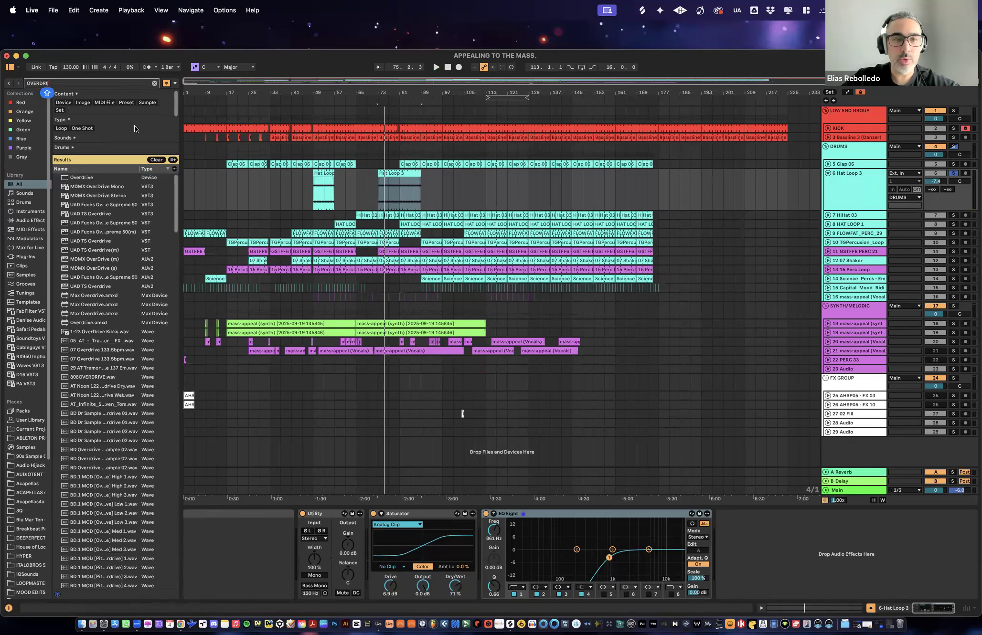
pyautogui.doubleClick(82, 178)
pyautogui.moveTo(535, 531); pyautogui.dragTo(485, 532)
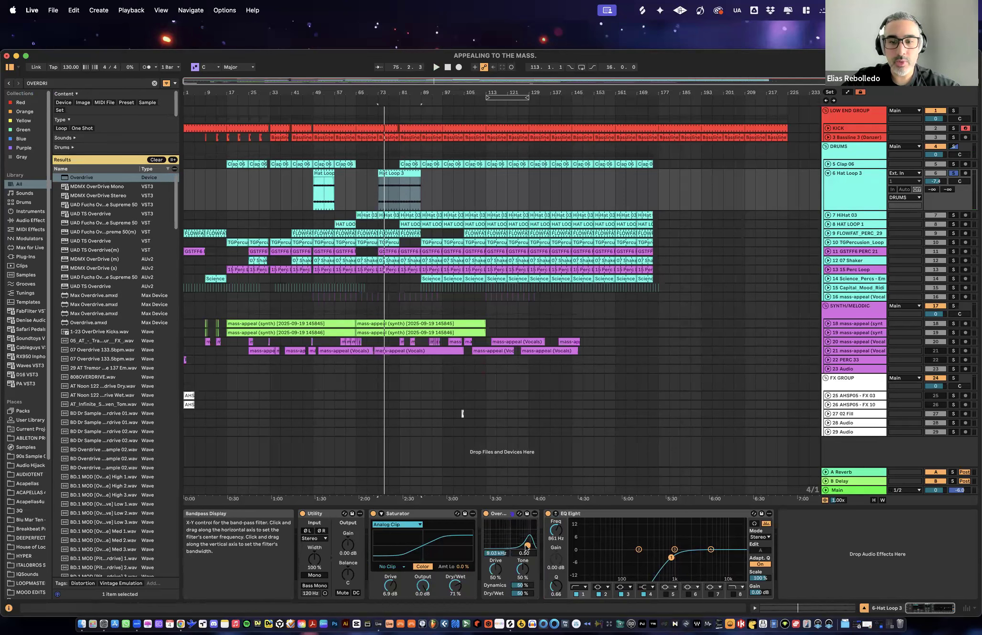
# - Play the hat loop and compare it with Overdrive bypassed and active
pyautogui.press('space')
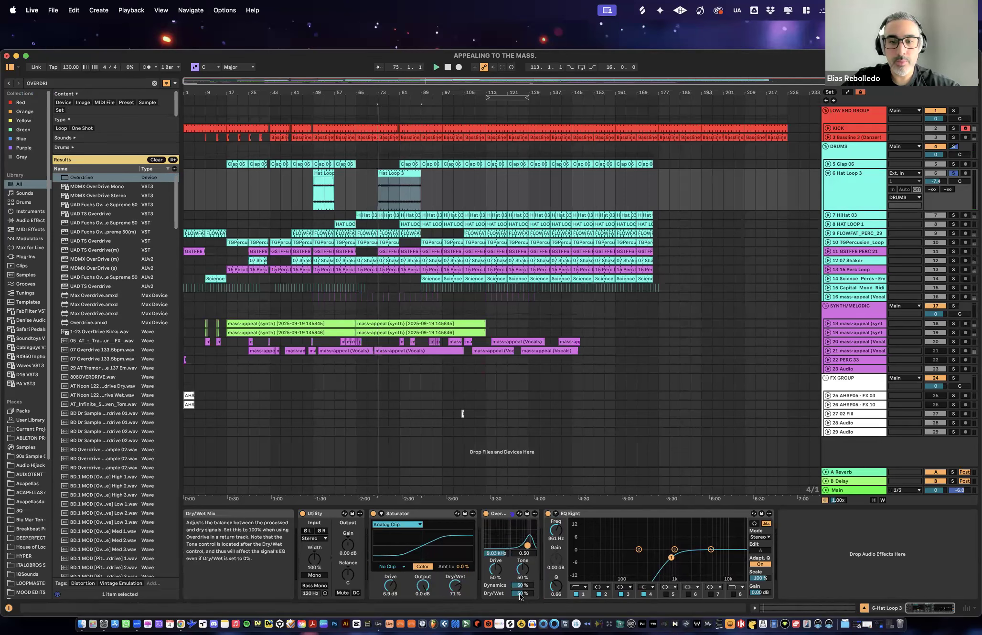
pyautogui.click(486, 514)
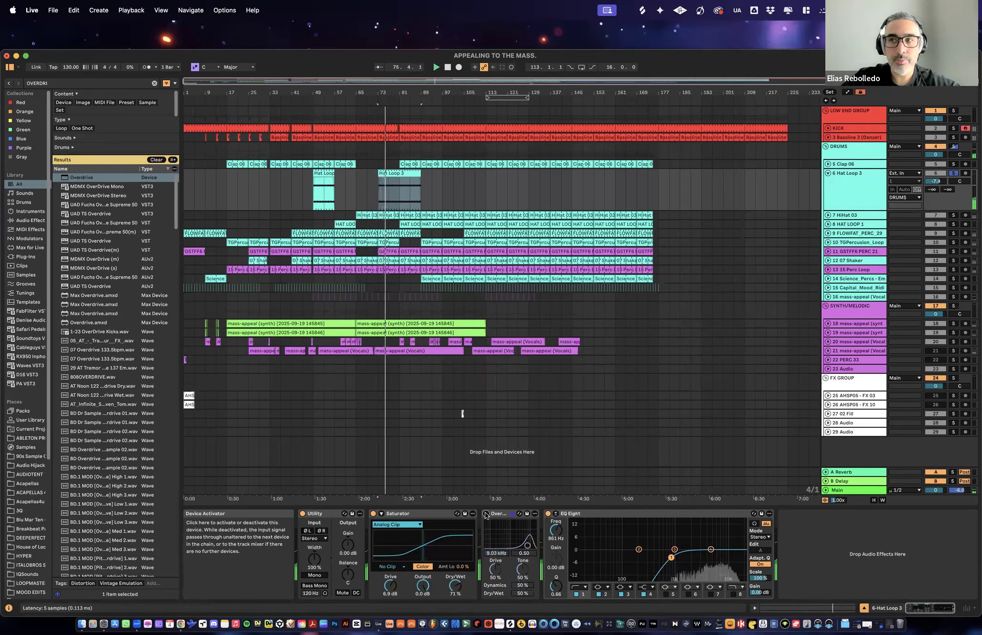
pyautogui.click(486, 514)
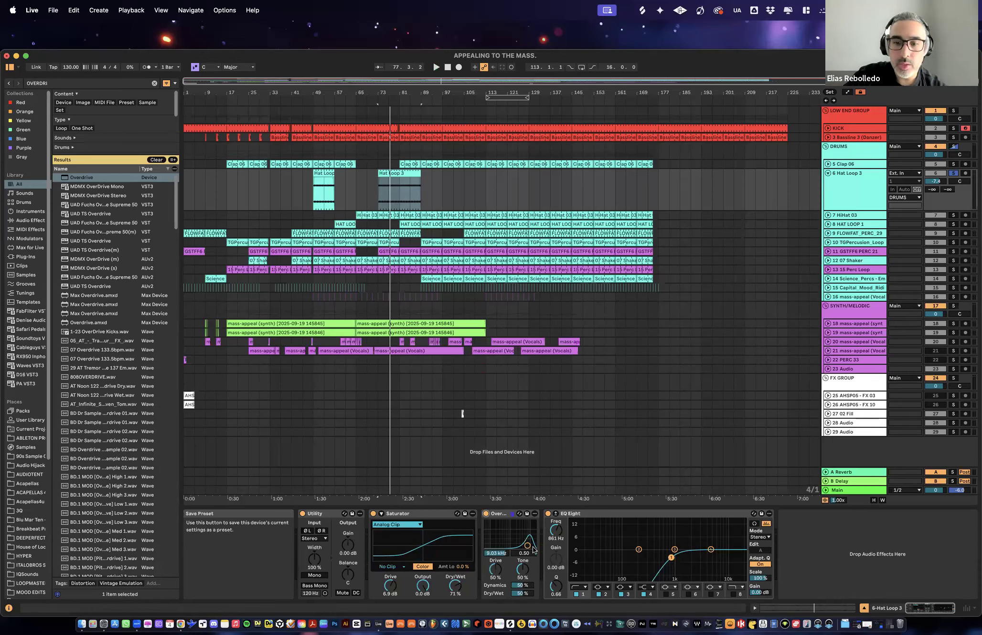
# - Set the Overdrive's band-pass frequency to 11.5 kHz with a bandwidth of 0.50
pyautogui.moveTo(528, 546)
pyautogui.mouseDown()
pyautogui.moveTo(492, 541)
pyautogui.moveTo(522, 543)
pyautogui.mouseUp()
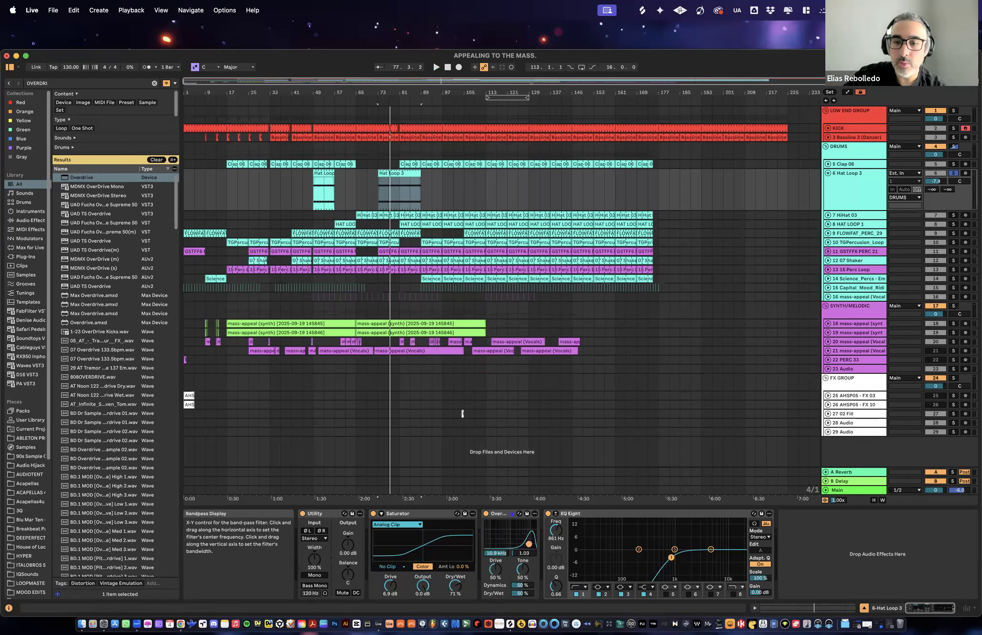
pyautogui.moveTo(529, 545); pyautogui.dragTo(530, 546)
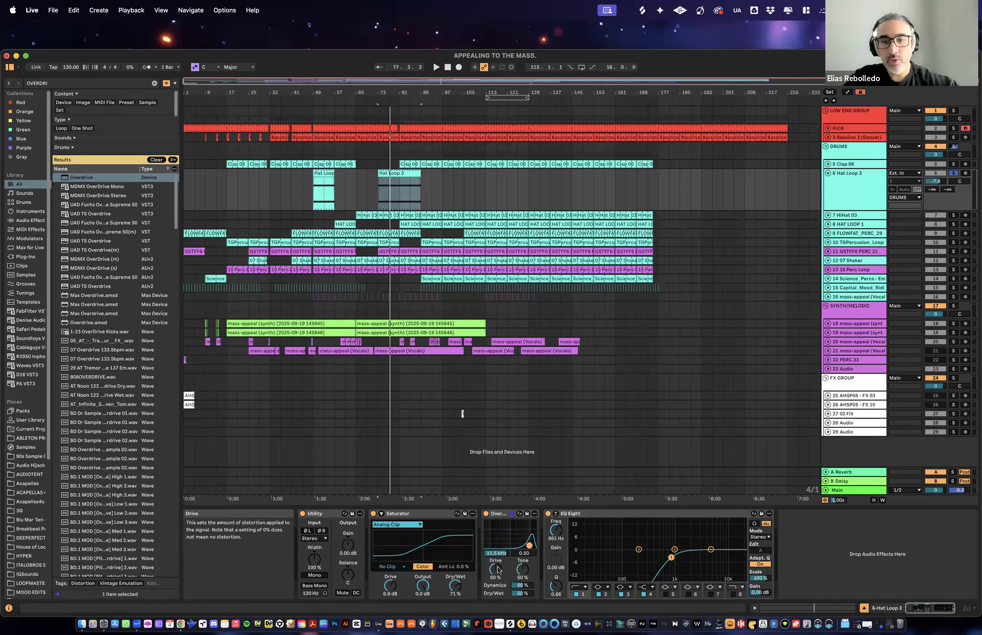
# - Audition the Overdrive with Drive and Tone at 100%, reset both to 50%, and set Dry/Wet to 82%
pyautogui.press('space')
pyautogui.moveTo(496, 572)
pyautogui.mouseDown()
pyautogui.moveTo(497, 548)
pyautogui.moveTo(523, 549)
pyautogui.mouseUp()
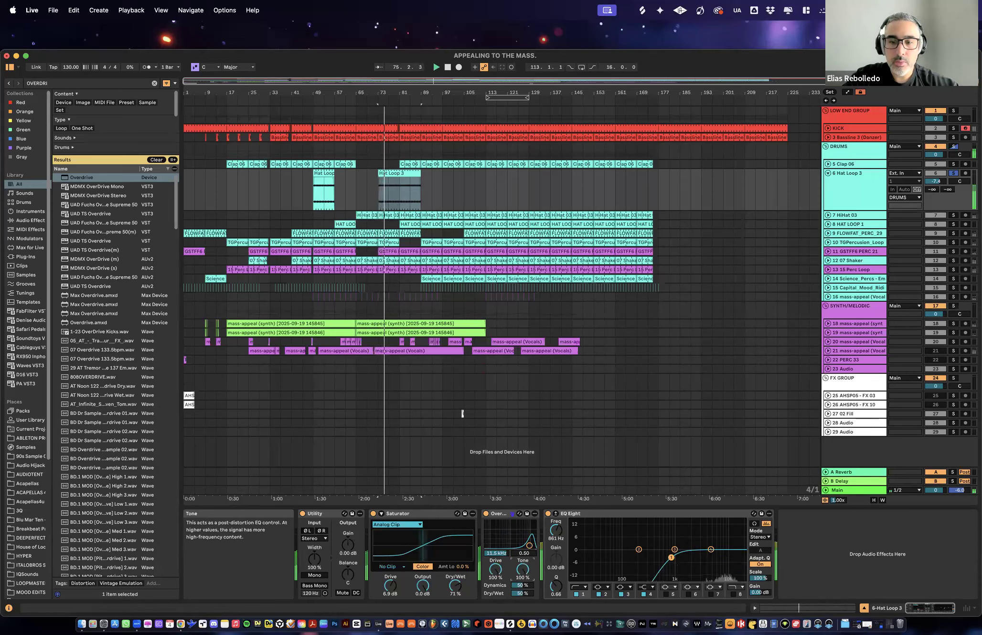
pyautogui.moveTo(522, 585)
pyautogui.mouseDown()
pyautogui.moveTo(521, 606)
pyautogui.moveTo(522, 585)
pyautogui.mouseUp()
pyautogui.click(496, 569)
pyautogui.doubleClick(495, 569)
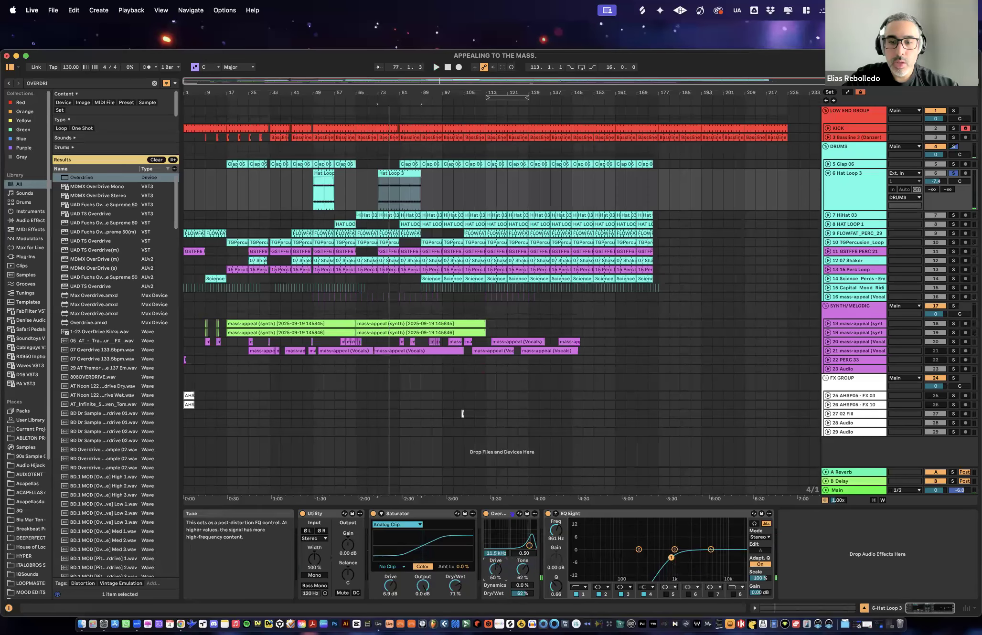
# - Set the hat Overdrive to 50% Dynamics, 10.9 kHz and 35% Dry/Wet during playback, and unsolo and collapse Hat Loop 3
pyautogui.doubleClick(521, 585)
pyautogui.moveTo(530, 546); pyautogui.dragTo(529, 546)
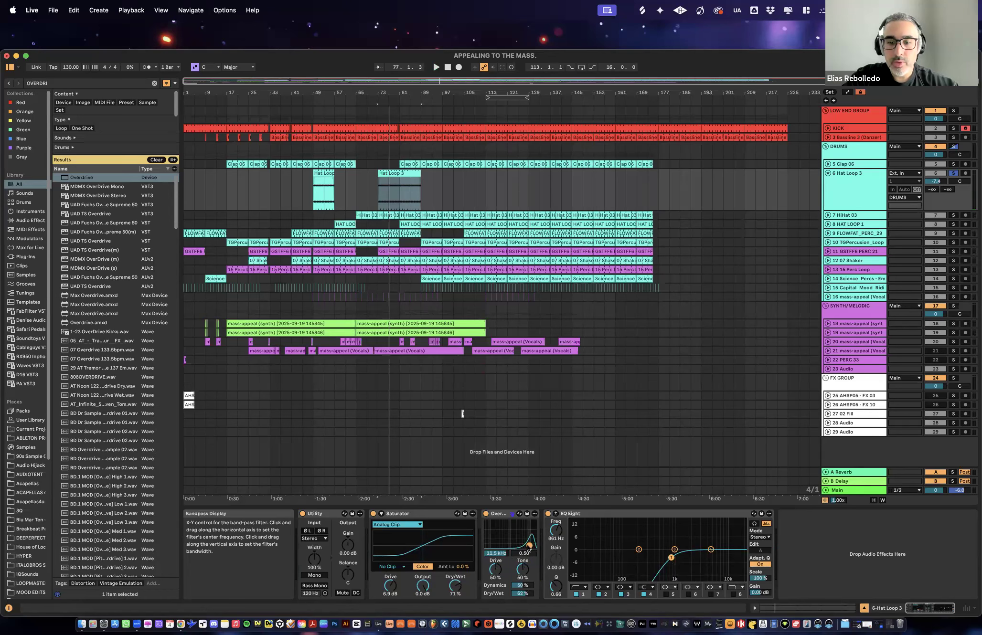
pyautogui.moveTo(525, 597); pyautogui.dragTo(526, 631)
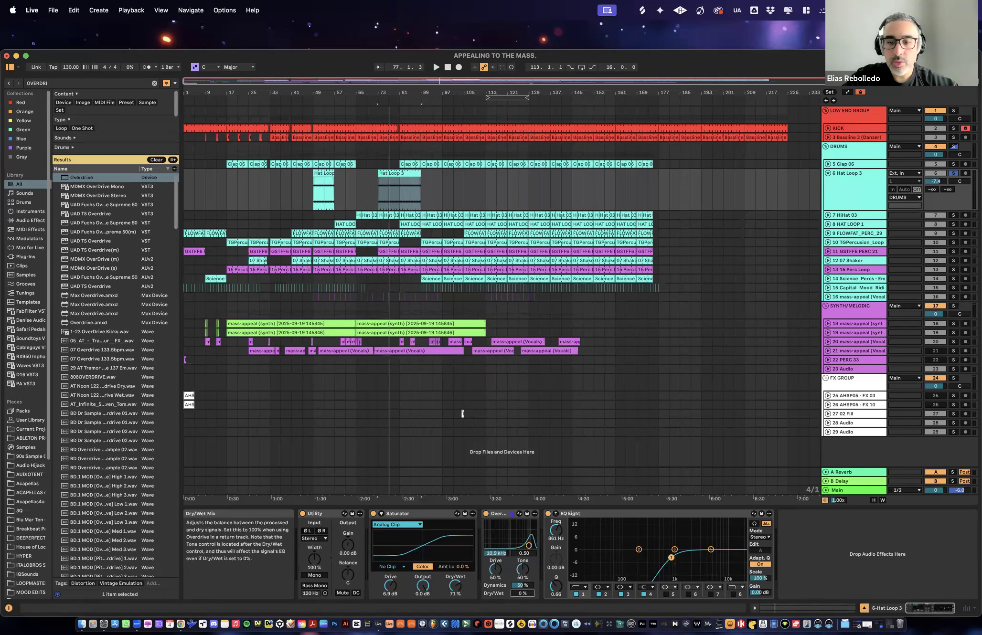
pyautogui.press('space')
pyautogui.moveTo(526, 597); pyautogui.dragTo(526, 578)
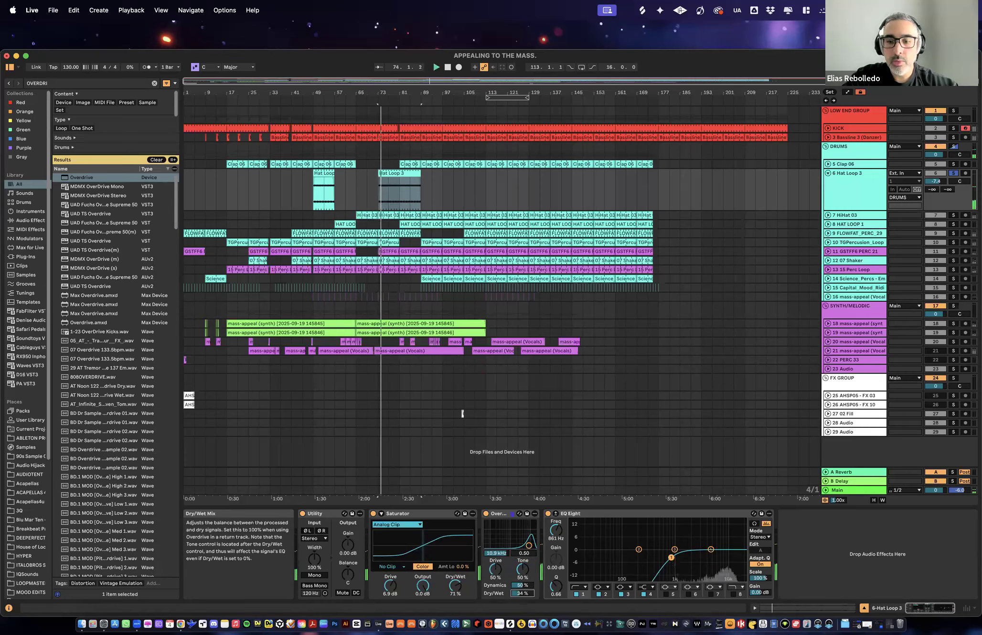
pyautogui.click(954, 173)
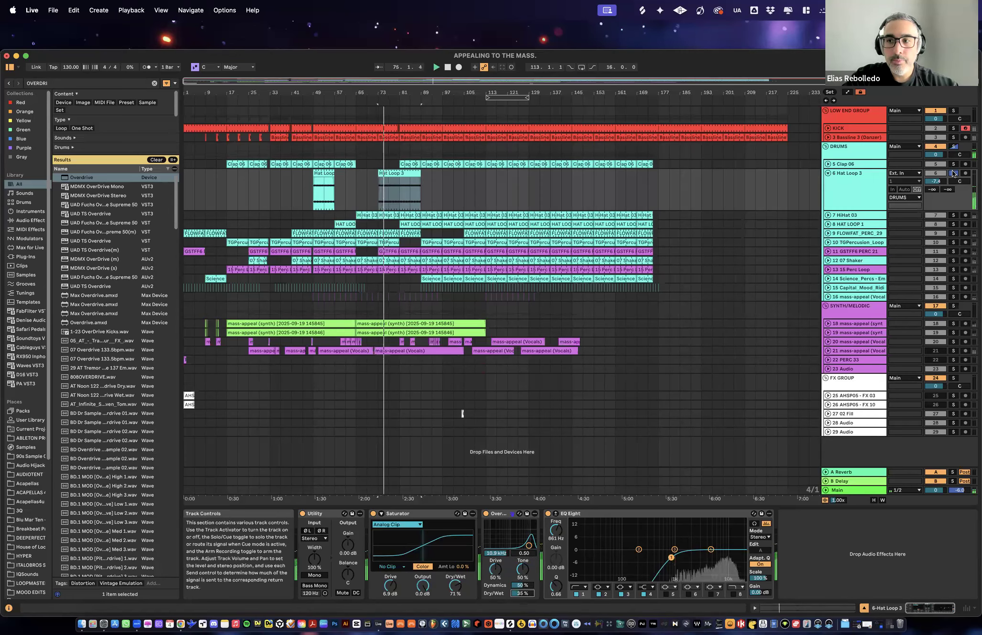
pyautogui.click(828, 174)
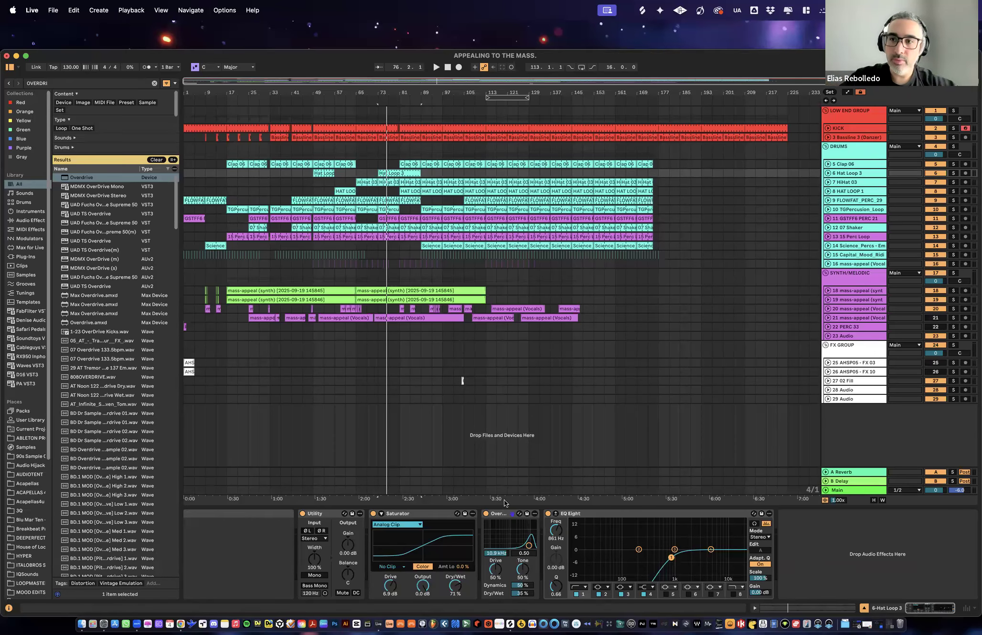
# - Copy the Overdrive from Hat Loop 3 to the end of the Bassline 3 device chain
pyautogui.click(499, 517)
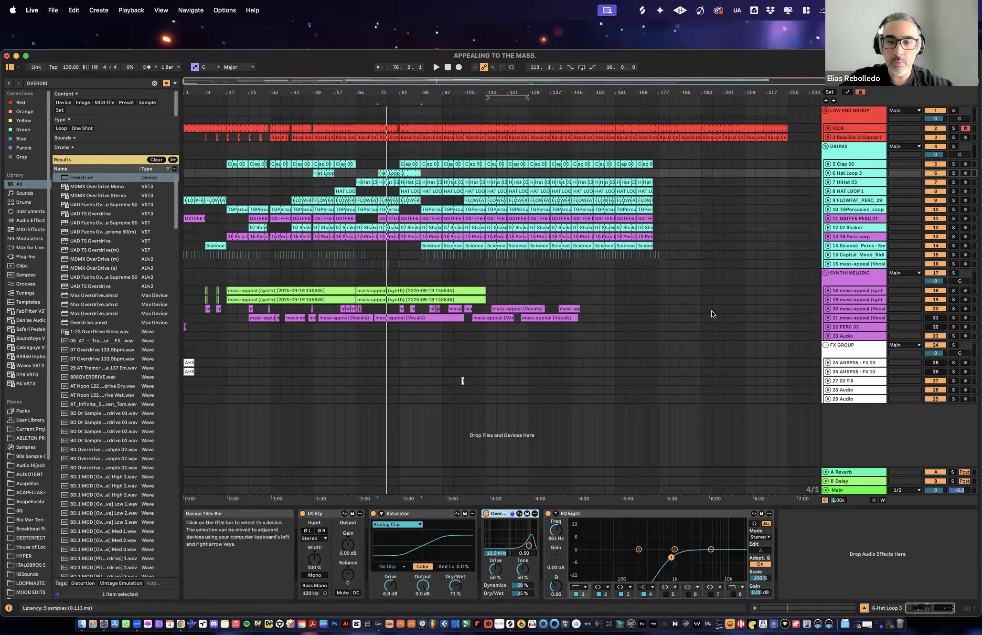
pyautogui.click(846, 137)
pyautogui.hscroll(5, 936, 553)
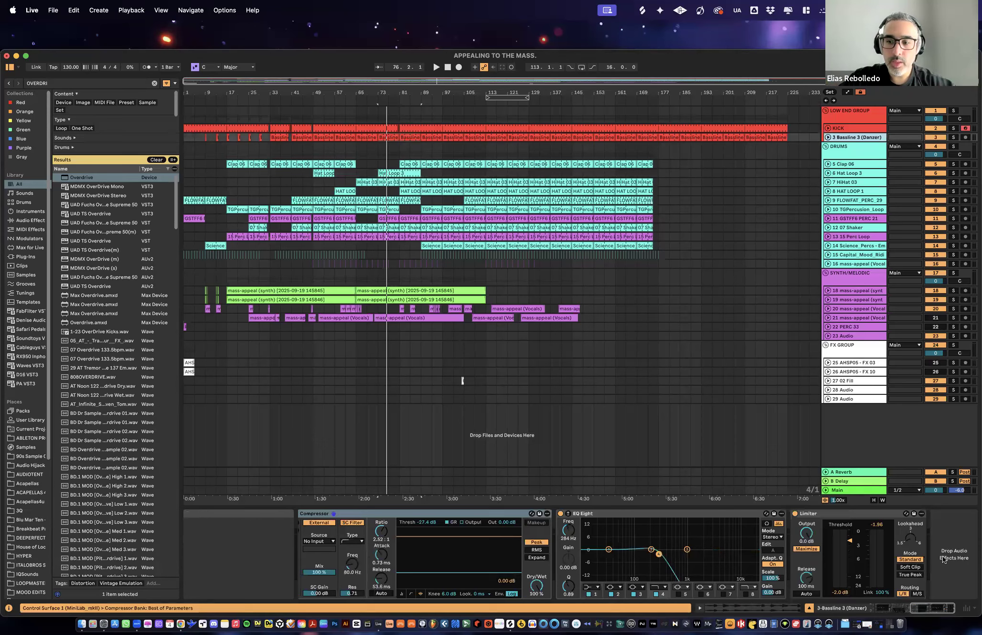
pyautogui.press('super+v')
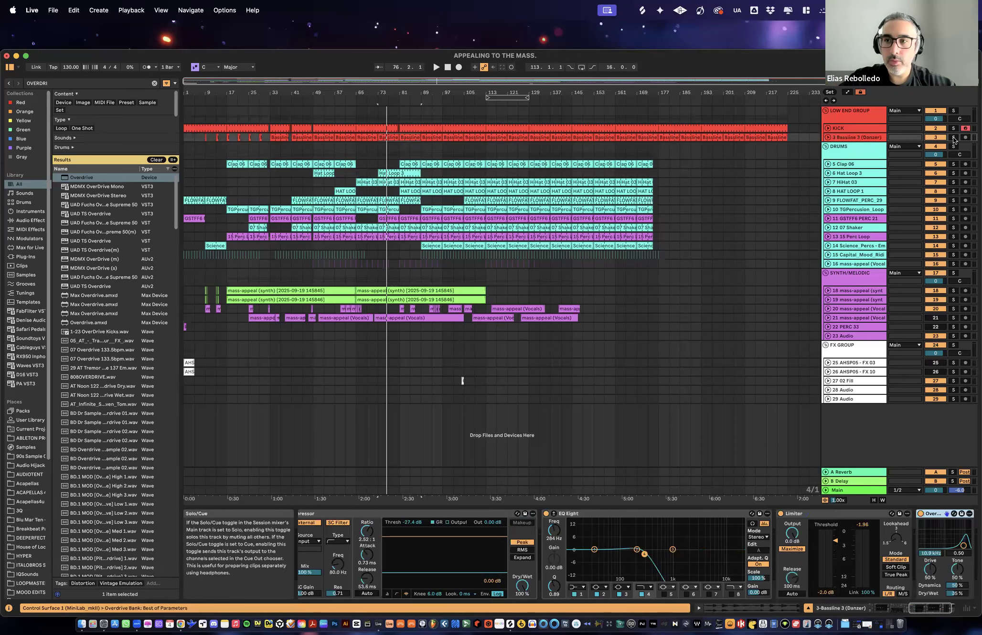
# - Play the soloed bassline and compare it with Overdrive bypassed and active
pyautogui.click(919, 513)
pyautogui.press('space')
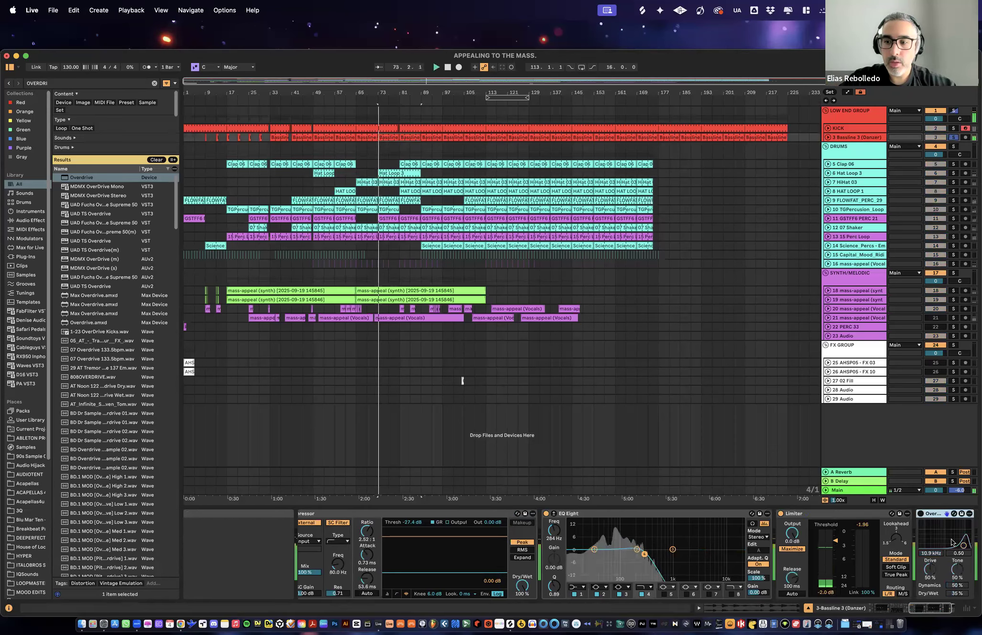
pyautogui.click(920, 515)
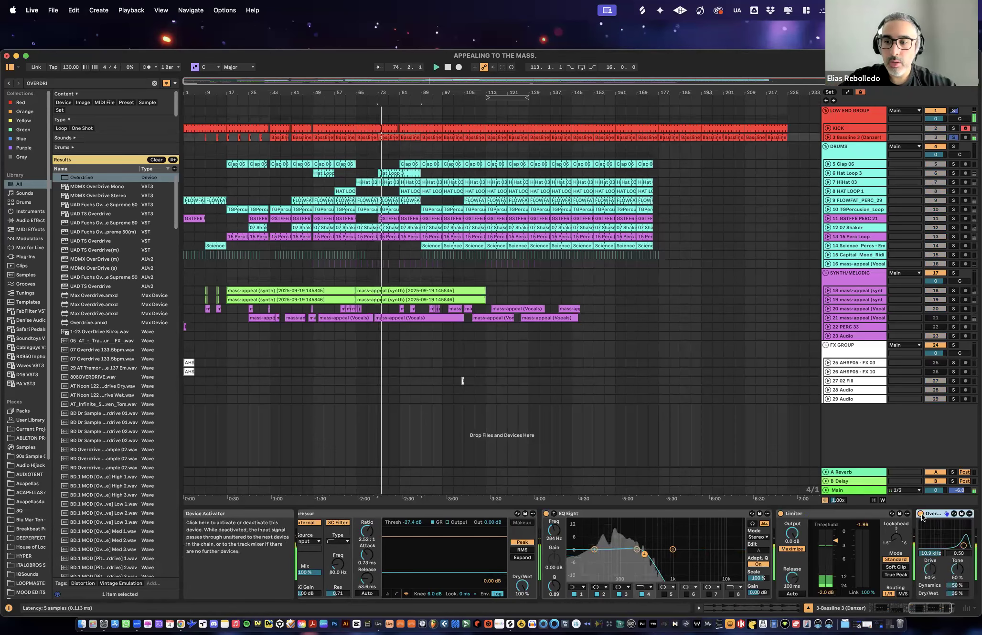
pyautogui.press('space')
# - Set the bass Overdrive's band-pass to 1.44 kHz with a bandwidth of 5.99 and its Drive to 91% during playback
pyautogui.moveTo(963, 545); pyautogui.dragTo(946, 529)
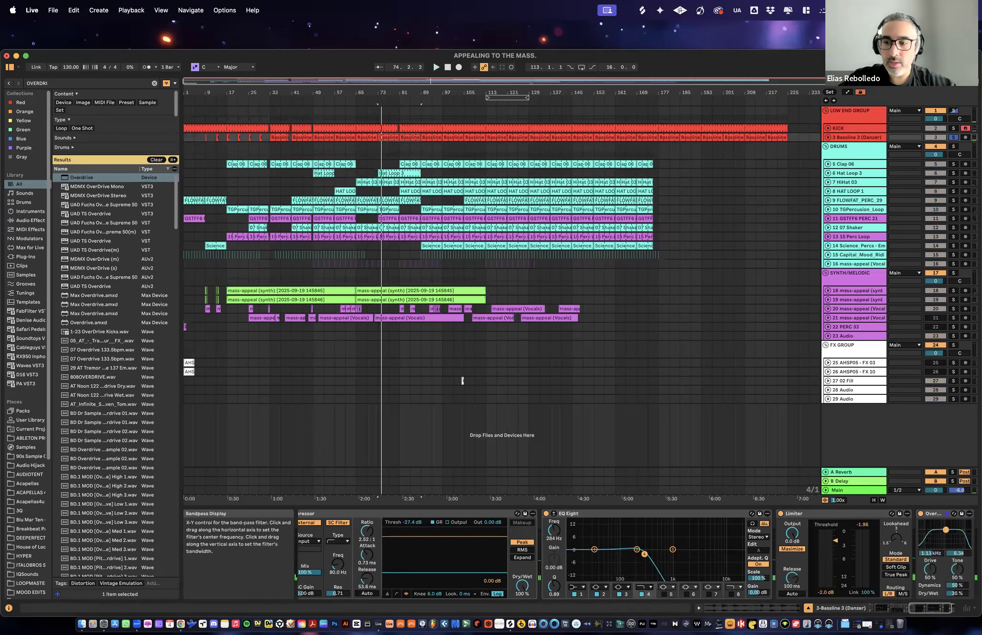
pyautogui.press('space')
pyautogui.moveTo(935, 569); pyautogui.dragTo(935, 552)
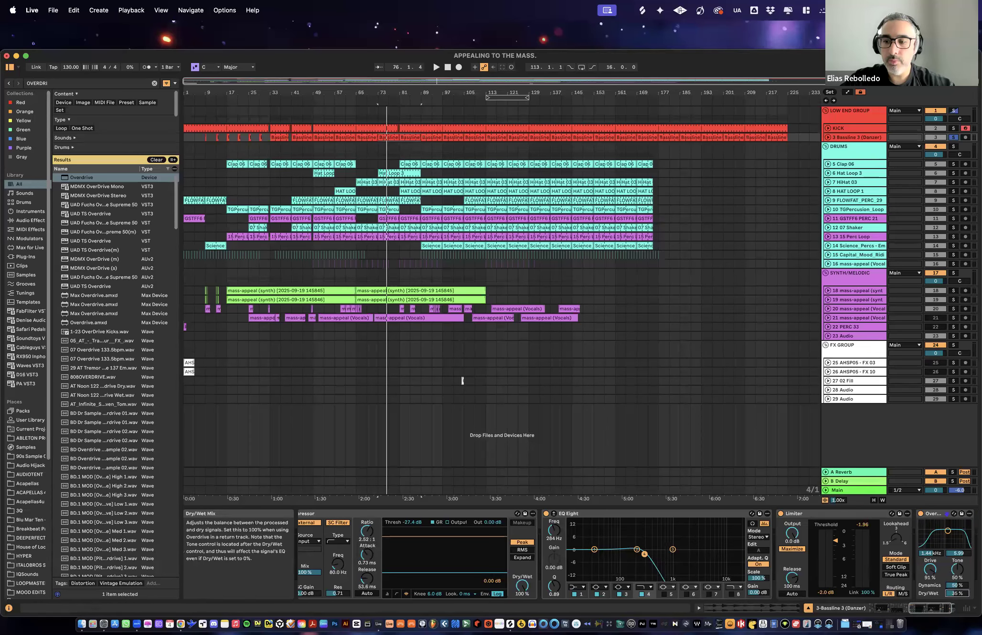
# - Audition the bass Overdrive with 94% Drive, raising Dry/Wet from 0% to 23% and moving the band-pass to 11.5 kHz with bandwidth 1.56
pyautogui.press('space')
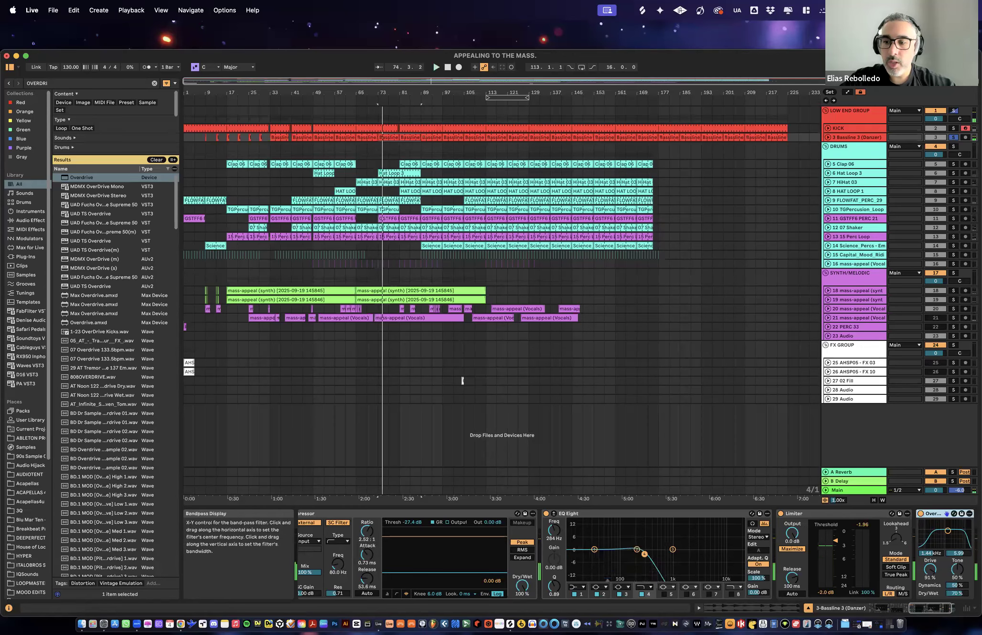
pyautogui.moveTo(955, 540); pyautogui.dragTo(955, 550)
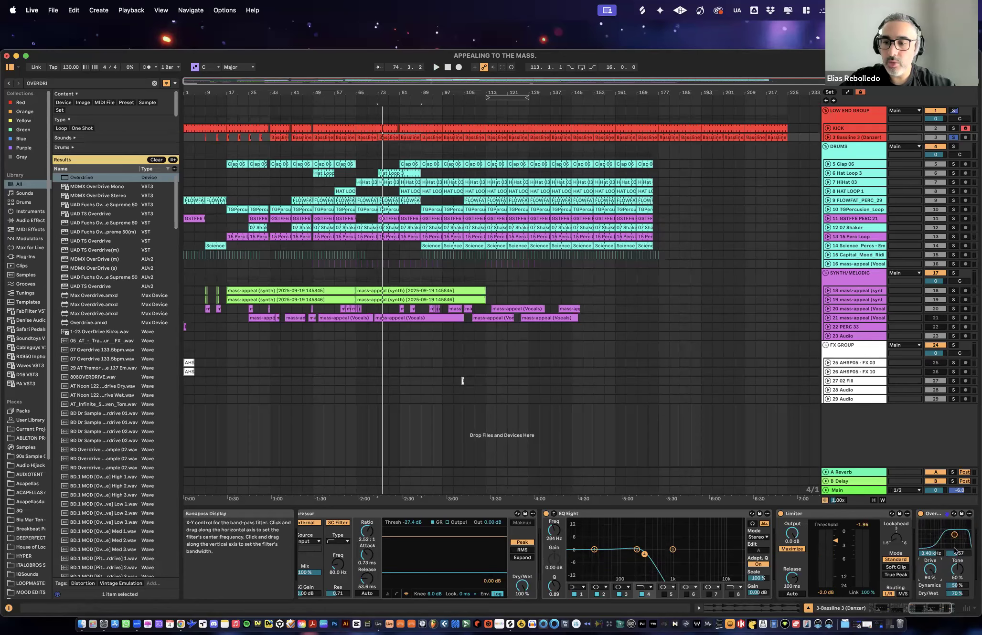
pyautogui.moveTo(960, 594); pyautogui.dragTo(960, 619)
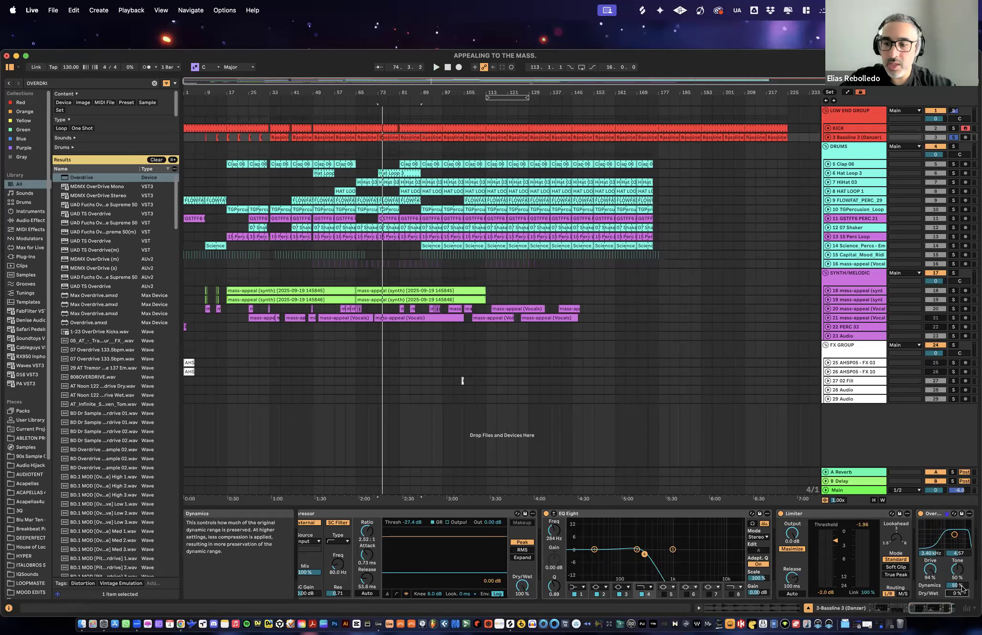
pyautogui.press('space')
pyautogui.moveTo(958, 593); pyautogui.dragTo(960, 592)
pyautogui.moveTo(955, 535)
pyautogui.mouseDown()
pyautogui.moveTo(965, 532)
pyautogui.moveTo(966, 542)
pyautogui.mouseUp()
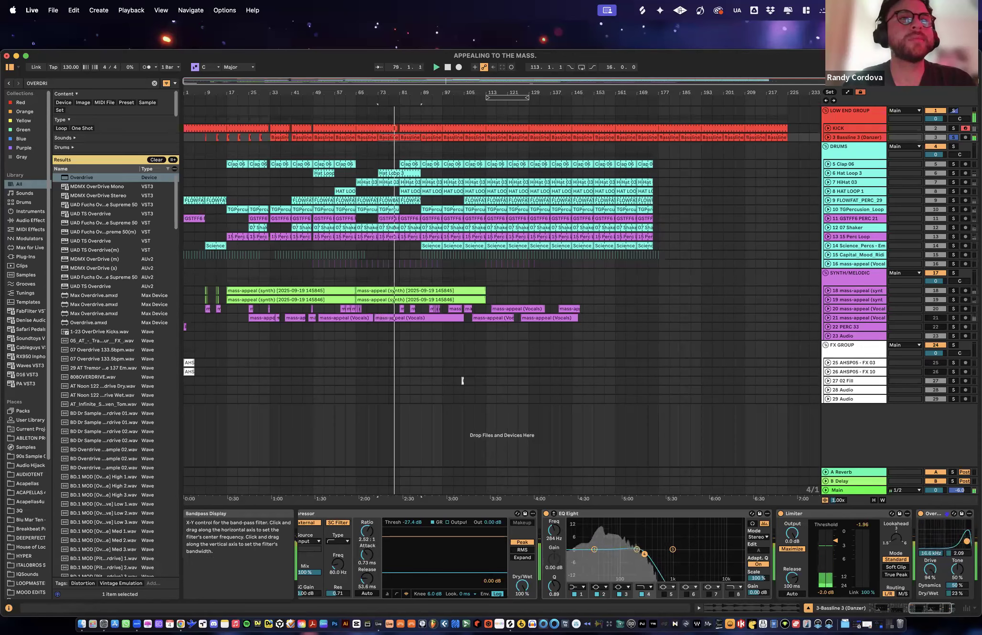
# - Replace the Overdrive on Bassline 3 with an Erosion device at the end of the chain
pyautogui.click(935, 514)
pyautogui.press('Delete')
pyautogui.press('super+f')
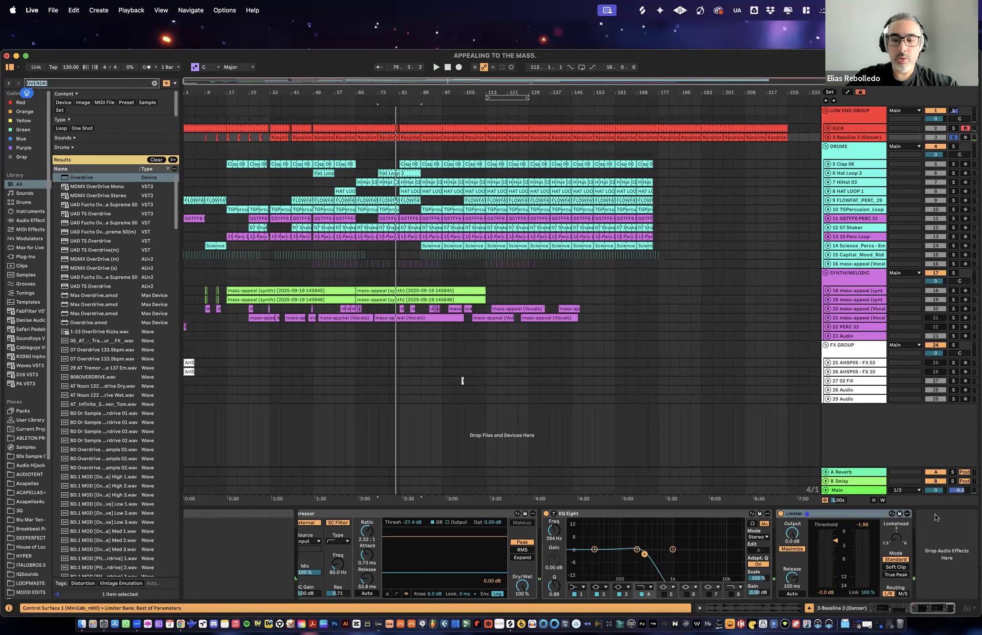
pyautogui.write('O')
pyautogui.write('ROSION')
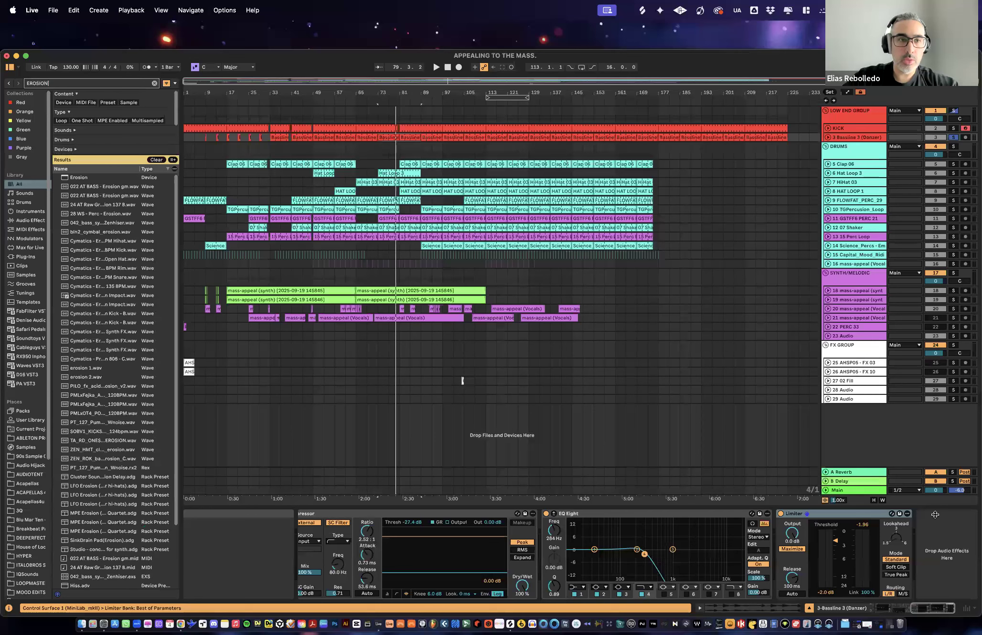
pyautogui.press('Down')
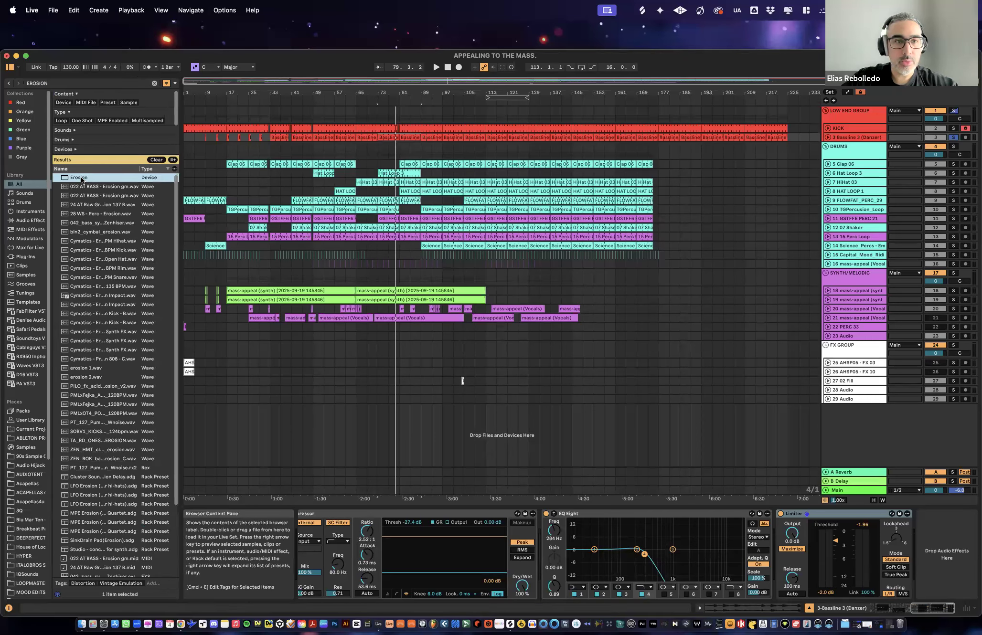
pyautogui.press('Return')
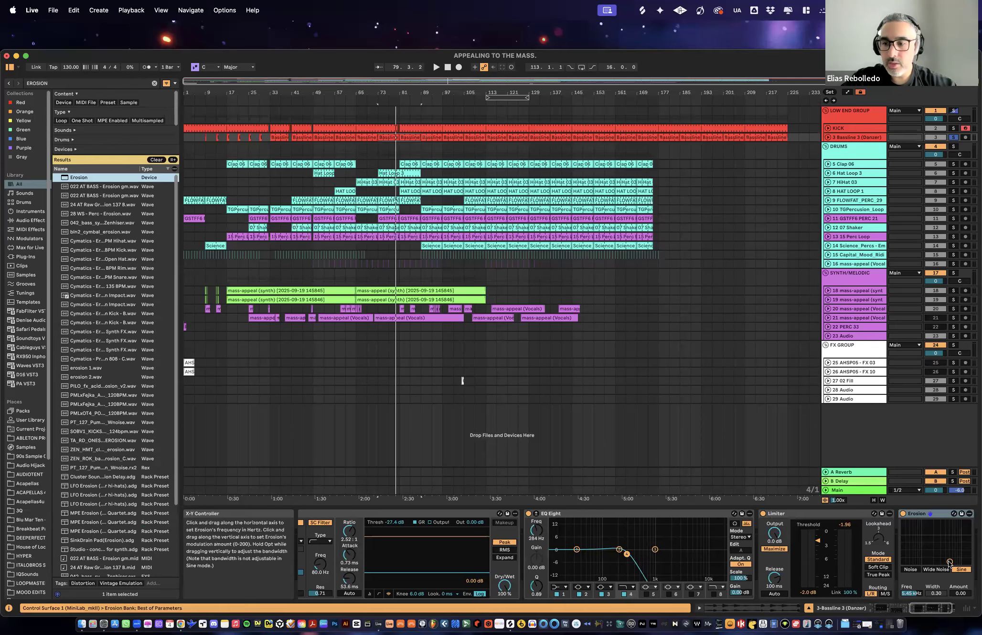
# - Switch Erosion to Noise mode during playback and set its frequency to 7.94 kHz with an Amount of 8.25
pyautogui.press('space')
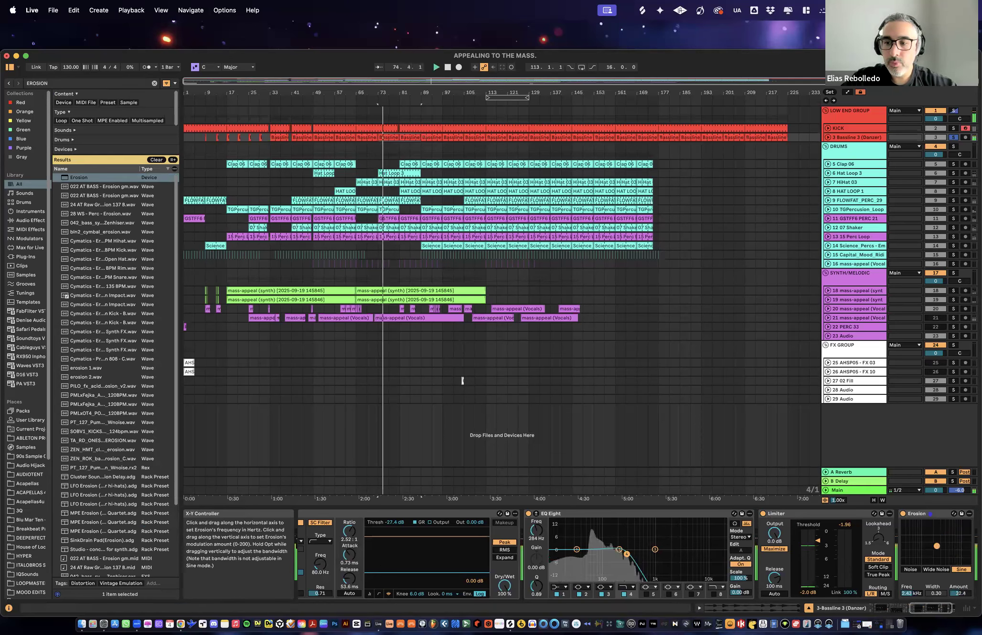
pyautogui.click(910, 570)
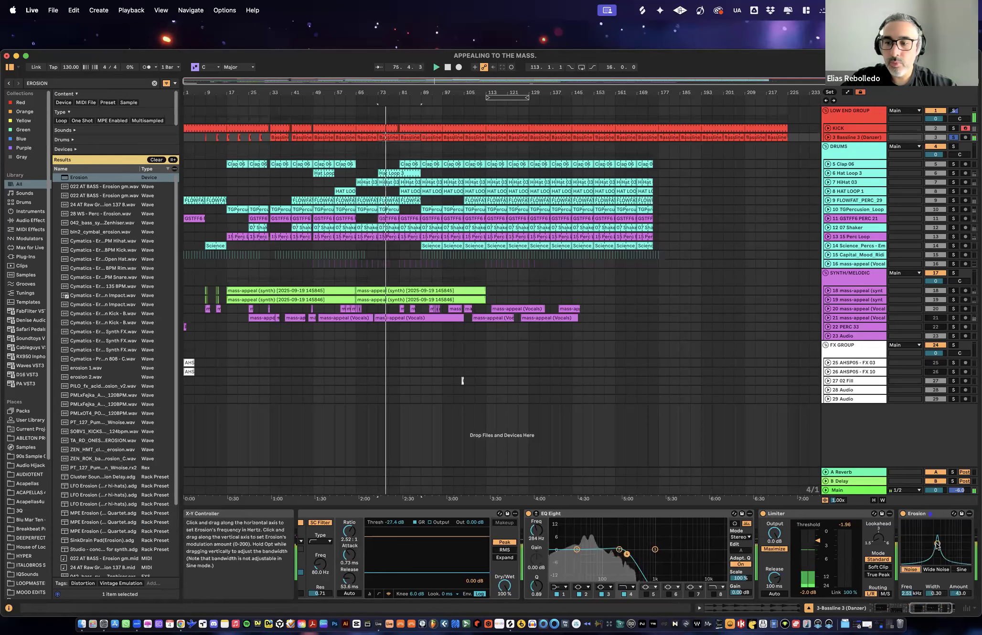
pyautogui.moveTo(950, 548); pyautogui.dragTo(956, 549)
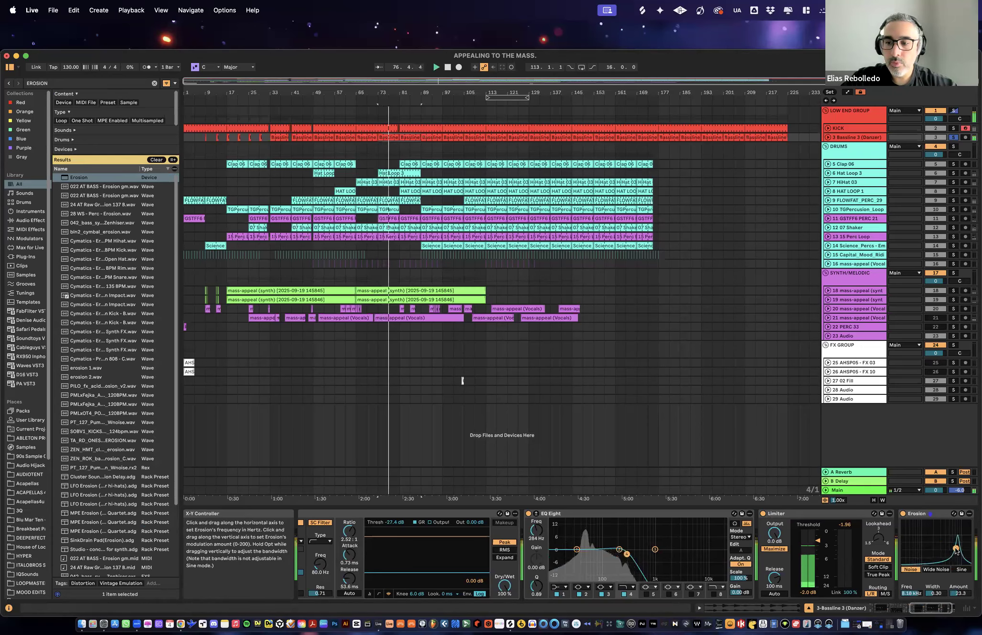
pyautogui.moveTo(960, 593); pyautogui.dragTo(960, 609)
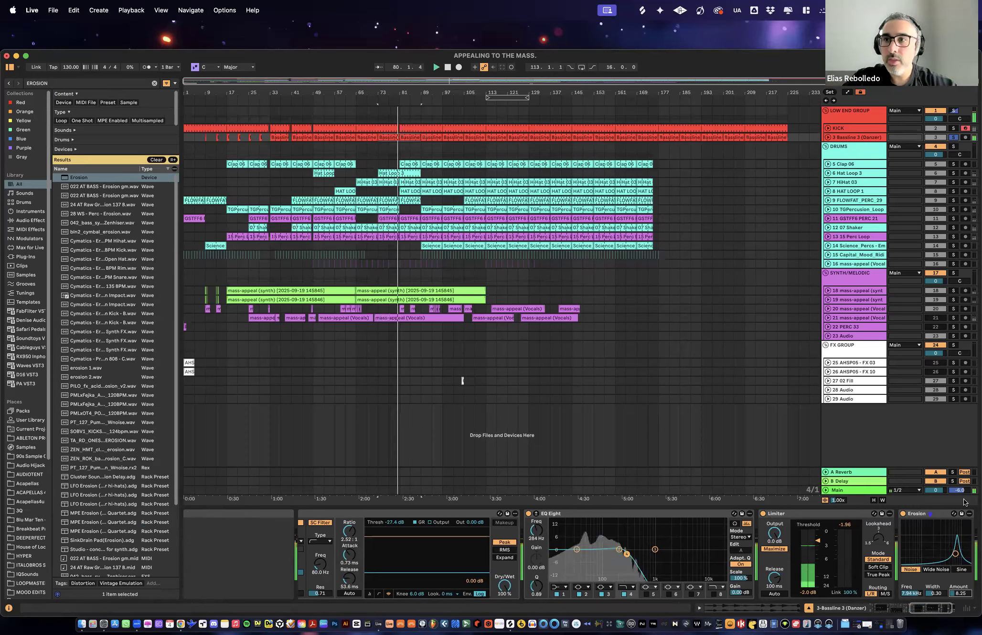
# - Compare the bassline with Erosion bypassed and active, and raise the Erosion Amount to 118
pyautogui.click(903, 515)
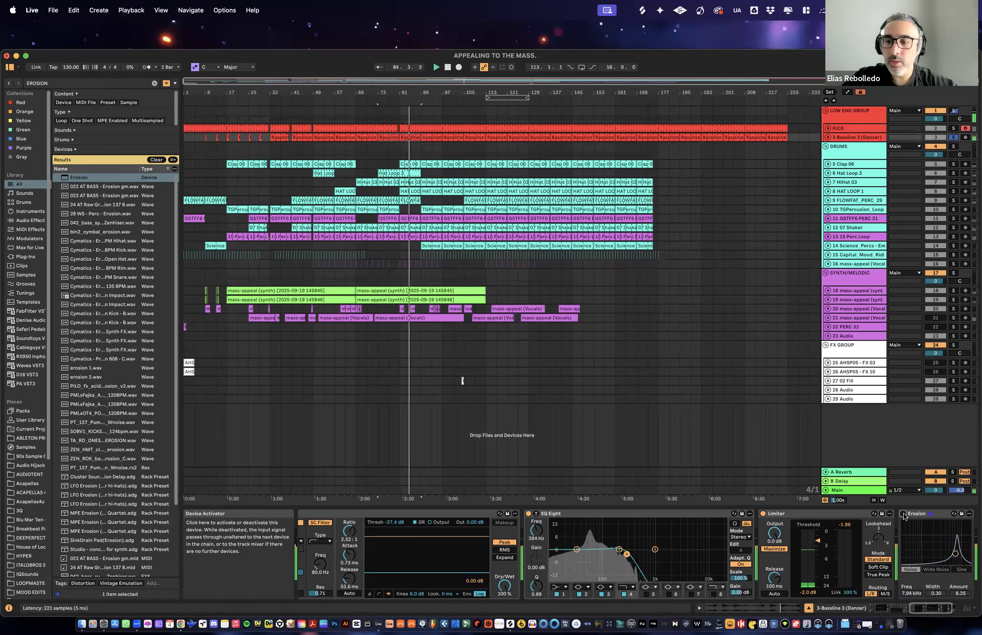
pyautogui.moveTo(952, 554); pyautogui.dragTo(955, 531)
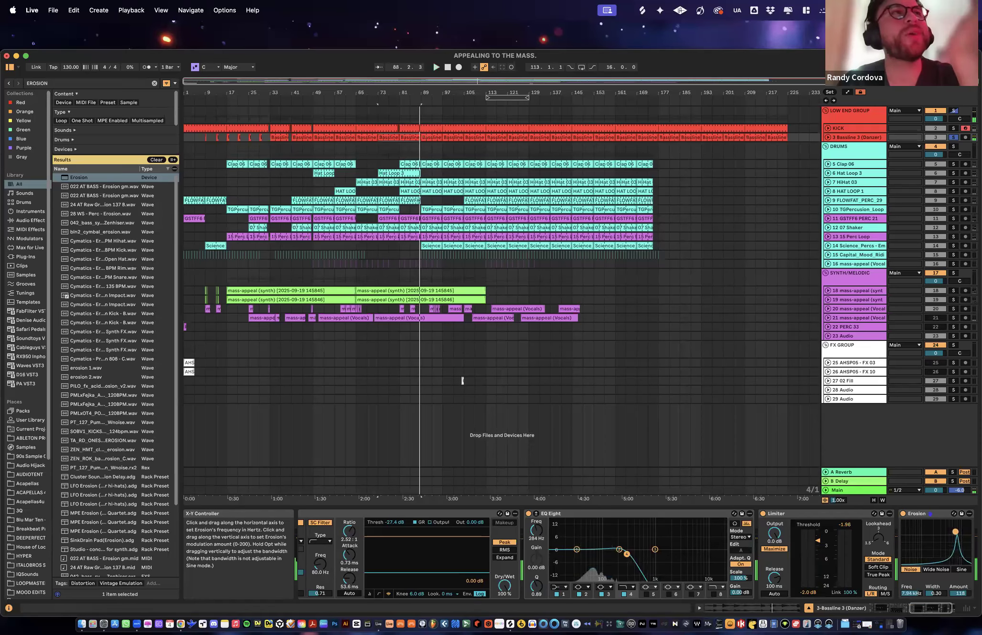
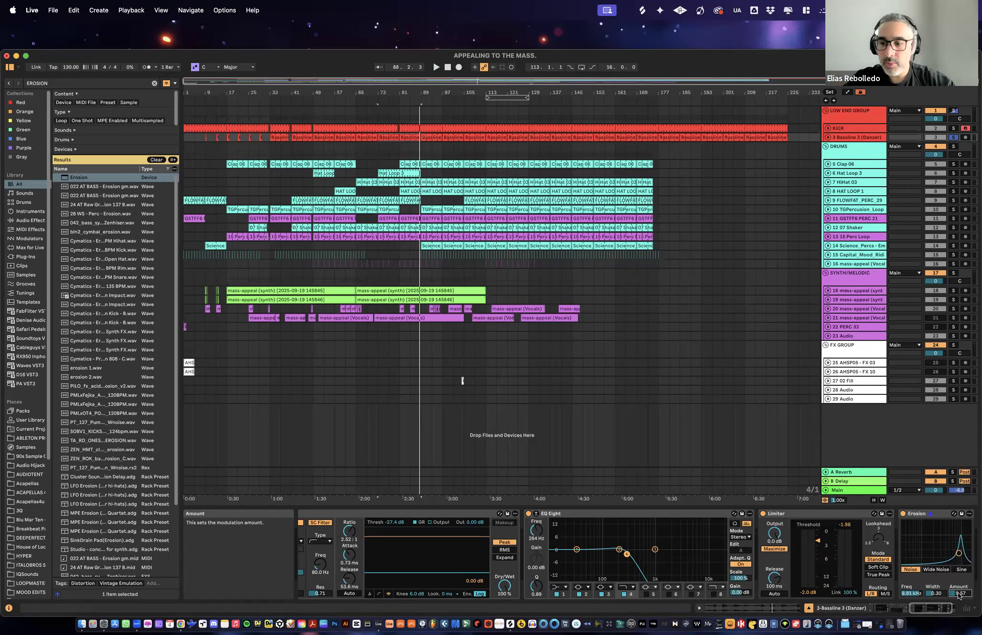
# - Play the track, remove the solo from Bassline 3 and hear it in the full mix from bar 49
pyautogui.press('space')
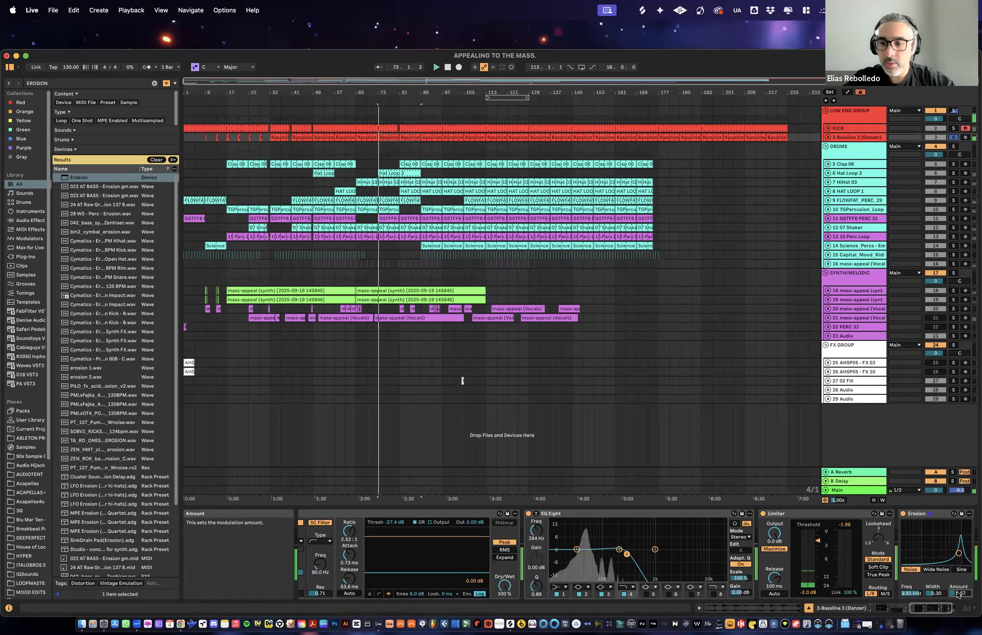
pyautogui.click(953, 138)
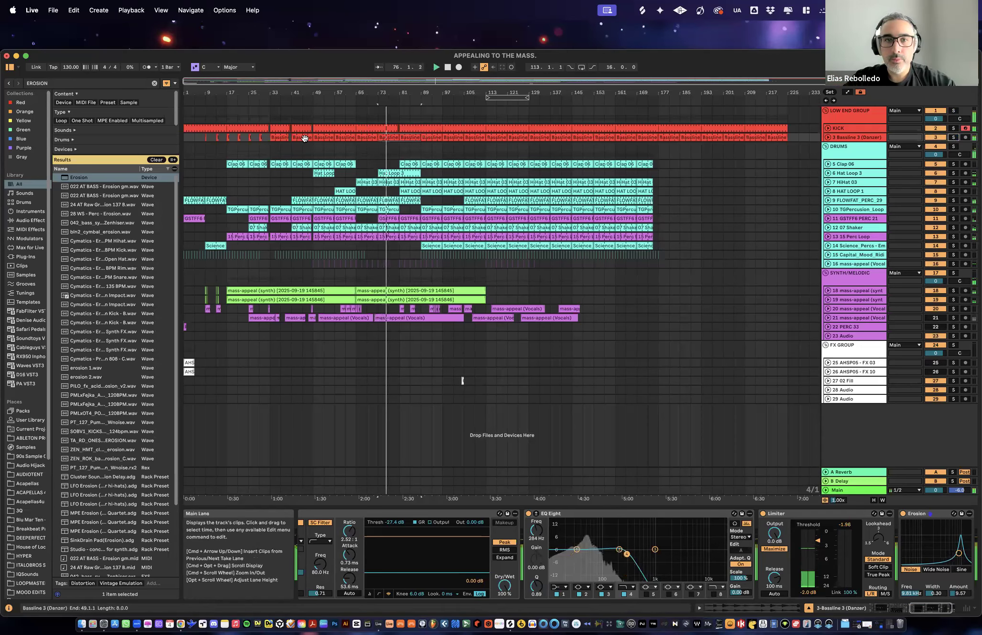
pyautogui.click(325, 138)
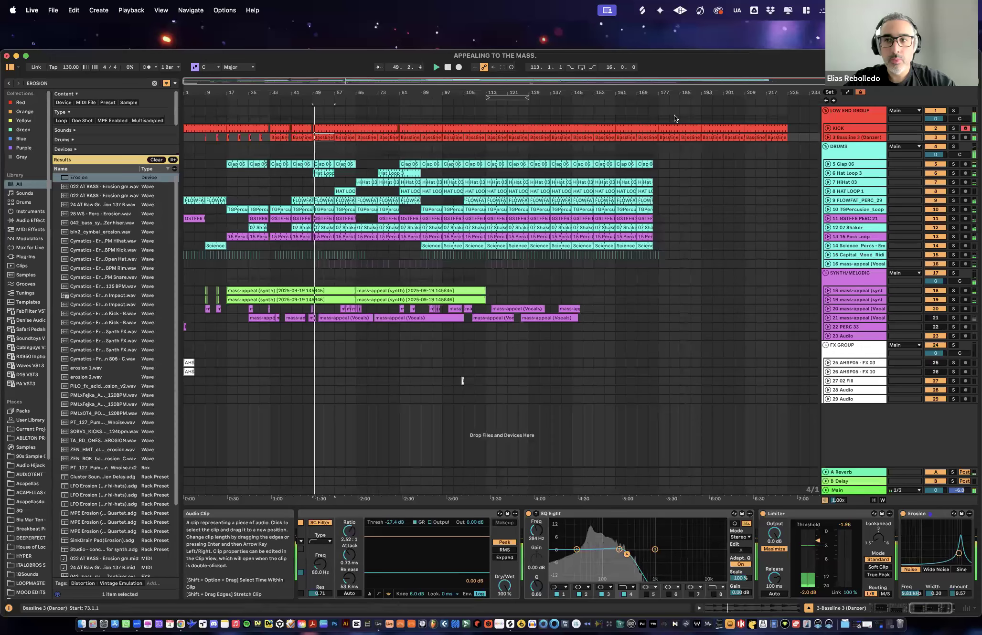
# - Solo the DRUMS group and move playback to the loop region starting at bar 113
pyautogui.click(880, 151)
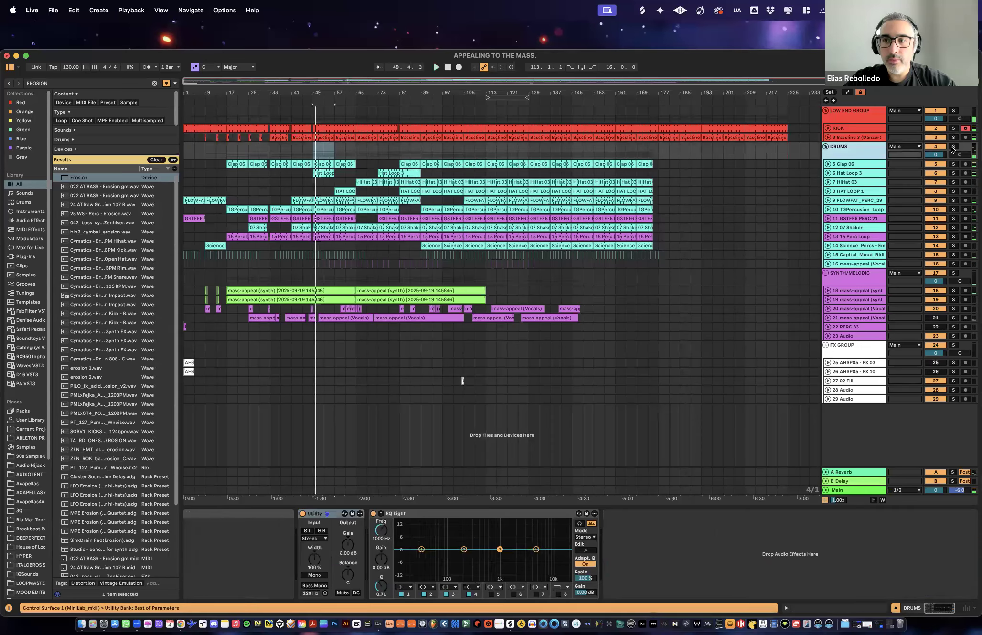
pyautogui.click(953, 147)
pyautogui.click(516, 97)
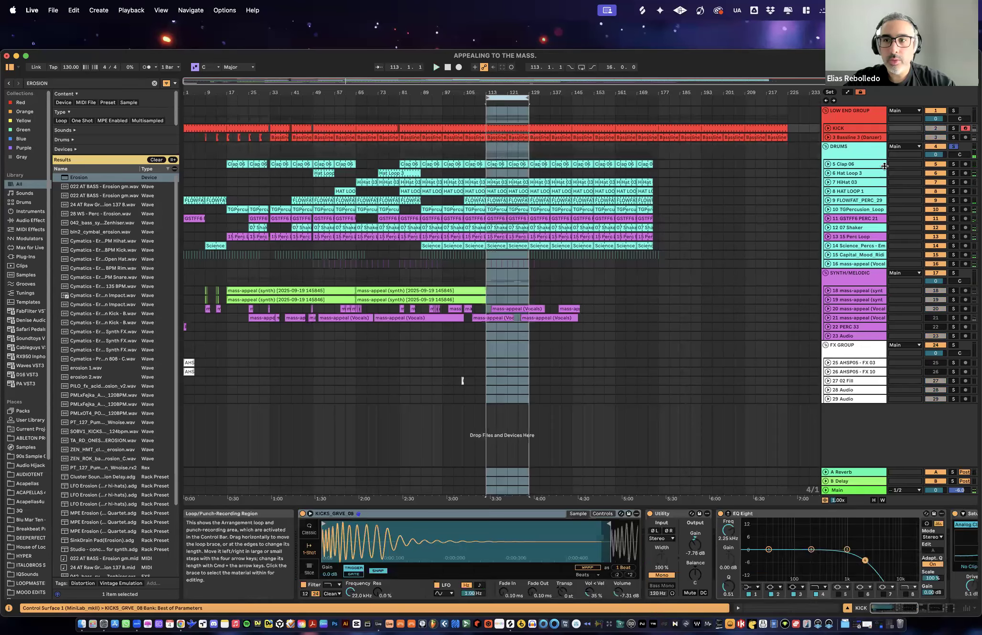
# - Examine the device chains of the DRUMS group and Clap 06 and play the loop region
pyautogui.click(858, 154)
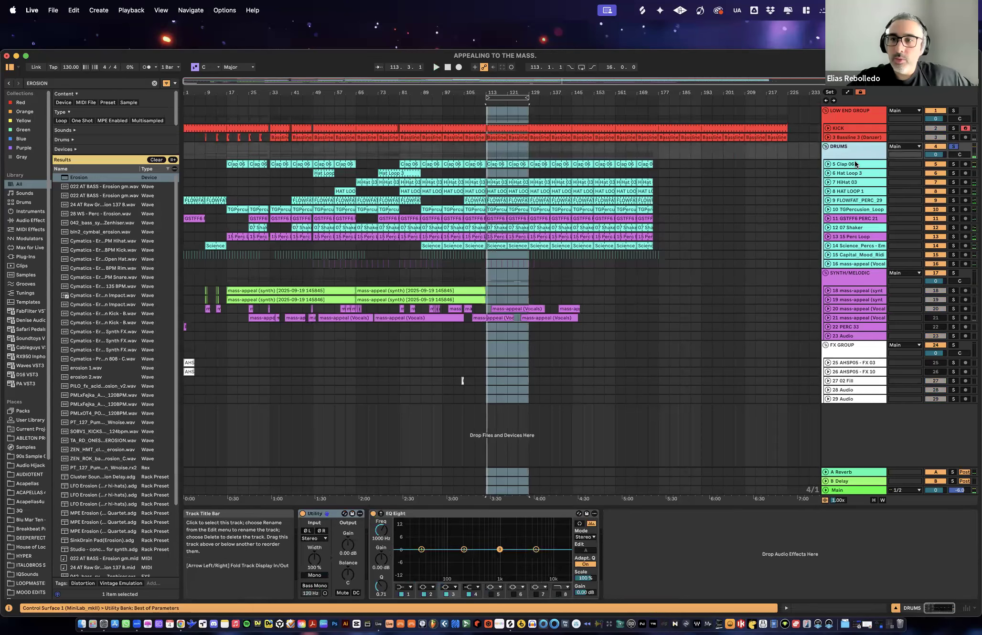
pyautogui.click(855, 164)
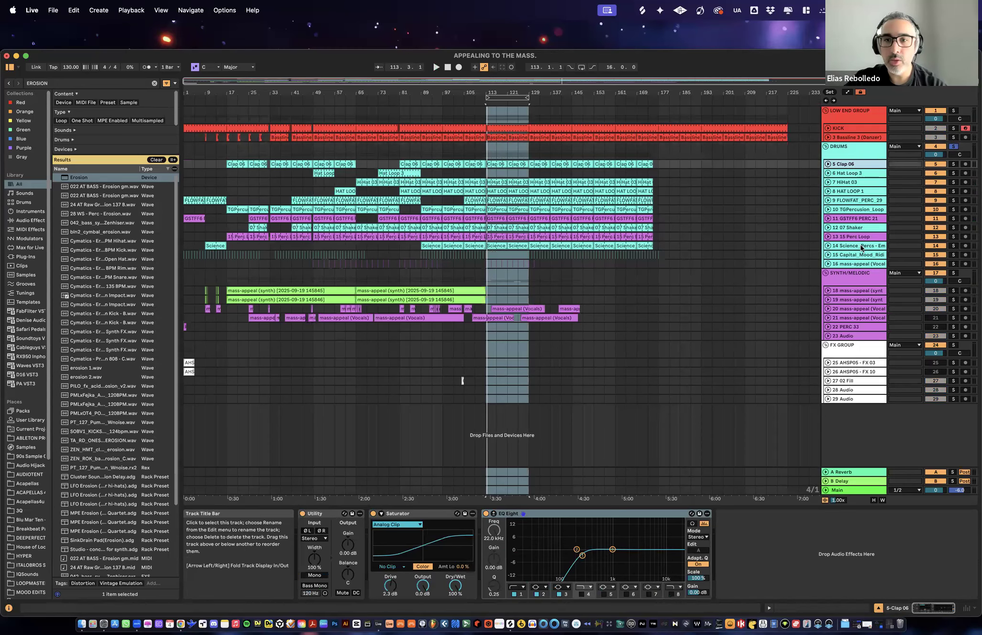
pyautogui.moveTo(528, 93); pyautogui.dragTo(509, 123)
pyautogui.press('space')
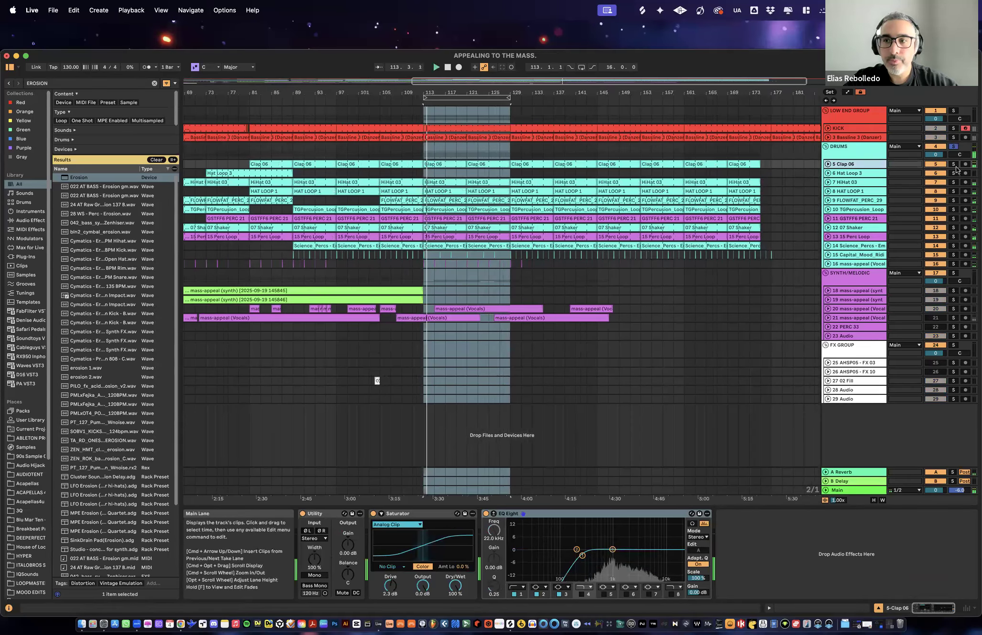
# - Examine the device chains of the drum tracks one by one, from Hat Loop 3 down to track 16 (mass-appeal vocals)
pyautogui.click(849, 173)
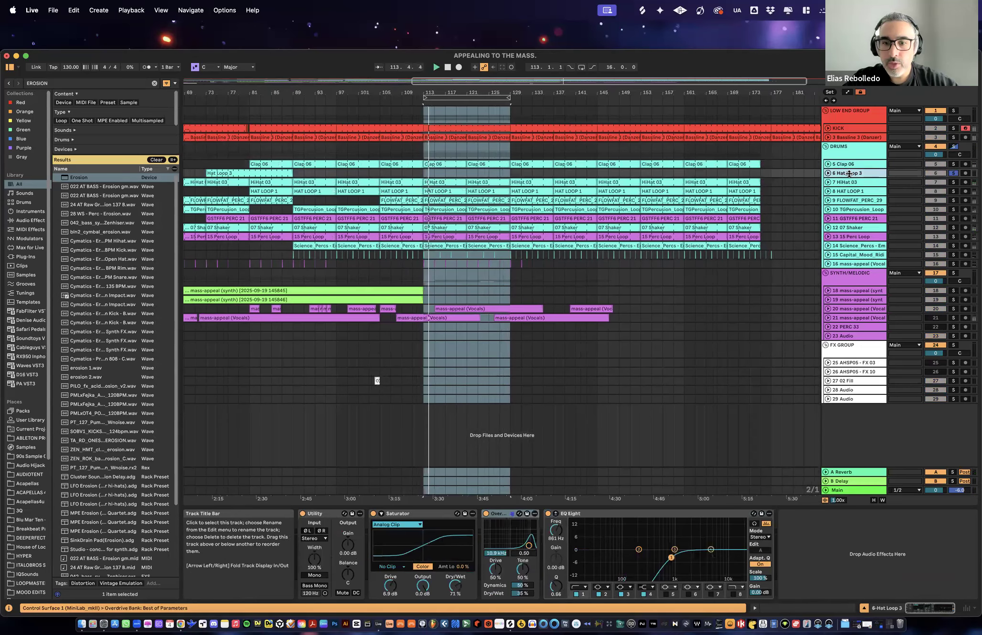
pyautogui.click(853, 192)
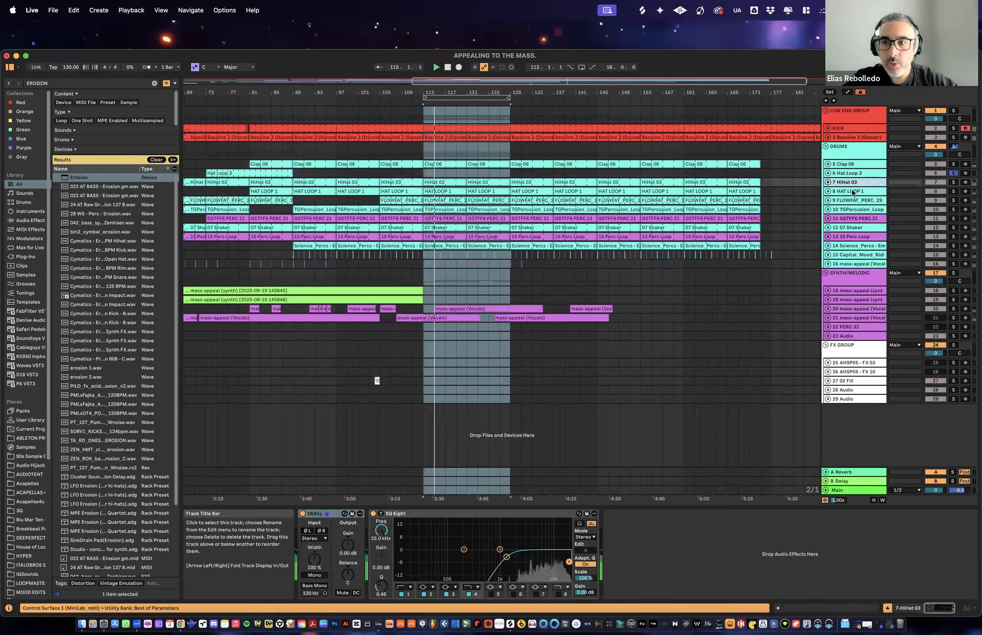
pyautogui.click(849, 201)
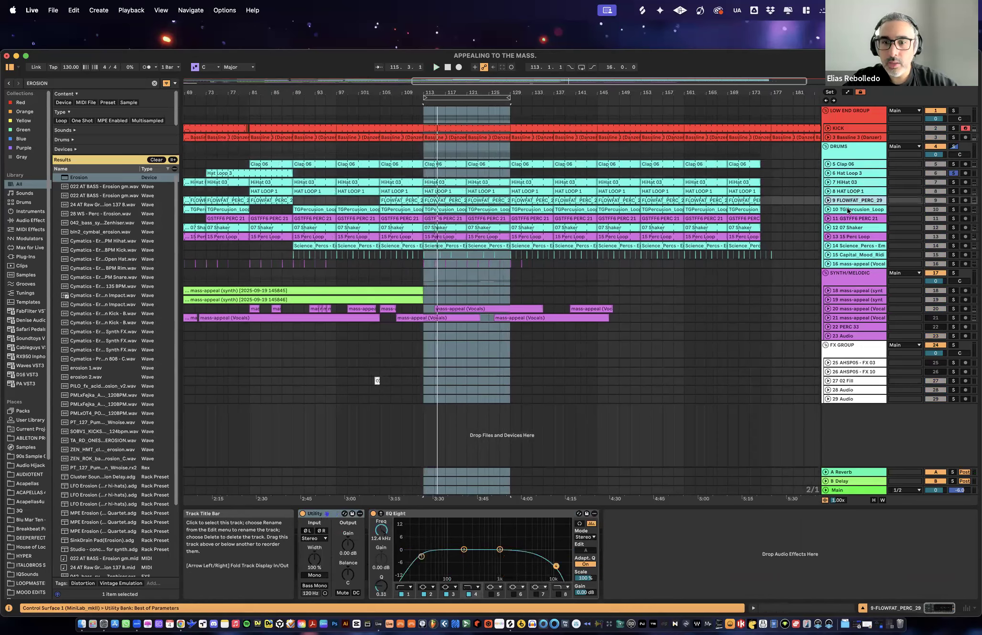
pyautogui.click(850, 210)
pyautogui.click(850, 219)
pyautogui.click(847, 228)
pyautogui.click(853, 238)
pyautogui.click(854, 247)
pyautogui.click(854, 256)
pyautogui.click(855, 265)
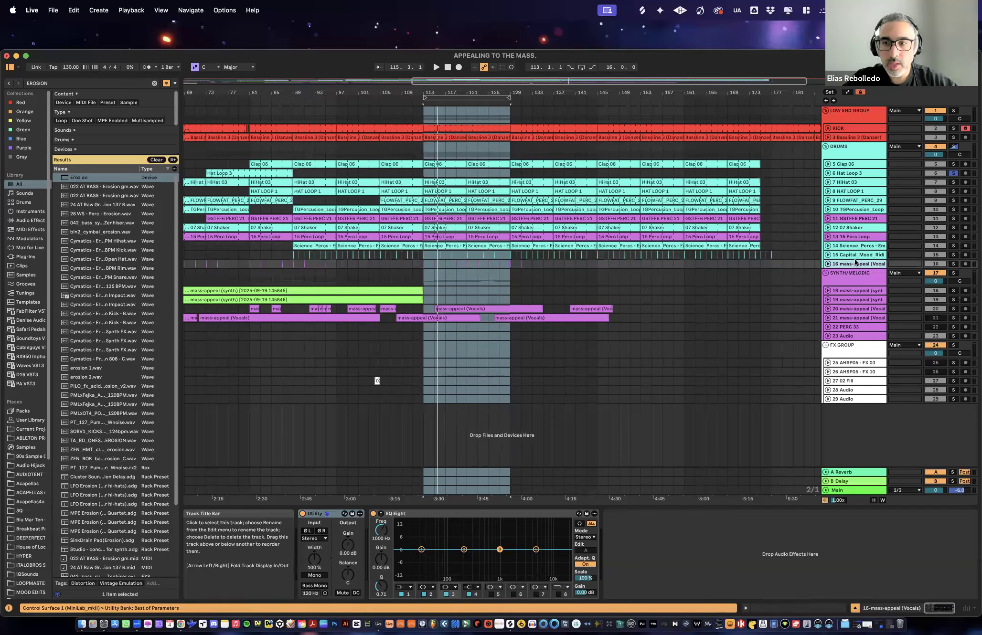
# - Review the drum device chains again in reverse order, from Capital_Mood back up to Clap 06
pyautogui.click(857, 256)
pyautogui.click(856, 247)
pyautogui.click(856, 238)
pyautogui.click(856, 228)
pyautogui.click(856, 219)
pyautogui.click(855, 210)
pyautogui.click(855, 201)
pyautogui.click(856, 191)
pyautogui.click(856, 182)
pyautogui.click(857, 173)
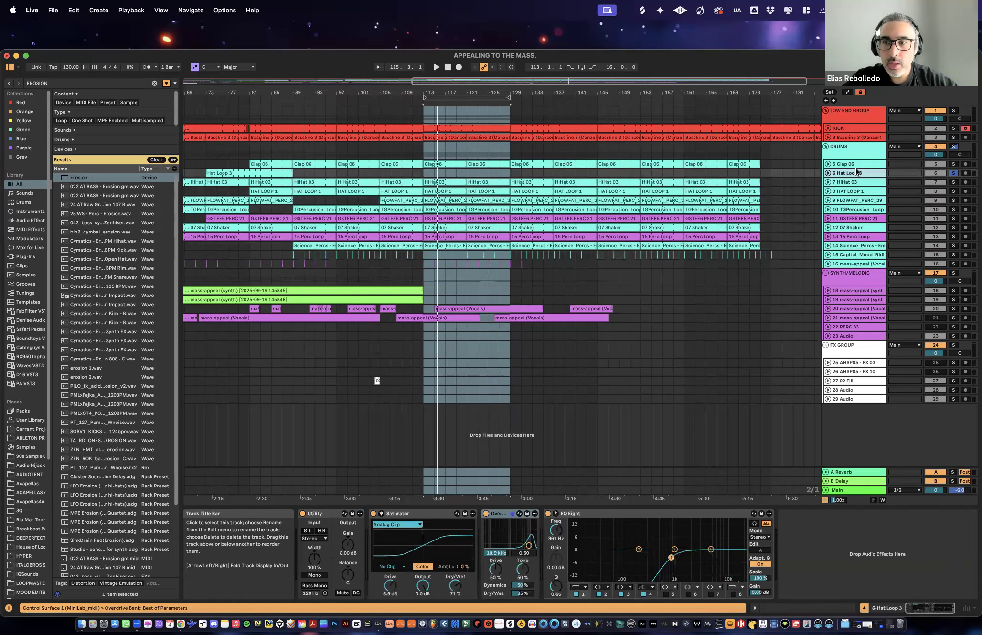
pyautogui.click(856, 165)
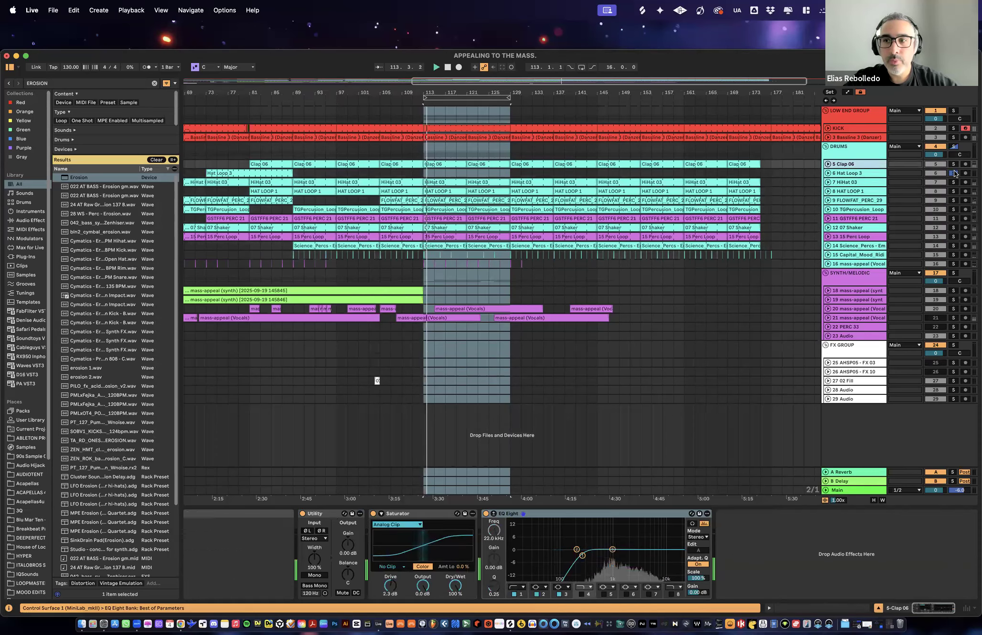
# - Show the Session view mixer and solo the entire DRUMS group
pyautogui.click(861, 149)
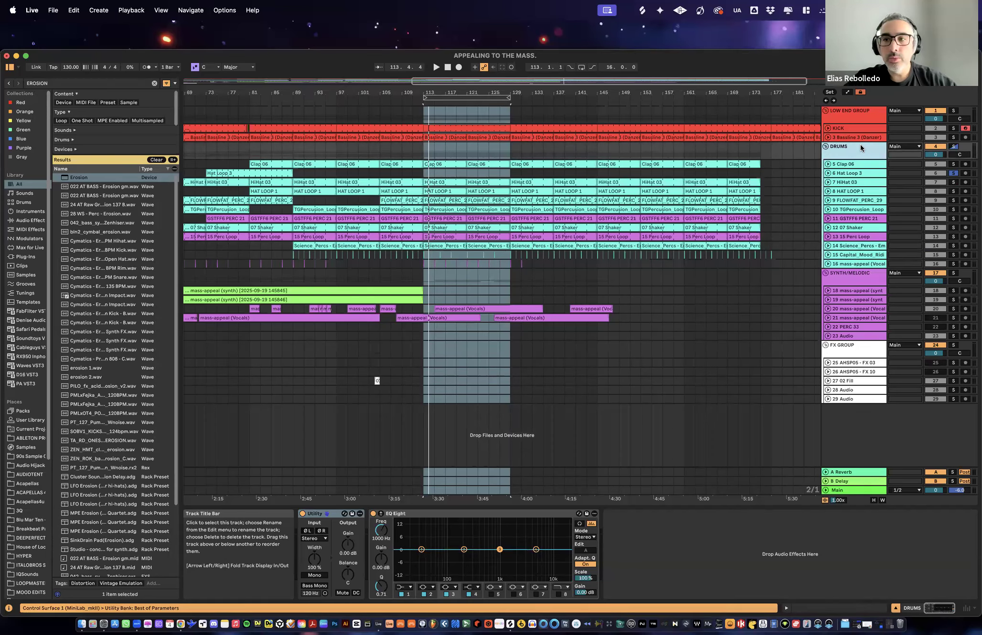
pyautogui.press('Tab')
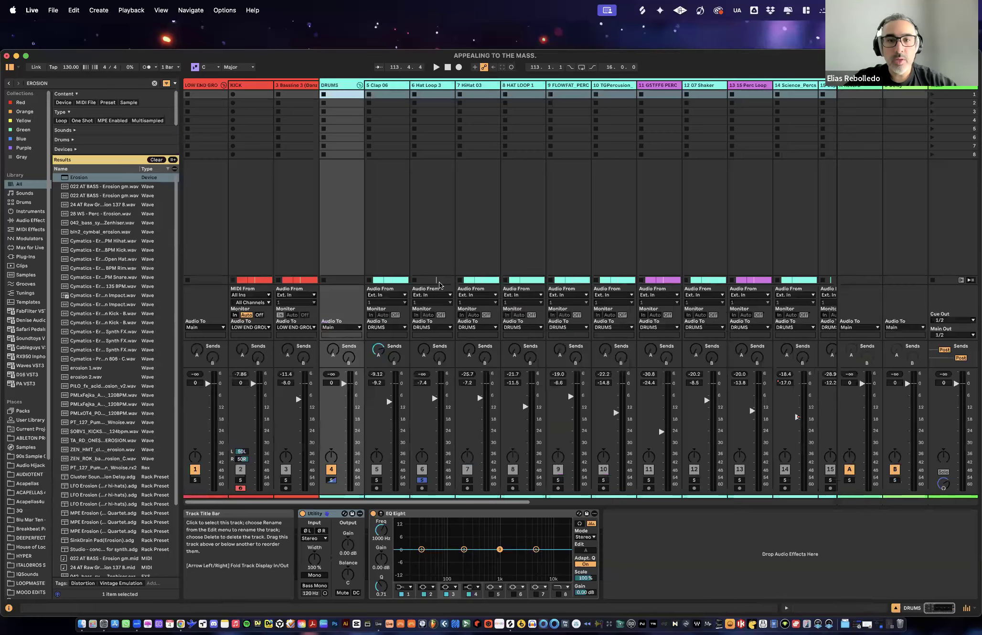
pyautogui.click(332, 481)
# - Play the drums and audition Clap 06 with its volume raised to 2.9 dB
pyautogui.press('space')
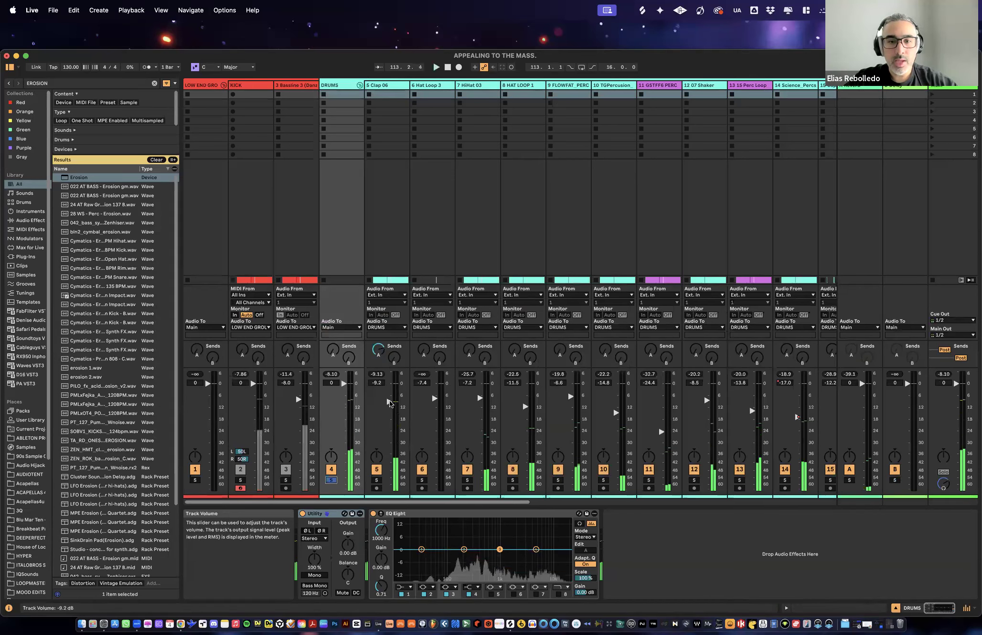
pyautogui.moveTo(389, 404); pyautogui.dragTo(389, 387)
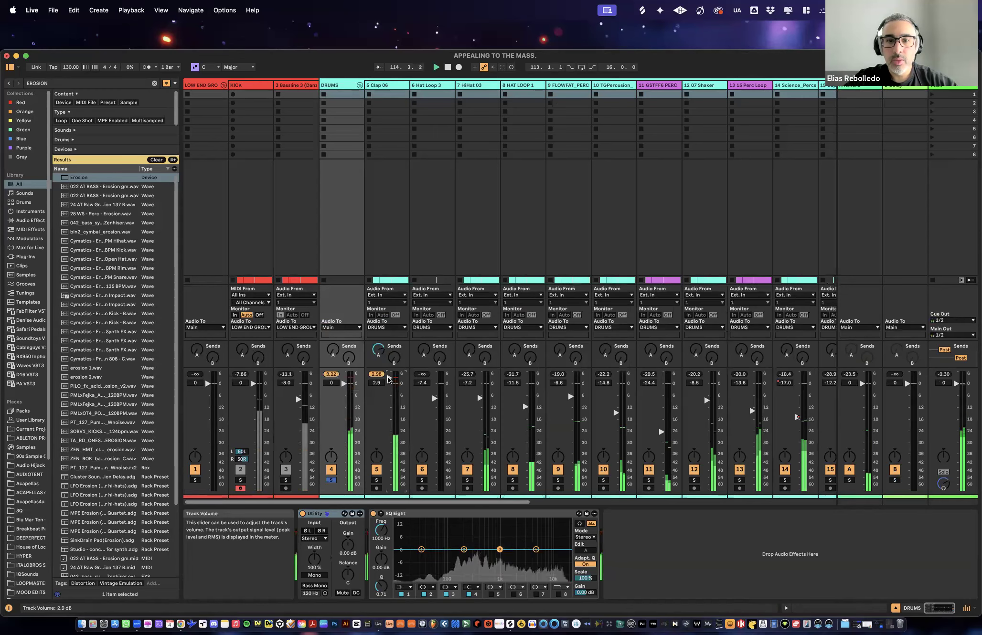
pyautogui.press('space')
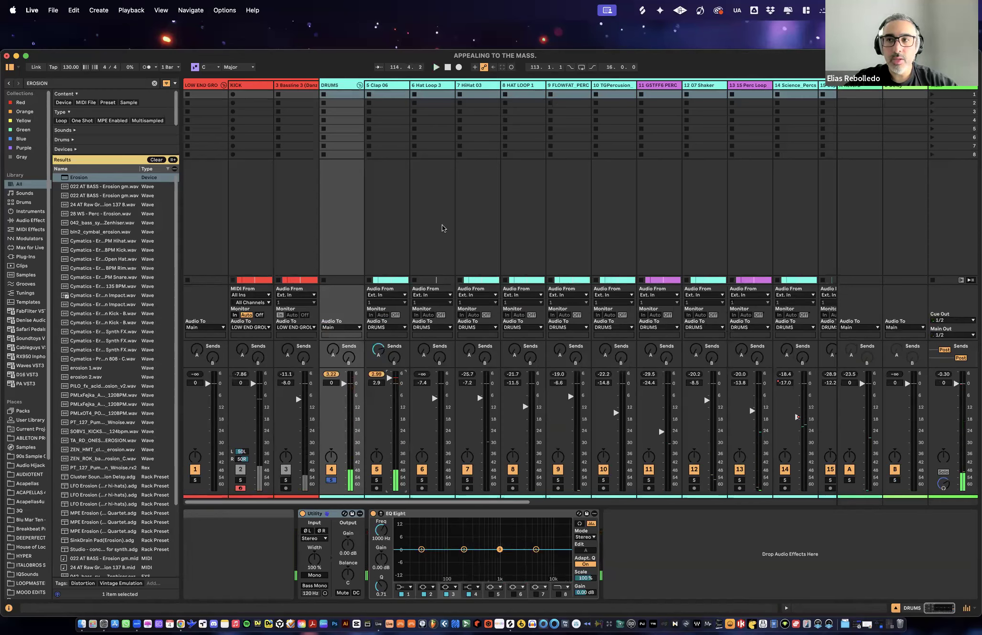
# - Replay the drums and lower the Clap 06 volume to -10.9 dB
pyautogui.press('space')
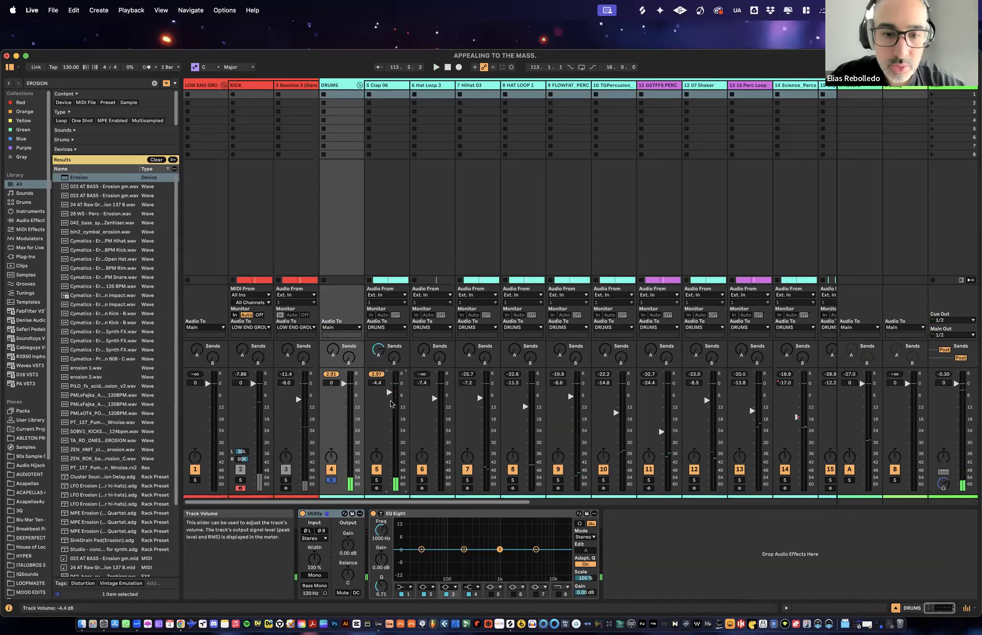
pyautogui.moveTo(389, 392); pyautogui.dragTo(389, 405)
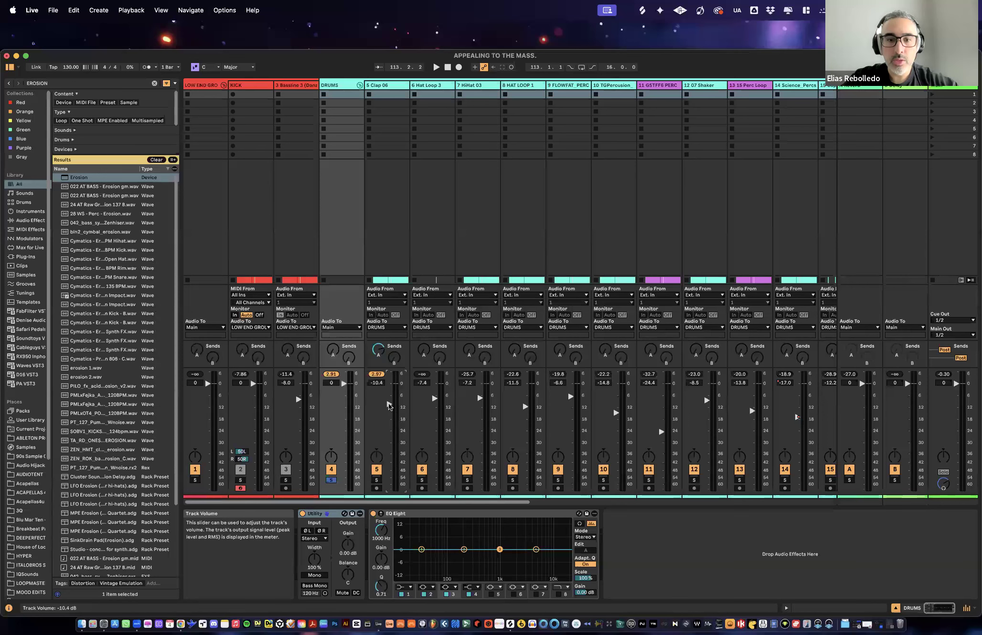
pyautogui.press('space')
pyautogui.moveTo(389, 406); pyautogui.dragTo(389, 408)
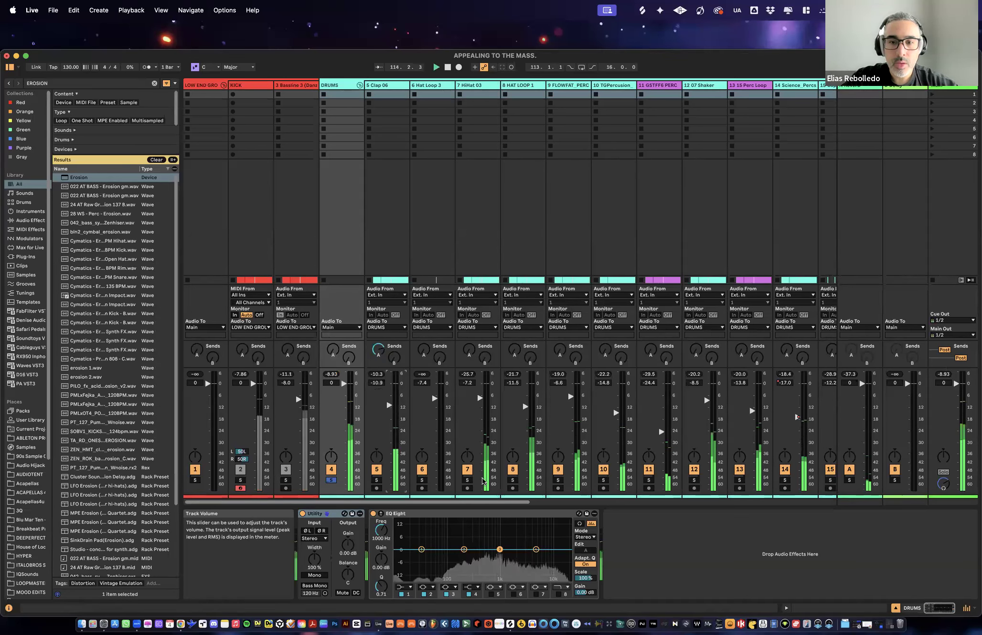
# - Audition the HiHat 03 and HAT LOOP 1 solos, return to the soloed DRUMS group and stop playback
pyautogui.click(467, 480)
pyautogui.click(467, 480)
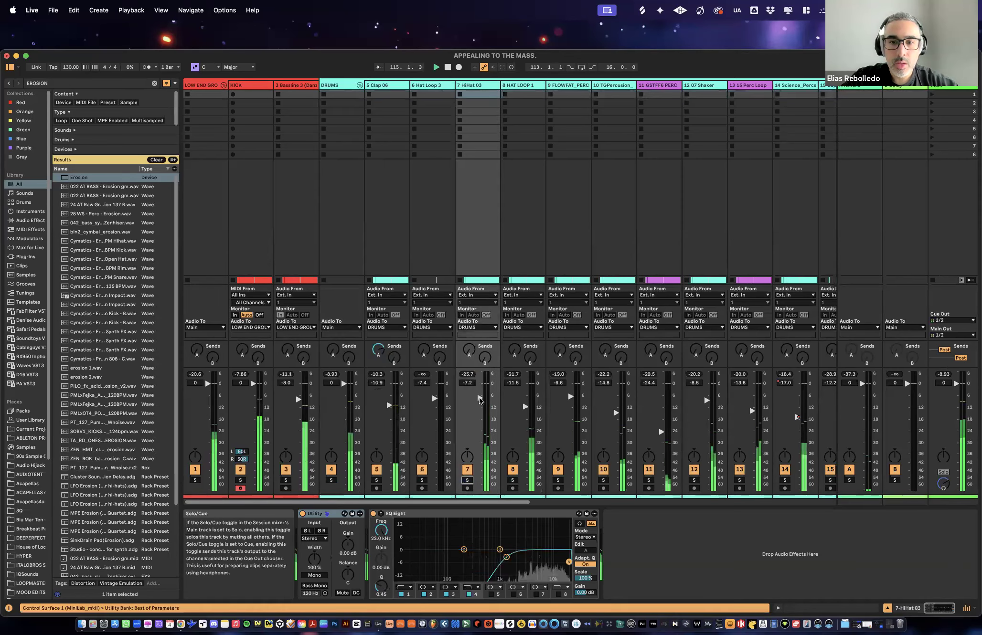
pyautogui.click(512, 481)
pyautogui.click(331, 480)
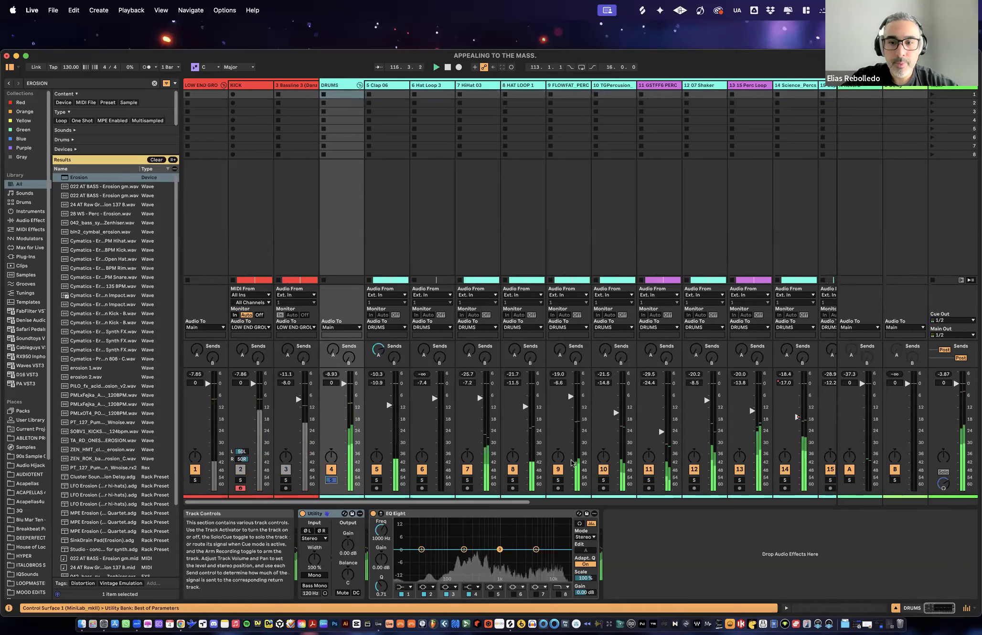
pyautogui.press('space')
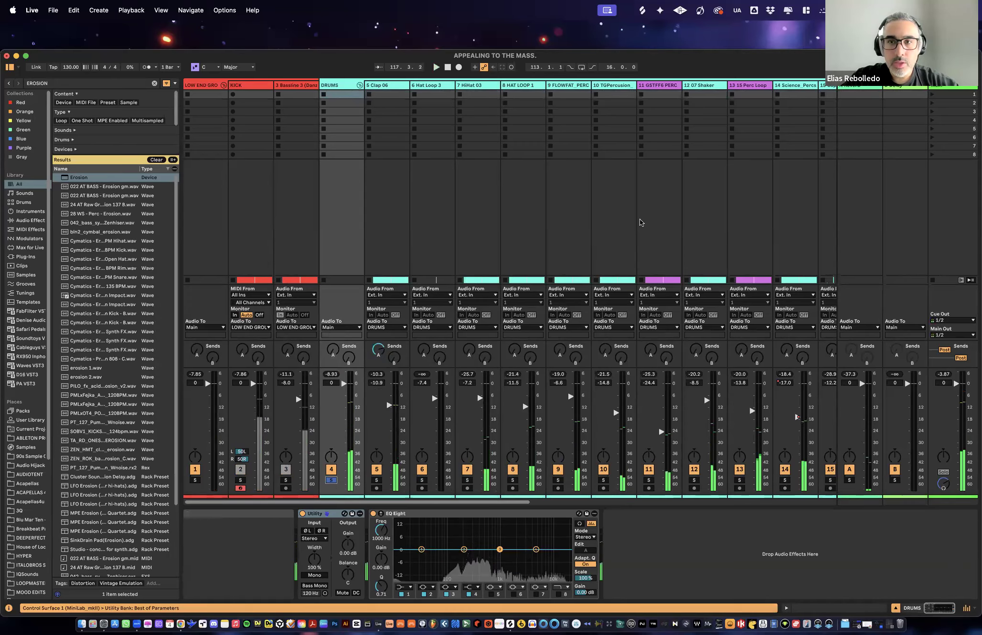
# - Play the soloed drums and examine the levels across the remaining drum channels in the mixer
pyautogui.hscroll(3, 640, 222)
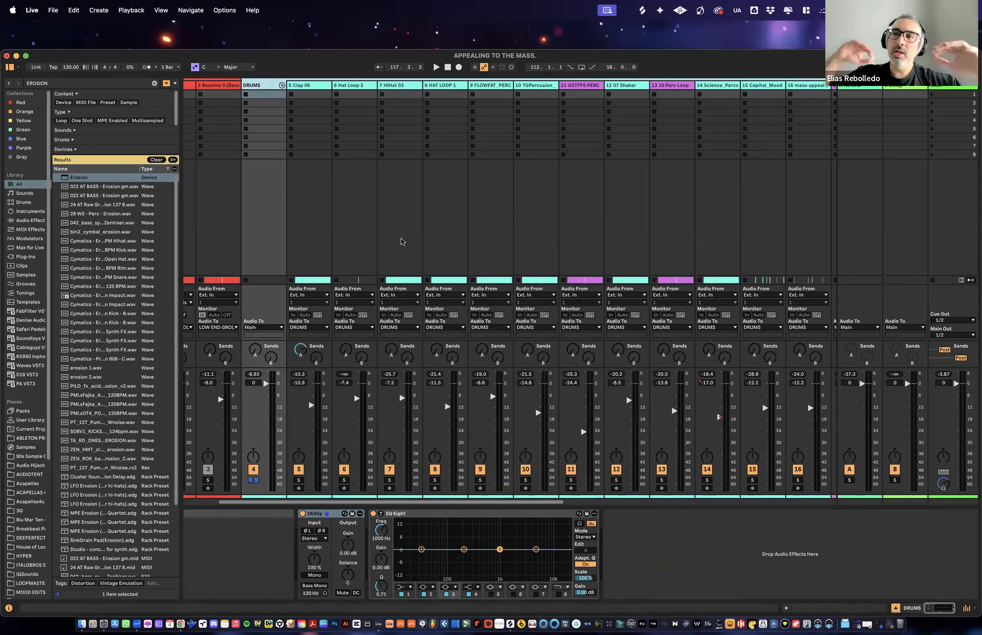
pyautogui.press('space')
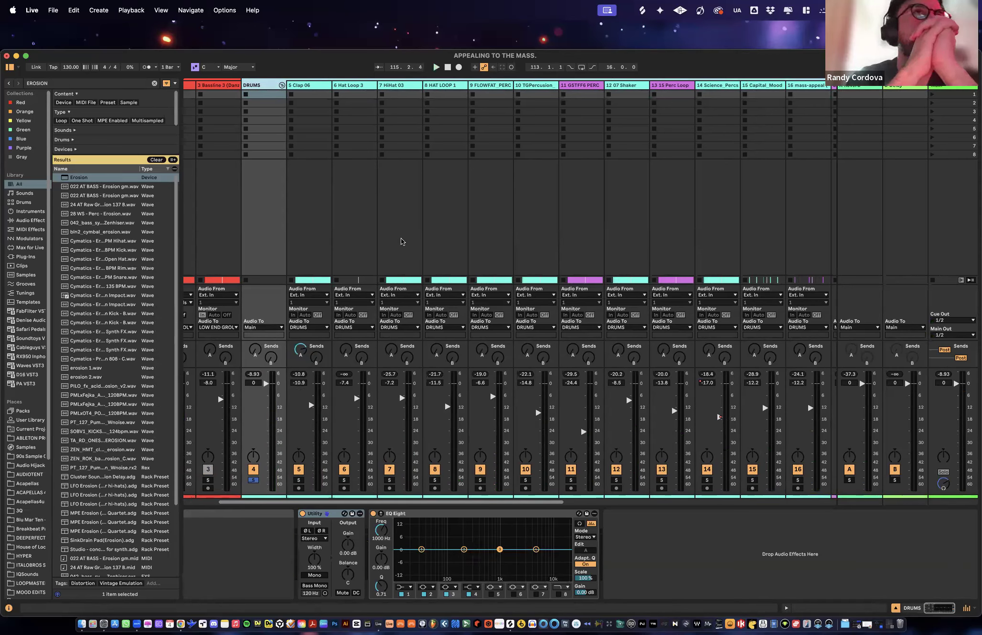
pyautogui.hscroll(4, 396, 234)
pyautogui.hscroll(-3, 396, 232)
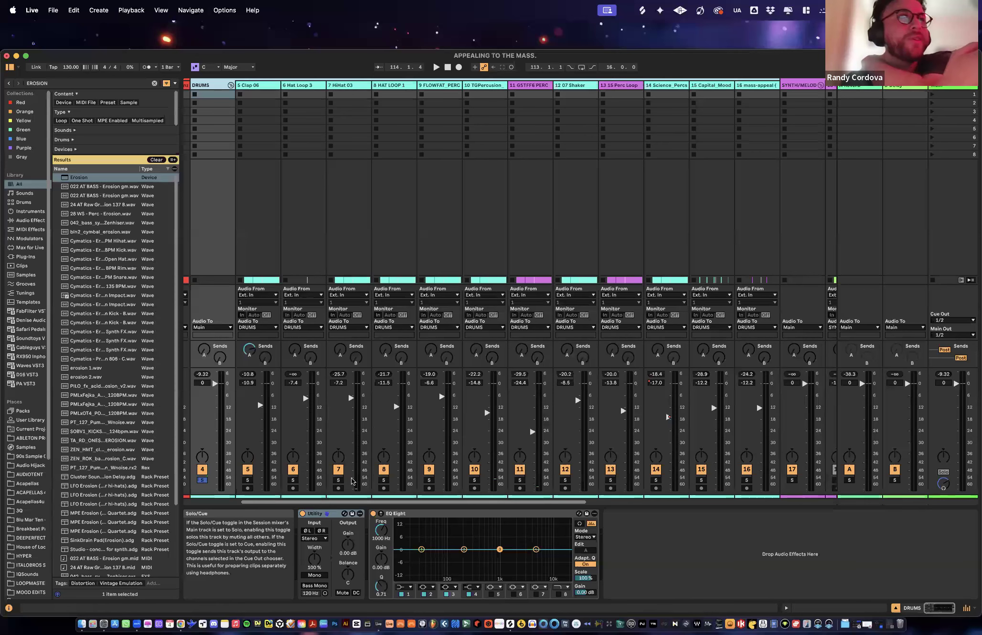
# - Audition FLOWFAT_PERC_29 in solo, undo that solo and restart the drum loop
pyautogui.click(430, 481)
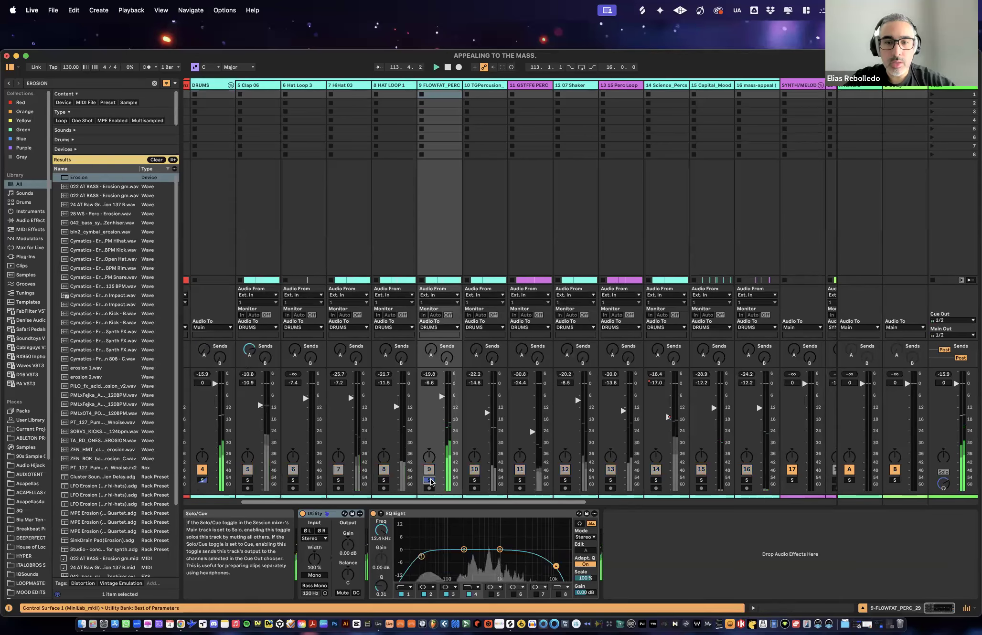
pyautogui.press('super+z')
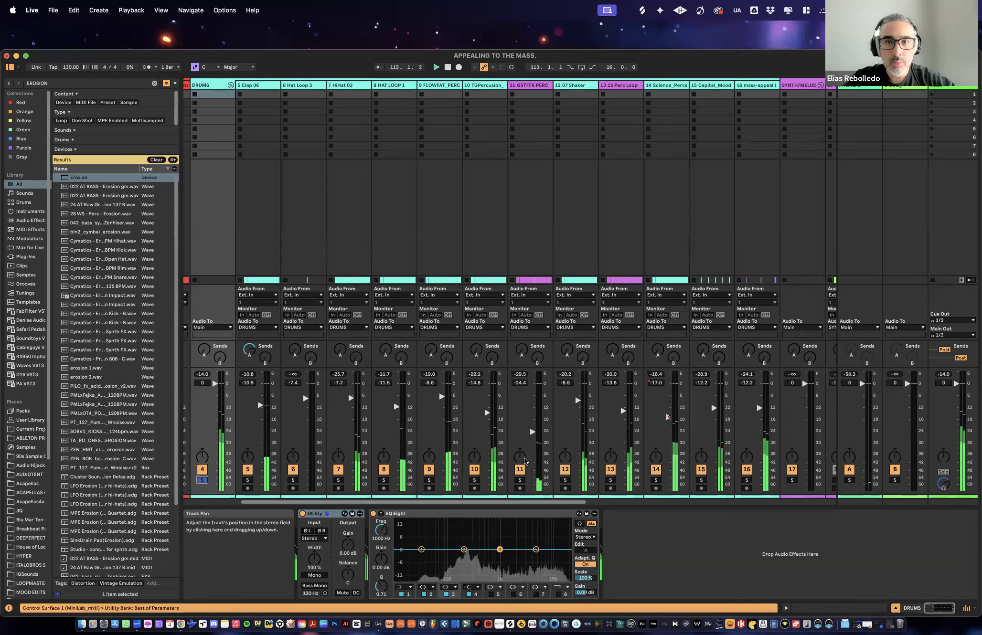
pyautogui.press('space')
pyautogui.press('space')
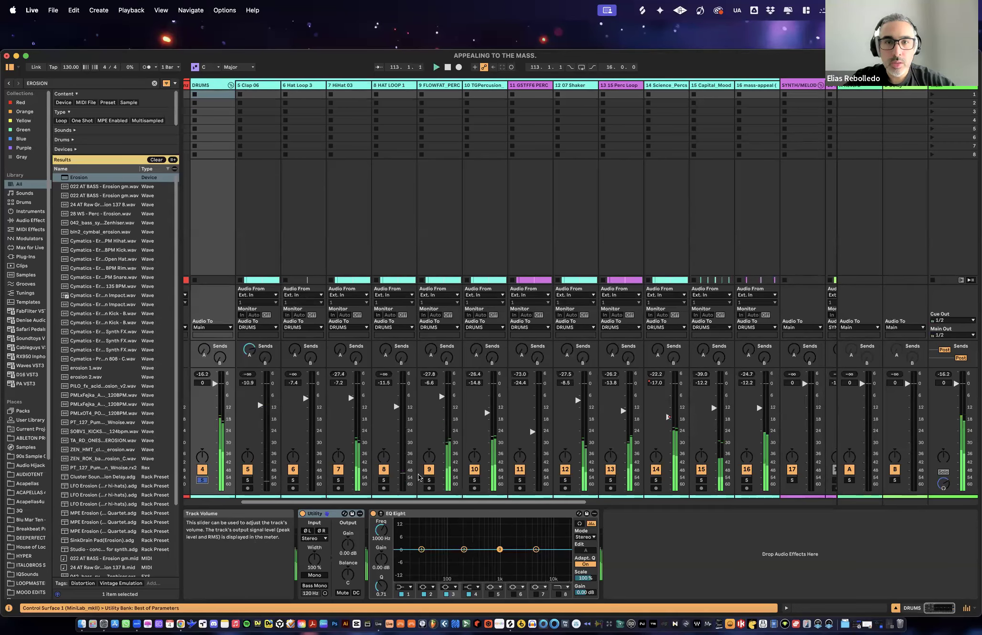
# - Audition HAT LOOP 1 and HiHat 03 in solo, then clear the solos
pyautogui.click(383, 481)
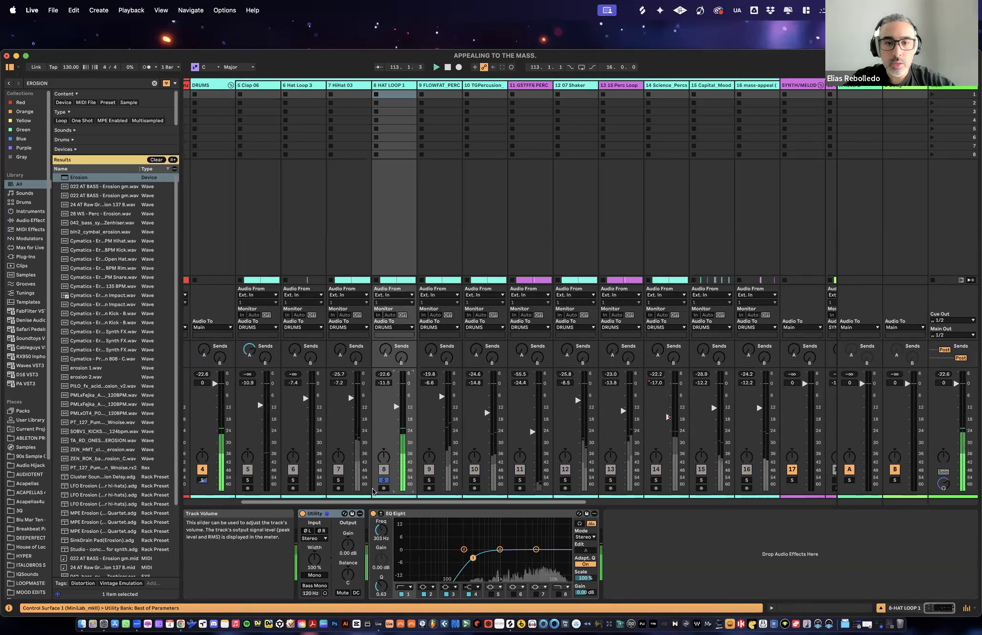
pyautogui.click(338, 480)
pyautogui.click(339, 480)
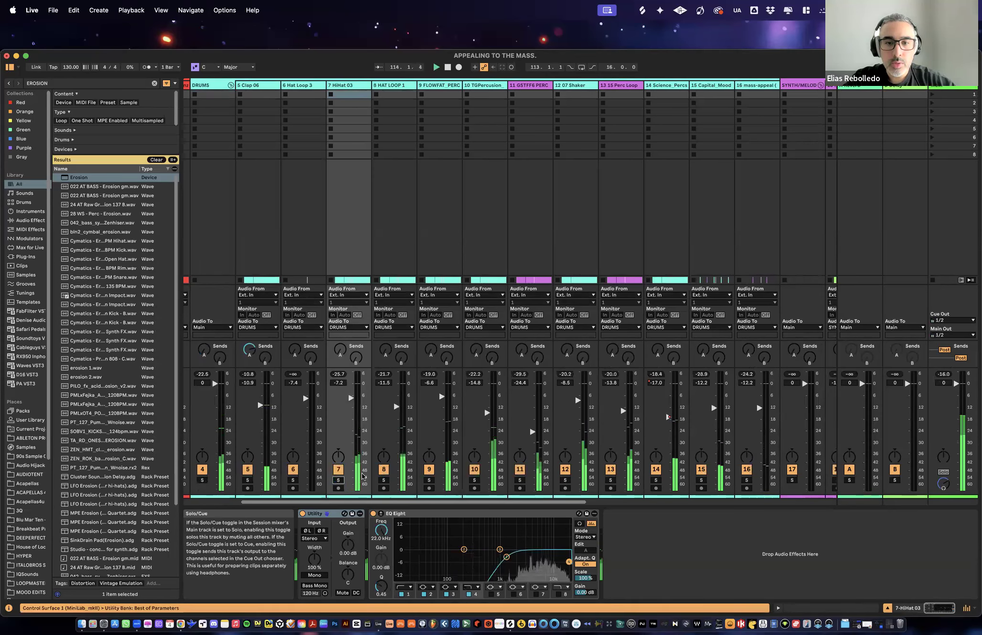
# - Select FLOWFAT_PERC_29, play the loop from its start and solo track 10, TGPercusion_Loop
pyautogui.click(452, 86)
pyautogui.press('space')
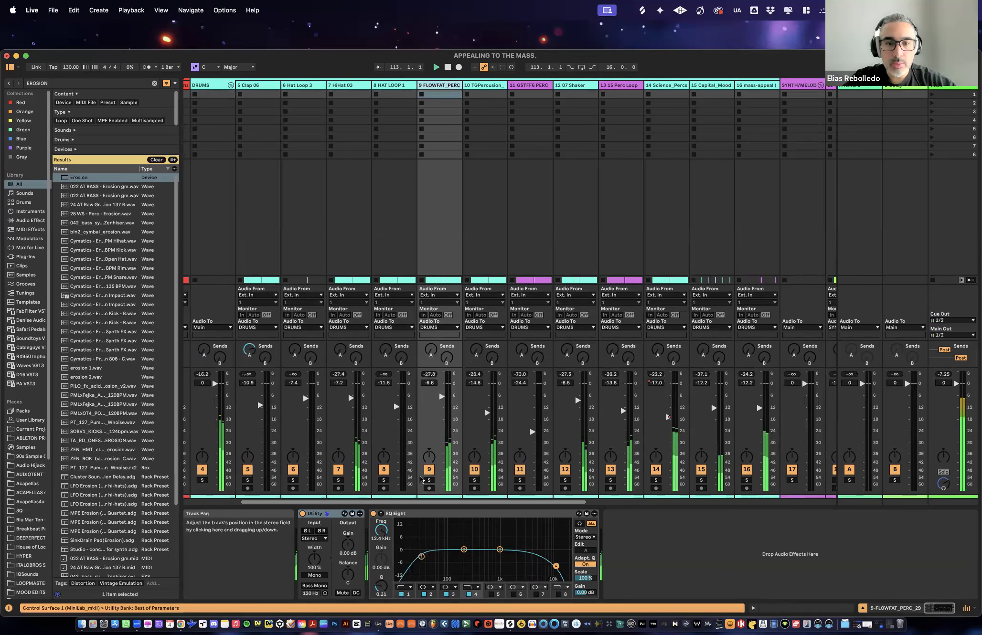
pyautogui.click(479, 483)
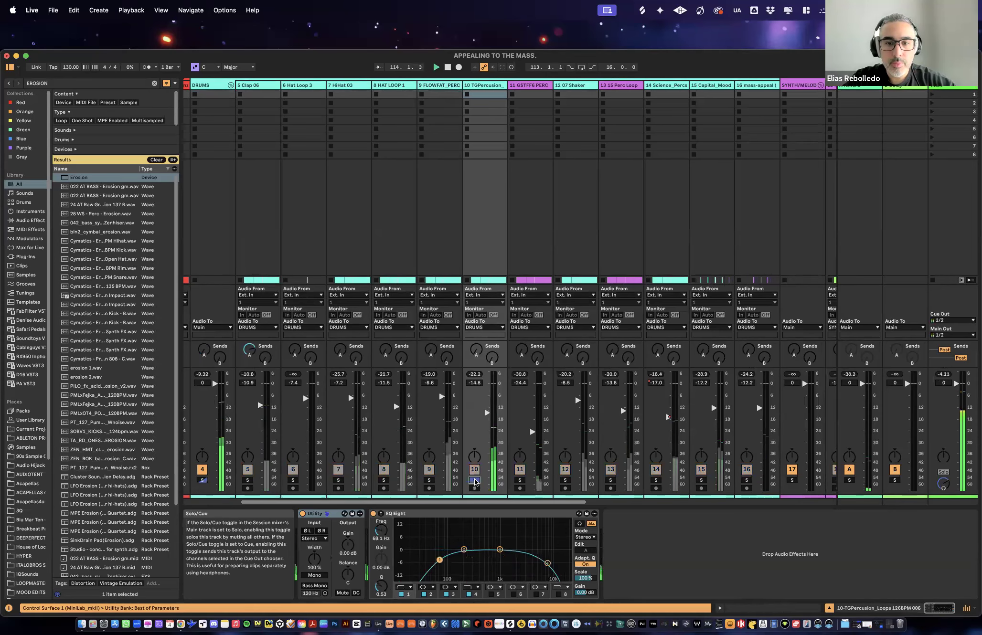
# - Audition 07 Shaker, 15 Perc Loop and the Science_Percs track in solo, one after another
pyautogui.click(567, 482)
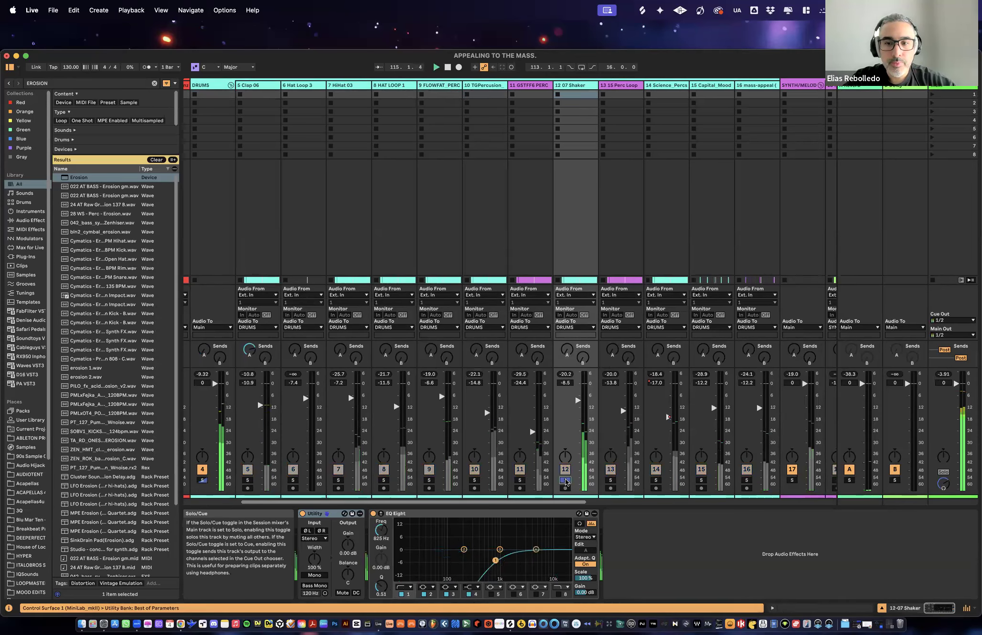
pyautogui.click(614, 482)
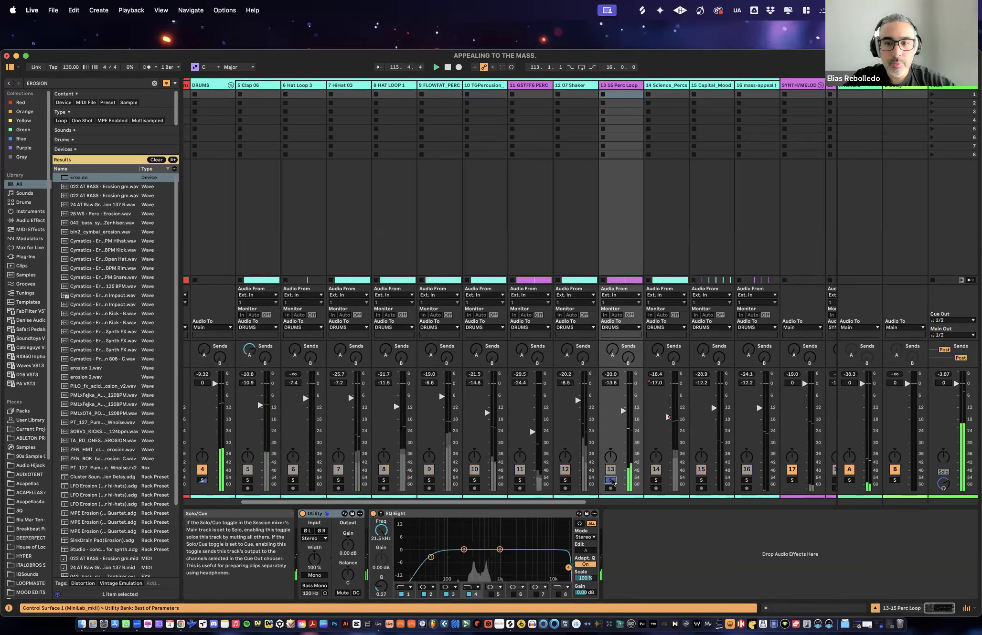
pyautogui.click(656, 480)
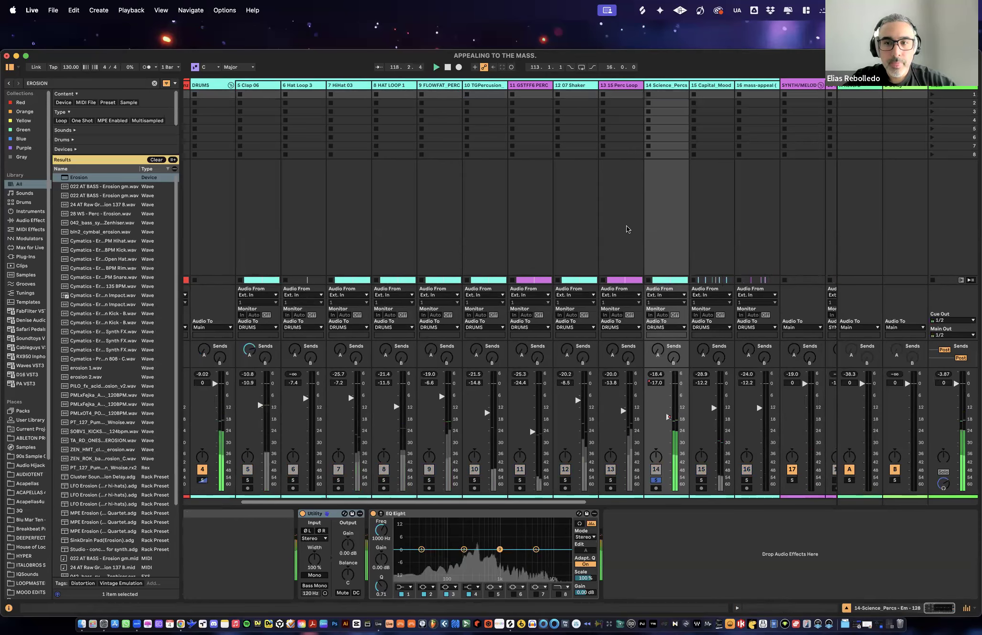
# - Solo 15 Perc Loop together with Science_Percs and switch to the arrangement
pyautogui.click(666, 86)
pyautogui.keyDown('shift'); pyautogui.click(631, 86); pyautogui.keyUp('shift')
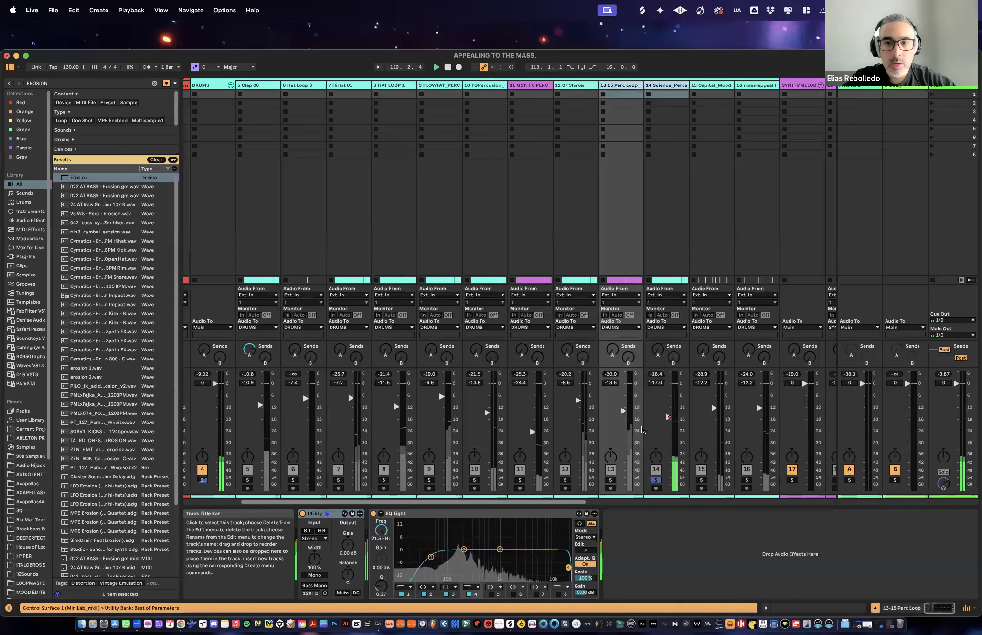
pyautogui.click(612, 482)
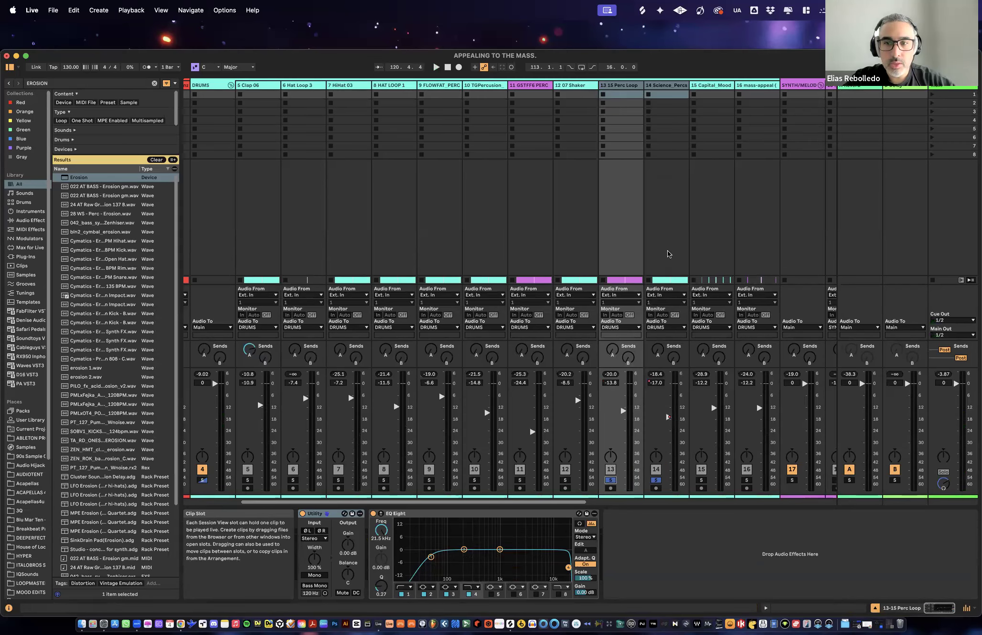
pyautogui.press('Tab')
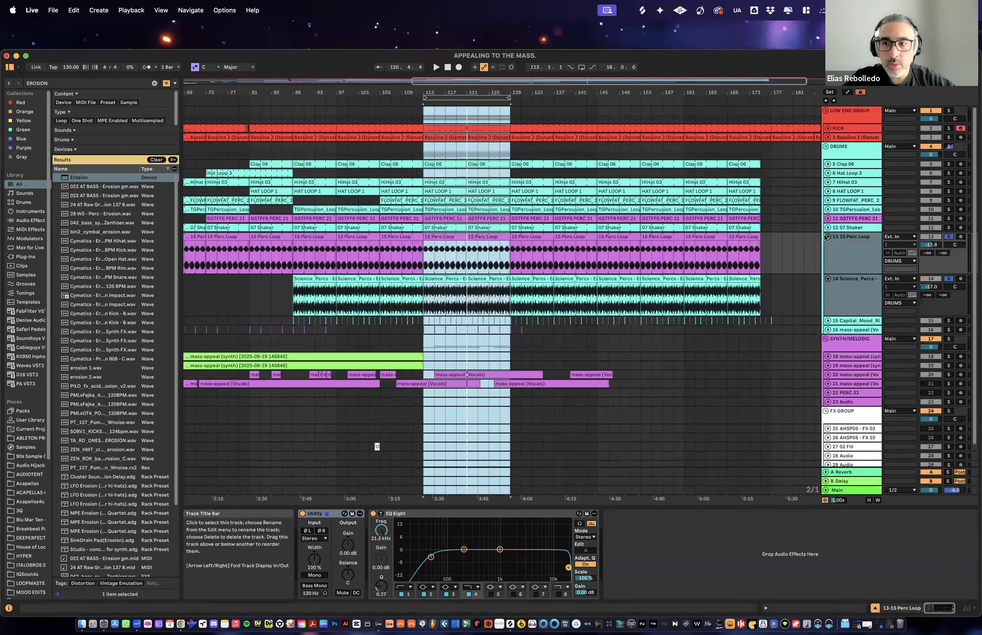
# - Compare the 15 Perc Loop and Science_Percs hits around 113.2, select the Science_Percs hit there and play both loops
pyautogui.moveTo(427, 92); pyautogui.dragTo(428, 310)
pyautogui.click(405, 310)
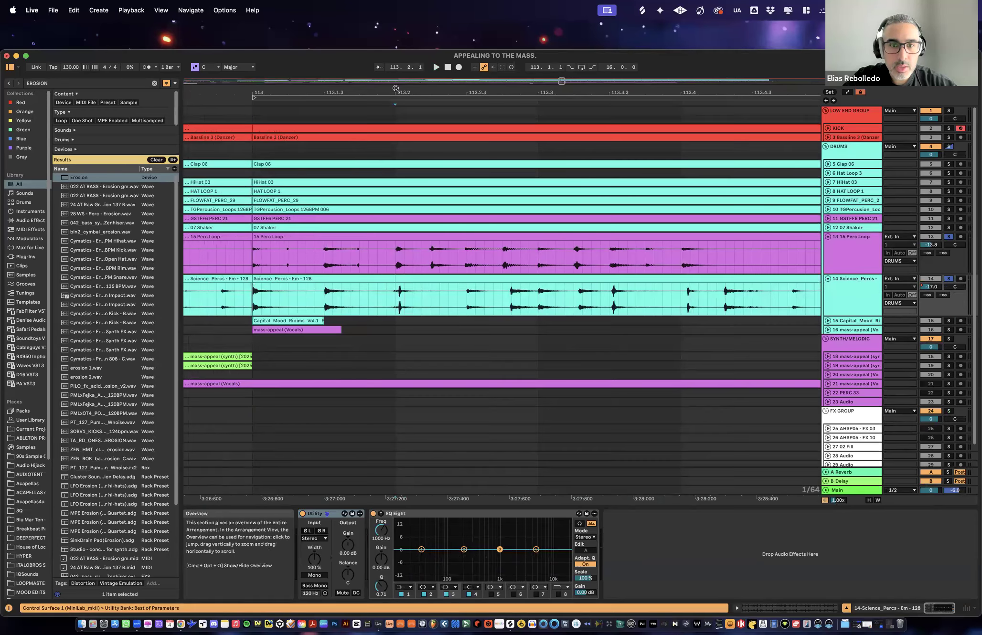
pyautogui.moveTo(398, 93); pyautogui.dragTo(471, 290)
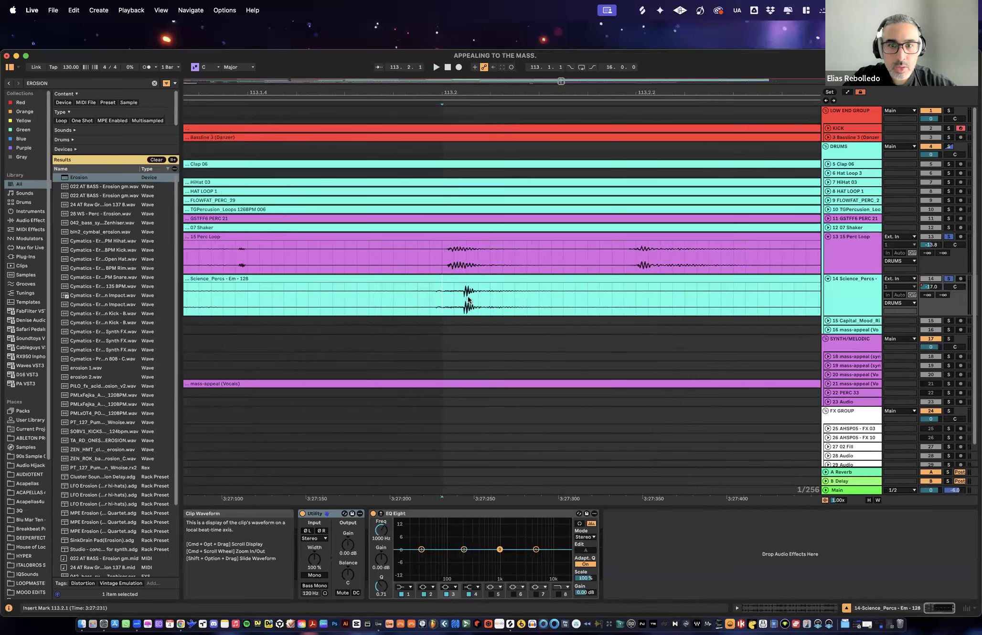
pyautogui.moveTo(440, 293); pyautogui.dragTo(502, 289)
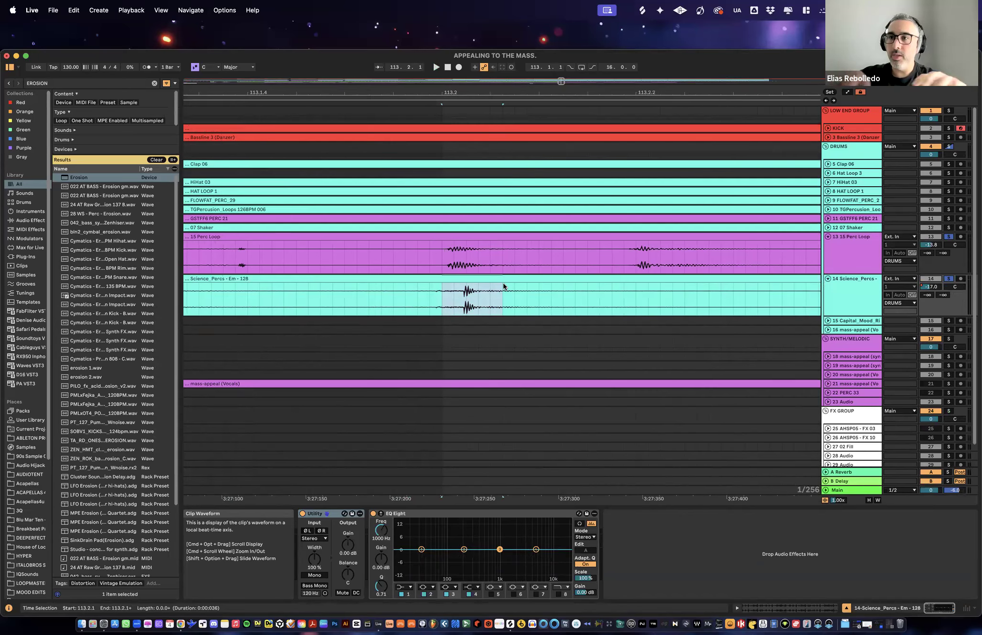
pyautogui.moveTo(506, 95); pyautogui.dragTo(490, 38)
pyautogui.press('space')
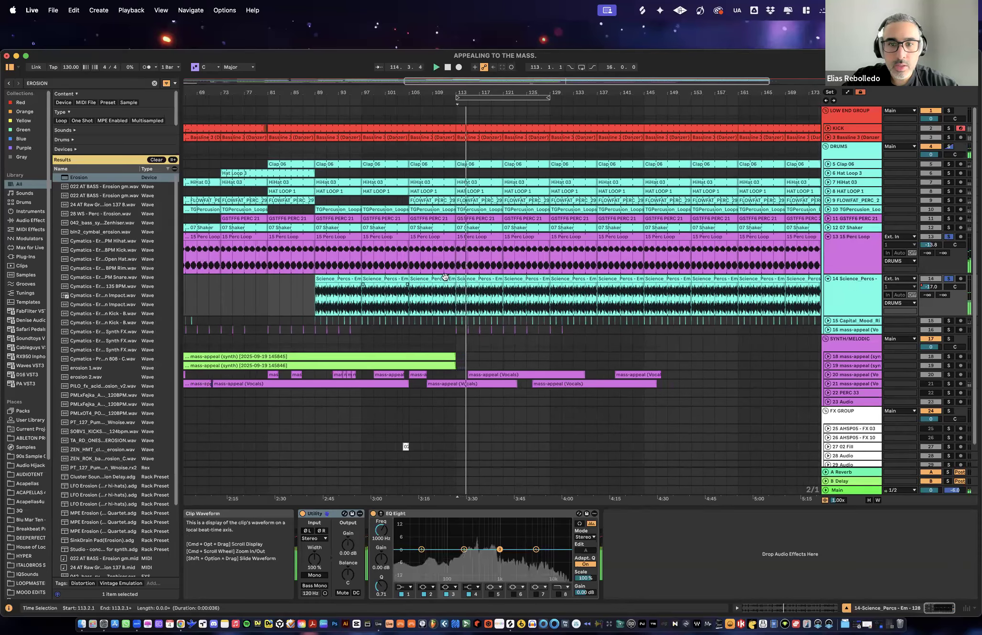
# - Show the Track Volume automation of Science_Percs and enlarge its track lane
pyautogui.click(419, 280)
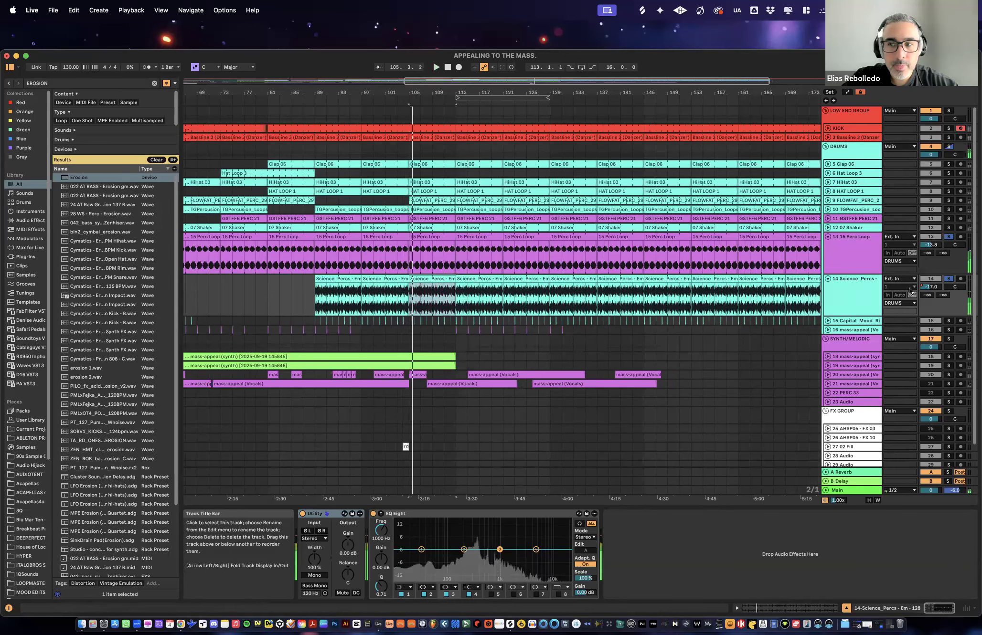
pyautogui.rightClick(925, 287)
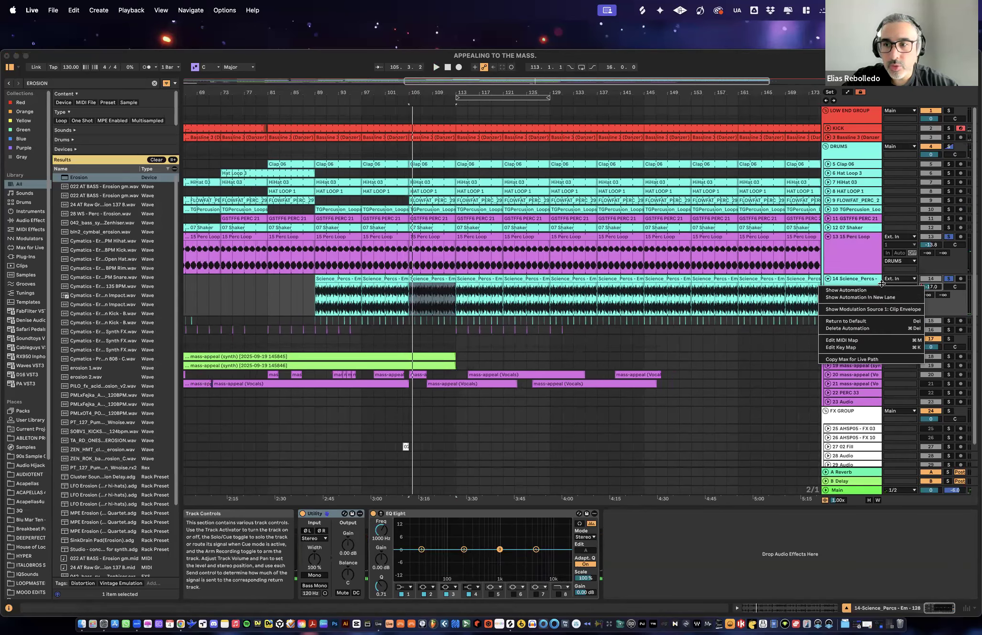
pyautogui.click(871, 269)
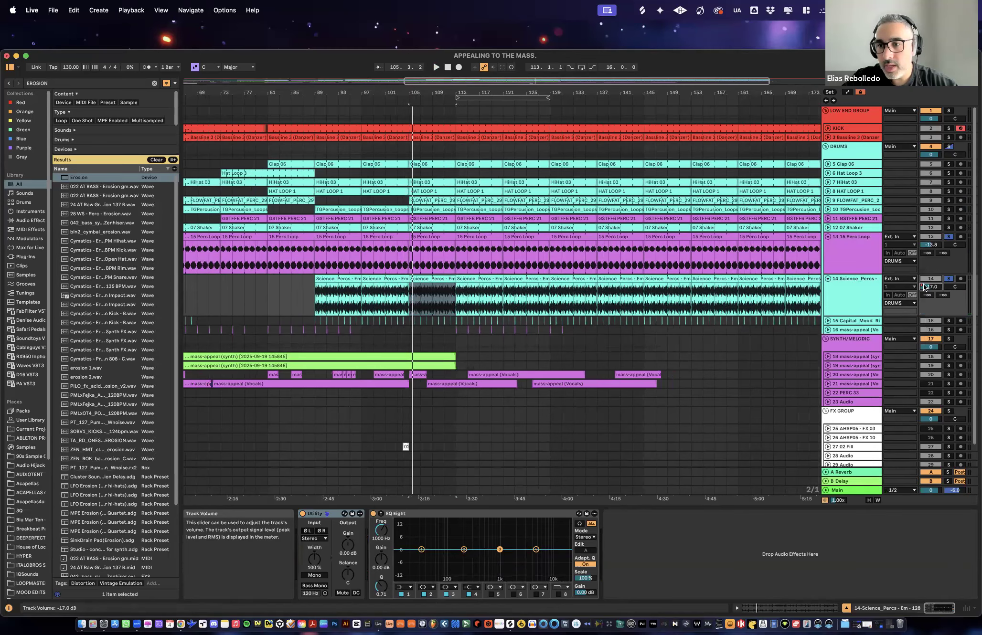
pyautogui.rightClick(924, 286)
pyautogui.click(896, 291)
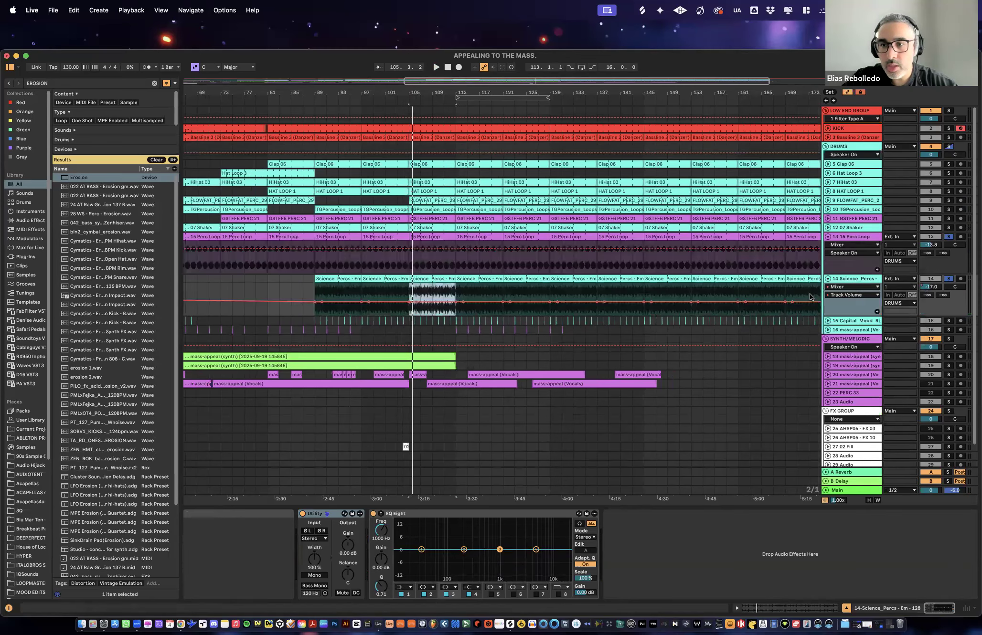
pyautogui.moveTo(846, 315); pyautogui.dragTo(845, 387)
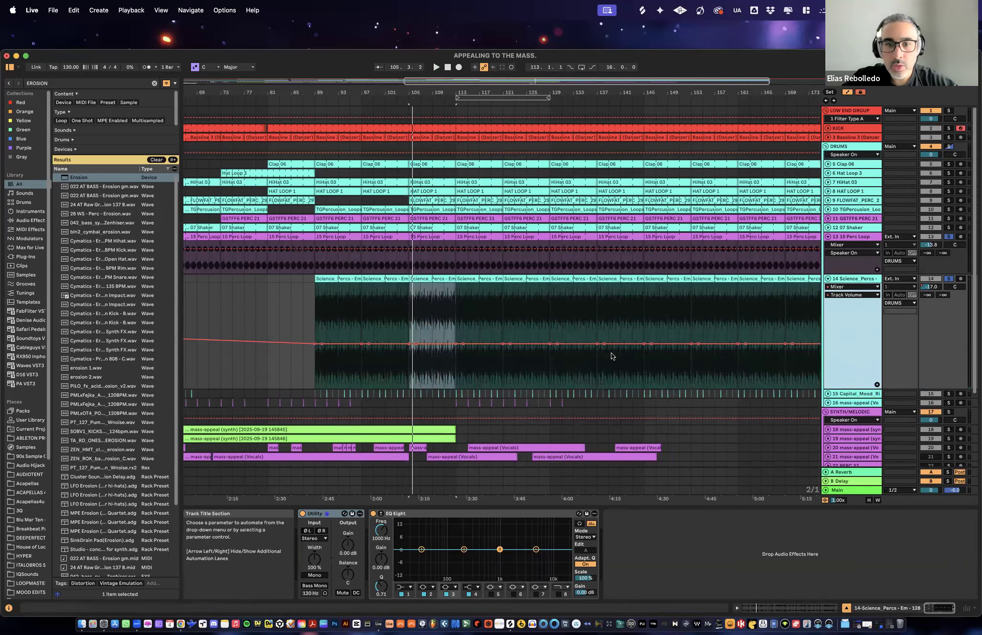
# - Delete the Science_Percs volume automation from the song's start to past its last clip
pyautogui.doubleClick(636, 91)
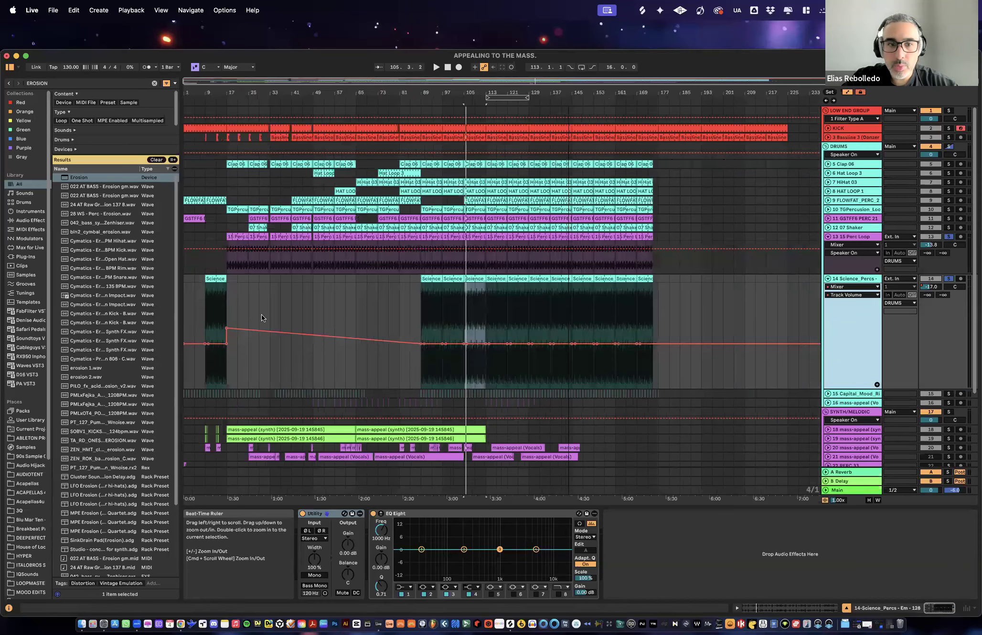
pyautogui.moveTo(673, 317); pyautogui.dragTo(292, 323)
pyautogui.moveTo(688, 317); pyautogui.dragTo(141, 315)
pyautogui.press('Delete')
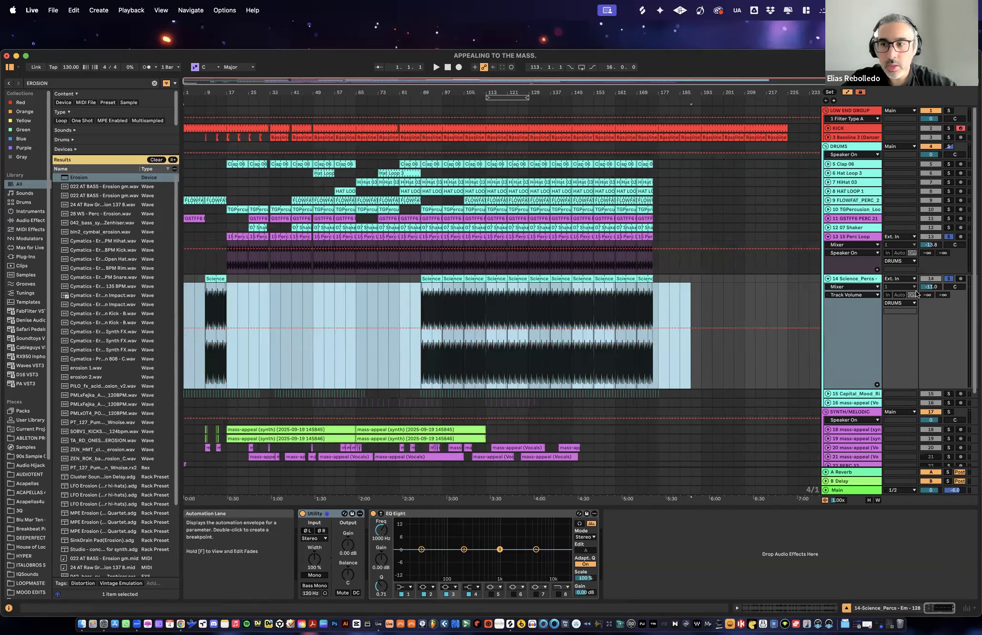
# - Play the soloed percussion loops from the Science_Percs clip at bar 89 and from the one at bar 113
pyautogui.click(434, 279)
pyautogui.press('space')
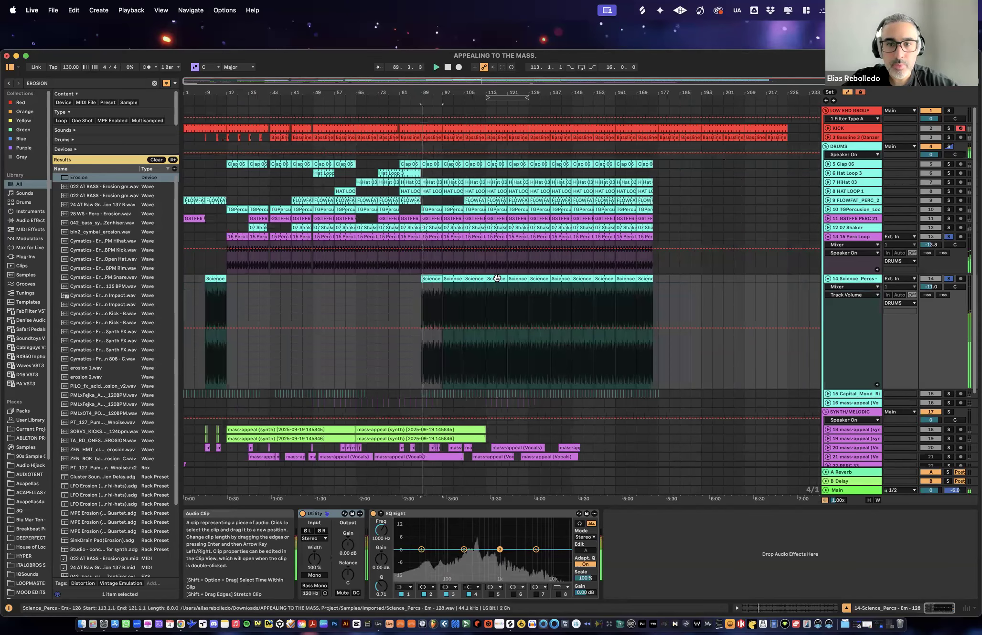
pyautogui.click(497, 278)
pyautogui.press('space')
pyautogui.press('space')
# - Clear the solos, solo 15 Perc Loop and Science_Percs together again and restart playback
pyautogui.click(948, 278)
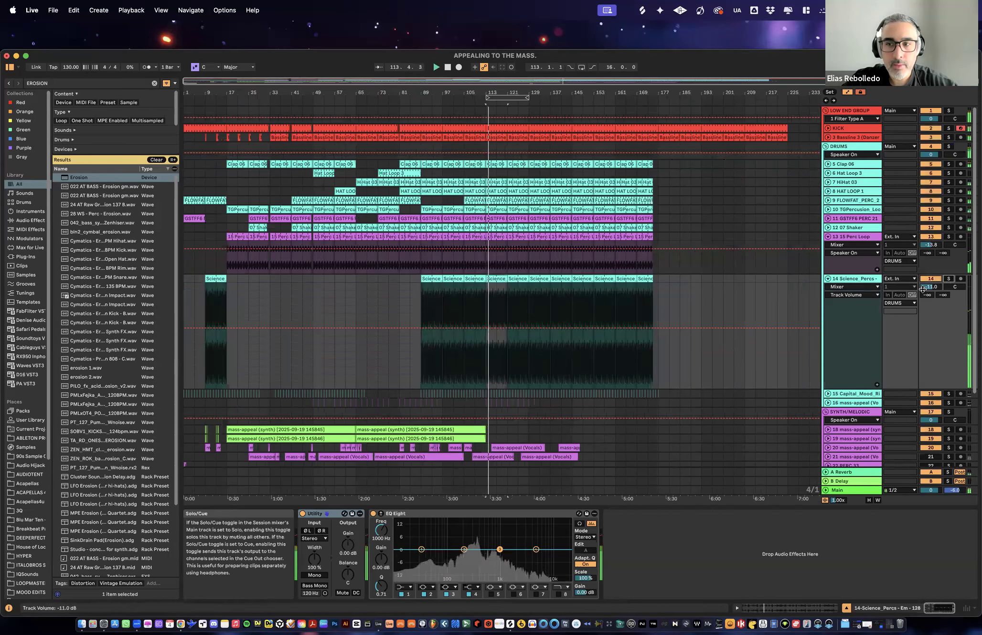
pyautogui.click(949, 236)
pyautogui.click(654, 269)
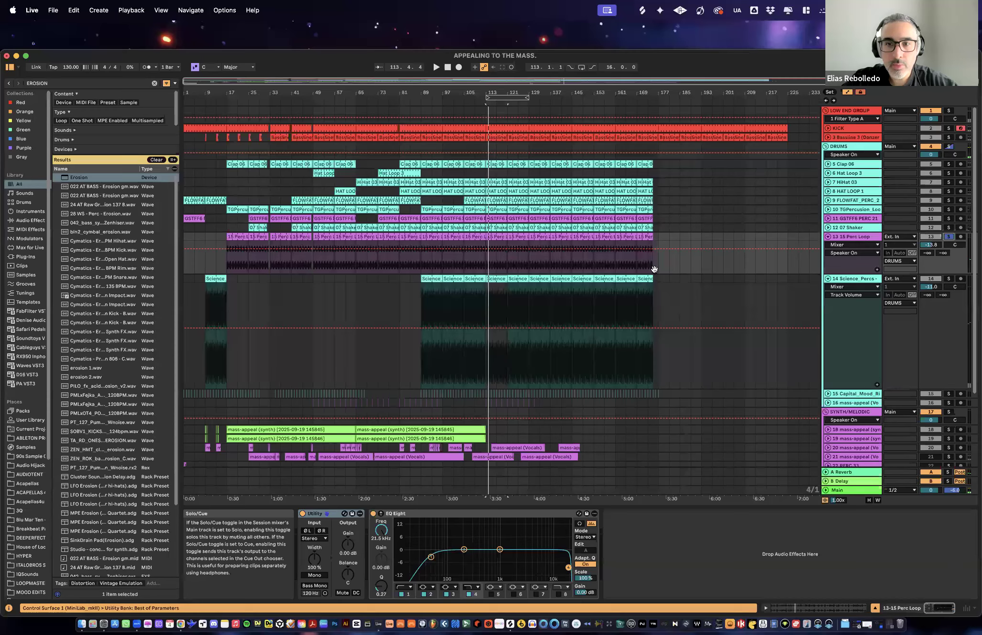
pyautogui.keyDown('super'); pyautogui.click(949, 278); pyautogui.keyUp('super')
pyautogui.press('space')
# - Open the Science_Percs clip at bar 113 and display its Clip Gain envelope
pyautogui.moveTo(496, 89); pyautogui.dragTo(500, 87)
pyautogui.doubleClick(459, 279)
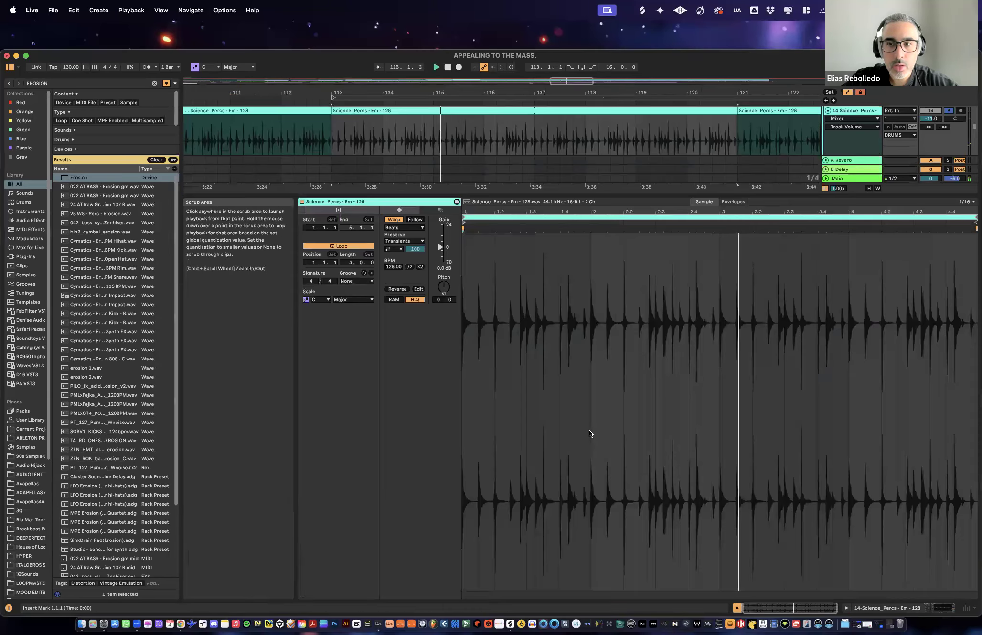
pyautogui.click(733, 201)
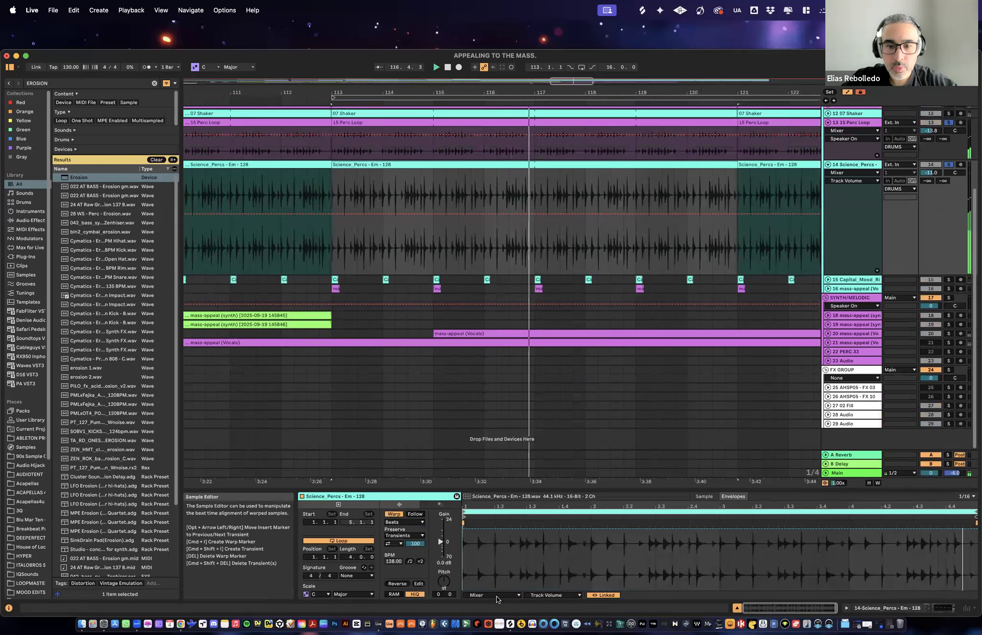
pyautogui.click(497, 595)
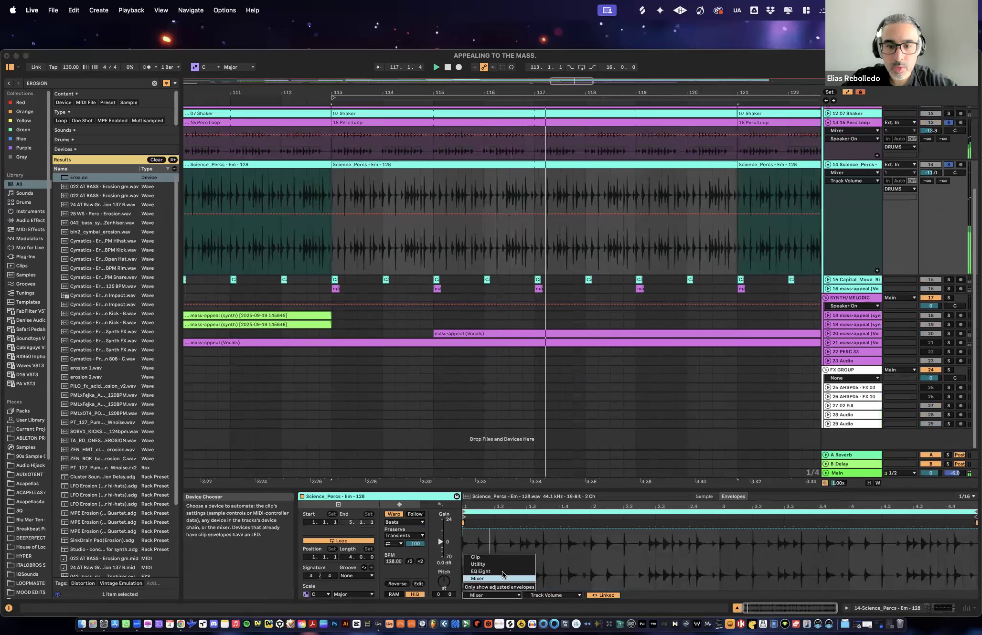
pyautogui.click(503, 557)
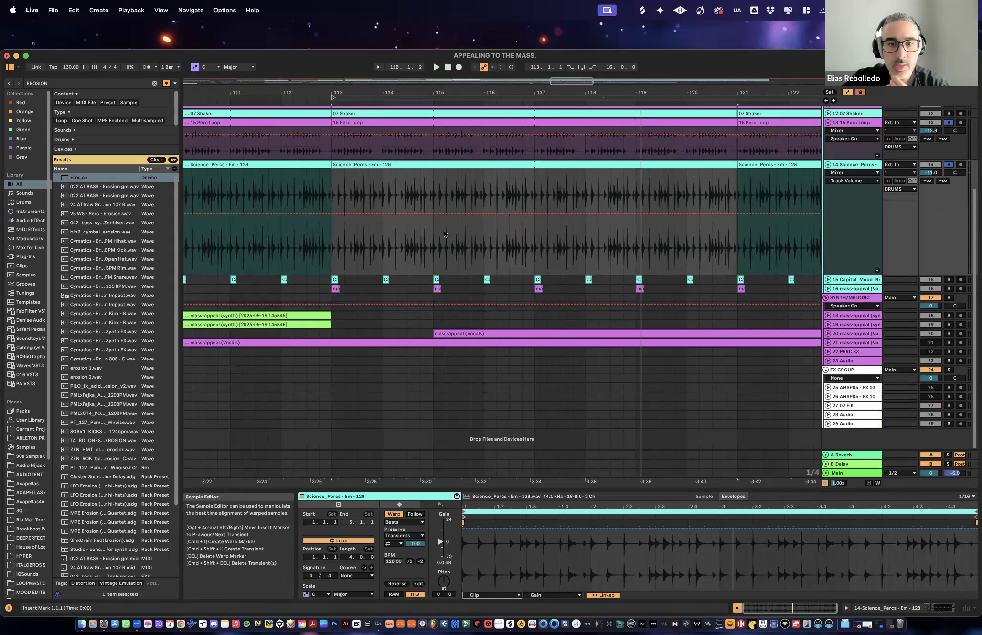
# - Play the two soloed percussion loops from bar 113 and compare their waveforms up close
pyautogui.moveTo(356, 92); pyautogui.dragTo(353, 155)
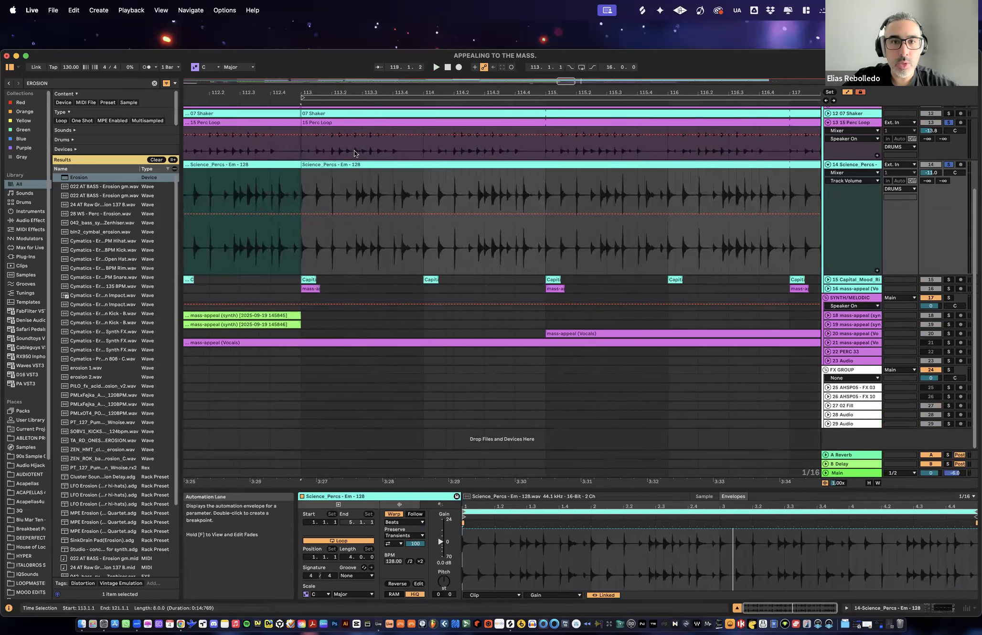
pyautogui.moveTo(317, 92); pyautogui.dragTo(317, 138)
pyautogui.press('space')
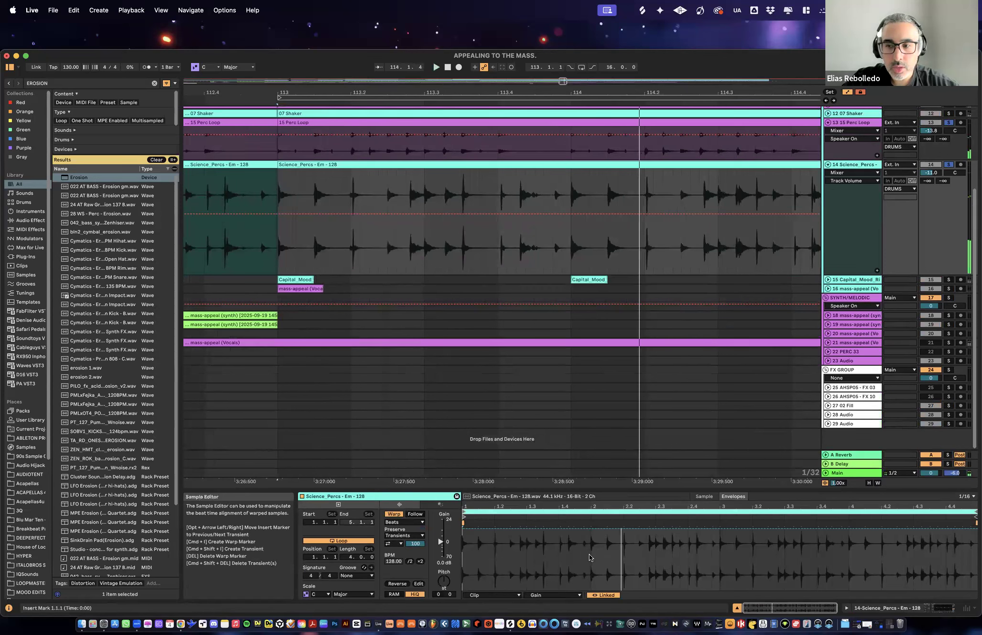
pyautogui.press('space')
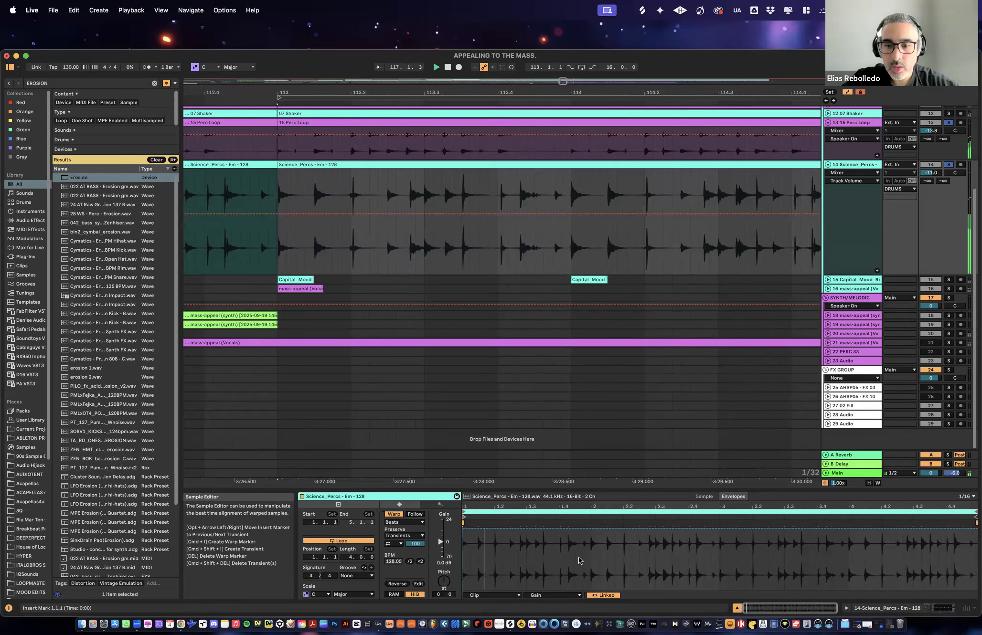
# - Loop the first two bars of the Science_Percs clip, setting the loop length to 2.0.0
pyautogui.moveTo(717, 560); pyautogui.dragTo(463, 562)
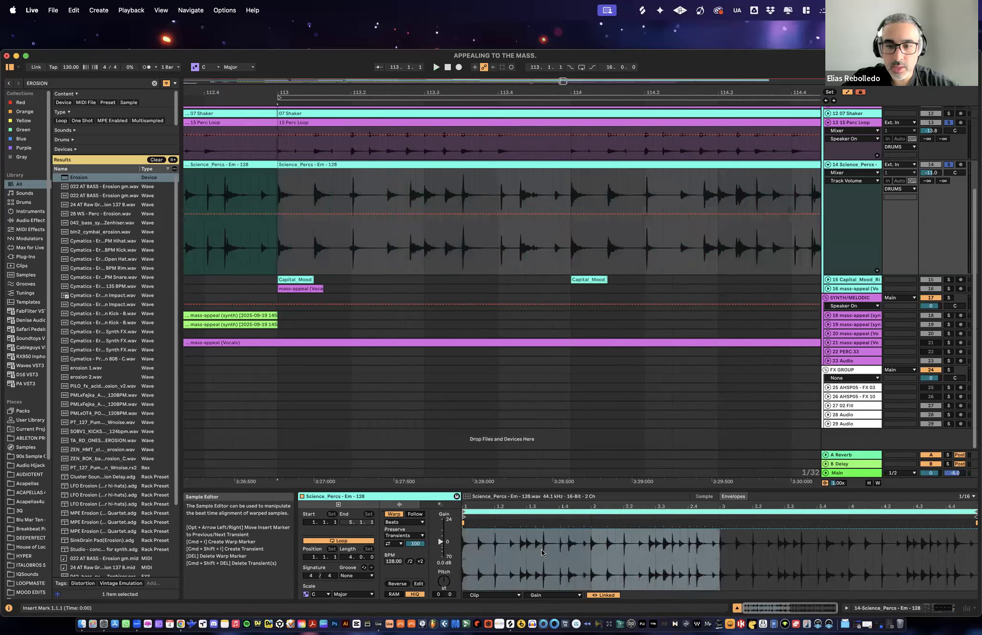
pyautogui.moveTo(720, 561); pyautogui.dragTo(929, 564)
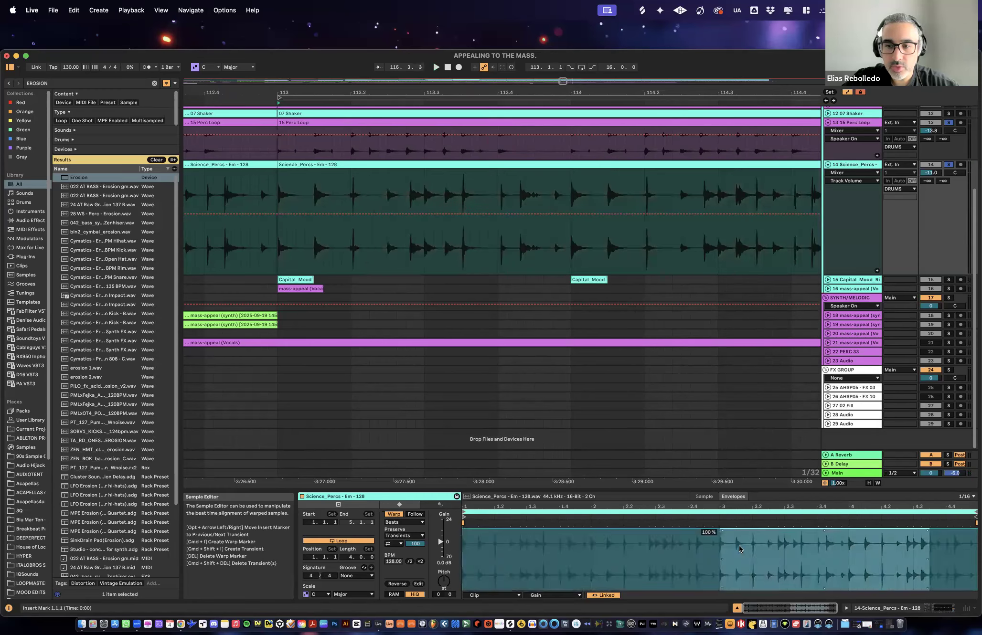
pyautogui.moveTo(715, 567); pyautogui.dragTo(462, 567)
pyautogui.press('super+l')
# - Select the first two looped bars of the Science_Percs sample, from 1.1.1 to 3.1.1
pyautogui.moveTo(580, 503); pyautogui.dragTo(637, 518)
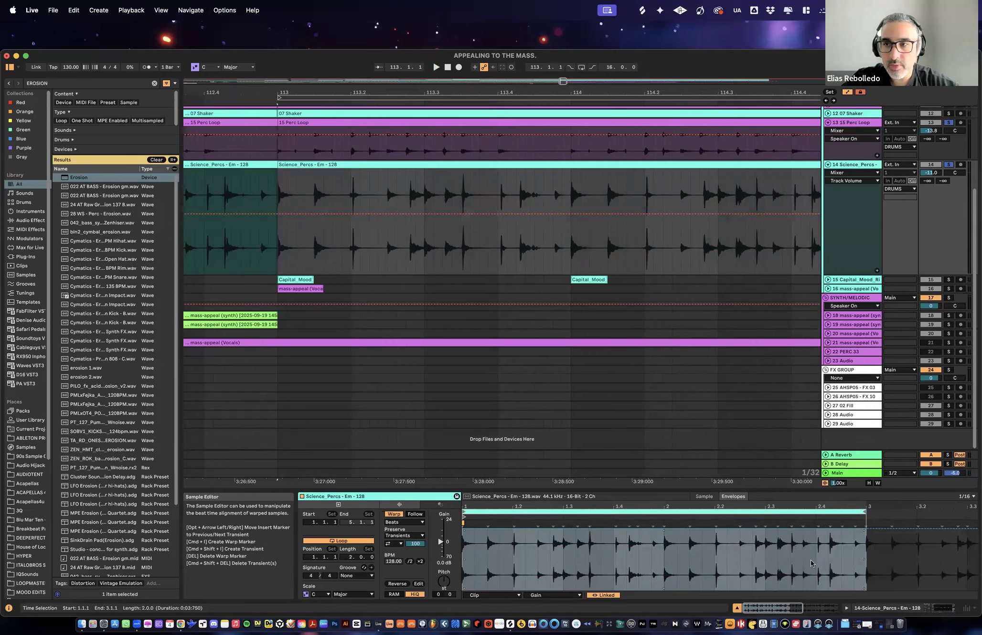
pyautogui.moveTo(863, 567); pyautogui.dragTo(464, 559)
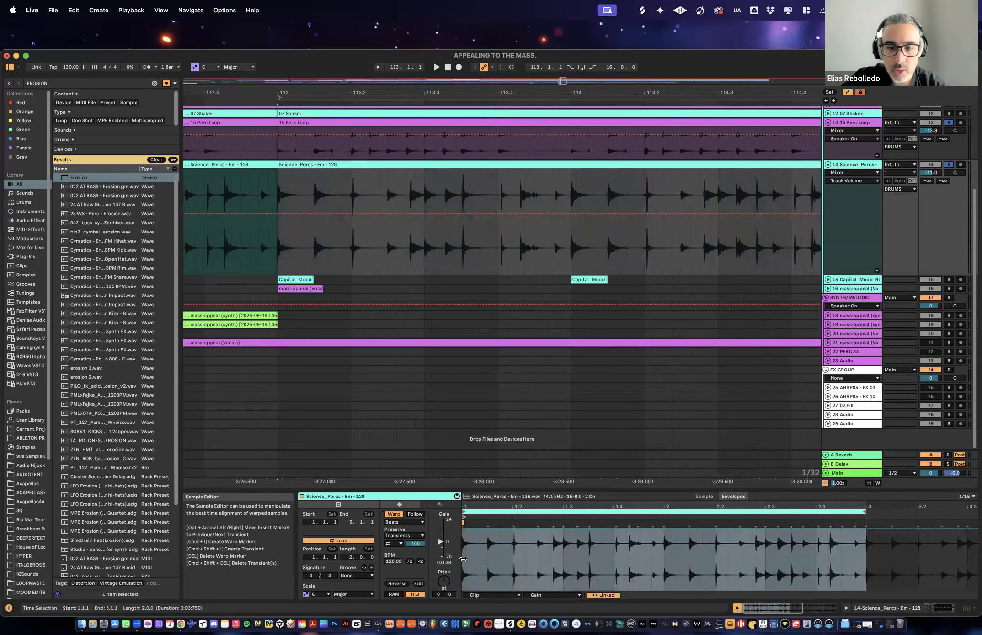
pyautogui.rightClick(617, 544)
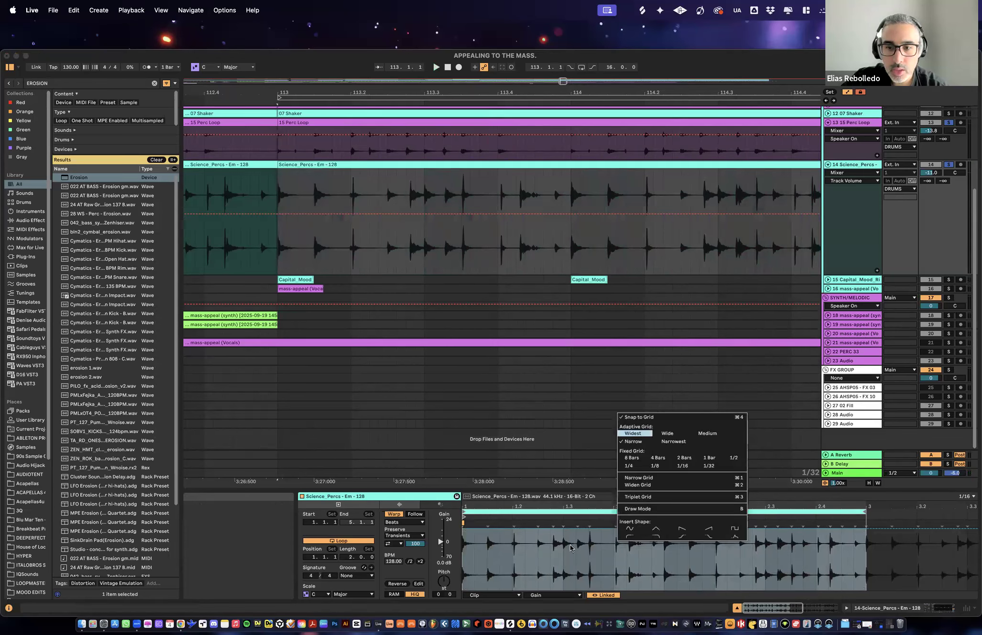
pyautogui.rightClick(578, 527)
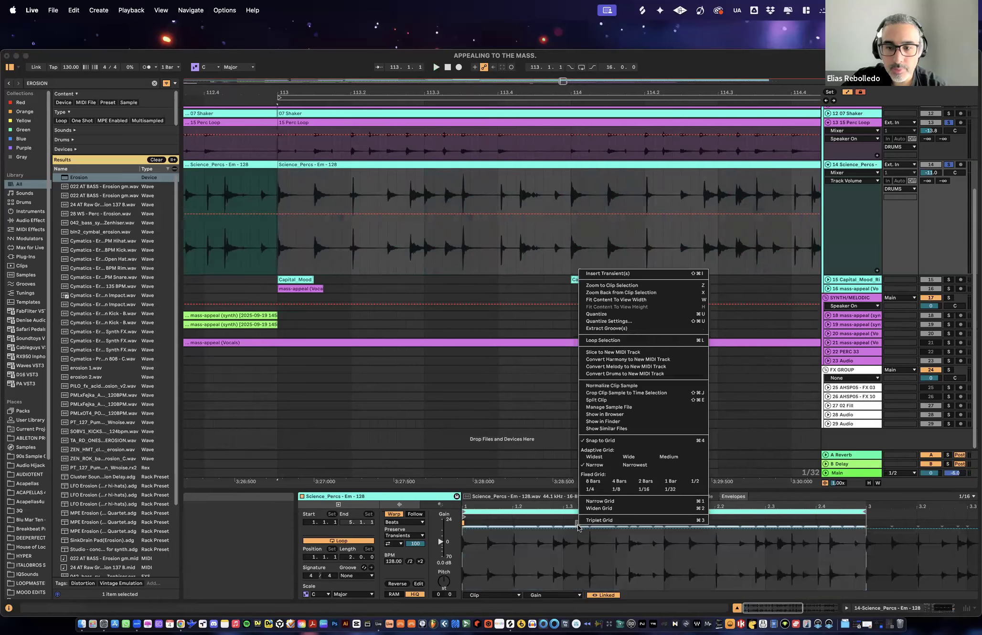
pyautogui.click(822, 560)
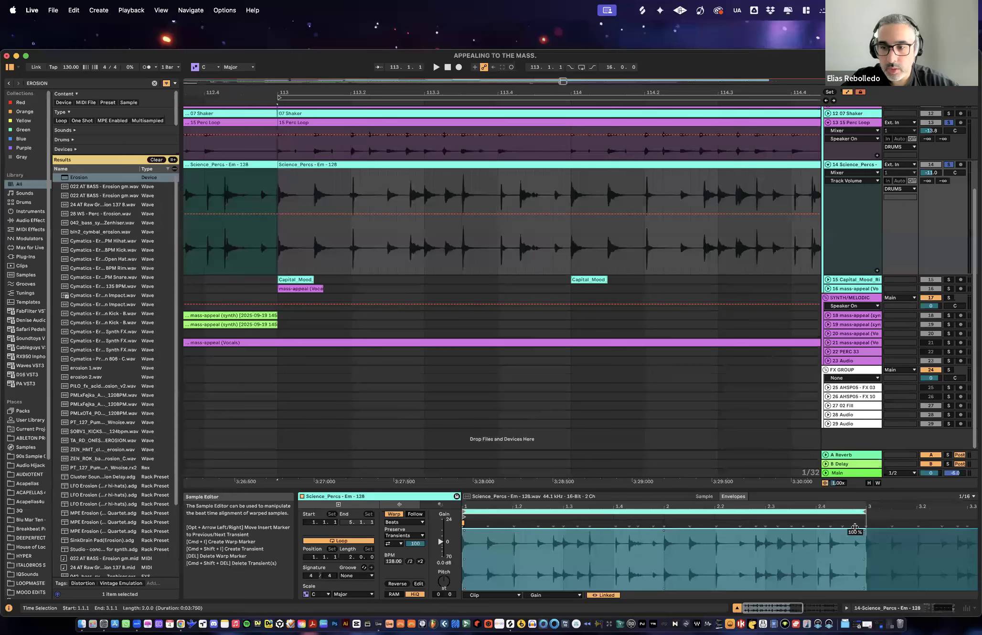
pyautogui.rightClick(857, 540)
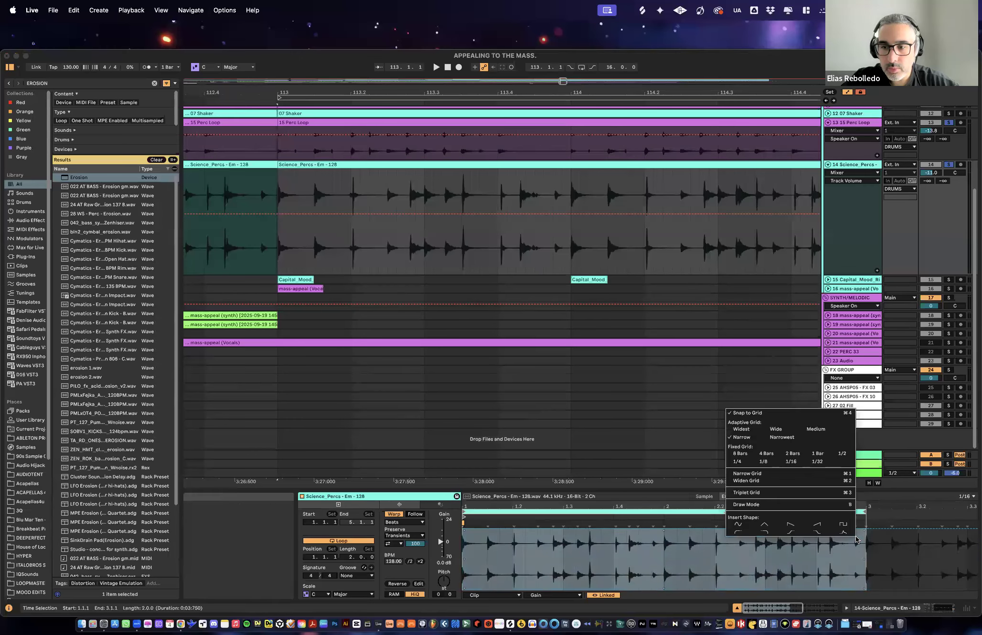
pyautogui.click(710, 546)
pyautogui.click(864, 554)
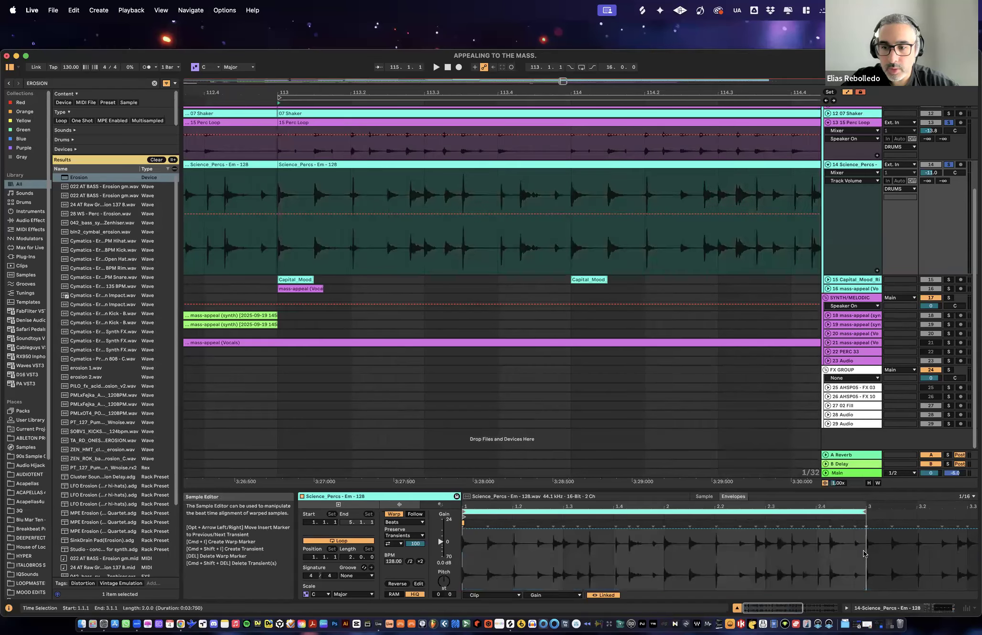
pyautogui.moveTo(580, 545); pyautogui.dragTo(466, 542)
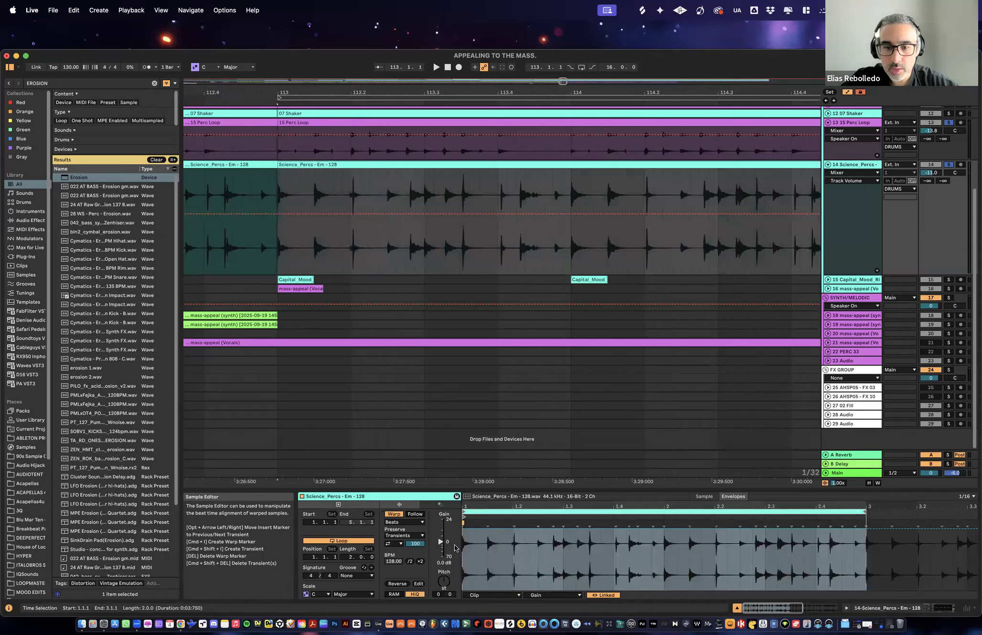
# - Try quantizing the selected two bars of the Science_Percs sample, and undo it
pyautogui.rightClick(487, 522)
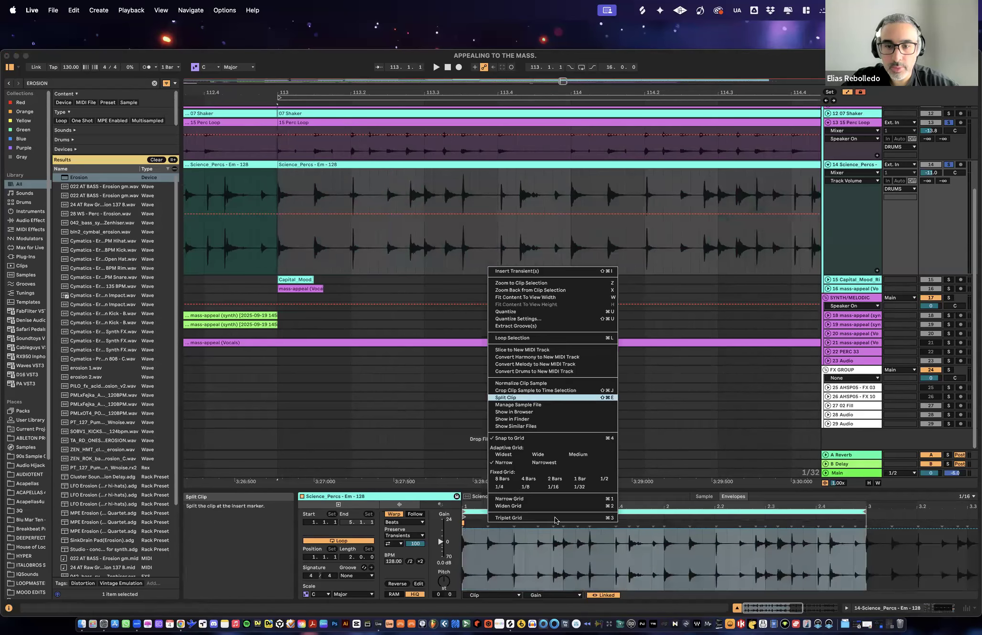
pyautogui.click(529, 313)
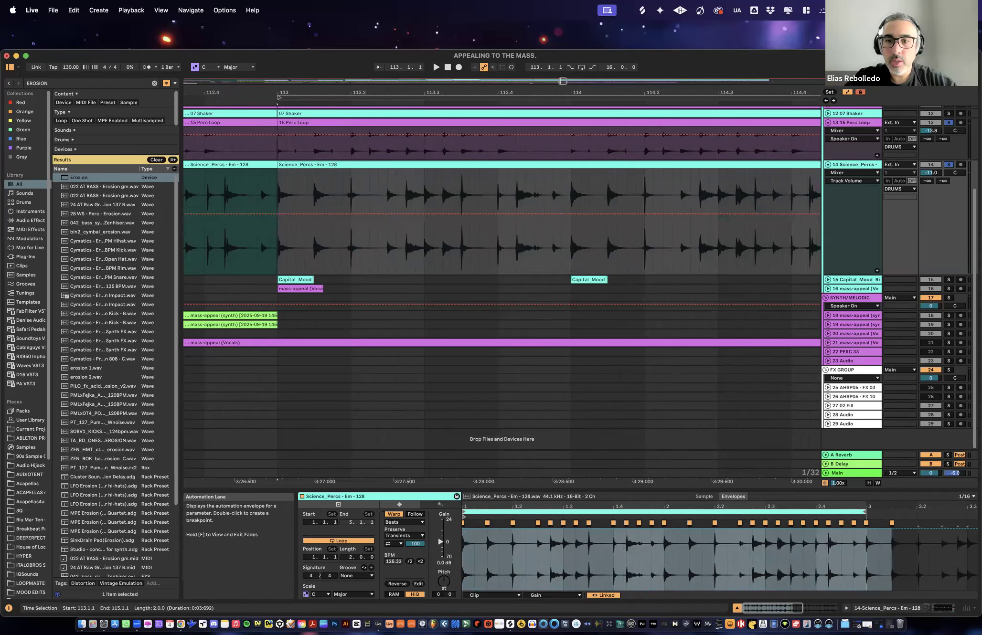
pyautogui.click(639, 562)
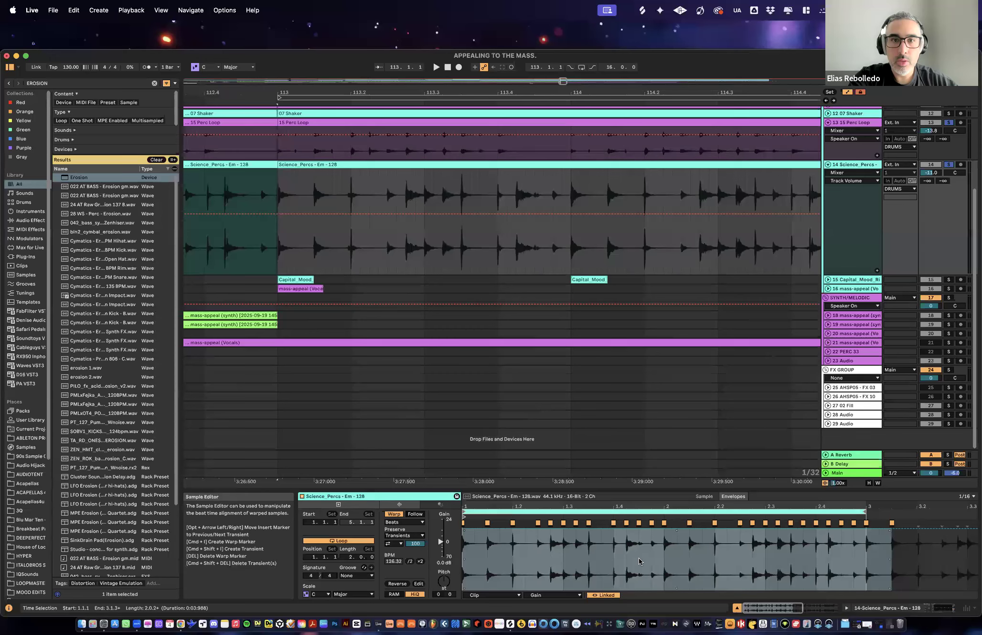
pyautogui.press('super+z')
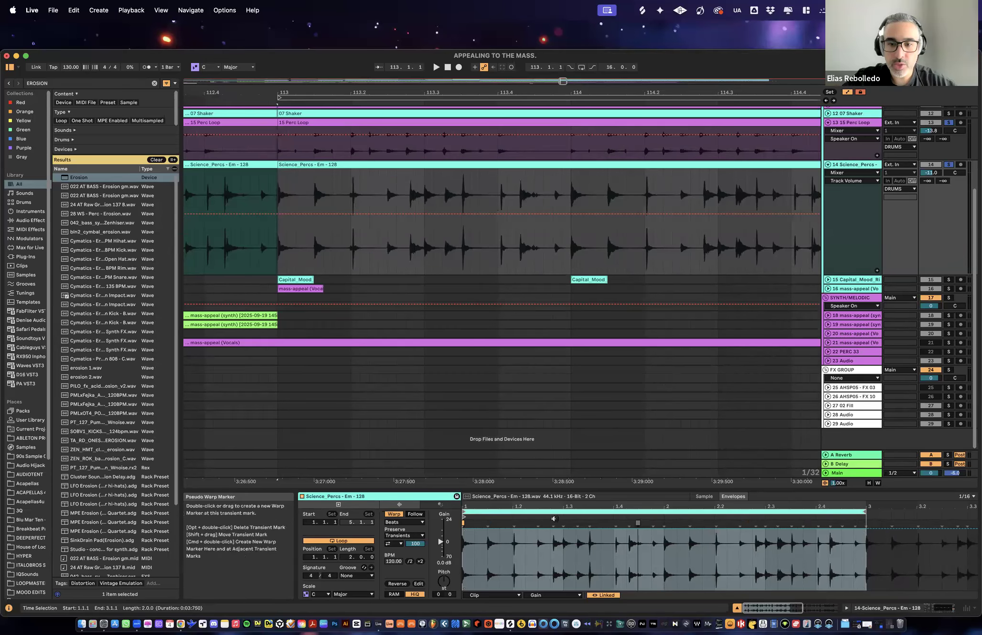
# - Quantize the selected two bars of the Science_Percs sample and play both soloed percussion loops from bar 113
pyautogui.rightClick(579, 524)
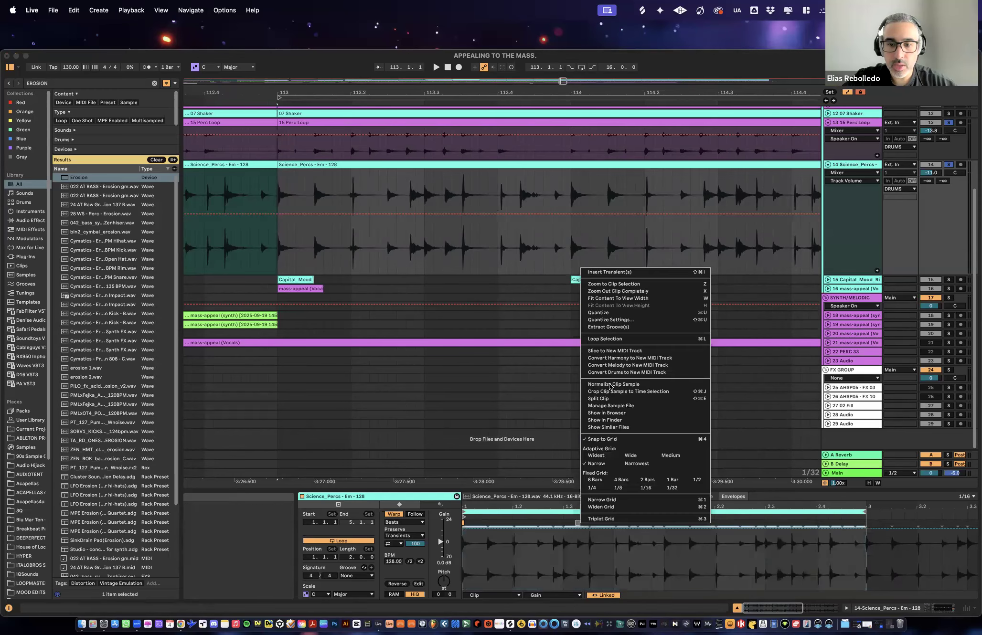
pyautogui.click(620, 313)
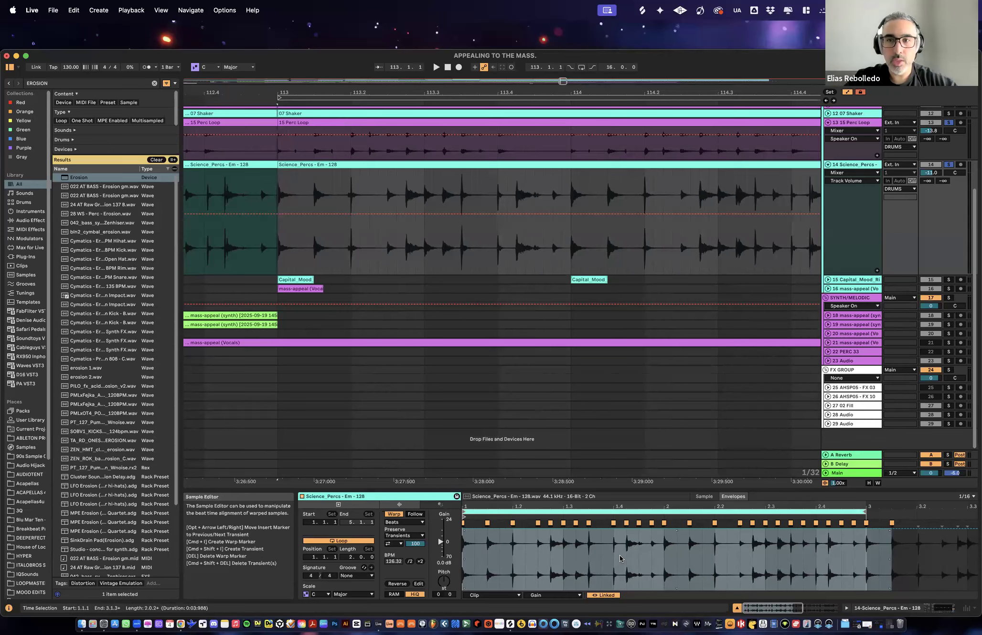
pyautogui.press('space')
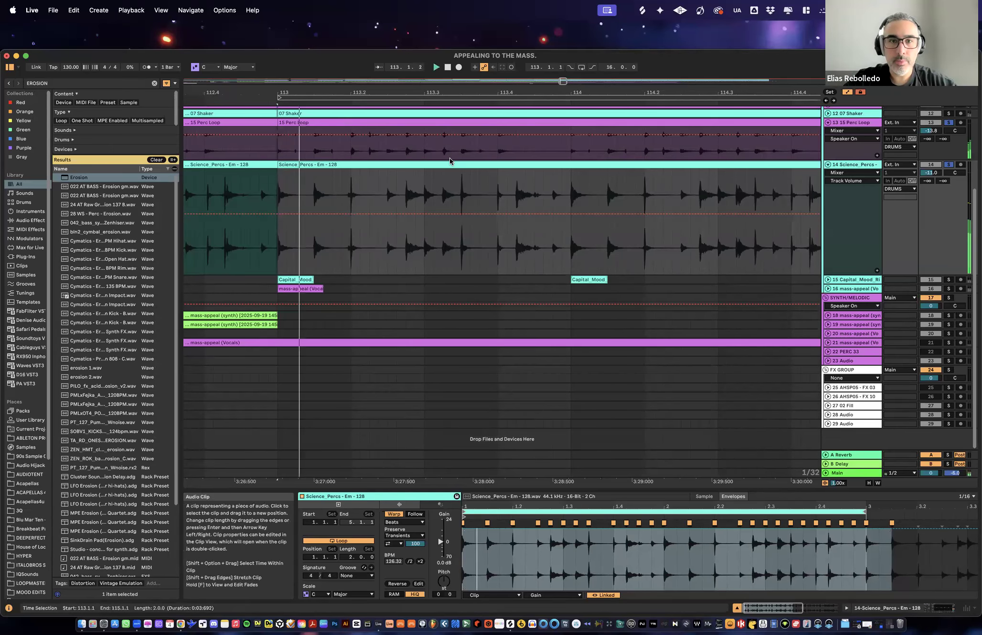
pyautogui.moveTo(488, 92); pyautogui.dragTo(477, 63)
# - Set the Science_Percs clip's warp mode to Beats, adjust its transient loop mode and envelope, and hide the clip view
pyautogui.click(406, 522)
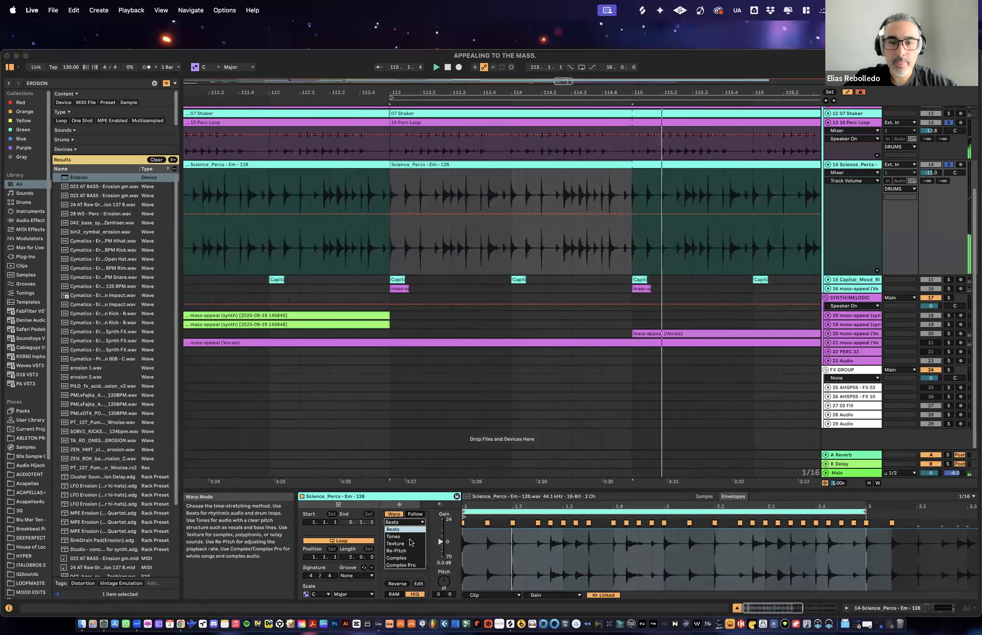
pyautogui.click(393, 529)
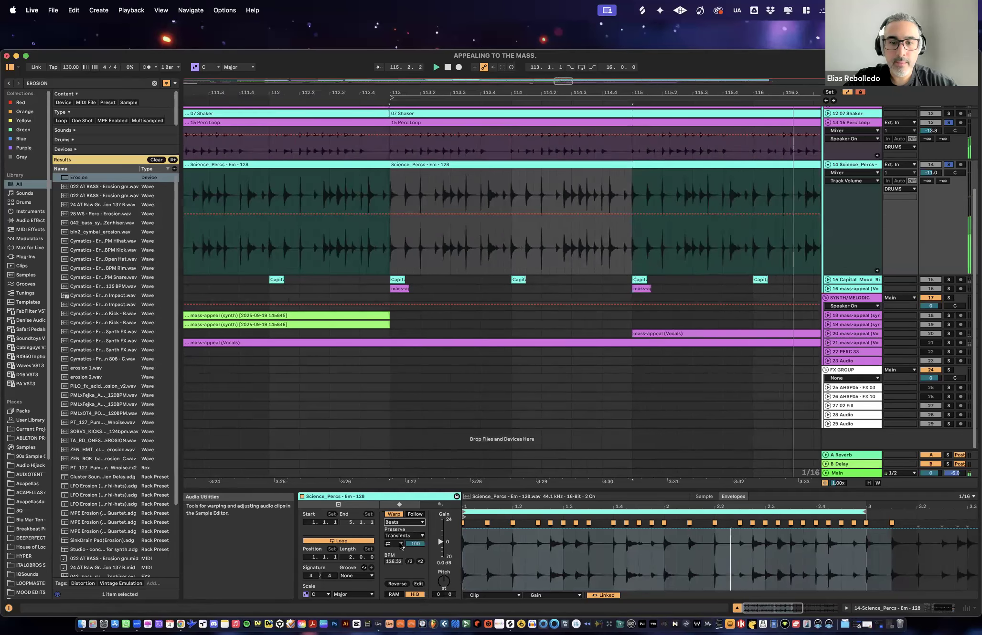
pyautogui.click(396, 543)
pyautogui.click(406, 550)
pyautogui.moveTo(415, 544); pyautogui.dragTo(415, 547)
pyautogui.press('super+alt+l')
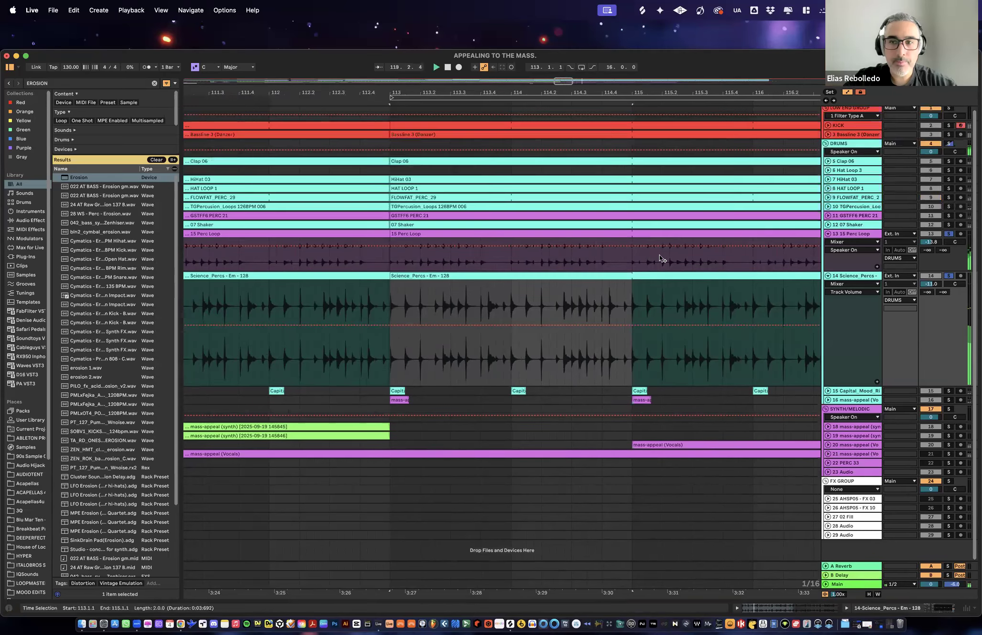
# - Stop playback, clear the solos, solo 15 Perc Loop and Science_Percs together again and play them
pyautogui.press('space')
pyautogui.moveTo(595, 91); pyautogui.dragTo(488, 65)
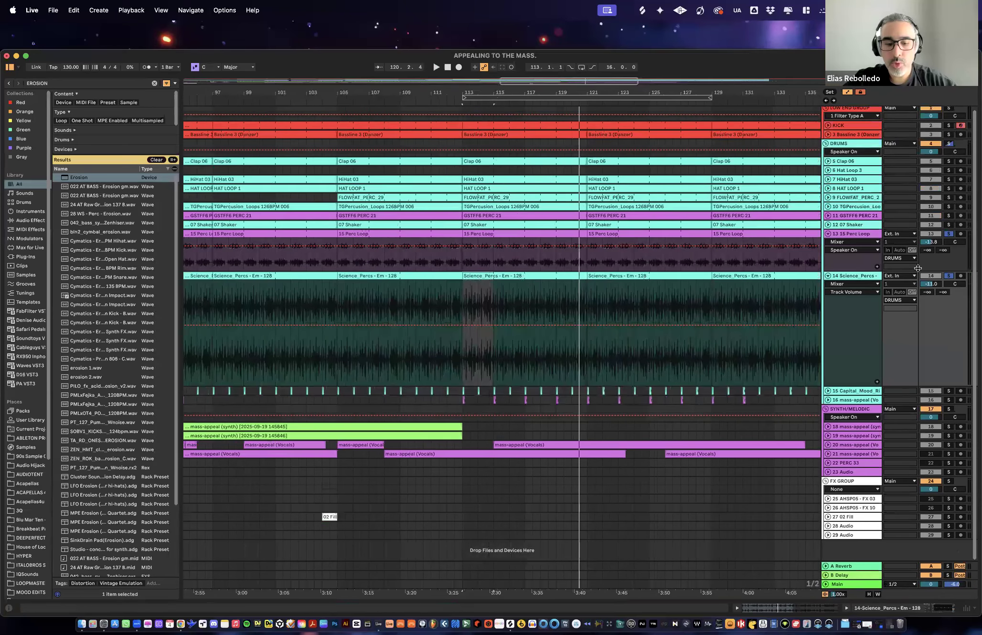
pyautogui.click(950, 236)
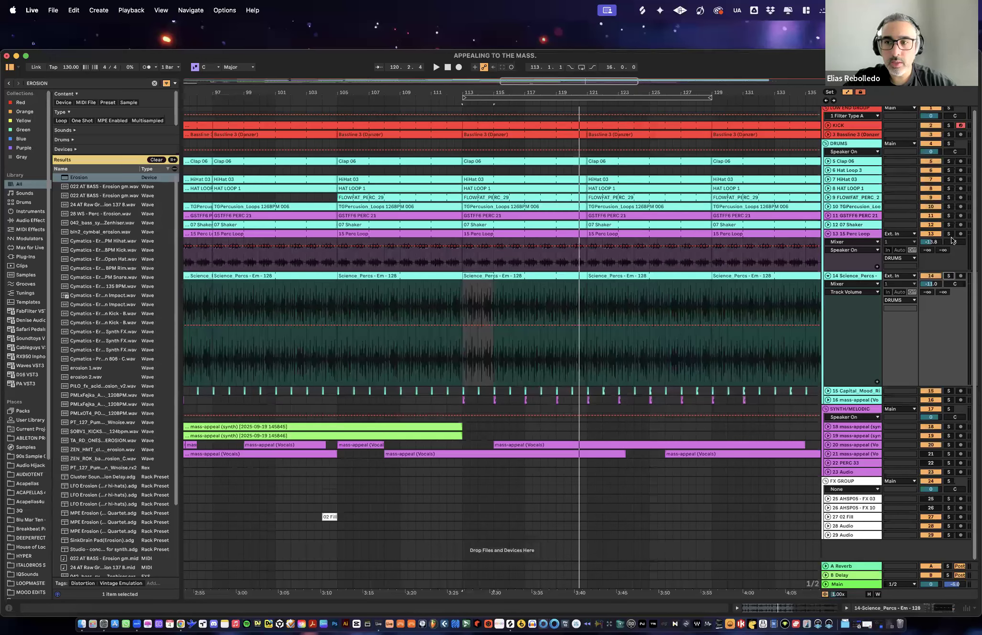
pyautogui.click(949, 234)
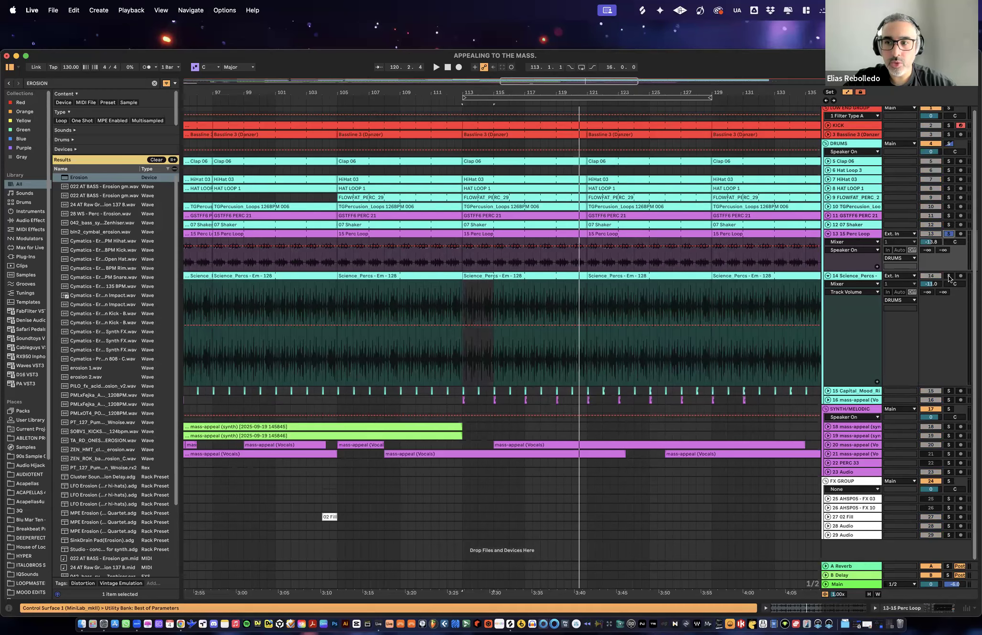
pyautogui.click(949, 276)
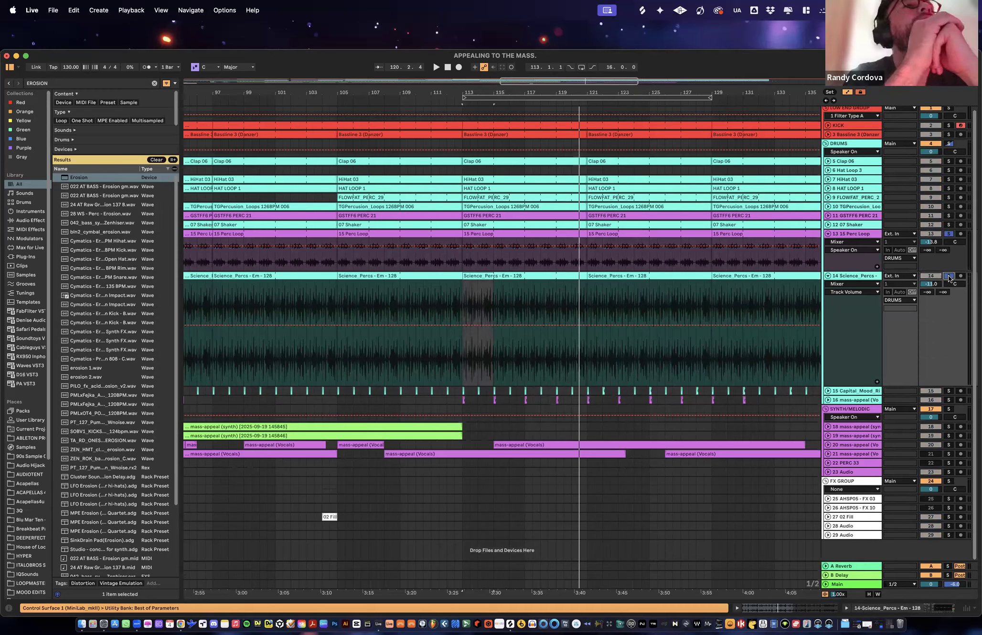
pyautogui.press('space')
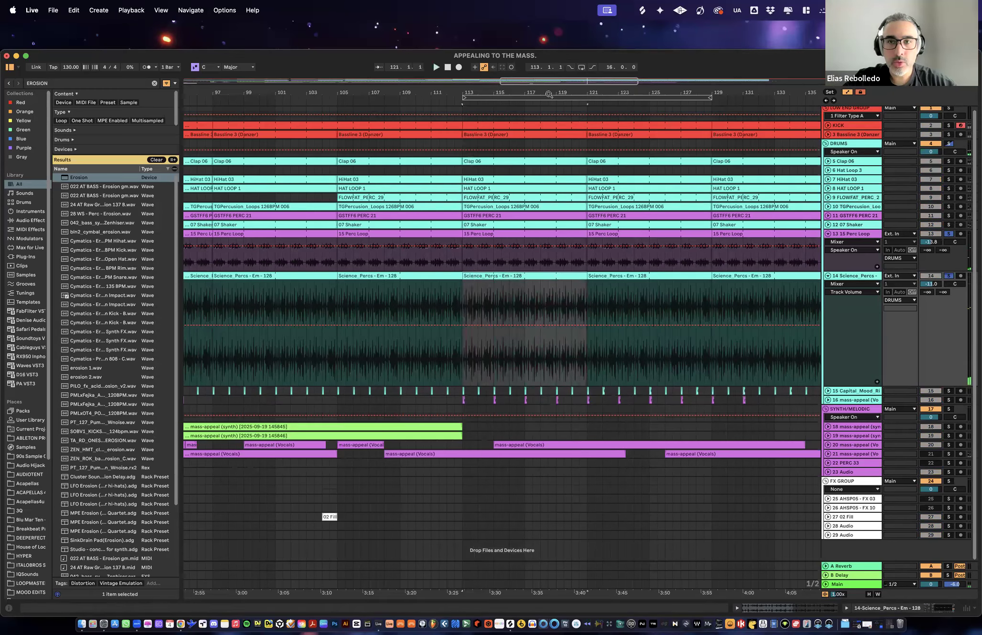
# - Duplicate the quantized Science_Percs clip across the track's main section, replacing the existing clips up to bar 177
pyautogui.moveTo(544, 92); pyautogui.dragTo(545, 34)
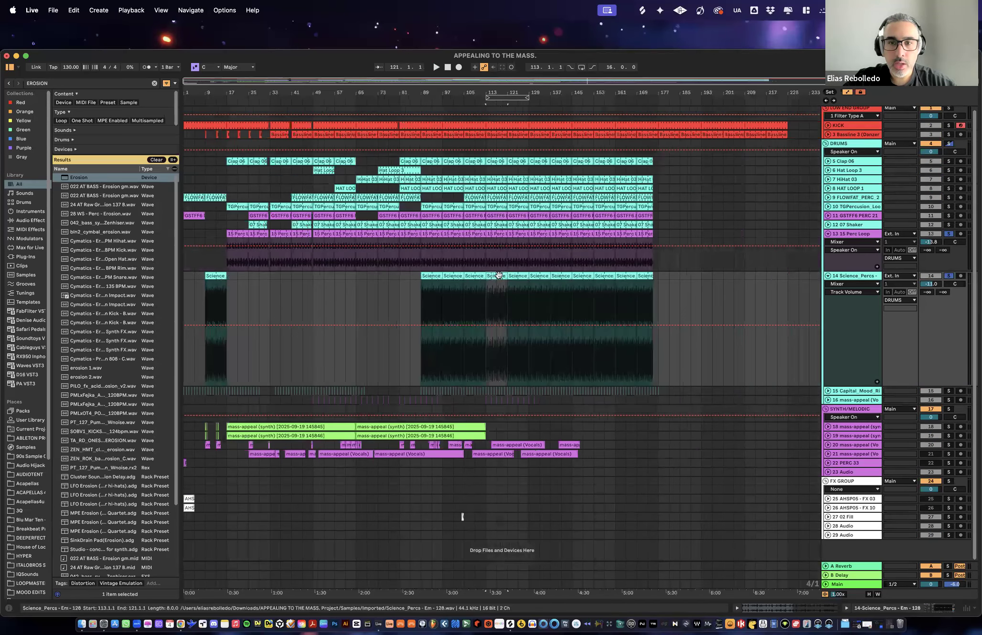
pyautogui.moveTo(463, 276); pyautogui.dragTo(437, 276)
pyautogui.press('super+d')
pyautogui.press('super+d')
pyautogui.press('super+d')
pyautogui.press('super+d')
pyautogui.press('super+d')
pyautogui.press('super+d')
pyautogui.press('super+d')
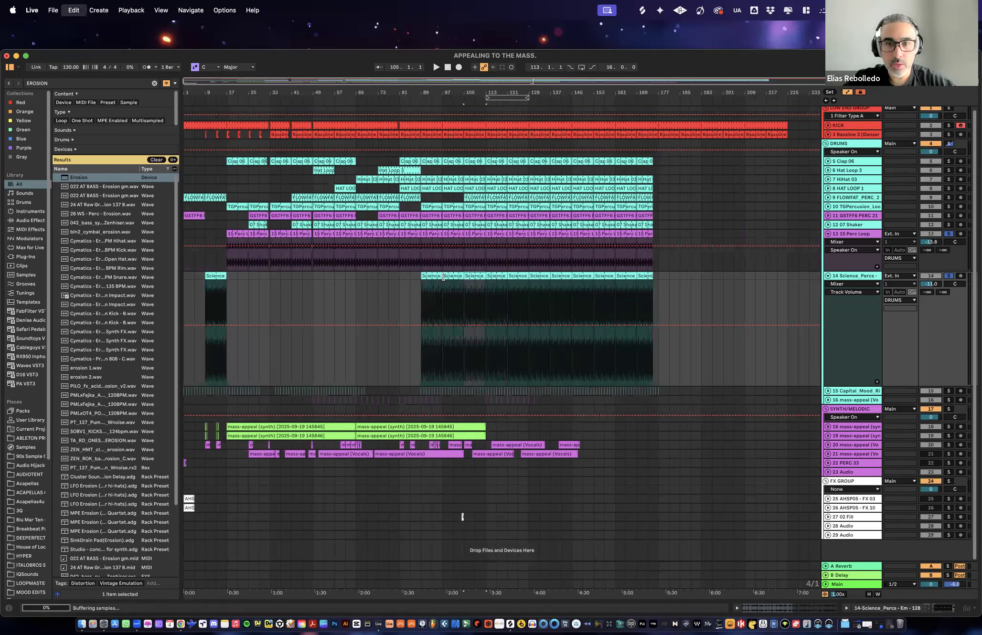
pyautogui.press('super+d')
pyautogui.press('super+d')
pyautogui.press('super+d')
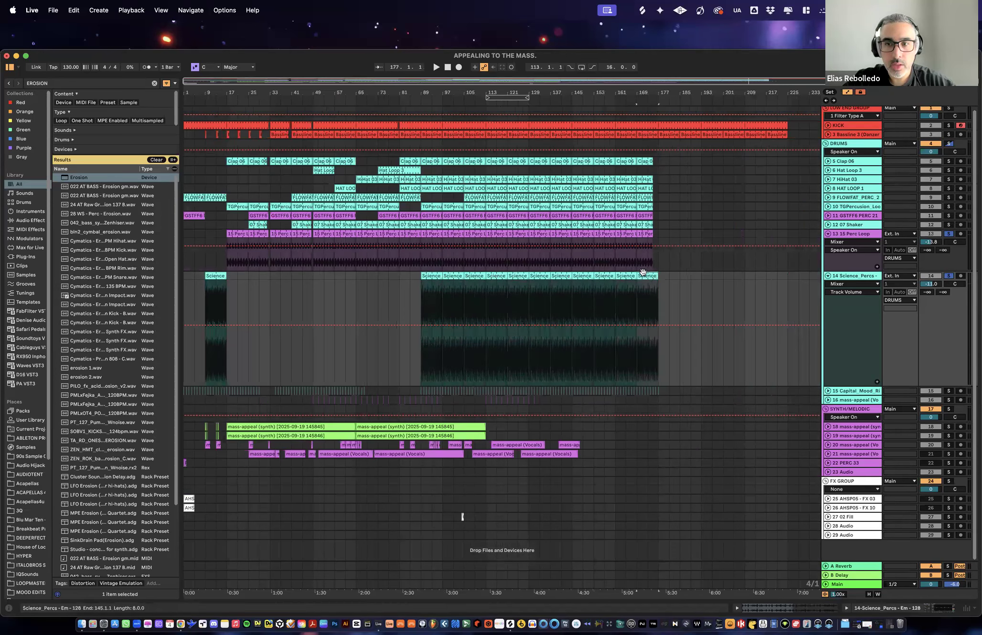
# - Check the Science_Percs clips at bars 161, 9 and 89 in the arrangement
pyautogui.click(628, 276)
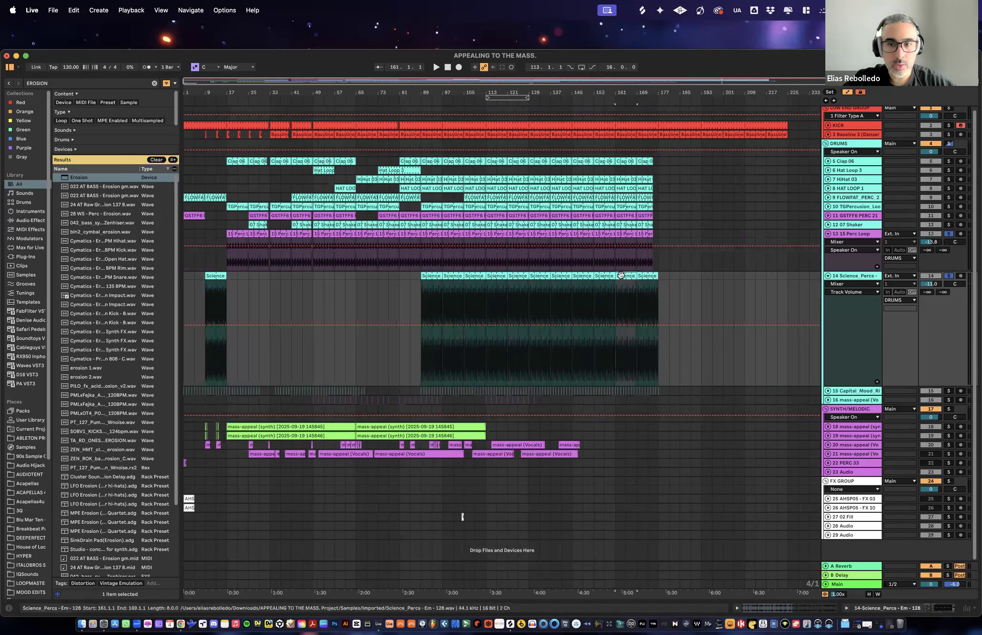
pyautogui.click(219, 276)
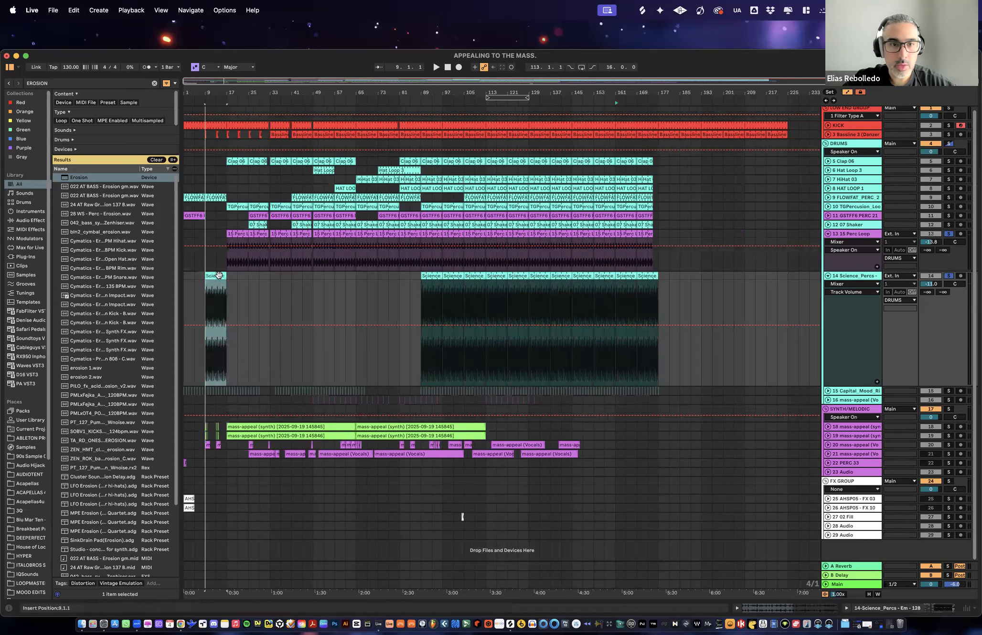
pyautogui.click(433, 276)
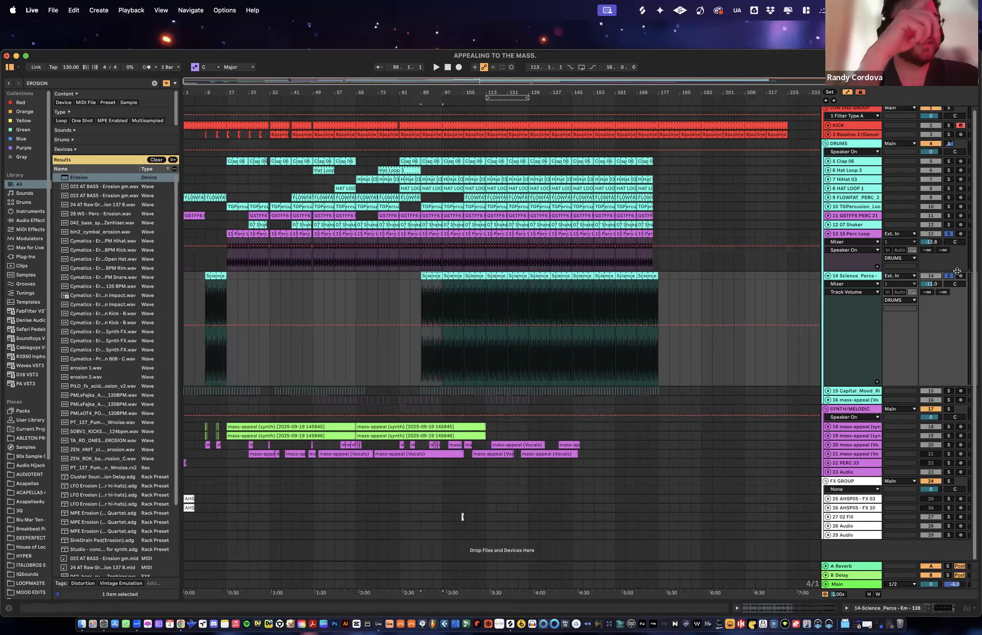
# - Clear the track solos and fold the 15 Perc Loop track, leaving the Science_Percs track unfolded
pyautogui.click(828, 275)
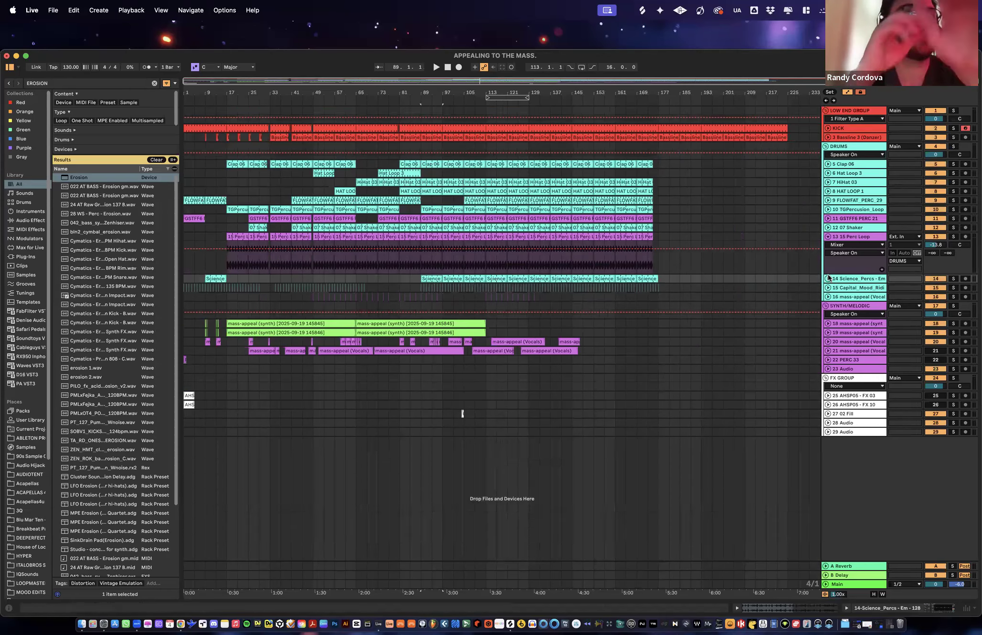
pyautogui.click(828, 237)
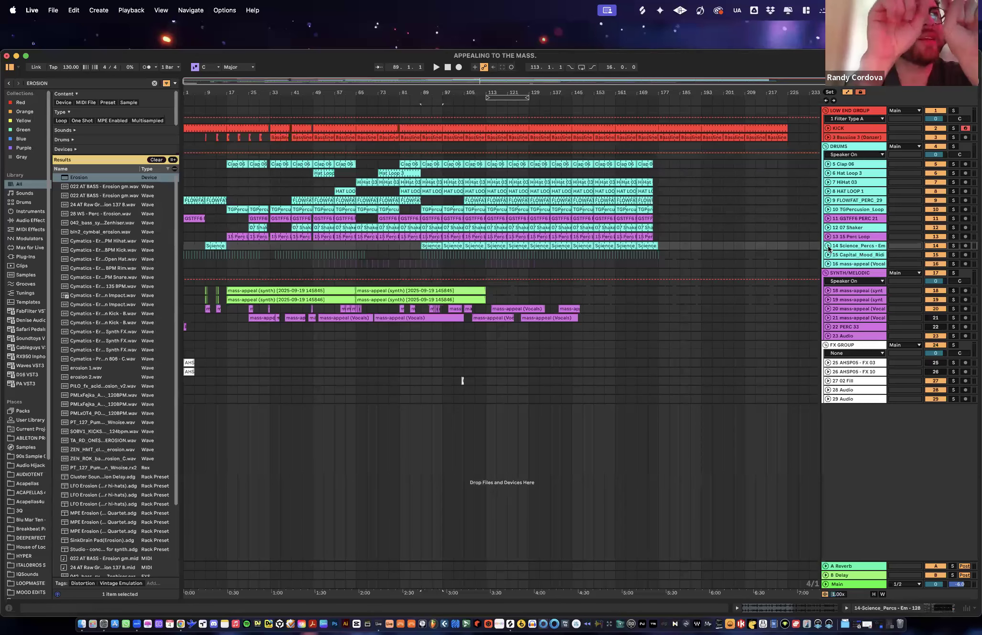
pyautogui.click(828, 246)
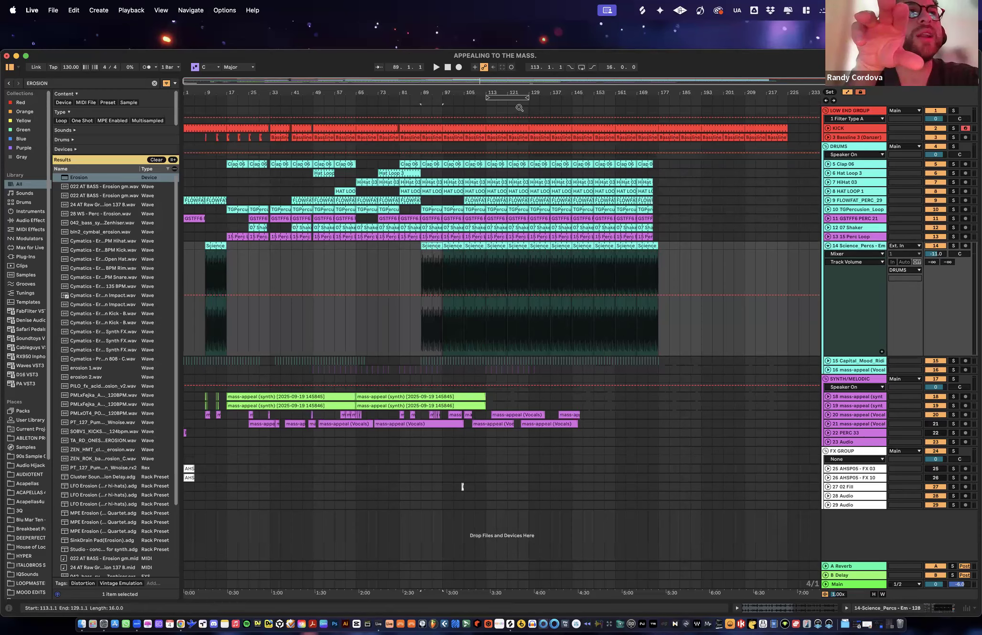
# - Examine the row of duplicated Science_Percs clips up close and select the one at bar 145
pyautogui.scroll(3, 388, 246)
pyautogui.hscroll(2, 388, 246)
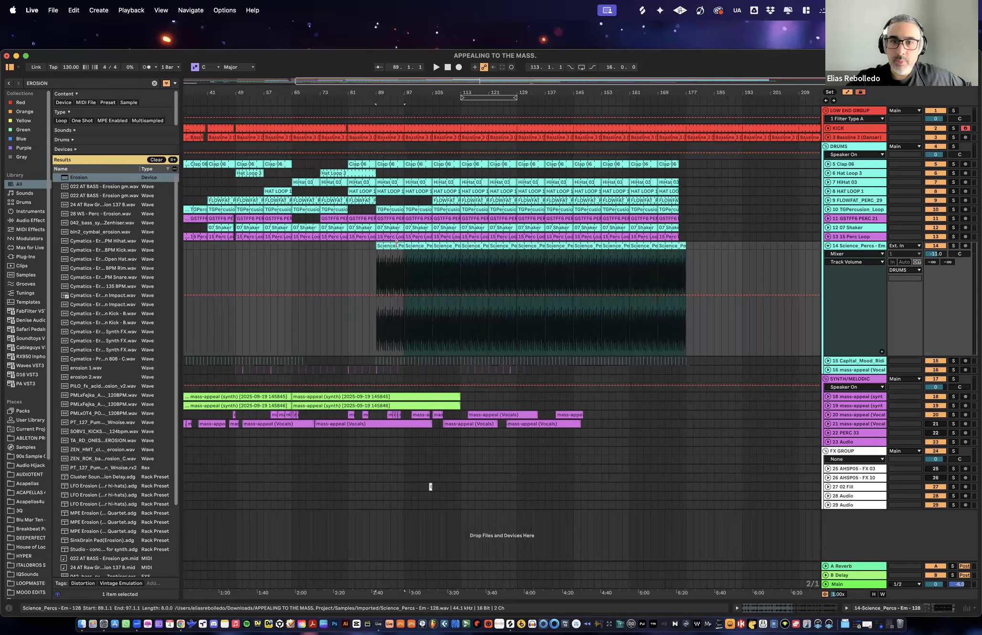
pyautogui.click(616, 253)
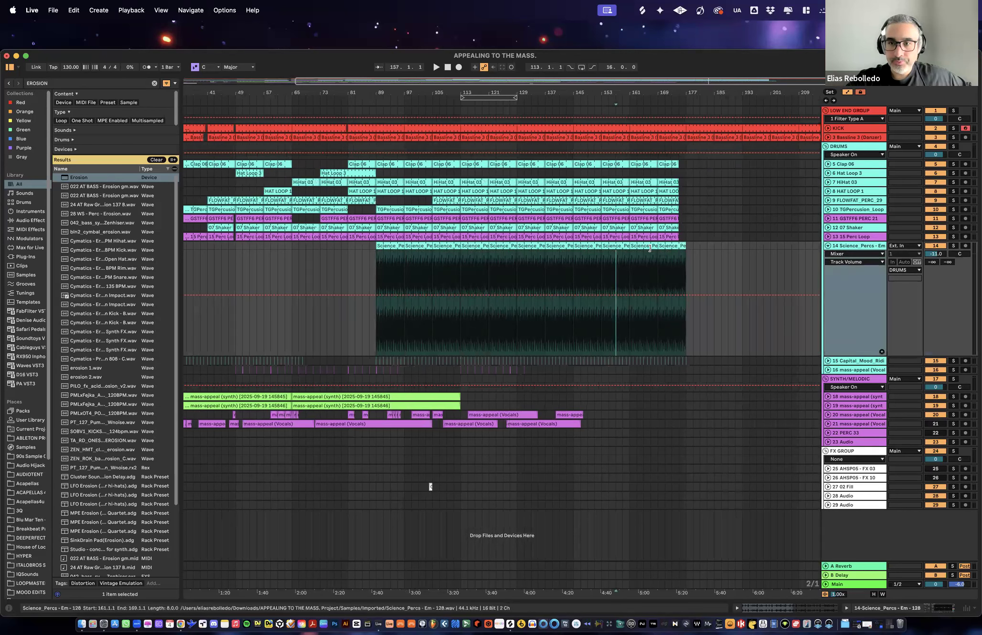
pyautogui.click(597, 247)
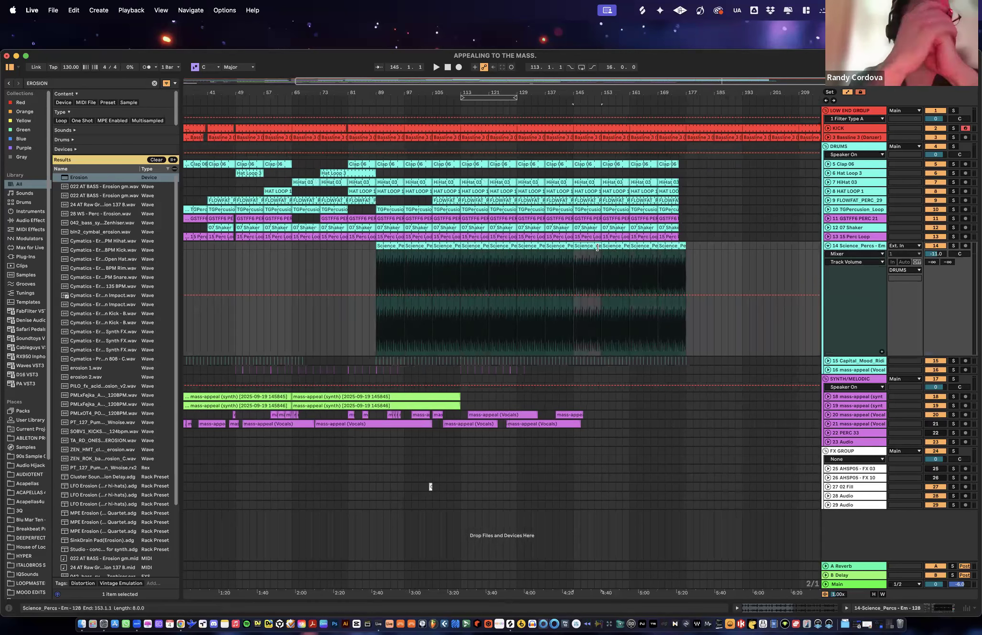
# - Copy the Science_Percs clip at bar 113 to bar 89 and duplicate it along the track up to bar 153
pyautogui.click(515, 249)
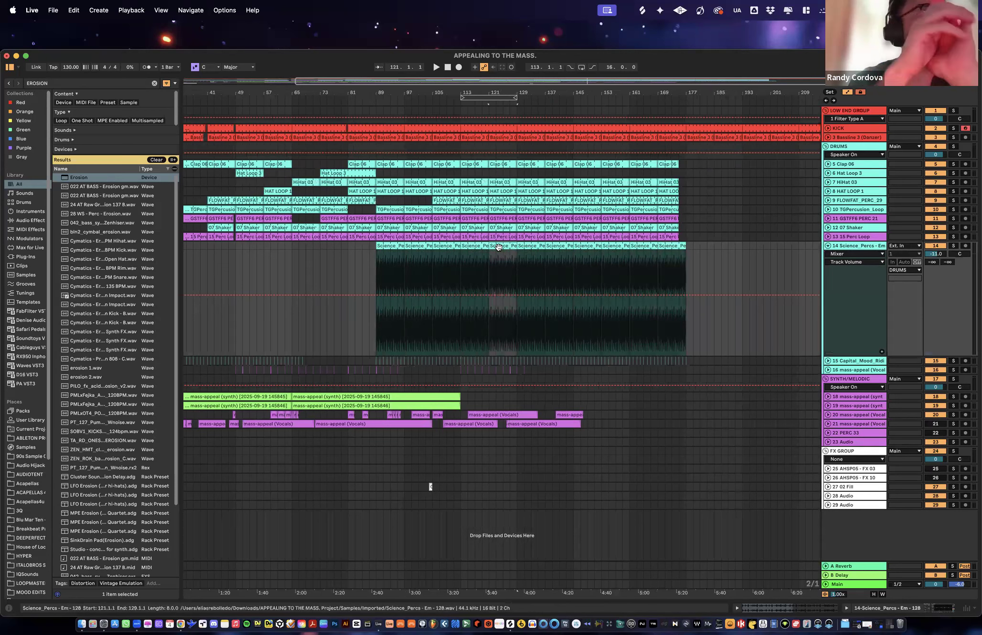
pyautogui.click(471, 248)
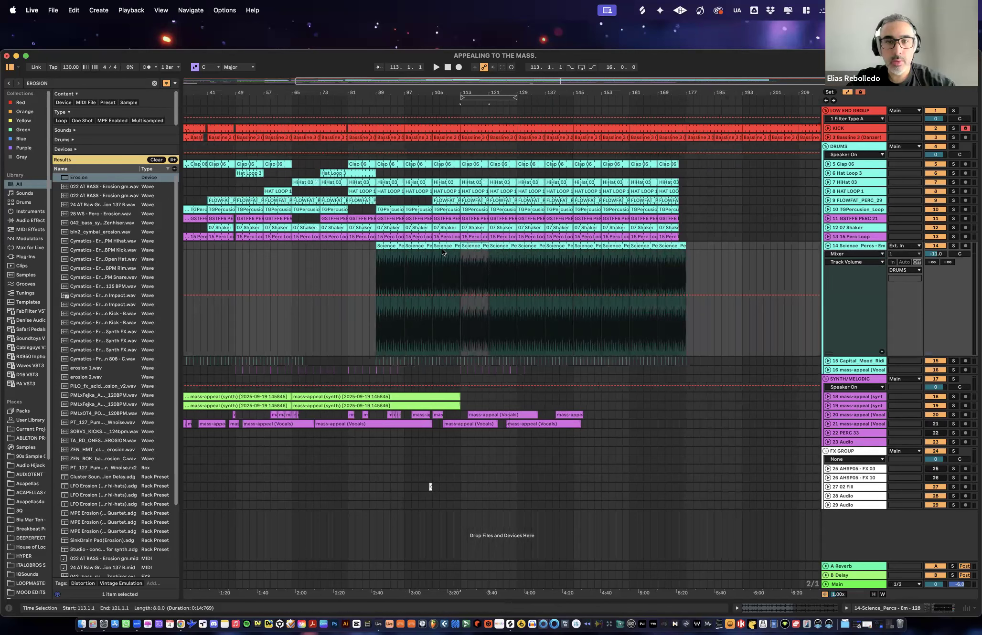
pyautogui.click(400, 247)
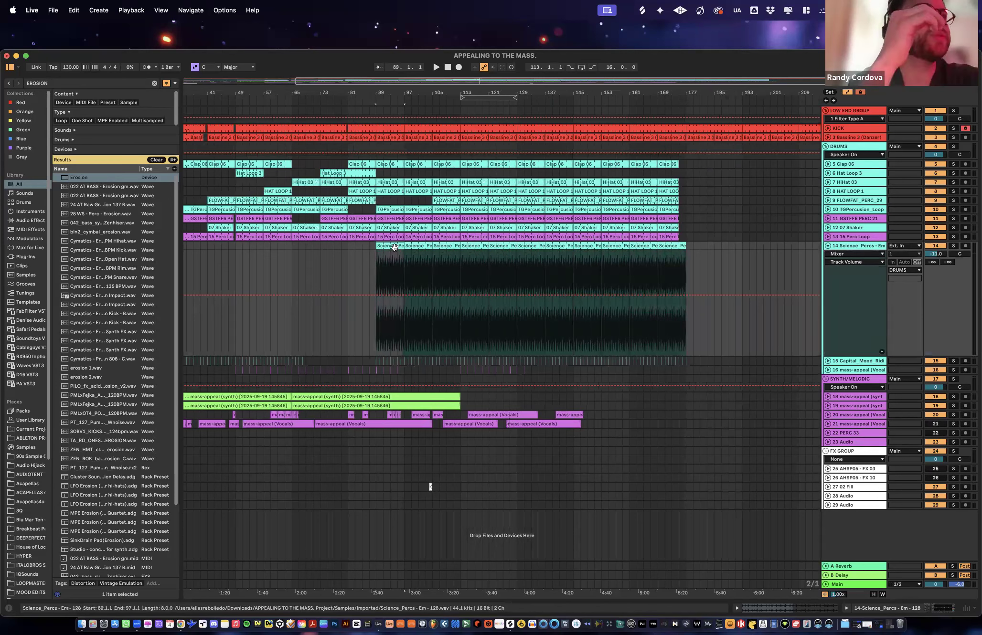
pyautogui.click(479, 246)
pyautogui.moveTo(480, 246); pyautogui.dragTo(394, 245)
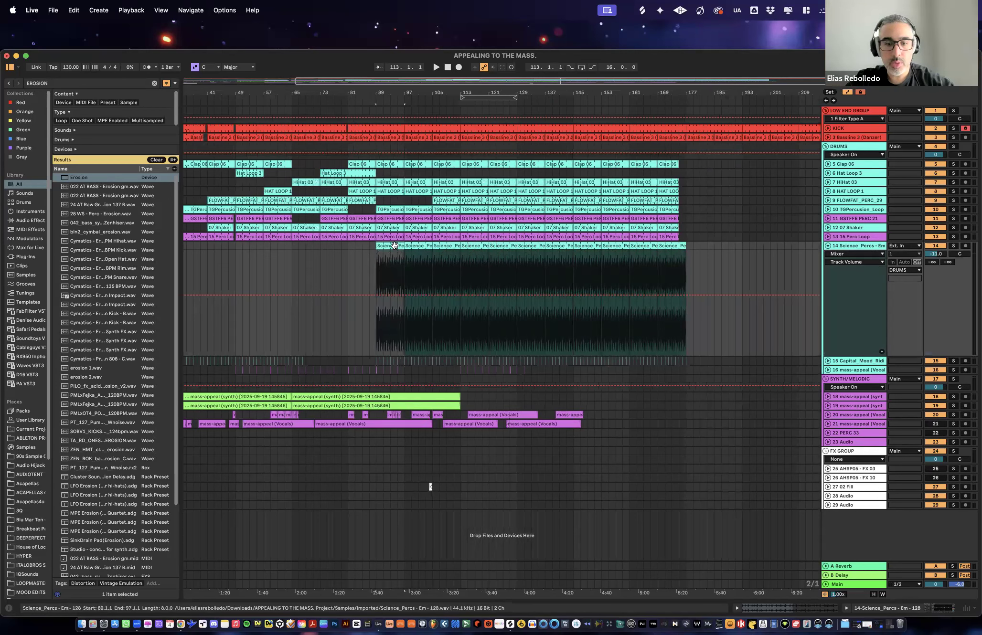
pyautogui.press('super+d')
pyautogui.press('super+d')
pyautogui.press('super+d')
pyautogui.press('super+d')
pyautogui.press('super+d')
pyautogui.press('super+d')
pyautogui.press('super+d')
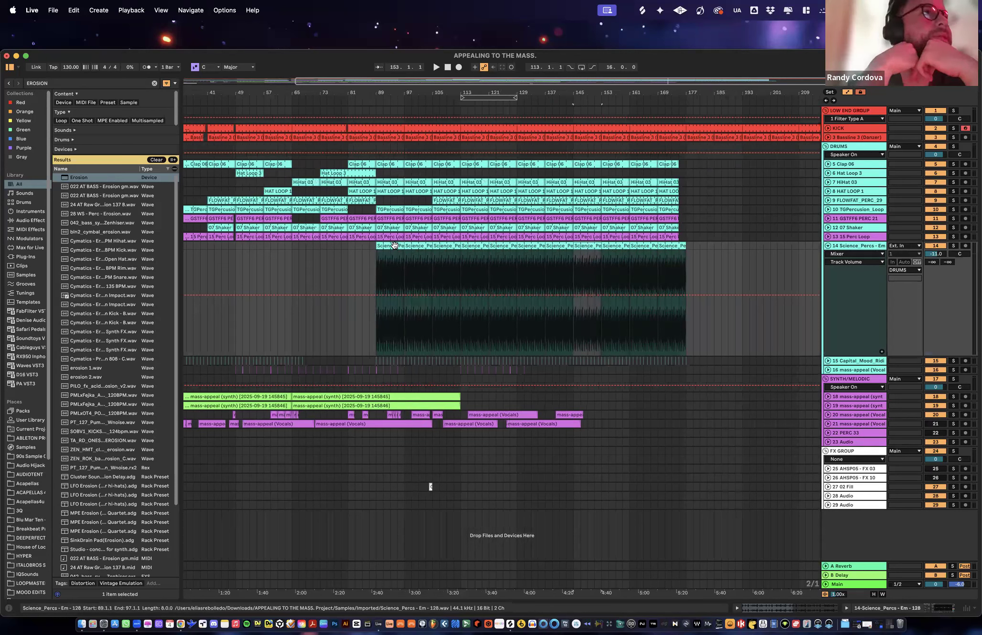
# - Play from the Science_Percs clip at bar 113 and unfold 15 Perc Loop to compare both tracks' waveforms up close
pyautogui.click(476, 247)
pyautogui.press('space')
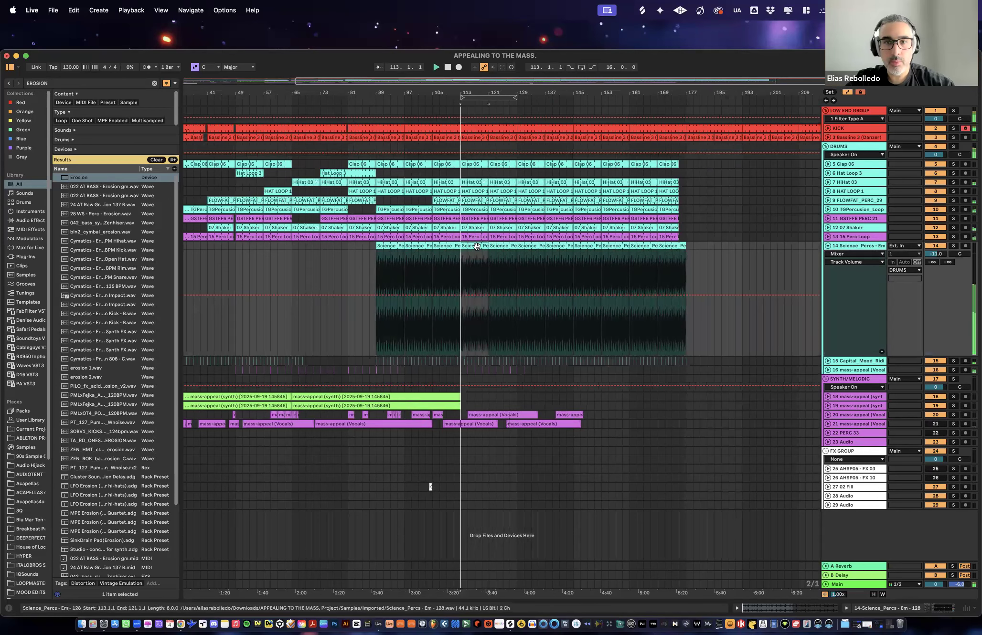
pyautogui.moveTo(467, 93); pyautogui.dragTo(664, 100)
pyautogui.press('space')
pyautogui.click(828, 236)
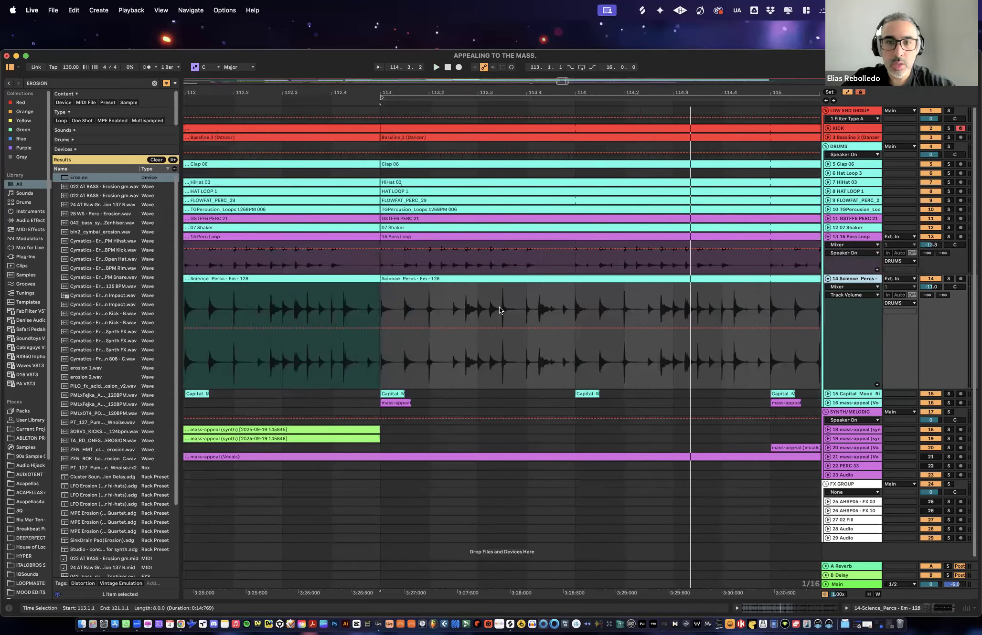
pyautogui.moveTo(431, 94); pyautogui.dragTo(443, 120)
pyautogui.press('-')
pyautogui.press('-')
pyautogui.press('-')
pyautogui.press('-')
pyautogui.press('-')
pyautogui.press('-')
pyautogui.press('-')
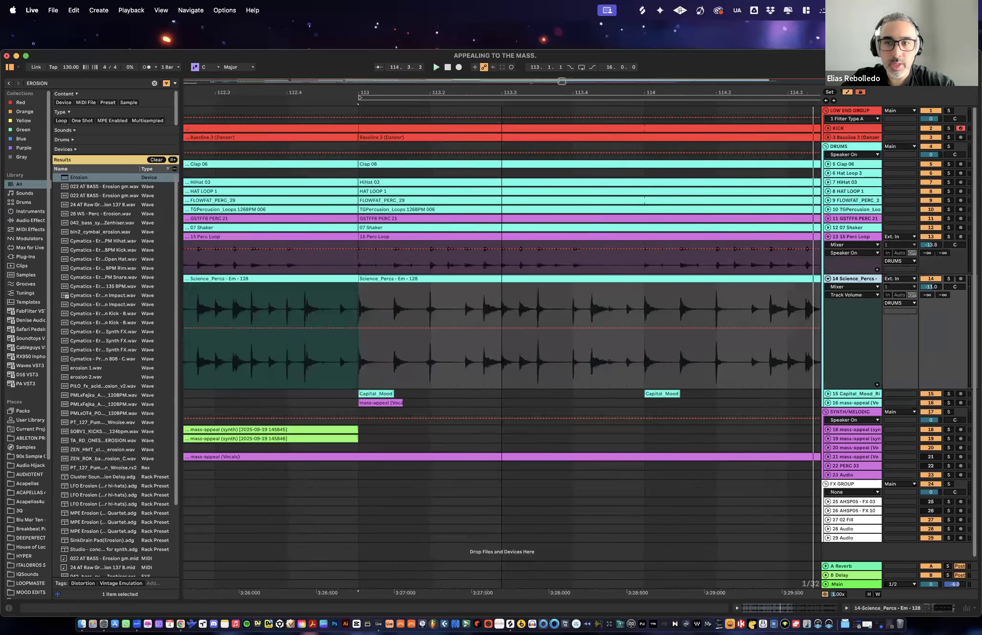
# - Fold the Science_Percs and 15 Perc Loop tracks and assign the DRUMS group's color to its grouped tracks and clips
pyautogui.click(827, 278)
pyautogui.click(827, 236)
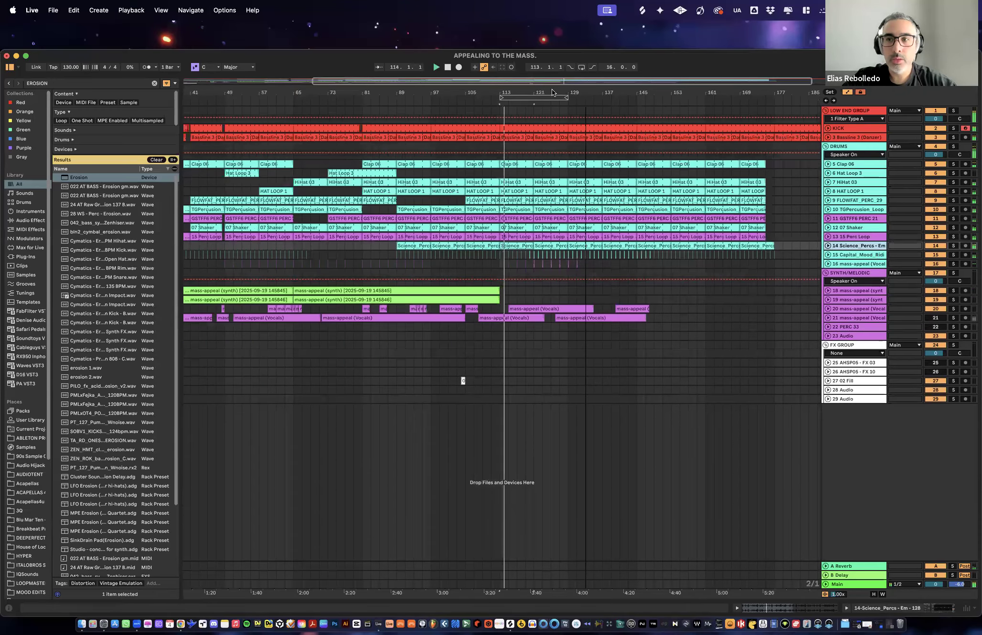
pyautogui.press('-')
pyautogui.rightClick(856, 147)
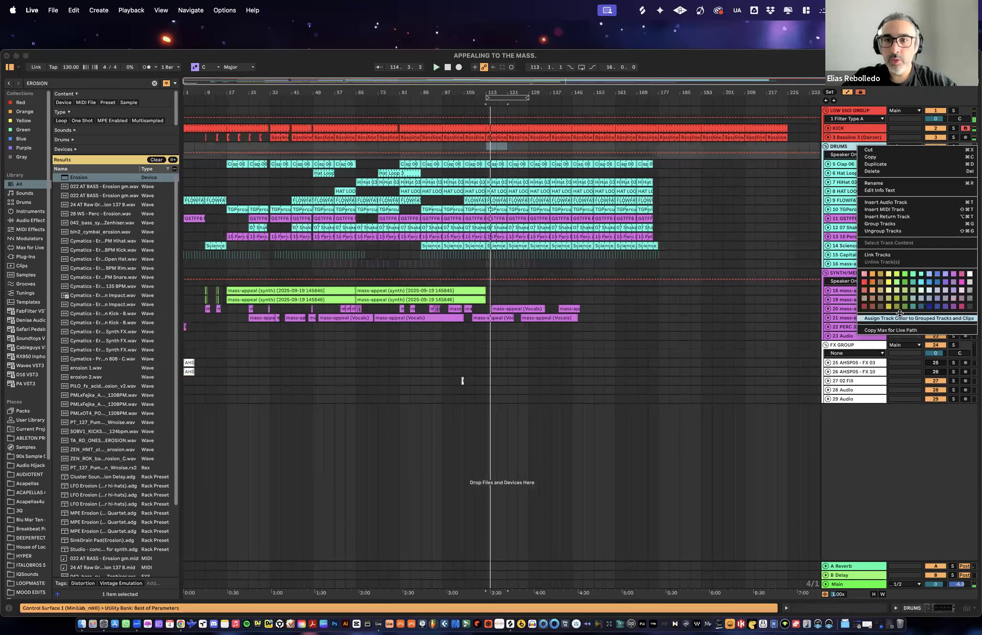
pyautogui.click(900, 317)
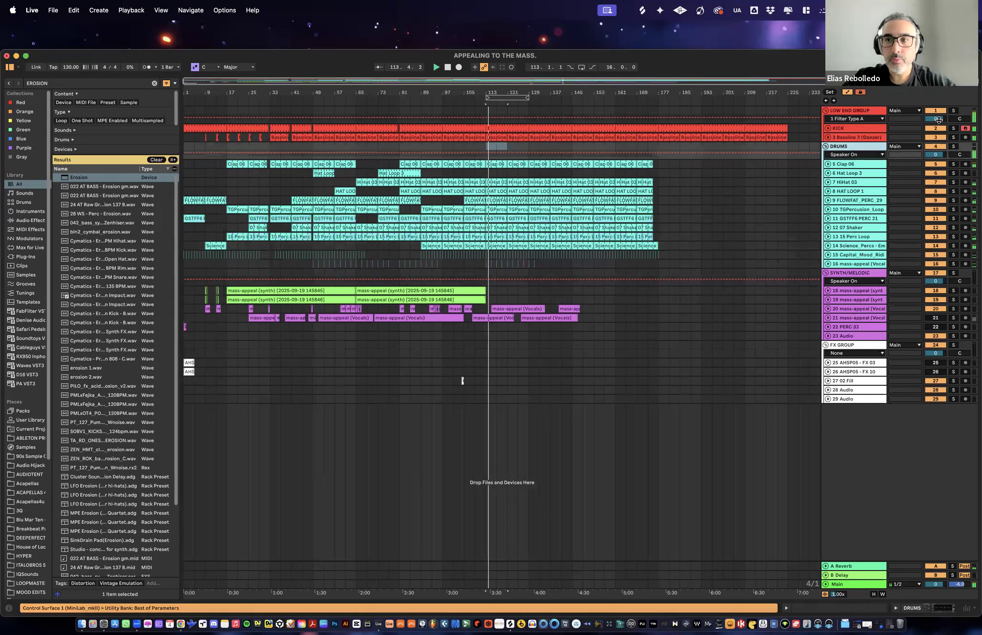
# - Play the arrangement from the synth clip at bar 17 and enlarge the LOW END GROUP track to expose its automation lane
pyautogui.click(852, 112)
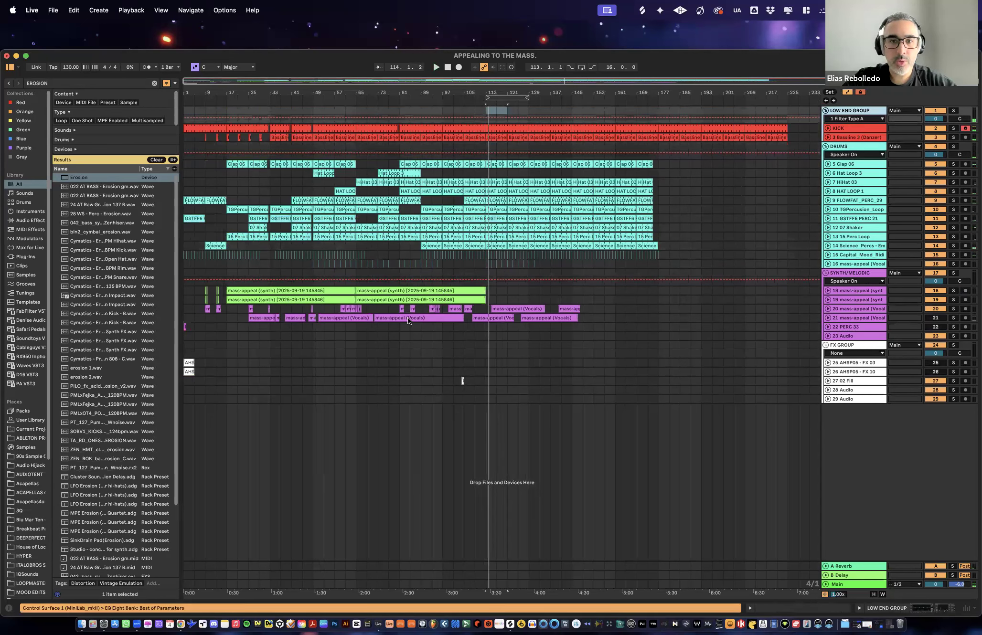
pyautogui.click(852, 275)
pyautogui.click(257, 291)
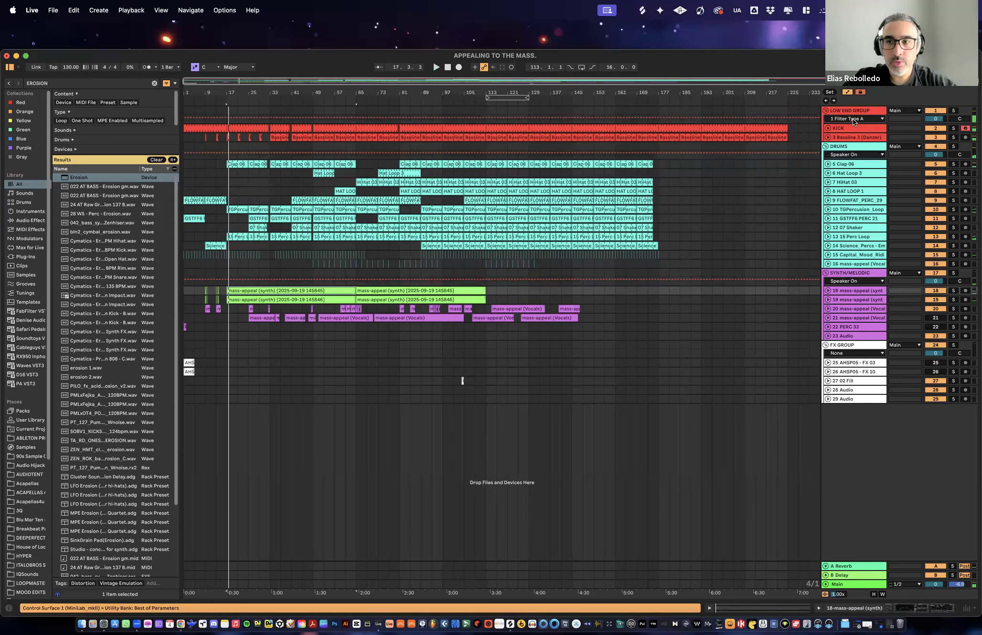
pyautogui.moveTo(853, 122); pyautogui.dragTo(859, 168)
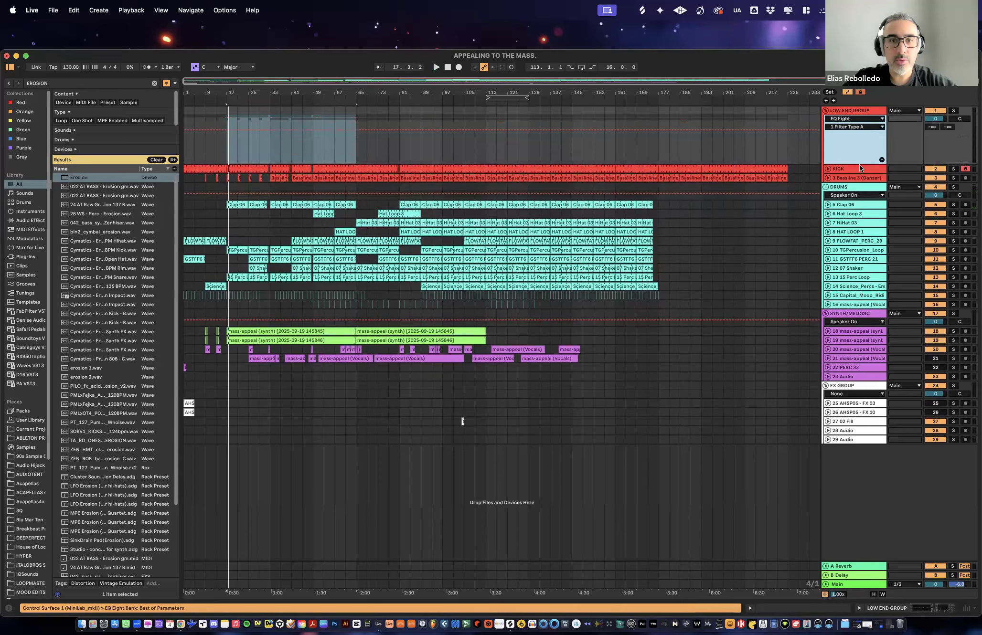
pyautogui.click(854, 110)
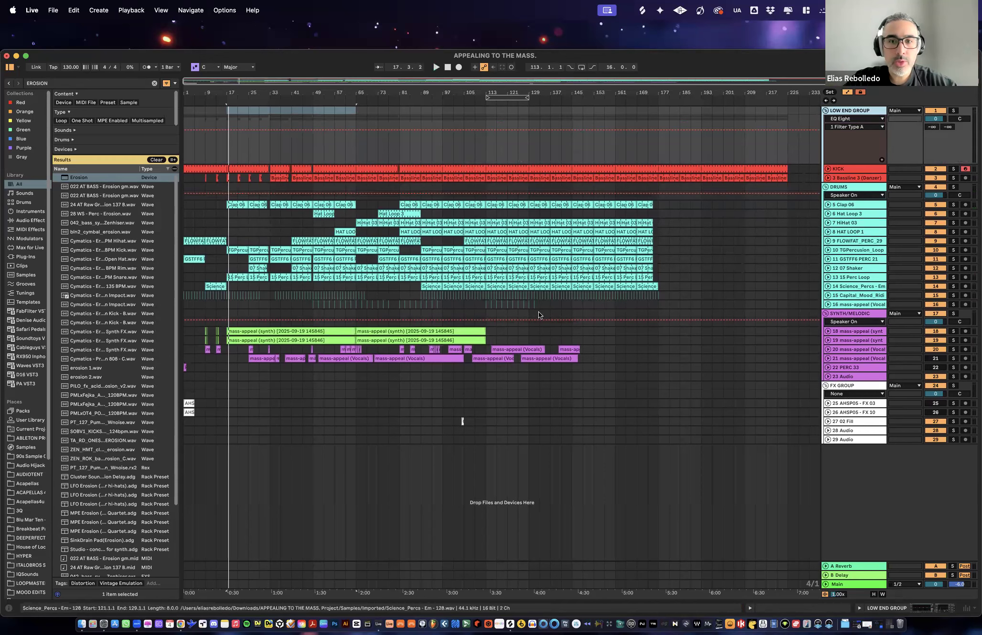
# - Select the kick, bassline and drum clips across bars 113 to 129 and copy them to bar 1
pyautogui.moveTo(517, 90); pyautogui.dragTo(510, 94)
pyautogui.click(516, 97)
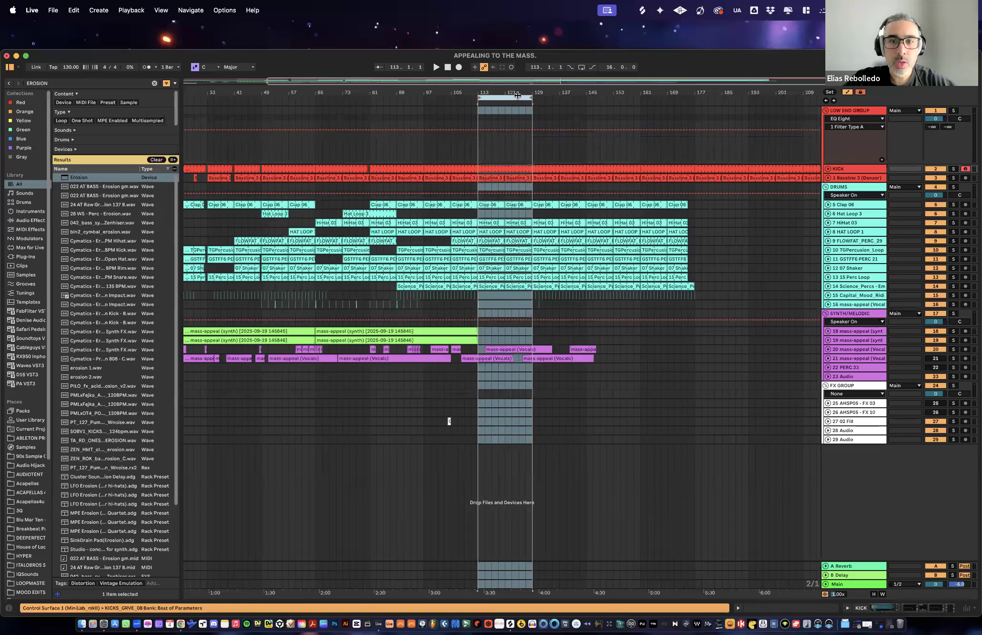
pyautogui.moveTo(531, 304); pyautogui.dragTo(479, 137)
pyautogui.moveTo(506, 88); pyautogui.dragTo(506, 66)
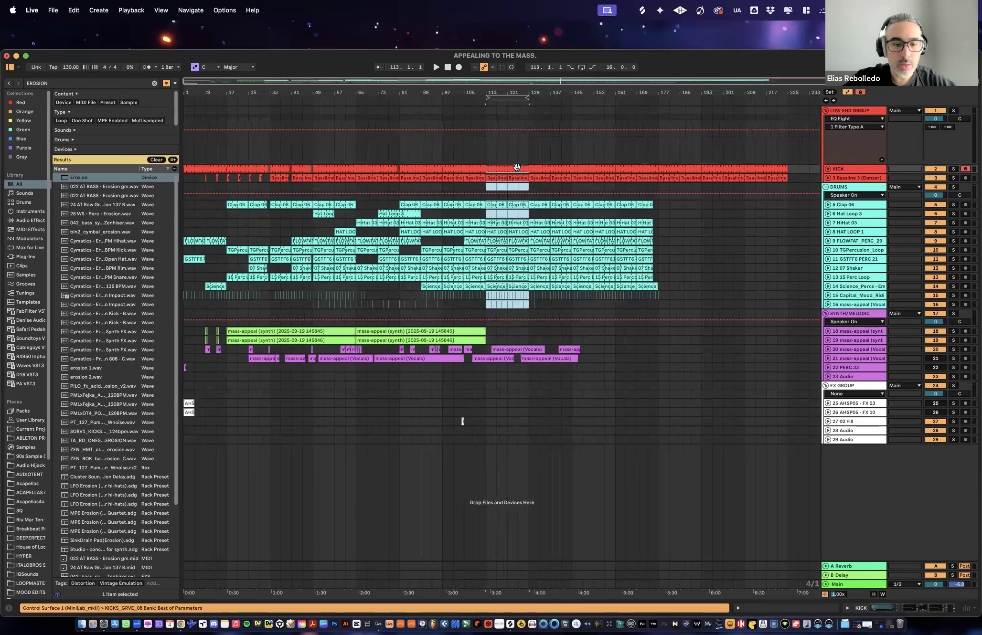
pyautogui.moveTo(506, 170); pyautogui.dragTo(210, 170)
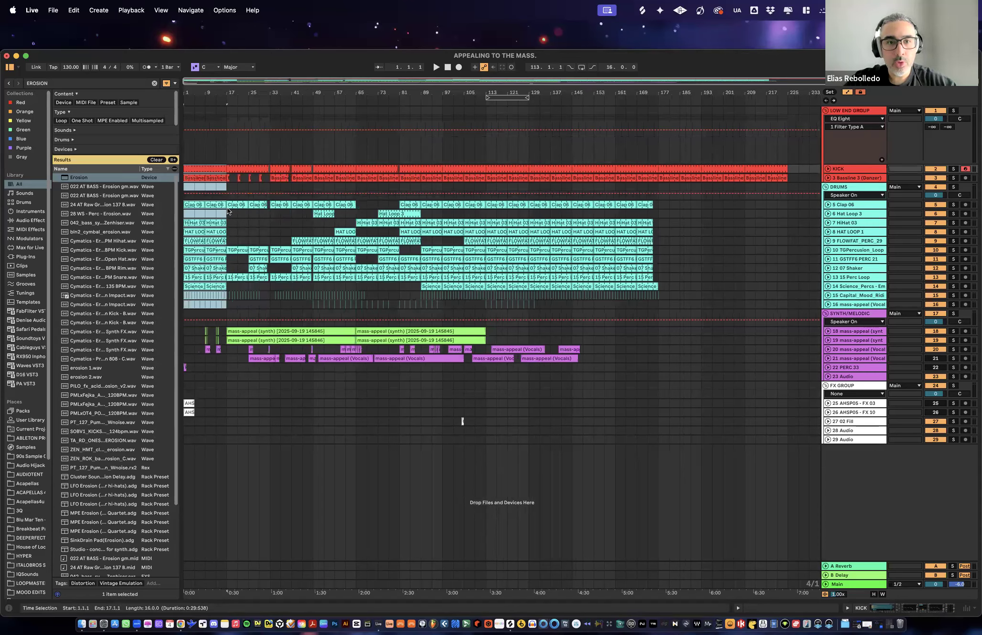
# - Duplicate the copied 16-bar low-end and drum section up to bar 193 and delete the leftover clips beyond it
pyautogui.press('super+d')
pyautogui.press('super+d')
pyautogui.press('super+d')
pyautogui.press('super+d')
pyautogui.press('super+d')
pyautogui.press('super+d')
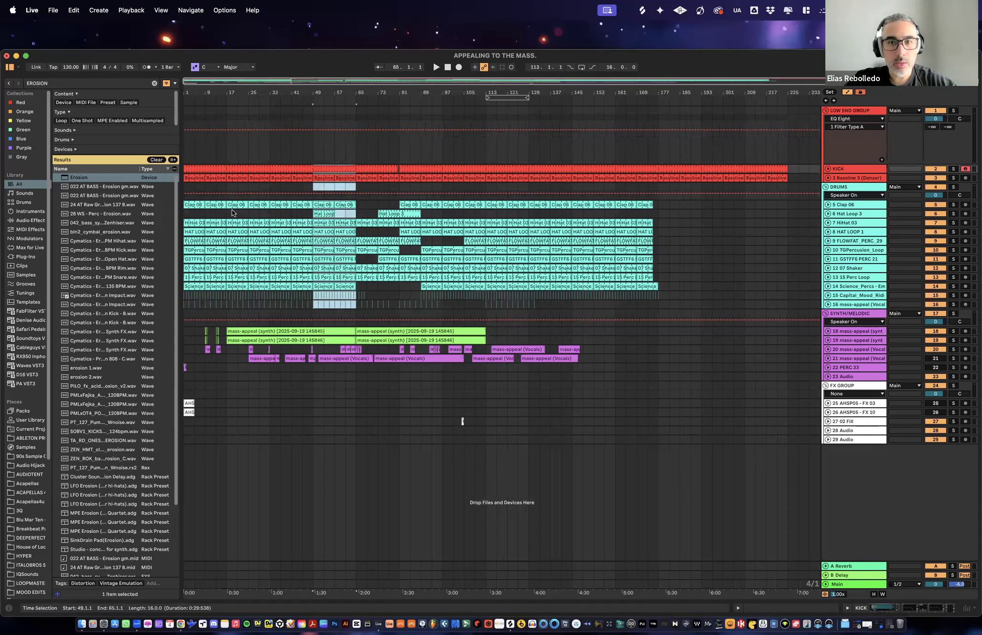
pyautogui.press('super+d')
pyautogui.press('super+d')
pyautogui.press('super+d')
pyautogui.press('super+d')
pyautogui.press('super+d')
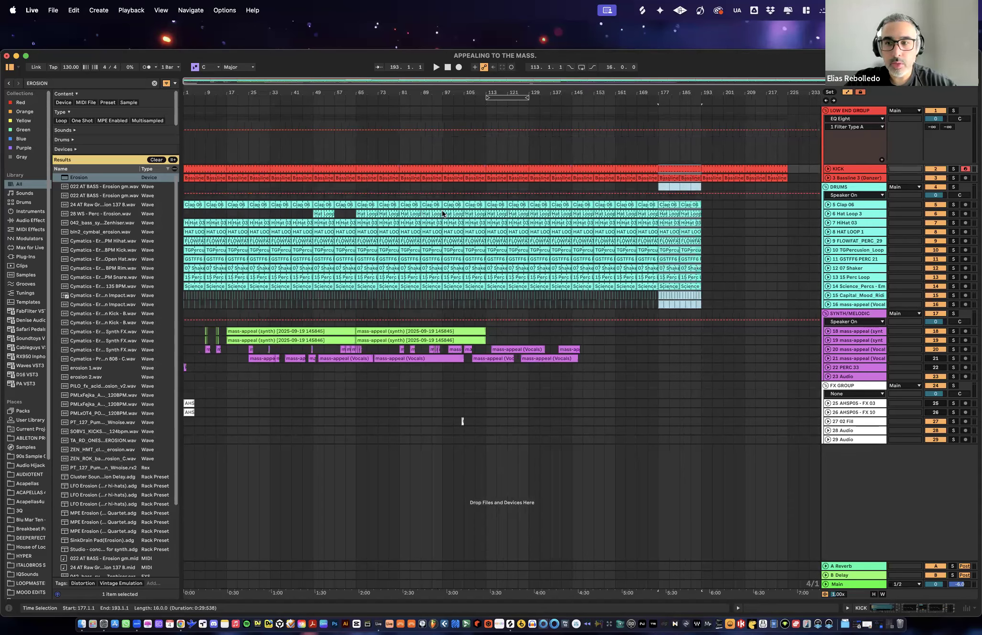
pyautogui.moveTo(799, 170); pyautogui.dragTo(708, 300)
pyautogui.press('Delete')
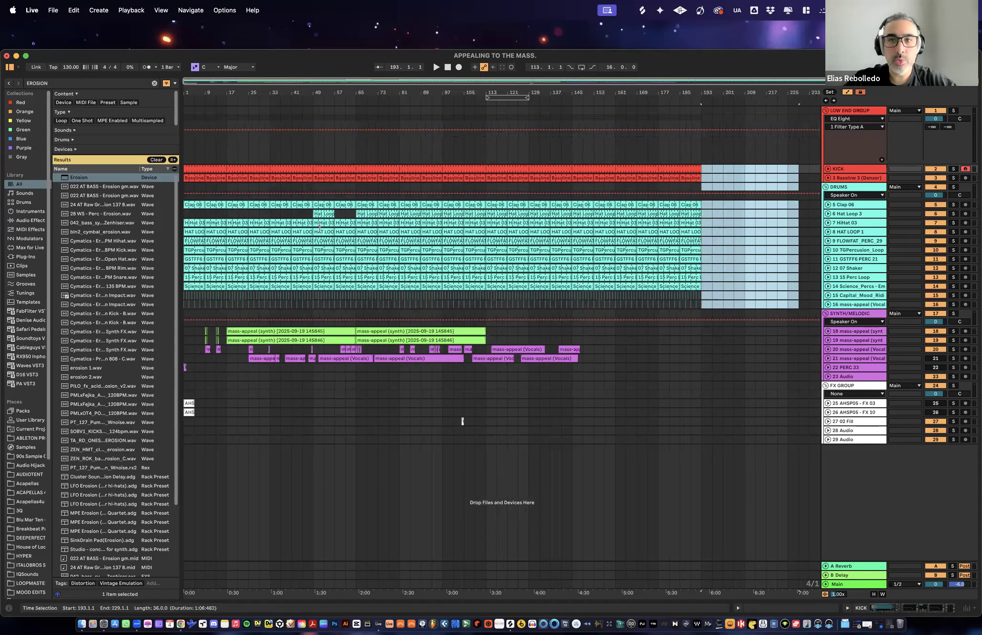
# - Copy the Hat Loop 3 clip from bar 65 to bar 1 and duplicate it along its track up to bar 193
pyautogui.click(377, 214)
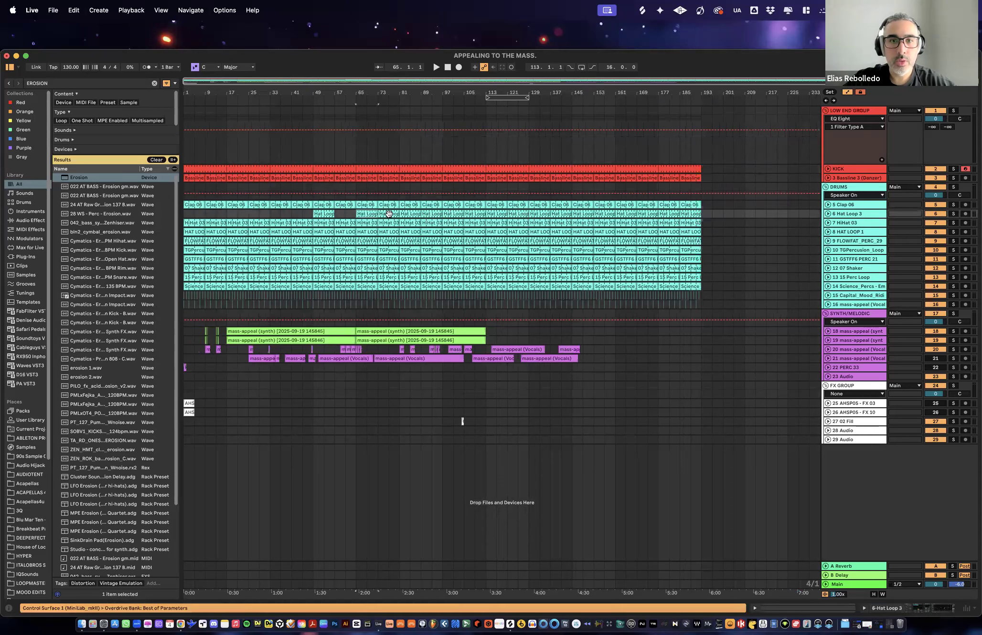
pyautogui.moveTo(365, 214); pyautogui.dragTo(194, 210)
pyautogui.press('super+d')
pyautogui.press('super+d')
pyautogui.press('super+d')
pyautogui.press('super+d')
pyautogui.press('super+d')
pyautogui.press('super+d')
pyautogui.press('super+d')
pyautogui.press('super+d')
pyautogui.press('super+d')
pyautogui.press('super+d')
pyautogui.press('super+d')
pyautogui.press('super+d')
pyautogui.press('super+d')
pyautogui.press('super+d')
pyautogui.press('super+d')
pyautogui.press('super+d')
pyautogui.press('super+d')
pyautogui.press('super+d')
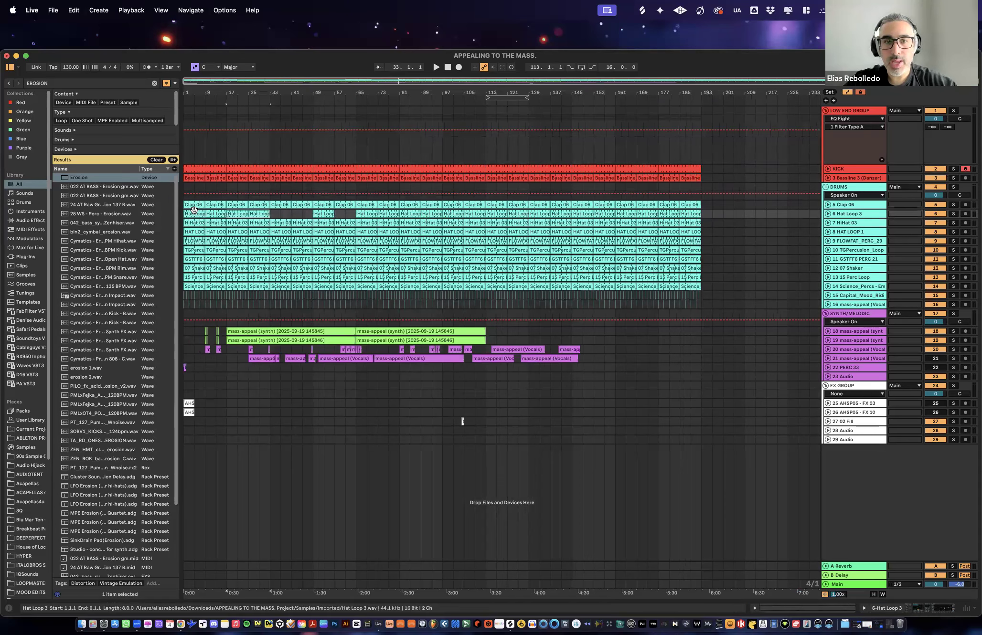
pyautogui.press('super+d')
pyautogui.press('super+d')
pyautogui.press('super+d')
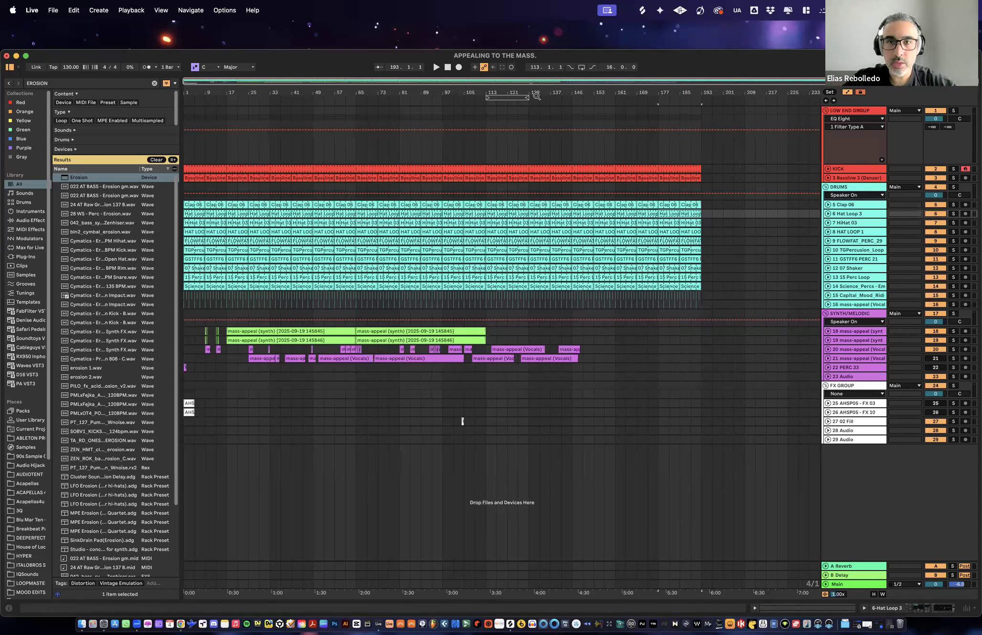
# - Extend the arrangement loop to run from bar 1 to bar 193
pyautogui.moveTo(487, 97); pyautogui.dragTo(454, 97)
pyautogui.moveTo(228, 109); pyautogui.dragTo(184, 108)
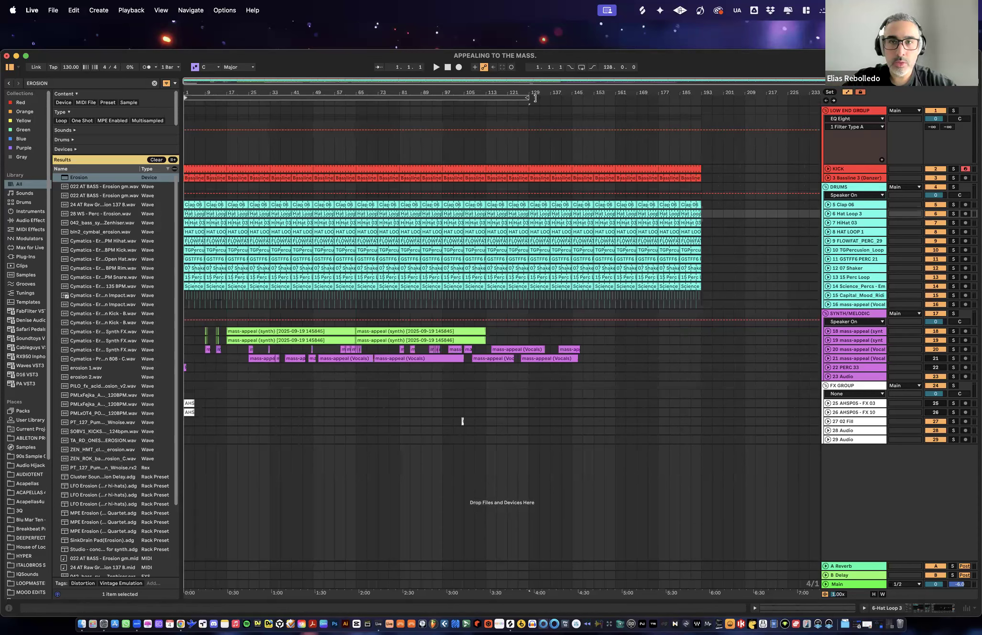
pyautogui.moveTo(529, 97); pyautogui.dragTo(700, 97)
# - Show the Auto Filter Legacy Device On automation for LOW END GROUP and switch the filter on from bar 1 to 17 only
pyautogui.click(841, 143)
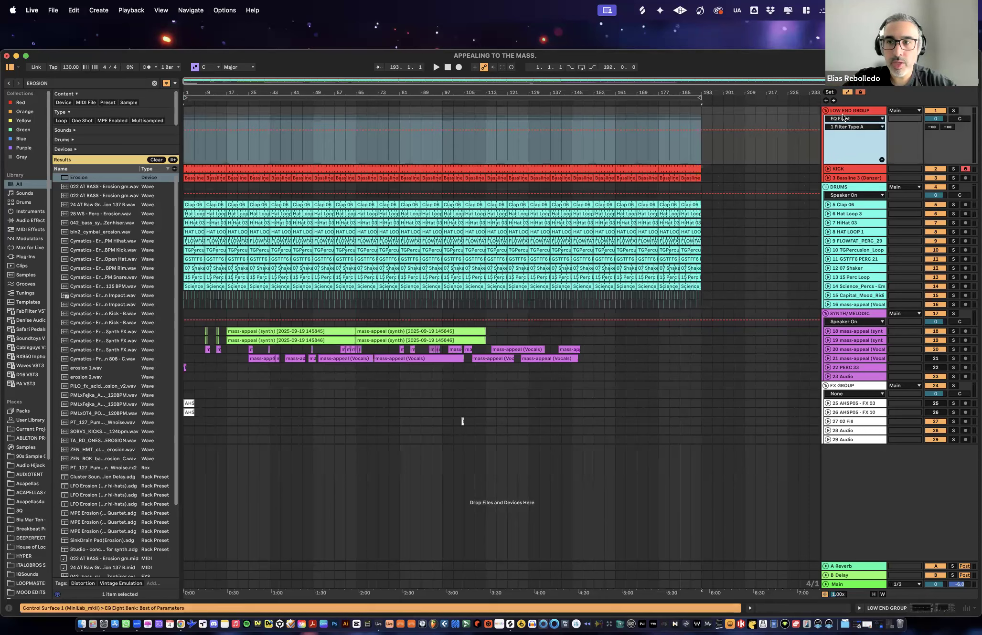
pyautogui.click(845, 120)
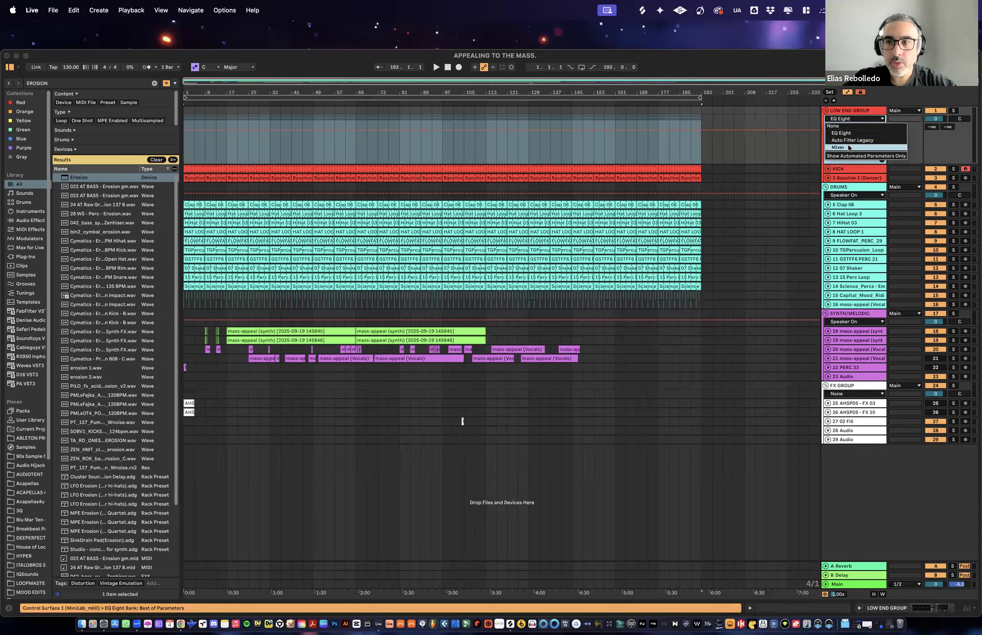
pyautogui.click(847, 139)
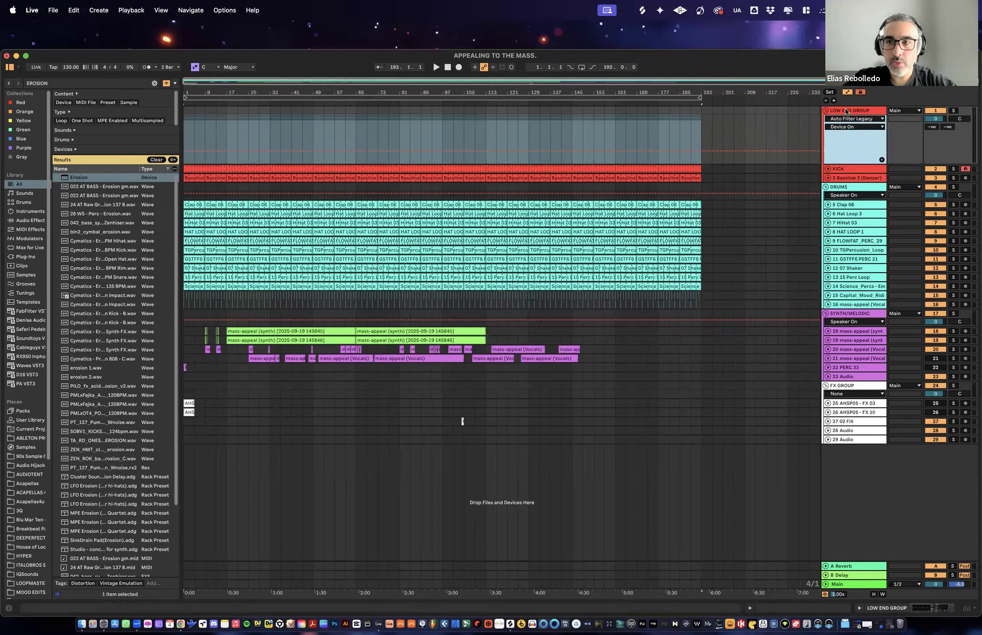
pyautogui.click(837, 137)
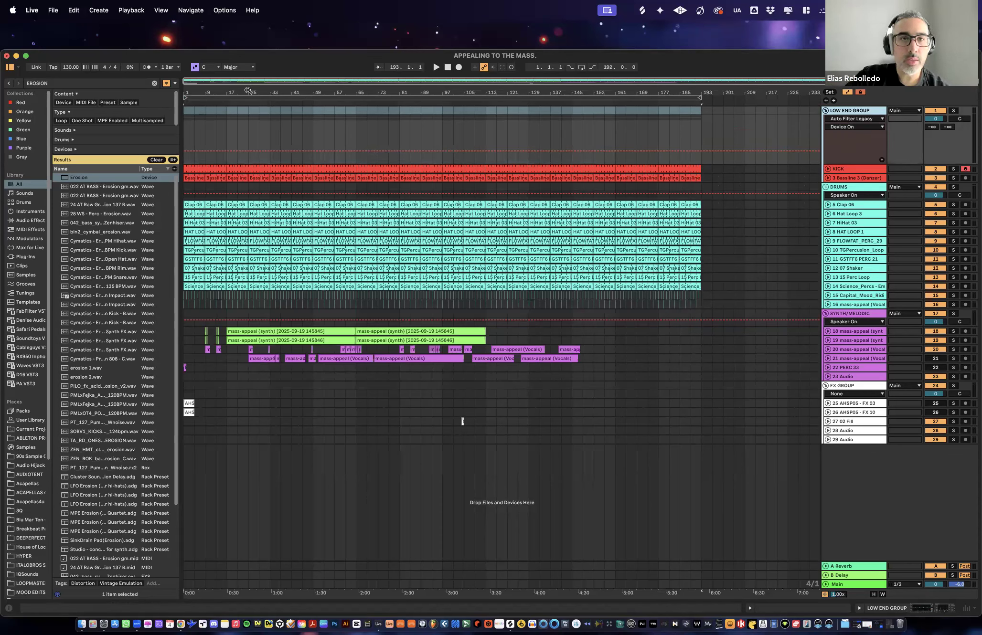
pyautogui.click(226, 141)
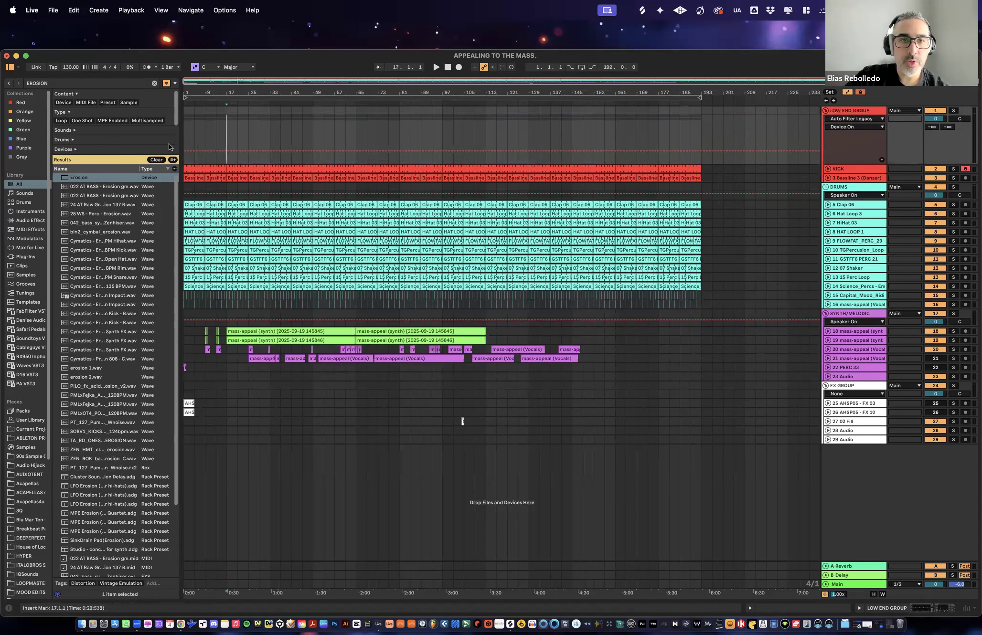
pyautogui.click(239, 137)
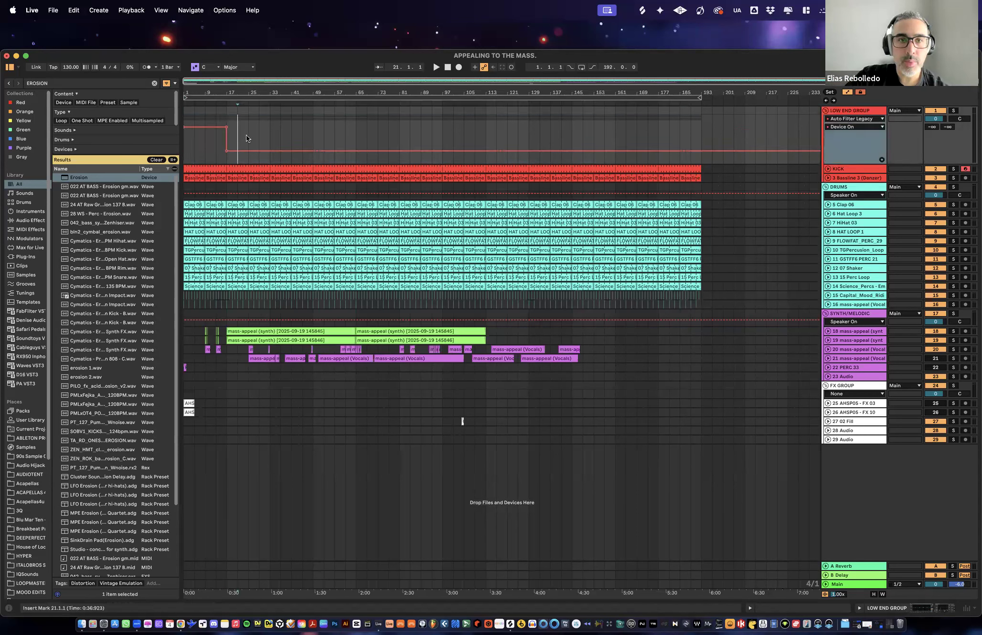
# - Automate the LOW END GROUP's Auto Filter Legacy to switch on across bars 49 to 65 and bars 97 to 129
pyautogui.moveTo(228, 139); pyautogui.dragTo(309, 134)
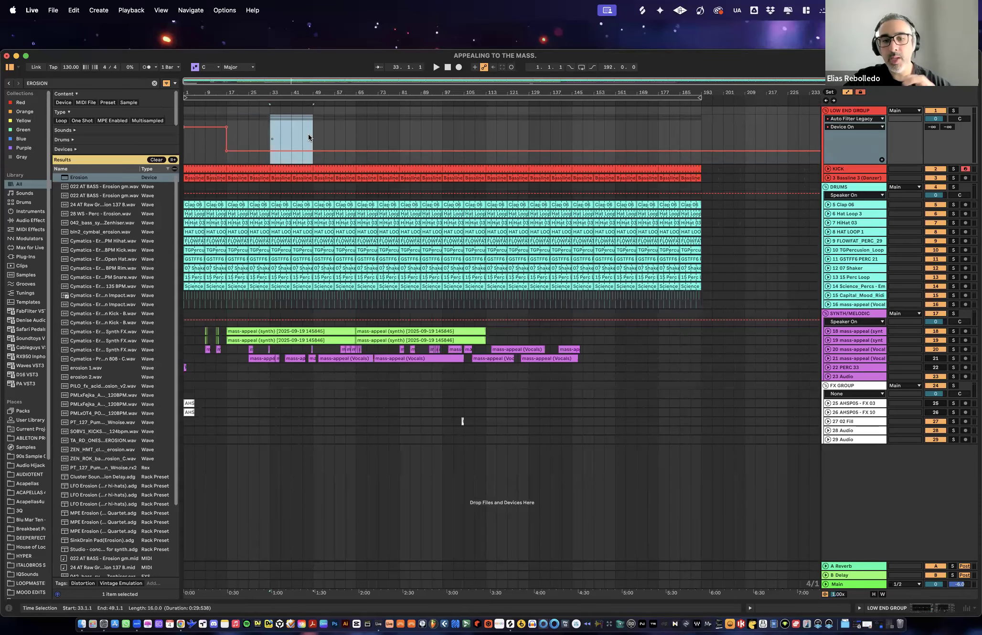
pyautogui.click(302, 131)
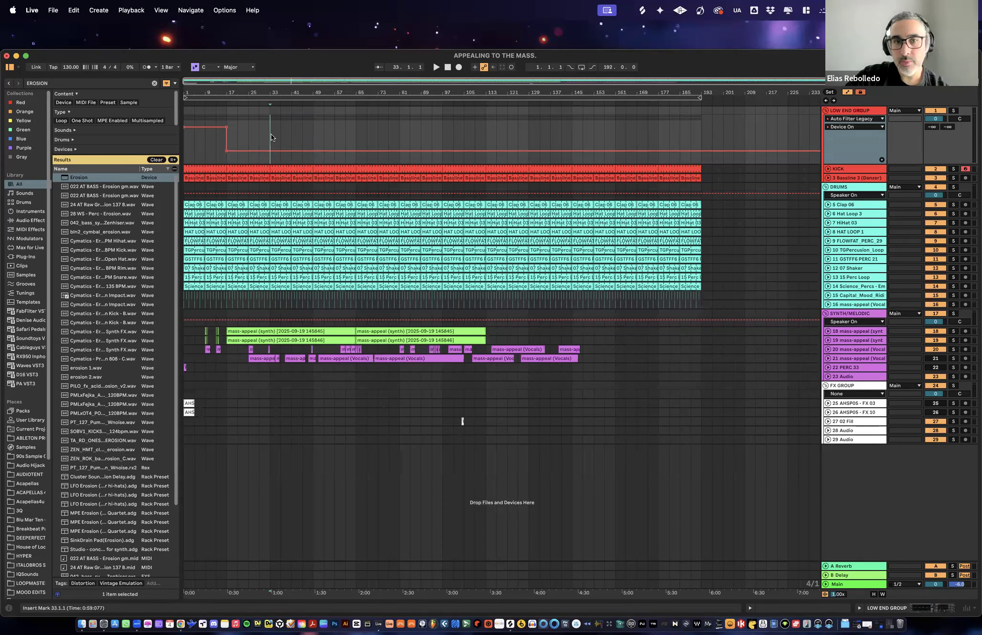
pyautogui.moveTo(271, 137); pyautogui.dragTo(318, 137)
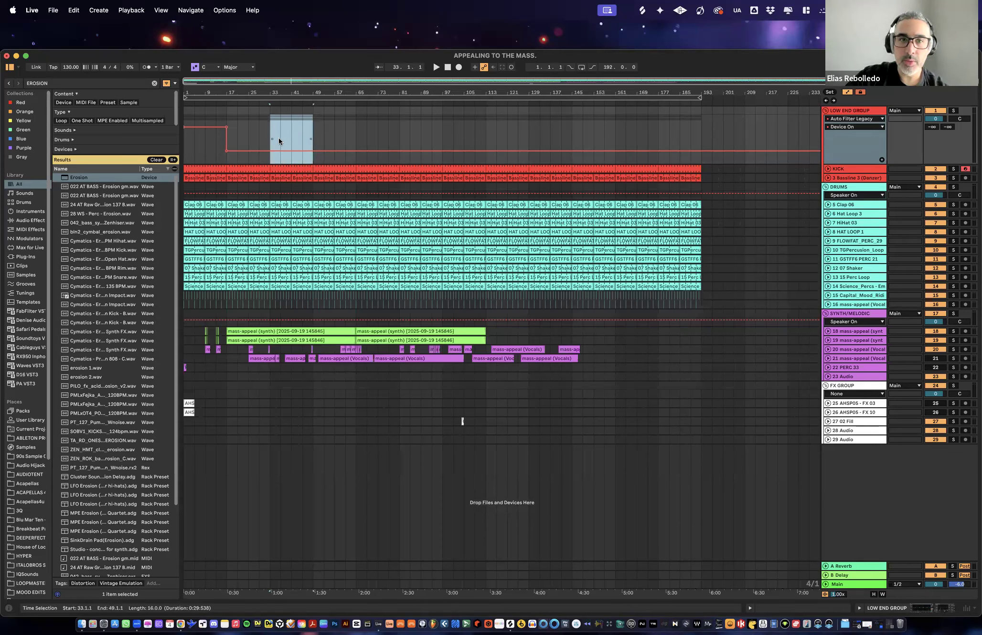
pyautogui.click(325, 128)
pyautogui.moveTo(314, 129)
pyautogui.mouseDown()
pyautogui.moveTo(525, 140)
pyautogui.moveTo(536, 128)
pyautogui.mouseUp()
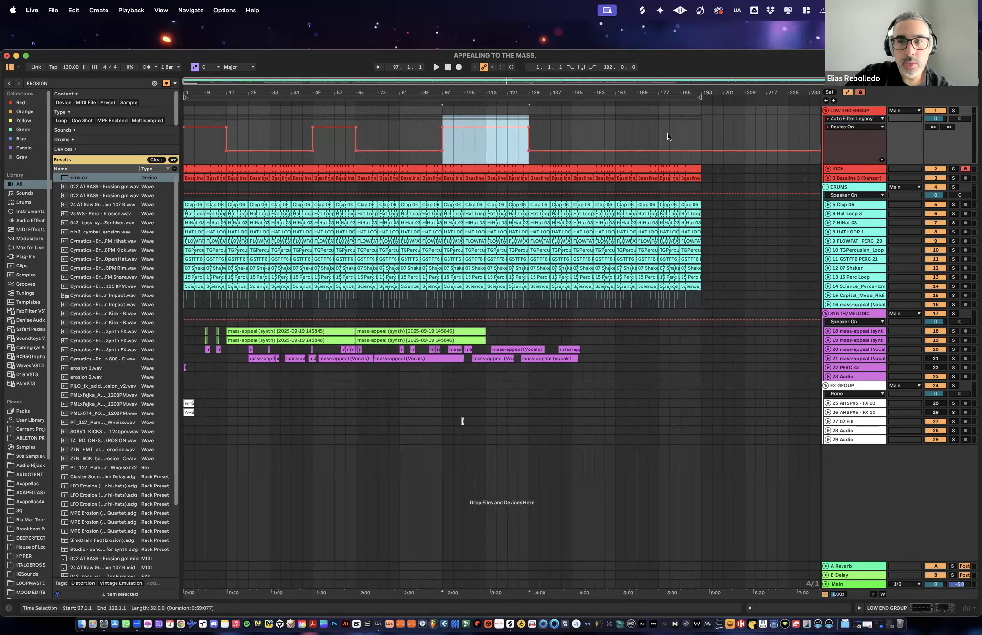
# - Automate the LOW END GROUP's Auto Filter Legacy to switch on at bar 177 and stay on through the end of the arrangement
pyautogui.moveTo(660, 135); pyautogui.dragTo(685, 127)
pyautogui.click(726, 141)
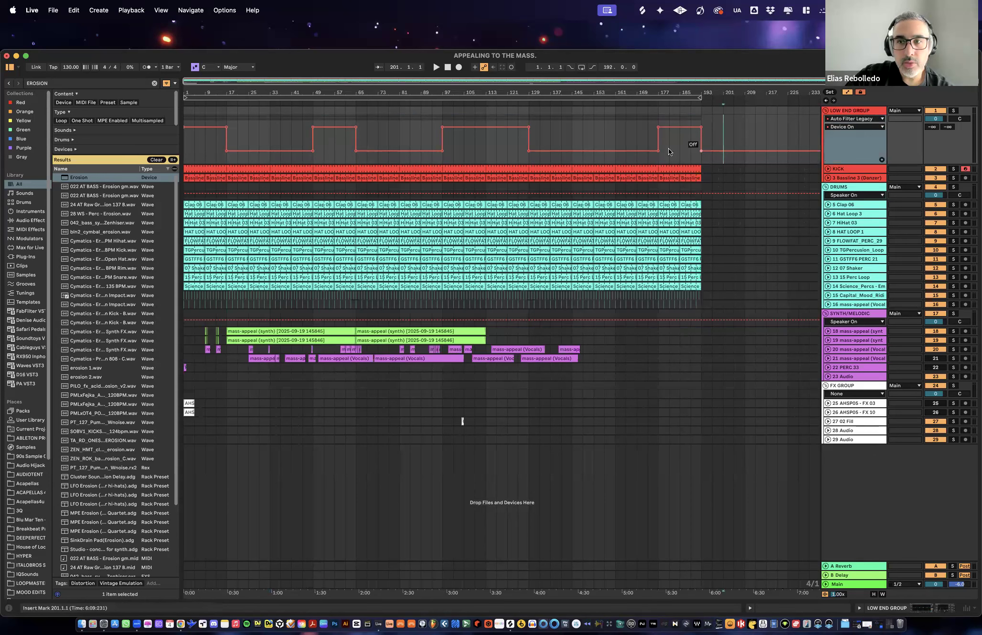
pyautogui.moveTo(613, 132); pyautogui.dragTo(700, 132)
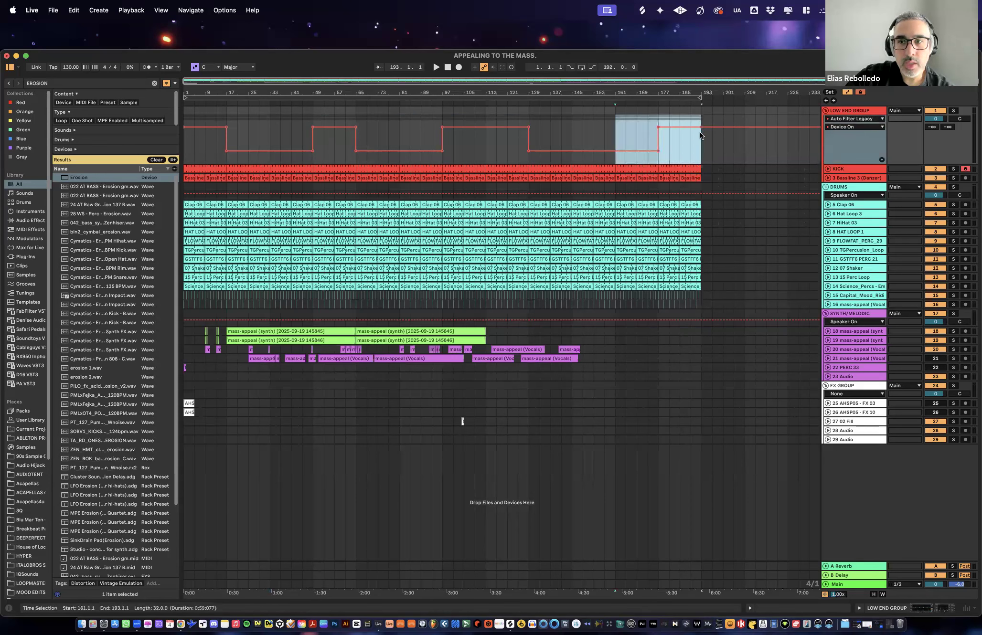
pyautogui.click(723, 150)
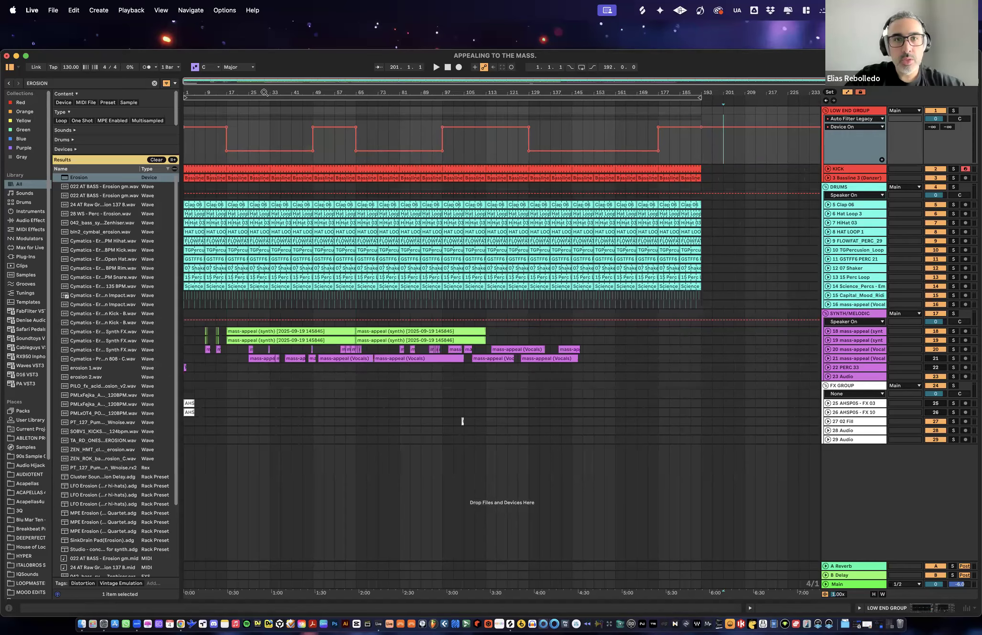
# - Switch the LOW END GROUP's Auto Filter Legacy on for the last two beats before bar 33
pyautogui.moveTo(265, 93); pyautogui.dragTo(358, 96)
pyautogui.moveTo(391, 137)
pyautogui.mouseDown()
pyautogui.moveTo(387, 144)
pyautogui.moveTo(387, 120)
pyautogui.mouseUp()
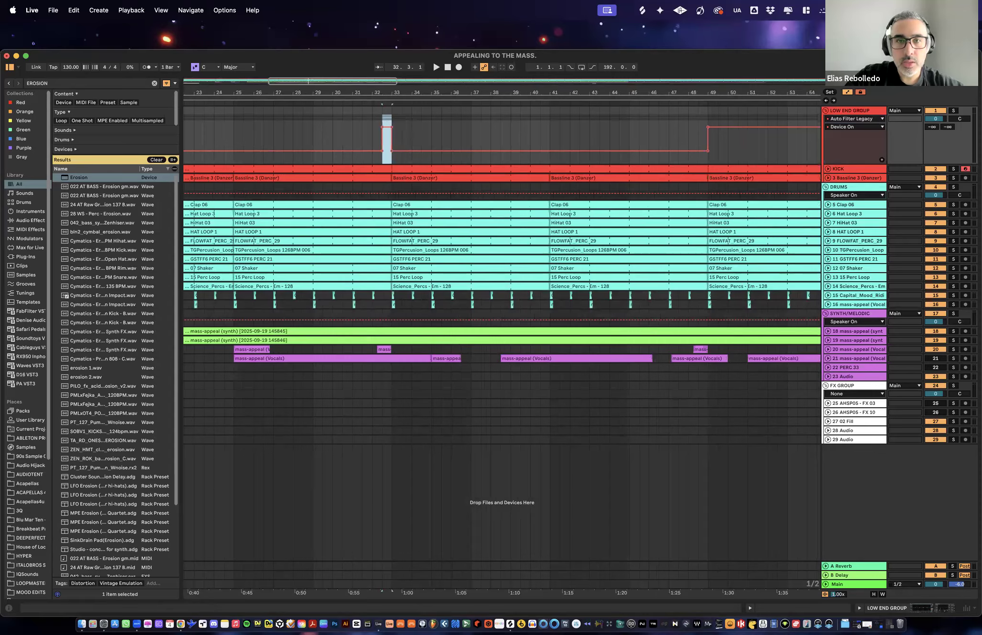
pyautogui.press('w')
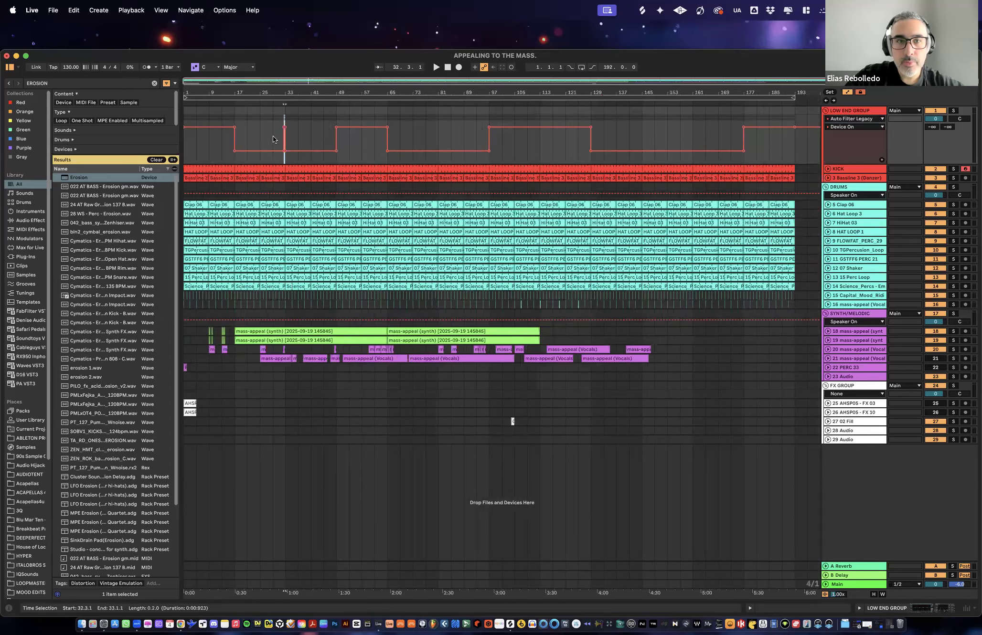
# - Copy the LOW END GROUP filter automation from bars 29 to 37 and paste it at bars 77, 141 and 157
pyautogui.moveTo(274, 139); pyautogui.dragTo(297, 144)
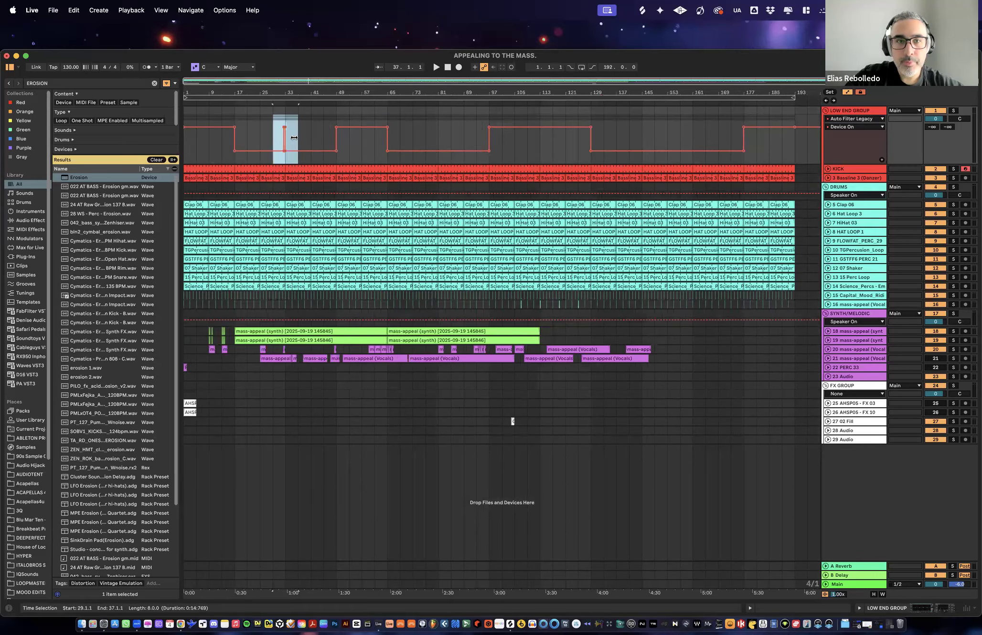
pyautogui.click(428, 133)
pyautogui.press('super+v')
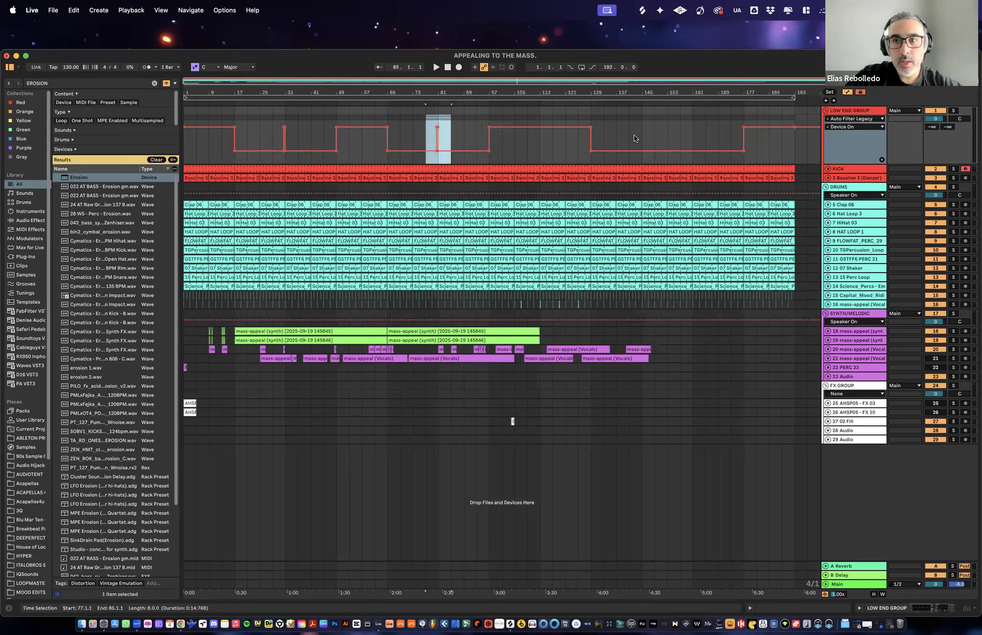
pyautogui.click(634, 138)
pyautogui.press('super+v')
pyautogui.click(683, 134)
pyautogui.press('super+v')
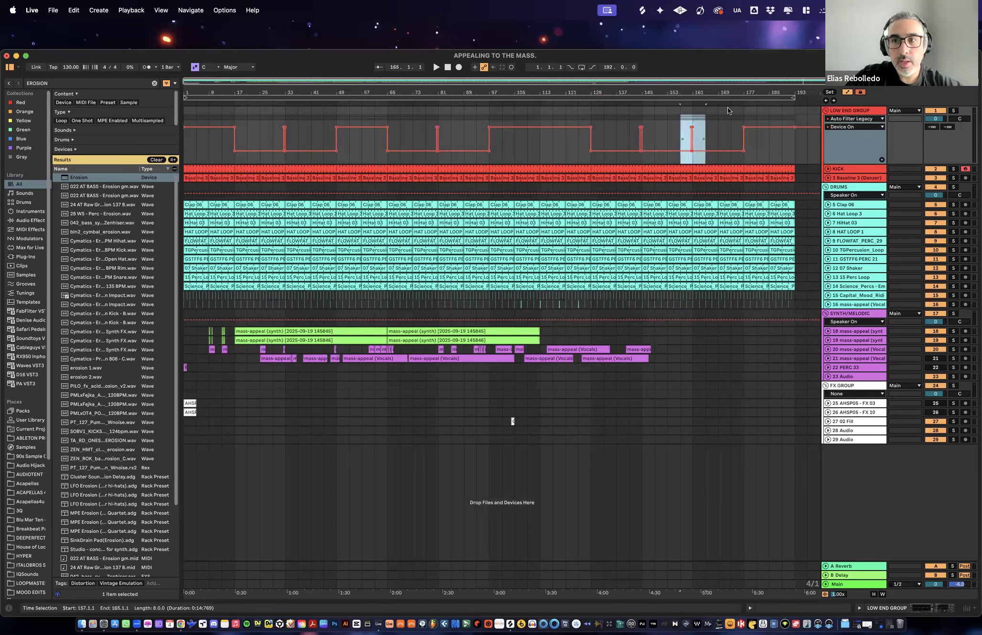
pyautogui.click(727, 129)
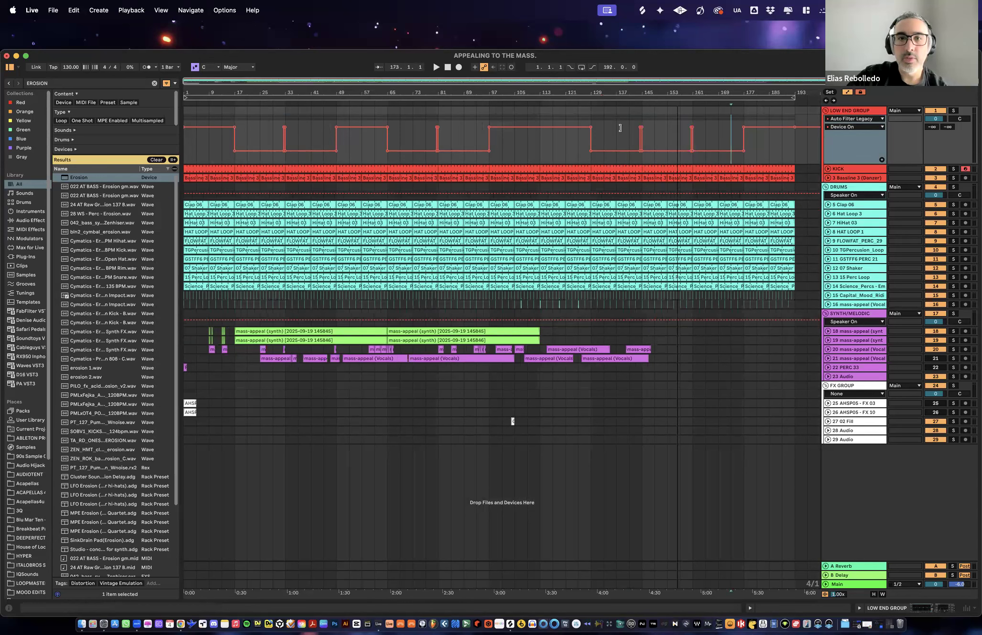
# - Play the arrangement from bar 1 and deactivate the Science_Percs, 15 Perc Loop and 07 Shaker clips in bars 1 to 17
pyautogui.click(436, 67)
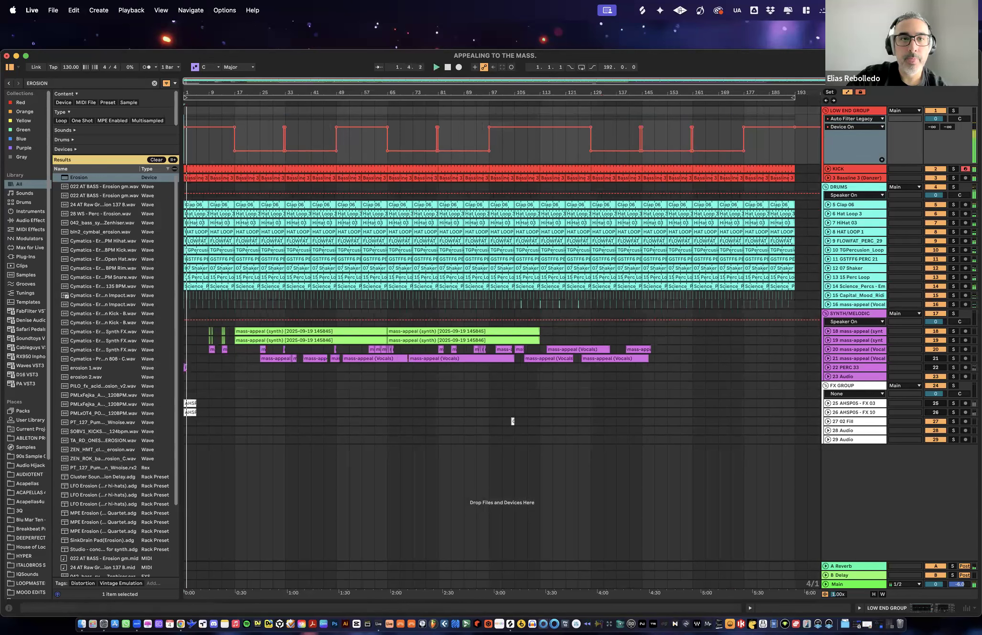
pyautogui.press('+')
pyautogui.press('+')
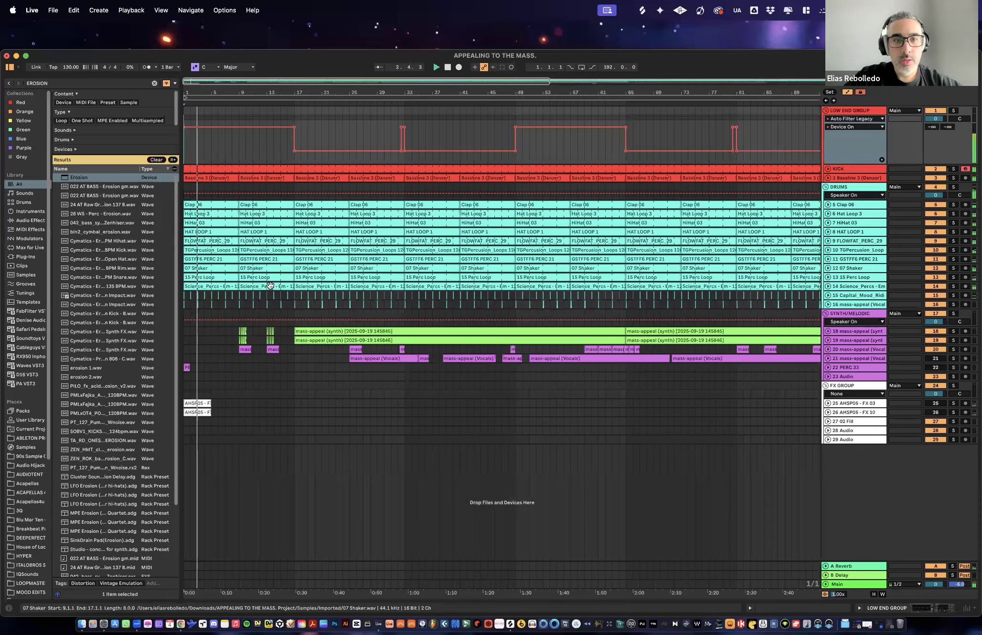
pyautogui.click(262, 286)
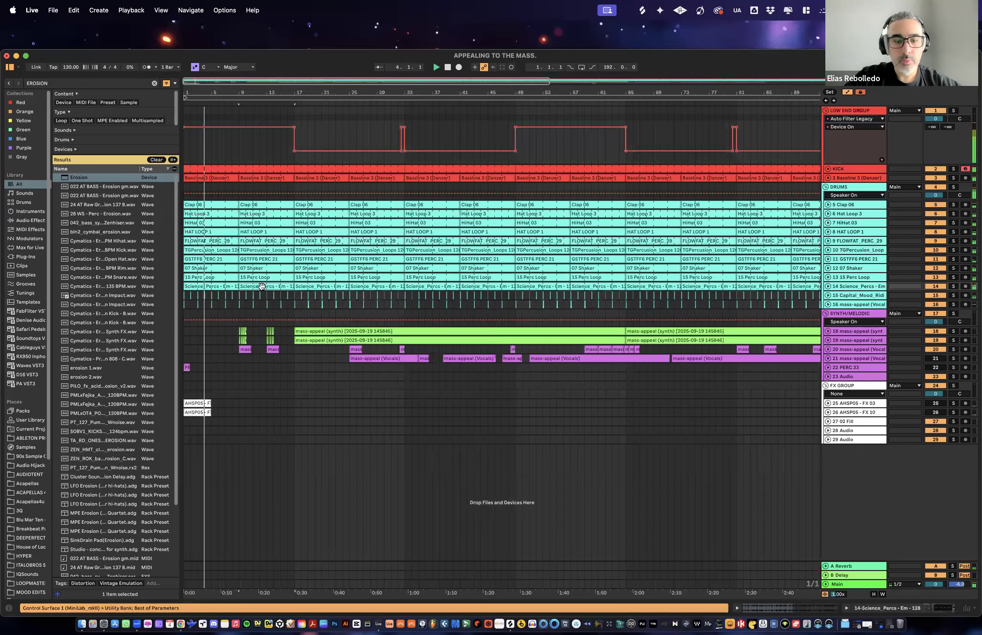
pyautogui.keyDown('shift'); pyautogui.click(225, 278); pyautogui.keyUp('shift')
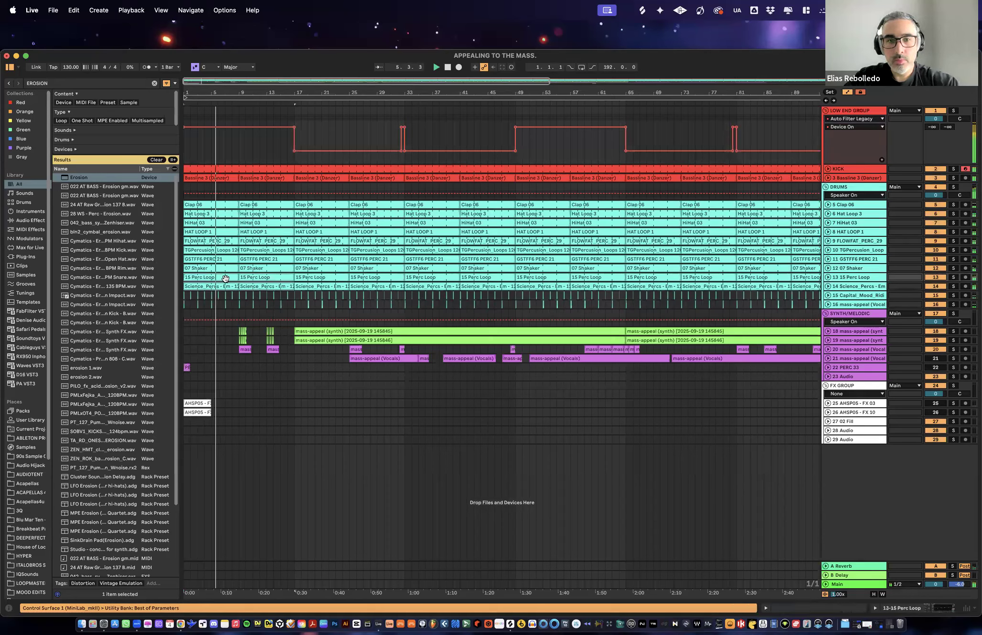
pyautogui.click(267, 269)
pyautogui.keyDown('shift'); pyautogui.click(197, 268); pyautogui.keyUp('shift')
pyautogui.press('0')
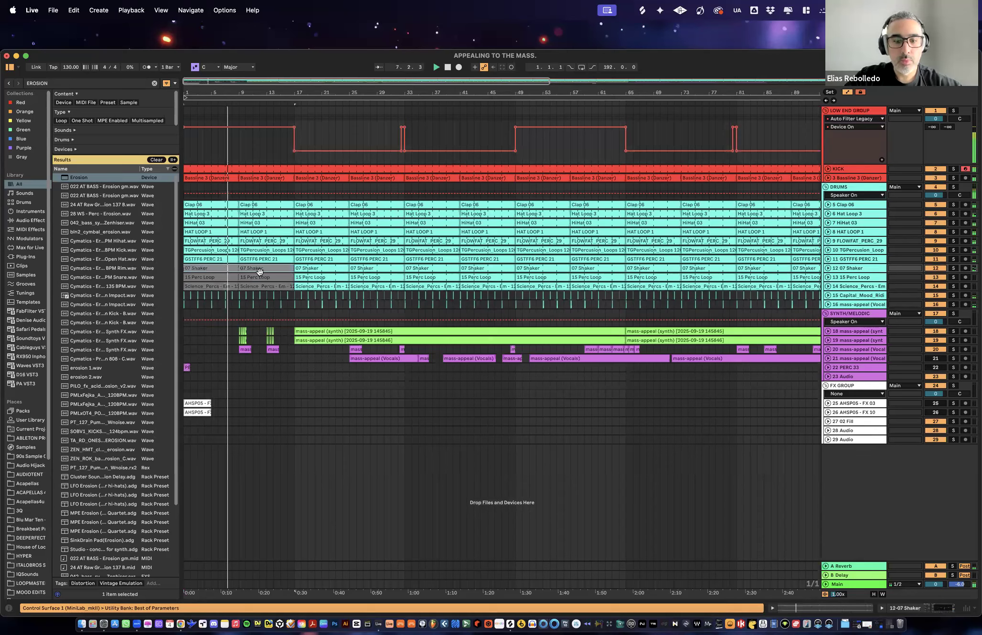
# - Deactivate the FLOWFAT_PERC_29 and GSTFF6 PERC 21 clips in bars 1 to 17 during playback
pyautogui.click(254, 242)
pyautogui.keyDown('shift'); pyautogui.click(233, 243); pyautogui.keyUp('shift')
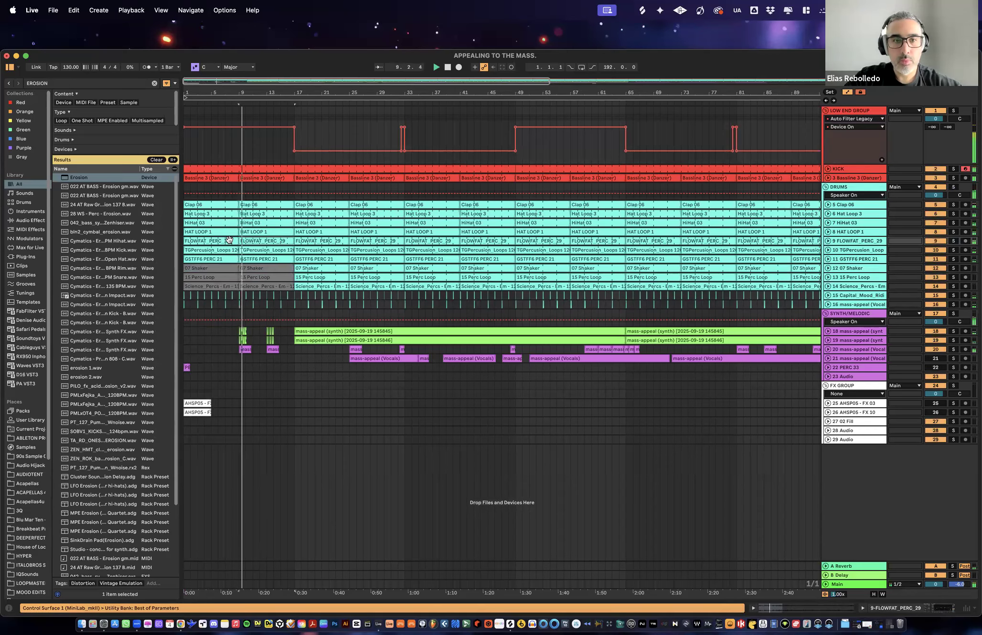
pyautogui.press('0')
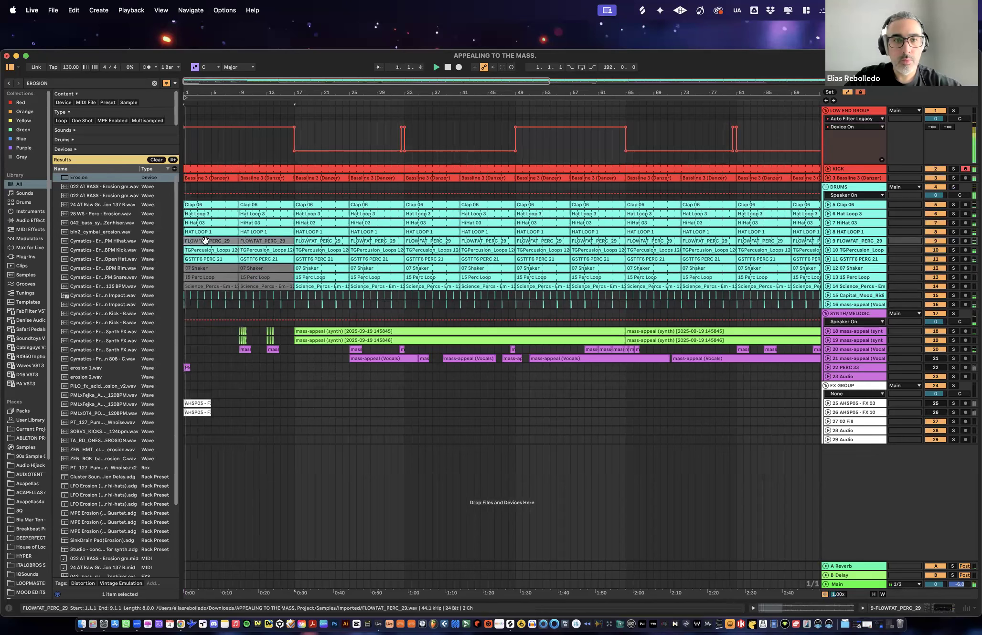
pyautogui.click(258, 259)
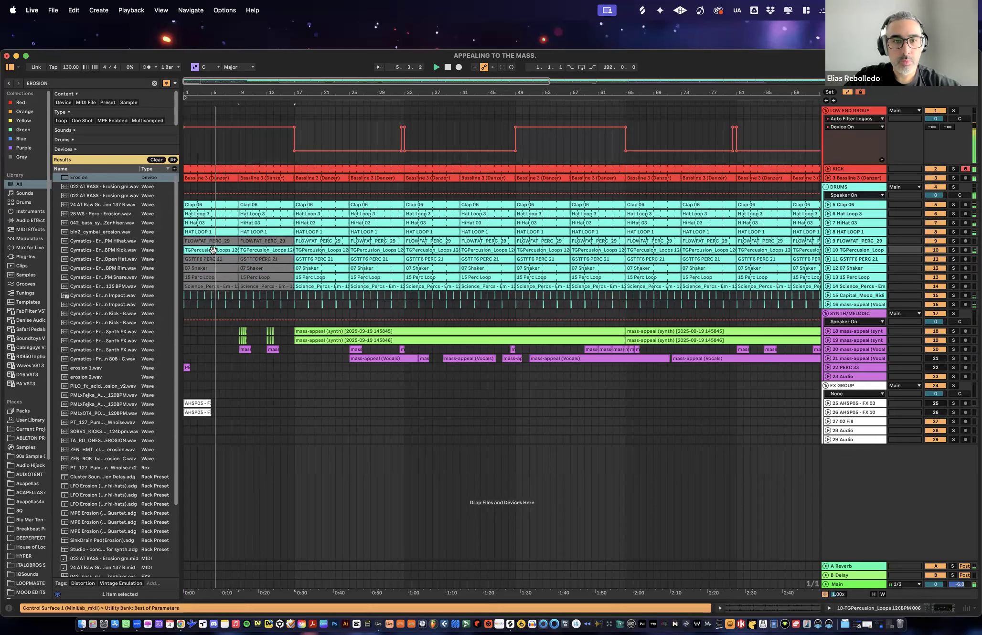
pyautogui.click(264, 232)
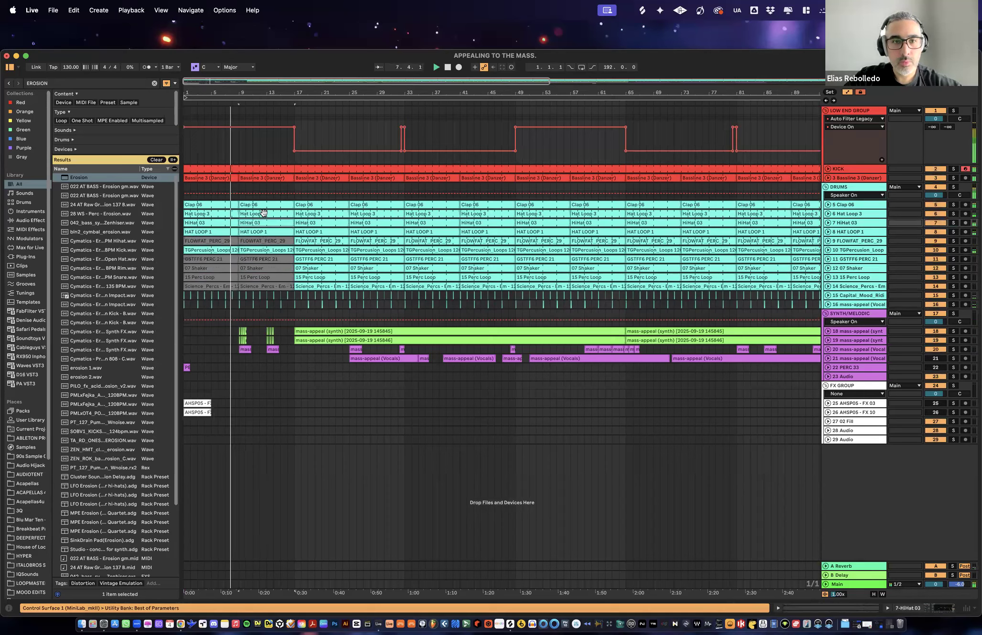
pyautogui.click(263, 213)
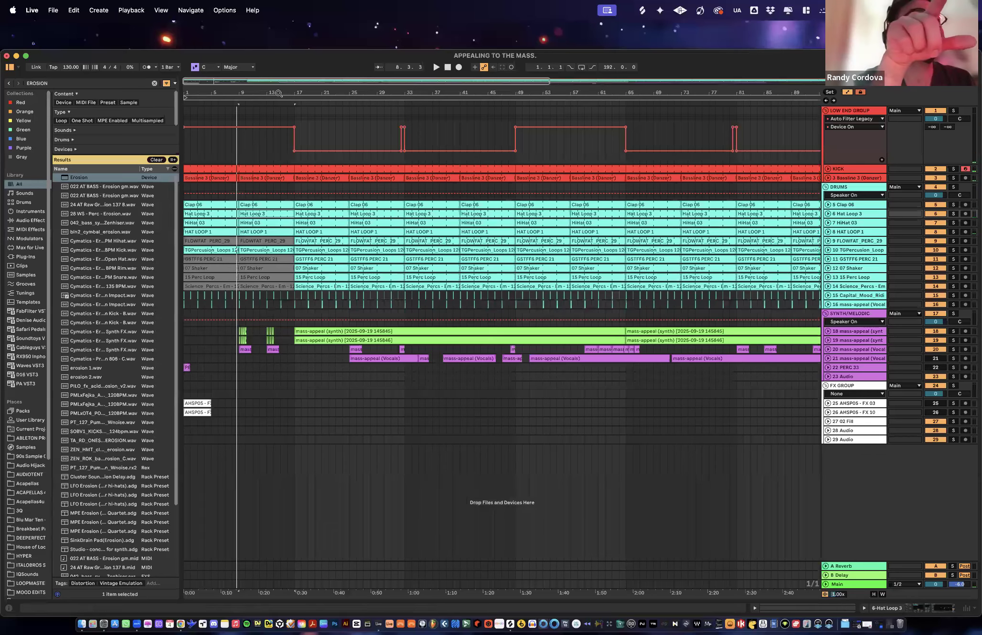
# - Audition the Clap 06 track in solo from bar 73 and select the TGPercussion_Loops clip there
pyautogui.press('-')
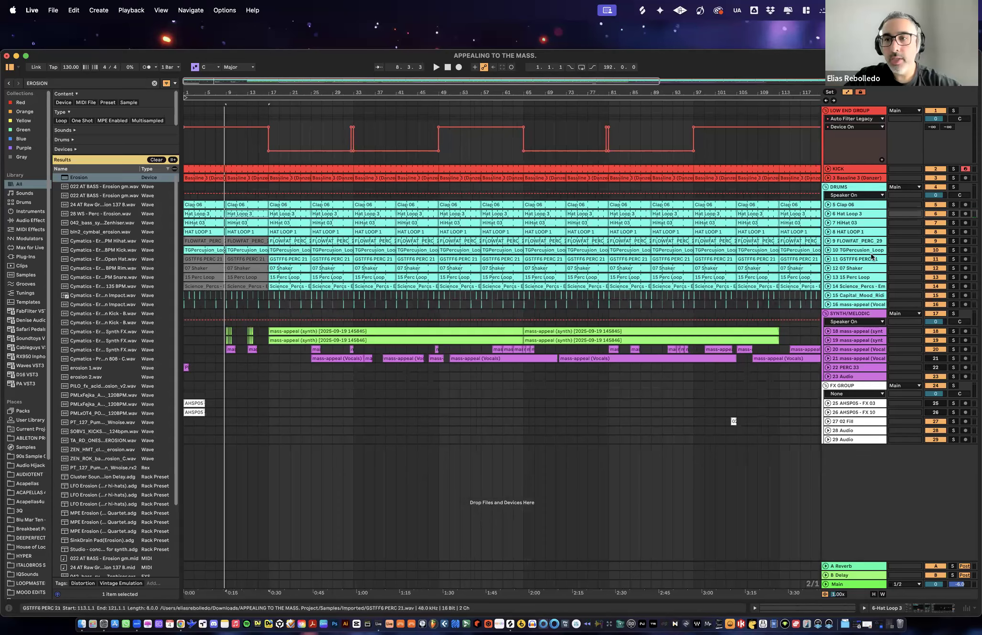
pyautogui.click(595, 205)
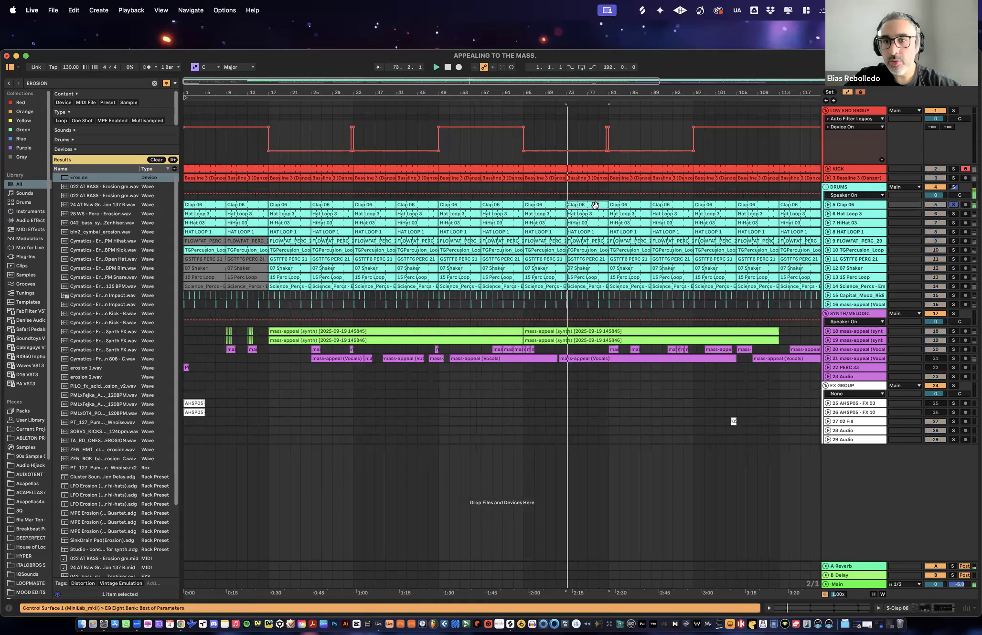
pyautogui.click(593, 250)
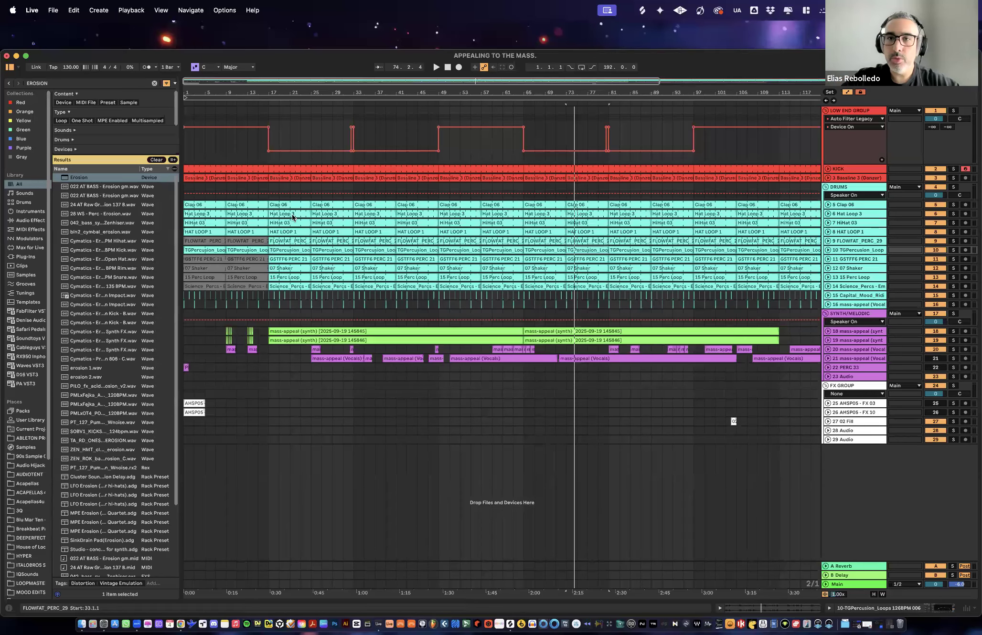
# - Switch to Session View to look over the drum tracks' mixer and return to Arrangement View
pyautogui.moveTo(551, 94); pyautogui.dragTo(404, 98)
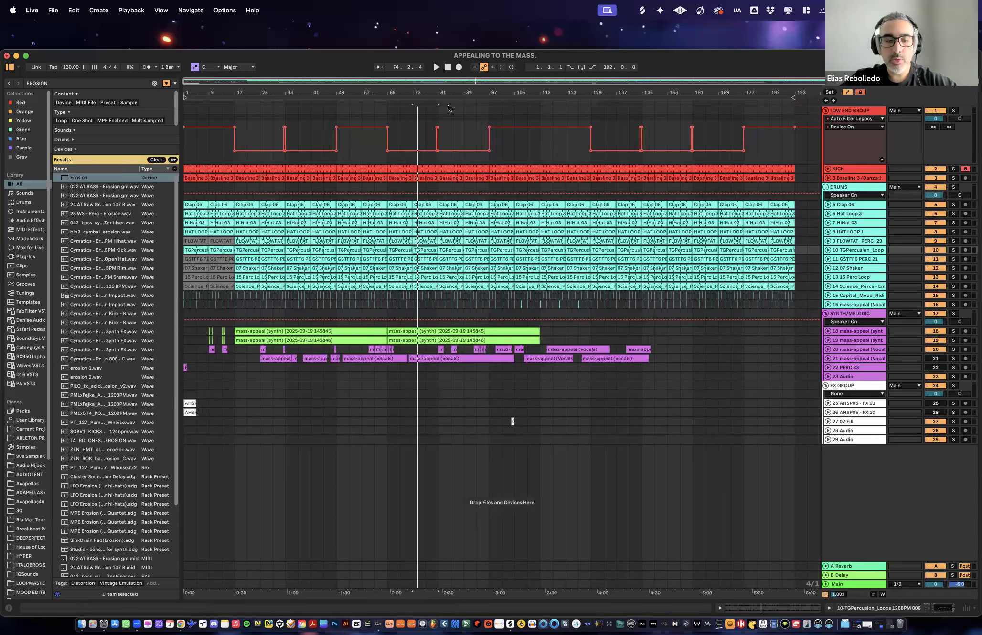
pyautogui.press('Tab')
pyautogui.press('Tab')
pyautogui.press('Tab')
pyautogui.press('Tab')
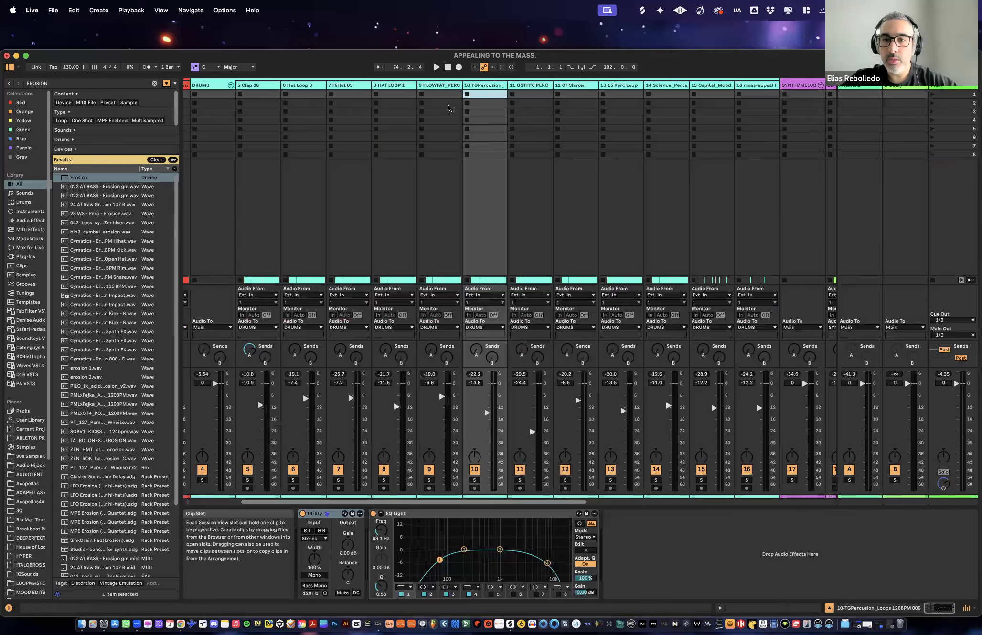
pyautogui.press('Tab')
pyautogui.press('Tab')
pyautogui.press('Tab')
pyautogui.press('Tab')
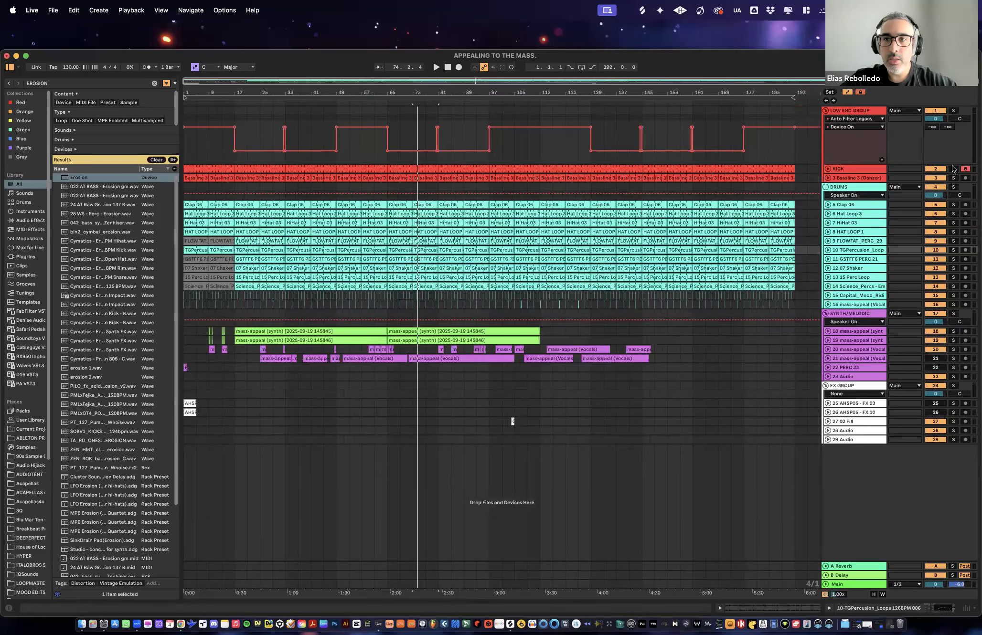
# - Toggle the arrangement's automation display off and on, leaving it shown
pyautogui.press('a')
pyautogui.press('a')
pyautogui.press('a')
pyautogui.press('a')
pyautogui.press('a')
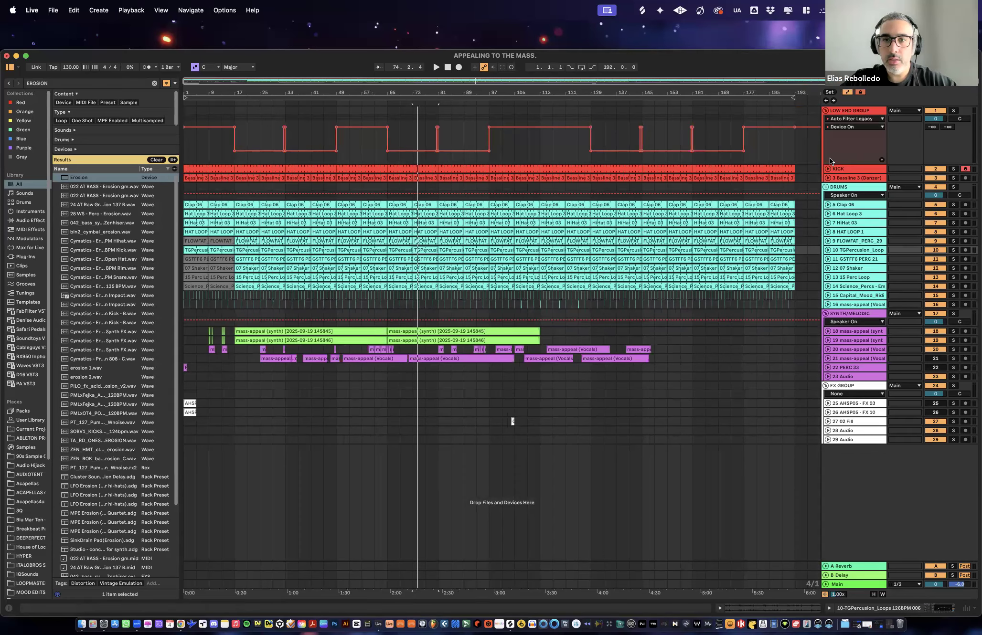
pyautogui.press('a')
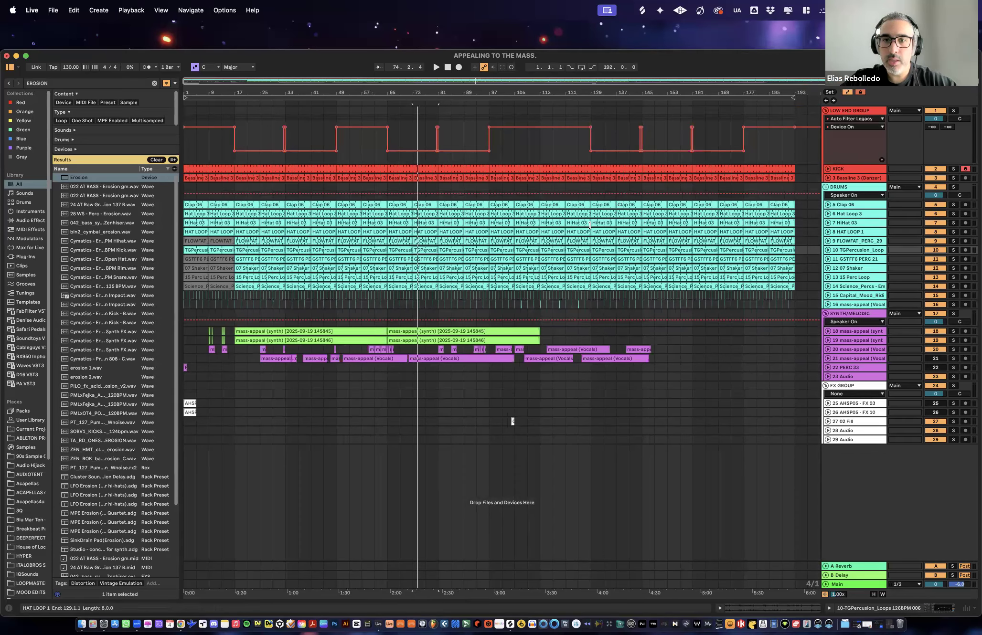
# - Insert and delete an audio track below HiHat 03 and a MIDI track below HAT LOOP 1
pyautogui.click(579, 223)
pyautogui.press('s')
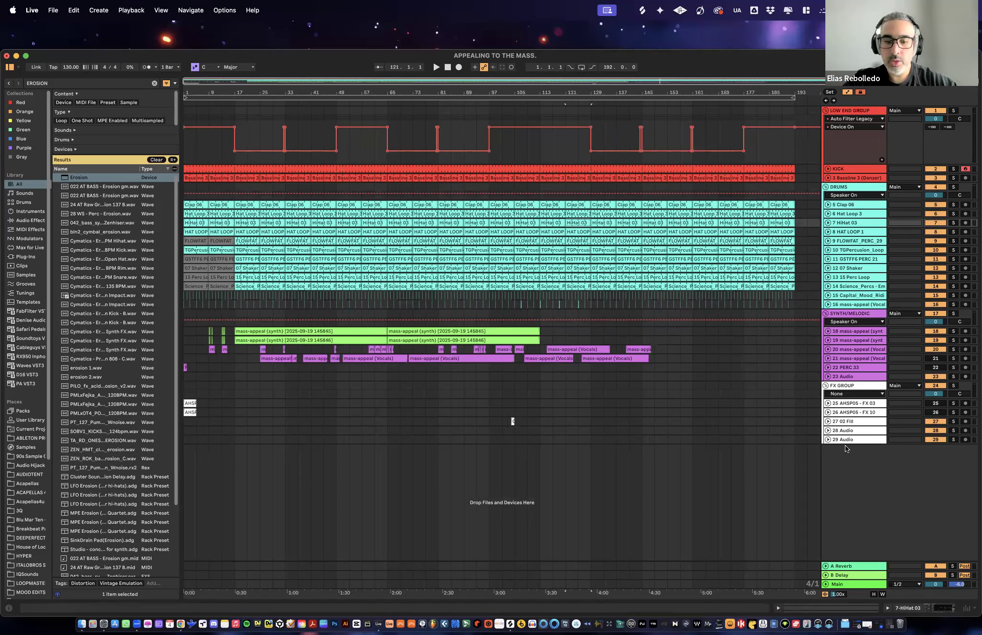
pyautogui.press('super+t')
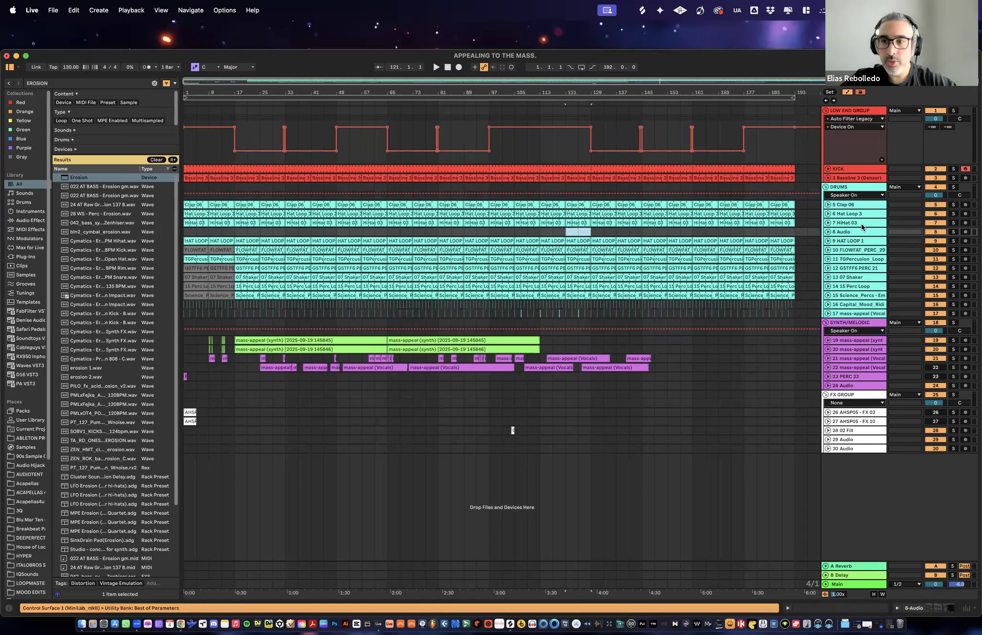
pyautogui.click(859, 232)
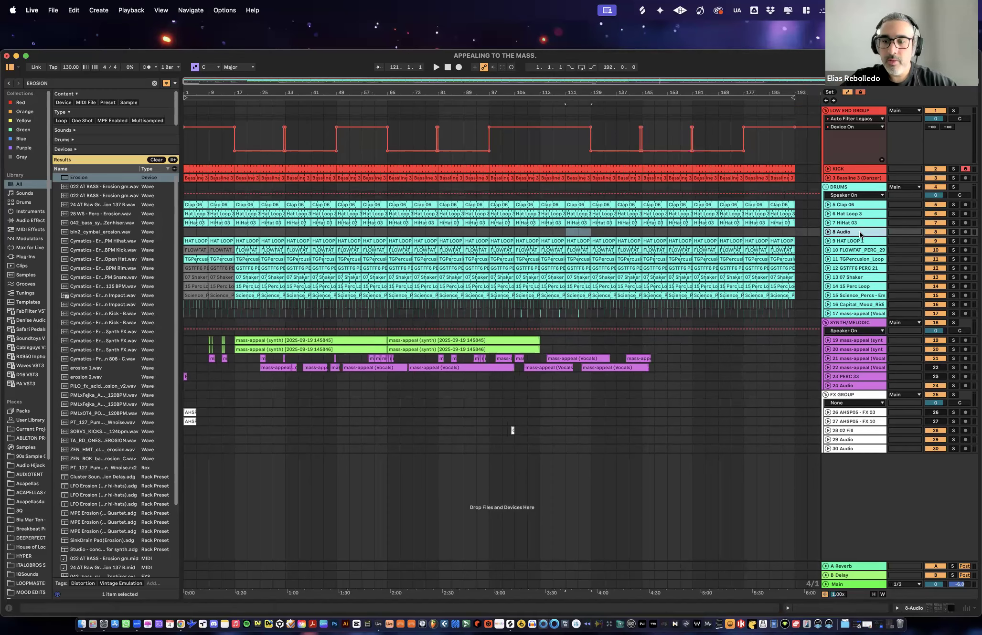
pyautogui.press('Delete')
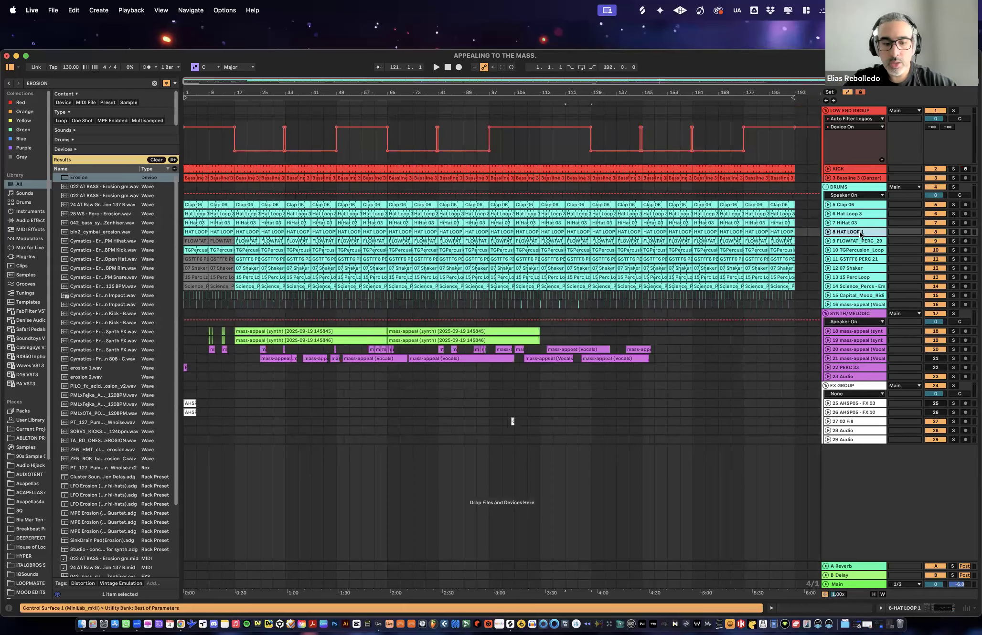
pyautogui.press('super+shift+t')
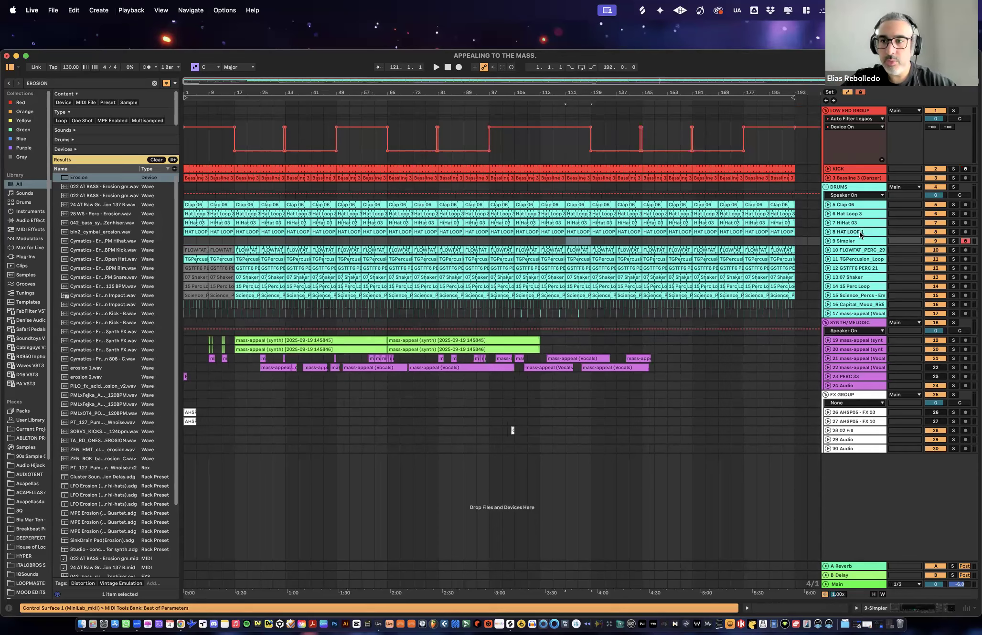
pyautogui.press('Delete')
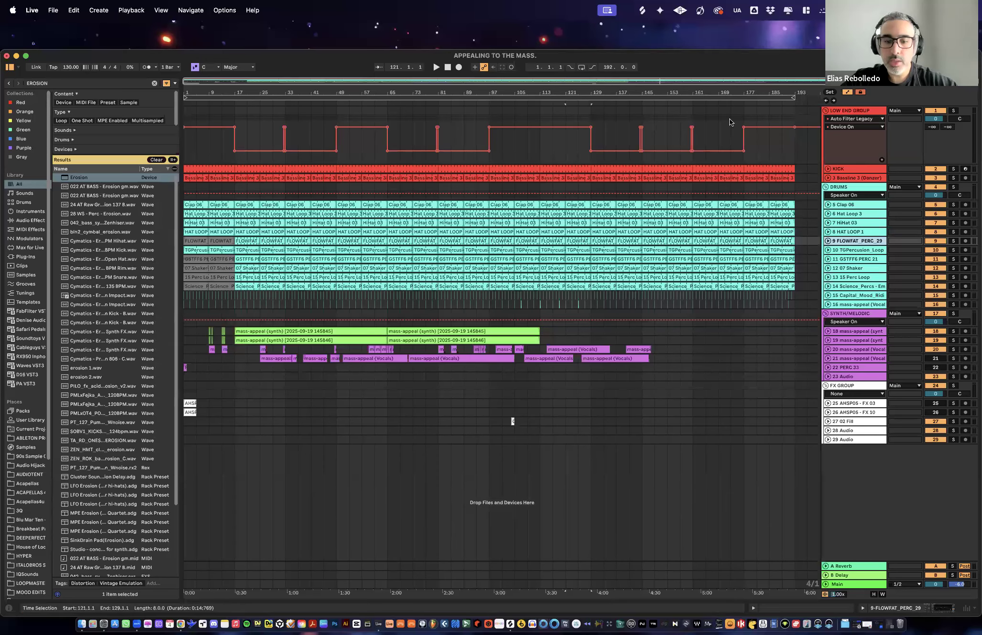
# - Search the browser for "eq" and hide the browser
pyautogui.press('super+f')
pyautogui.write('eq')
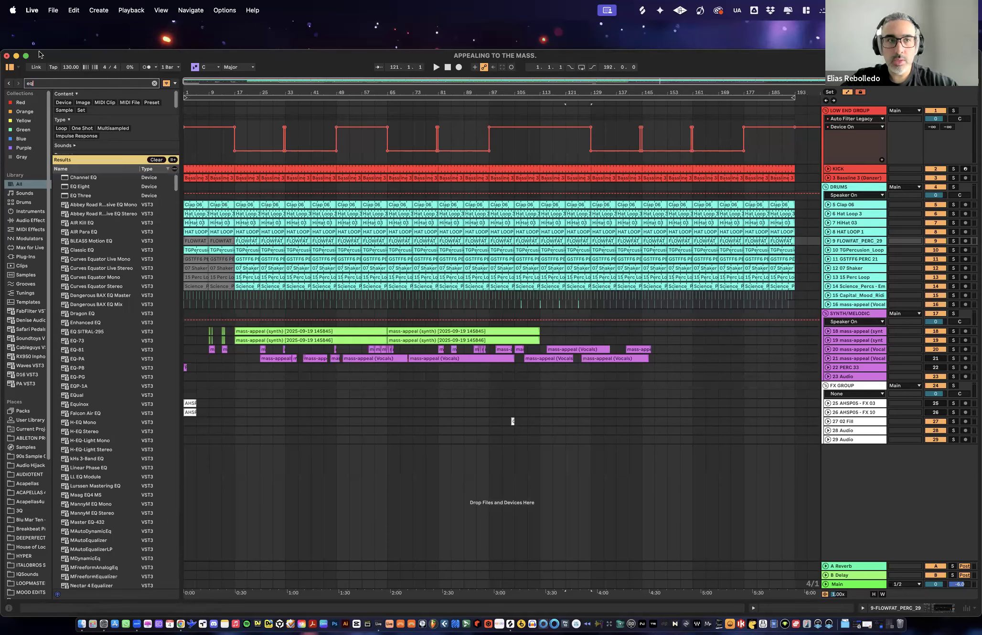
pyautogui.click(10, 68)
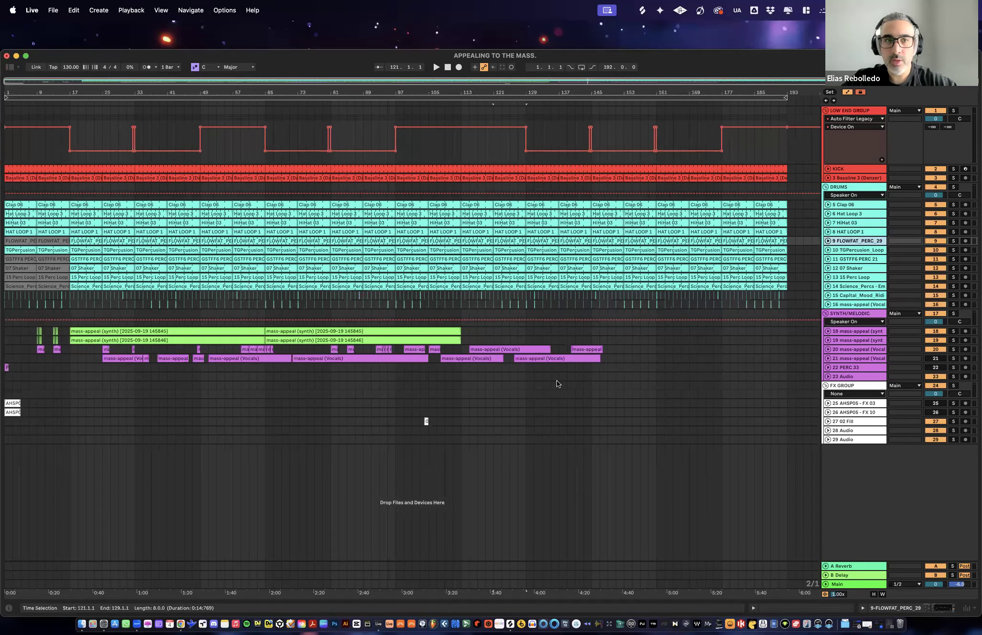
# - Show the browser, search it for "filter" and select the Auto Filter device
pyautogui.press('super+alt+b')
pyautogui.write('filter')
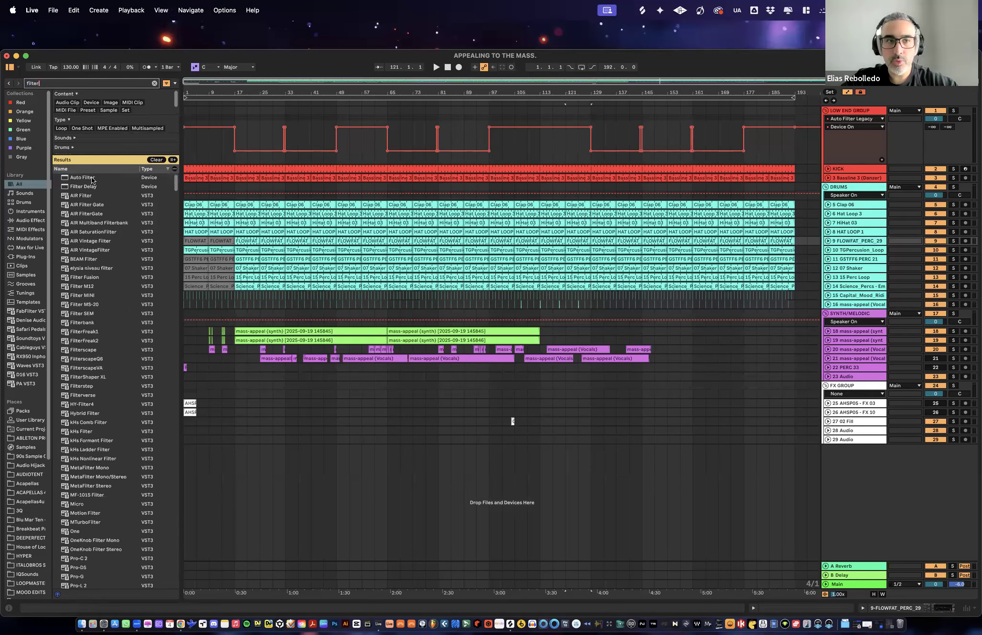
pyautogui.click(92, 179)
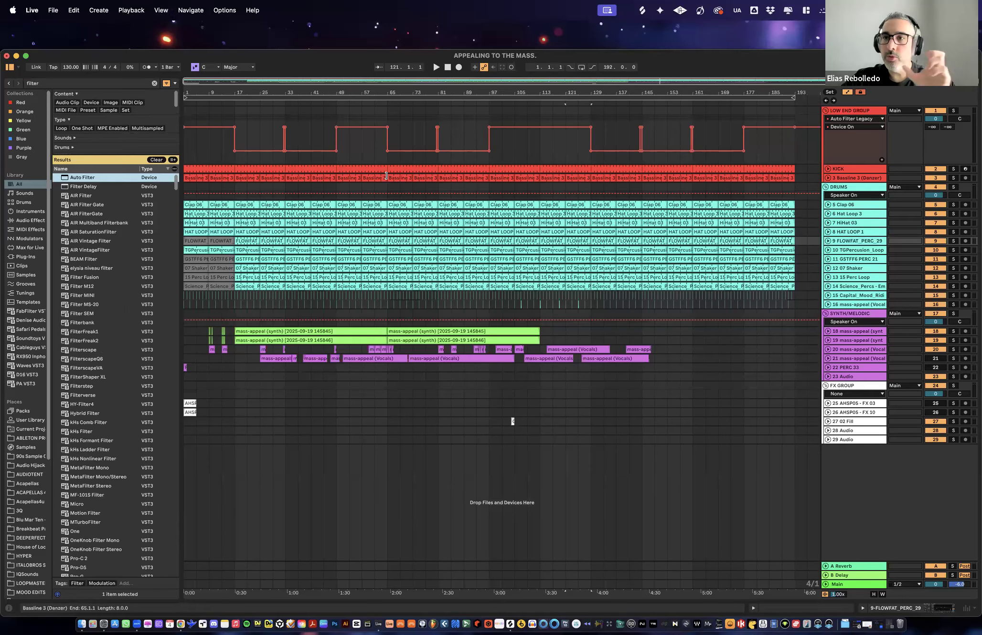
pyautogui.click(550, 91)
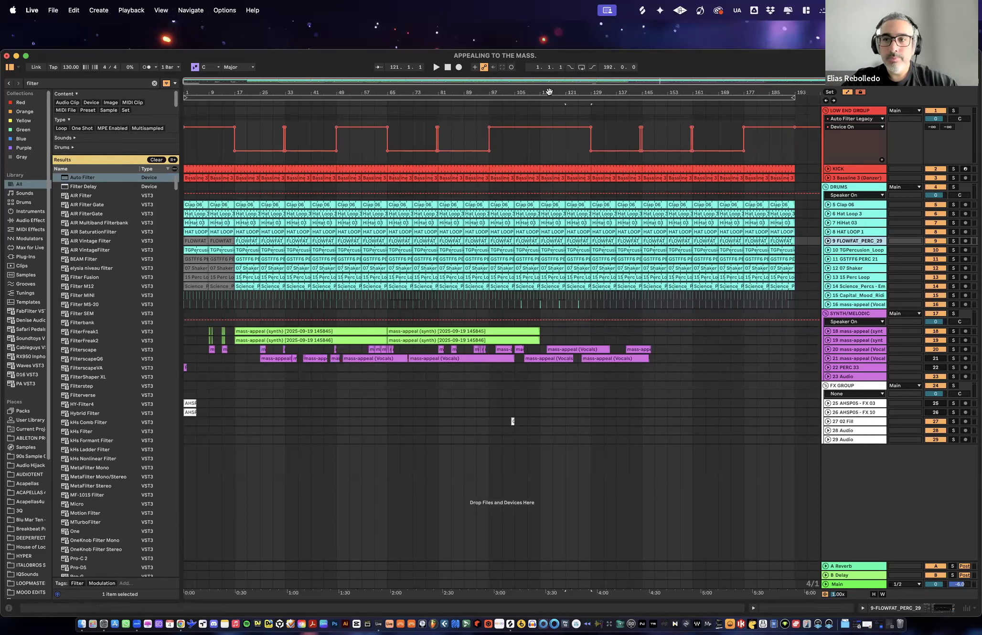
# - Shrink the LOW END GROUP lane to a compact height that keeps its Device On automation readable
pyautogui.click(857, 191)
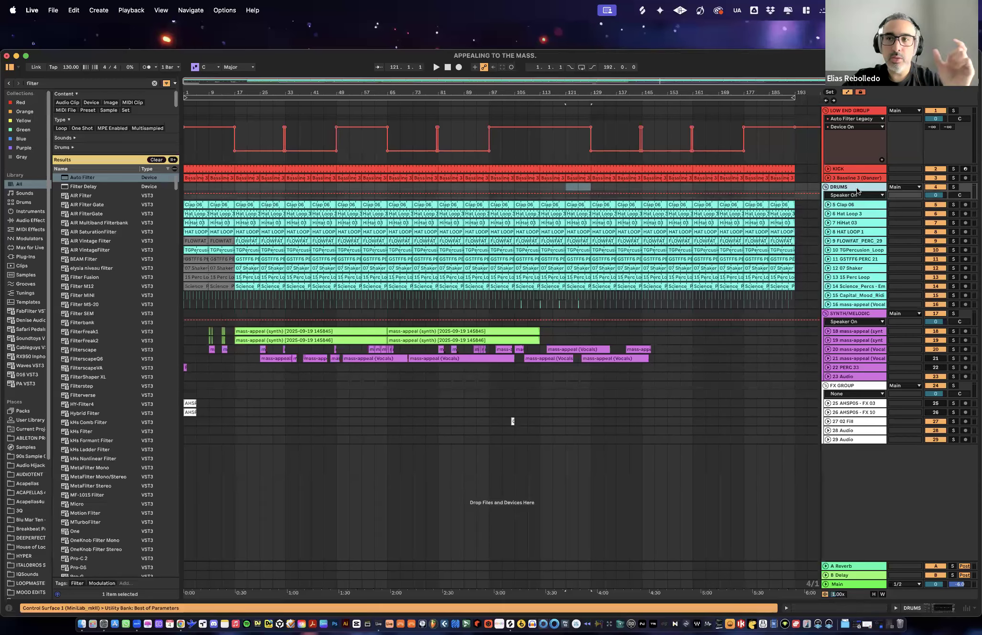
pyautogui.click(850, 163)
pyautogui.moveTo(850, 160); pyautogui.dragTo(853, 138)
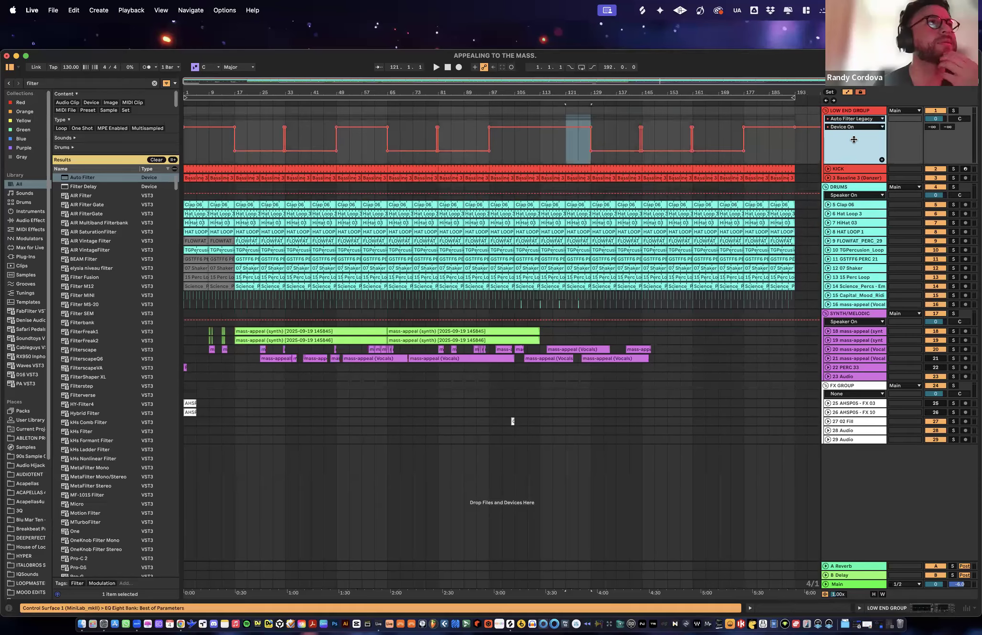
pyautogui.click(451, 67)
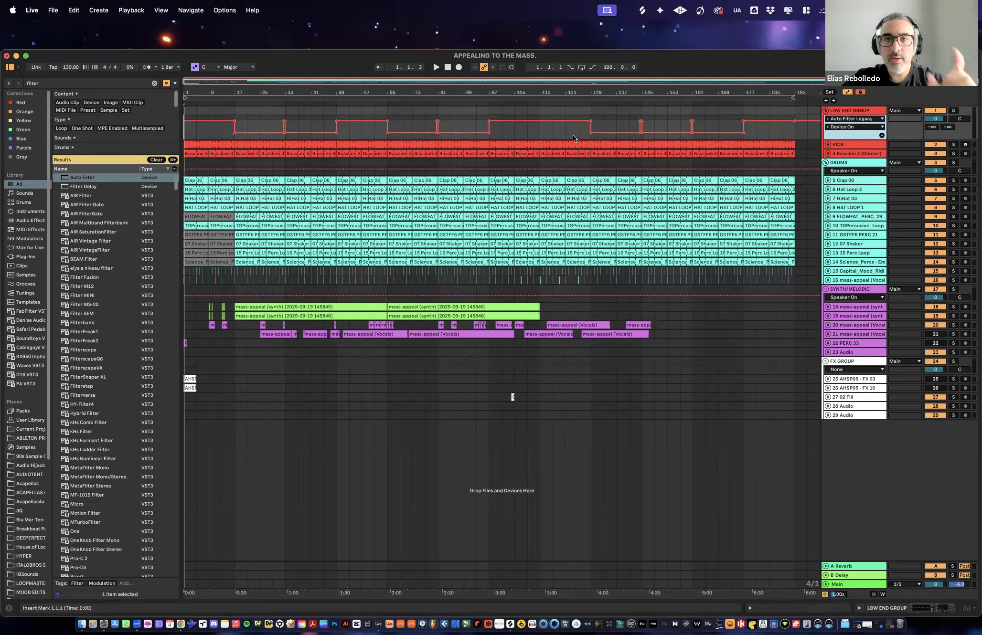
pyautogui.click(553, 138)
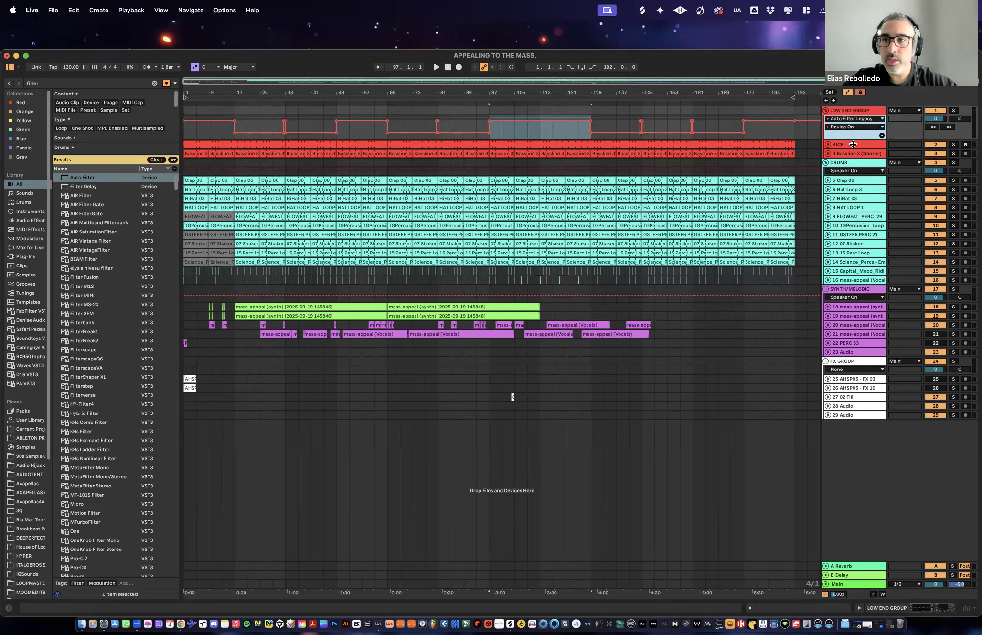
pyautogui.moveTo(853, 138); pyautogui.dragTo(853, 146)
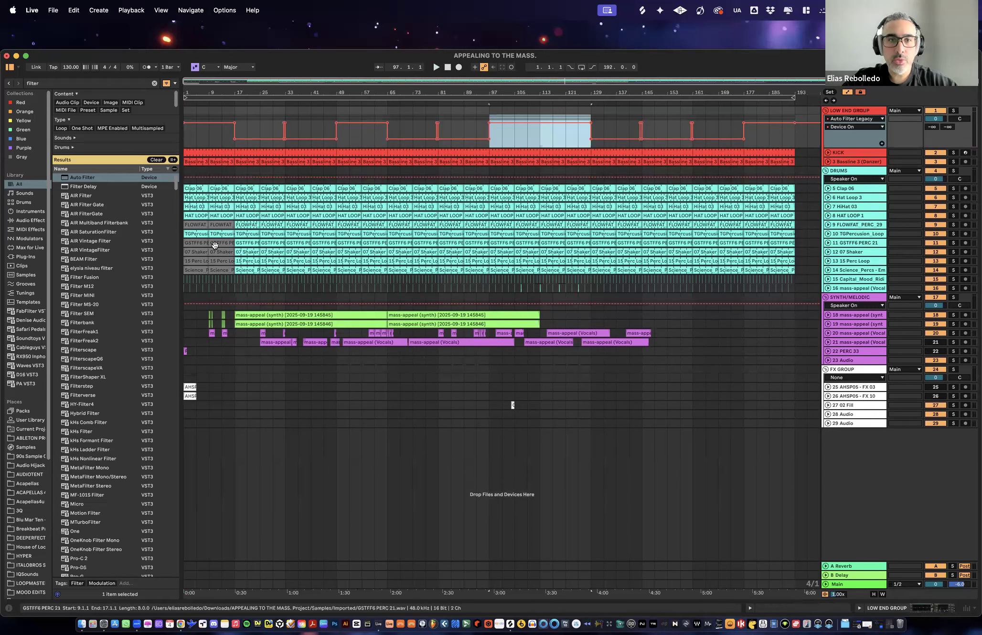
# - Delete the clips on tracks 15 and 16 of the DRUMS group from bar 1 to bar 33
pyautogui.click(221, 268)
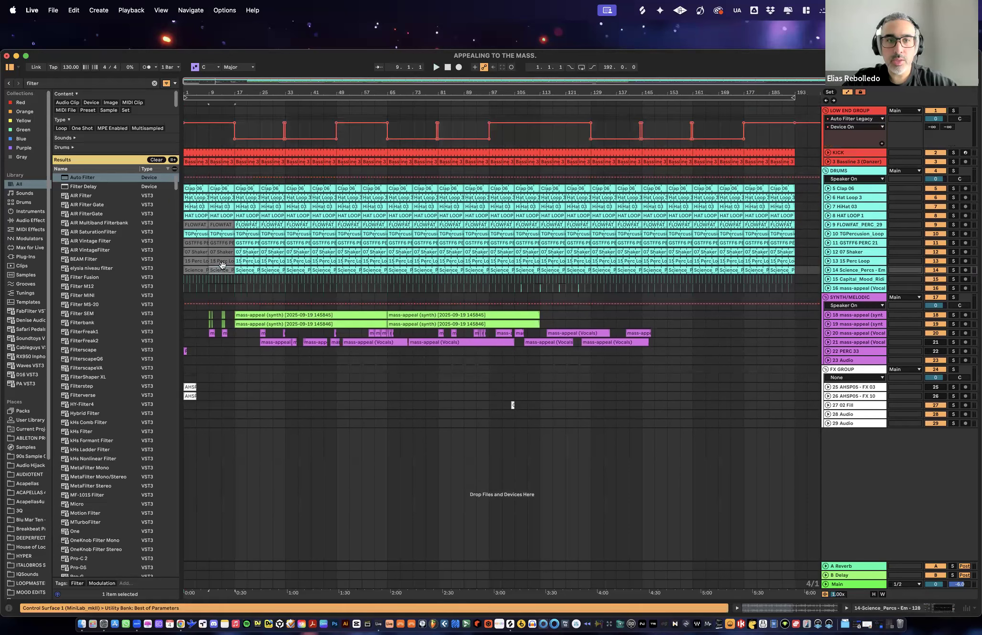
pyautogui.moveTo(189, 92); pyautogui.dragTo(184, 283)
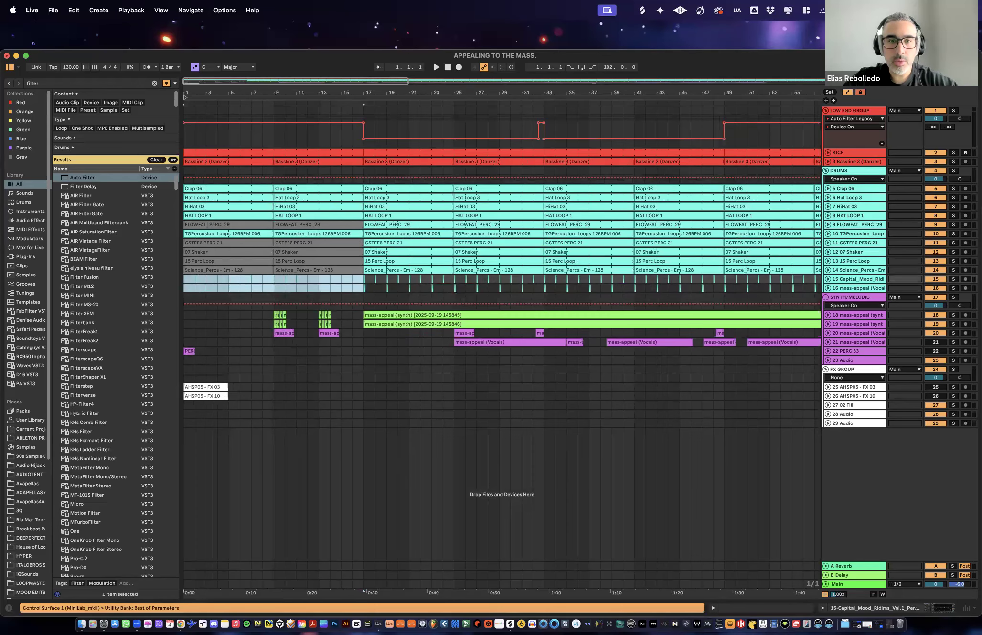
pyautogui.moveTo(306, 81); pyautogui.dragTo(306, 47)
pyautogui.moveTo(234, 285); pyautogui.dragTo(286, 290)
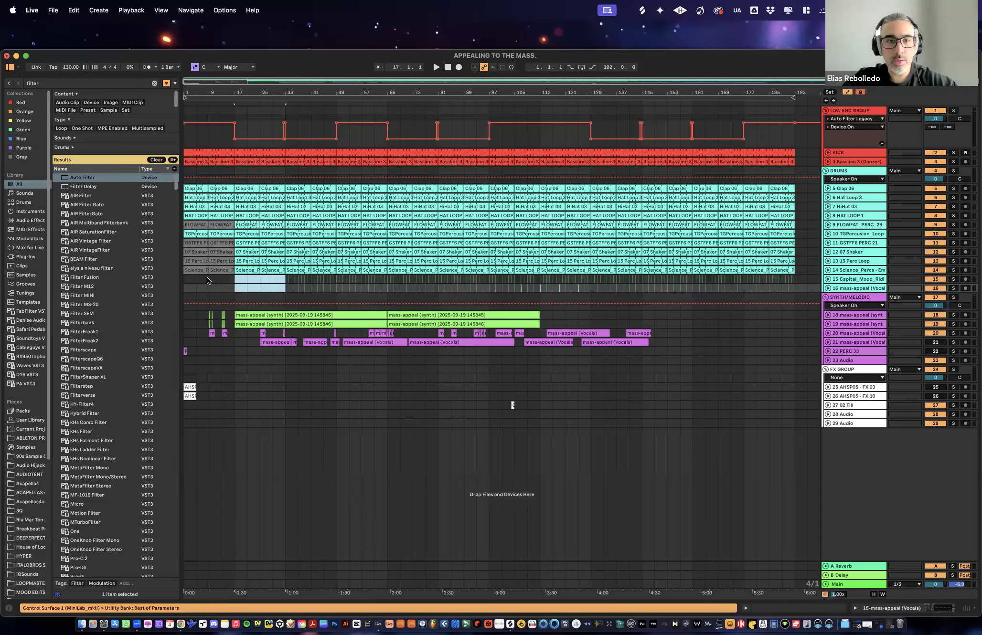
pyautogui.click(262, 288)
# - Play the intro from the start and deactivate the first Bassline 3 clip, covering bars 1 to 9
pyautogui.click(448, 68)
pyautogui.press('space')
pyautogui.moveTo(195, 90); pyautogui.dragTo(224, 160)
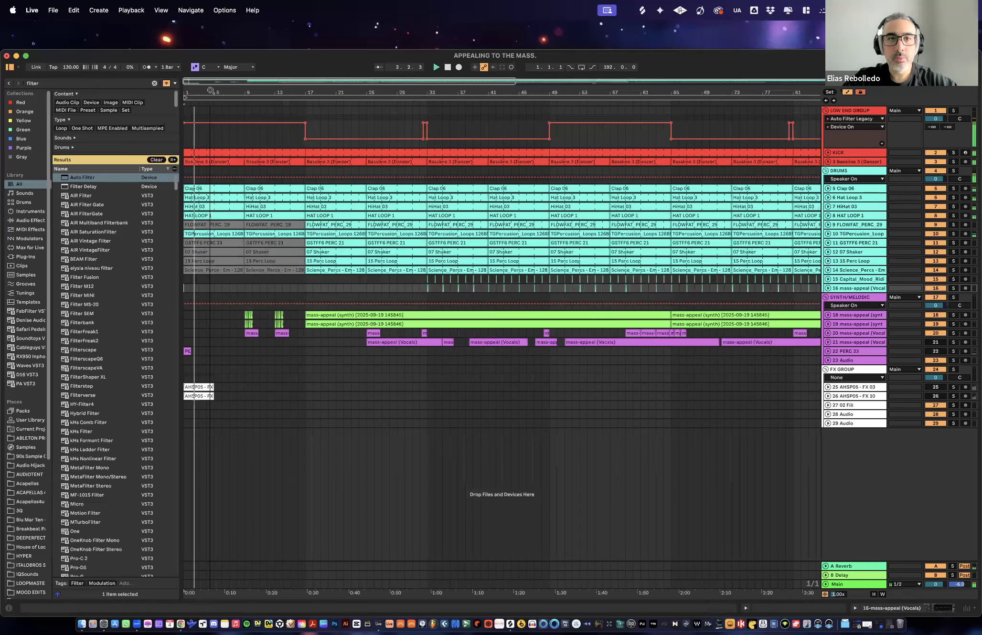
pyautogui.click(226, 162)
pyautogui.press('0')
pyautogui.press('space')
pyautogui.press('XF86AudioRaiseVolume')
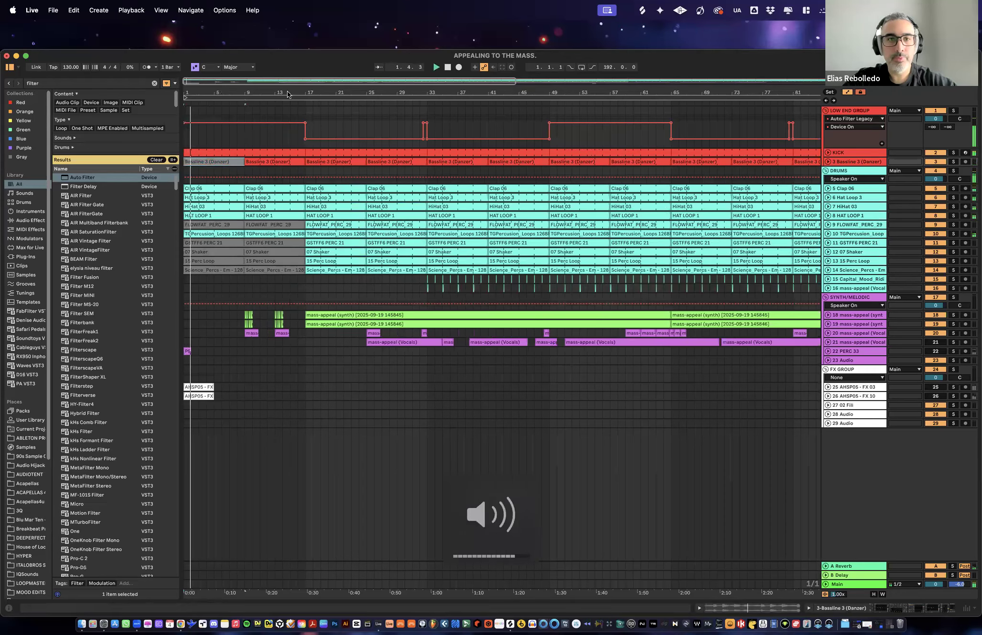
pyautogui.click(241, 99)
pyautogui.moveTo(242, 94); pyautogui.dragTo(230, 71)
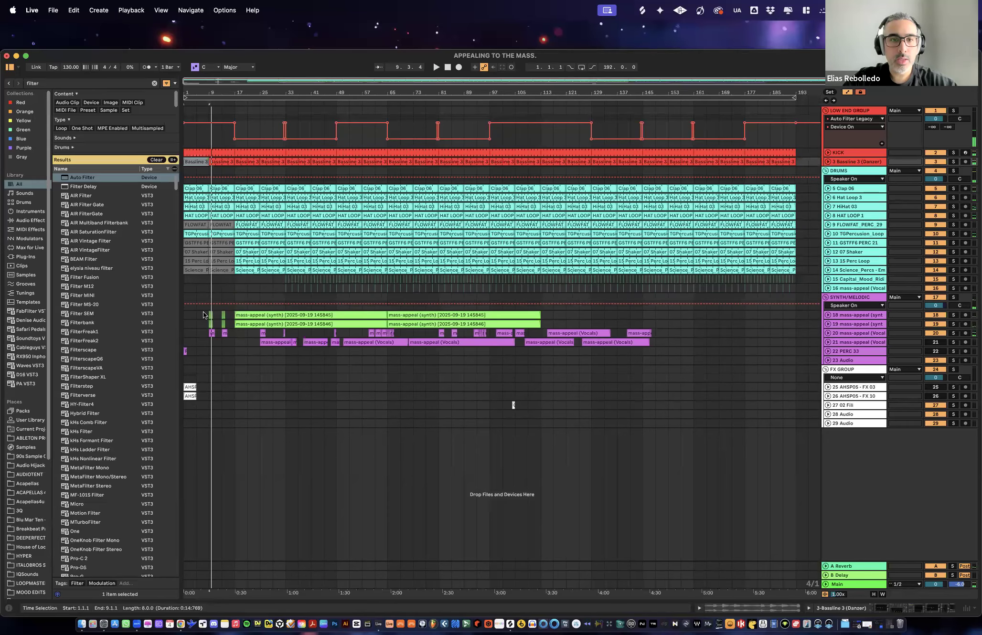
# - Move all clips on synth and vocal tracks 18 to 21 later by 16 bars, so they start at bar 25
pyautogui.moveTo(202, 311); pyautogui.dragTo(326, 344)
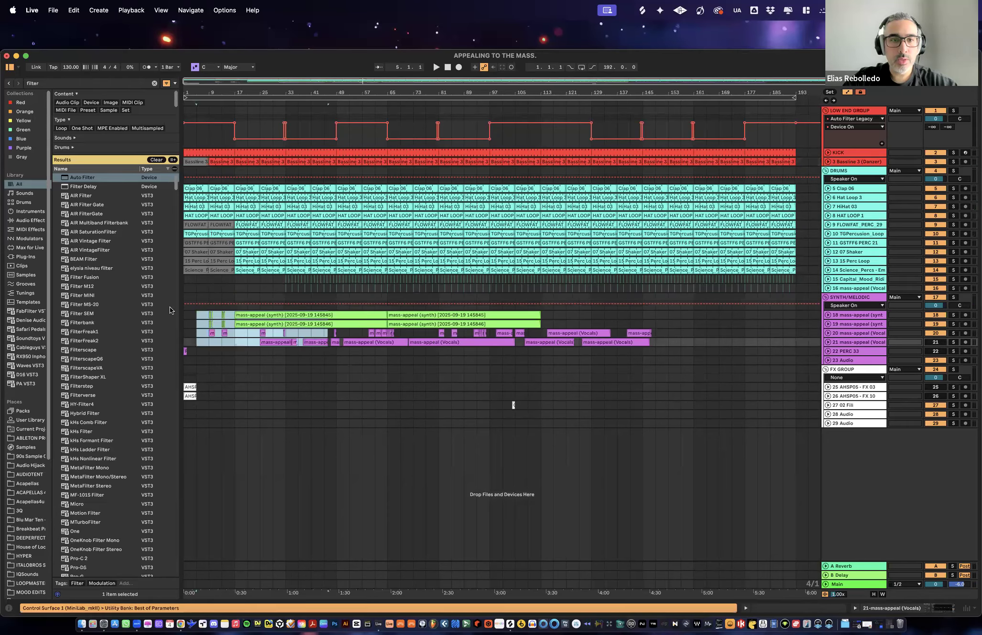
pyautogui.click(204, 312)
pyautogui.moveTo(204, 313); pyautogui.dragTo(694, 343)
pyautogui.moveTo(251, 315); pyautogui.dragTo(306, 313)
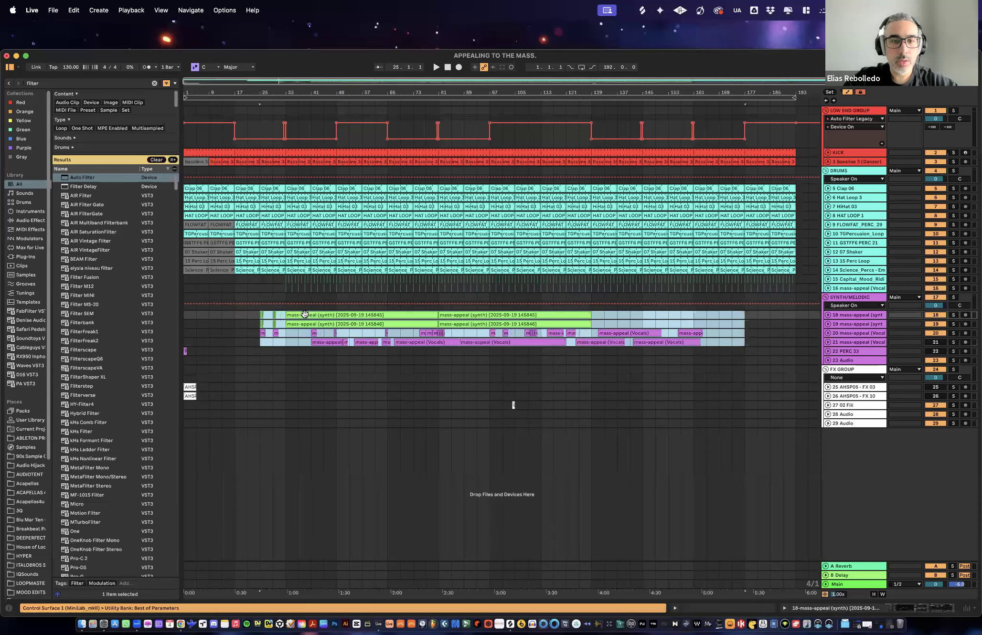
# - Play around the bar 17 transition and cut the kick out of bar 16
pyautogui.click(247, 316)
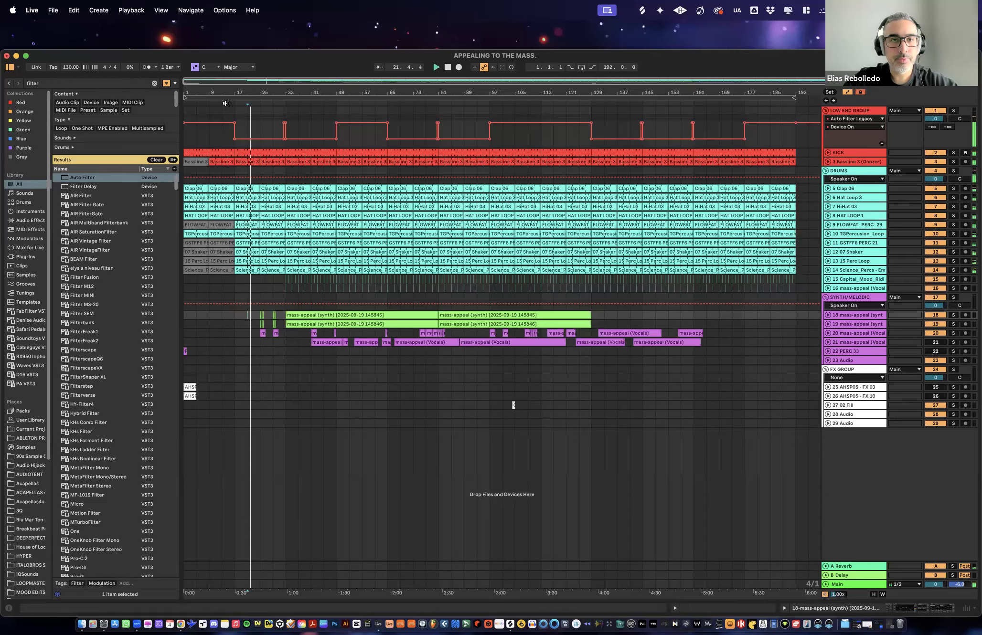
pyautogui.moveTo(232, 100); pyautogui.dragTo(387, 150)
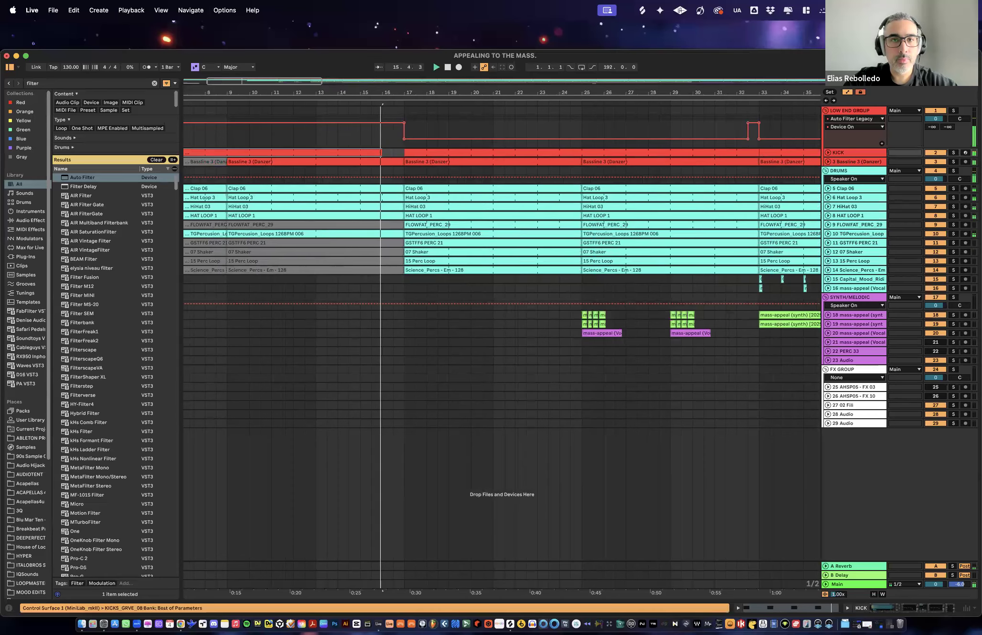
pyautogui.press('w')
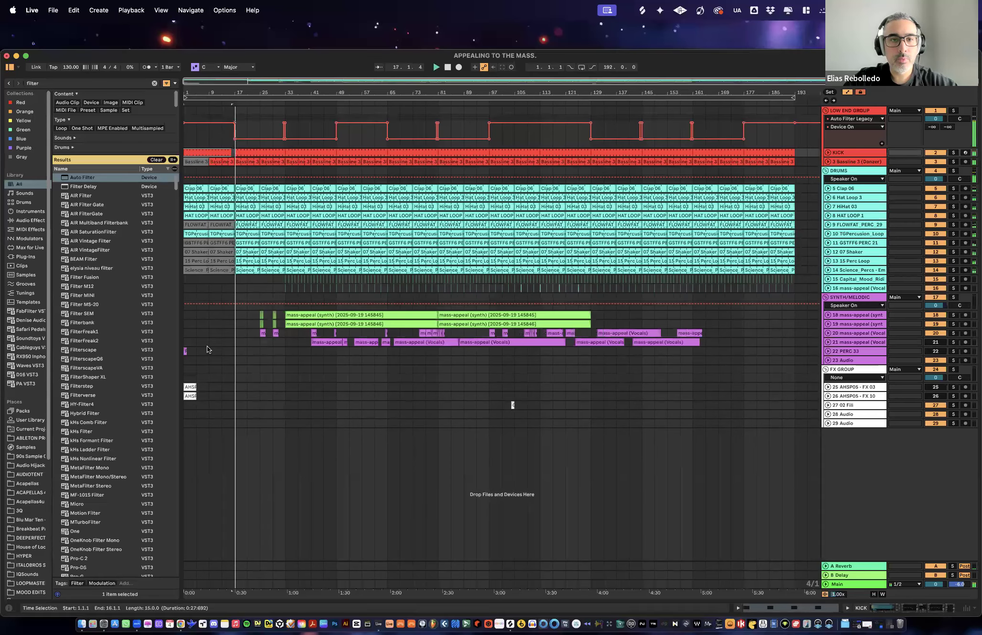
# - Copy the PERC 33 clip from bar 1 to bar 17 and activate its track
pyautogui.moveTo(186, 351); pyautogui.dragTo(236, 356)
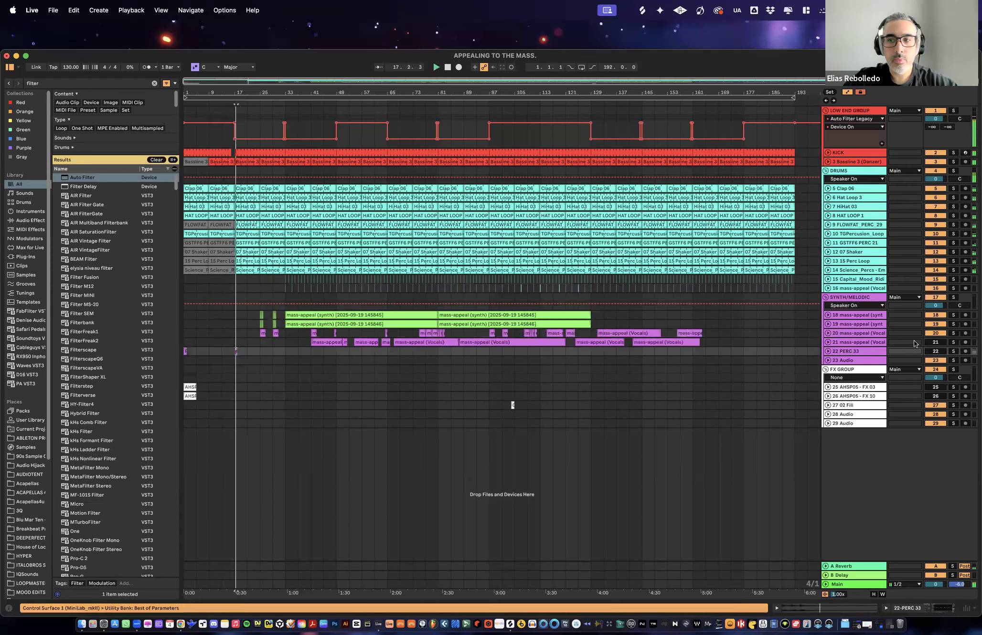
pyautogui.click(935, 352)
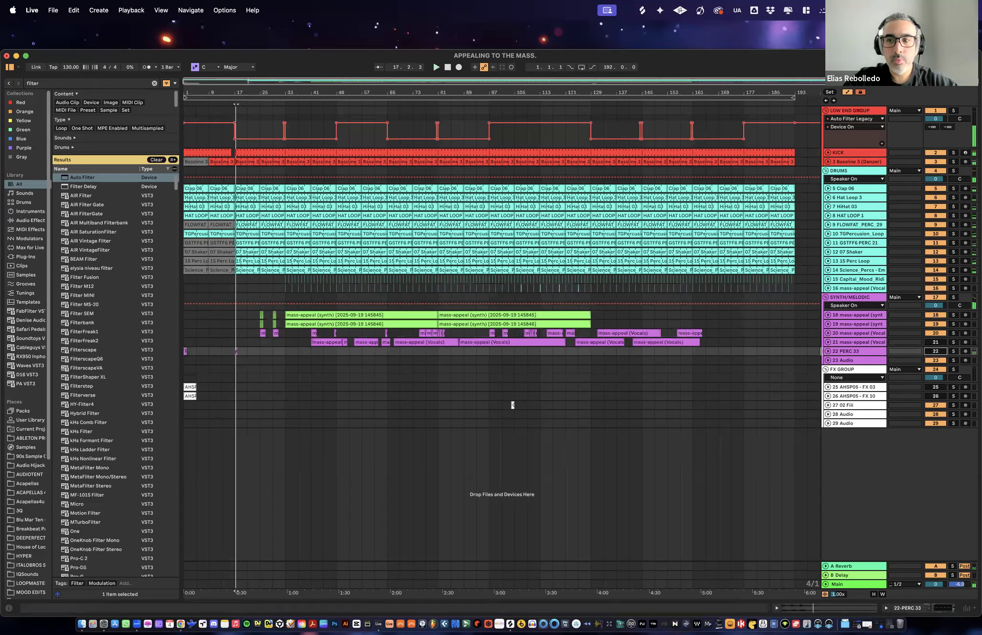
# - Set the PERC 33 track's volume to -17.1 dB while it plays and move the track into FX GROUP, folded
pyautogui.click(828, 351)
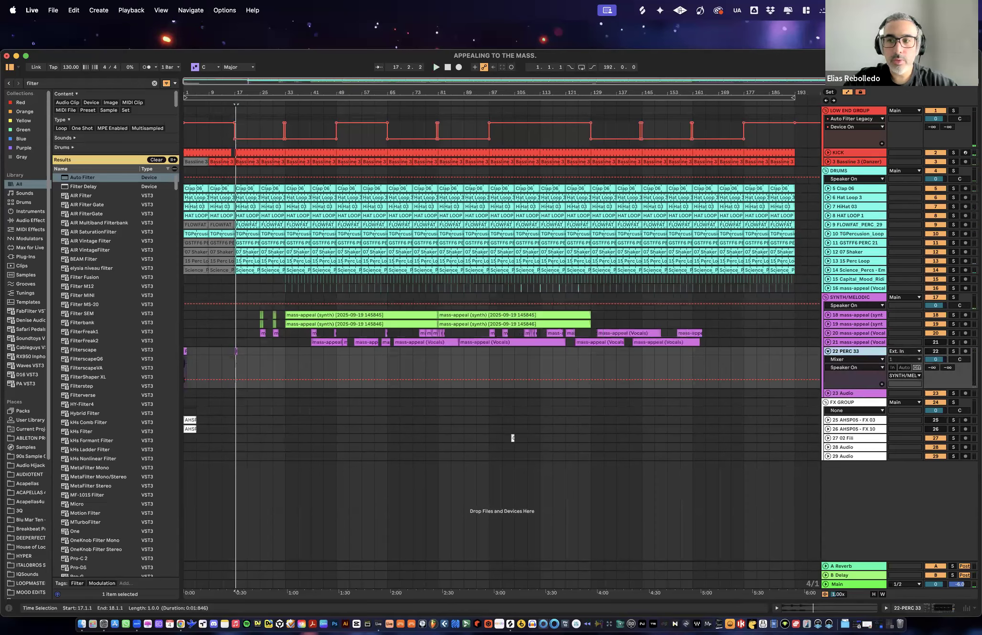
pyautogui.press('space')
pyautogui.moveTo(935, 359); pyautogui.dragTo(935, 372)
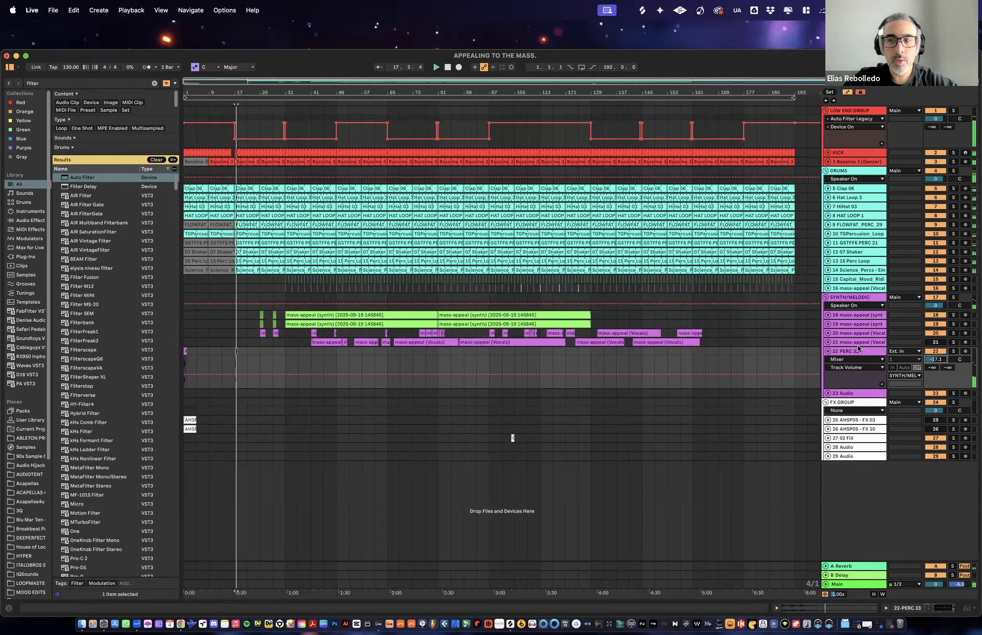
pyautogui.moveTo(844, 353); pyautogui.dragTo(861, 419)
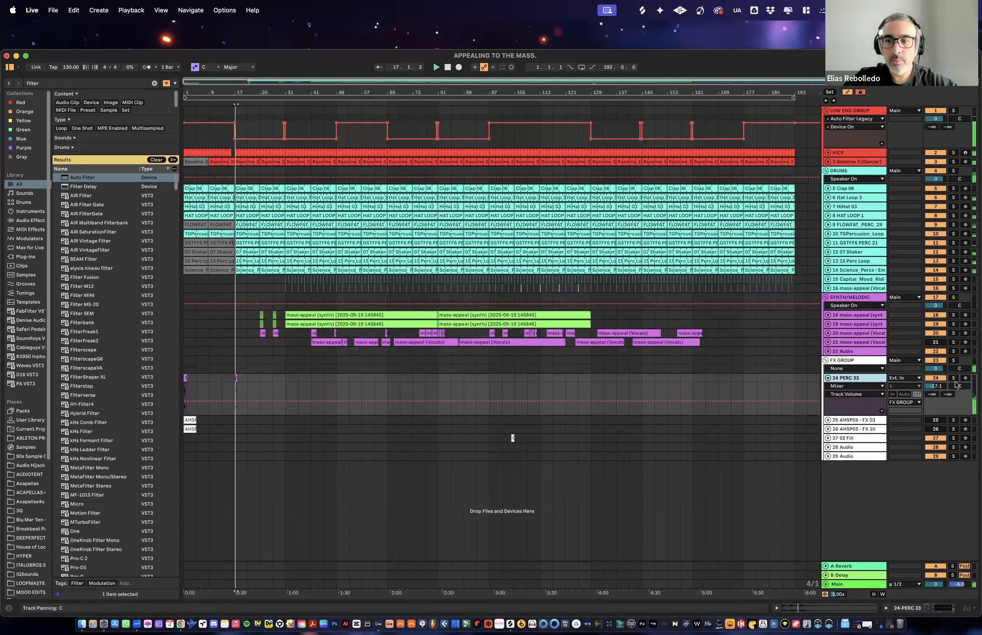
pyautogui.click(828, 378)
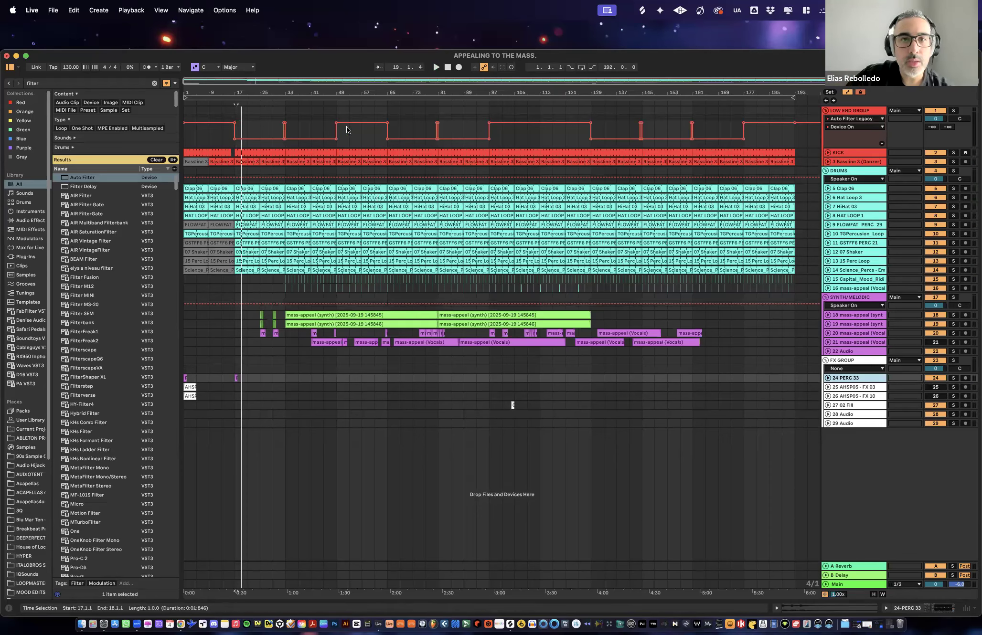
# - Select the low-end automation over bars 49 to 65, then audition unfolded synth tracks 18 and 19 from bar 33 and fold them again
pyautogui.moveTo(339, 134); pyautogui.dragTo(387, 130)
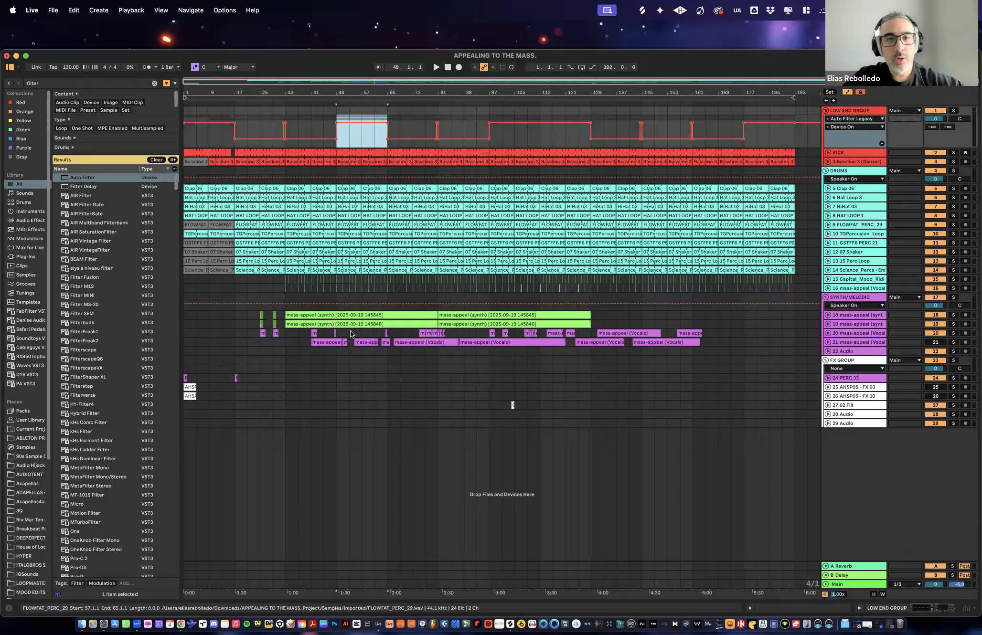
pyautogui.click(828, 324)
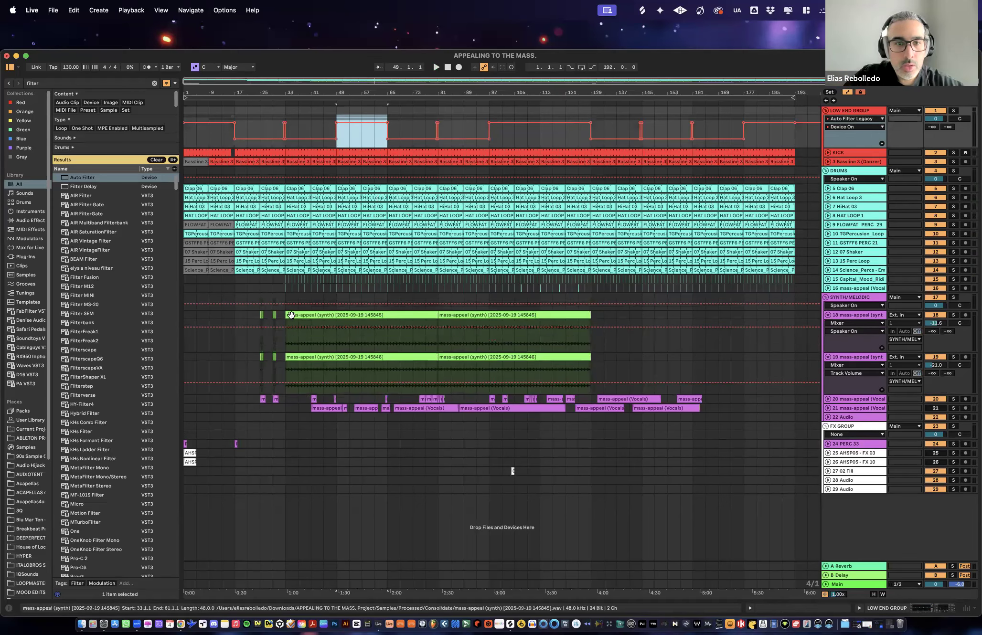
pyautogui.click(947, 319)
pyautogui.click(953, 315)
pyautogui.press('space')
pyautogui.click(952, 315)
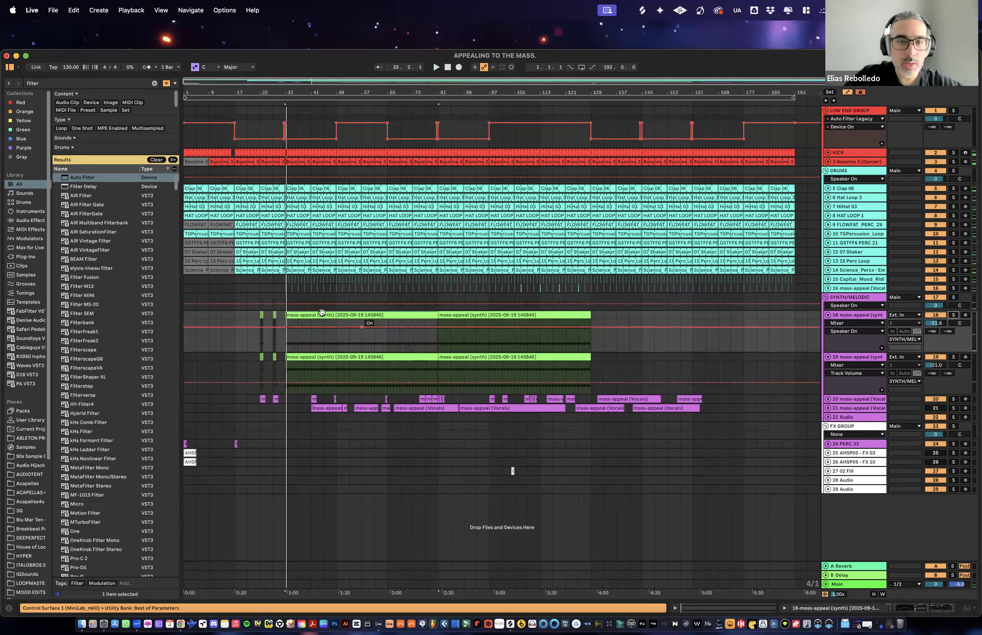
pyautogui.click(856, 315)
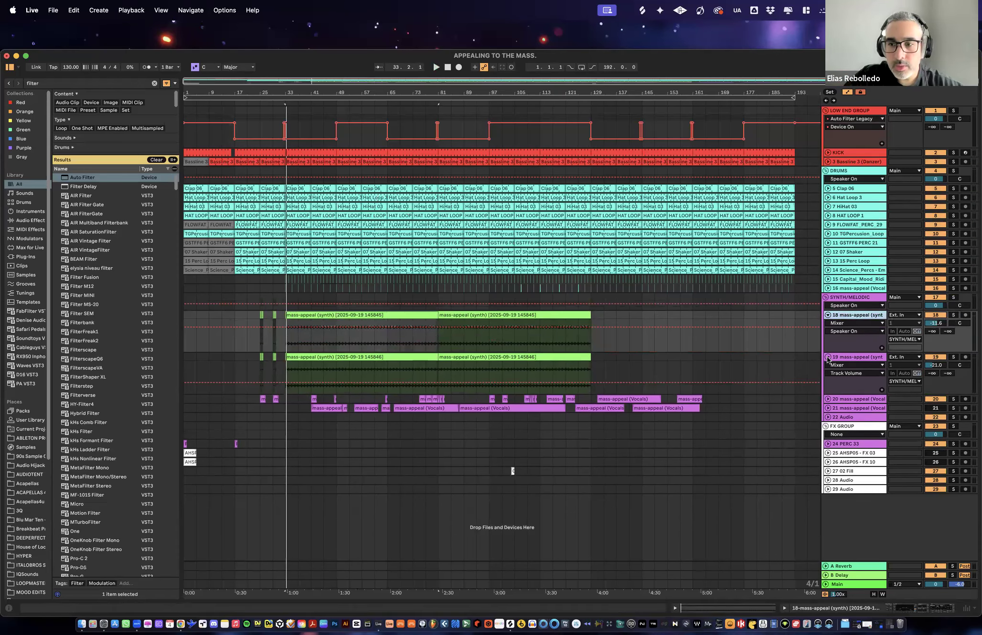
pyautogui.click(828, 358)
pyautogui.click(828, 316)
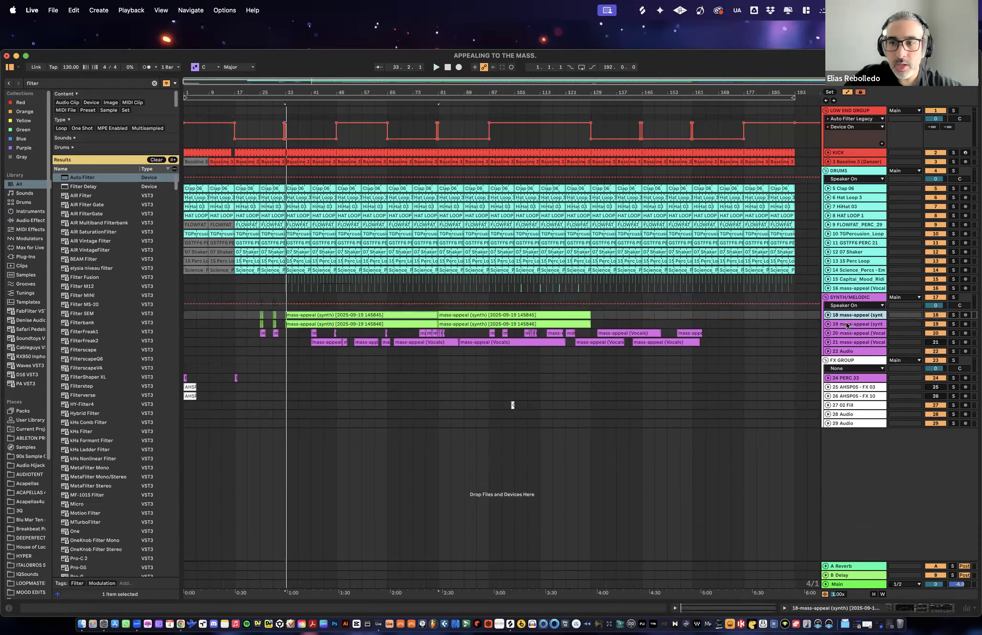
pyautogui.click(847, 325)
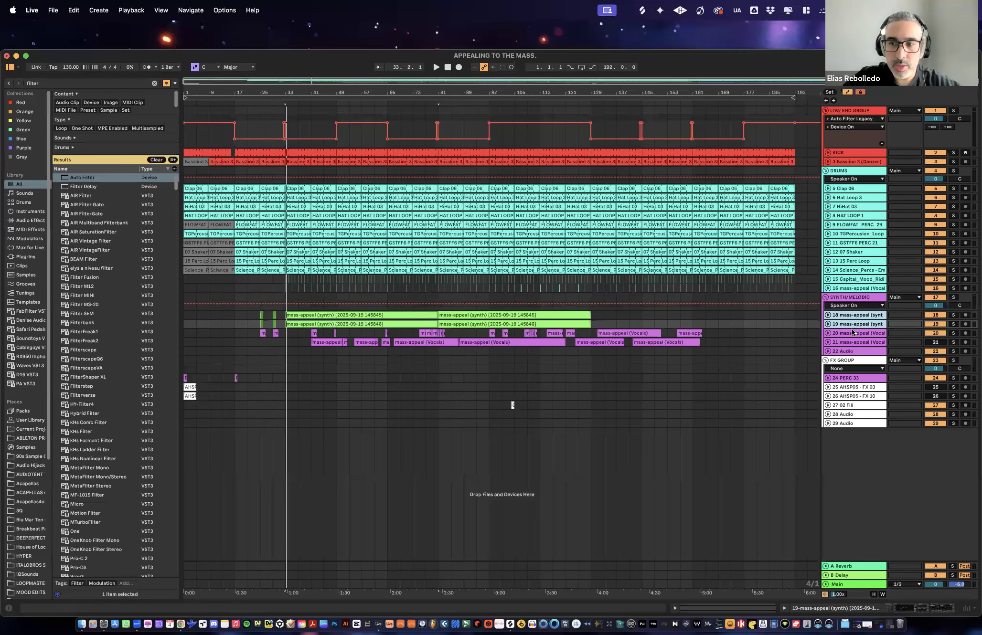
# - Unfold vocal track 20, audition its clip at bar 25, and shift everything following its first two clips so that section starts at bar 97
pyautogui.click(831, 333)
pyautogui.click(829, 333)
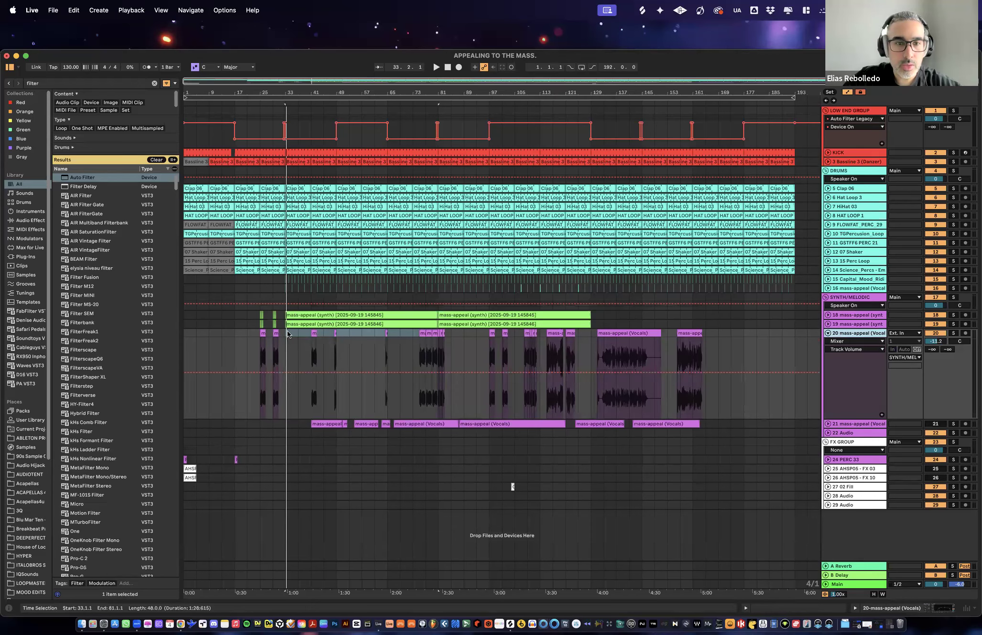
pyautogui.click(266, 336)
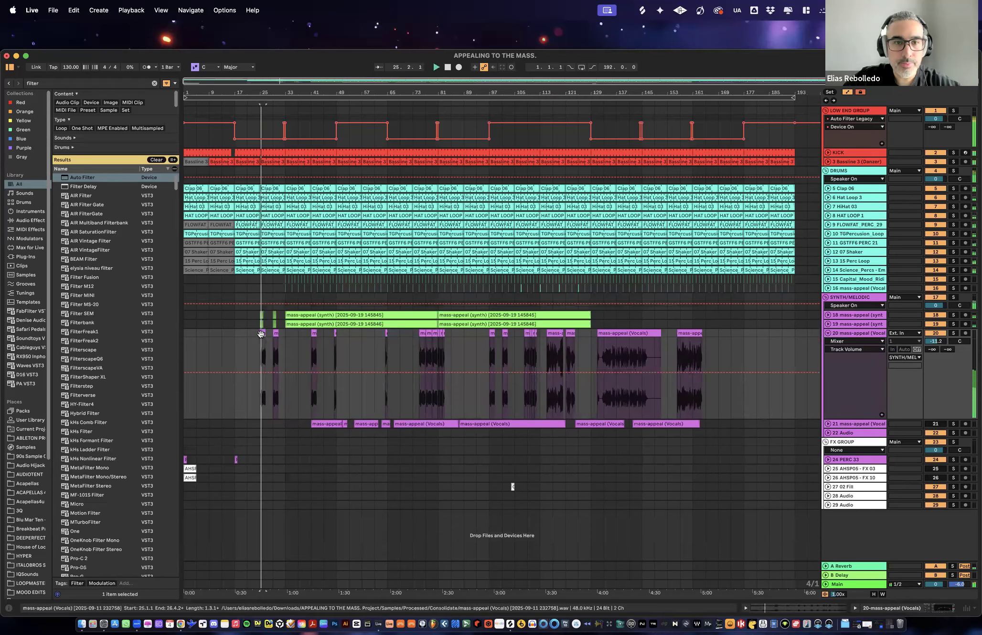
pyautogui.moveTo(708, 336); pyautogui.dragTo(504, 336)
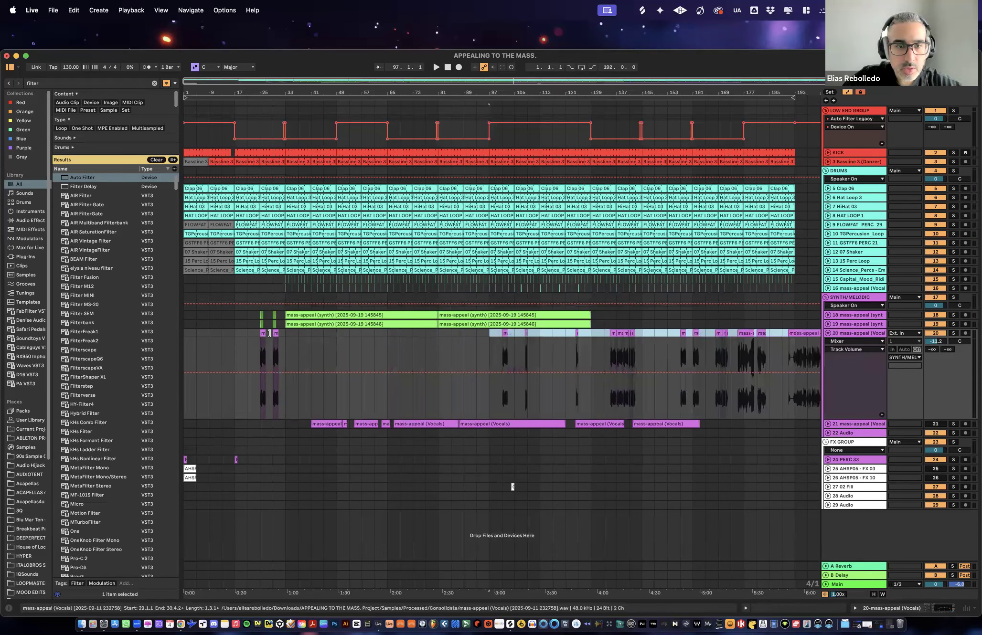
pyautogui.click(275, 335)
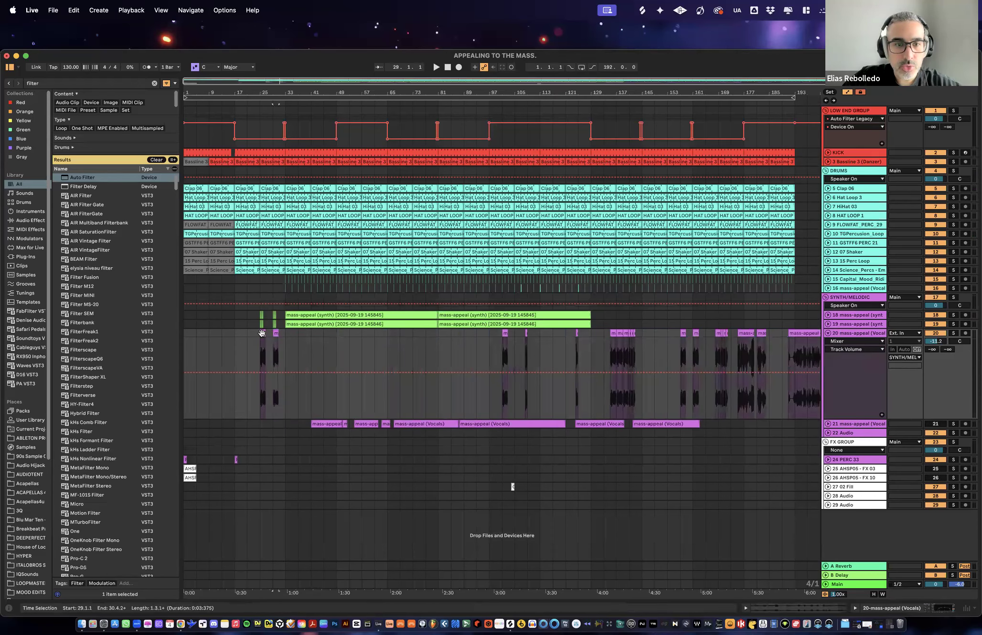
# - Move track 20's second vocal clip from bar 29 to bar 31, trim the kick before it to end at bar 31, and audition it
pyautogui.click(281, 335)
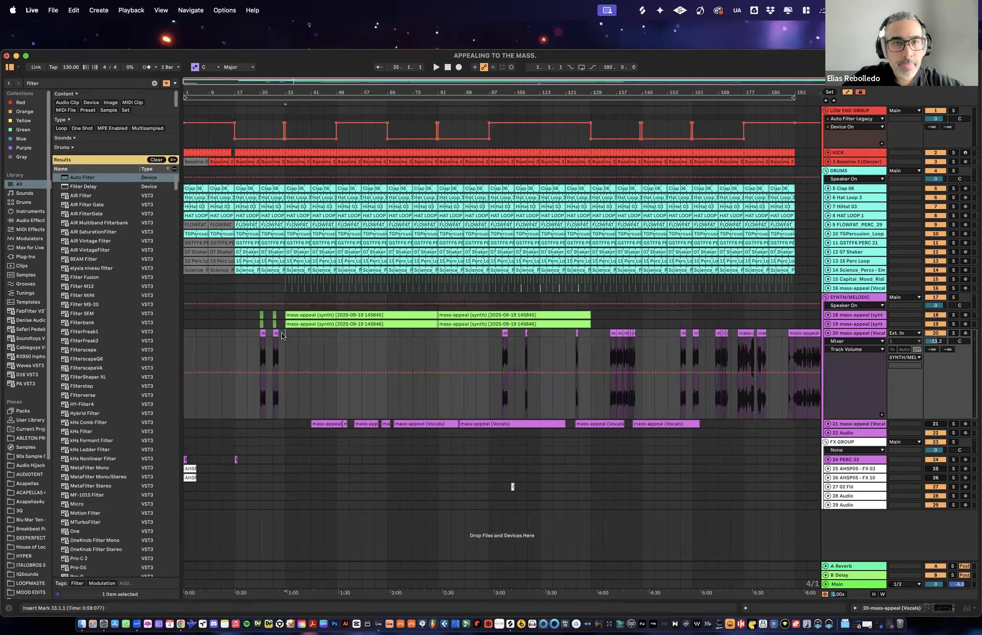
pyautogui.moveTo(285, 93); pyautogui.dragTo(287, 137)
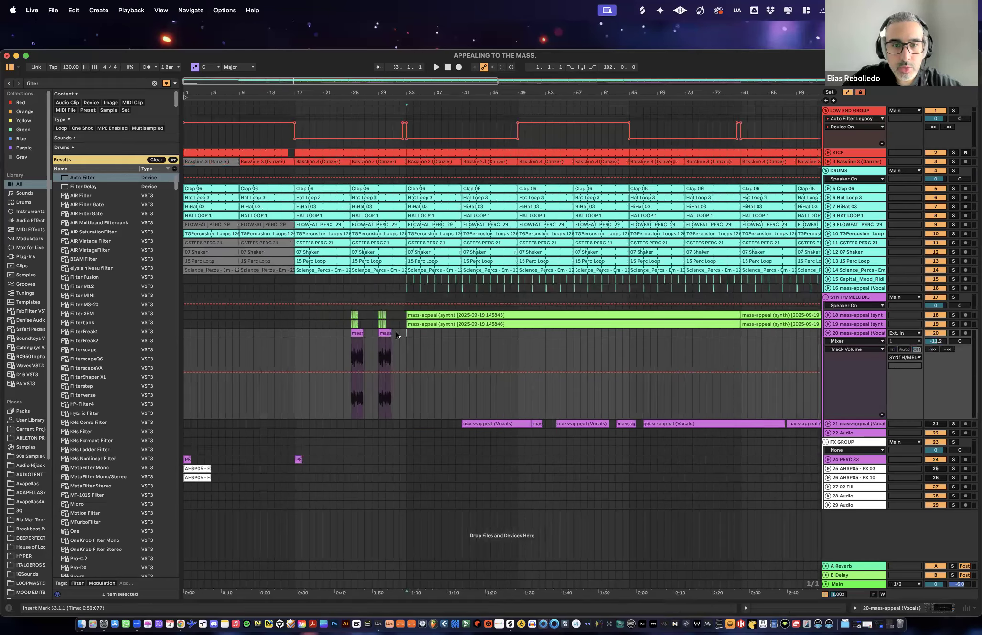
pyautogui.moveTo(385, 334); pyautogui.dragTo(397, 334)
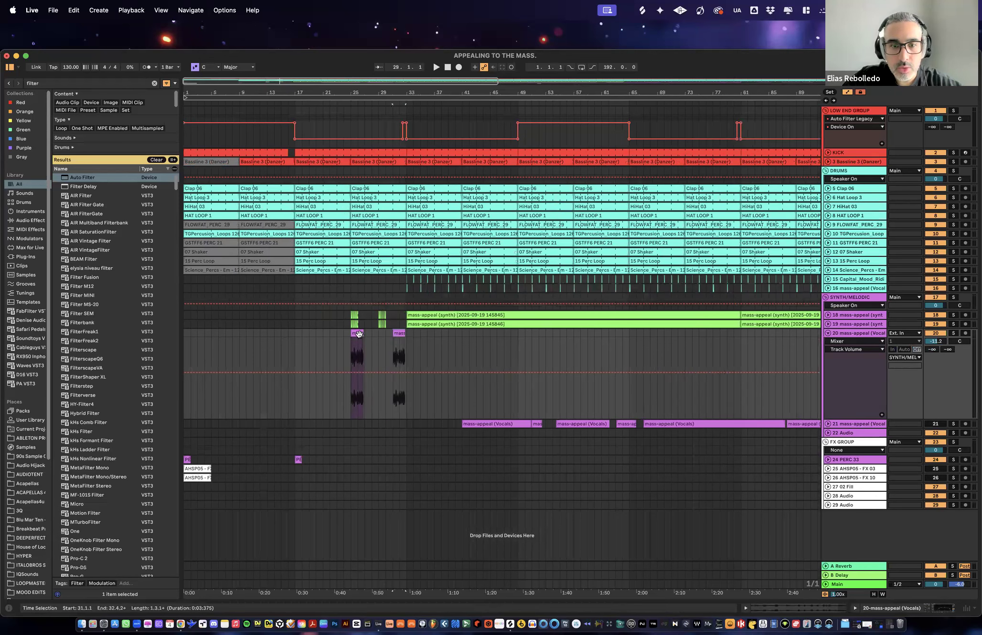
pyautogui.click(396, 152)
pyautogui.moveTo(393, 151); pyautogui.dragTo(392, 150)
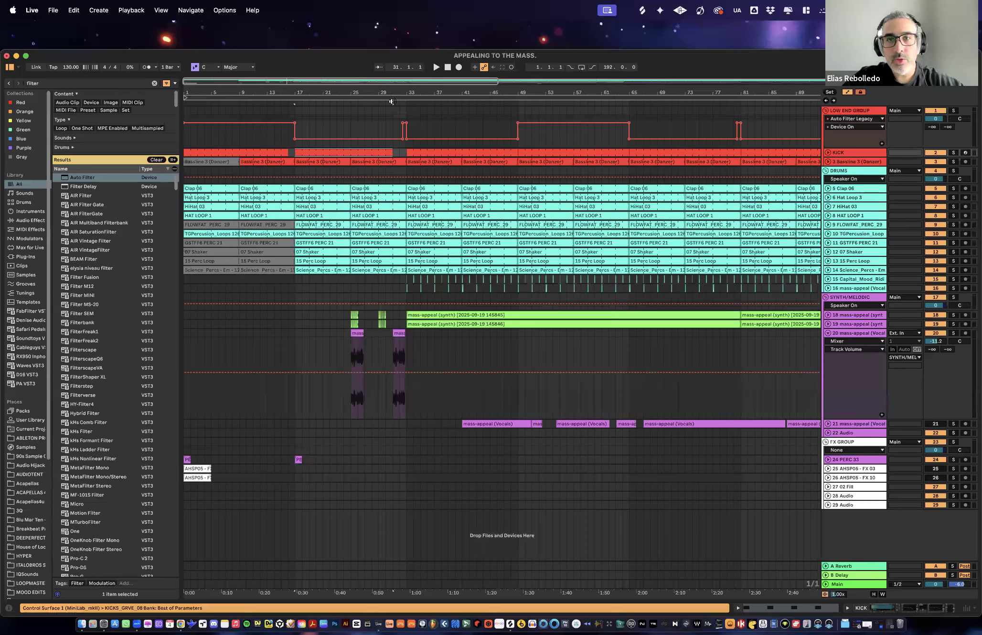
pyautogui.click(379, 102)
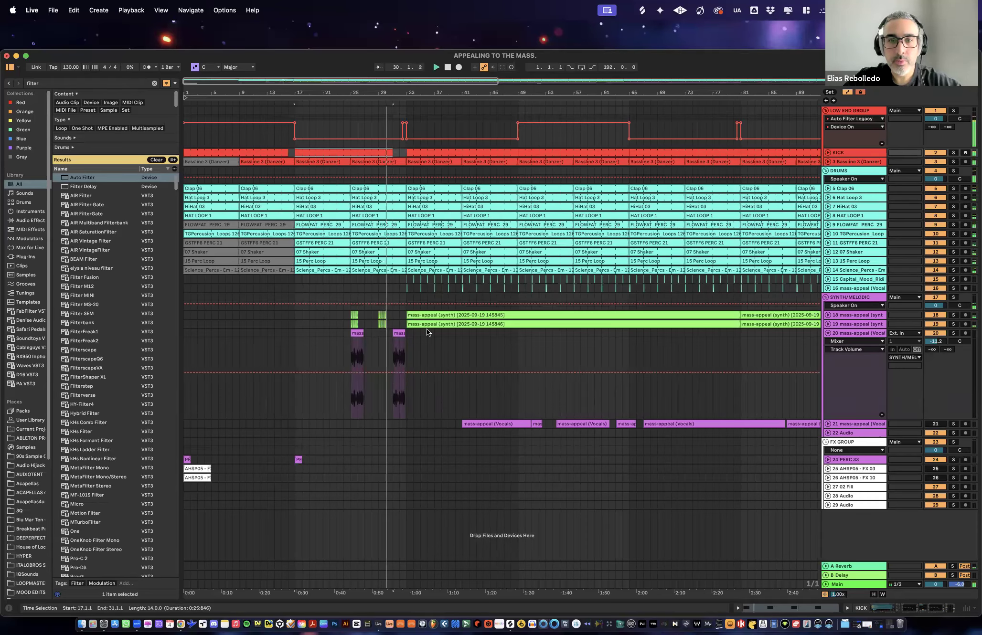
pyautogui.press('space')
# - Deactivate the short synth clips on tracks 18 and 19 over bars 24 to 32 and audition the transition into bar 33
pyautogui.moveTo(398, 314); pyautogui.dragTo(346, 325)
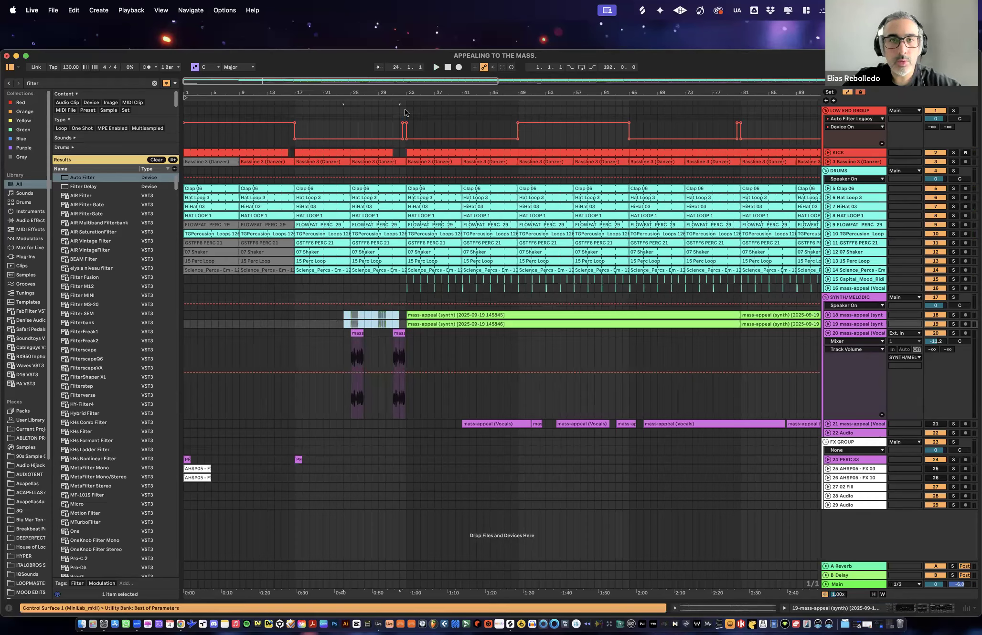
pyautogui.click(378, 103)
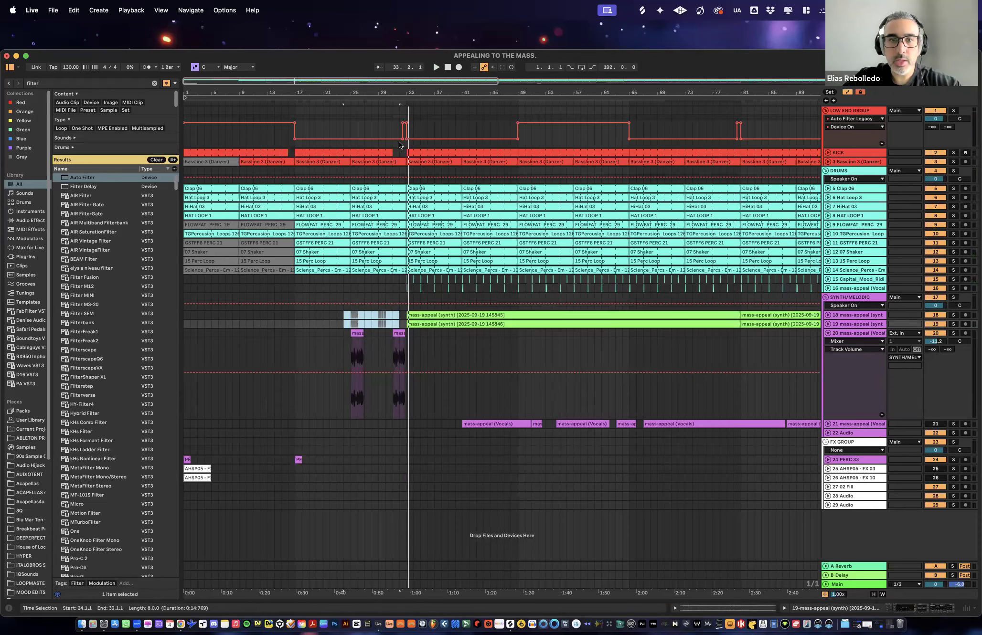
pyautogui.moveTo(296, 132); pyautogui.dragTo(403, 130)
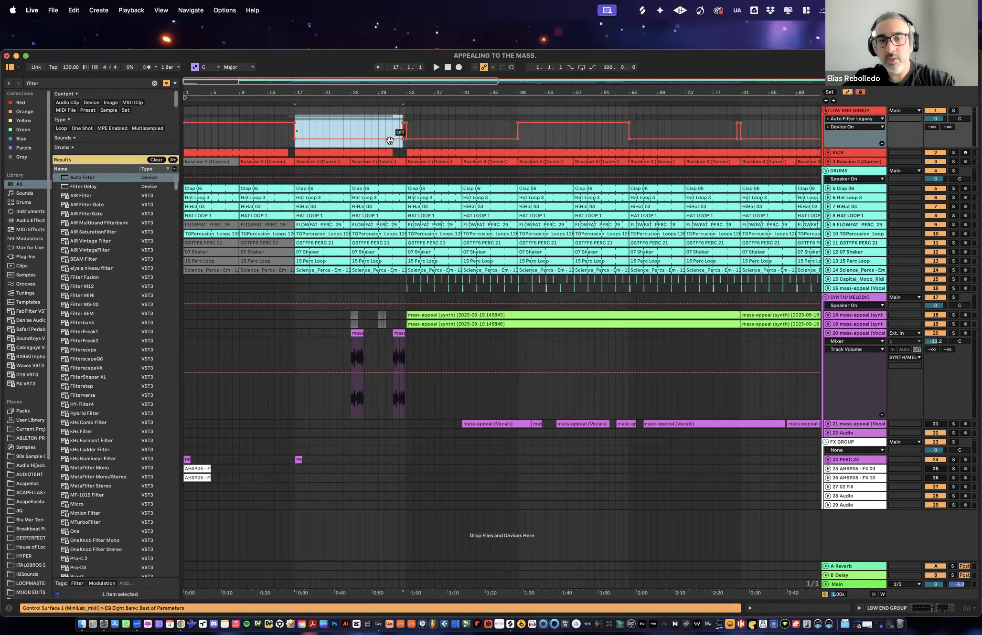
# - Move track 20's vocal clip from bar 25 to bar 47 and trim the kick before it to end at bar 47
pyautogui.click(399, 333)
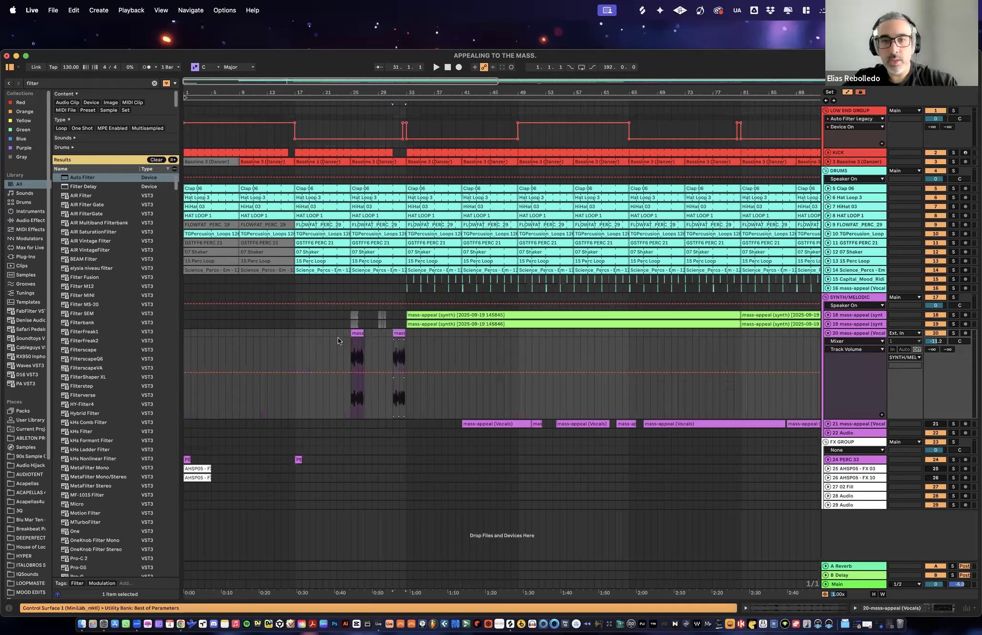
pyautogui.click(356, 333)
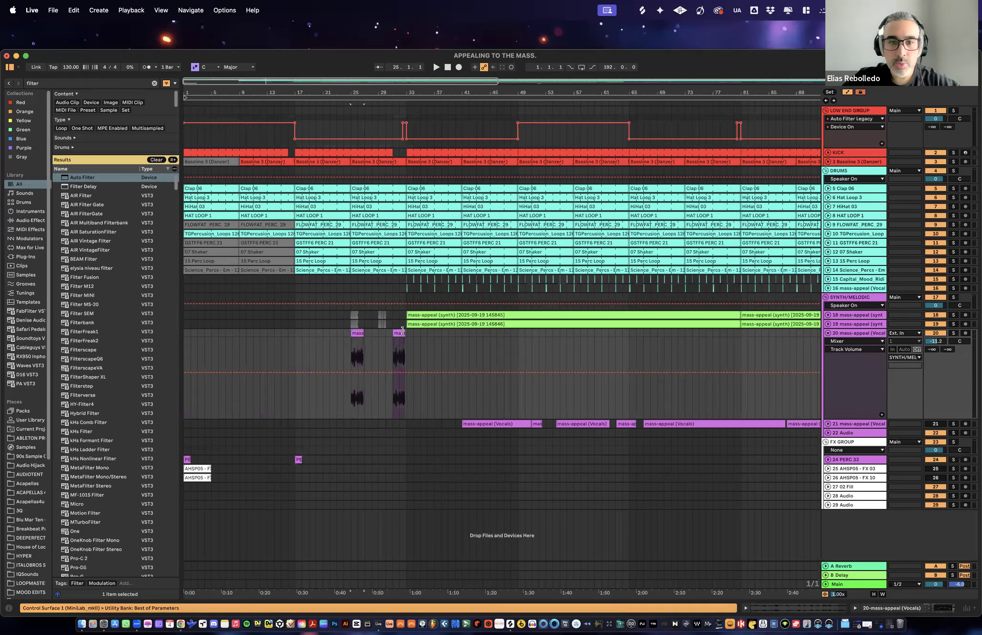
pyautogui.moveTo(357, 334); pyautogui.dragTo(506, 340)
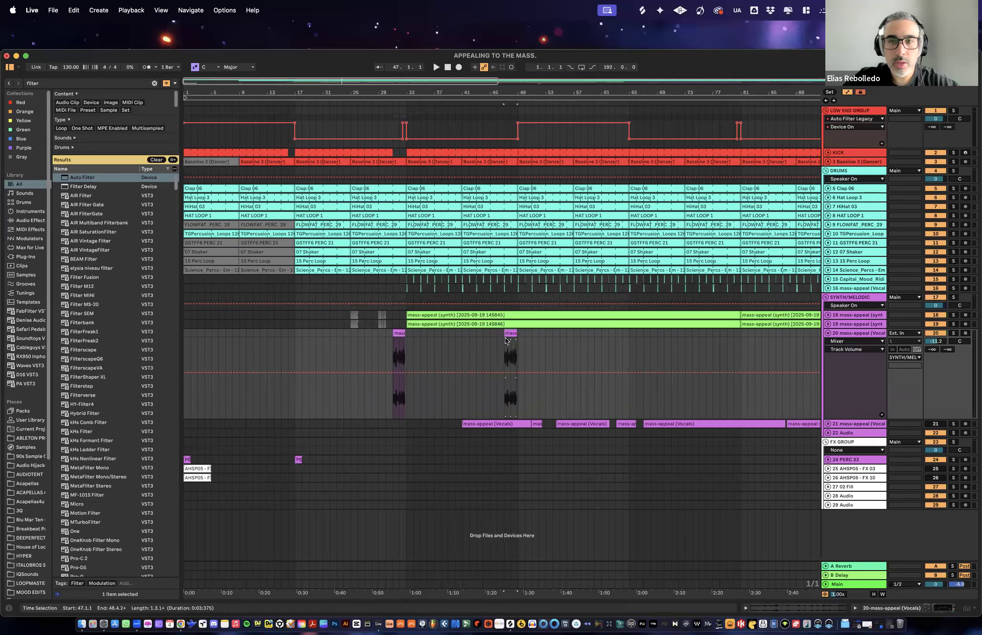
pyautogui.click(517, 152)
pyautogui.moveTo(511, 152); pyautogui.dragTo(504, 152)
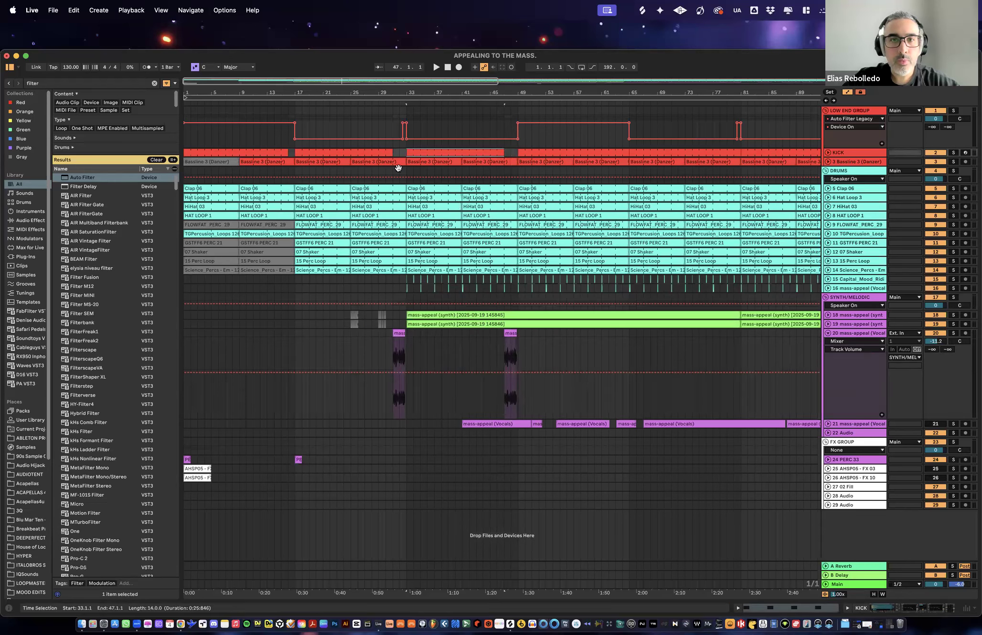
# - Audition the section around bar 33 with synth tracks 18 and 19 briefly switched off and on again
pyautogui.moveTo(292, 91); pyautogui.dragTo(295, 77)
pyautogui.click(295, 101)
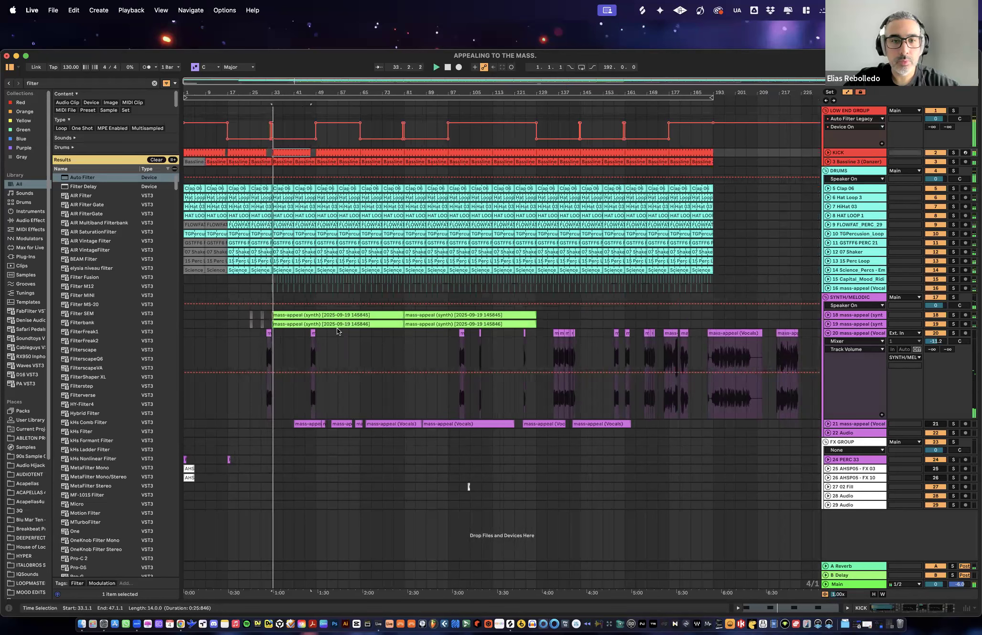
pyautogui.click(936, 316)
pyautogui.click(934, 323)
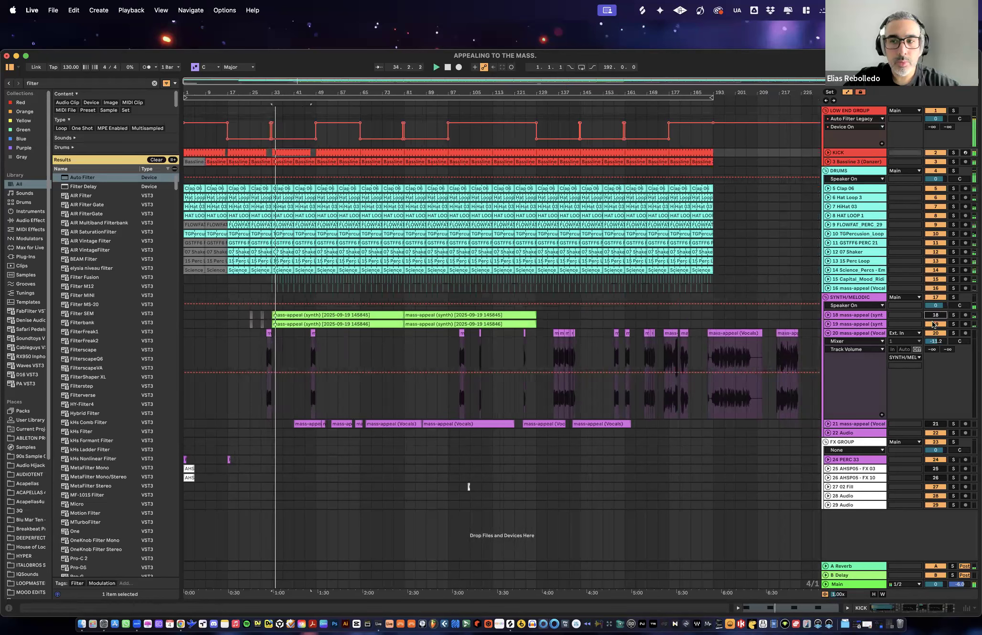
pyautogui.click(935, 315)
pyautogui.click(936, 324)
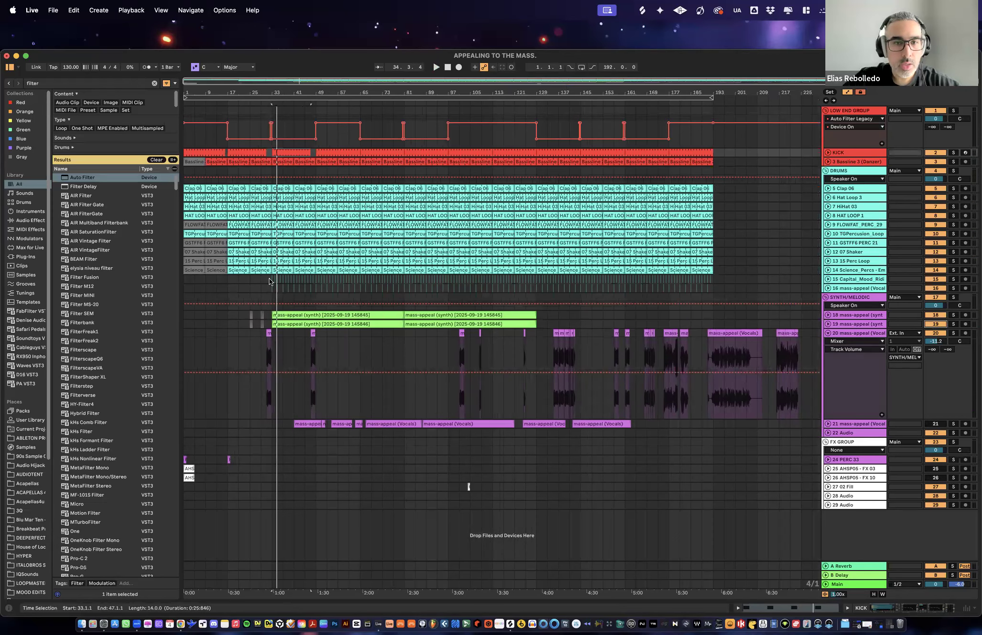
# - Delete the track 15 and 16 clips from bar 33 up to bar 49, then select both tracks over bars 49 to 85
pyautogui.moveTo(267, 279); pyautogui.dragTo(314, 290)
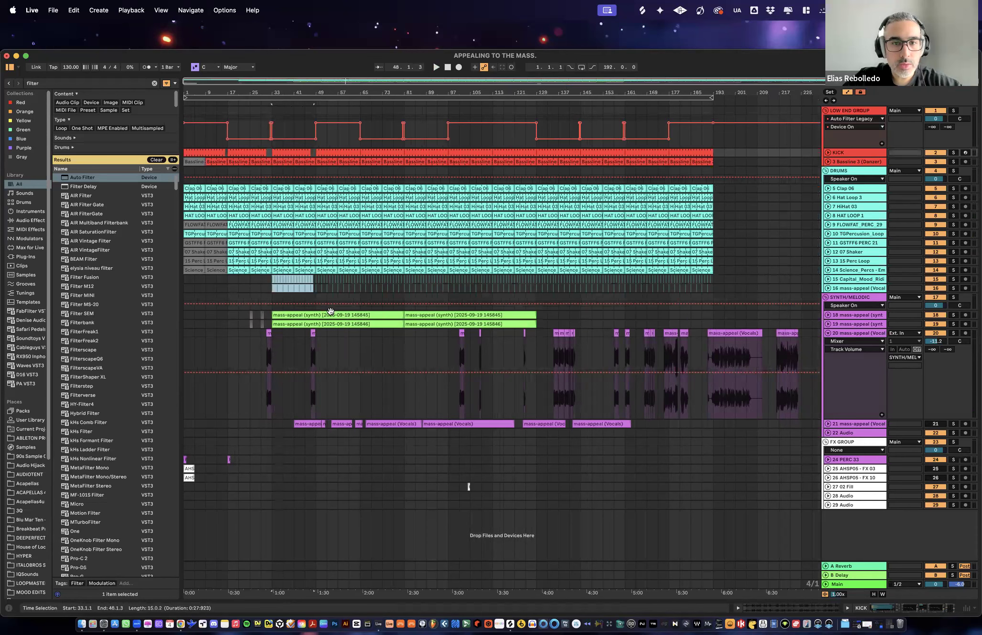
pyautogui.press('Delete')
pyautogui.click(313, 282)
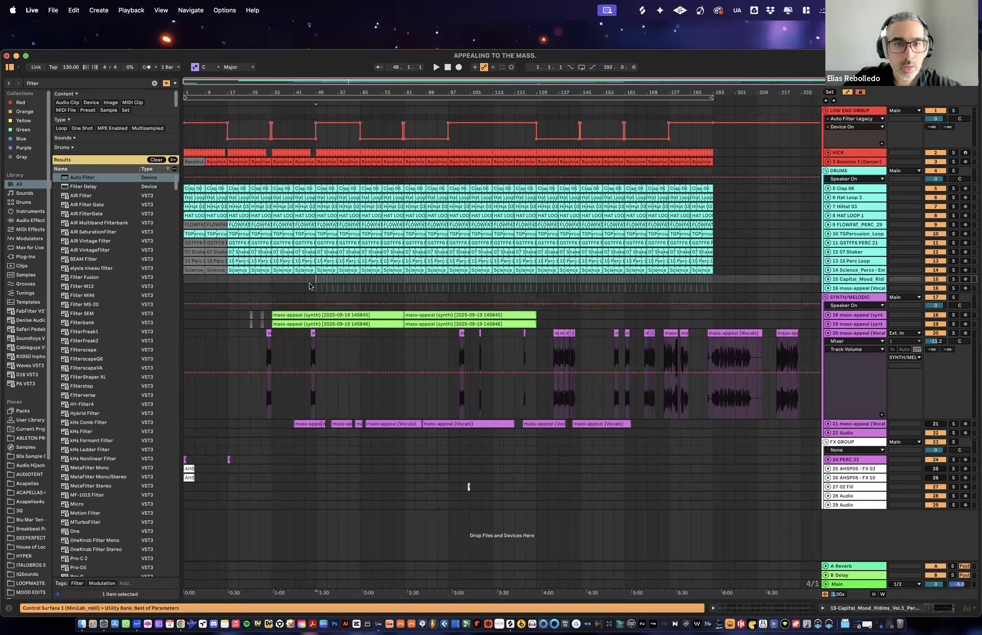
pyautogui.moveTo(322, 285); pyautogui.dragTo(417, 289)
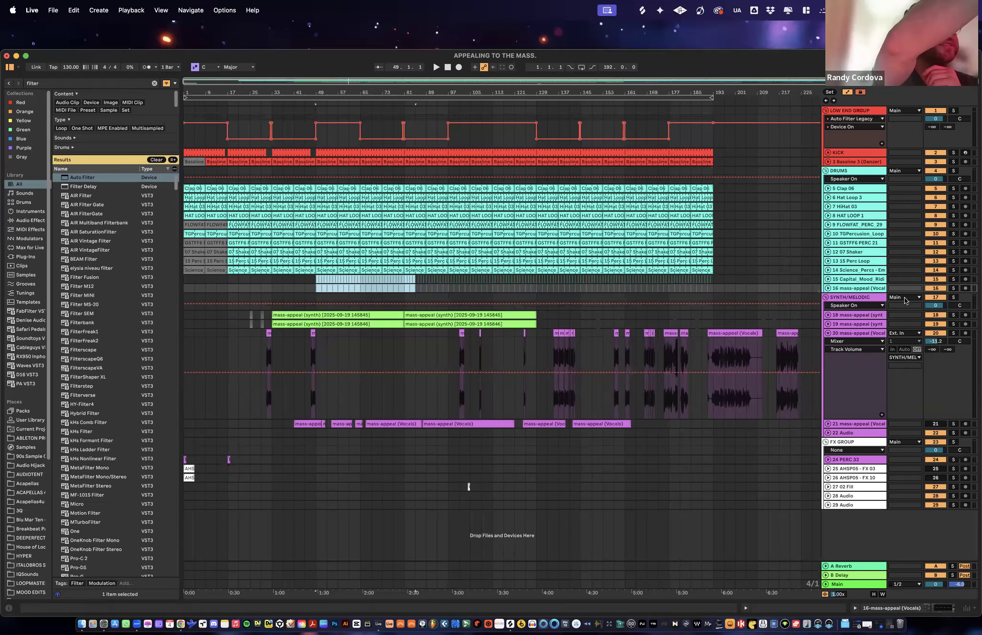
# - Unfold synth track 18 to examine its clips around bars 17 and 65, then fold it again
pyautogui.click(855, 316)
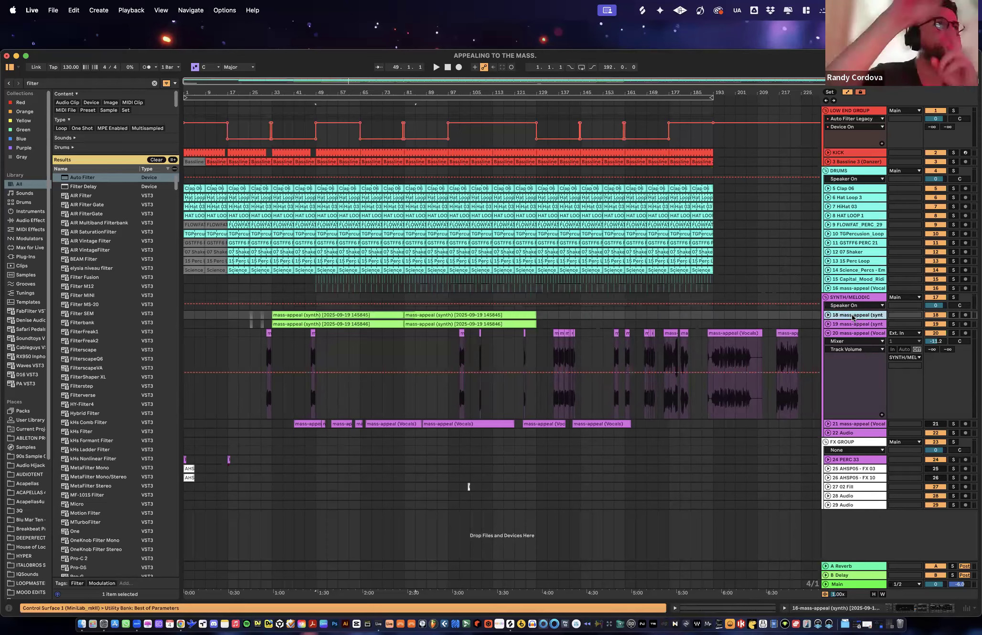
pyautogui.click(827, 316)
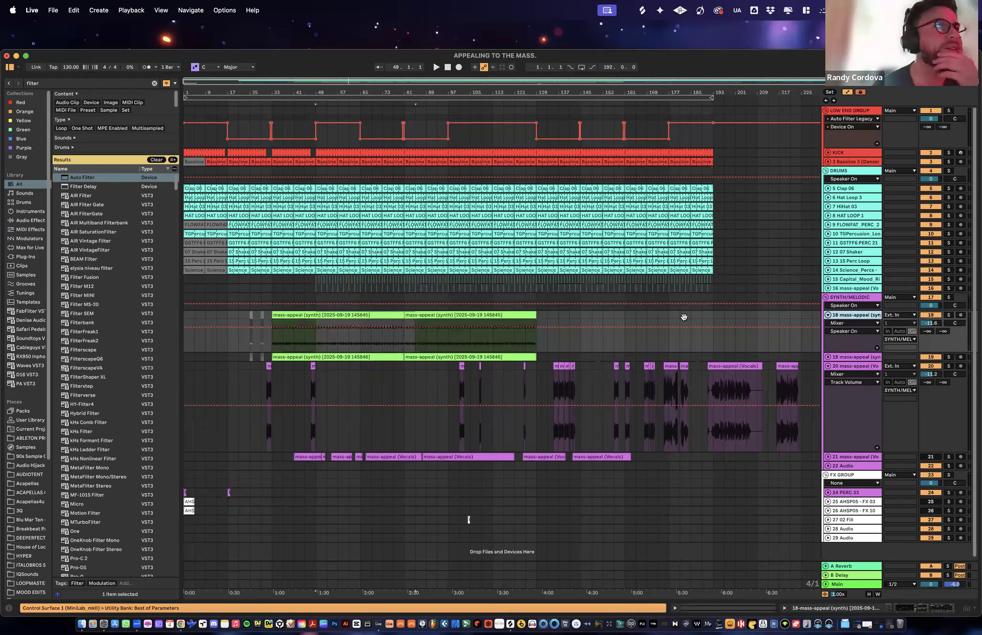
pyautogui.click(227, 314)
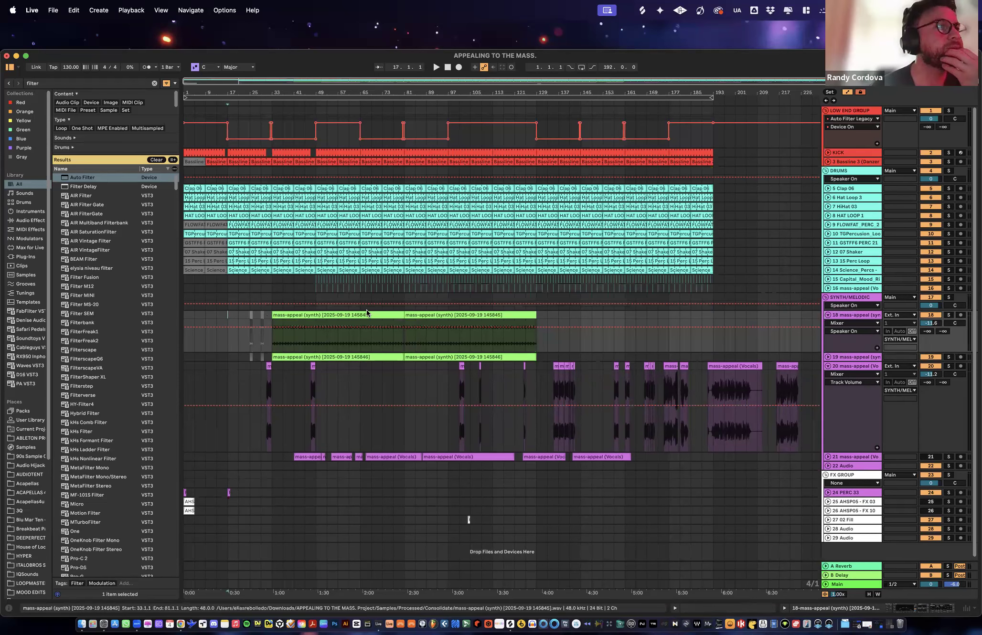
pyautogui.click(360, 336)
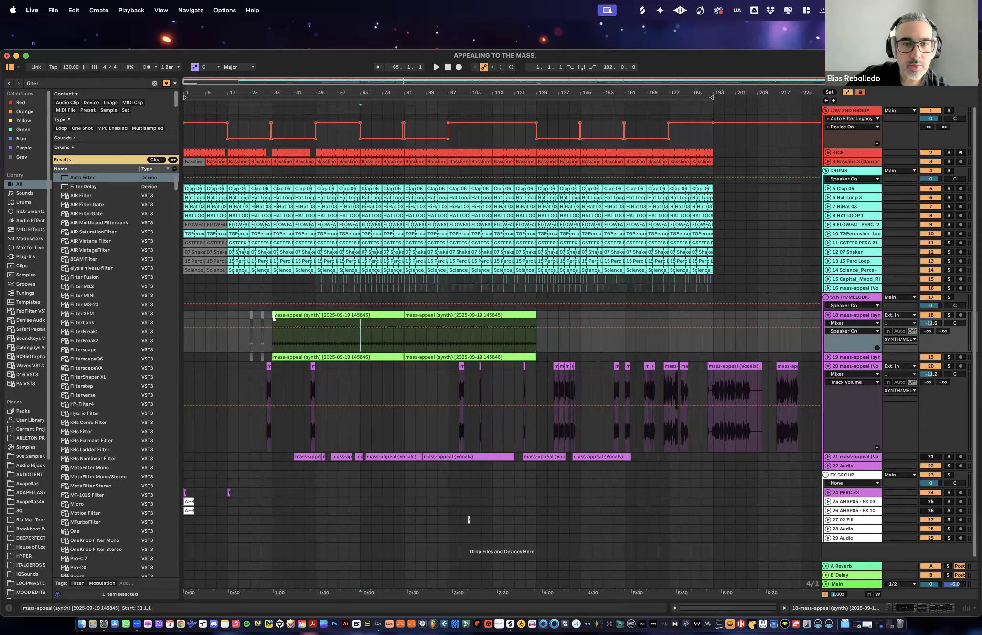
pyautogui.click(828, 315)
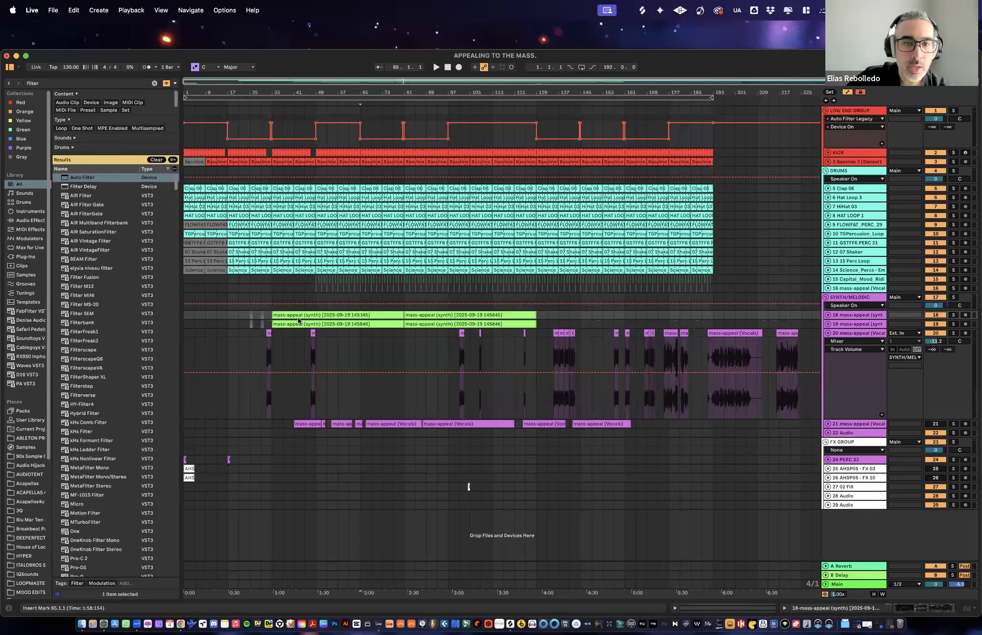
# - Deactivate synth tracks 18 and 19 and audition the vocal clips on track 20 from about bar 135
pyautogui.click(935, 315)
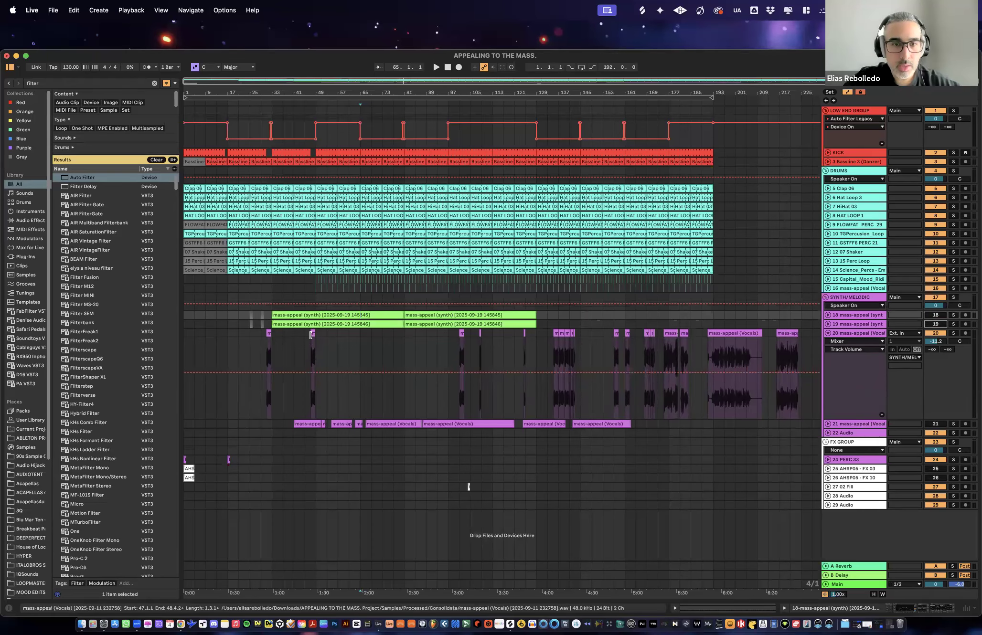
pyautogui.click(554, 333)
pyautogui.press('space')
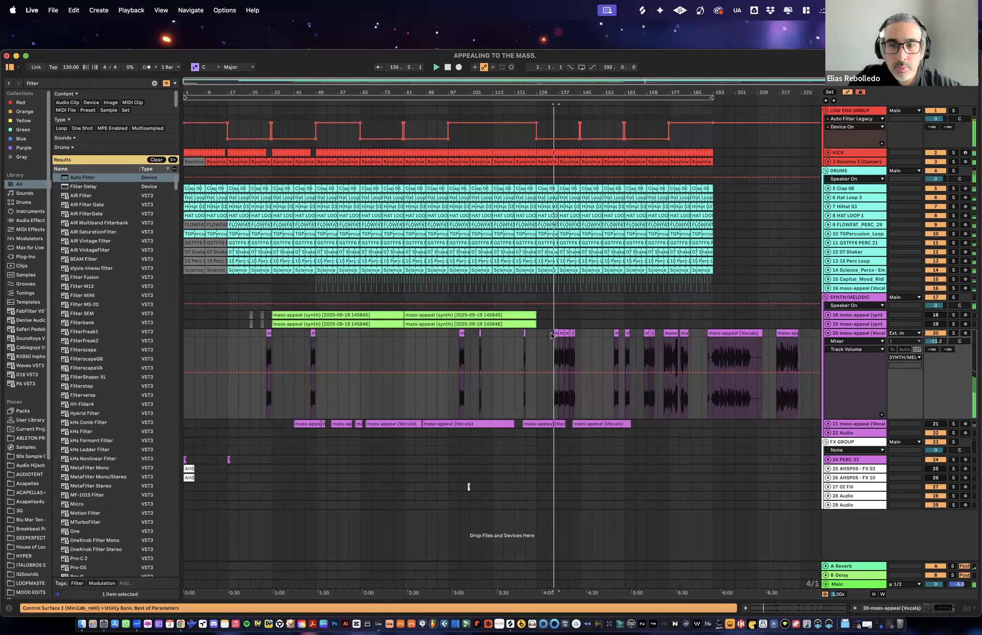
pyautogui.click(579, 336)
pyautogui.press('space')
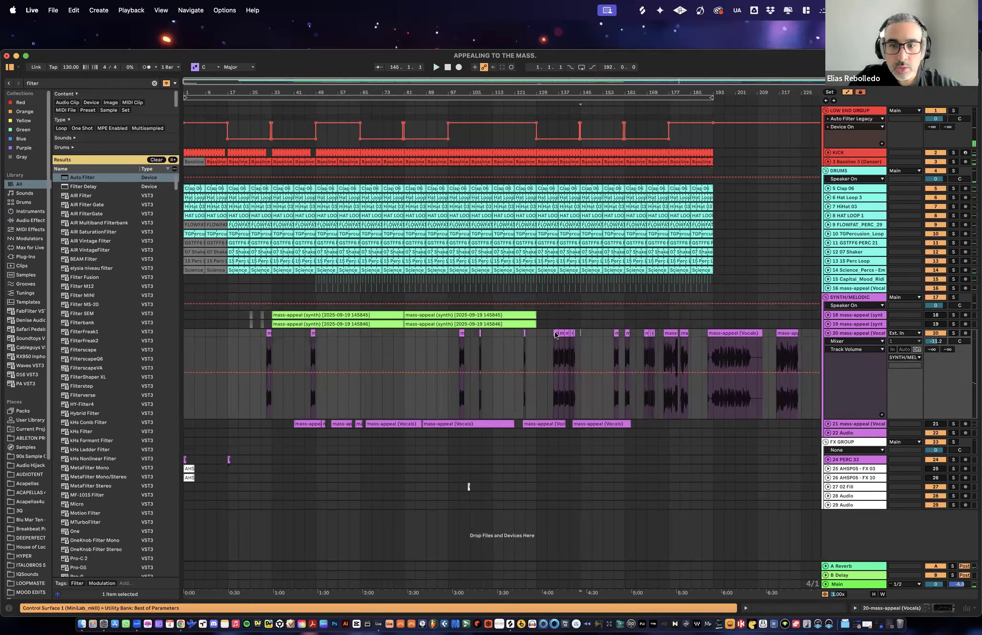
# - Move the vocal clip group near bar 135 to bar 49 and duplicate its phrases so they fill track 20 until bar 65
pyautogui.moveTo(522, 334); pyautogui.dragTo(324, 339)
pyautogui.press('space')
pyautogui.moveTo(332, 91); pyautogui.dragTo(376, 134)
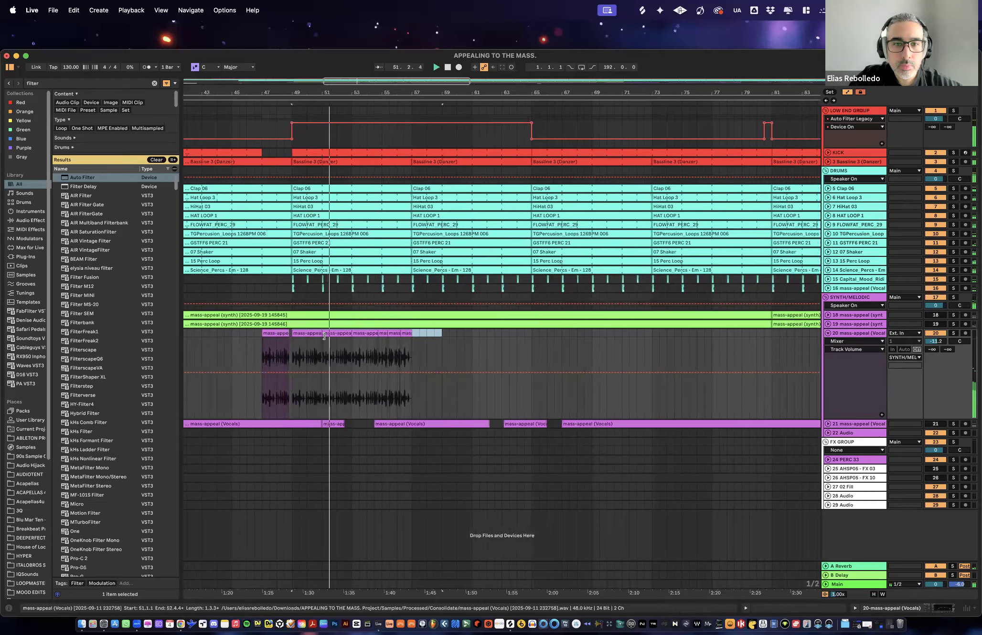
pyautogui.moveTo(309, 334); pyautogui.dragTo(345, 340)
pyautogui.keyDown('shift'); pyautogui.click(467, 336); pyautogui.keyUp('shift')
pyautogui.press('super+d')
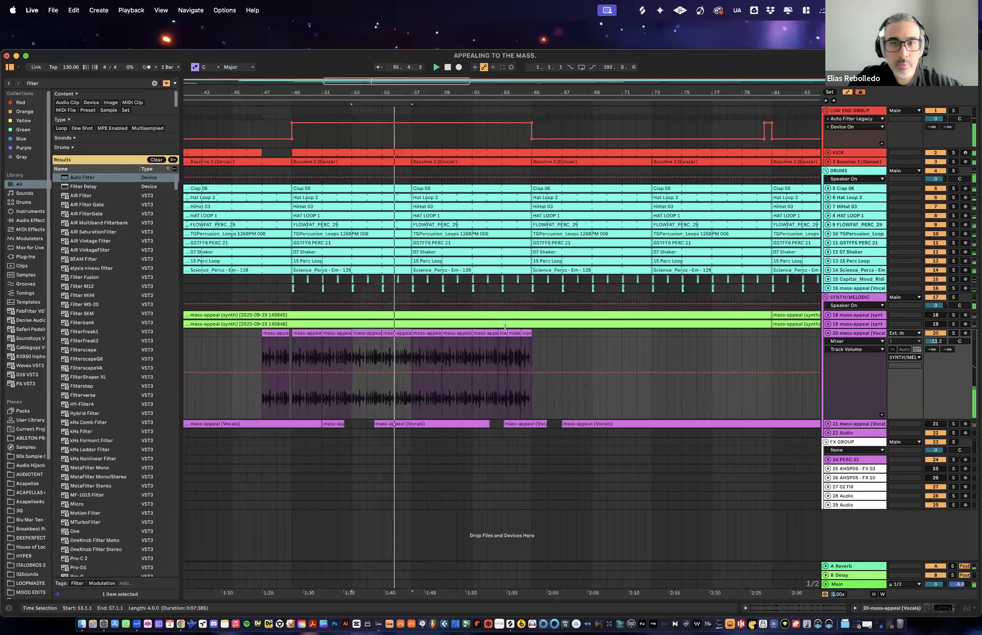
# - Trim the kick clip ahead of bar 65 so that it ends at bar 57
pyautogui.moveTo(531, 151); pyautogui.dragTo(414, 150)
pyautogui.moveTo(479, 98); pyautogui.dragTo(467, 53)
pyautogui.moveTo(480, 94); pyautogui.dragTo(503, 150)
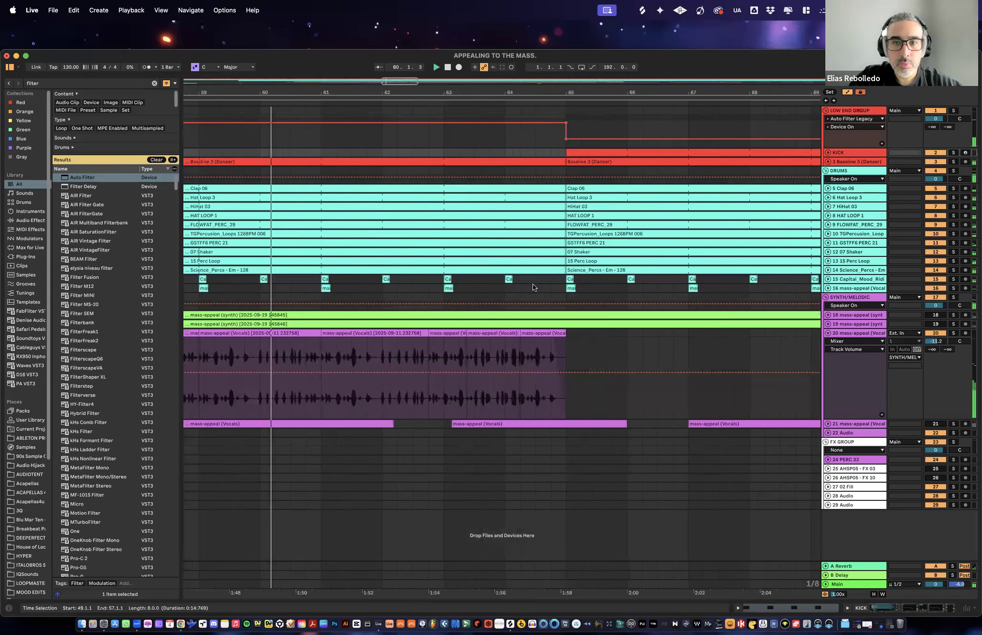
# - Delete drum tracks 5 to 15 from bar 64 beat 2 to bar 65 and fill the gap with three duplicates of the preceding one-beat slice
pyautogui.moveTo(562, 280); pyautogui.dragTo(516, 189)
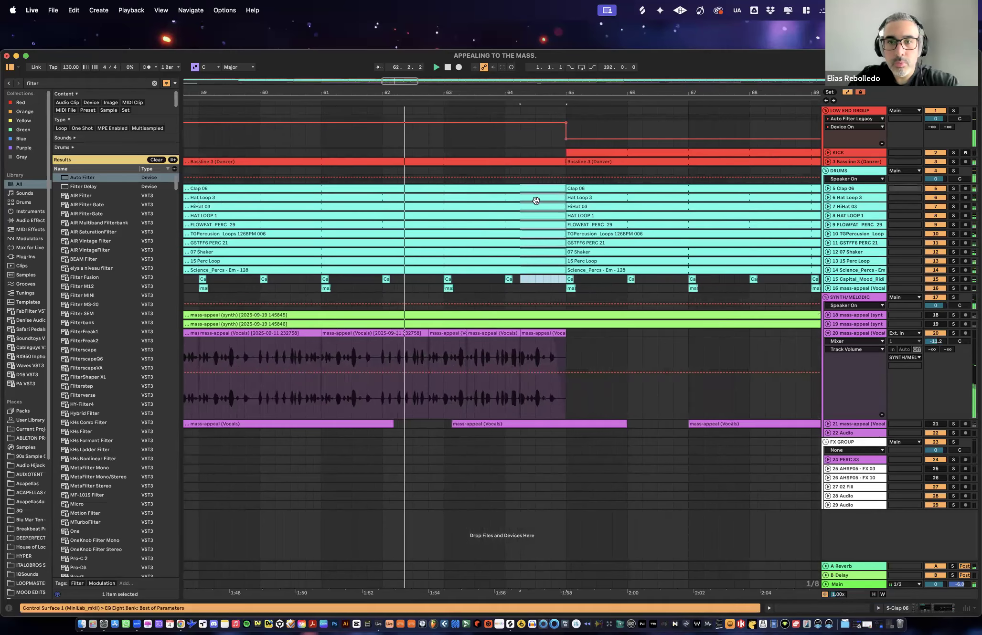
pyautogui.press('Delete')
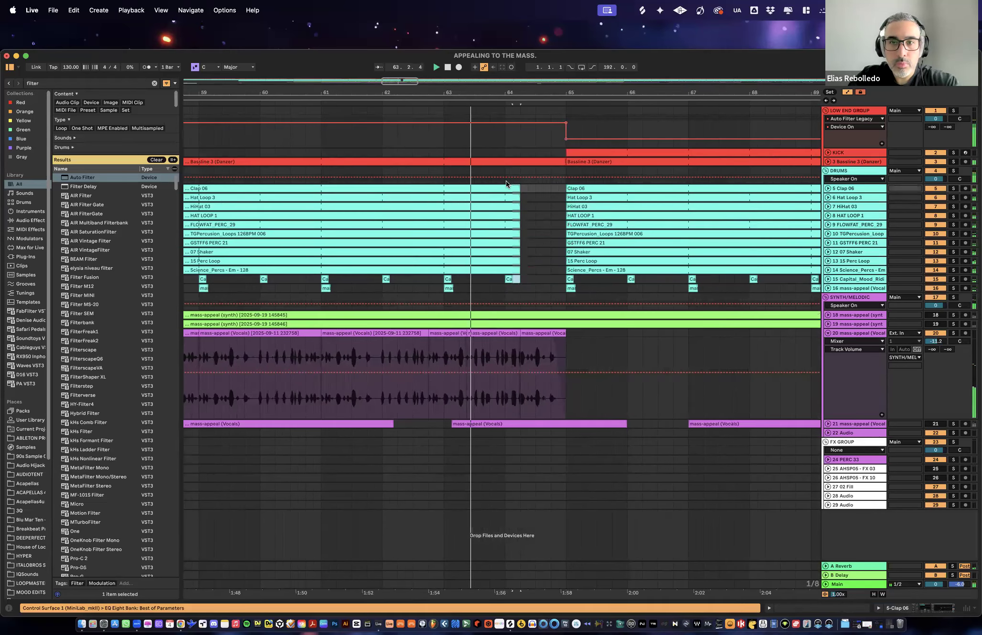
pyautogui.press('super+d')
pyautogui.press('super+d')
pyautogui.press('super+d')
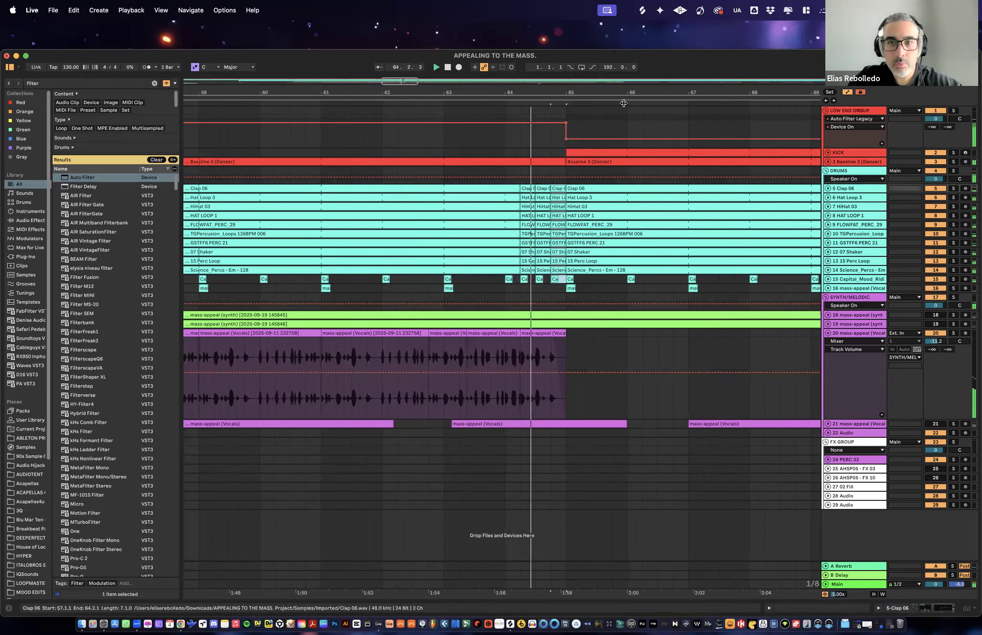
# - Trim the bassline clip before bar 65 so that it ends at bar 64
pyautogui.moveTo(566, 93); pyautogui.dragTo(543, 79)
pyautogui.moveTo(539, 160); pyautogui.dragTo(515, 160)
pyautogui.moveTo(533, 93); pyautogui.dragTo(530, 41)
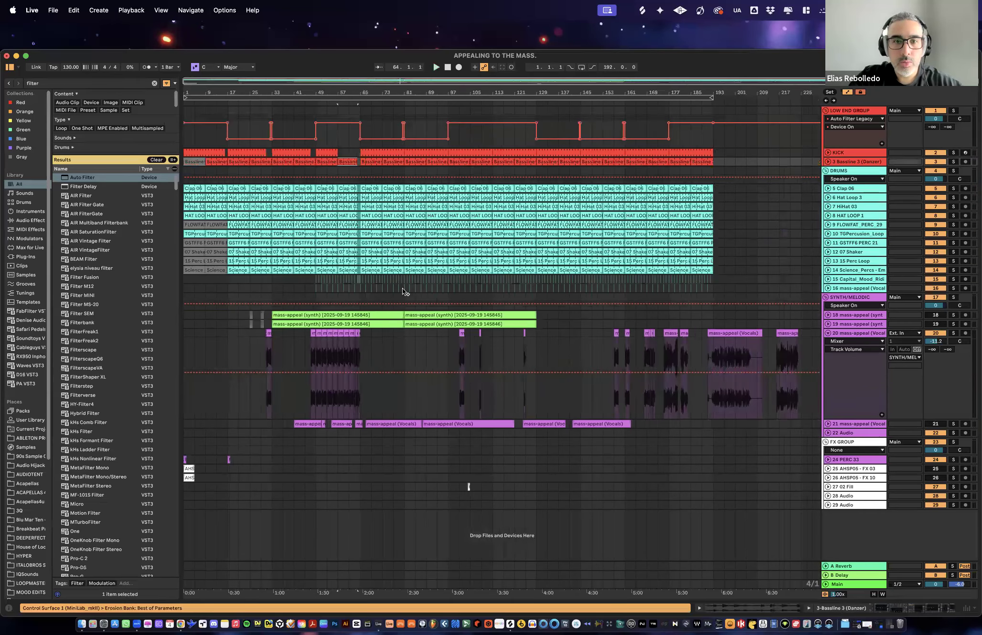
# - Trim the start of the long synth clips on tracks 18 and 19 to bar 65 and play the arrangement from around bar 48
pyautogui.click(269, 319)
pyautogui.moveTo(271, 313); pyautogui.dragTo(360, 313)
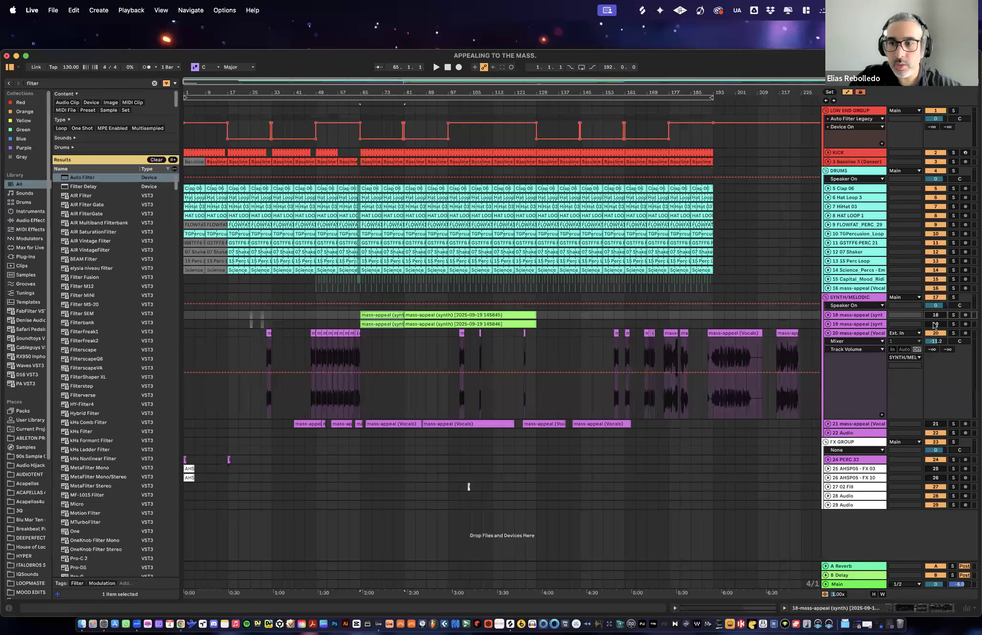
pyautogui.press('space')
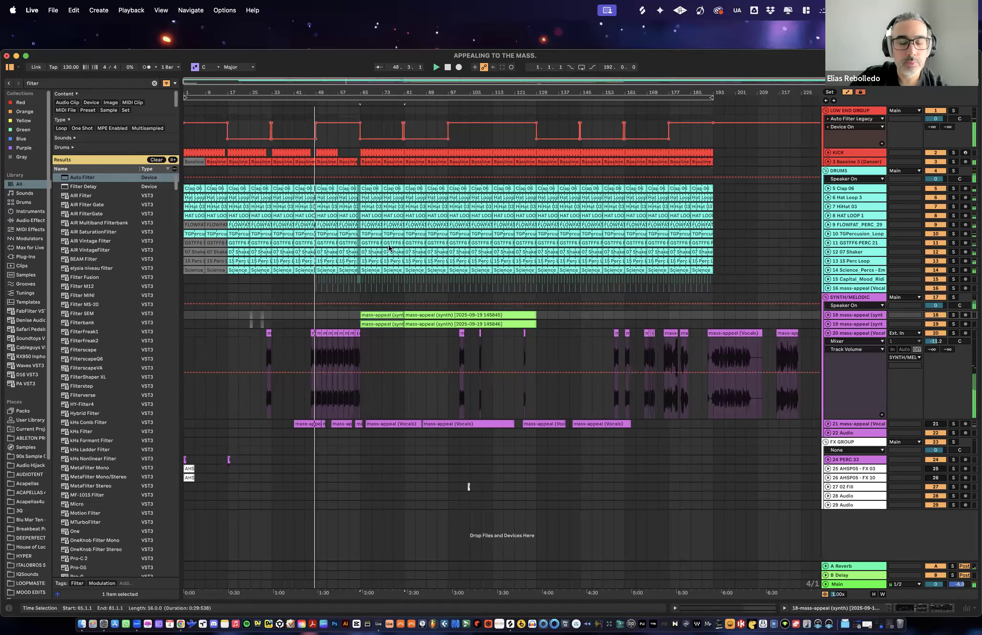
# - Move vocal track 21 above the LOW END GROUP so that it is the first track in the arrangement
pyautogui.press('XF86AudioRaiseVolume')
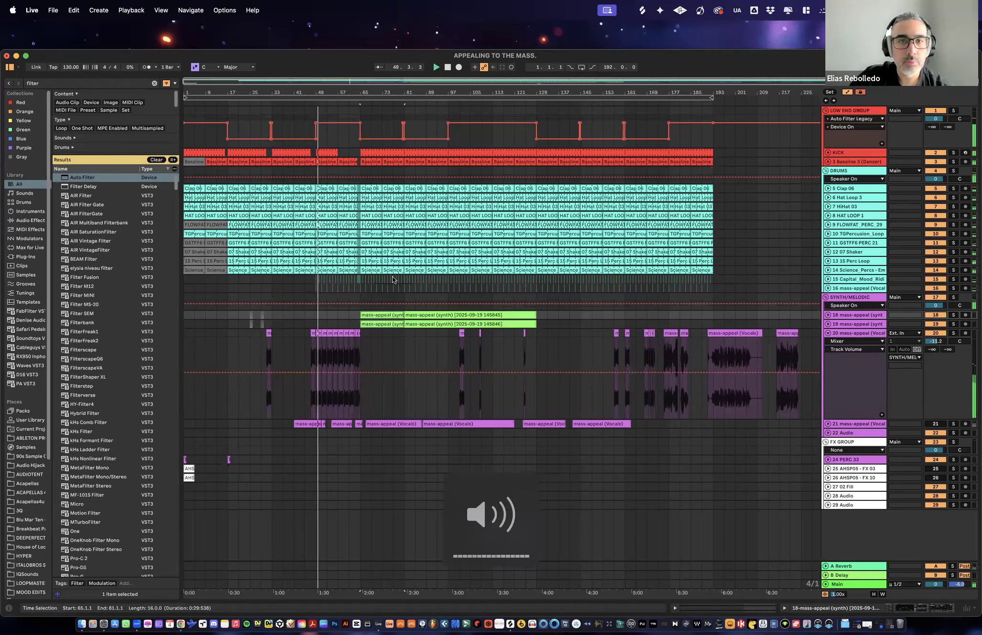
pyautogui.moveTo(329, 93); pyautogui.dragTo(366, 150)
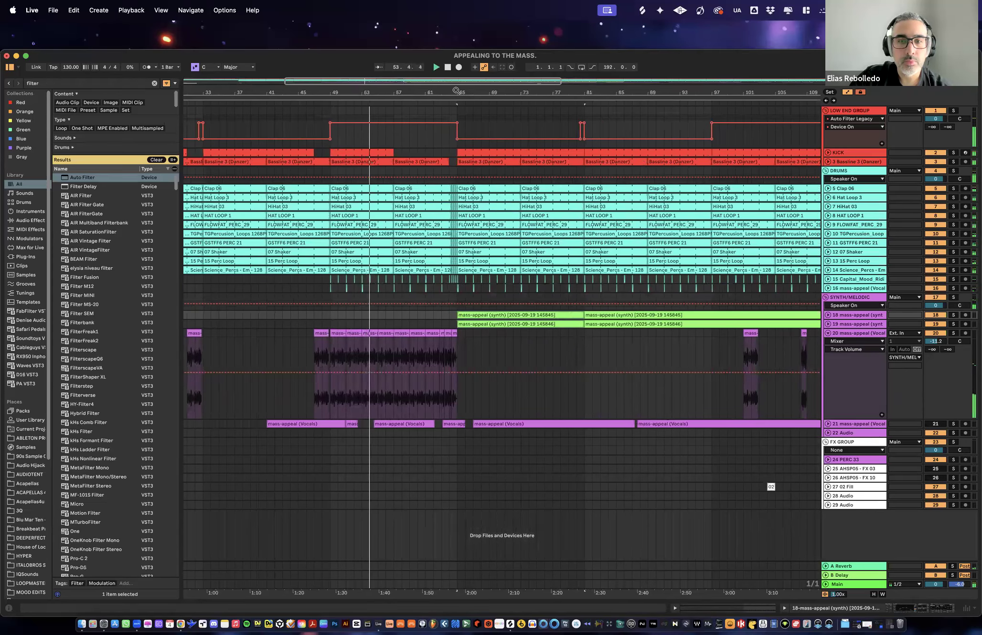
pyautogui.moveTo(457, 91); pyautogui.dragTo(388, 65)
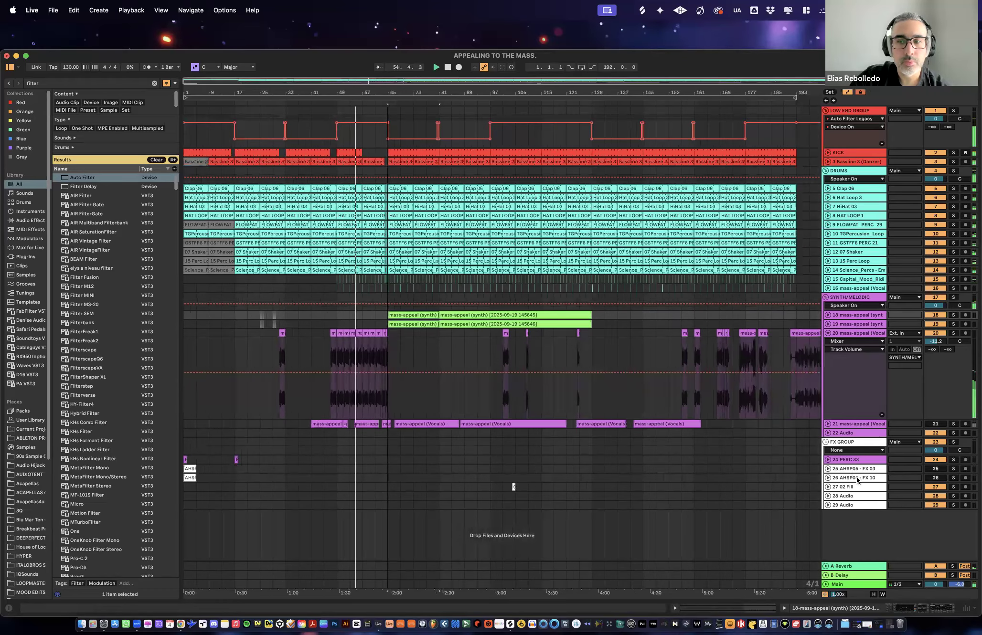
pyautogui.moveTo(863, 423); pyautogui.dragTo(854, 113)
pyautogui.moveTo(388, 89); pyautogui.dragTo(388, 121)
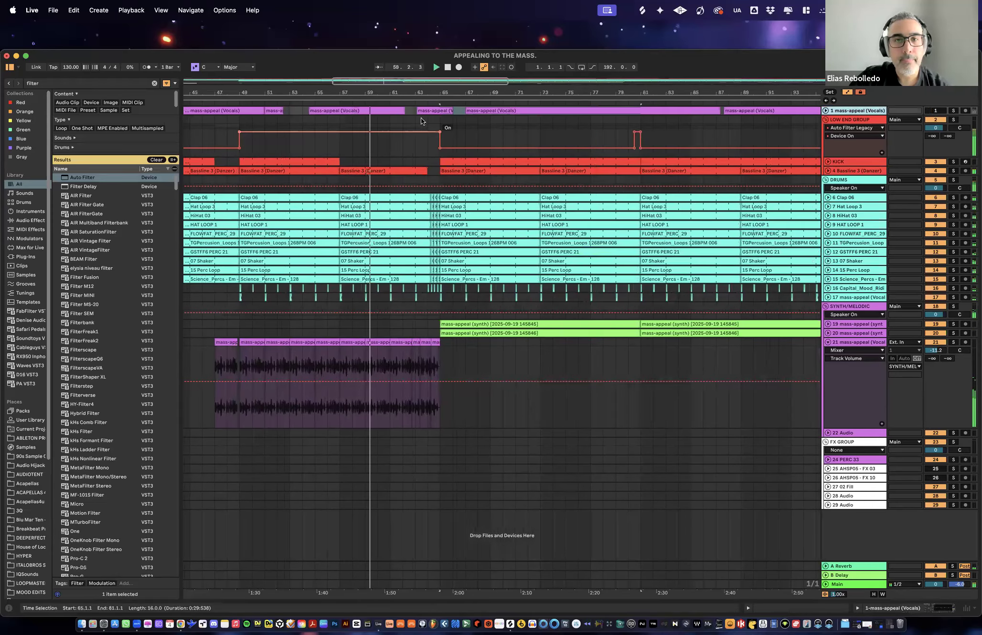
pyautogui.click(452, 207)
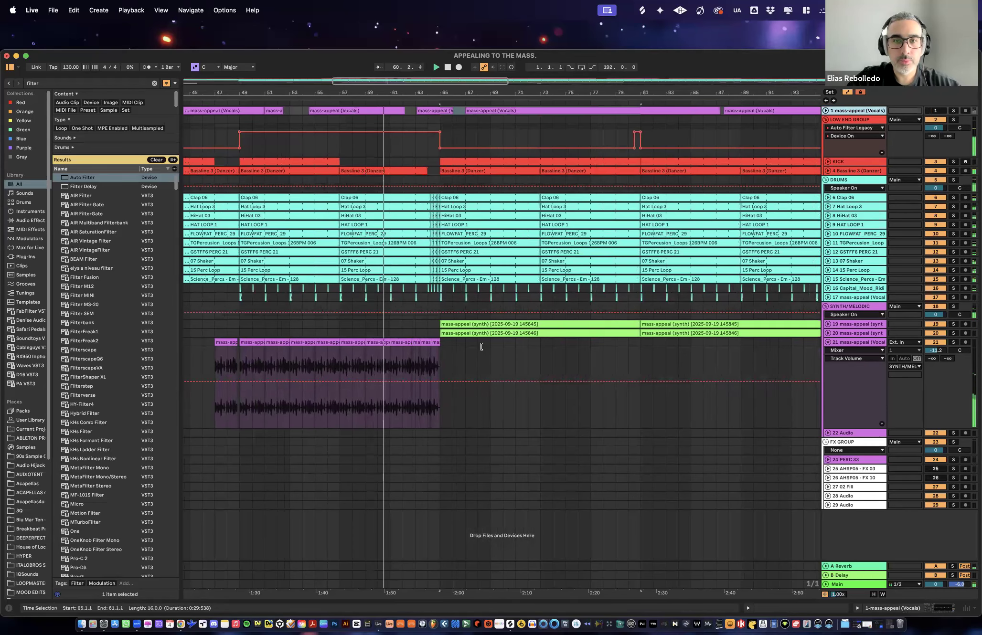
# - Copy the PERC 33 clip at bar 17 and paste it at bar 65 on the same track
pyautogui.moveTo(454, 91); pyautogui.dragTo(430, 48)
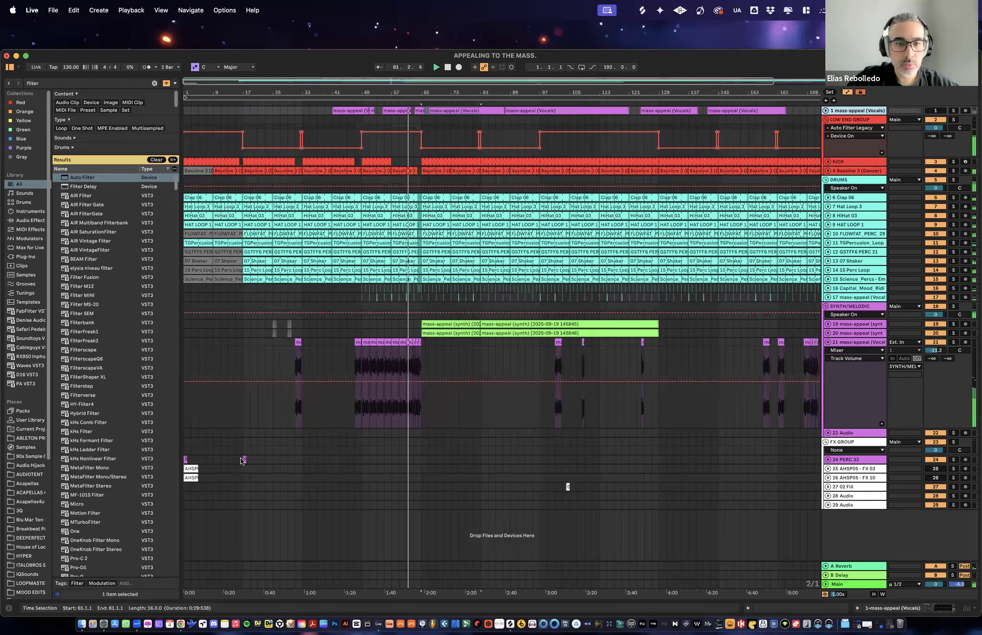
pyautogui.moveTo(244, 459)
pyautogui.mouseDown()
pyautogui.moveTo(401, 459)
pyautogui.moveTo(245, 459)
pyautogui.mouseUp()
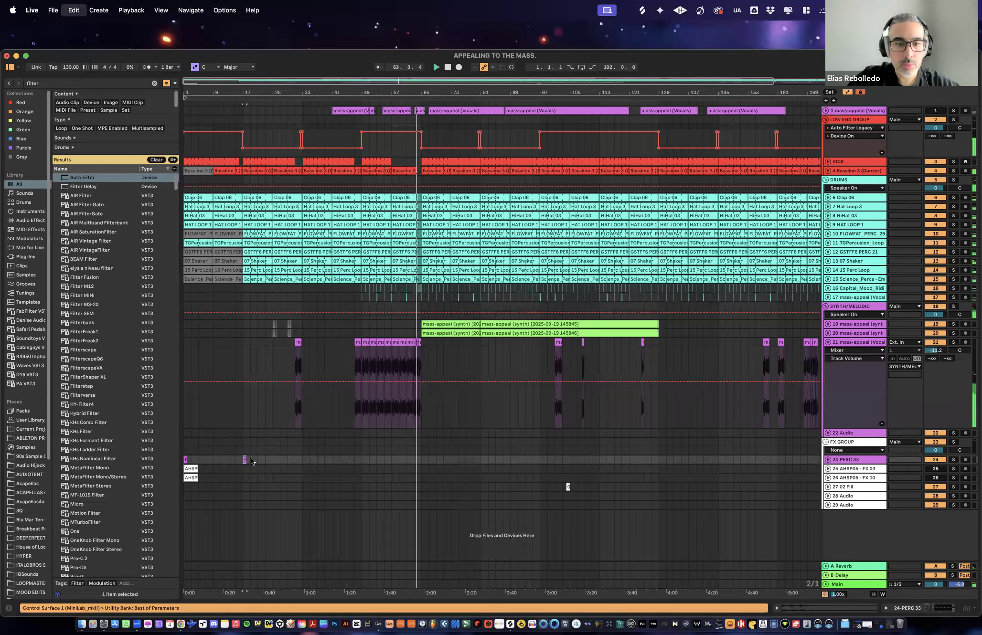
pyautogui.click(422, 461)
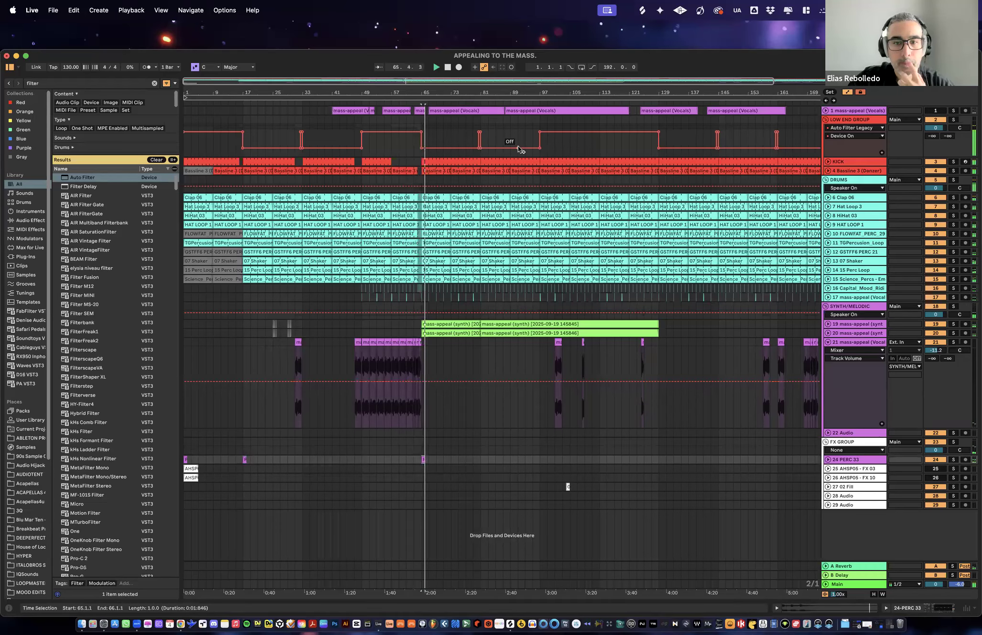
pyautogui.moveTo(427, 93)
pyautogui.mouseDown()
pyautogui.moveTo(429, 128)
pyautogui.moveTo(423, 94)
pyautogui.mouseUp()
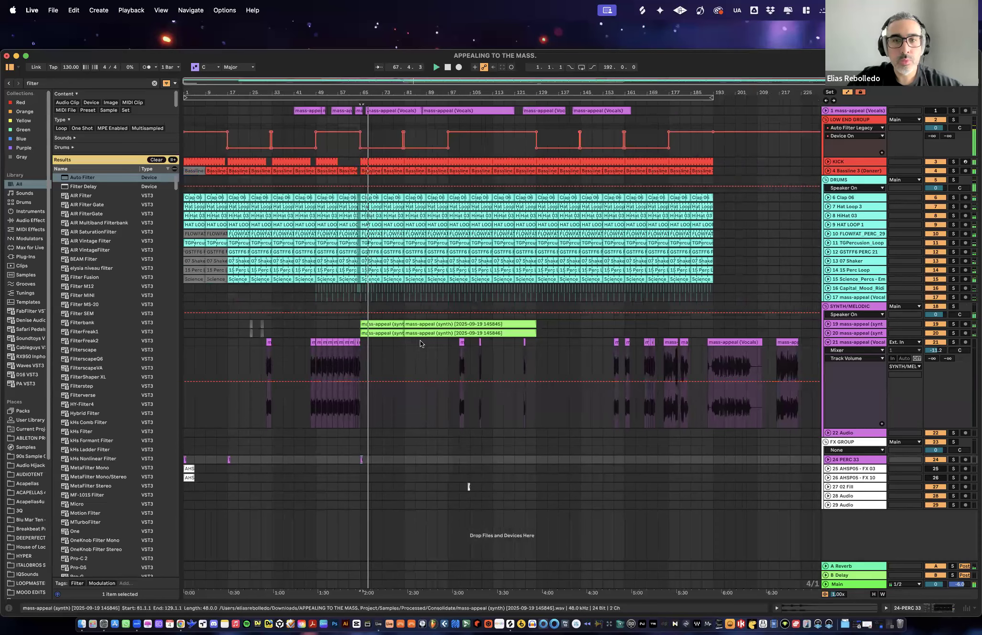
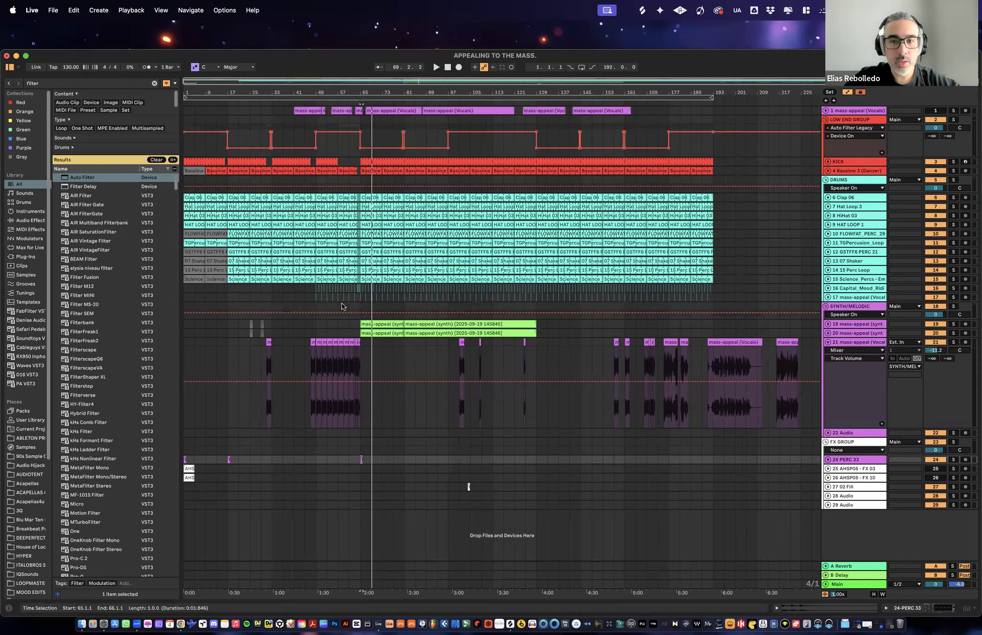
# - Delete the vocal clip near bar 101 on track 21 and copy the short vocal clip at bar 31 to bar 79
pyautogui.click(461, 344)
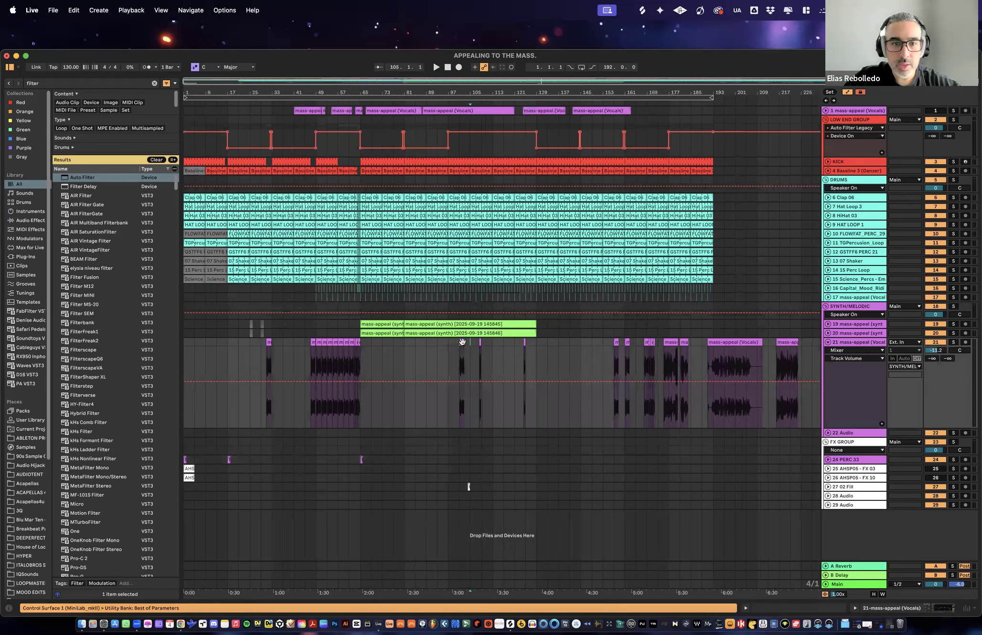
pyautogui.click(461, 342)
pyautogui.press('Delete')
pyautogui.moveTo(269, 342); pyautogui.dragTo(429, 351)
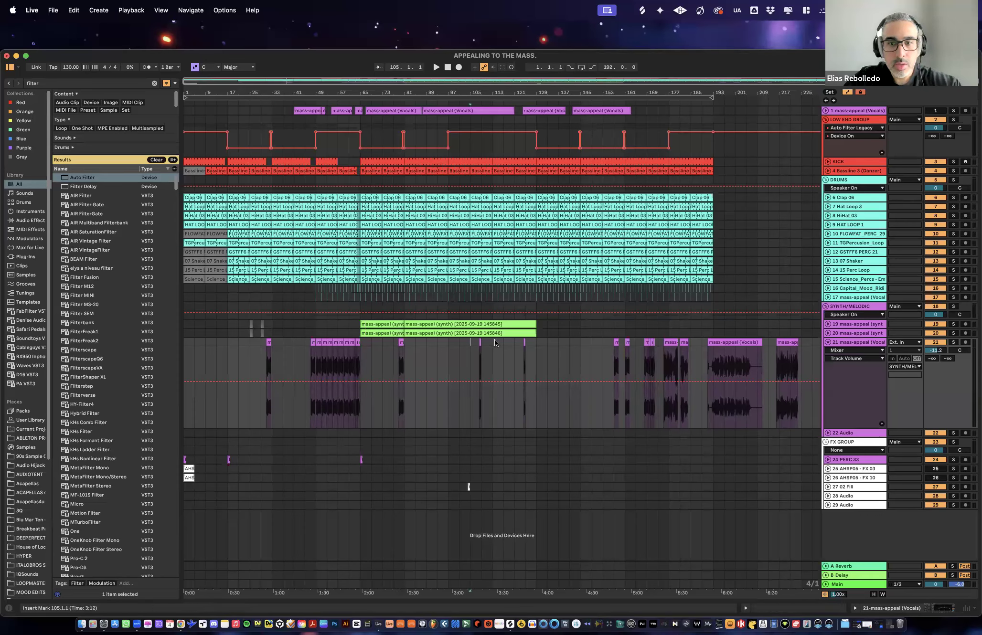
# - Delete the remaining short vocal clips between bars 105 and 129 on track 21
pyautogui.moveTo(494, 339); pyautogui.dragTo(471, 340)
pyautogui.press('Delete')
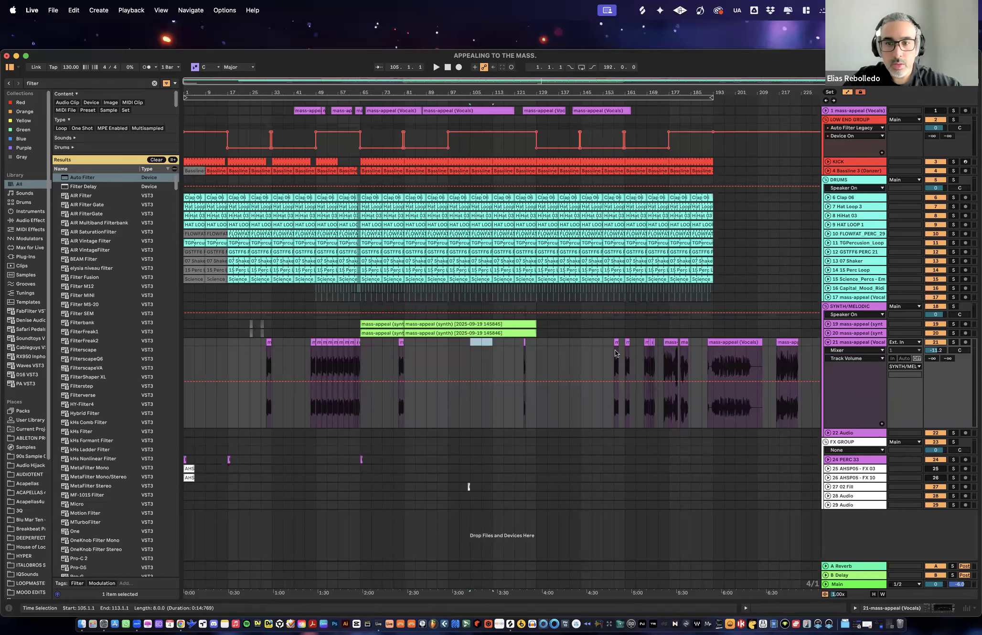
pyautogui.press('Delete')
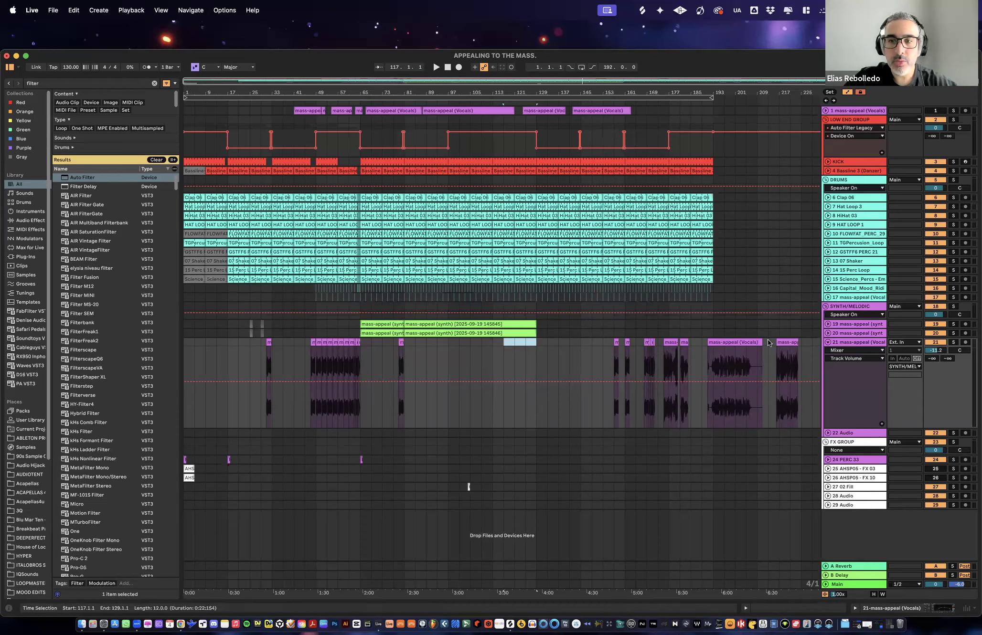
# - Move the last two vocal clips on track 21 back so that they span bars 95 to 129
pyautogui.moveTo(768, 342); pyautogui.dragTo(622, 342)
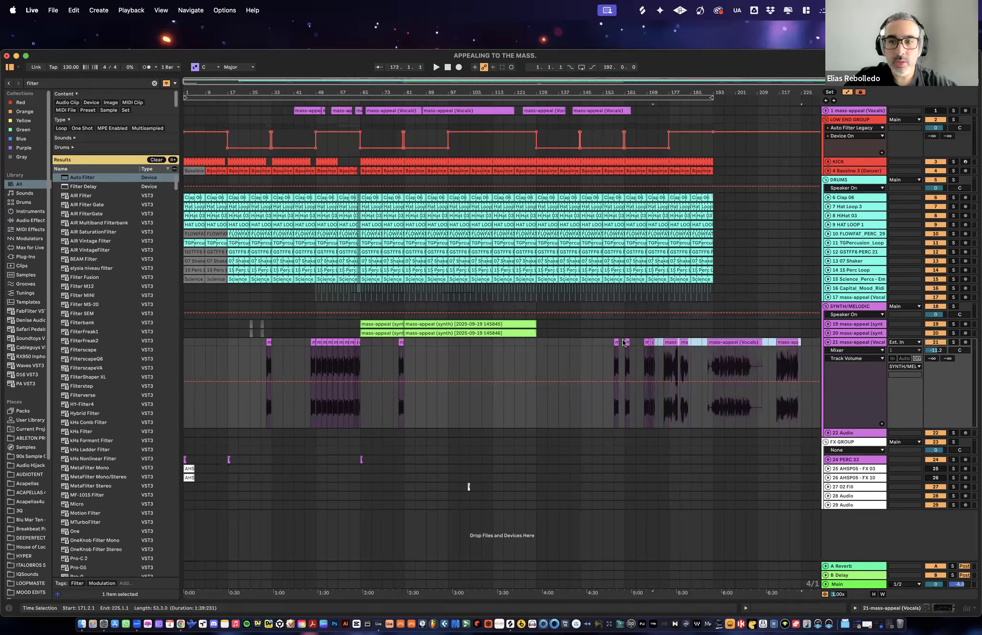
pyautogui.click(594, 343)
pyautogui.moveTo(800, 343); pyautogui.dragTo(471, 341)
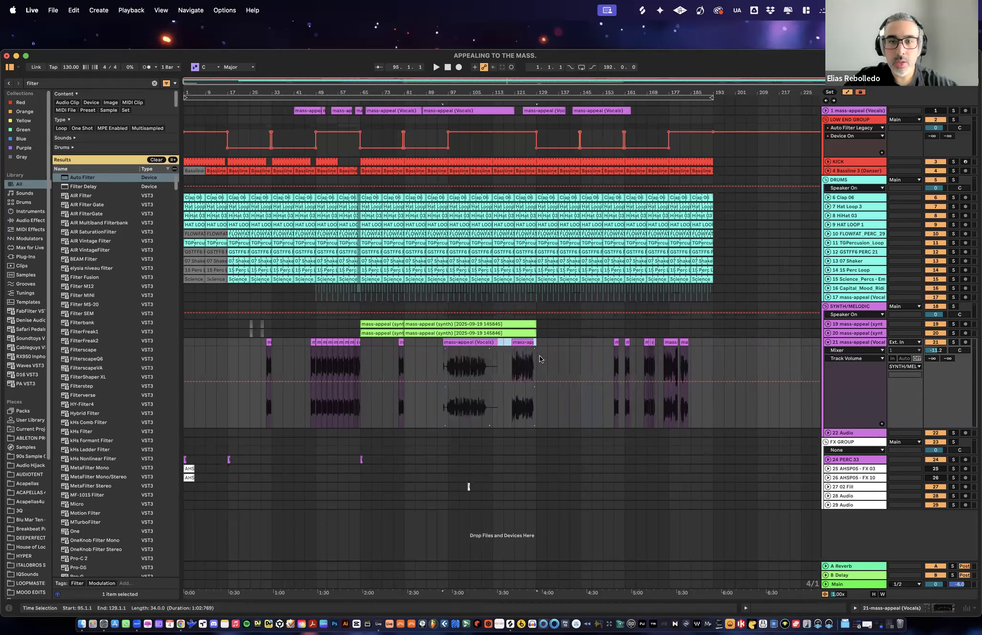
pyautogui.click(550, 344)
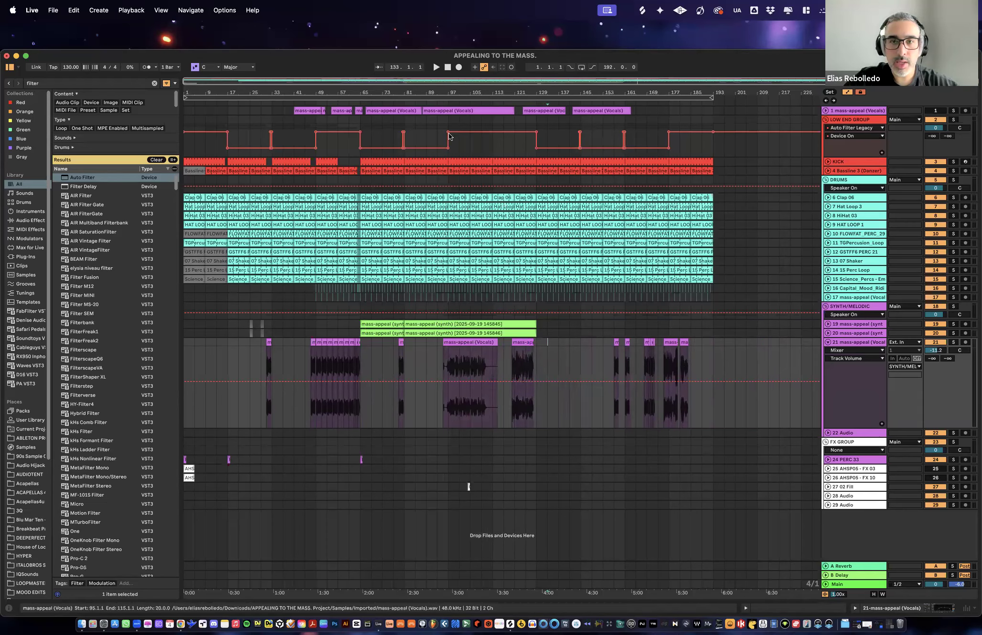
# - Check the filter automation over bars 97 to 129 and play the first moved vocal clip from around bar 94
pyautogui.click(477, 144)
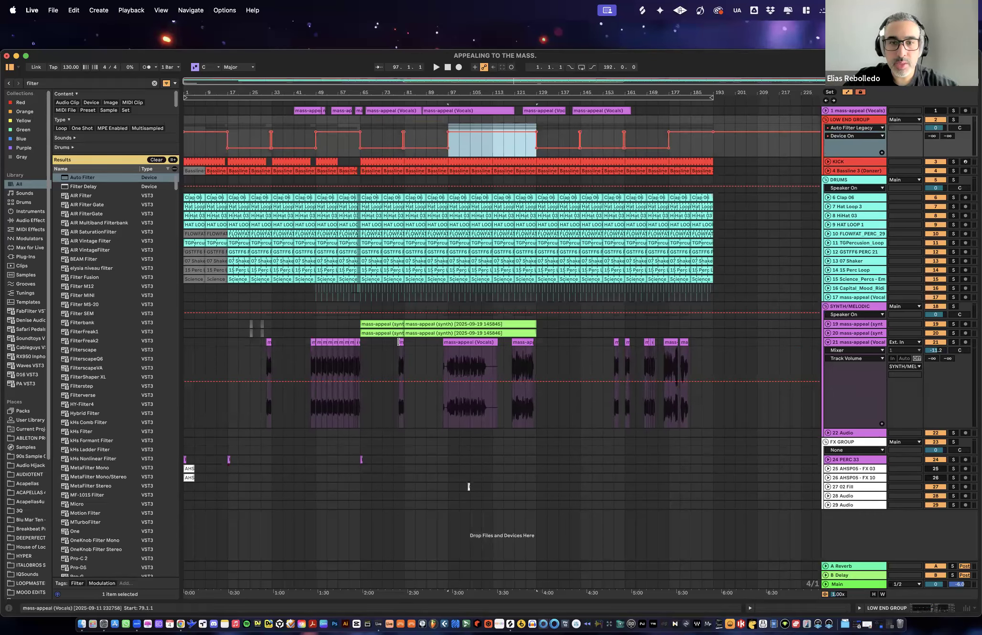
pyautogui.click(573, 344)
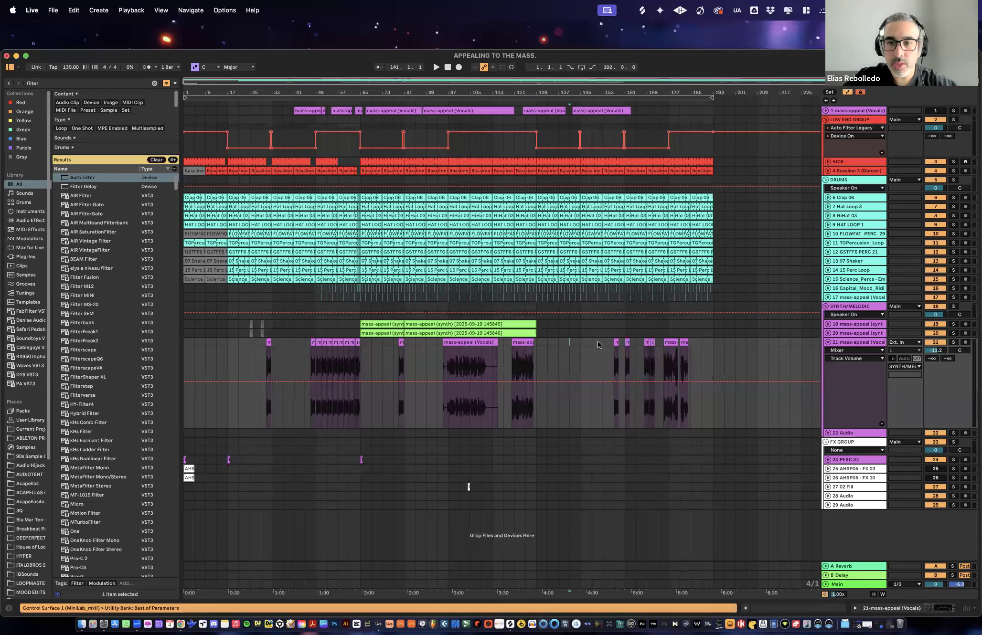
pyautogui.click(462, 342)
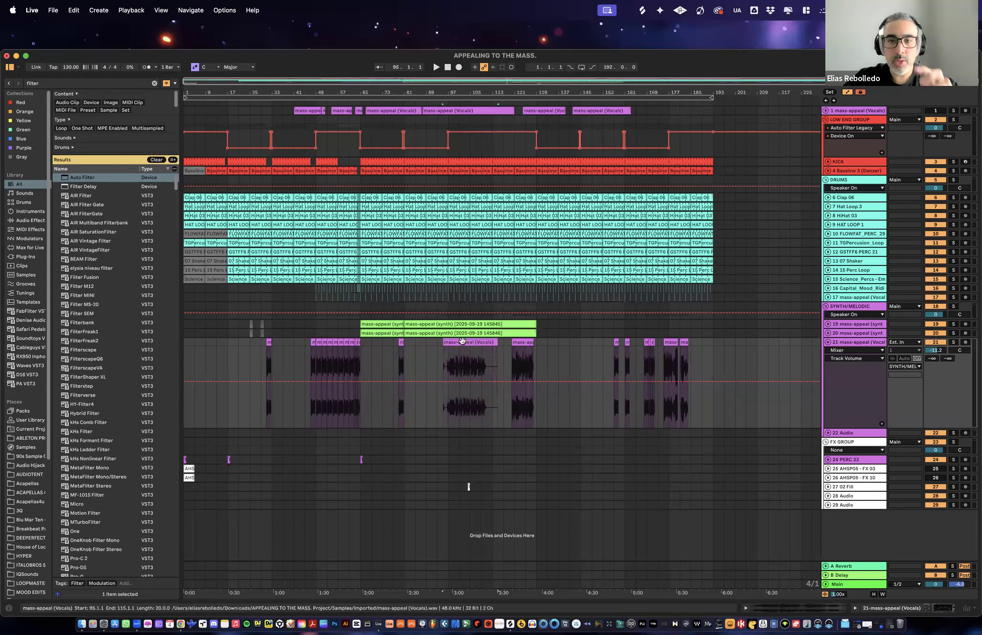
pyautogui.click(441, 102)
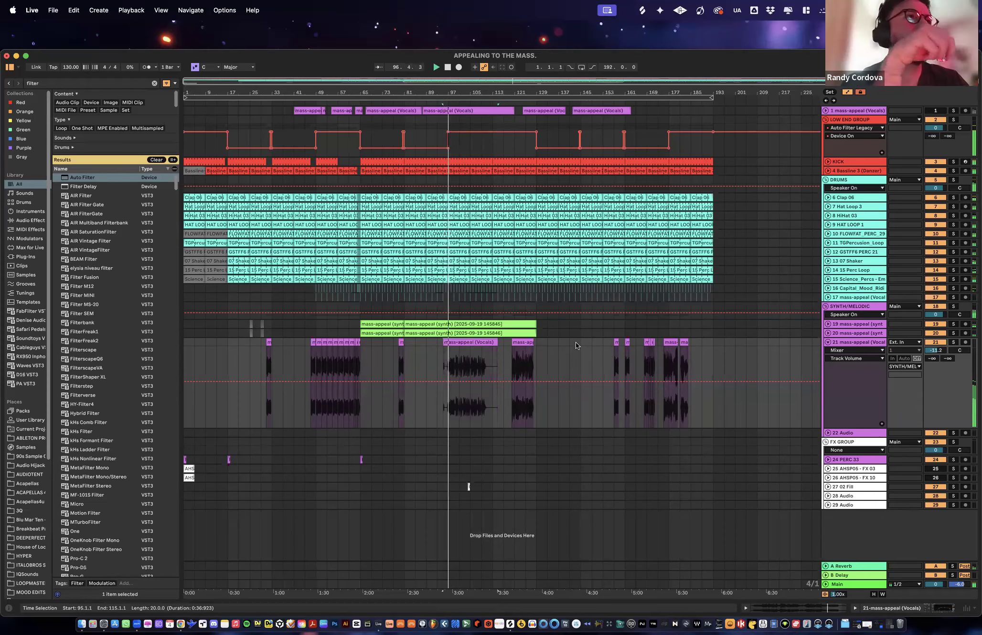
pyautogui.moveTo(478, 90)
pyautogui.mouseDown()
pyautogui.moveTo(478, 139)
pyautogui.moveTo(478, 92)
pyautogui.mouseUp()
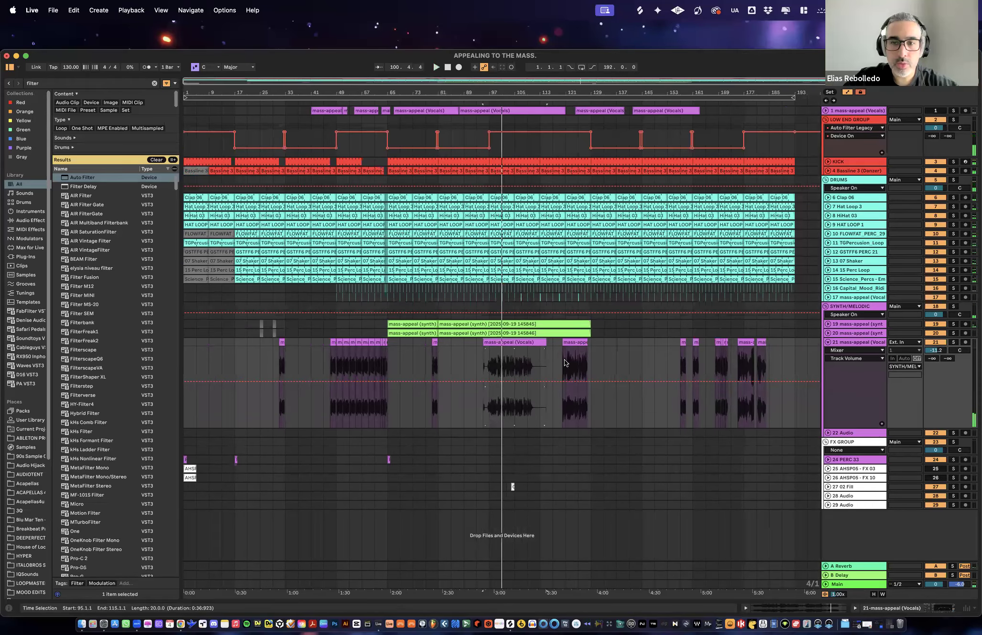
# - Play the second moved vocal clip on track 21 from around bar 120
pyautogui.click(574, 343)
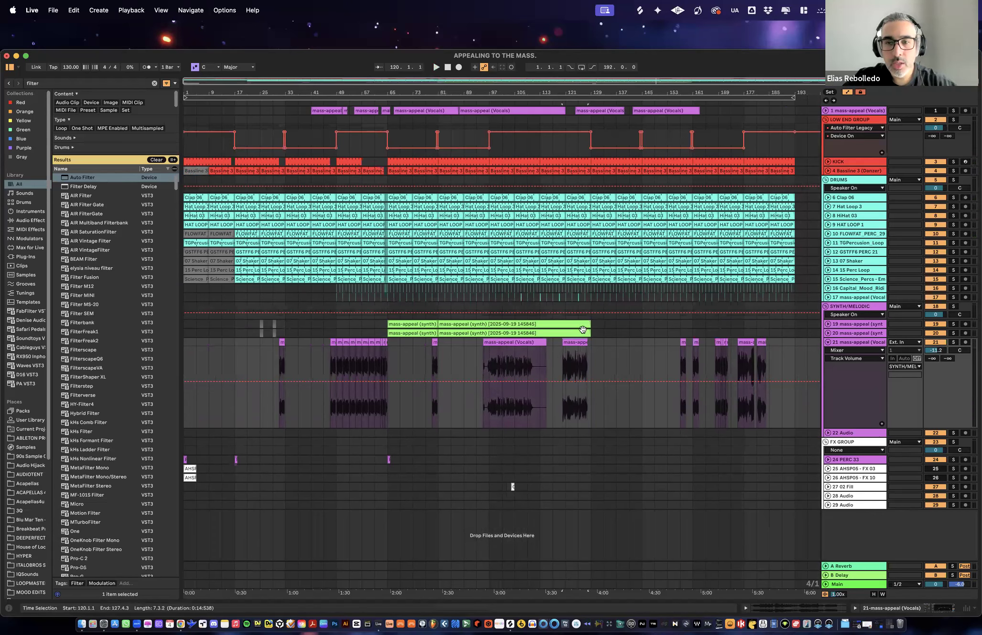
pyautogui.keyDown('shift'); pyautogui.click(498, 343); pyautogui.keyUp('shift')
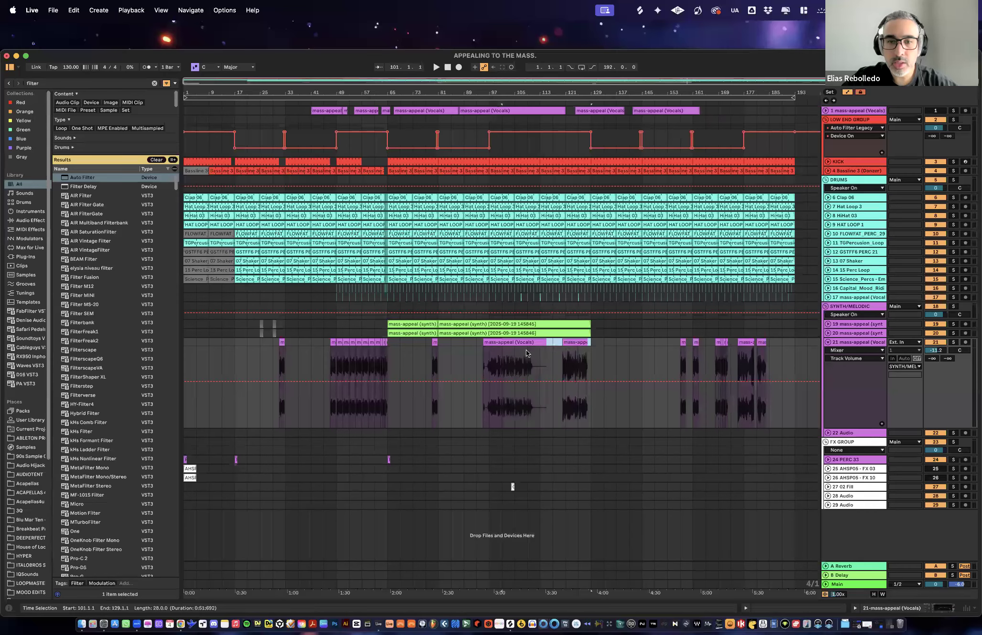
pyautogui.moveTo(557, 93); pyautogui.dragTo(497, 353)
pyautogui.click(485, 344)
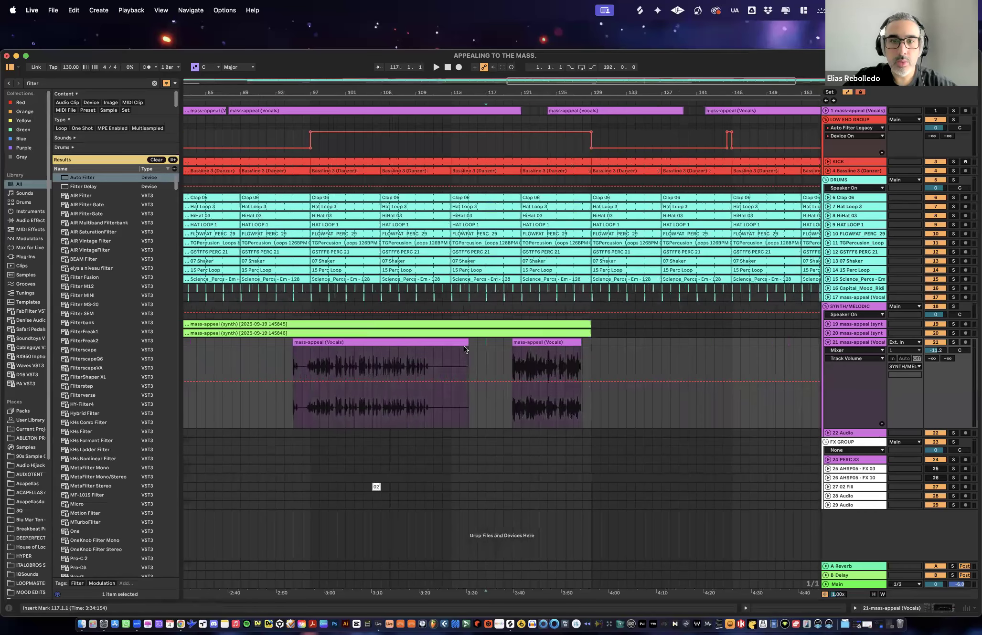
pyautogui.press('space')
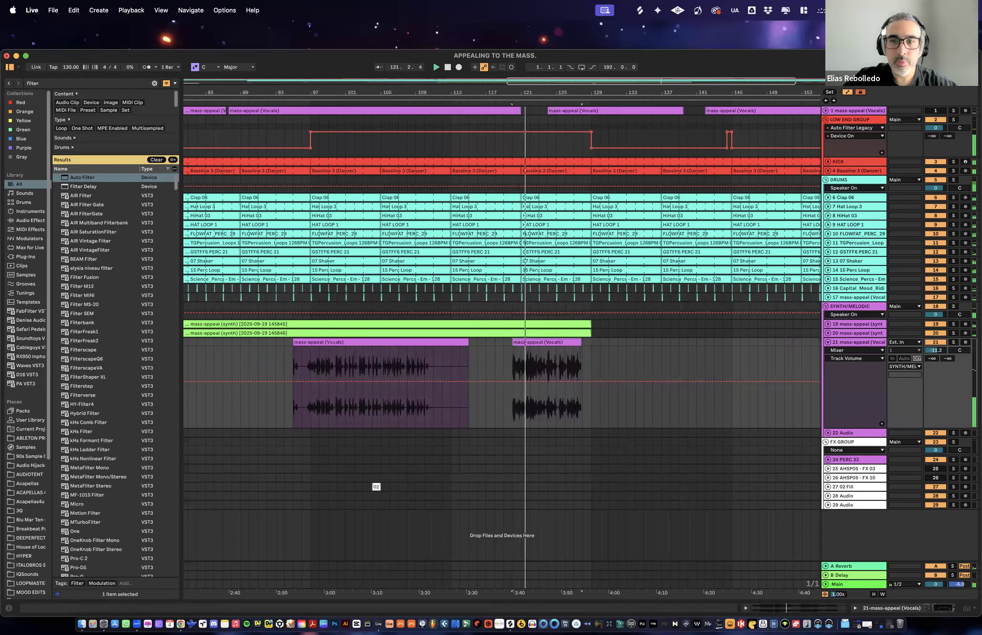
# - Raise the volume of synth track 19 to -8.8 dB and of synth track 20 to -14.2 dB during playback
pyautogui.press('w')
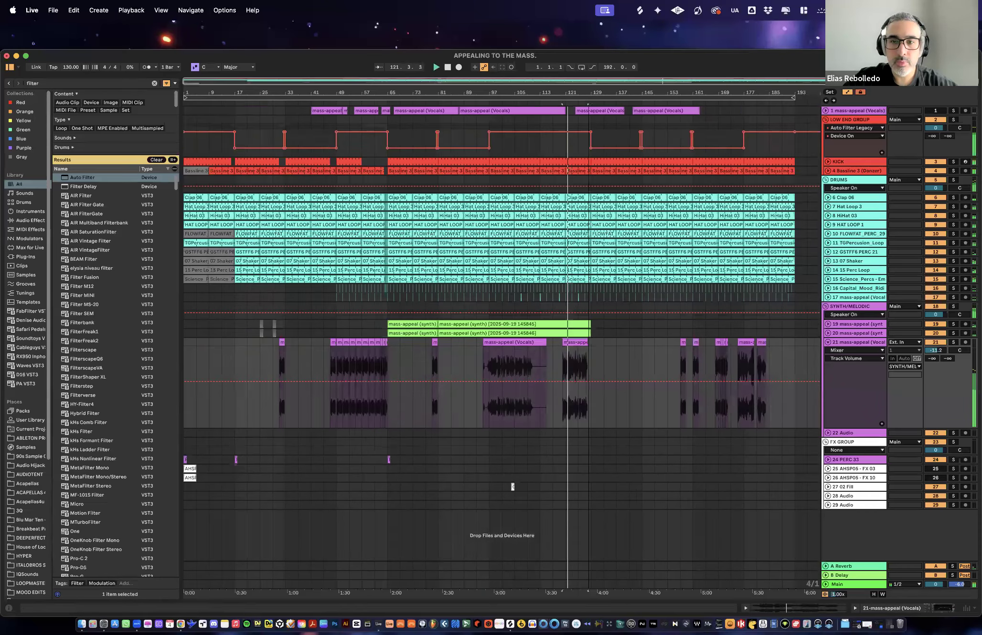
pyautogui.click(828, 324)
pyautogui.click(829, 366)
pyautogui.moveTo(935, 333); pyautogui.dragTo(936, 324)
pyautogui.moveTo(936, 375); pyautogui.dragTo(937, 367)
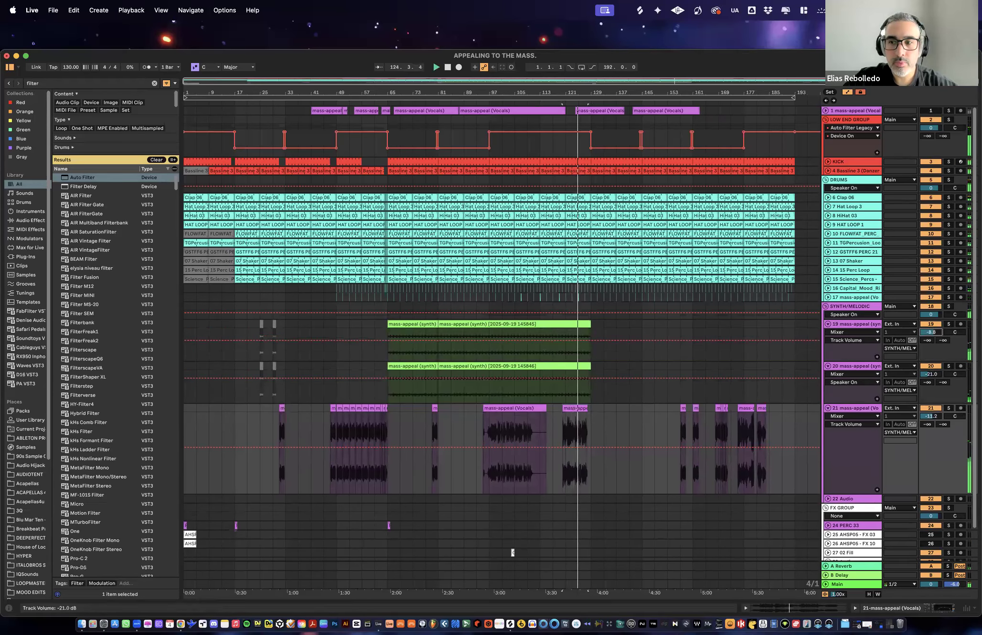
pyautogui.click(950, 375)
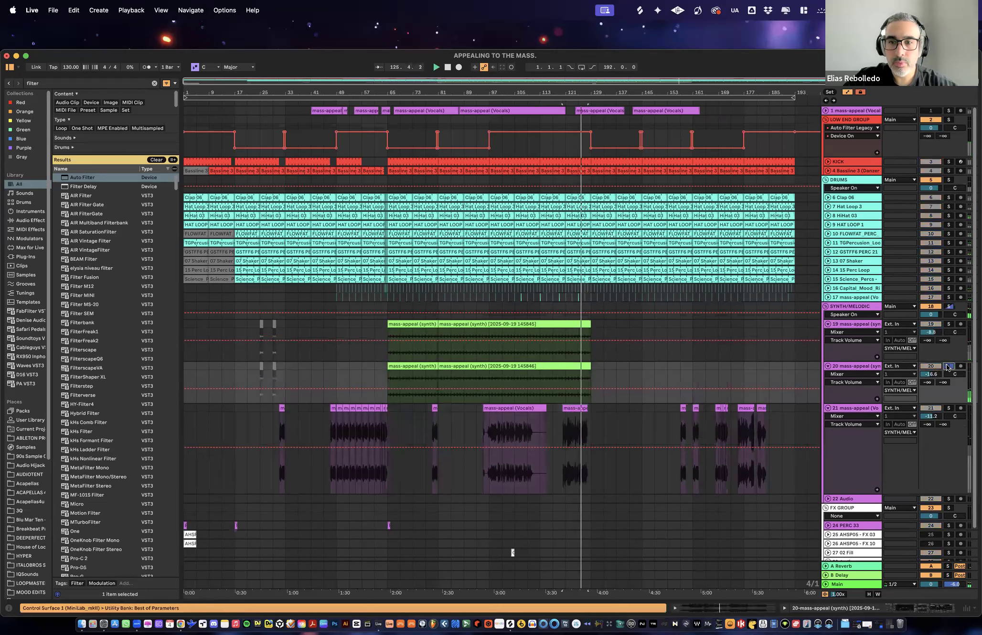
pyautogui.moveTo(931, 375); pyautogui.dragTo(931, 374)
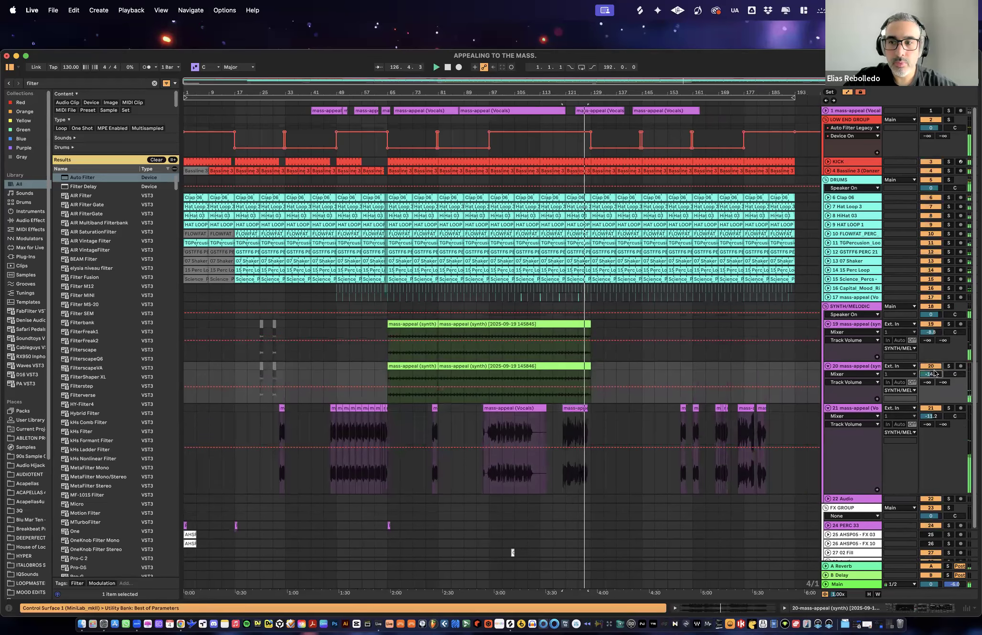
pyautogui.click(827, 366)
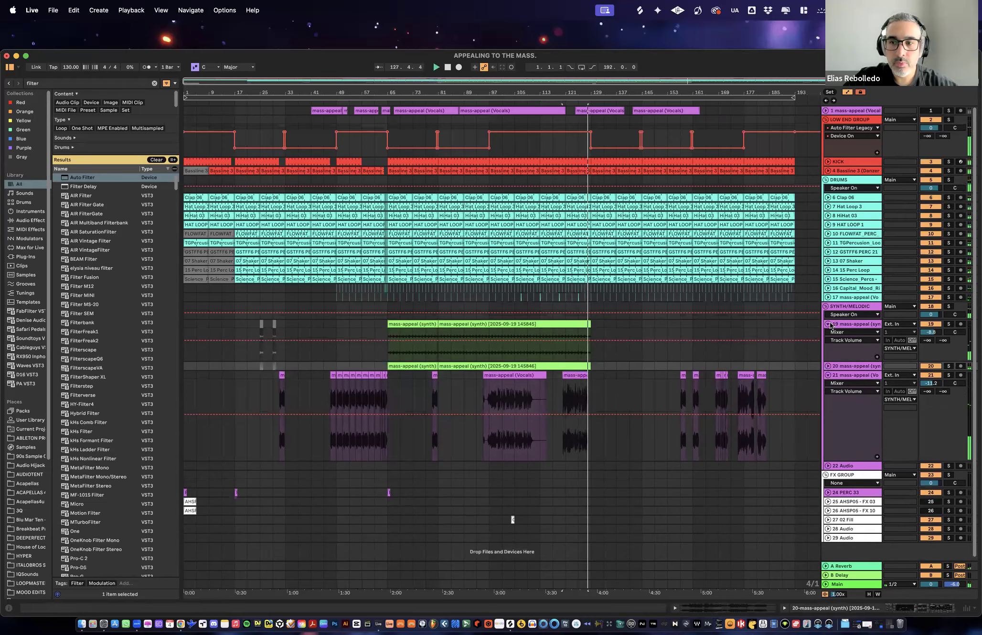
pyautogui.click(828, 324)
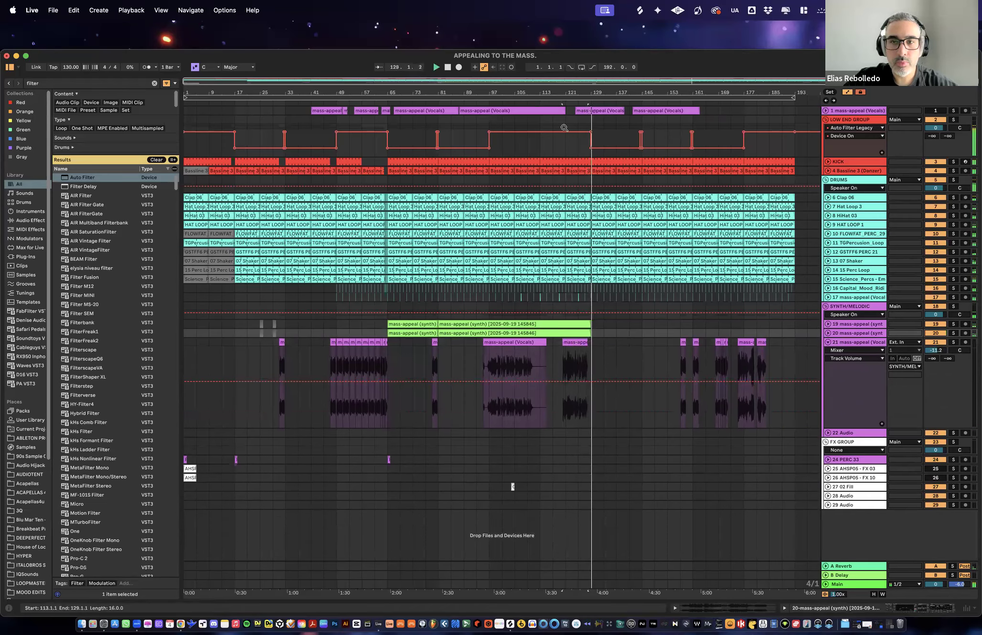
# - Delete bar 128 from the kick, the bassline and all drum and percussion tracks
pyautogui.moveTo(590, 90); pyautogui.dragTo(581, 209)
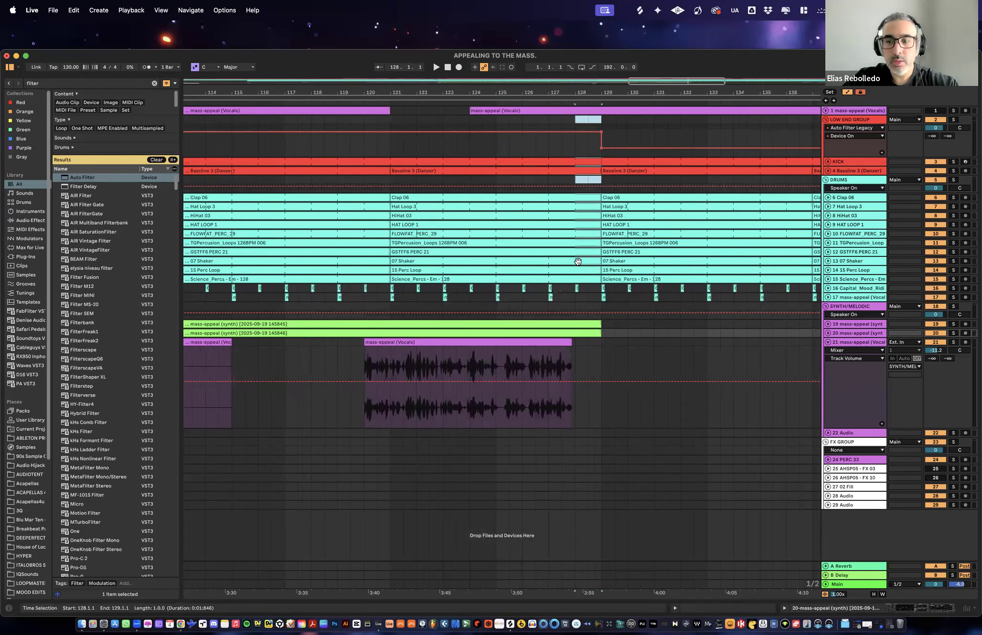
pyautogui.press('Delete')
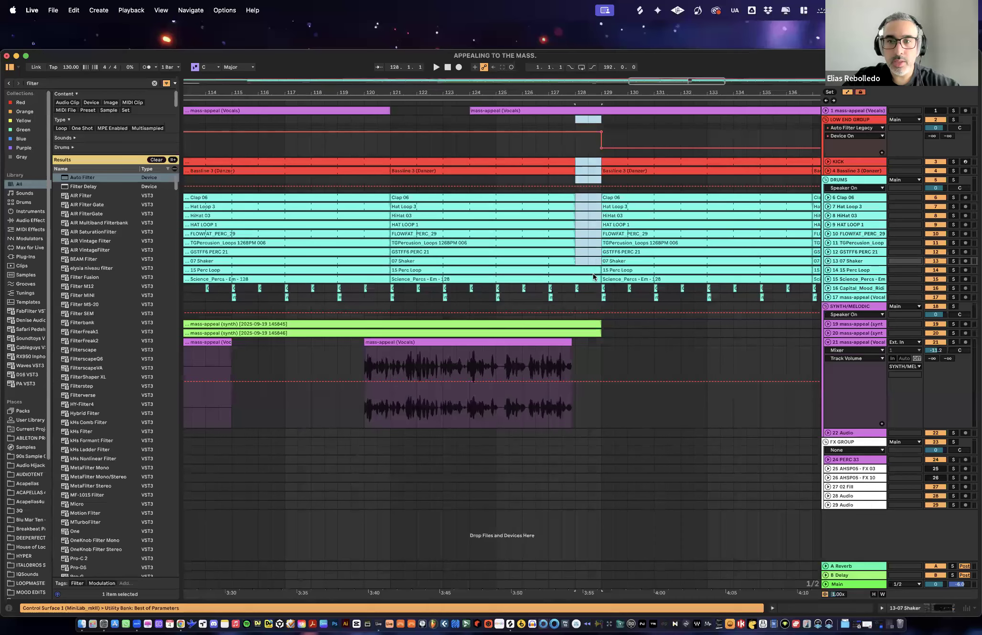
pyautogui.press('Delete')
pyautogui.moveTo(577, 282); pyautogui.dragTo(606, 276)
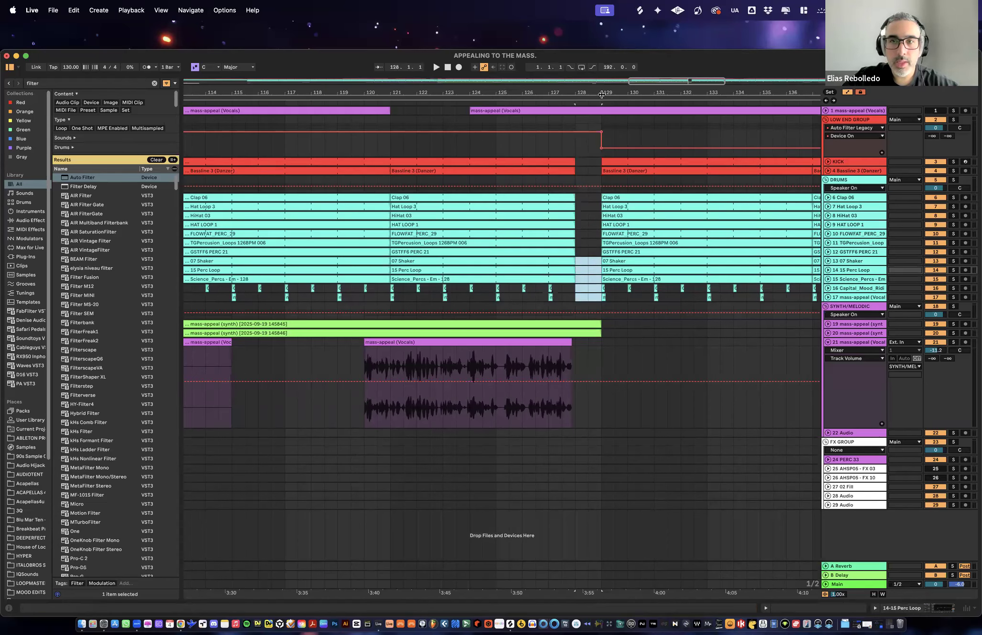
# - Solo synth tracks 19 and 20 and play them from bar 81 while raising the volume of track 20
pyautogui.press('w')
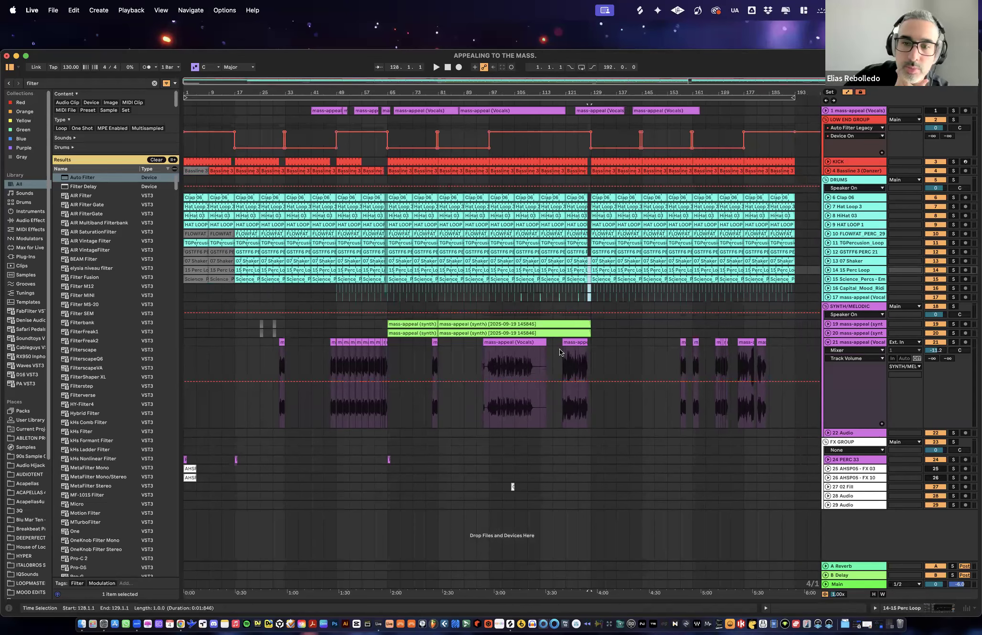
pyautogui.click(828, 334)
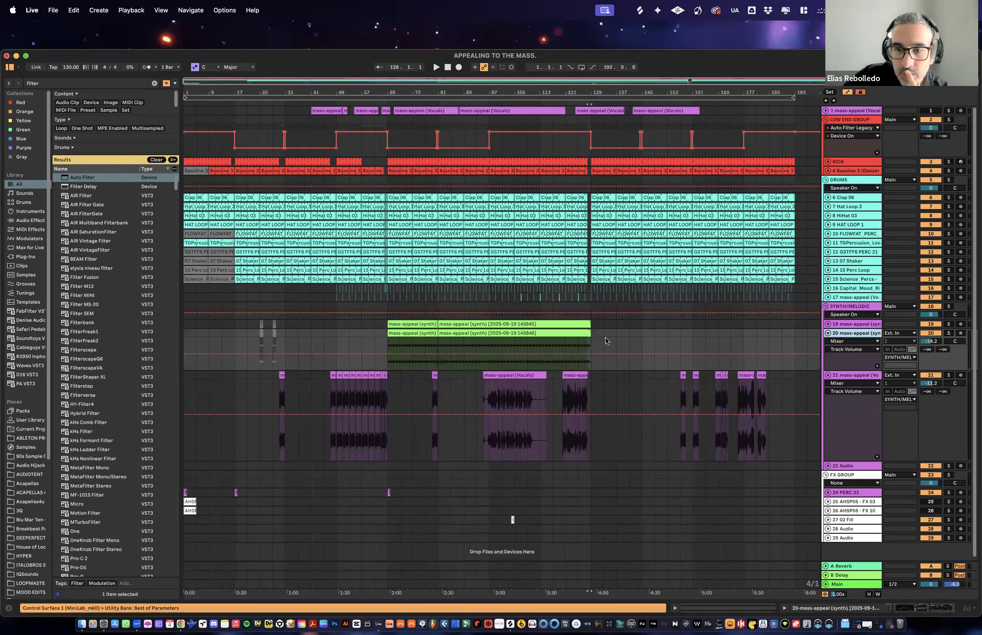
pyautogui.doubleClick(579, 335)
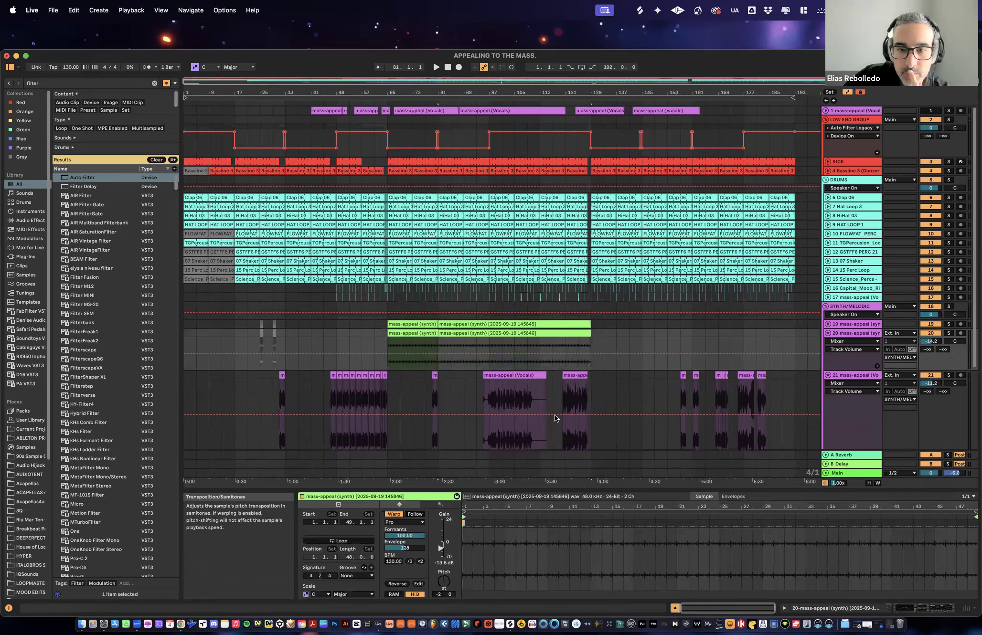
pyautogui.click(942, 325)
pyautogui.press('space')
pyautogui.moveTo(930, 342); pyautogui.dragTo(930, 331)
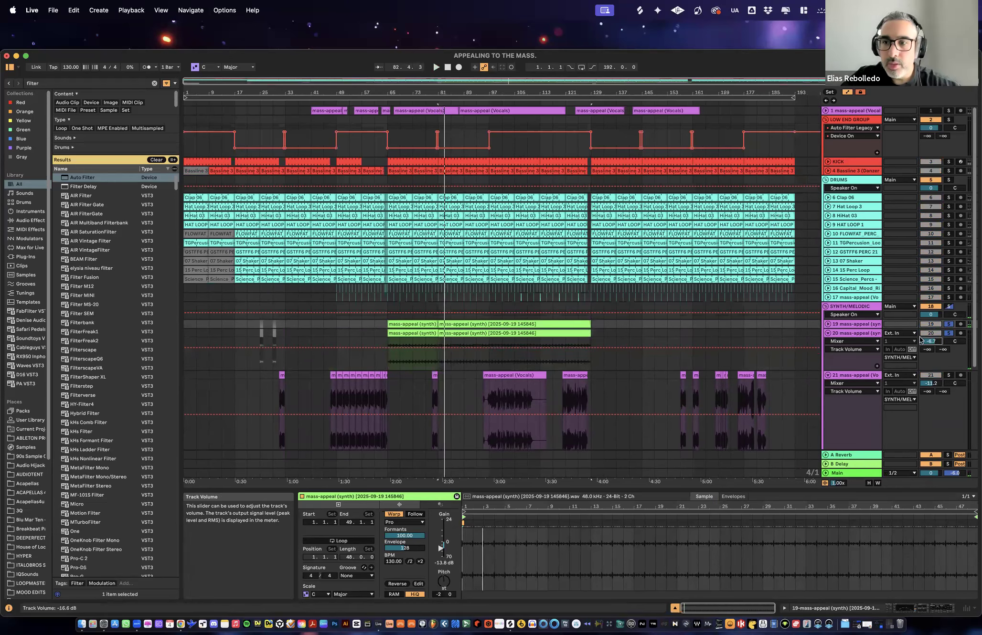
# - Delete synth track 20 and play synth track 19 in solo from bar 81
pyautogui.click(866, 332)
pyautogui.press('Delete')
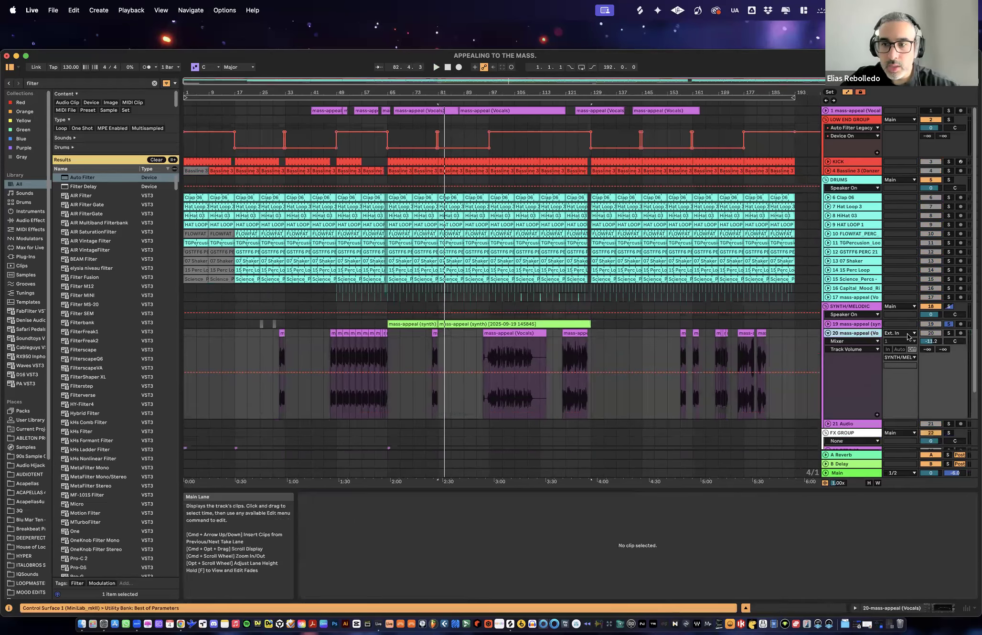
pyautogui.click(827, 324)
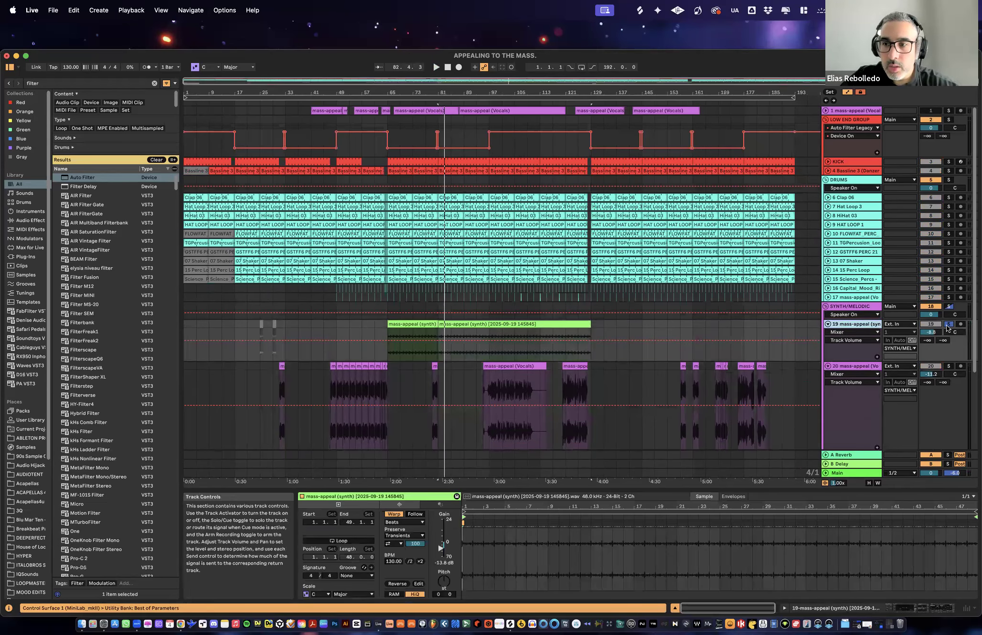
pyautogui.click(948, 325)
pyautogui.press('space')
pyautogui.click(949, 325)
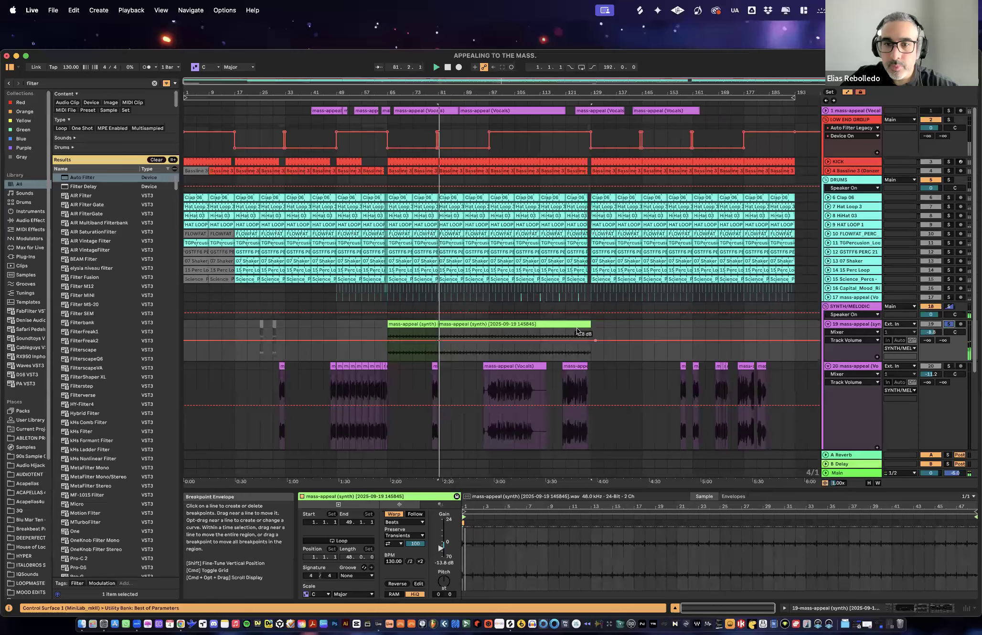
# - Show the device chain of synth track 19, search the browser for "over" and load the Overdrive device
pyautogui.click(918, 608)
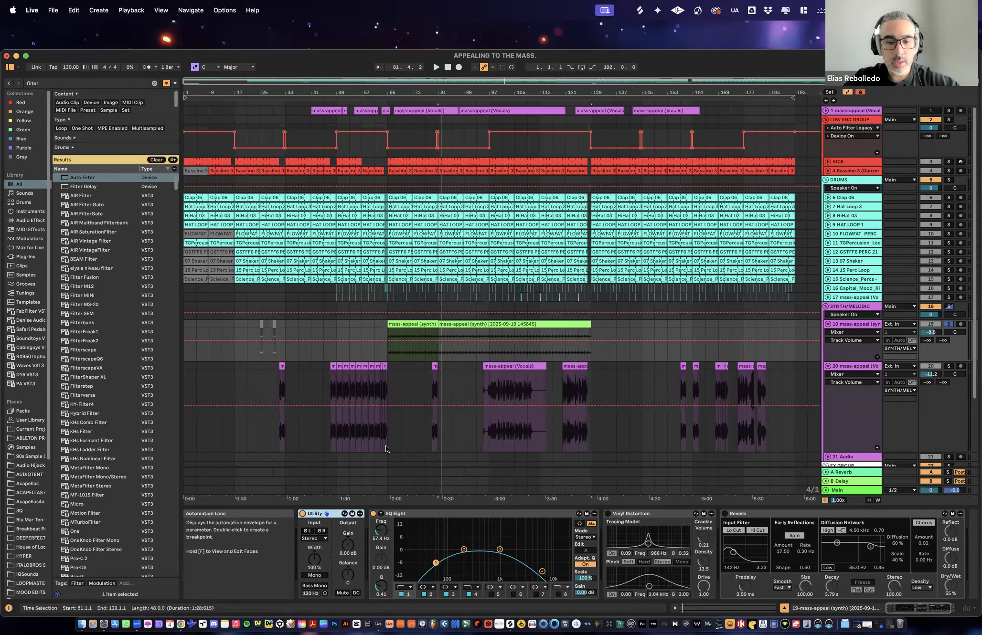
pyautogui.press('super+f')
pyautogui.write('over')
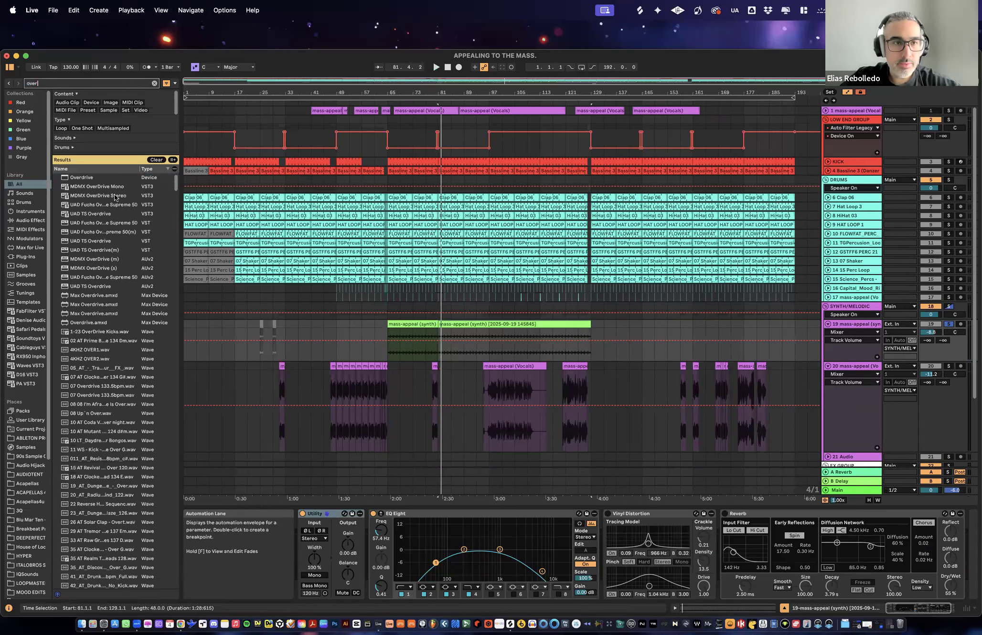
pyautogui.doubleClick(88, 178)
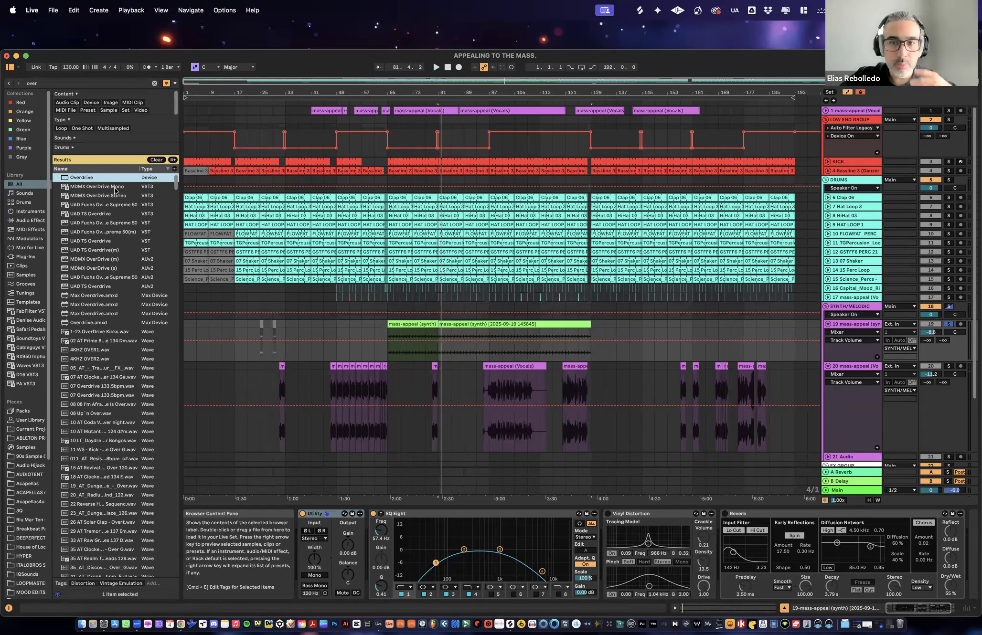
# - Lower the Overdrive filter's frequency and move the device ahead of Vinyl Distortion while synth track 19 plays
pyautogui.moveTo(947, 530); pyautogui.dragTo(937, 532)
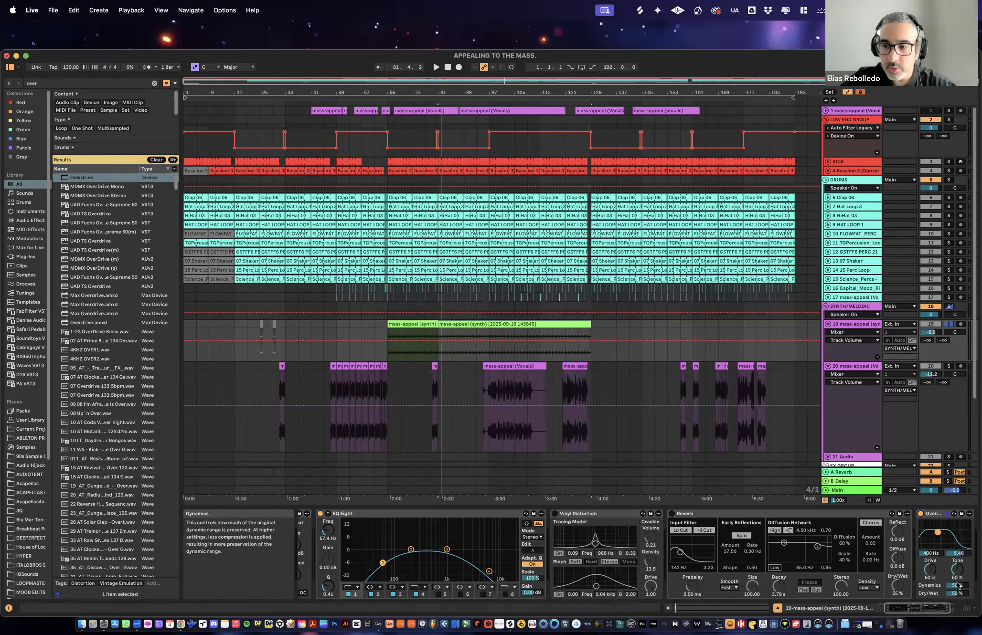
pyautogui.press('space')
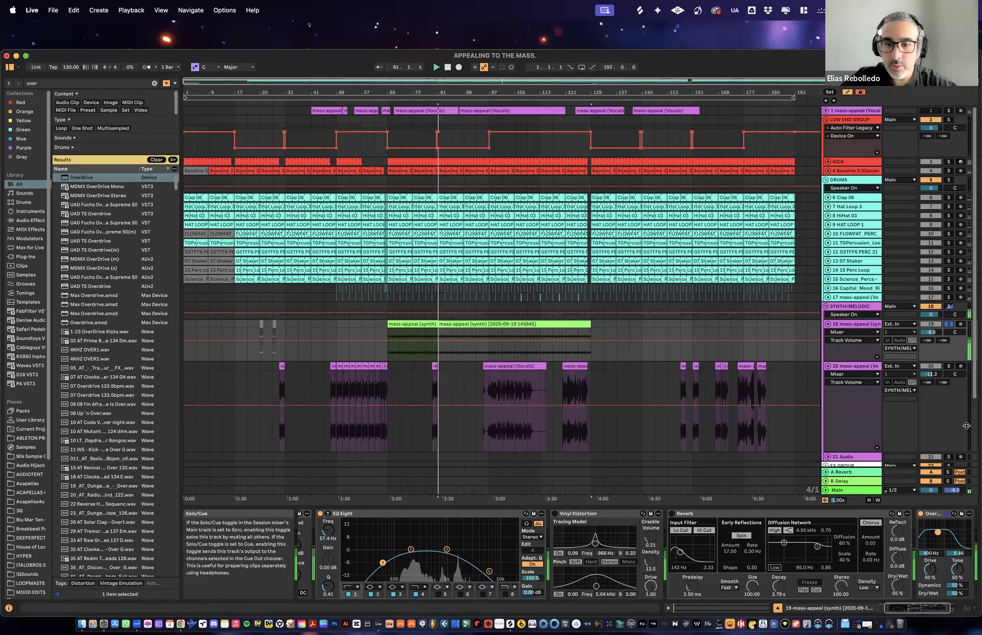
pyautogui.moveTo(928, 514); pyautogui.dragTo(554, 515)
# - Delete the Vinyl Distortion and Reverb devices from synth track 19
pyautogui.click(681, 514)
pyautogui.keyDown('shift'); pyautogui.click(762, 511); pyautogui.keyUp('shift')
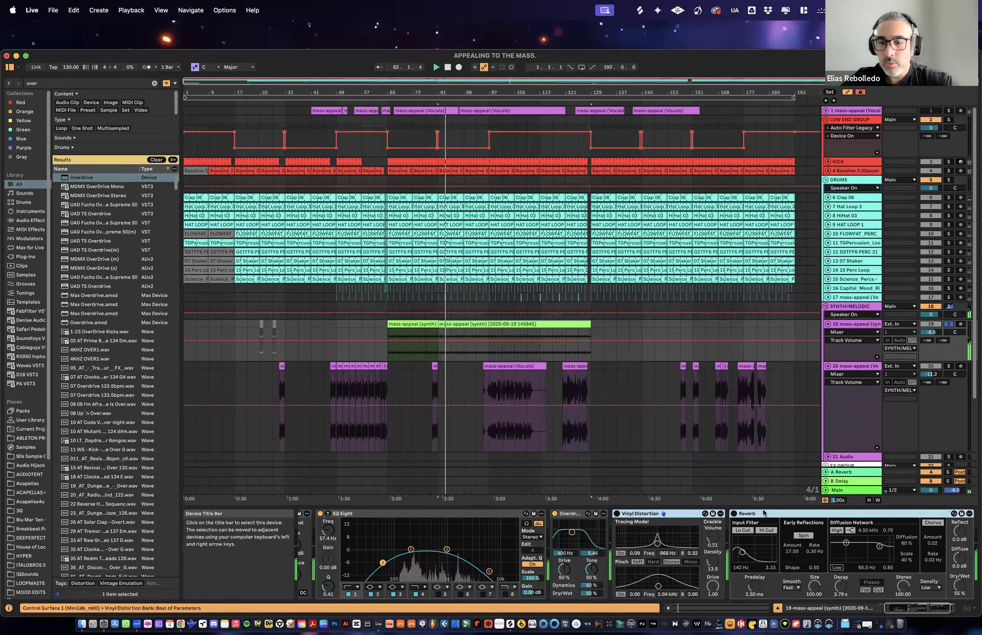
pyautogui.press('Delete')
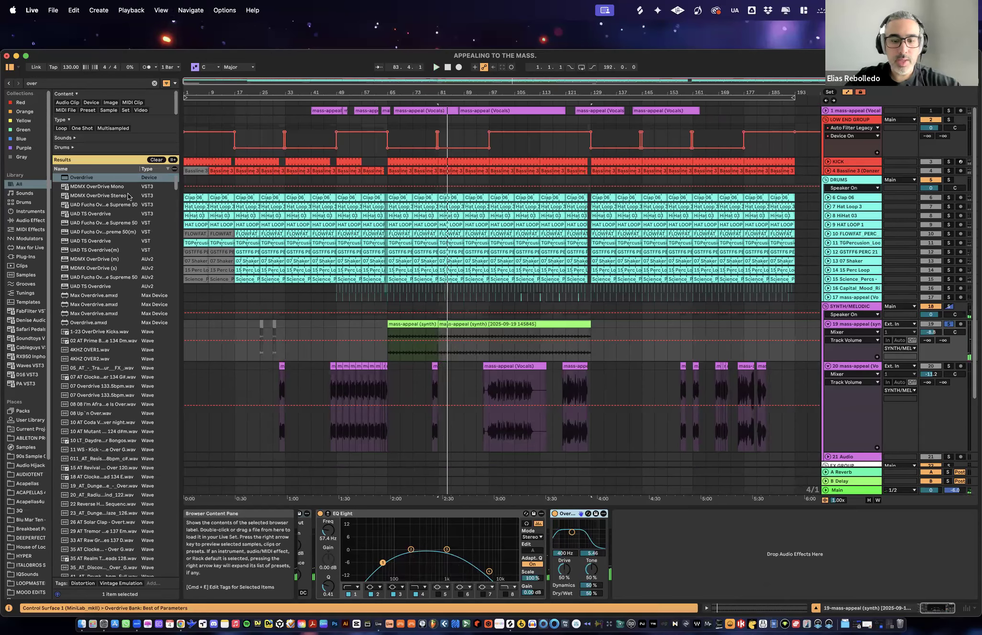
# - Search the browser for "eros", load Erosion on track 19 and set it to Noise at 7.25 kHz with an amount of 1.90
pyautogui.press('super+f')
pyautogui.write('eros')
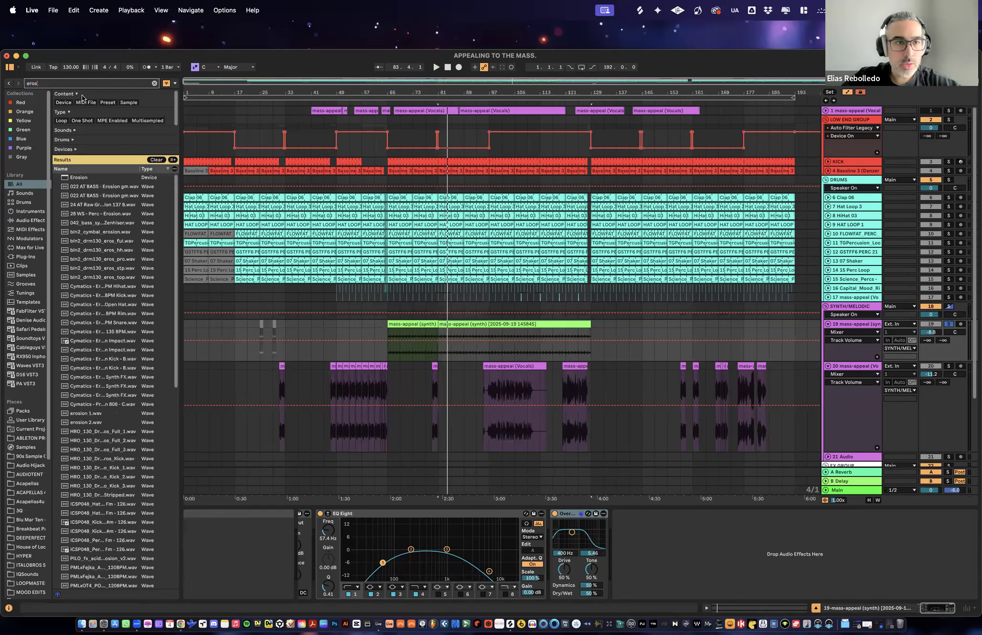
pyautogui.doubleClick(81, 178)
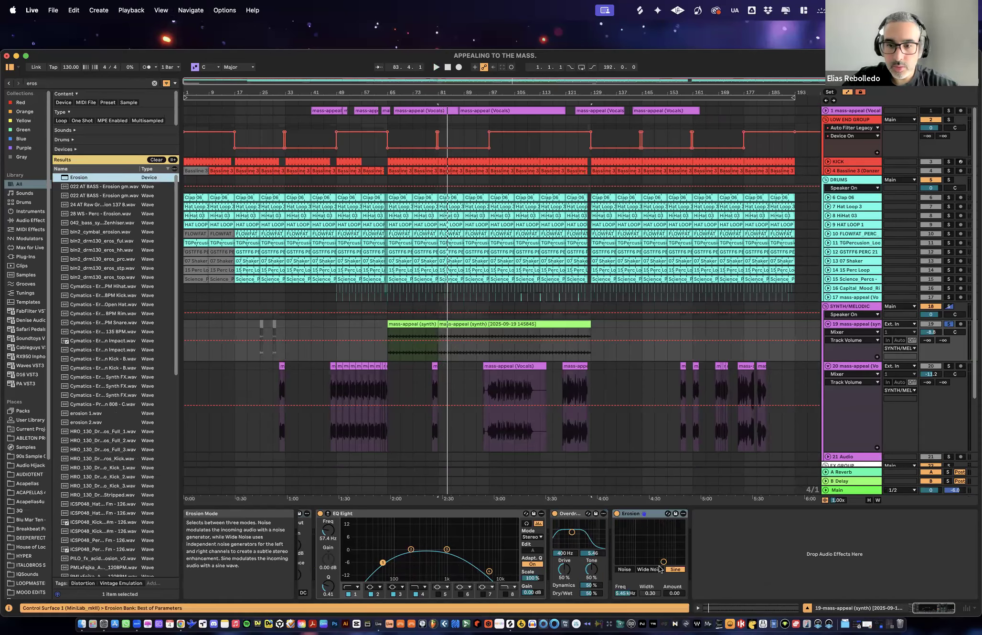
pyautogui.press('space')
pyautogui.moveTo(655, 562)
pyautogui.mouseDown()
pyautogui.moveTo(656, 548)
pyautogui.moveTo(667, 558)
pyautogui.mouseUp()
pyautogui.click(624, 569)
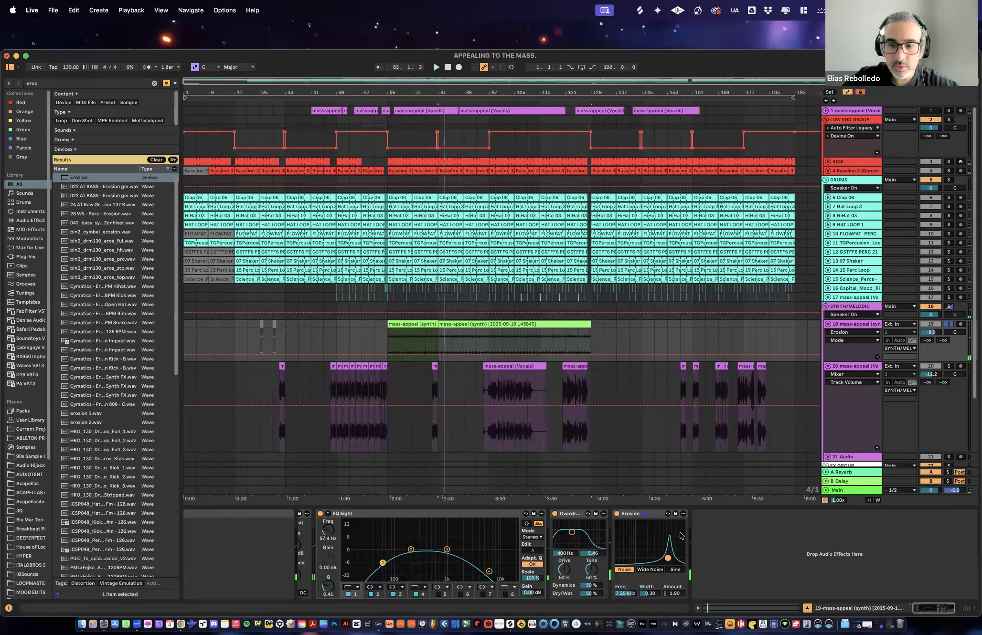
# - Search the browser for "eq ei" and load a second EQ Eight after Erosion on track 19
pyautogui.press('space')
pyautogui.press('space')
pyautogui.press('super+f')
pyautogui.write('eq')
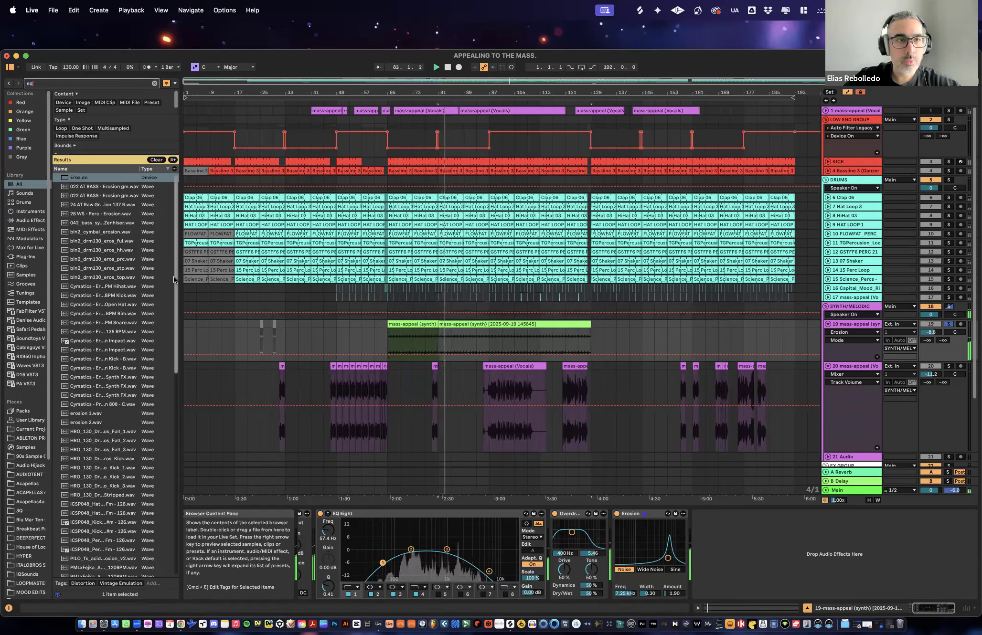
pyautogui.write(' ei')
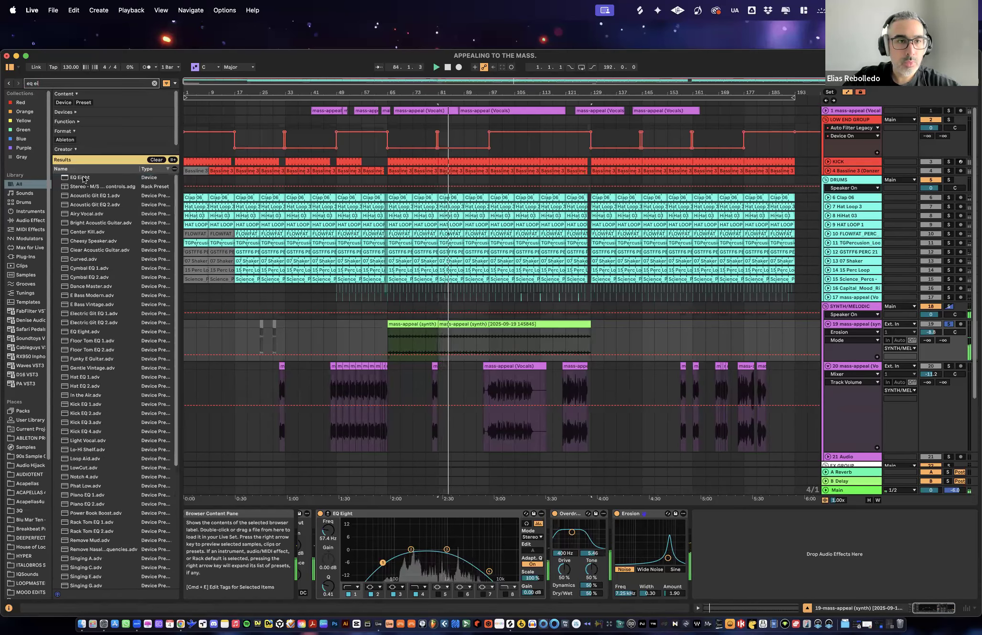
pyautogui.press('Down')
pyautogui.press('Return')
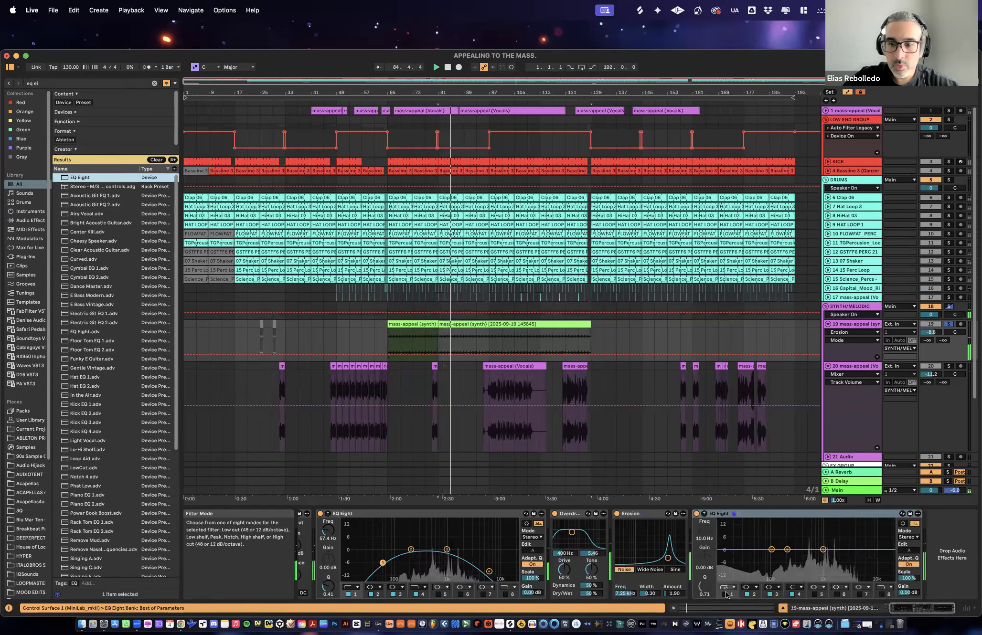
# - Turn on band 1 of the new EQ Eight as a steep low cut at 261 Hz during playback
pyautogui.click(725, 589)
pyautogui.click(726, 536)
pyautogui.click(725, 595)
pyautogui.press('space')
pyautogui.moveTo(720, 557); pyautogui.dragTo(793, 555)
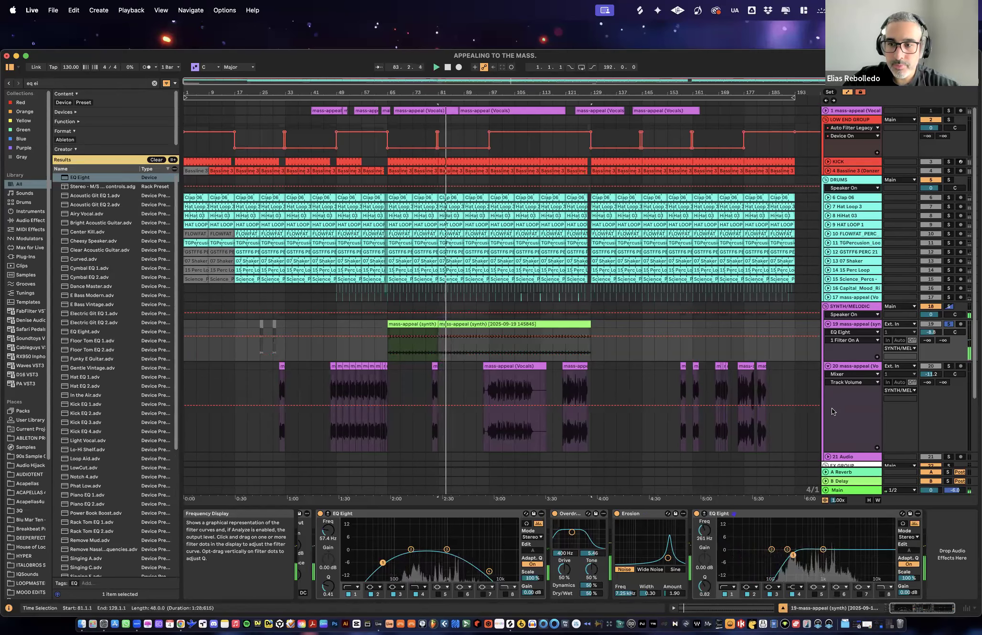
# - Lower the volume of synth track 19 to -10.9 dB and return to the arrangement with solo off
pyautogui.moveTo(930, 332); pyautogui.dragTo(931, 337)
pyautogui.press('space')
pyautogui.press('space')
pyautogui.click(859, 326)
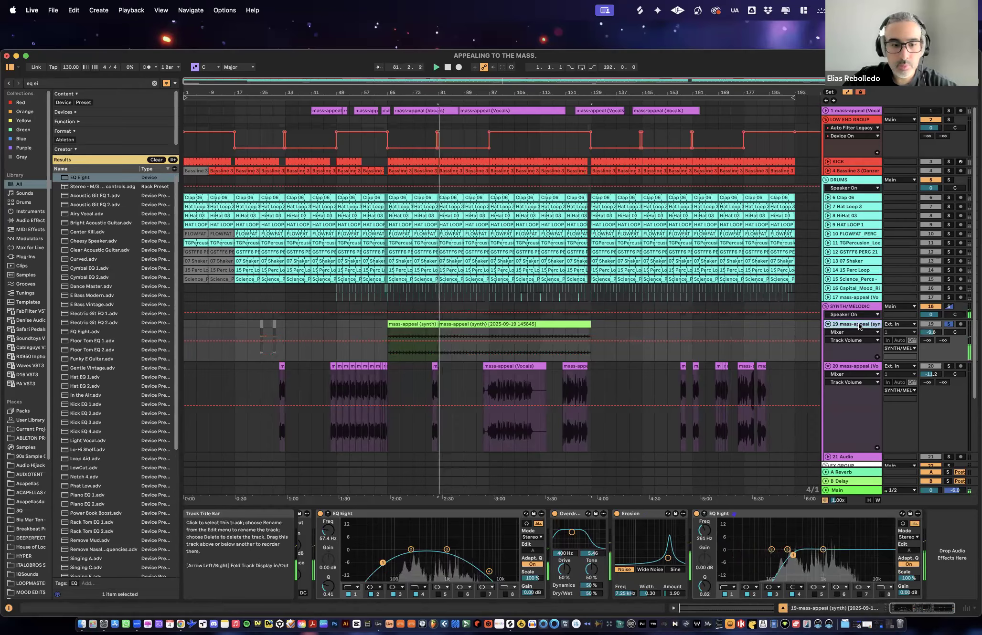
pyautogui.press('Tab')
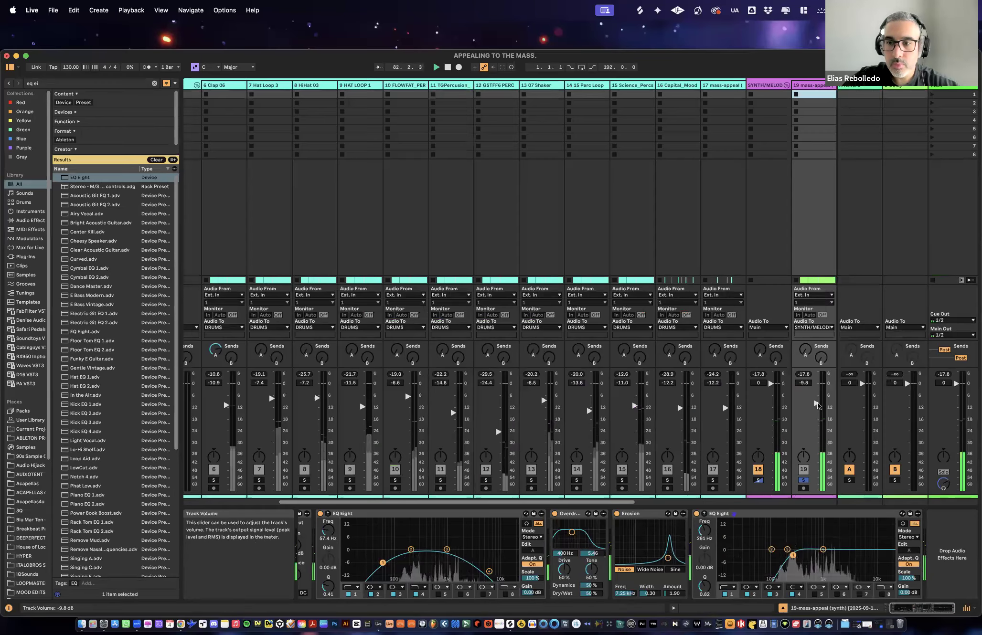
pyautogui.press('Tab')
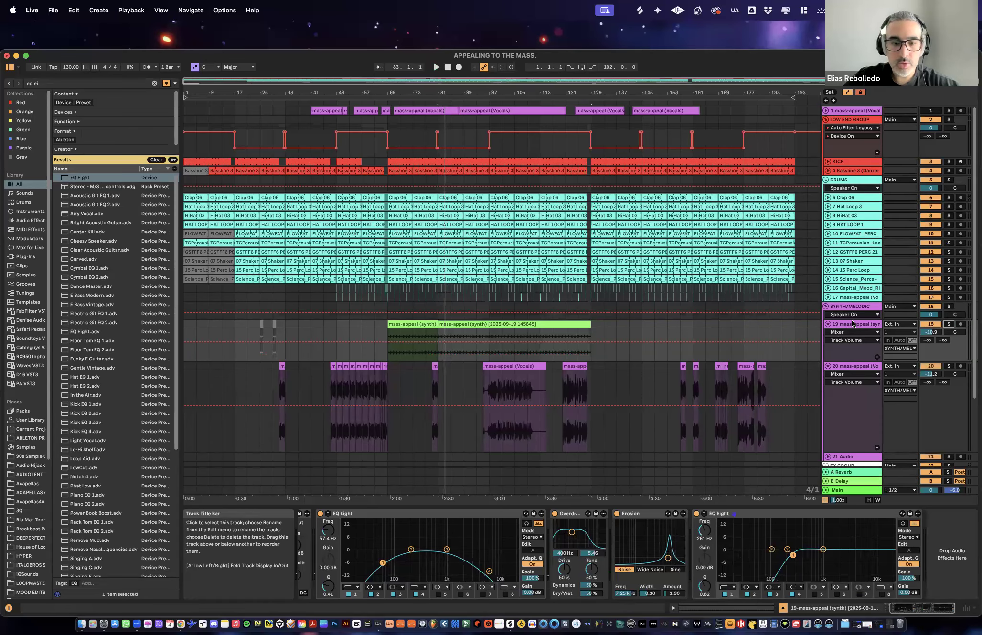
# - Search the browser for "delay", load the Delay device on track 19 and set its Dry/Wet to 37%
pyautogui.press('super+f')
pyautogui.write('delay')
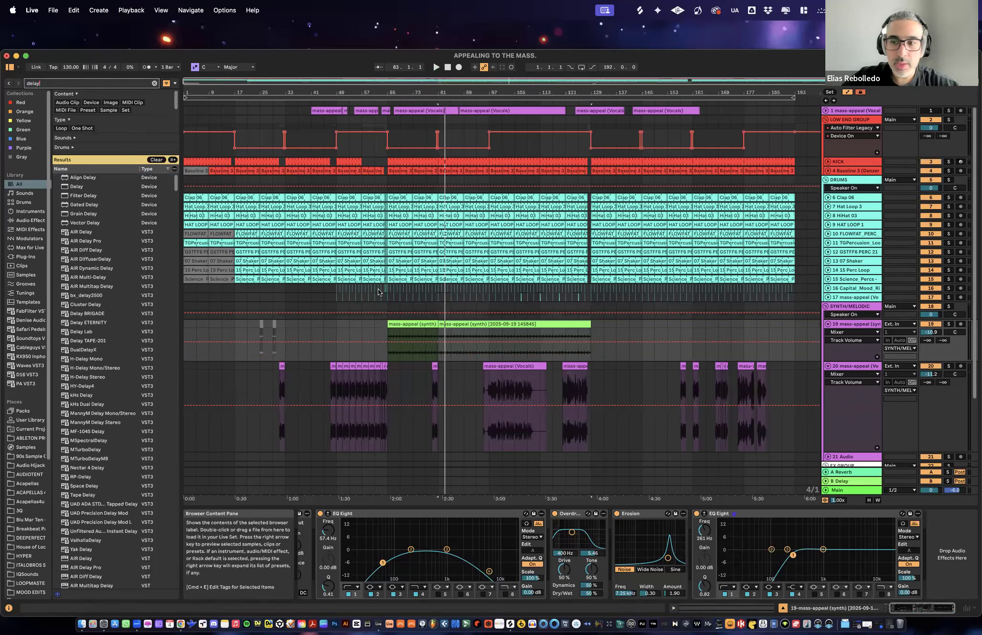
pyautogui.doubleClick(86, 187)
pyautogui.moveTo(957, 586); pyautogui.dragTo(957, 595)
# - Set the Delay's filter to 1.89 kHz with width 4.53, its feedback to 41% and its time to 2 sixteenths
pyautogui.press('space')
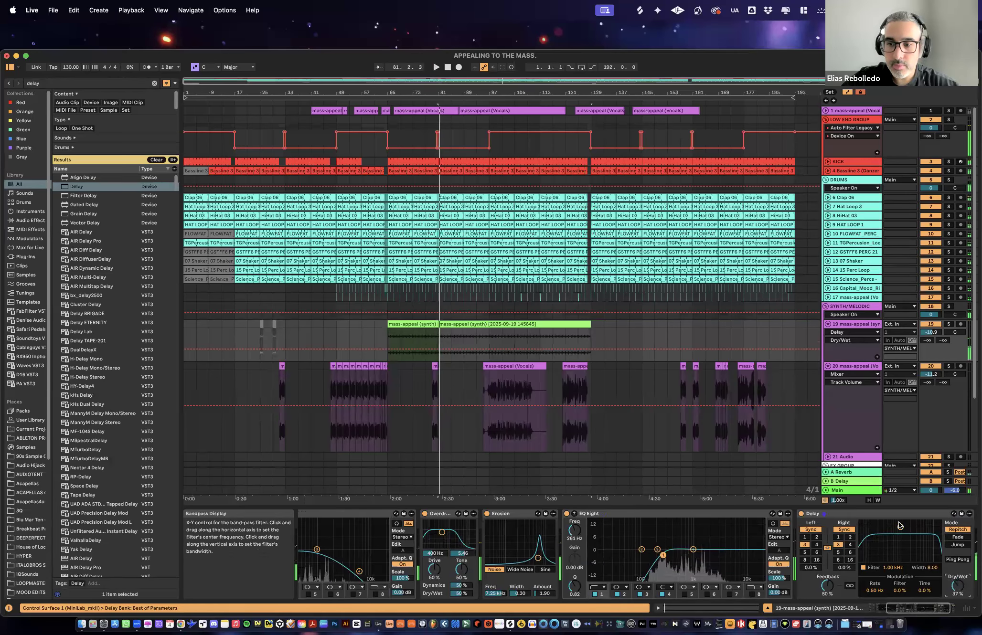
pyautogui.moveTo(896, 551); pyautogui.dragTo(897, 555)
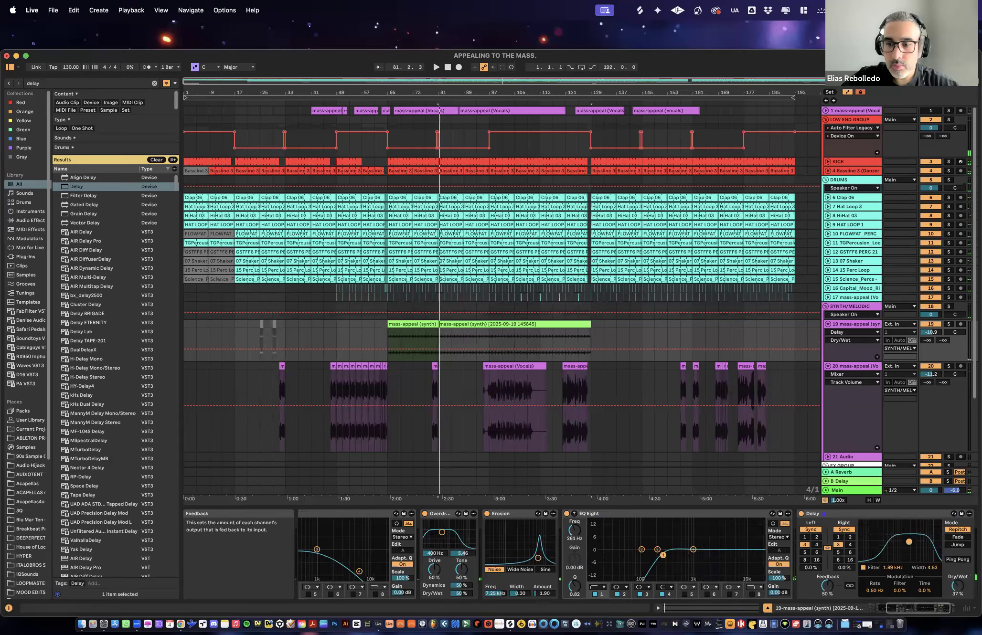
pyautogui.click(851, 537)
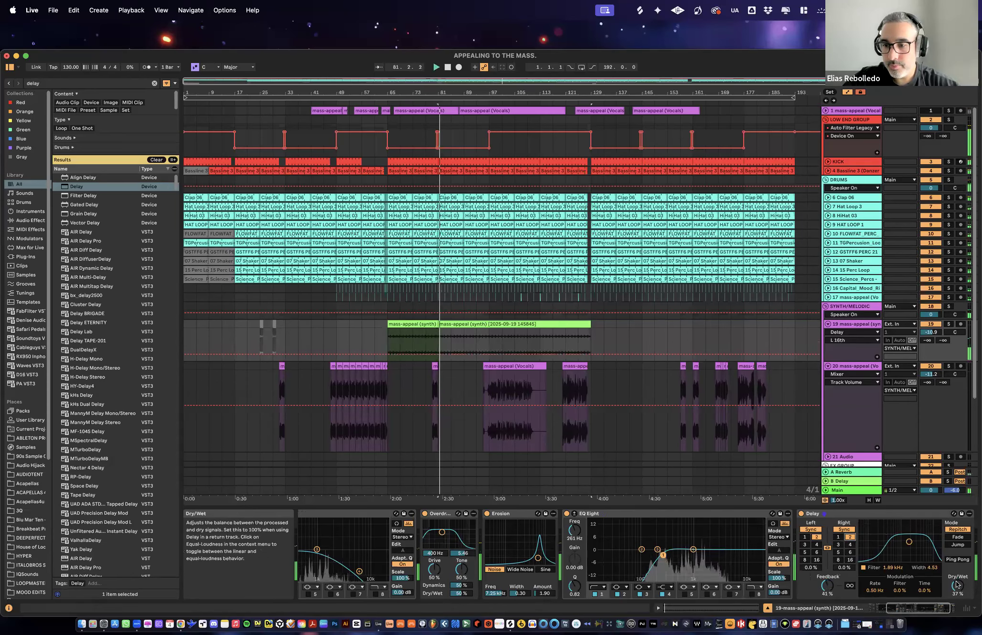
# - Audition track 19 in solo, enable the Delay's Ping Pong, set Dry/Wet to 15% and turn solo off again
pyautogui.click(949, 324)
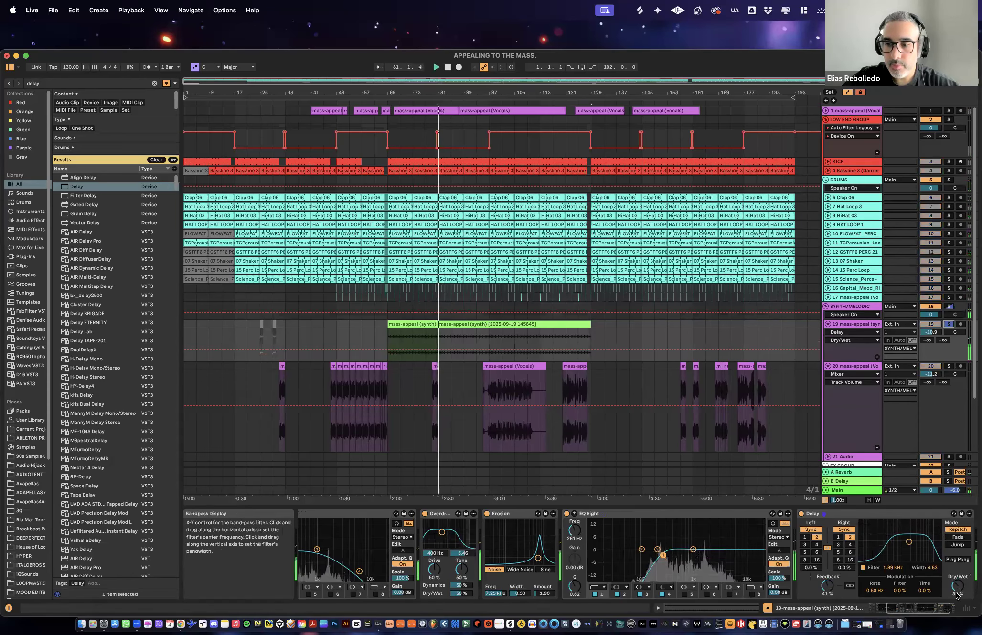
pyautogui.click(958, 560)
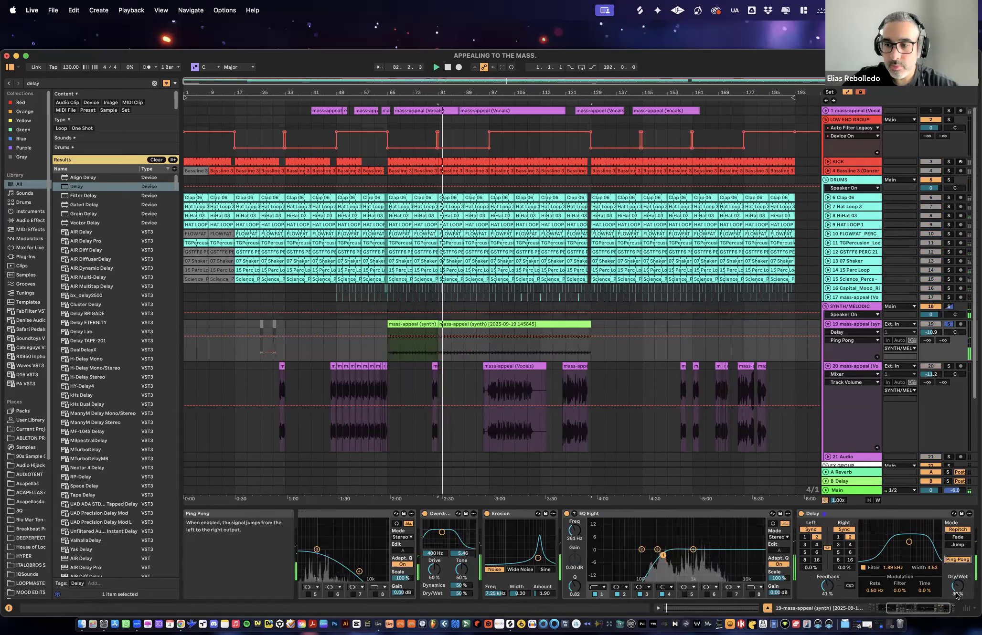
pyautogui.moveTo(958, 586); pyautogui.dragTo(958, 589)
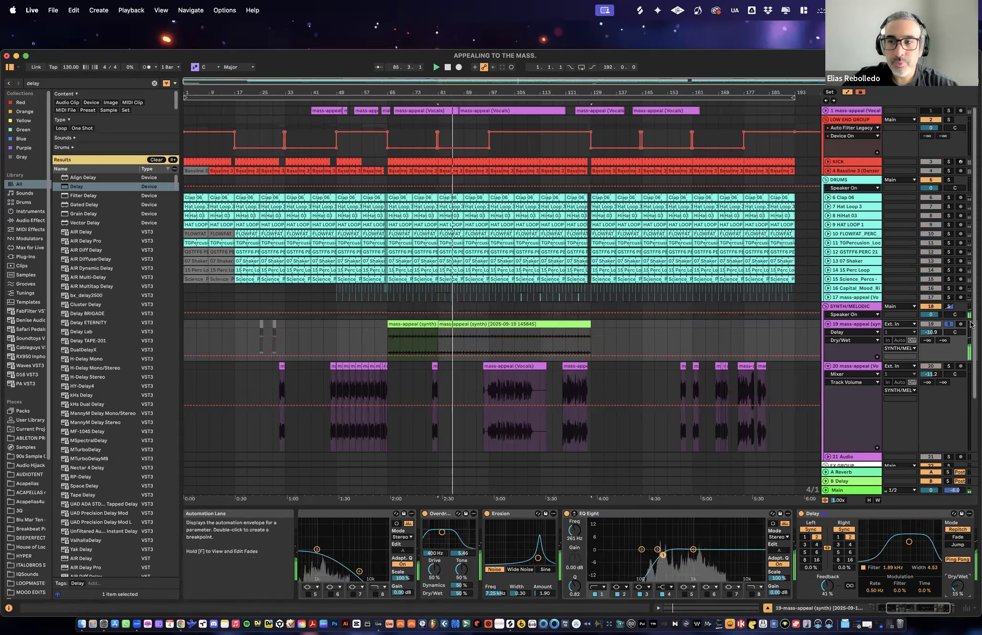
pyautogui.click(948, 324)
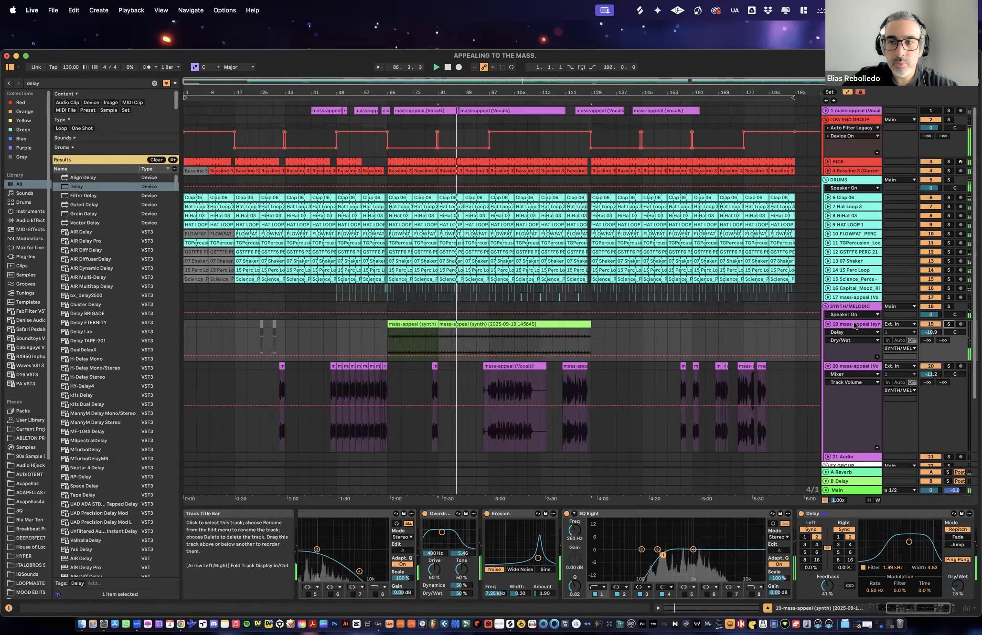
# - Fold vocal track 20 and leave synth track 19 unfolded
pyautogui.click(827, 366)
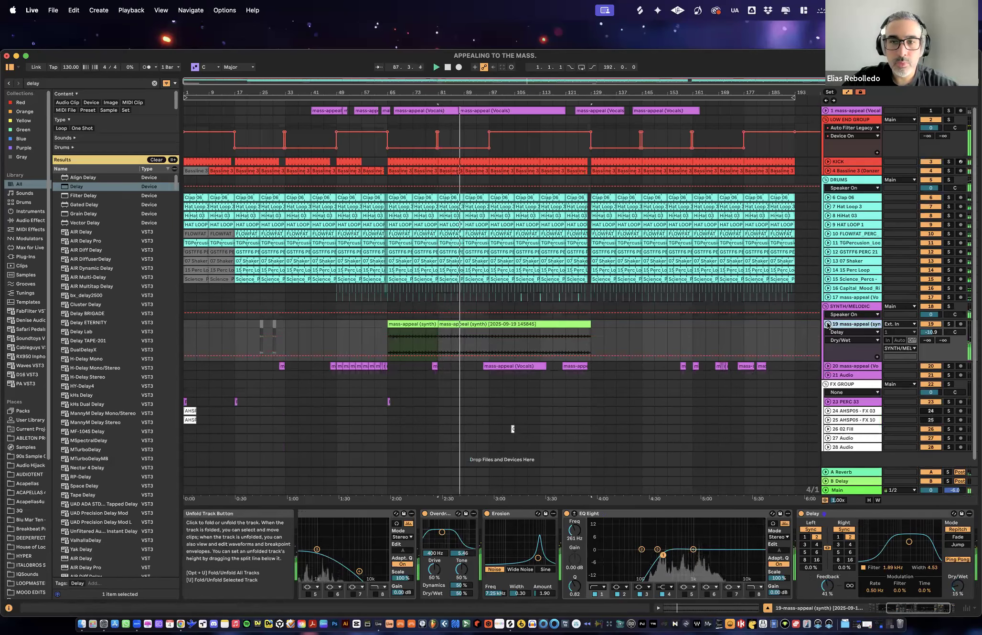
pyautogui.press('u')
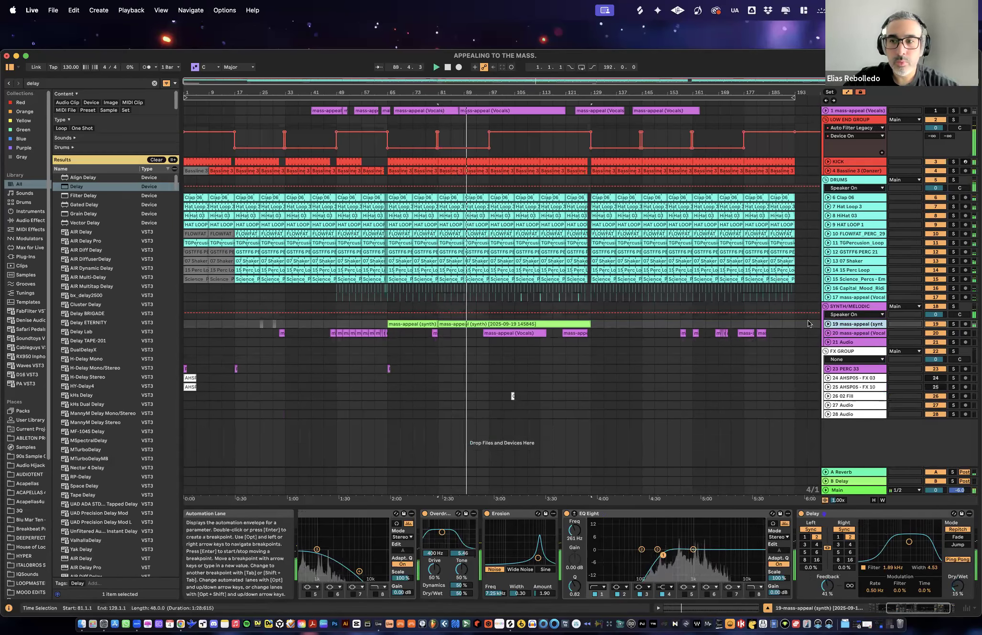
pyautogui.click(828, 324)
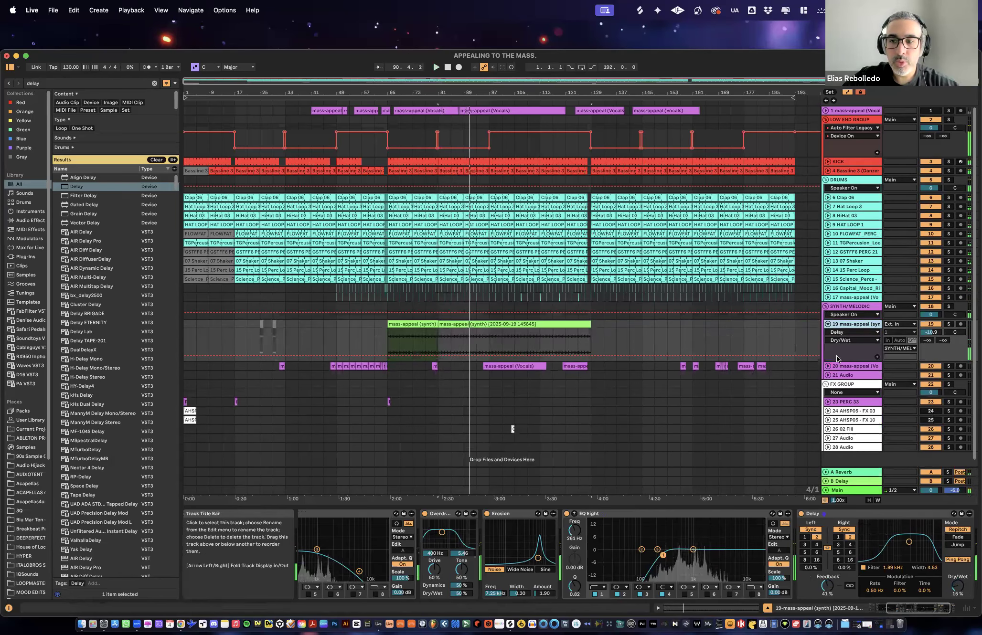
# - Search the browser for "filter", load Auto Filter on track 19 and lower its cutoff to 466 Hz
pyautogui.write('filter')
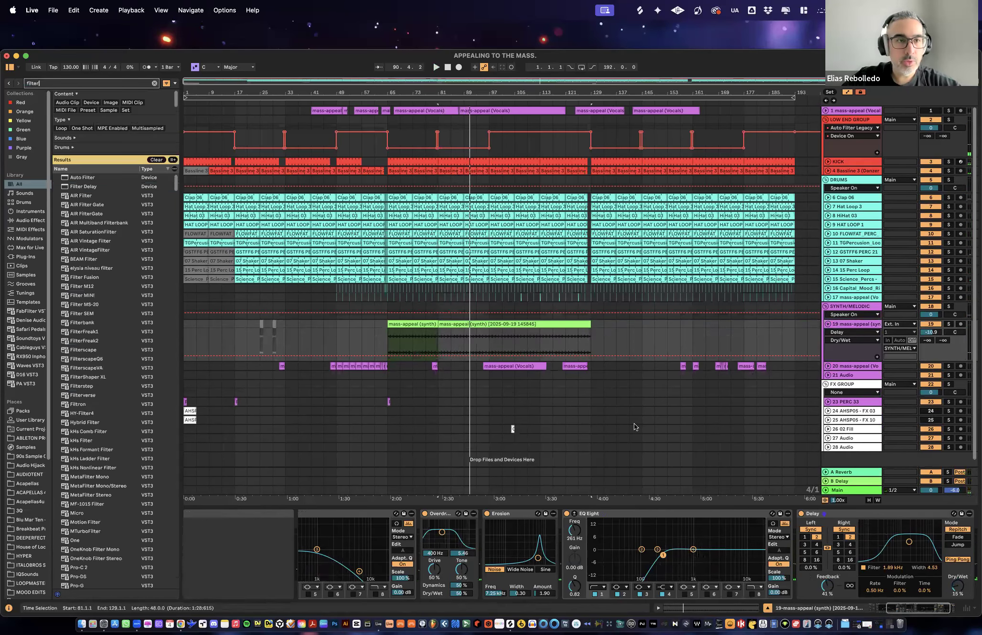
pyautogui.click(89, 178)
pyautogui.doubleClick(89, 178)
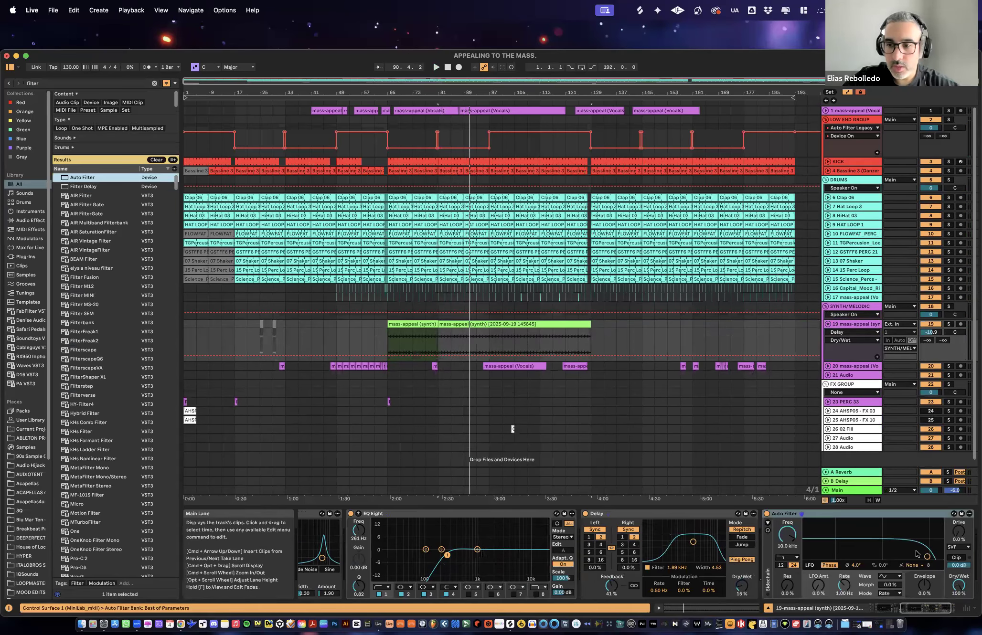
pyautogui.moveTo(927, 556)
pyautogui.mouseDown()
pyautogui.moveTo(888, 529)
pyautogui.moveTo(853, 534)
pyautogui.moveTo(889, 535)
pyautogui.moveTo(869, 537)
pyautogui.mouseUp()
# - Play track 19 in solo and move Auto Filter ahead of Delay in the device chain
pyautogui.press('space')
pyautogui.press('space')
pyautogui.click(948, 324)
pyautogui.moveTo(788, 514); pyautogui.dragTo(666, 553)
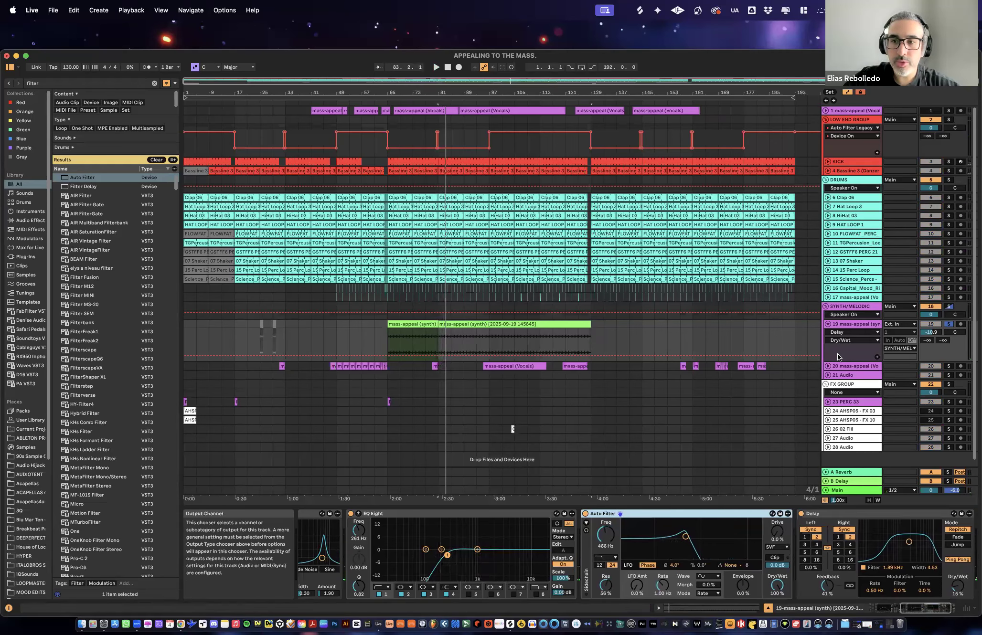
# - Play track 19 from bar 65 and set the Auto Filter's cutoff to 923 Hz and its resonance to 45%
pyautogui.click(410, 325)
pyautogui.press('space')
pyautogui.moveTo(685, 537); pyautogui.dragTo(699, 540)
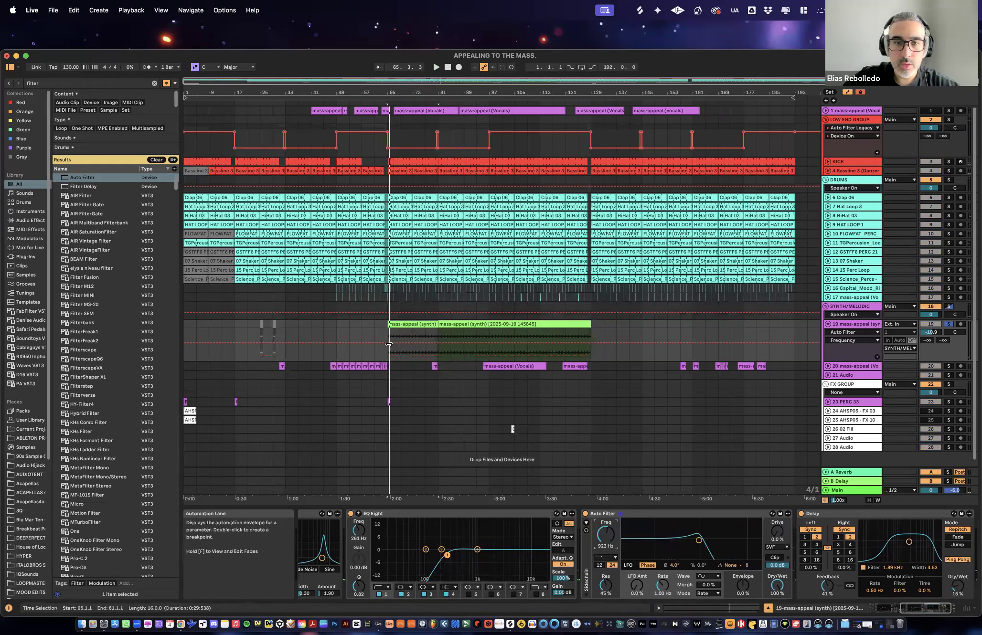
# - Automate the filter frequency rising from 923 Hz to 1.13 kHz over bars 65 to 81 and duplicate the ramp to bar 97
pyautogui.moveTo(438, 342)
pyautogui.mouseDown()
pyautogui.moveTo(438, 334)
pyautogui.moveTo(451, 338)
pyautogui.moveTo(439, 336)
pyautogui.mouseUp()
pyautogui.press('super+d')
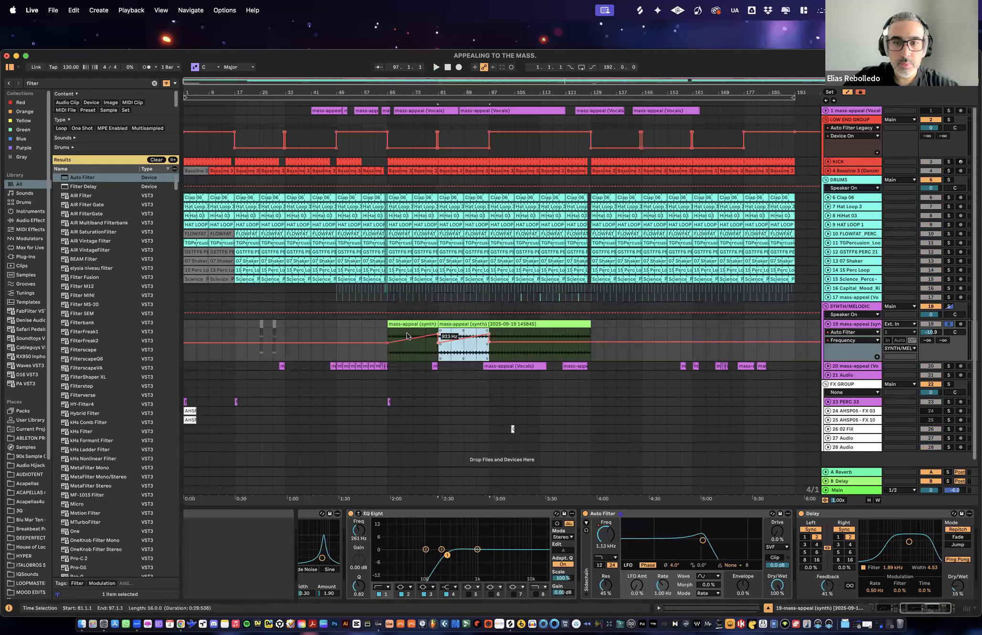
pyautogui.press('space')
# - Play track 19 from bar 65 and raise the Auto Filter's envelope amount to 46%
pyautogui.click(388, 336)
pyautogui.press('space')
pyautogui.press('space')
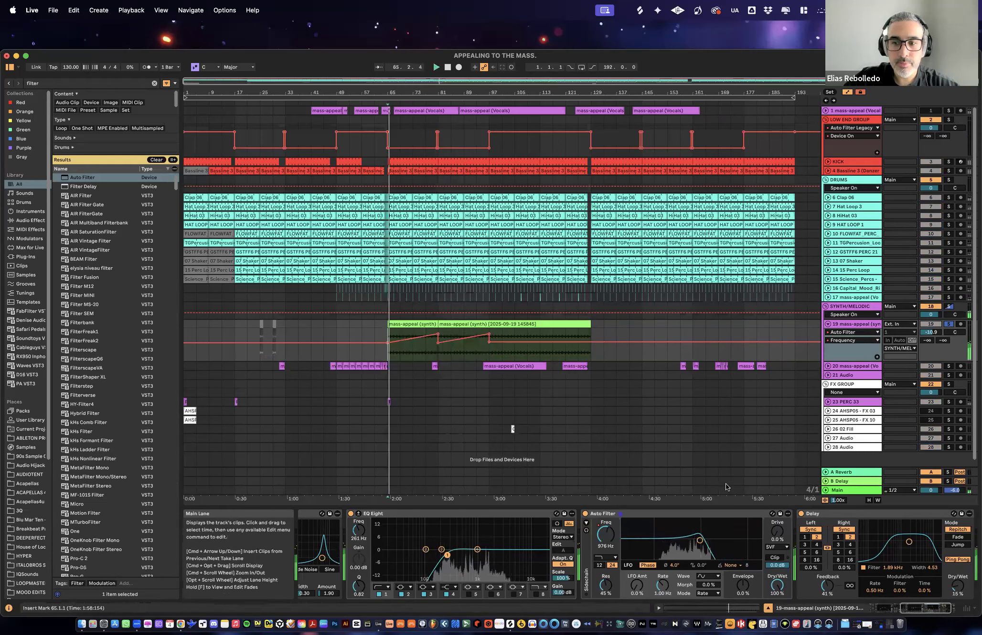
pyautogui.moveTo(742, 590); pyautogui.dragTo(741, 571)
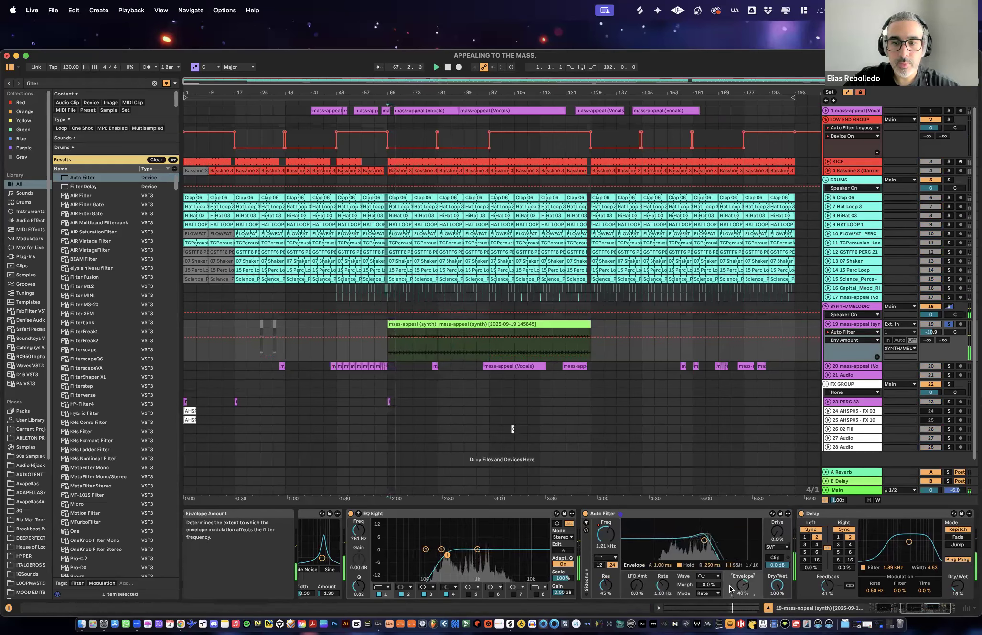
# - Show track 19's Auto Filter Frequency automation, turn solo off and lower the frequency line after bar 97
pyautogui.click(843, 340)
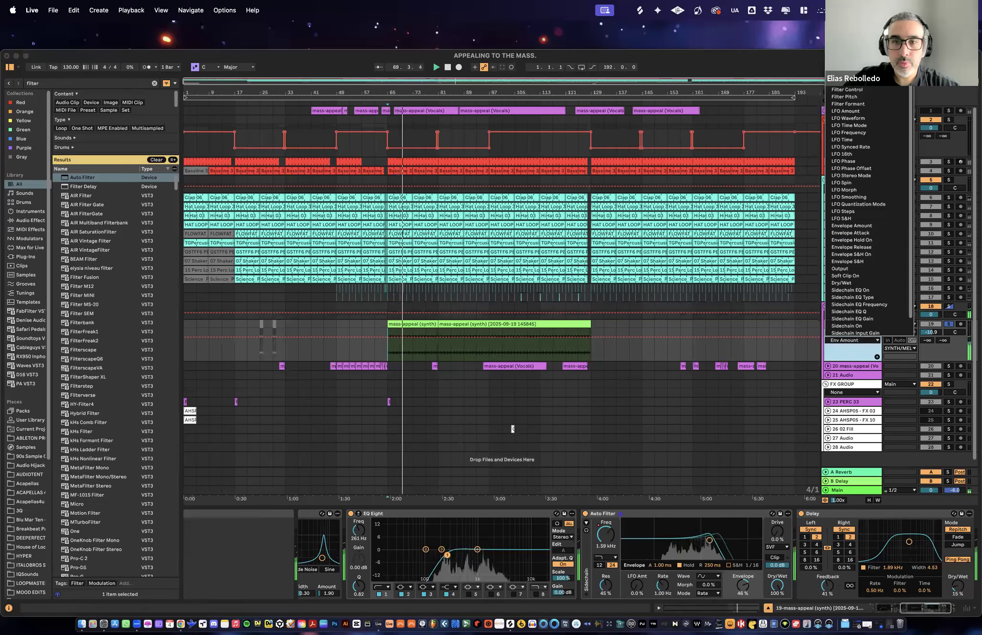
pyautogui.click(843, 53)
pyautogui.click(948, 324)
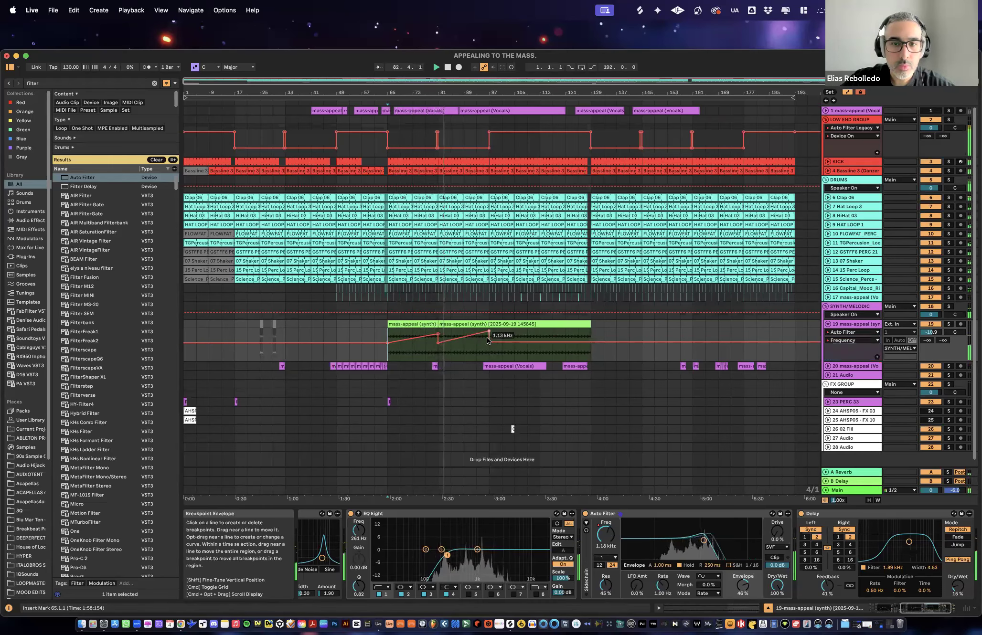
pyautogui.moveTo(489, 342); pyautogui.dragTo(489, 346)
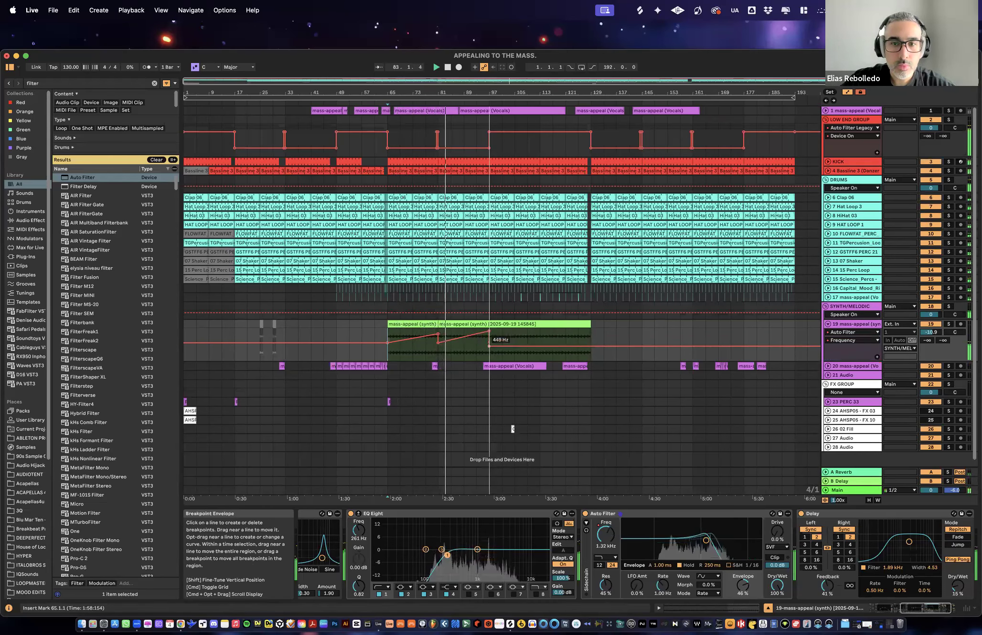
# - Deactivate the drum clips on tracks 6 to 15 between bars 97 and 128
pyautogui.click(476, 344)
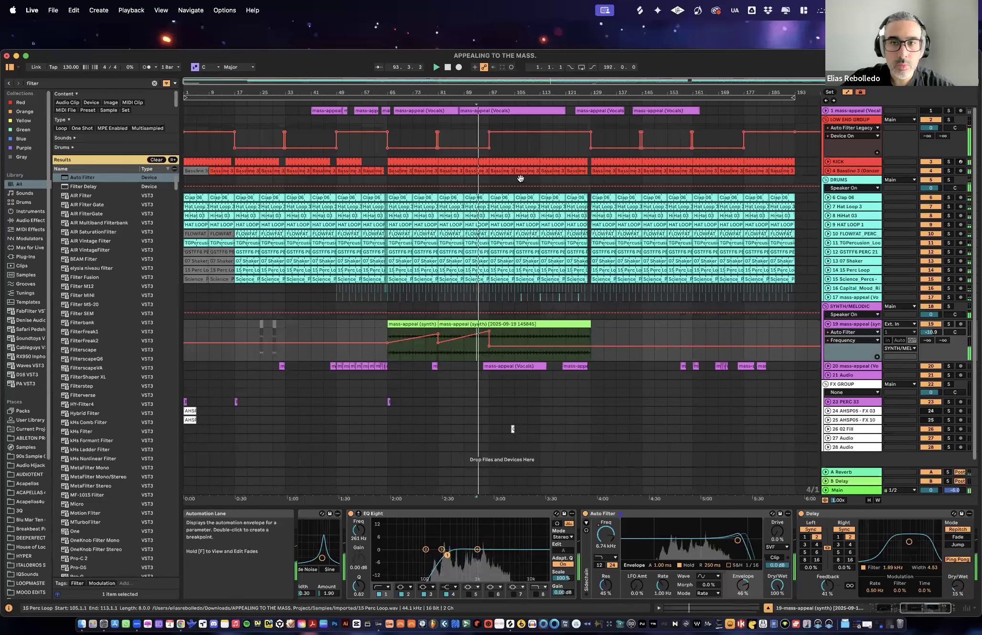
pyautogui.click(580, 198)
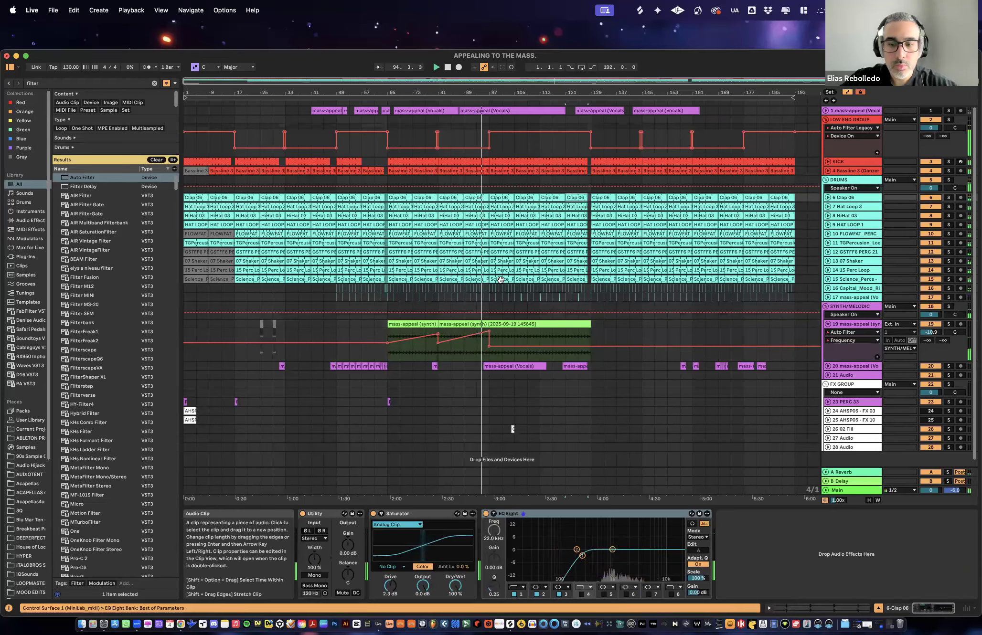
pyautogui.keyDown('shift'); pyautogui.click(498, 281); pyautogui.keyUp('shift')
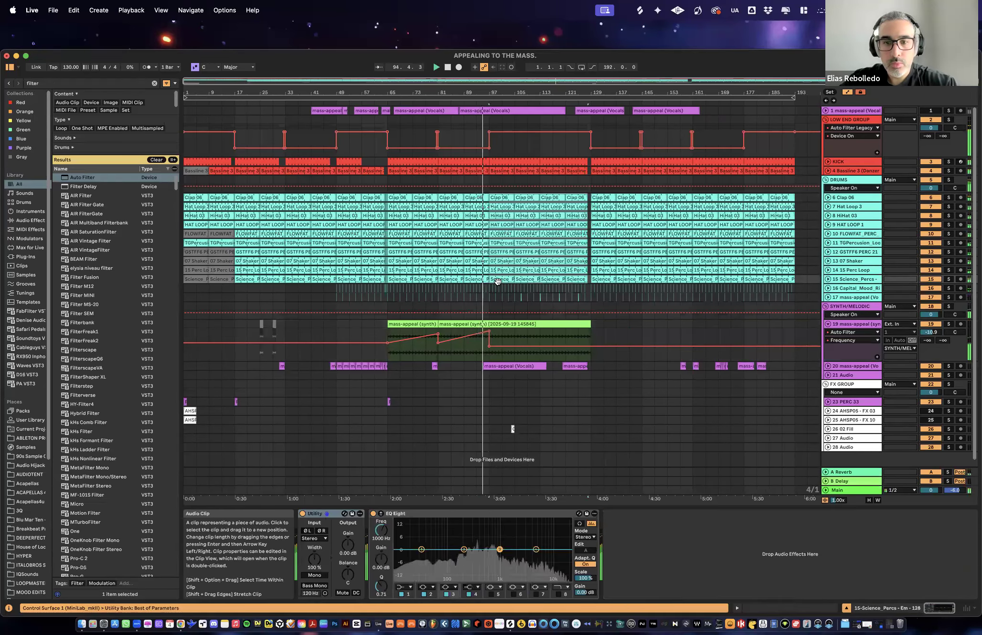
# - Raise track 19's filter frequency automation into a ramp climbing from bar 97 to about bar 125
pyautogui.click(579, 345)
pyautogui.moveTo(579, 346); pyautogui.dragTo(579, 329)
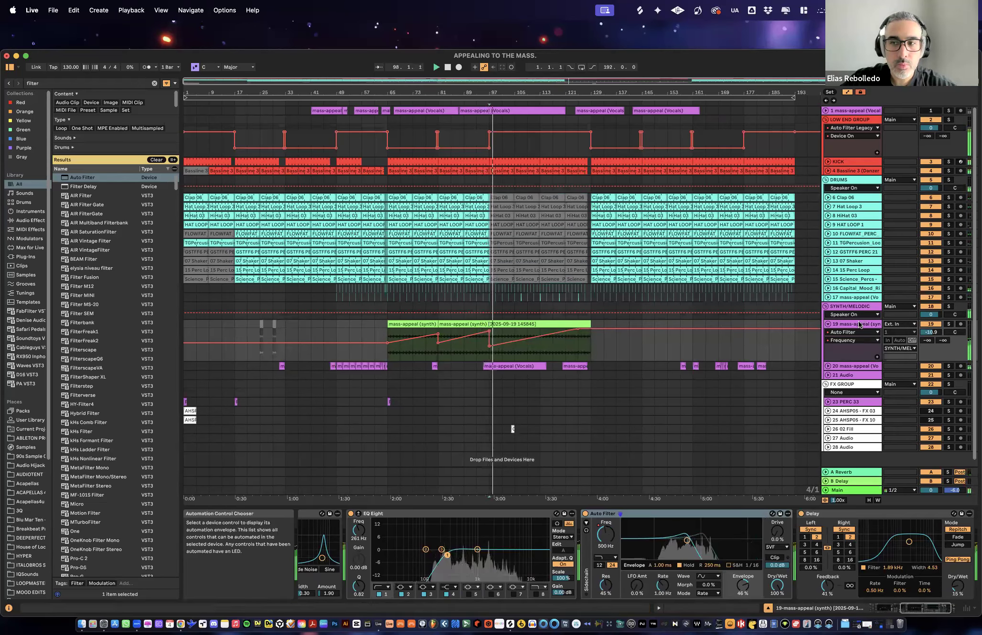
# - Delete the kick from bar 113 to bar 128 and expand the vocal track 20
pyautogui.moveTo(585, 93); pyautogui.dragTo(569, 111)
pyautogui.click(515, 165)
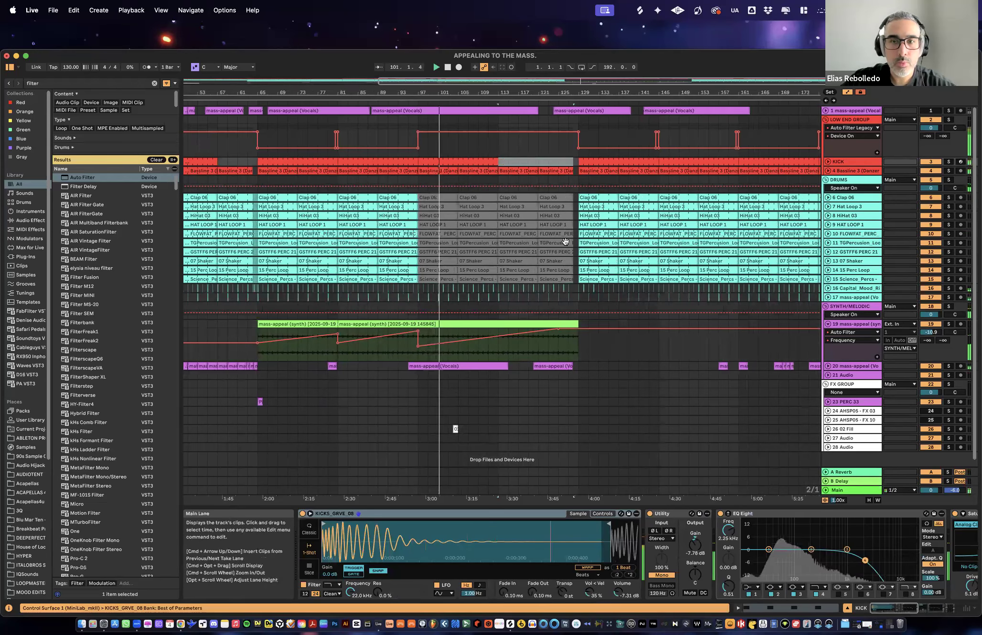
pyautogui.scroll(-1, 693, 306)
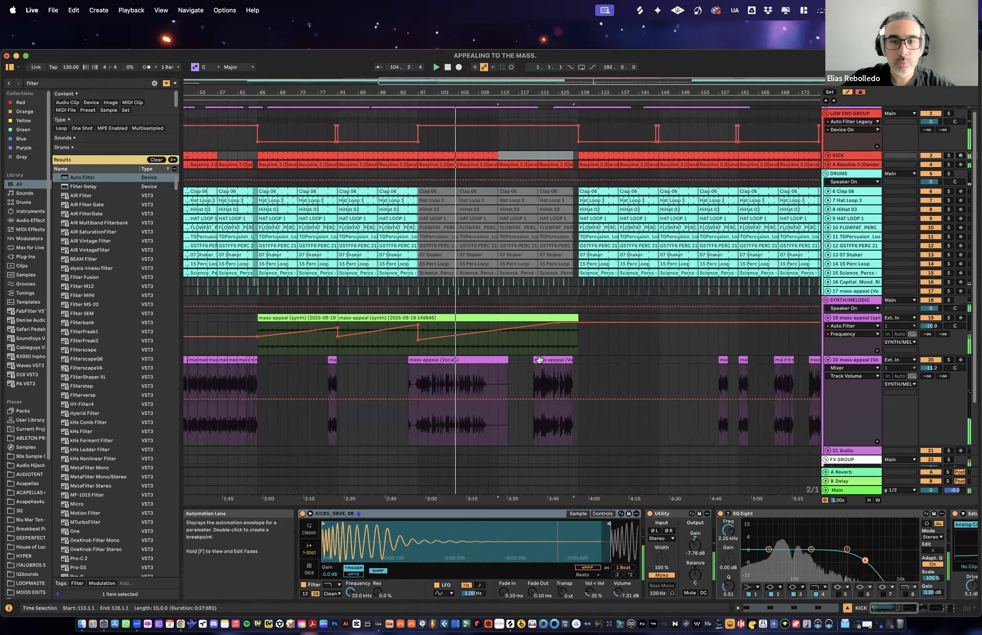
pyautogui.scroll(-4, 607, 370)
pyautogui.scroll(5, 604, 369)
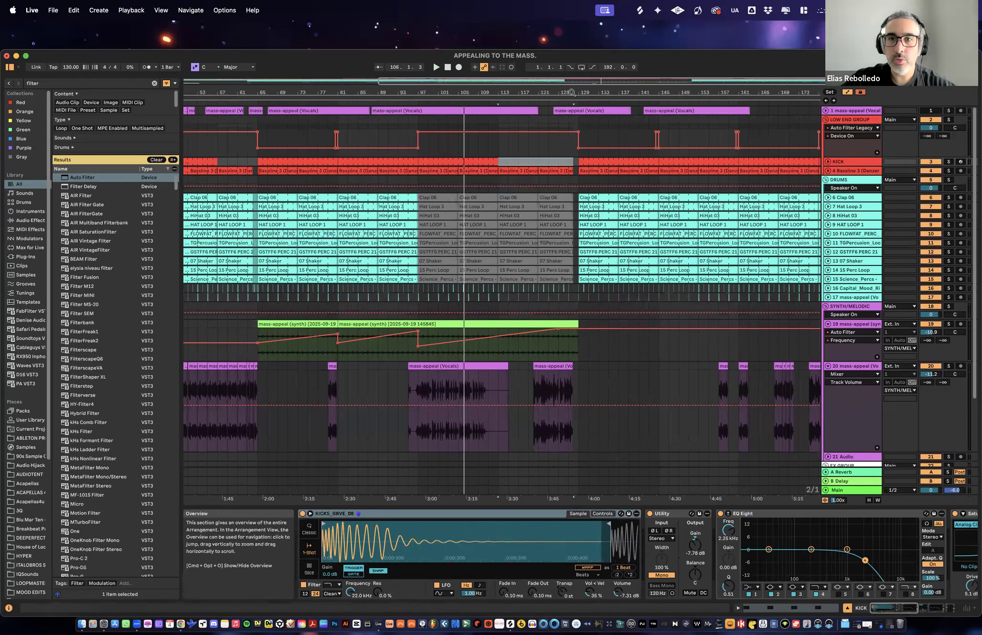
pyautogui.moveTo(575, 93); pyautogui.dragTo(590, 89)
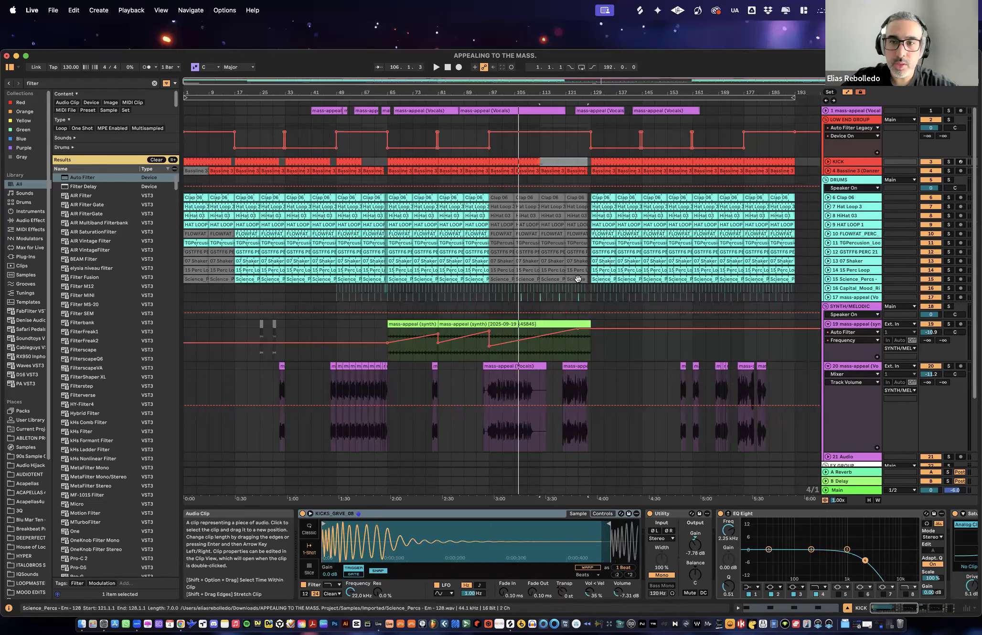
# - Delete the 07 Shaker clips from bar 17 to bar 64
pyautogui.click(606, 195)
pyautogui.moveTo(239, 92); pyautogui.dragTo(284, 329)
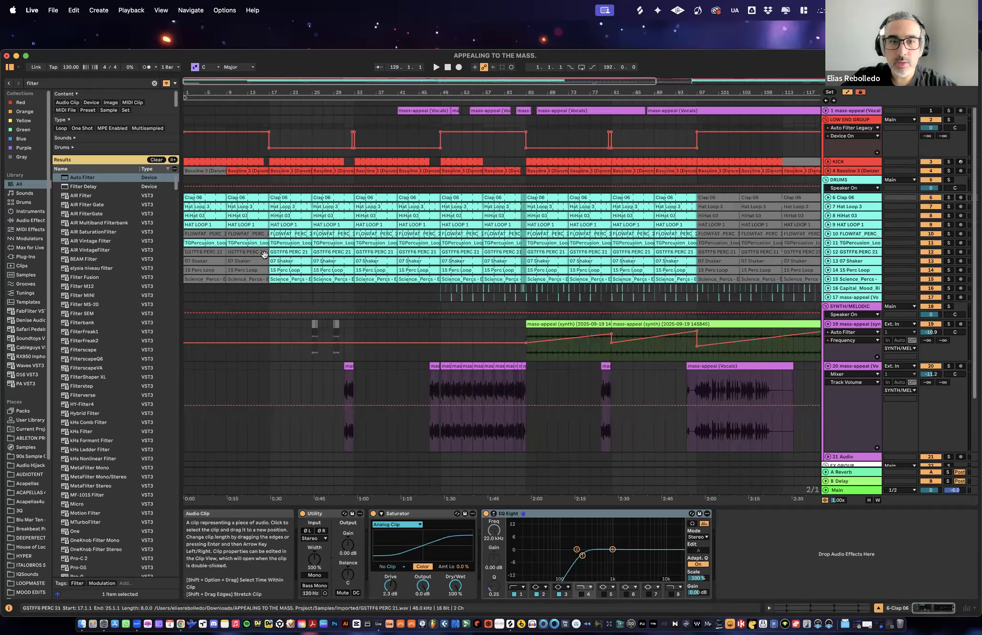
pyautogui.click(292, 262)
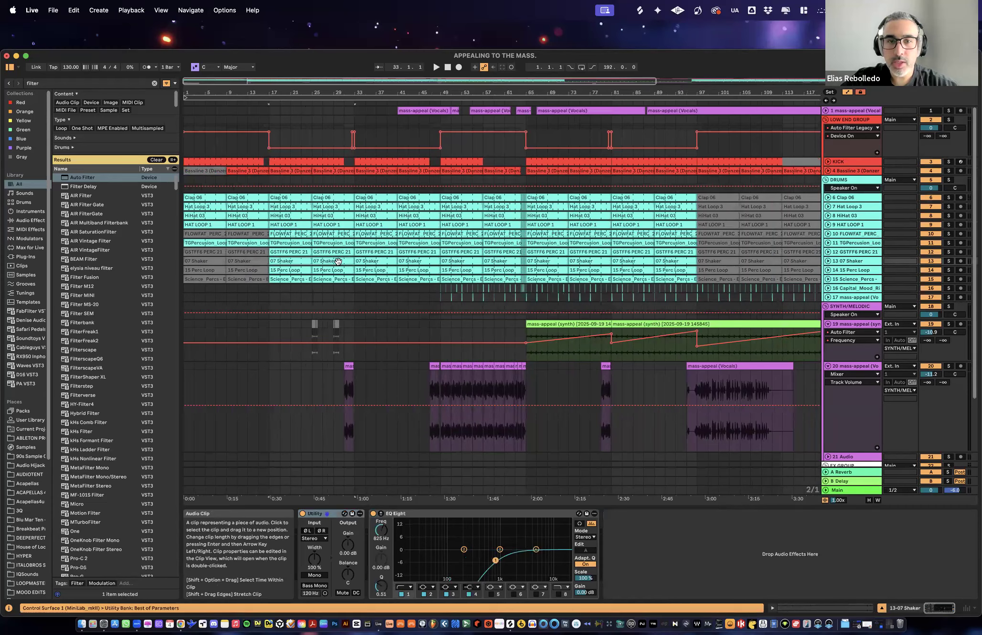
pyautogui.press('Delete')
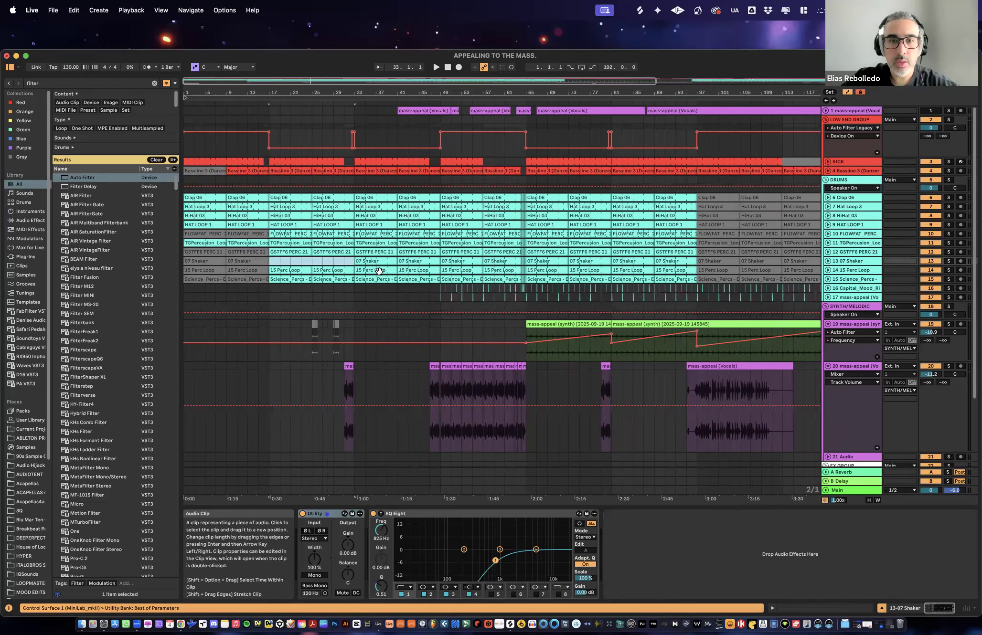
pyautogui.click(382, 261)
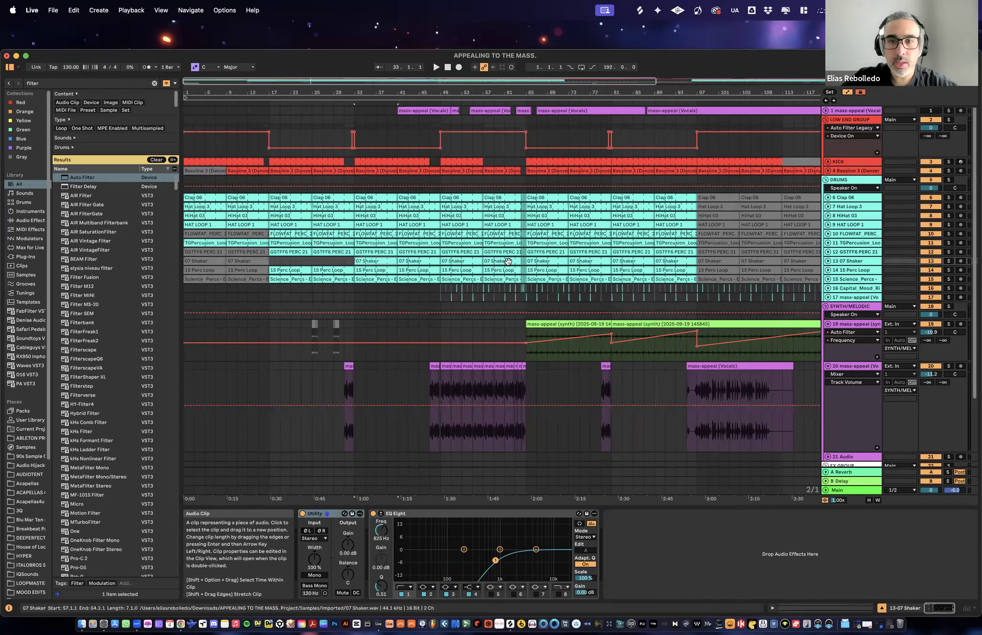
pyautogui.keyDown('shift'); pyautogui.click(522, 263); pyautogui.keyUp('shift')
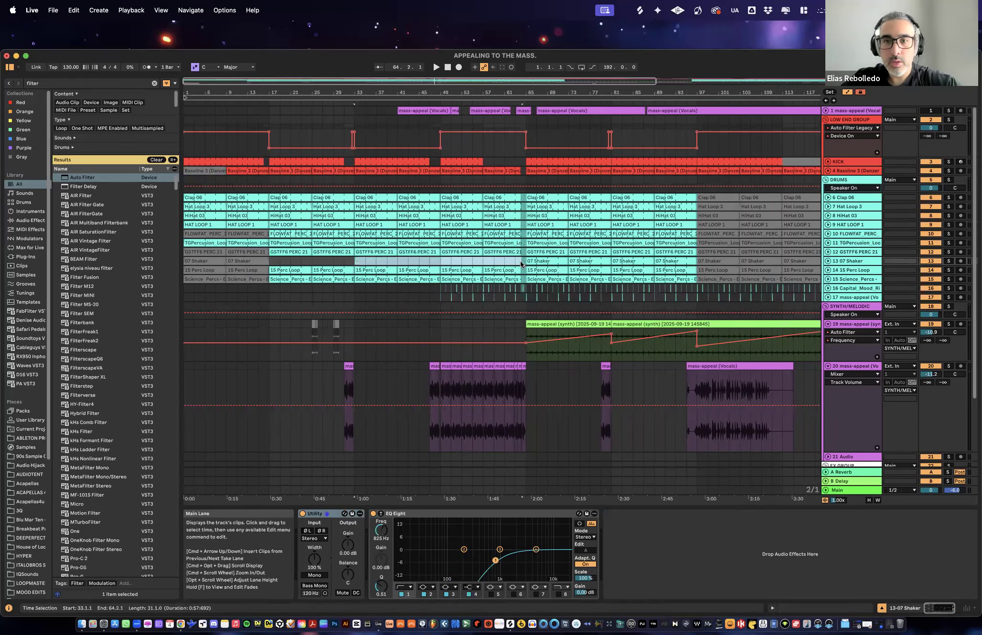
pyautogui.click(521, 262)
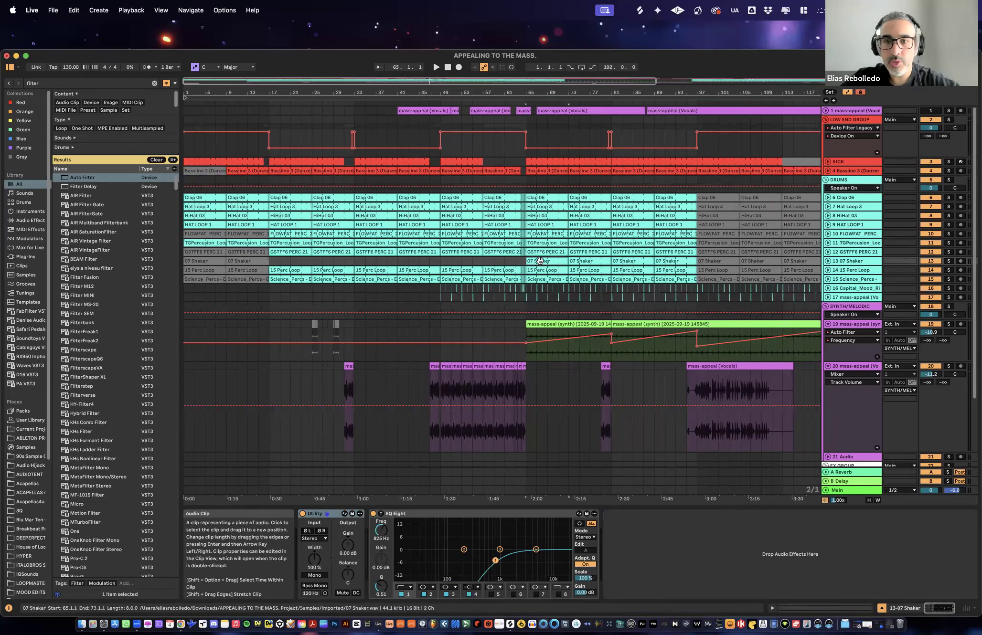
# - Deactivate the FLOWFAT_PERC clips on track 10 from bar 17 to bar 33
pyautogui.moveTo(541, 91); pyautogui.dragTo(541, 62)
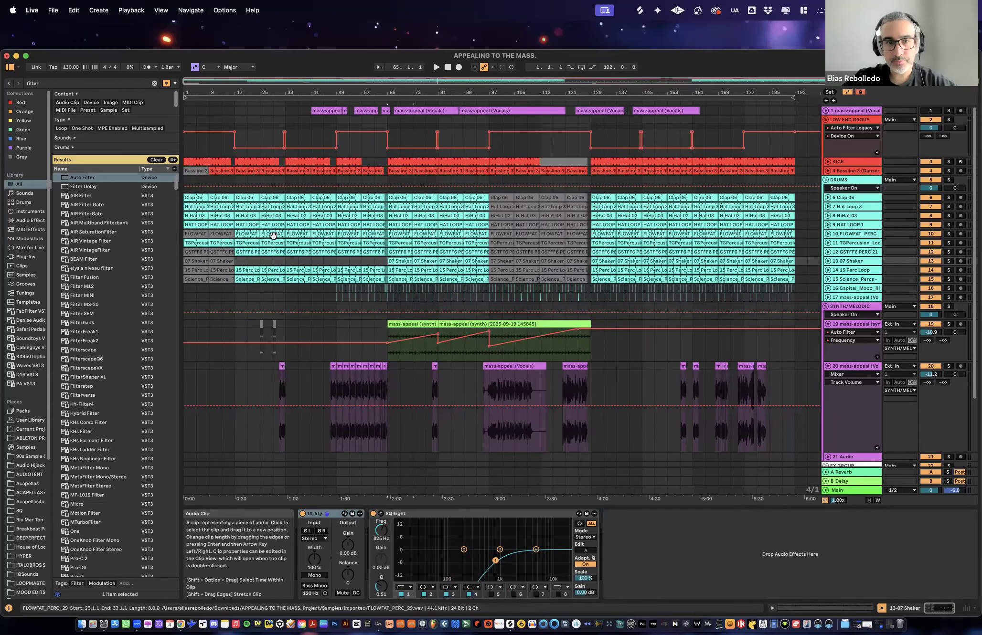
pyautogui.click(247, 234)
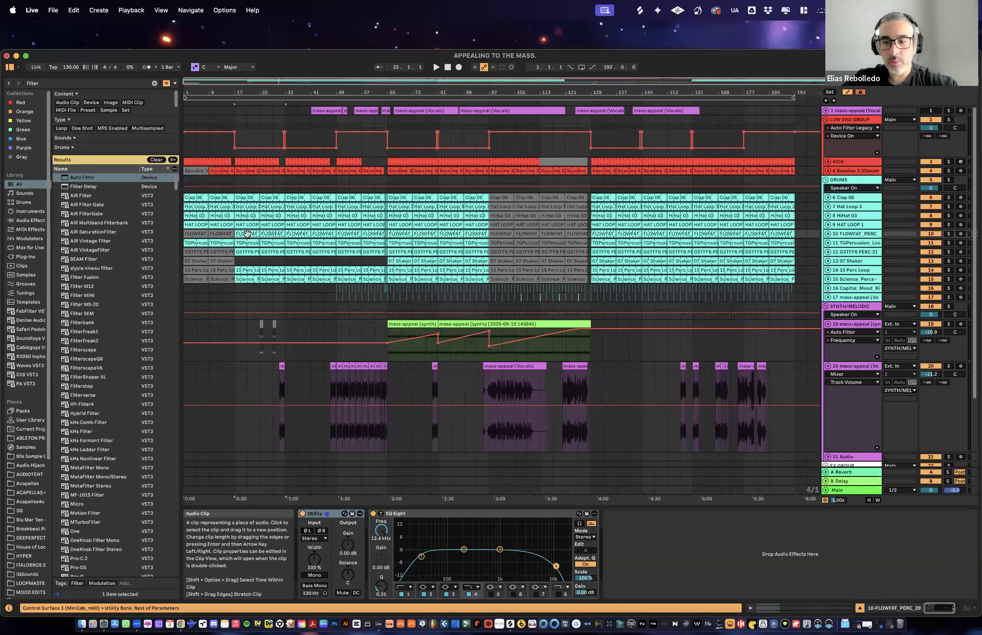
pyautogui.press('0')
pyautogui.click(279, 105)
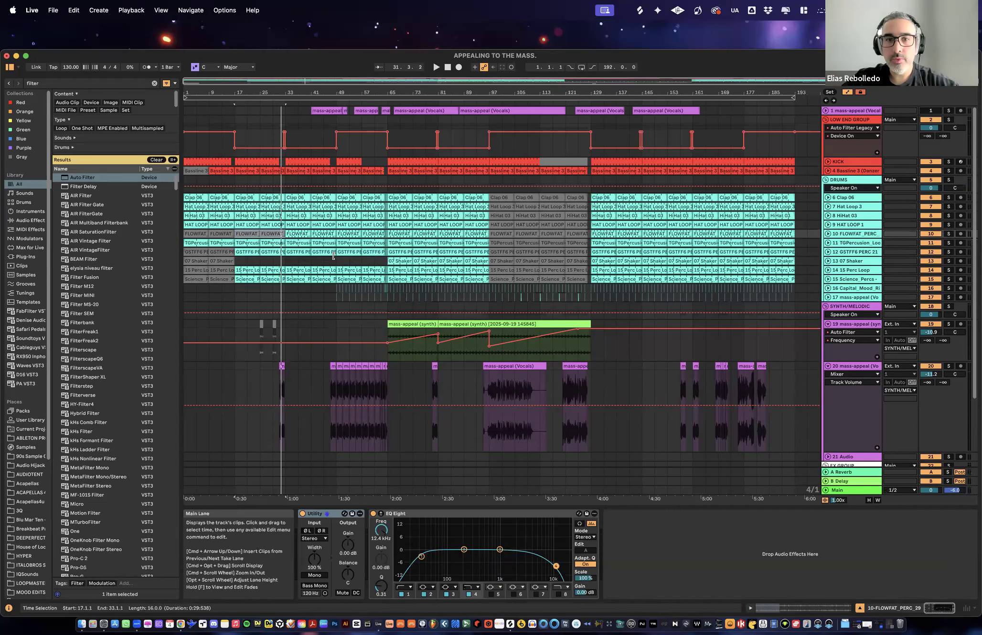
# - Play the arrangement from bar 25 to hear the thinned-out percussion
pyautogui.click(343, 243)
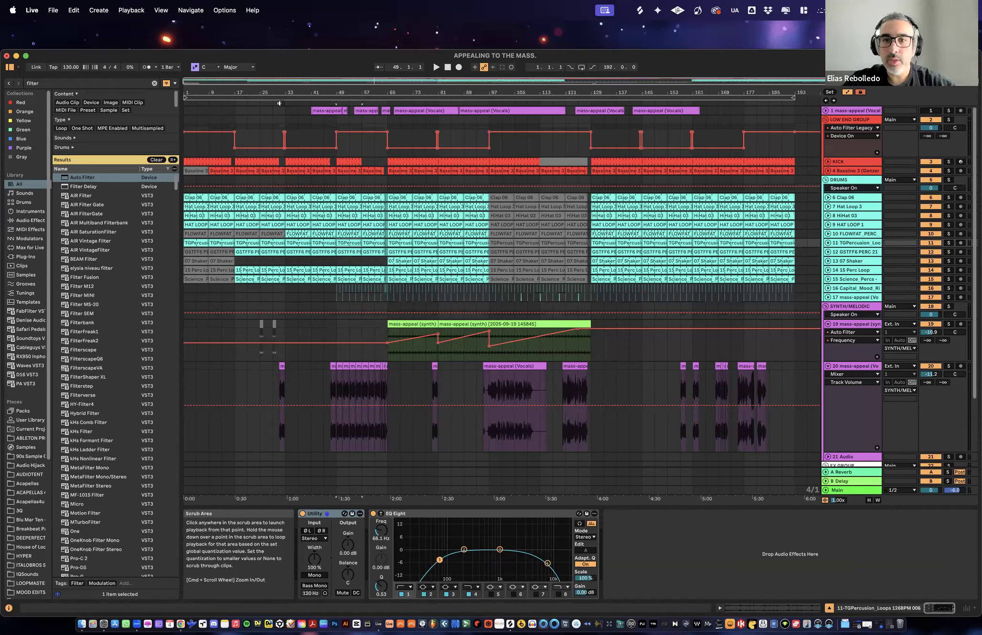
pyautogui.click(269, 233)
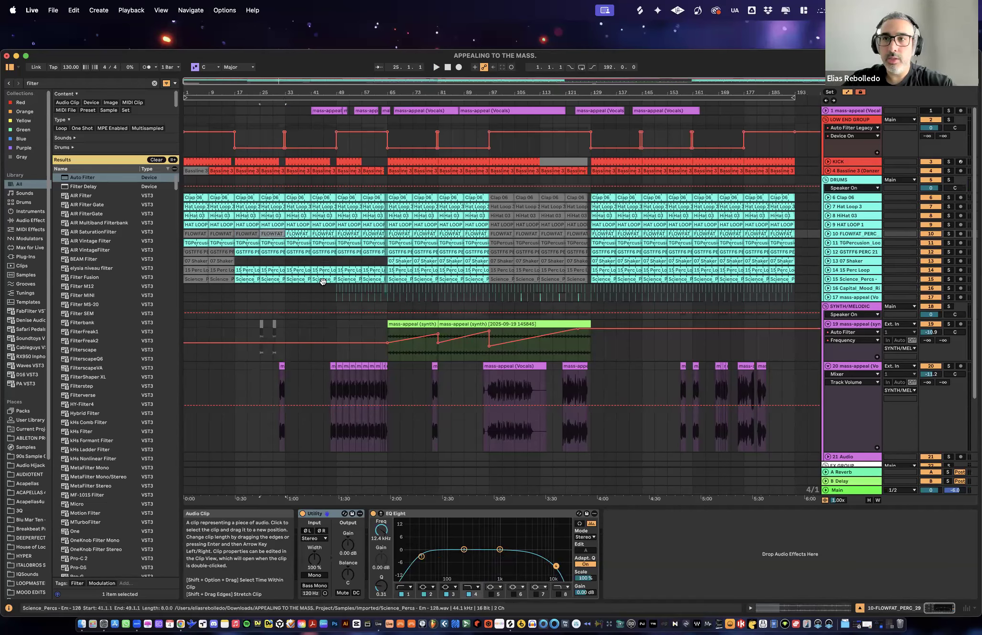
pyautogui.press('space')
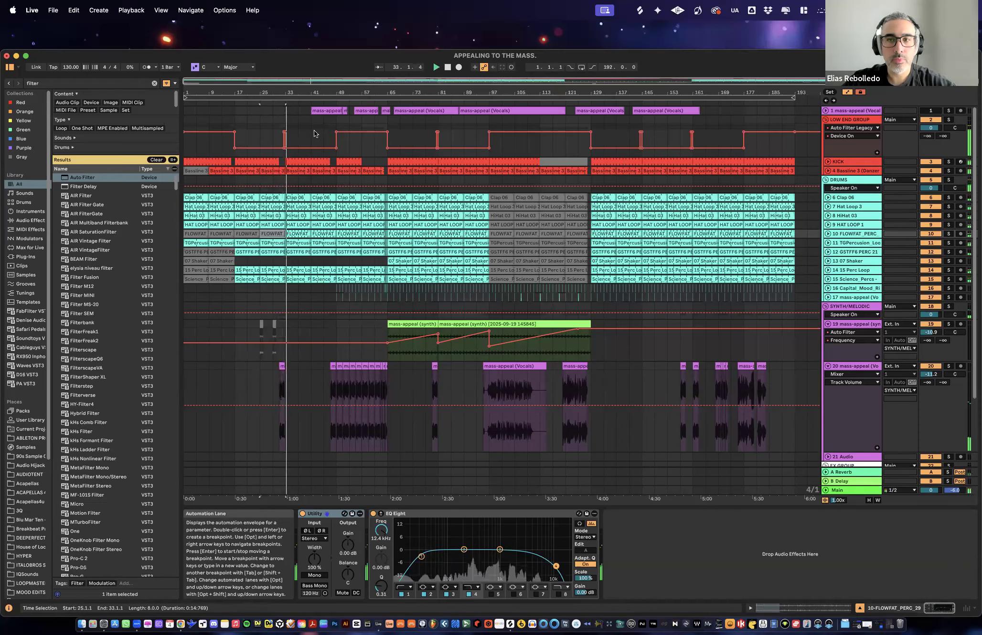
# - Delete the Spectrum device from the Main track, check the track levels in the mixer and return to the arrangement
pyautogui.click(857, 485)
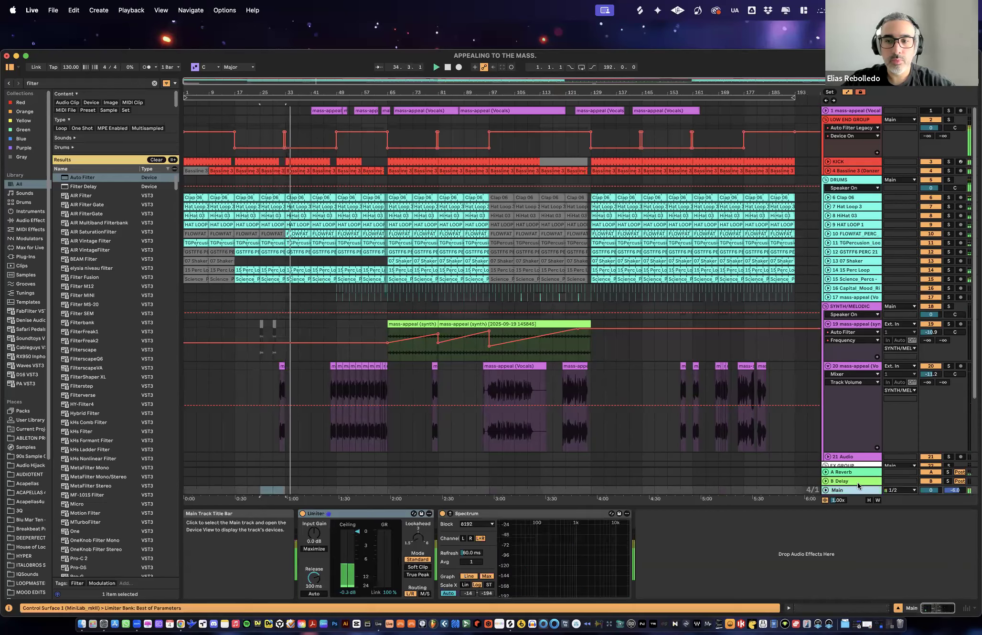
pyautogui.click(488, 513)
pyautogui.press('Delete')
pyautogui.press('Tab')
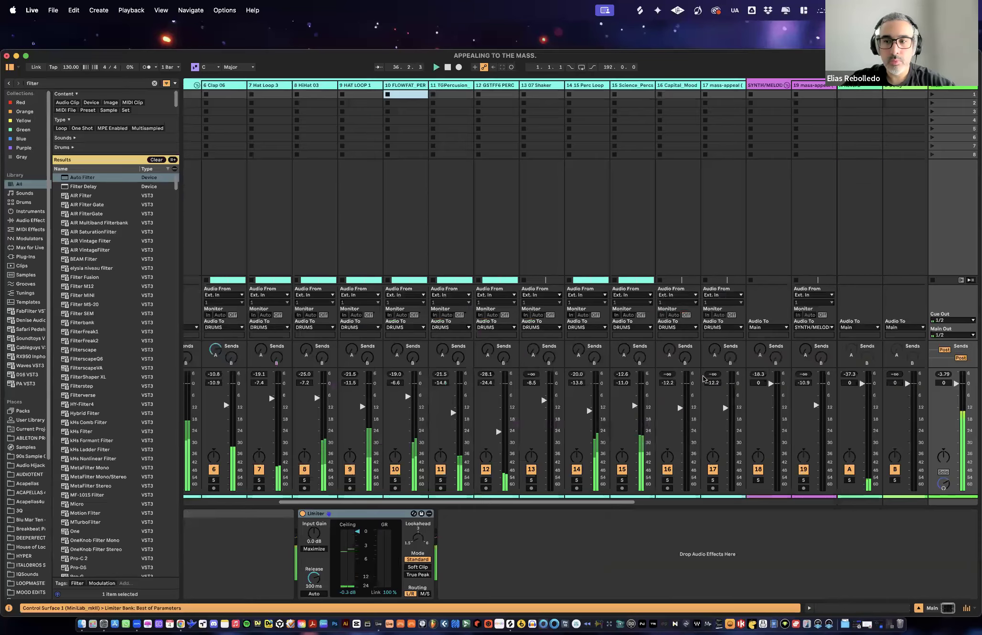
pyautogui.press('Tab')
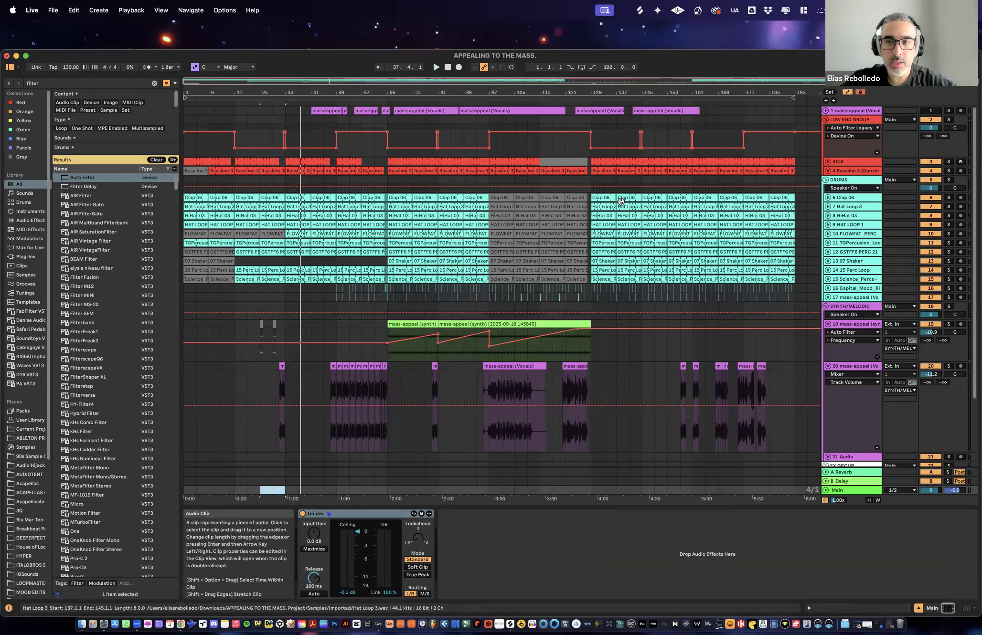
# - Delete the 07 Shaker, Science_Percs and FLOWFAT_PERC clips from bar 177 to bar 193
pyautogui.click(776, 262)
pyautogui.press('Delete')
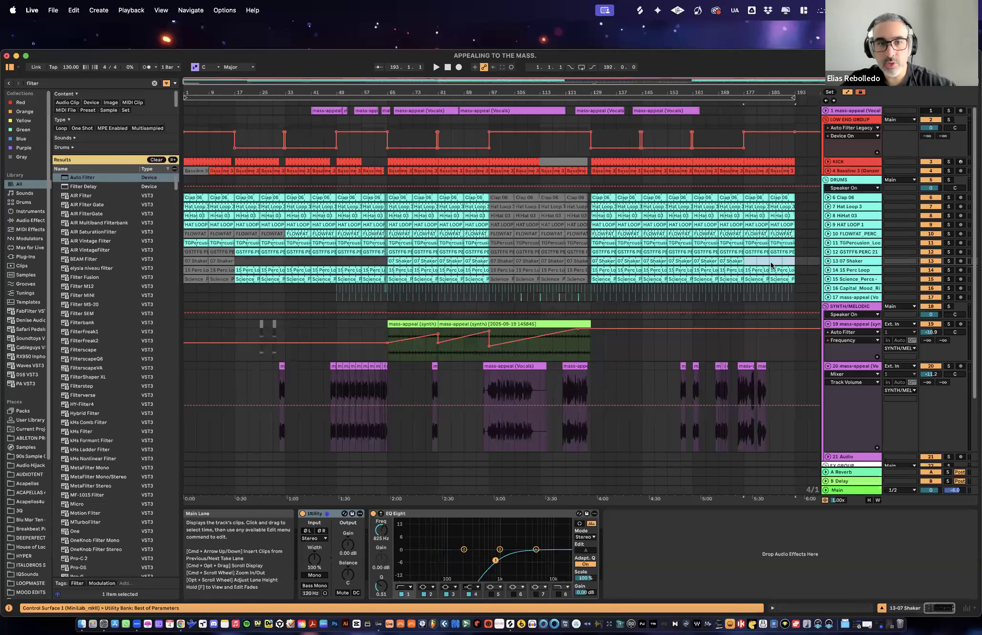
pyautogui.click(782, 280)
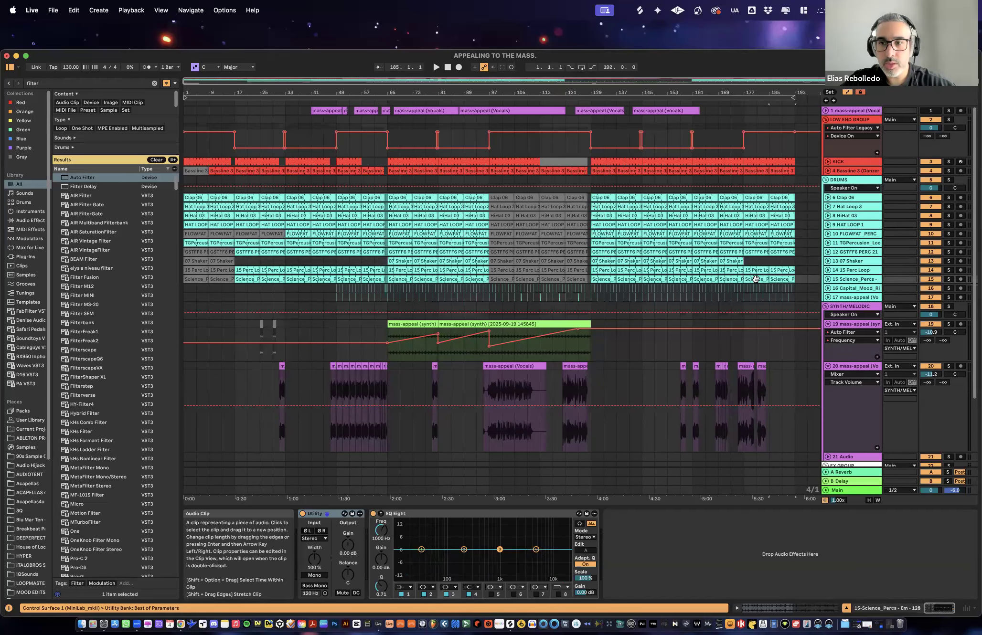
pyautogui.press('Delete')
pyautogui.click(783, 232)
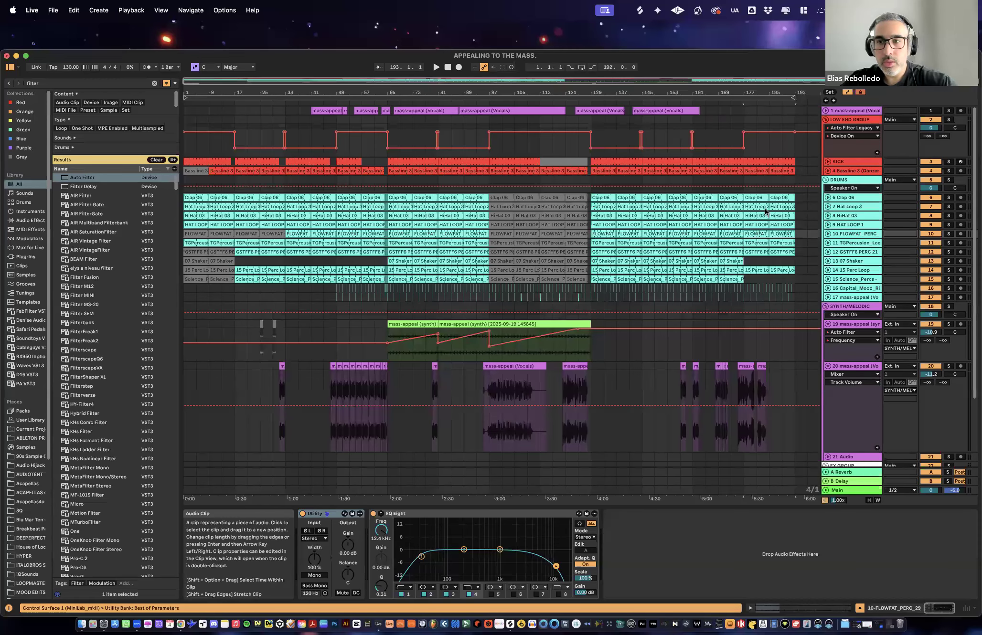
pyautogui.press('Delete')
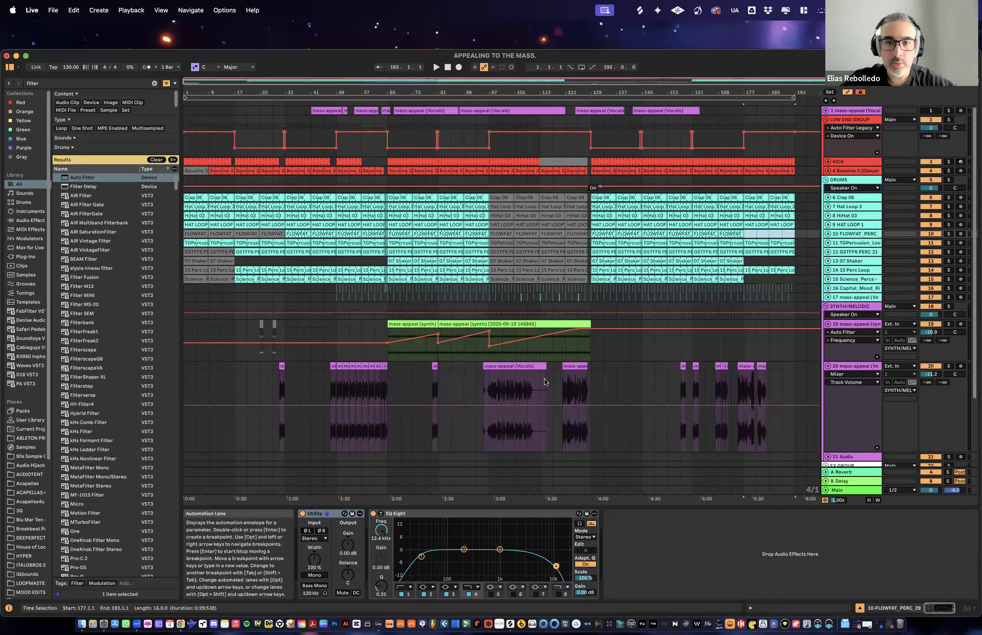
# - Play the arrangement from bar 113 and solo the synth on track 19
pyautogui.scroll(-5, 631, 371)
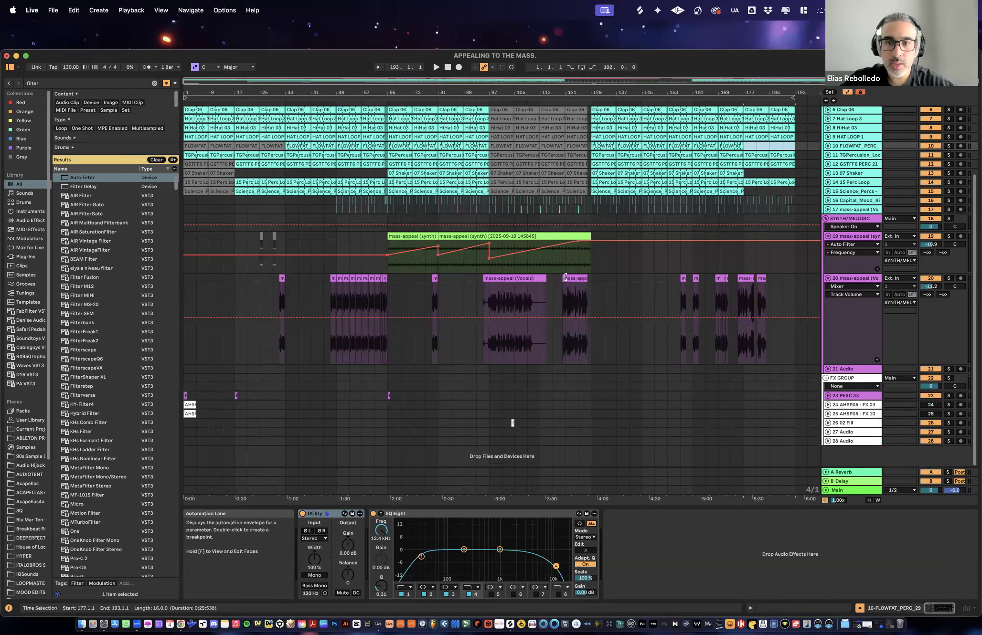
pyautogui.scroll(5, 564, 286)
pyautogui.click(508, 348)
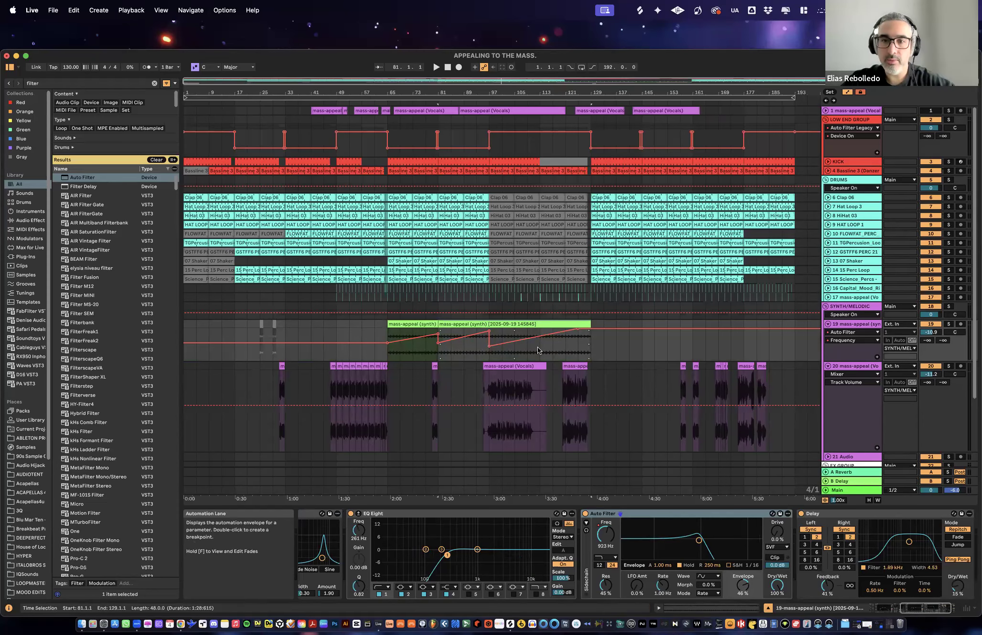
pyautogui.click(538, 352)
pyautogui.press('space')
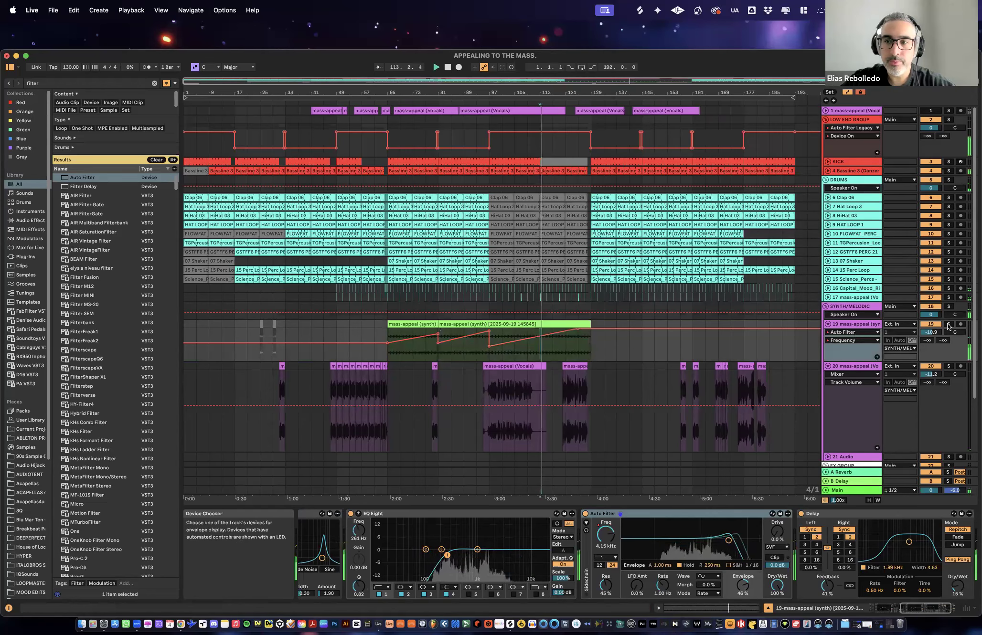
pyautogui.click(948, 325)
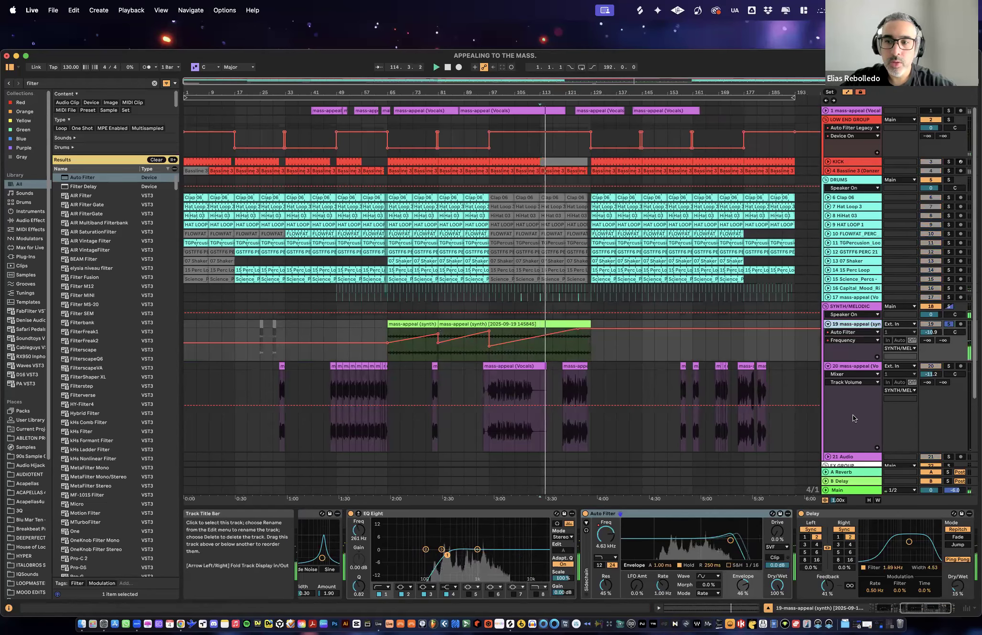
pyautogui.hscroll(5, 871, 525)
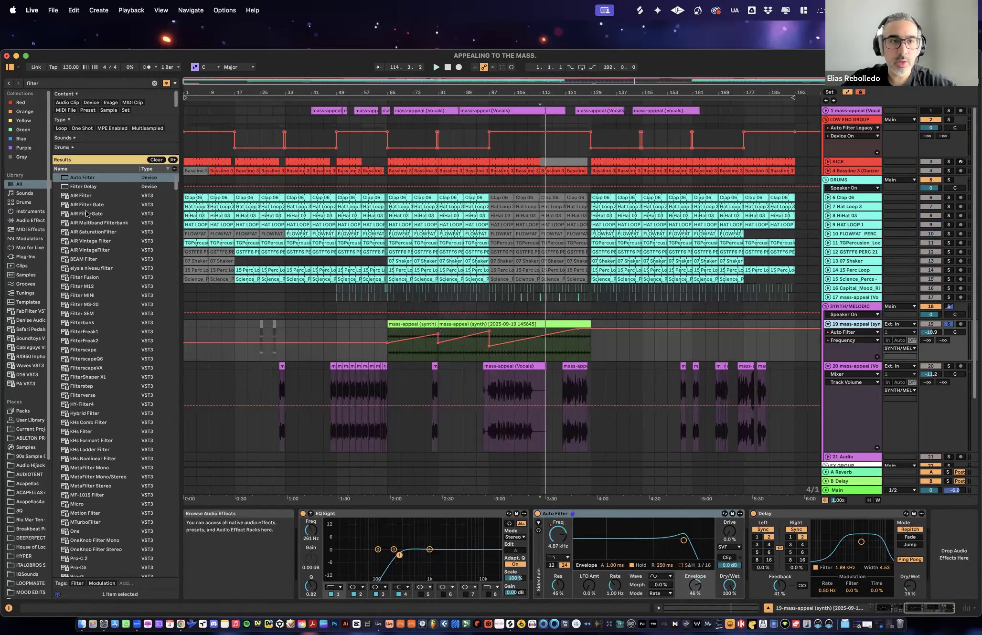
# - Browse the audio effects and filter the devices by Performance & DJ
pyautogui.click(29, 220)
pyautogui.click(156, 158)
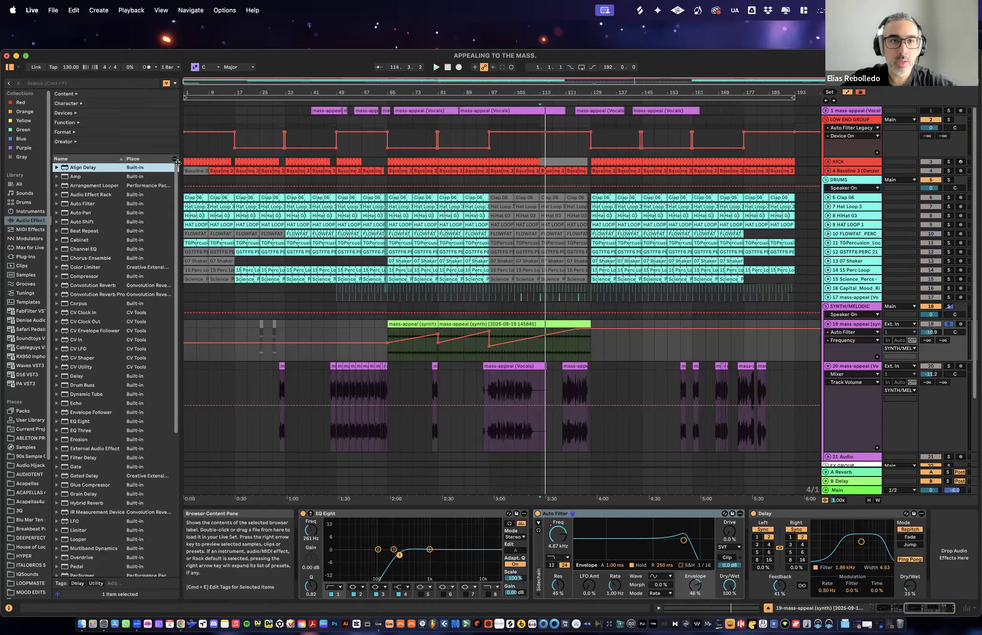
pyautogui.click(75, 114)
pyautogui.moveTo(222, 154); pyautogui.dragTo(218, 207)
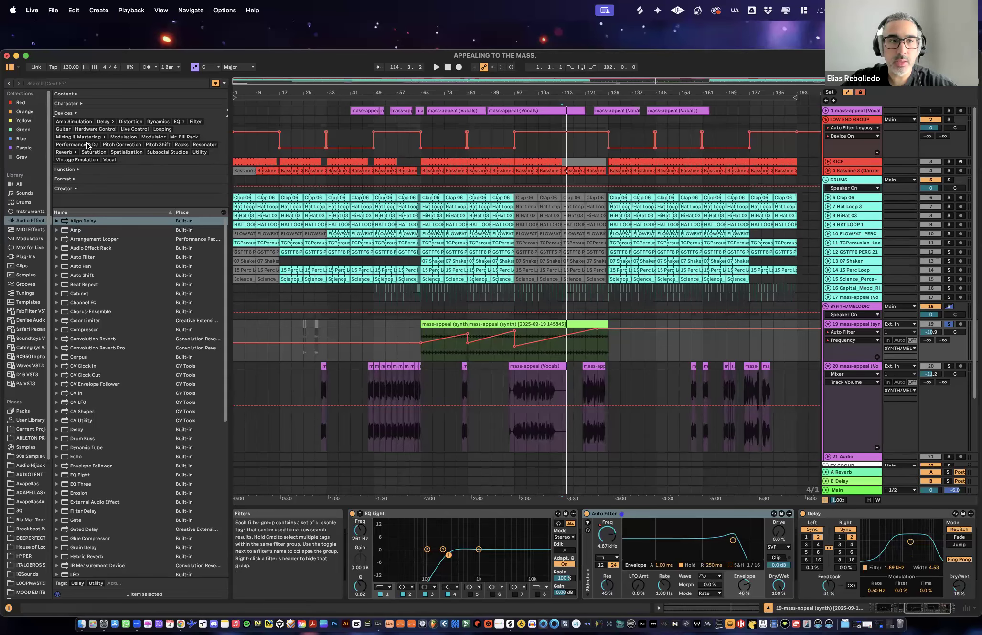
pyautogui.click(86, 145)
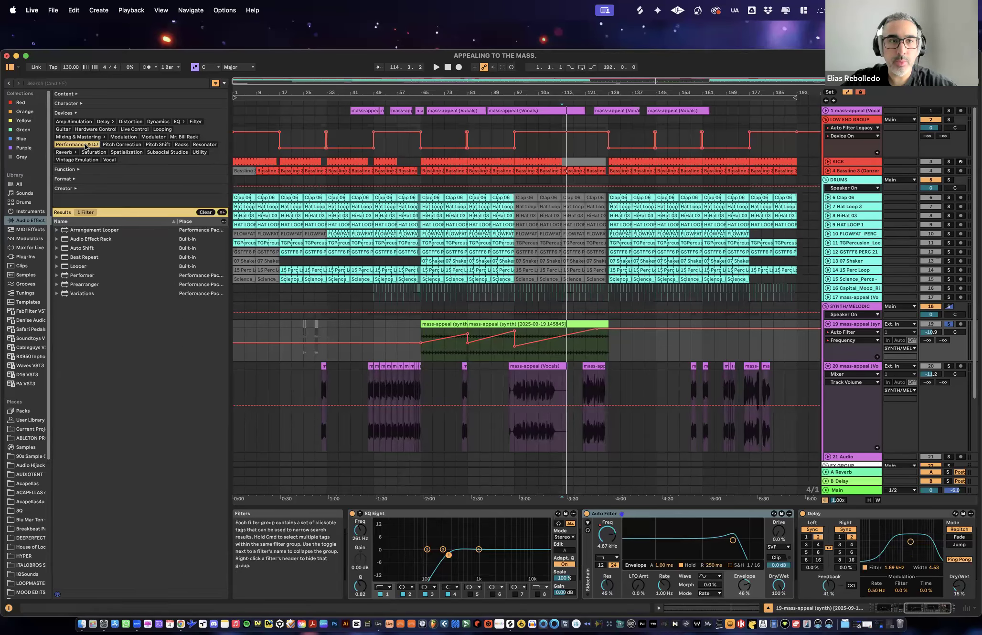
# - Add the Dawn Shimmers audio effect rack after the Delay on the track 19 synth
pyautogui.click(57, 240)
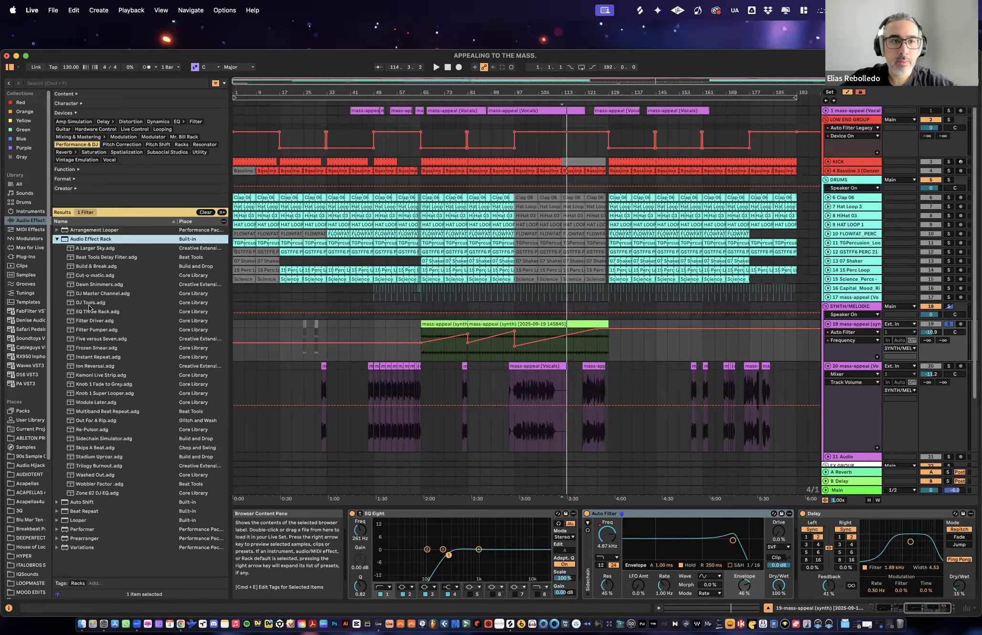
pyautogui.click(88, 286)
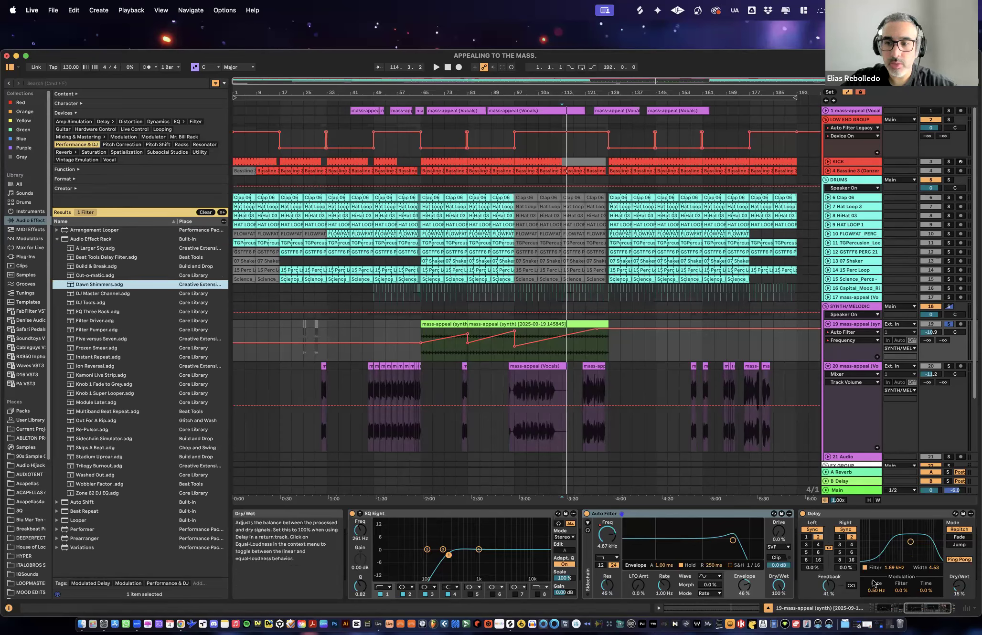
pyautogui.hscroll(2, 938, 589)
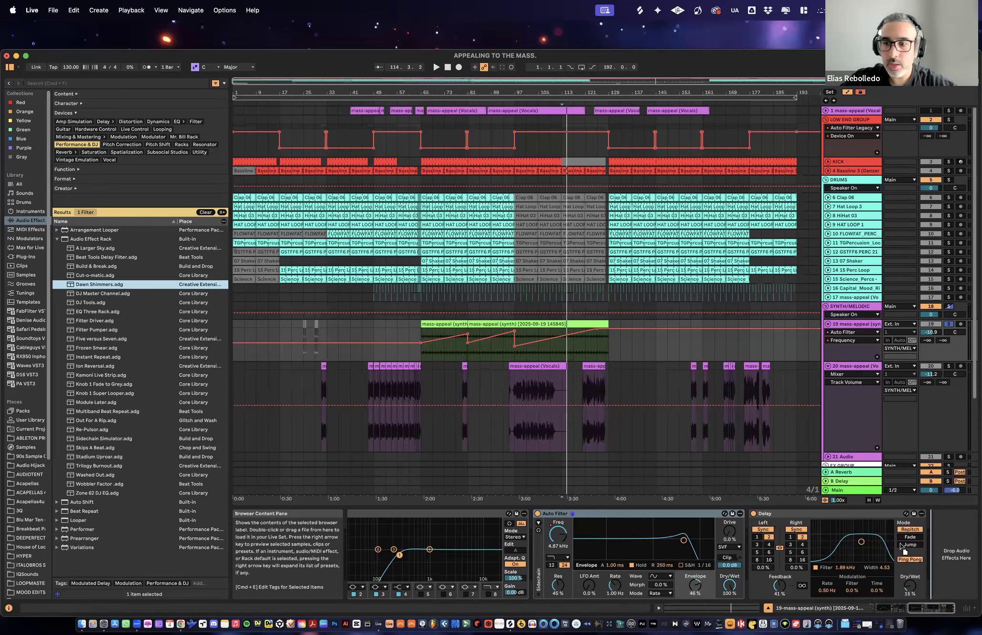
pyautogui.press('Return')
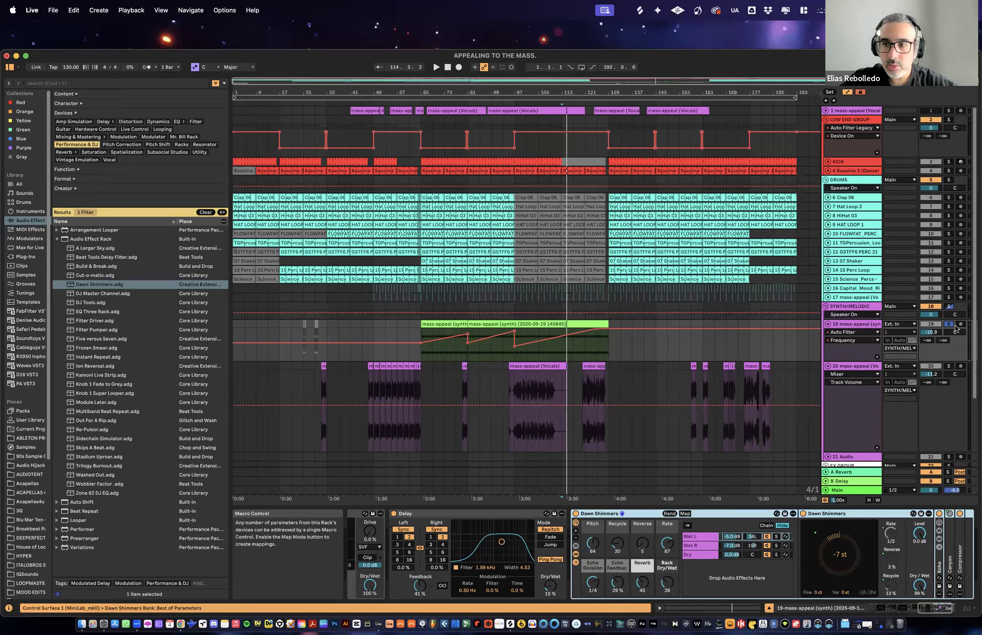
# - Play the synth with the Dawn Shimmers rack and bring its Rack Dry/Wet down to 0
pyautogui.press('space')
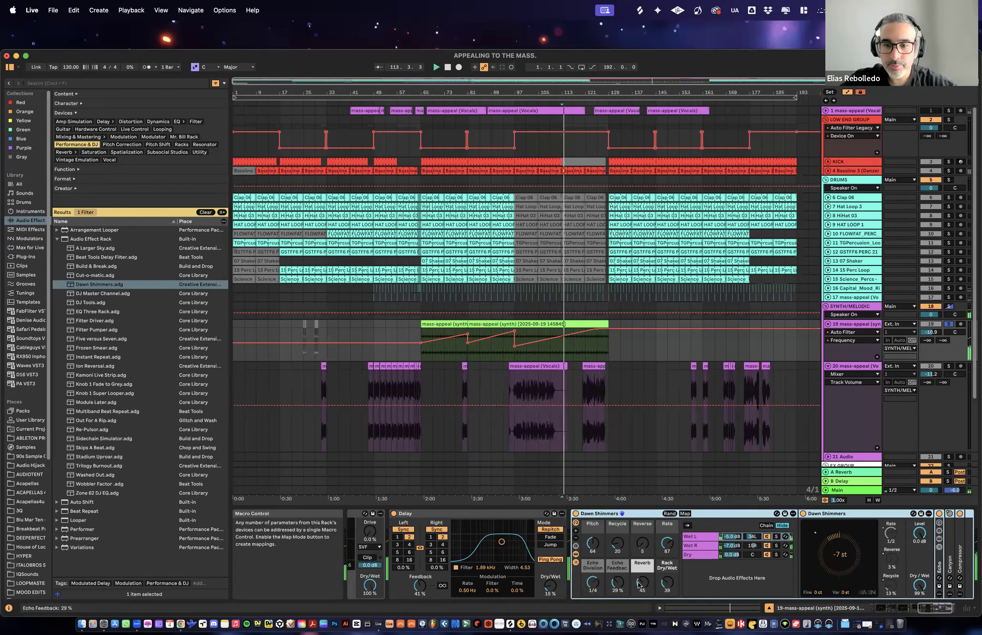
pyautogui.moveTo(667, 584); pyautogui.dragTo(670, 607)
pyautogui.press('space')
pyautogui.moveTo(592, 92); pyautogui.dragTo(592, 138)
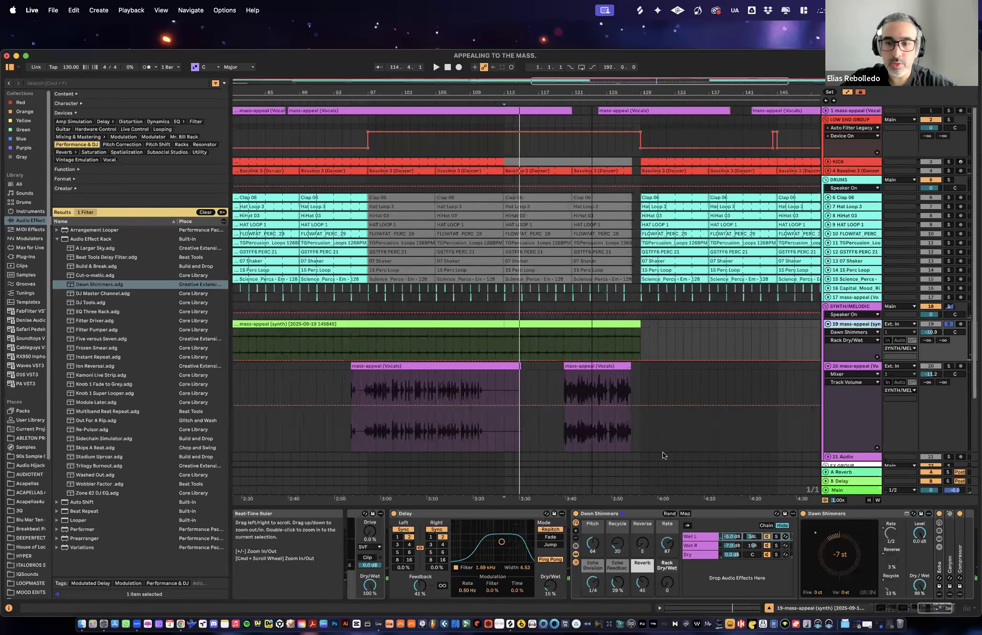
pyautogui.press('space')
pyautogui.moveTo(667, 584); pyautogui.dragTo(667, 564)
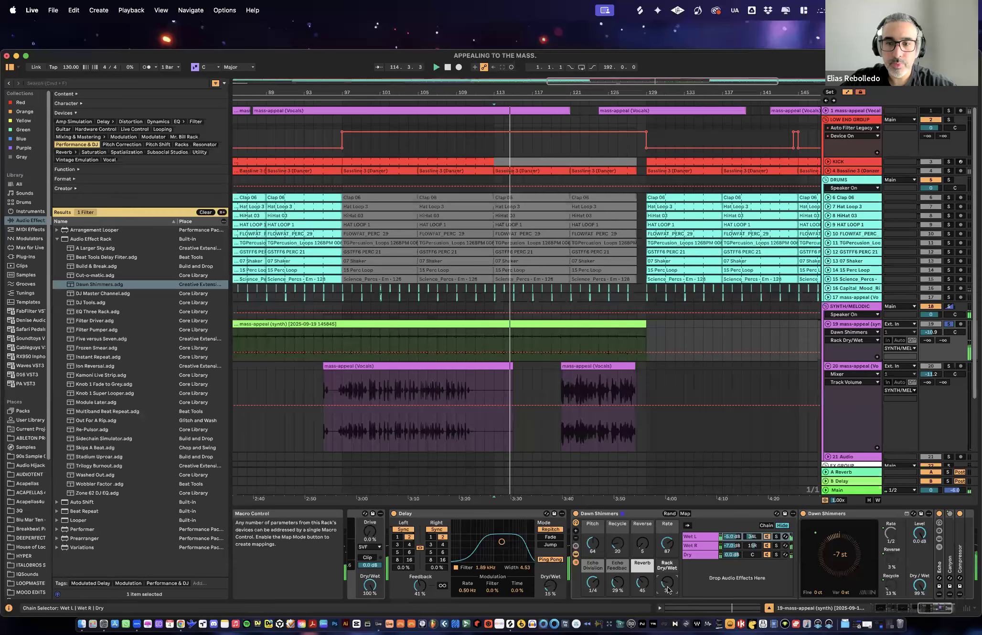
pyautogui.doubleClick(668, 590)
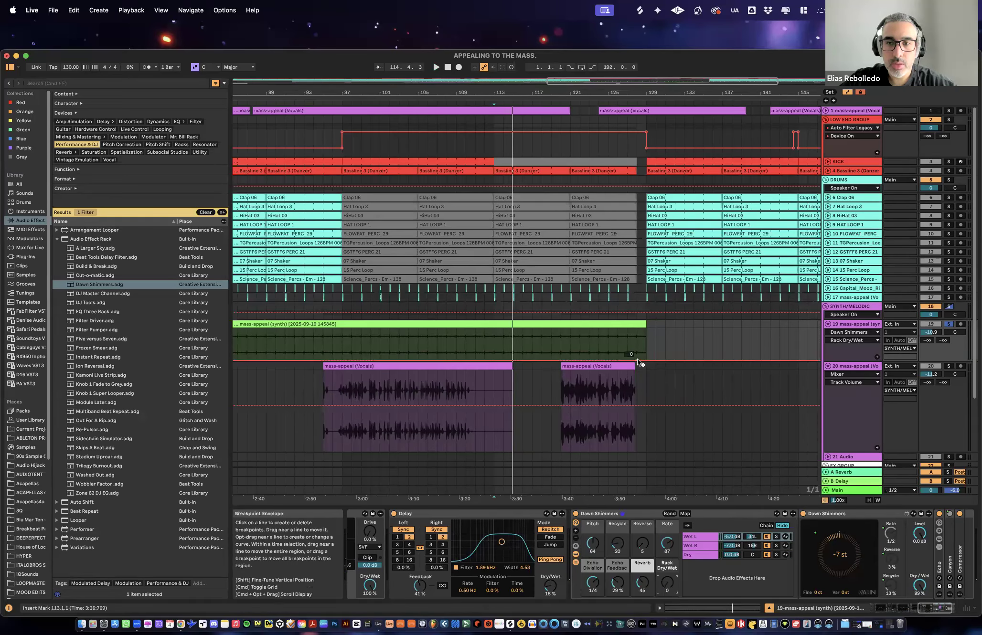
# - Draw the synth's Rack Dry/Wet automation rising from bar 113 to bar 128 and falling back to 0 by bar 129, and play it
pyautogui.moveTo(621, 358); pyautogui.dragTo(493, 361)
pyautogui.moveTo(647, 354); pyautogui.dragTo(646, 361)
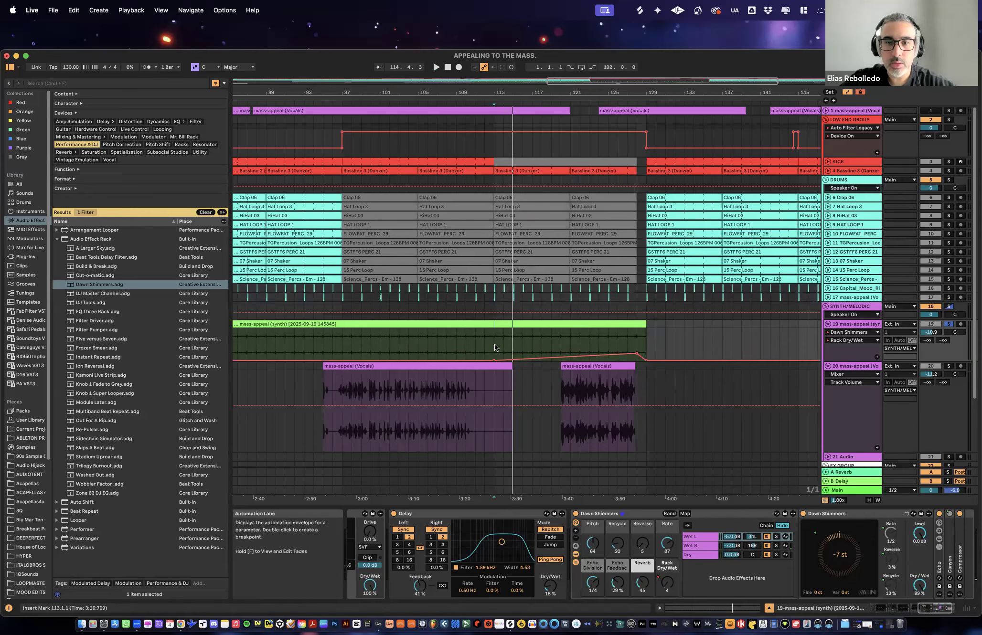
pyautogui.press('space')
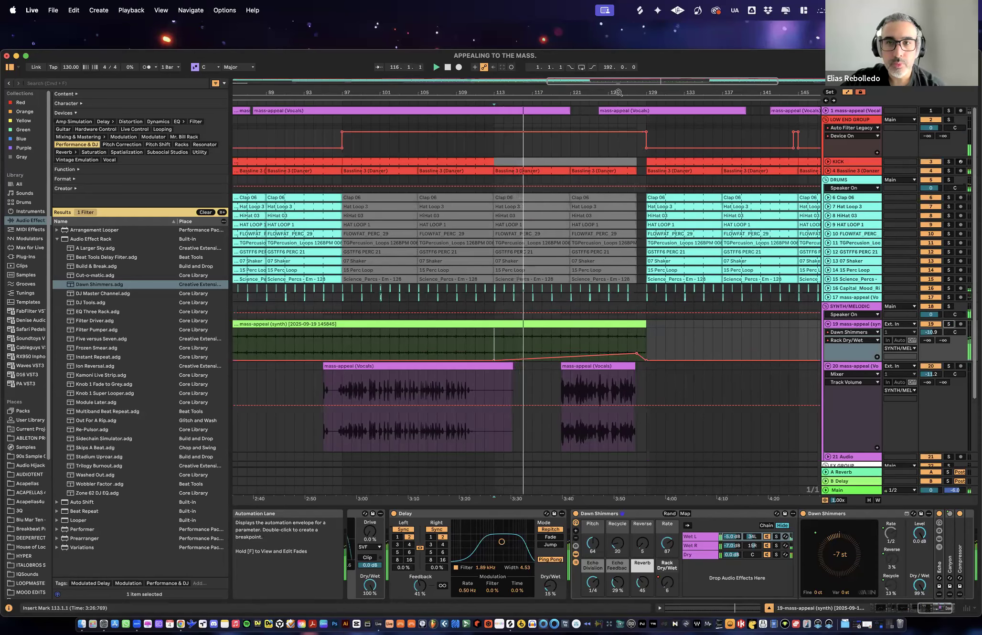
# - Shorten the track 19 synth clip so that it ends at bar 128
pyautogui.moveTo(621, 92); pyautogui.dragTo(578, 50)
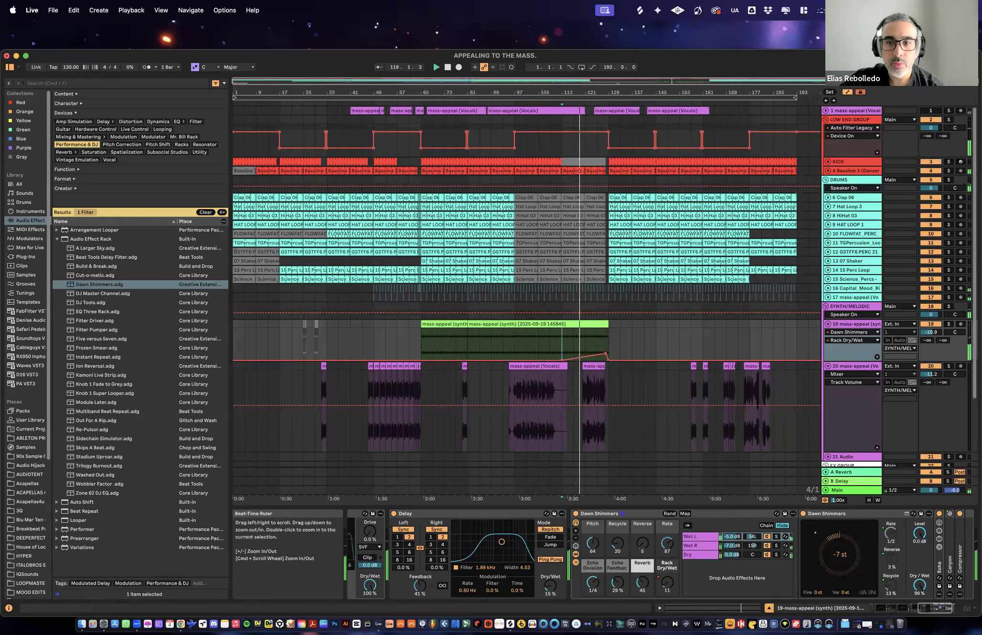
pyautogui.moveTo(606, 92); pyautogui.dragTo(606, 139)
pyautogui.moveTo(621, 326); pyautogui.dragTo(605, 326)
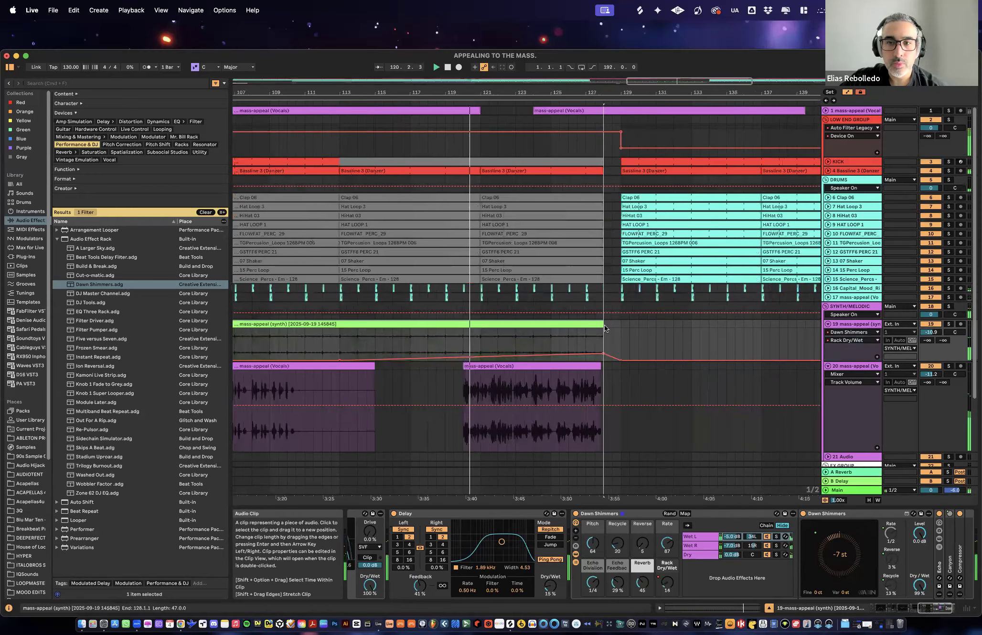
# - Copy the one-beat start of the track 20 vocal clip near bar 120 to bar 128 and repeat it up to bar 129
pyautogui.moveTo(621, 90); pyautogui.dragTo(603, 129)
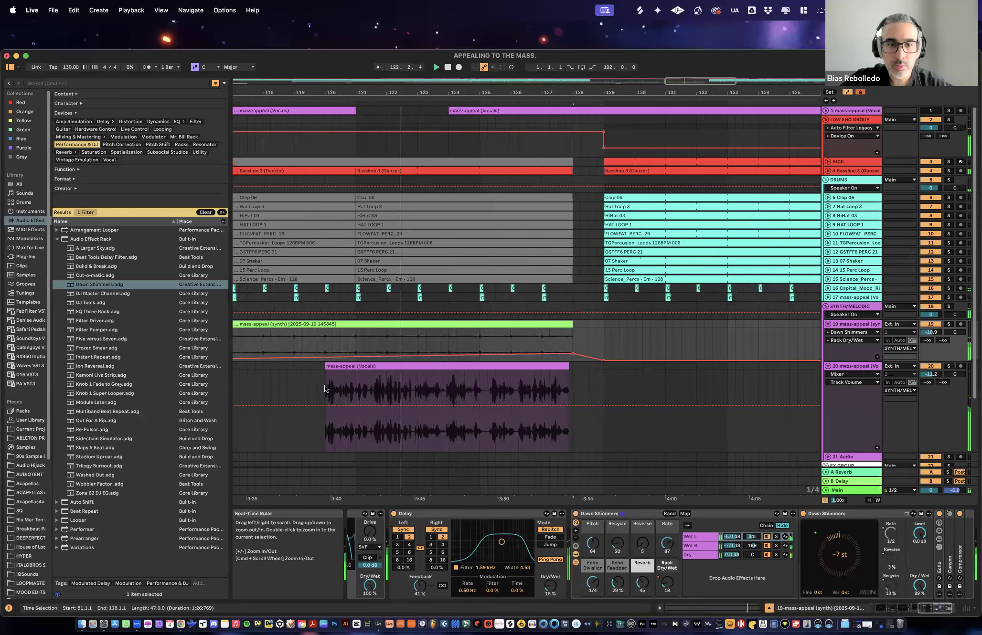
pyautogui.click(328, 367)
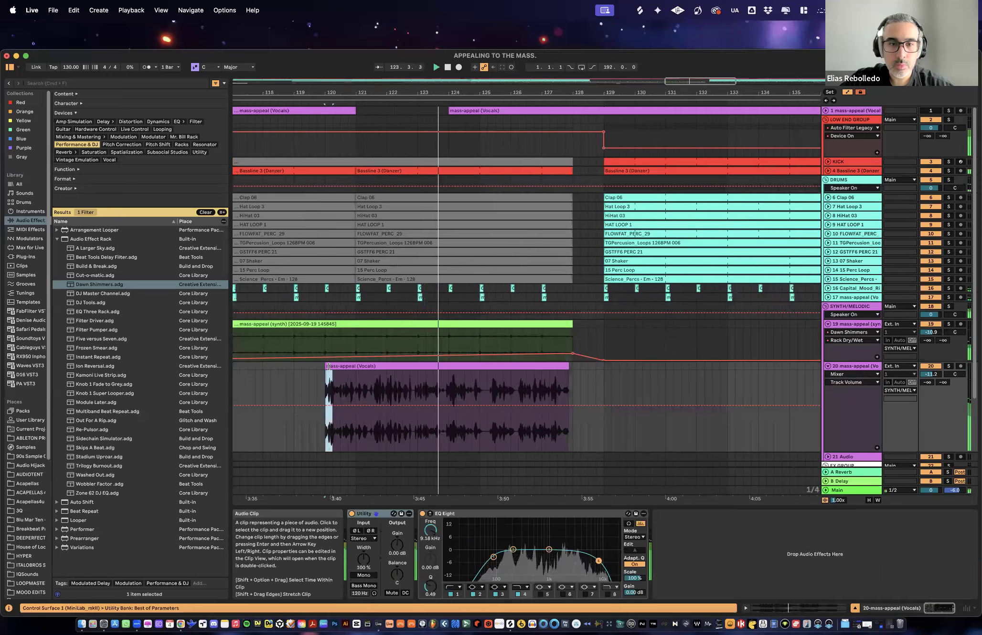
pyautogui.moveTo(458, 368); pyautogui.dragTo(577, 370)
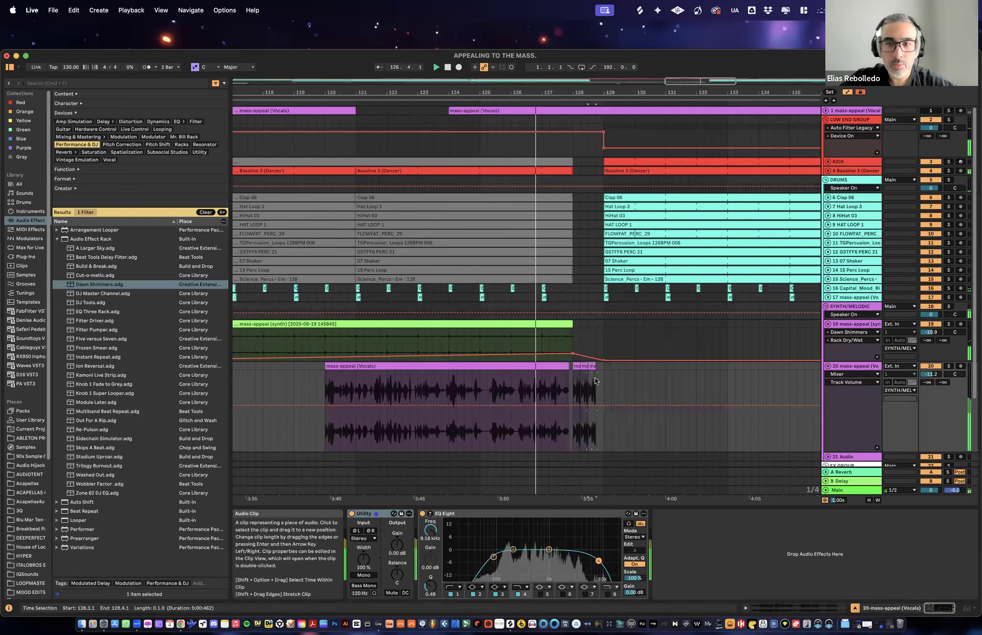
pyautogui.press('super+d')
pyautogui.press('super+d')
pyautogui.press('super+d')
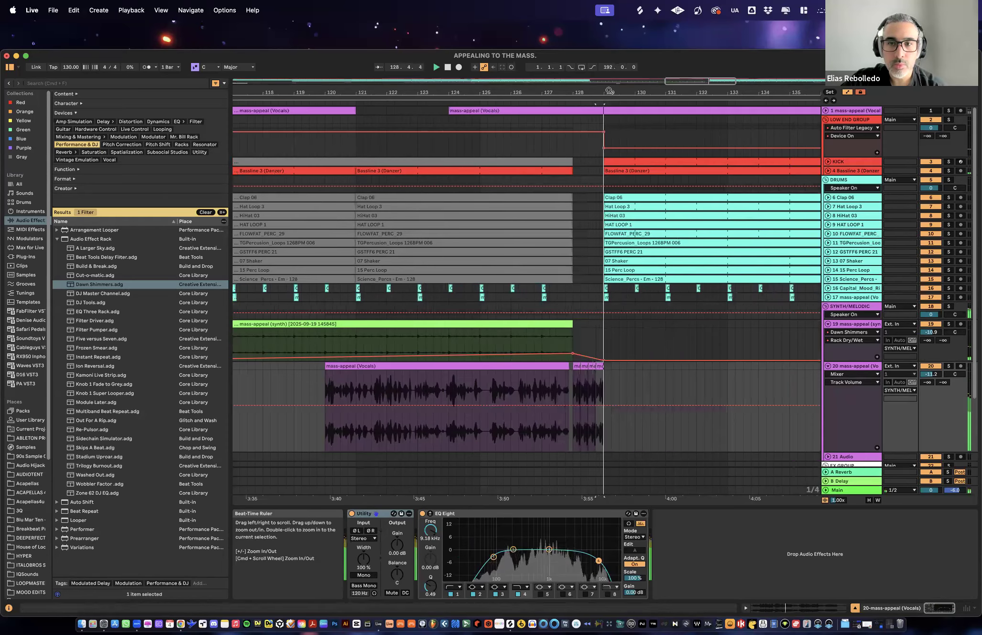
# - Hide the automation lanes, audition the first vocal slice at bar 128 and shorten it to end at 128.1.3
pyautogui.moveTo(609, 91); pyautogui.dragTo(538, 388)
pyautogui.hscroll(1, 532, 390)
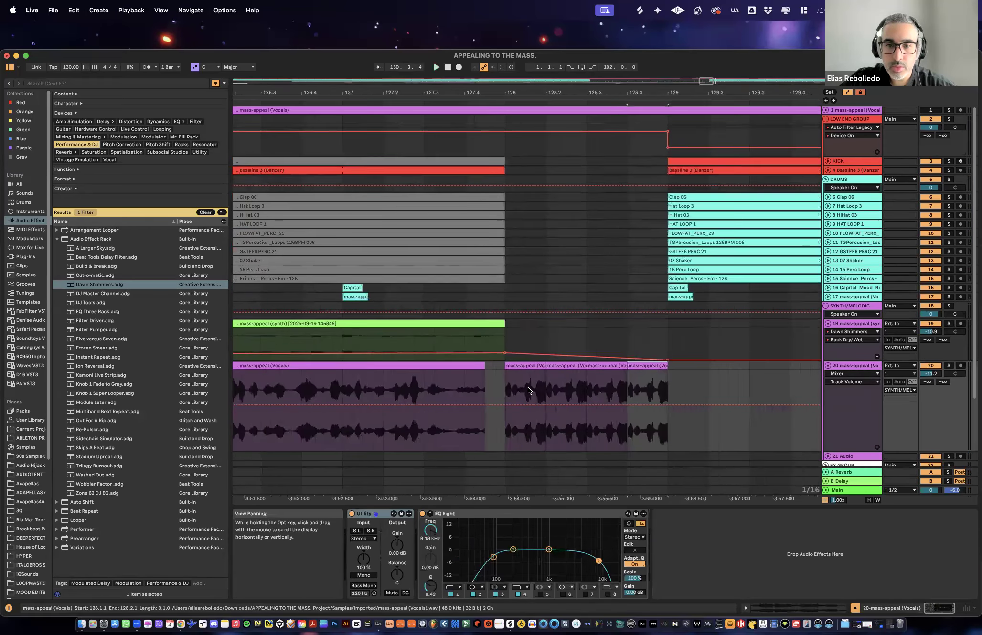
pyautogui.click(527, 367)
pyautogui.hscroll(1, 528, 392)
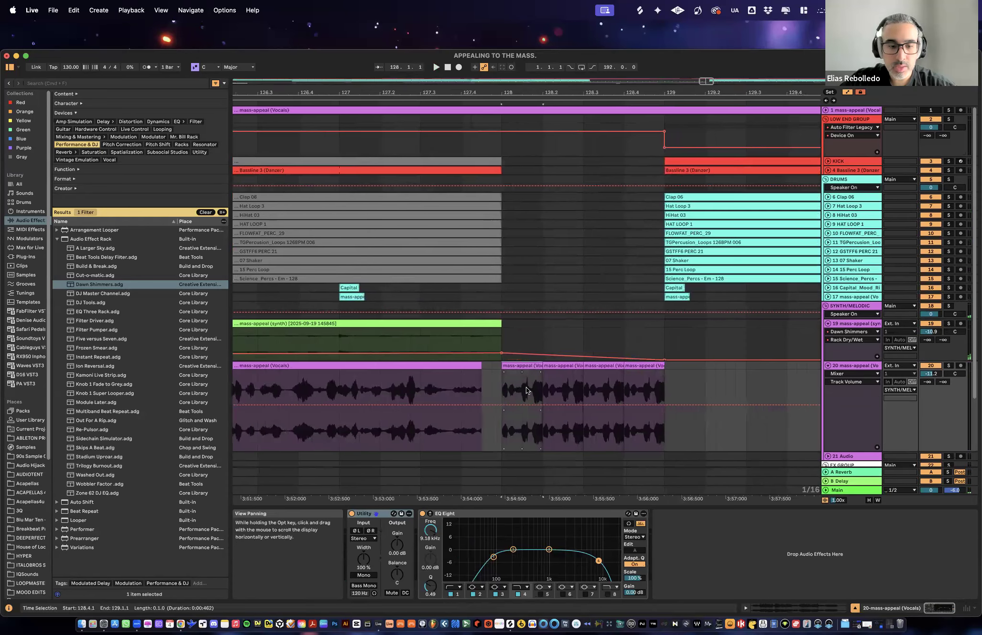
pyautogui.click(846, 93)
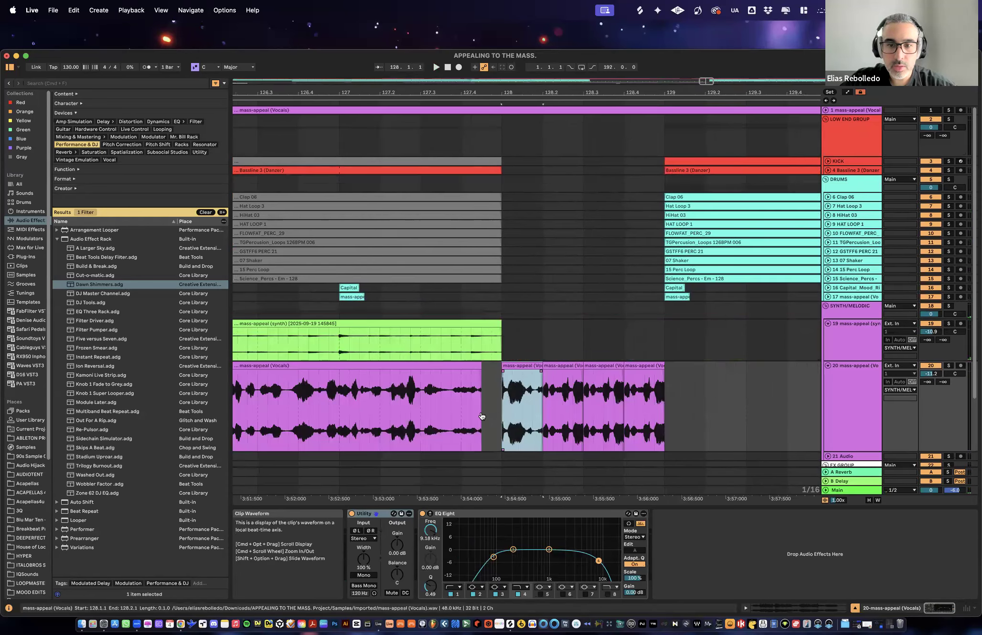
pyautogui.press('space')
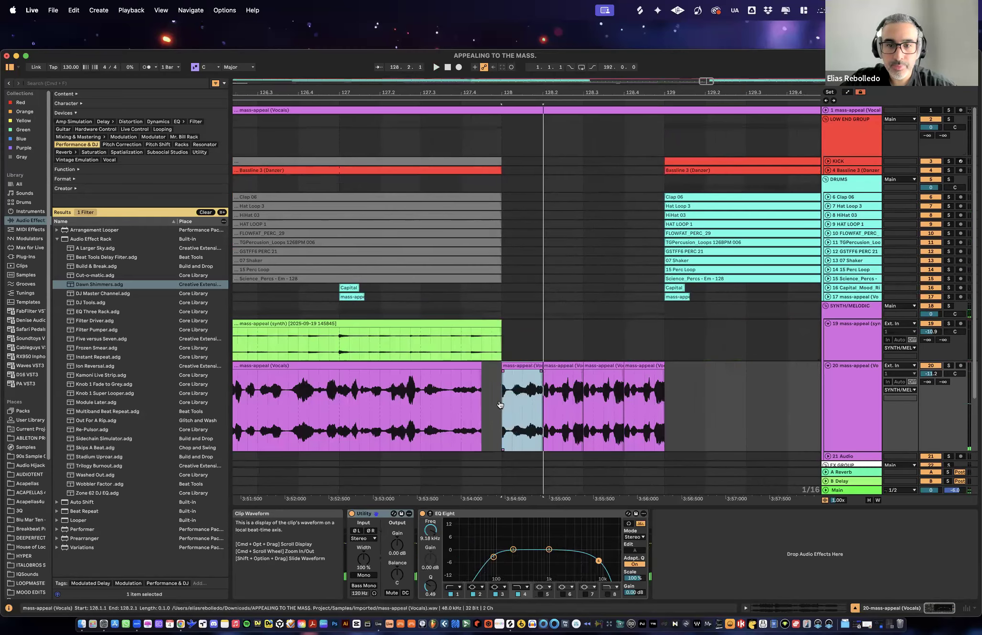
pyautogui.press('space')
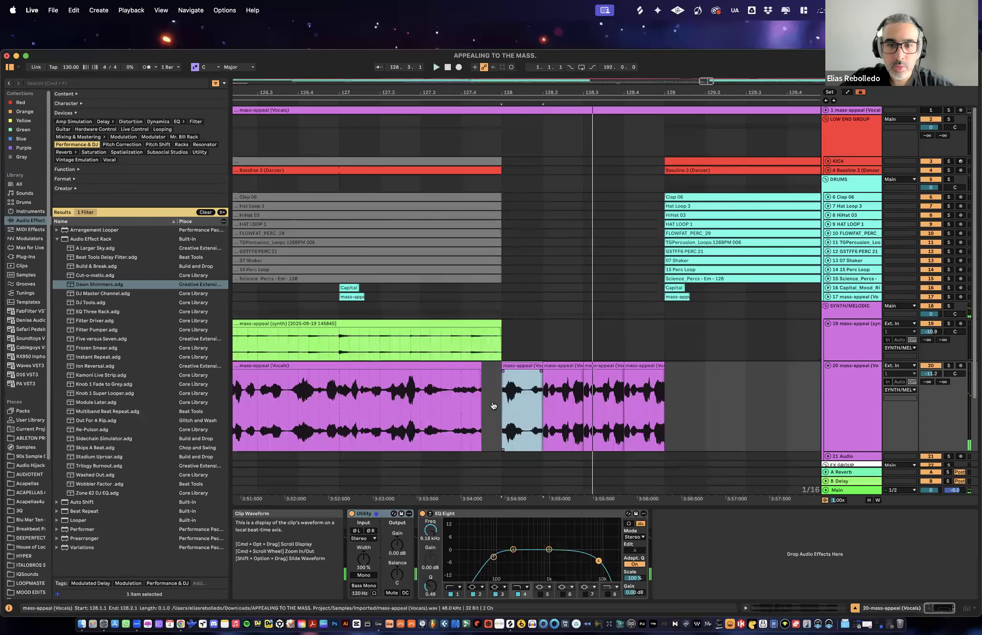
pyautogui.press('space')
pyautogui.press('space')
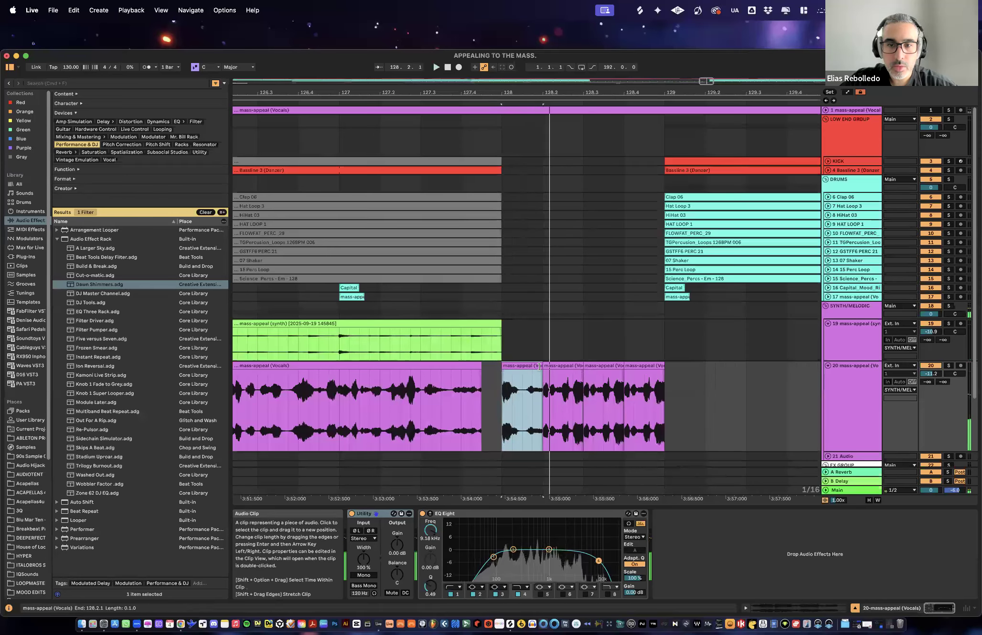
pyautogui.press('space')
pyautogui.moveTo(541, 366); pyautogui.dragTo(524, 367)
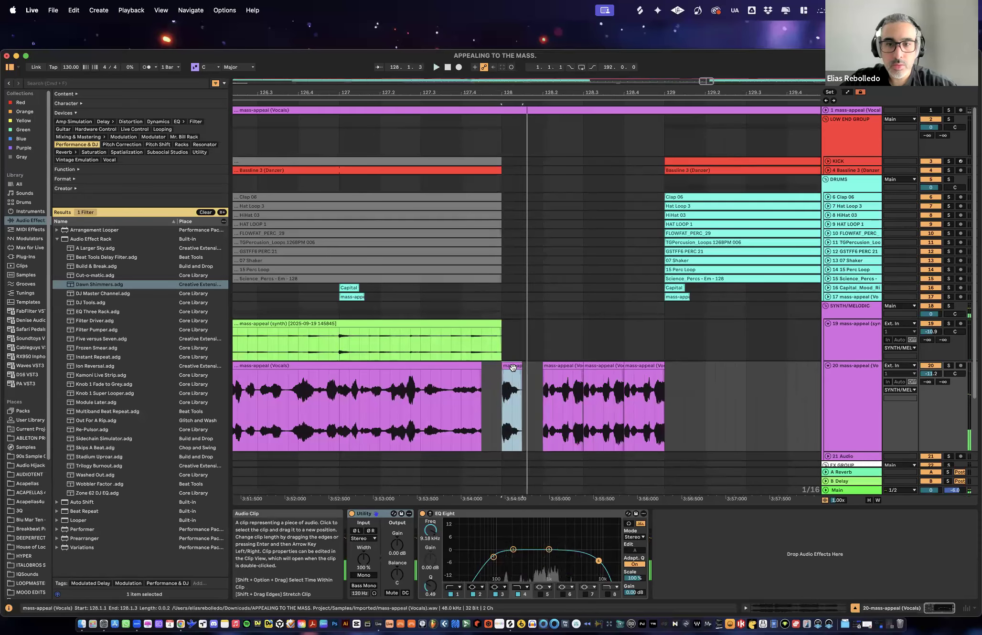
# - Repeat the half-beat vocal slice across bar 128 up to bar 129 and play the transition
pyautogui.press('super+d')
pyautogui.press('super+d')
pyautogui.press('super+d')
pyautogui.press('super+d')
pyautogui.press('super+d')
pyautogui.press('super+d')
pyautogui.press('super+d')
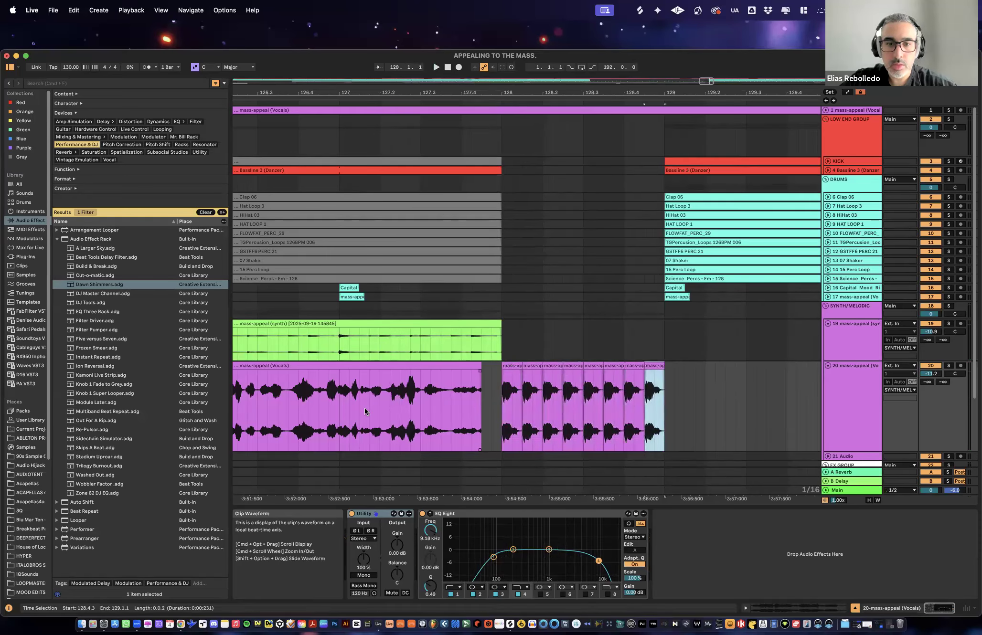
pyautogui.click(369, 408)
pyautogui.press('space')
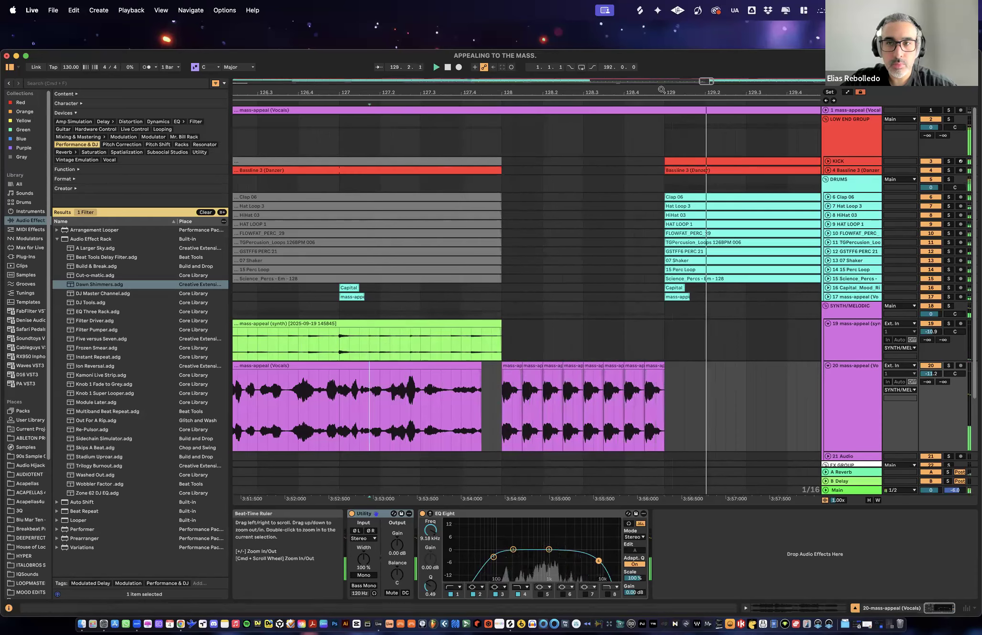
pyautogui.moveTo(661, 92); pyautogui.dragTo(659, 12)
pyautogui.press('space')
# - Fold the tracks except the track 19 synth, and play the section before bar 129 with the synth soloed
pyautogui.click(829, 366)
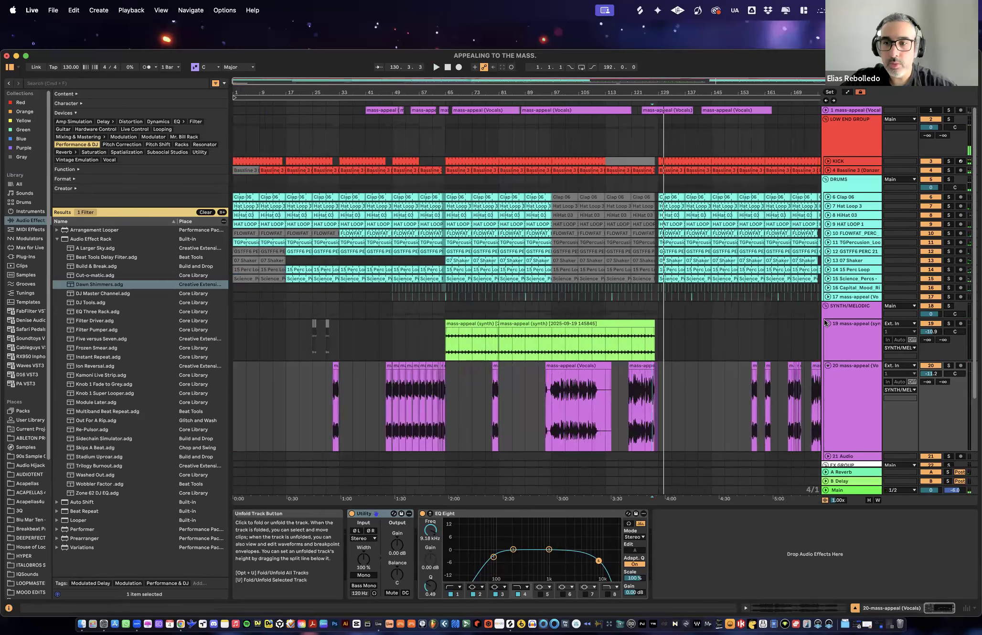
pyautogui.click(827, 323)
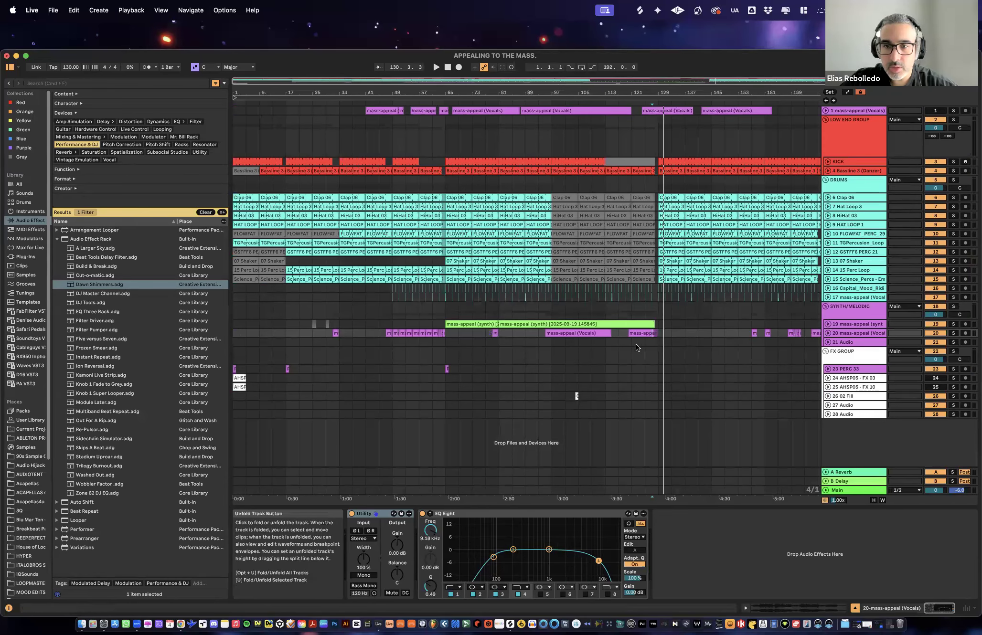
pyautogui.press('u')
pyautogui.click(619, 342)
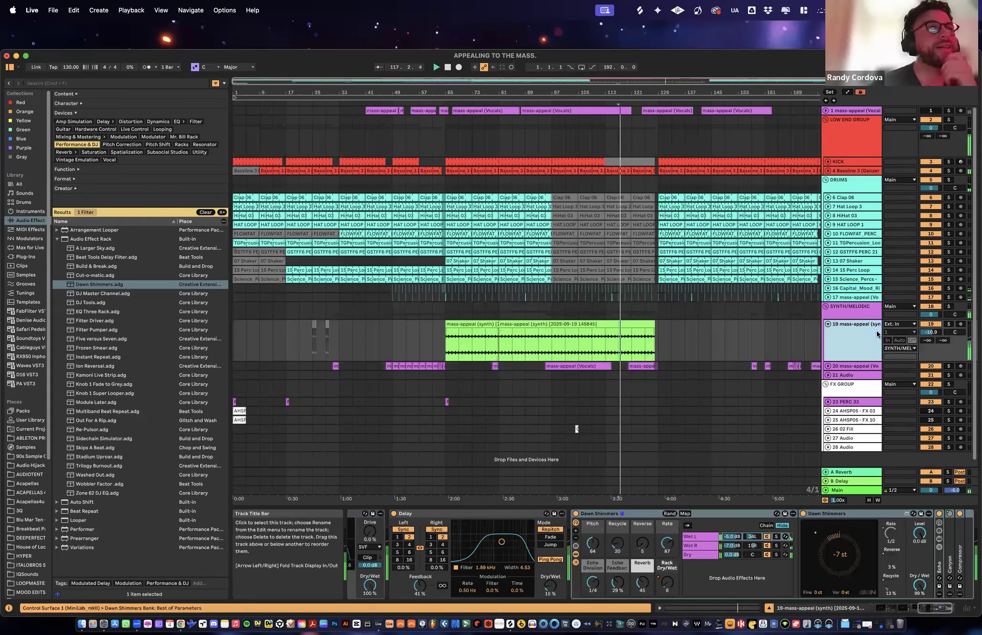
pyautogui.click(949, 324)
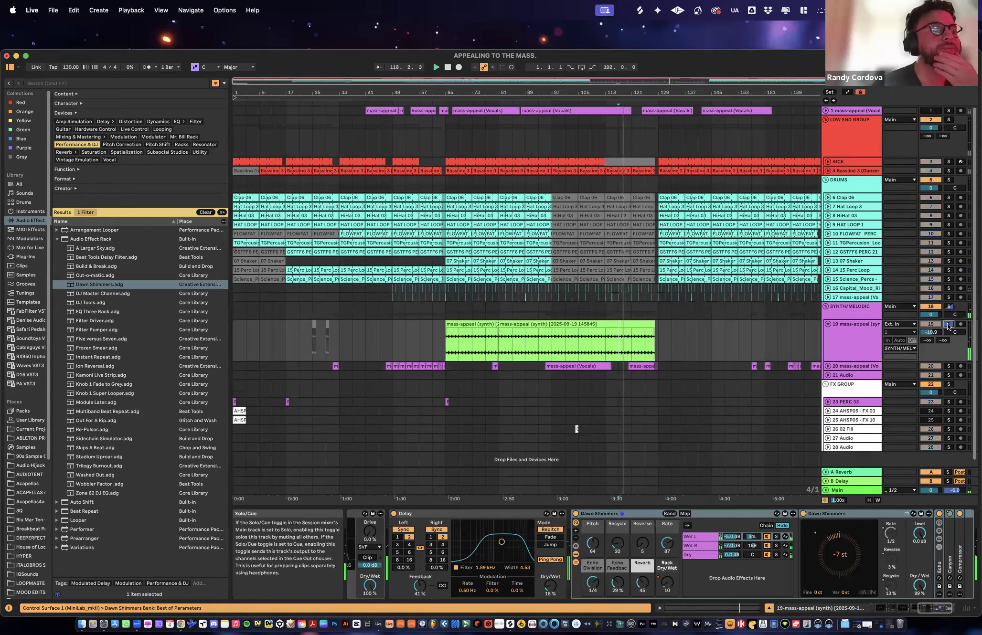
pyautogui.click(854, 344)
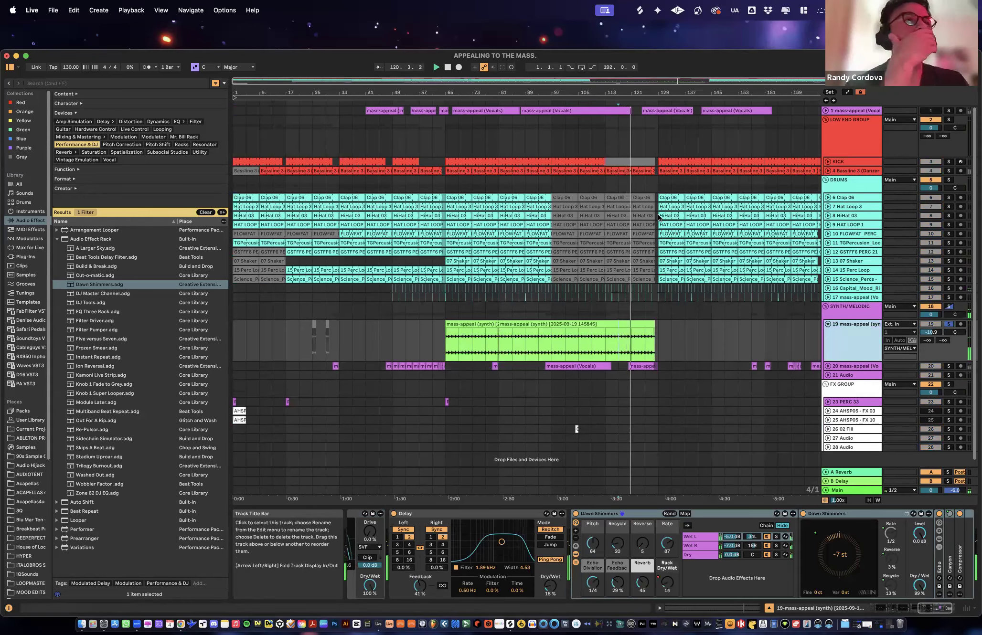
pyautogui.press('-')
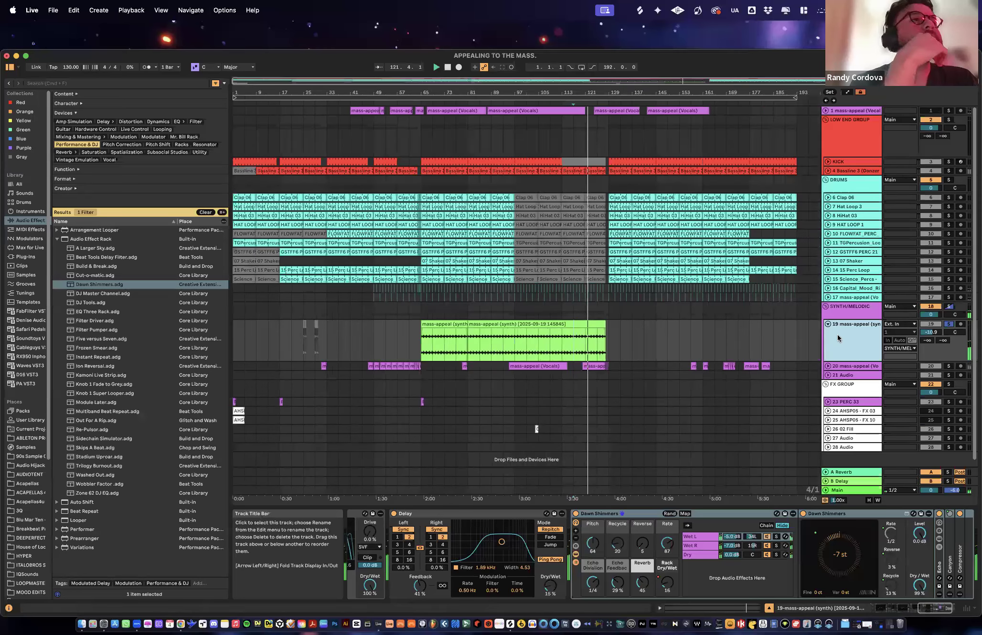
# - Show the automation lanes and copy the first 16-bar synth clip on track 19 to bar 129
pyautogui.press('a')
pyautogui.click(496, 324)
pyautogui.moveTo(437, 326); pyautogui.dragTo(630, 332)
# - Display the synth's Auto Filter Frequency automation, lower it from bar 129 onward and select the synth clip at bar 129
pyautogui.click(853, 332)
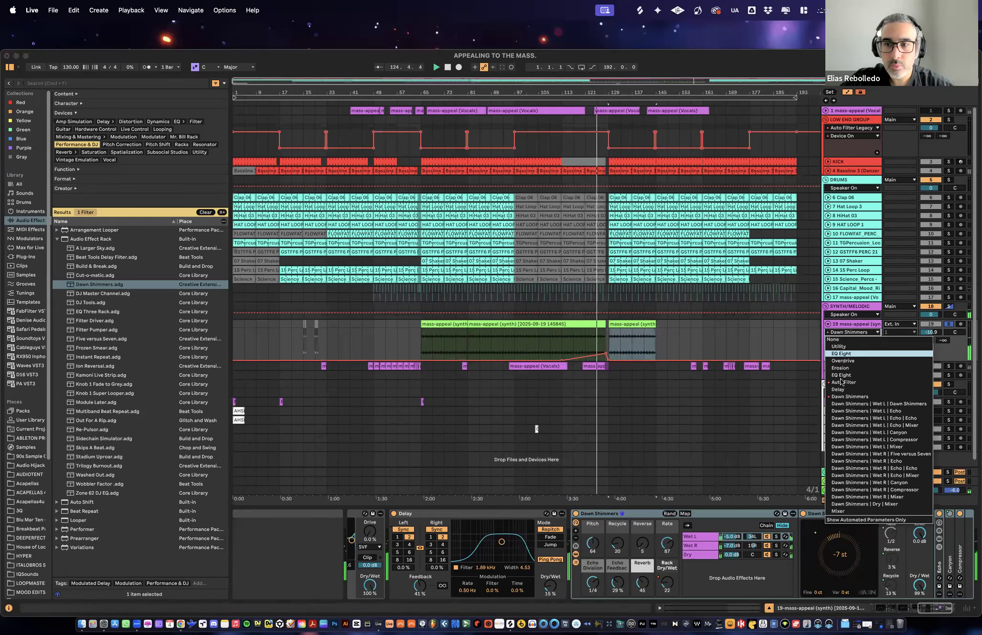
pyautogui.click(845, 384)
pyautogui.moveTo(635, 330); pyautogui.dragTo(634, 343)
pyautogui.click(669, 342)
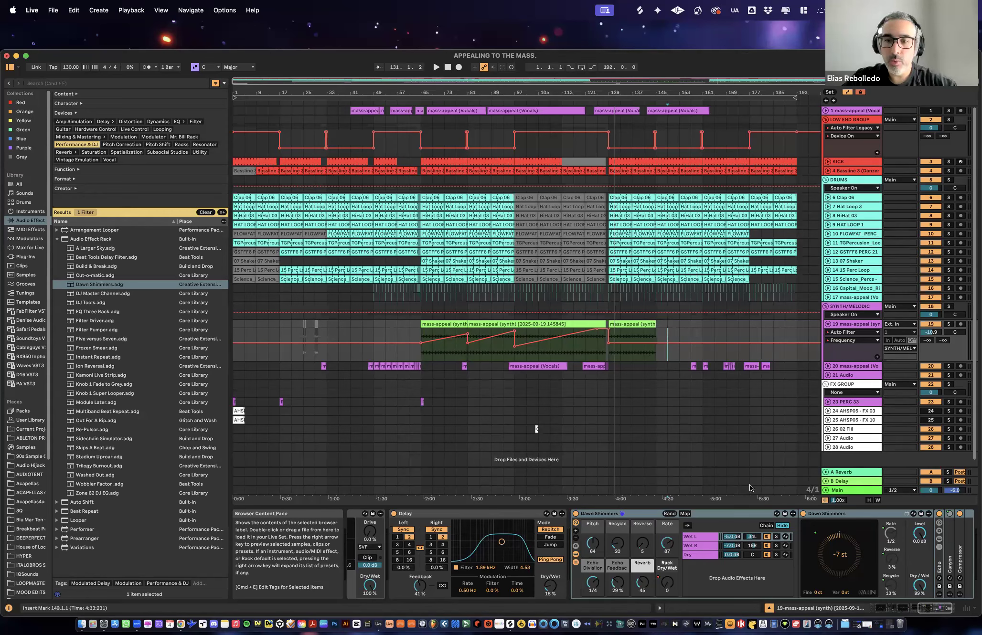
pyautogui.click(567, 325)
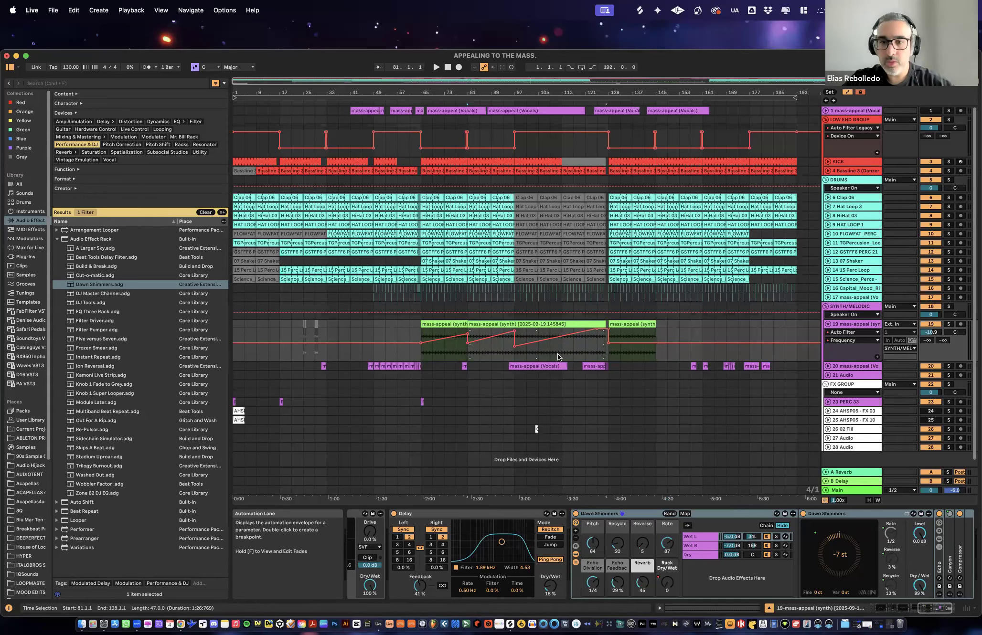
pyautogui.click(640, 327)
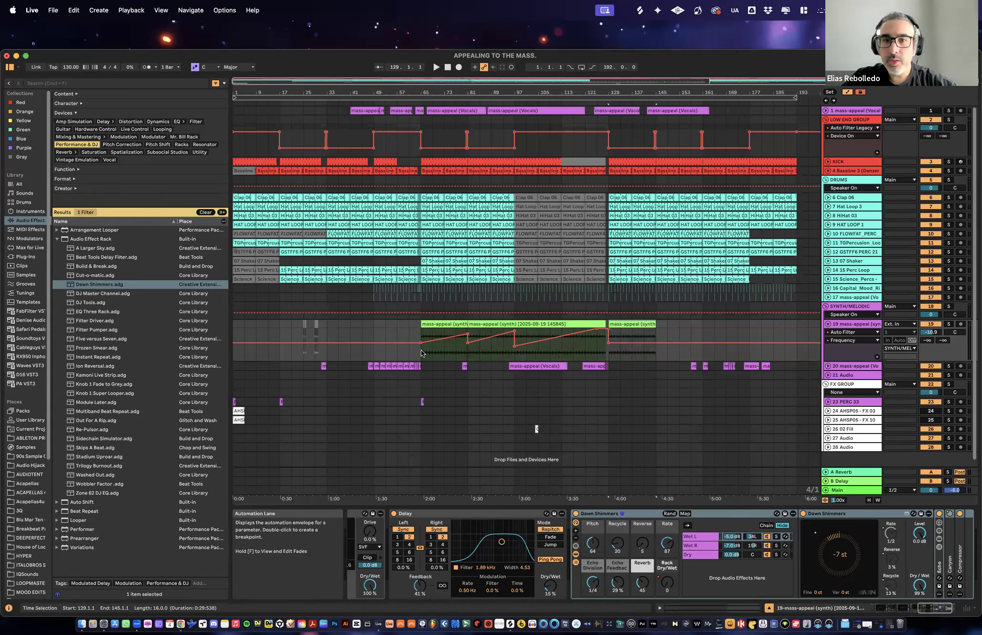
# - Select the track 19 synth clips from bar 65 to bar 145 and play them from bar 65
pyautogui.moveTo(471, 347); pyautogui.dragTo(492, 346)
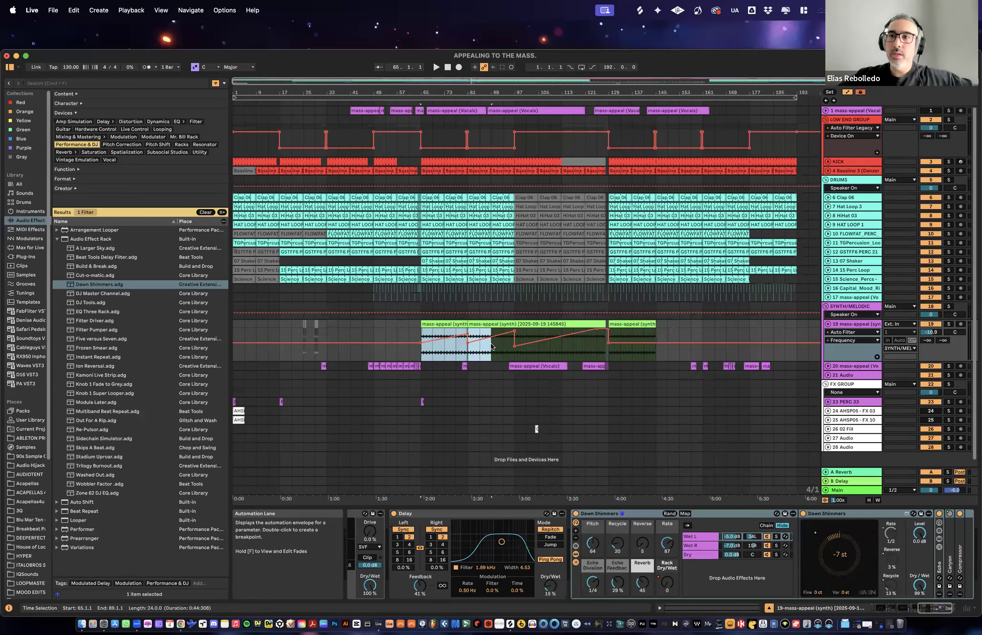
pyautogui.click(441, 324)
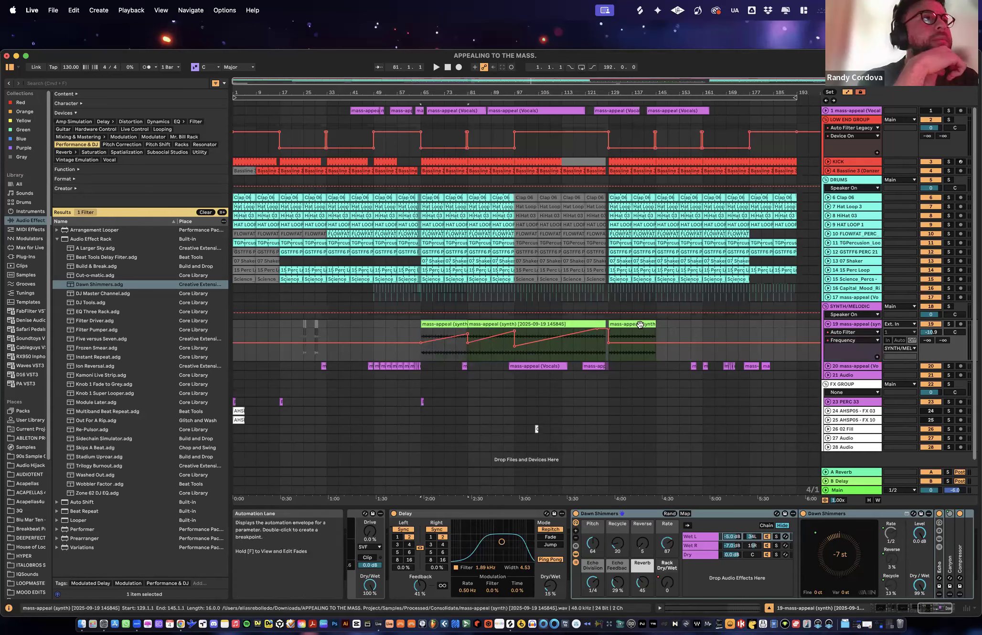
pyautogui.keyDown('shift'); pyautogui.click(642, 325); pyautogui.keyUp('shift')
pyautogui.click(950, 325)
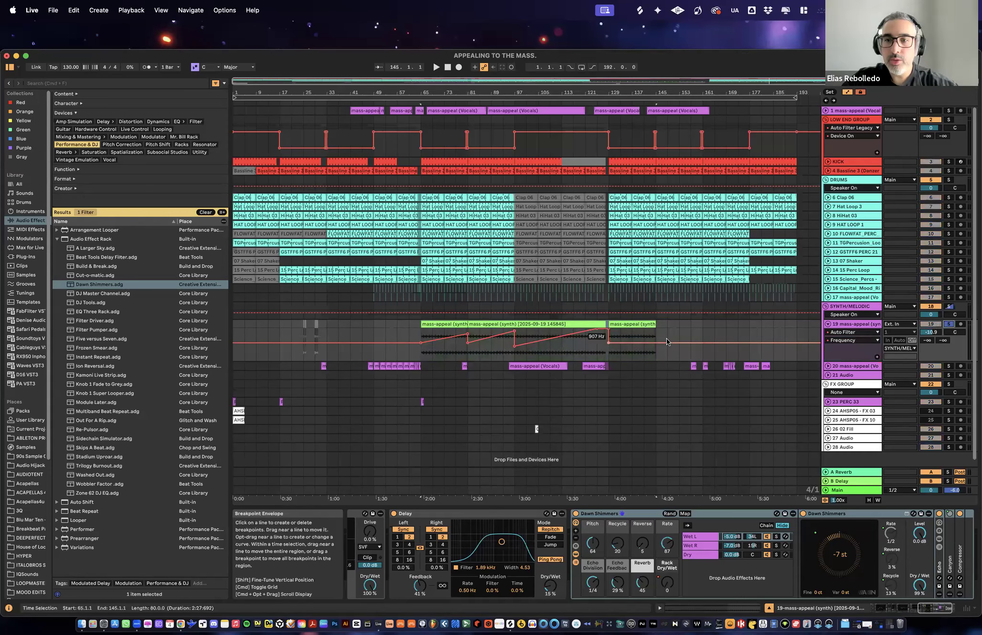
pyautogui.press('space')
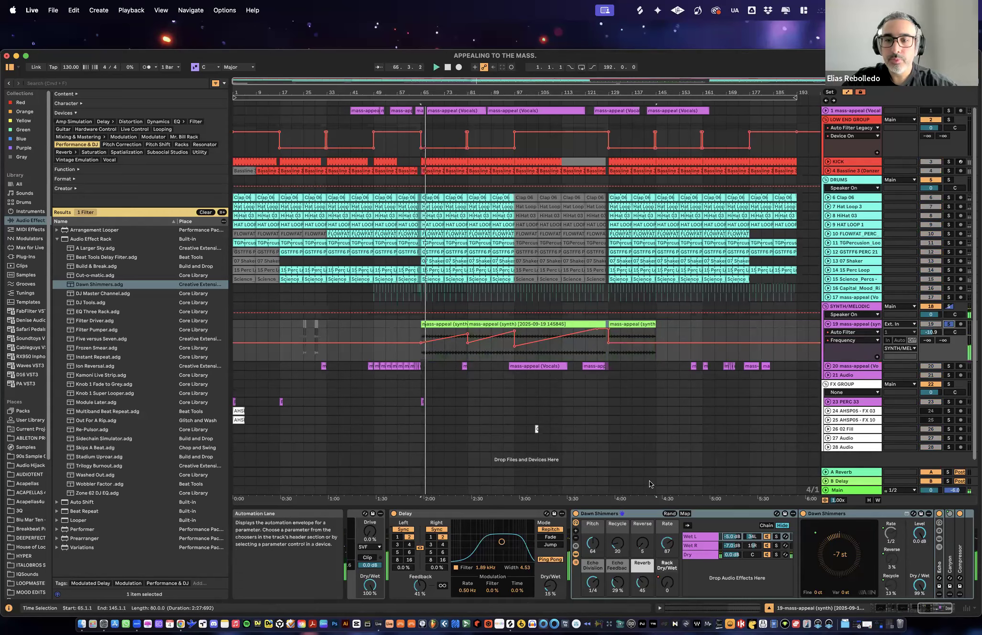
# - Display the synth's Dawn Shimmers Rack Dry/Wet automation and add a curved rise to about 23 between bars 73 and 81
pyautogui.click(854, 332)
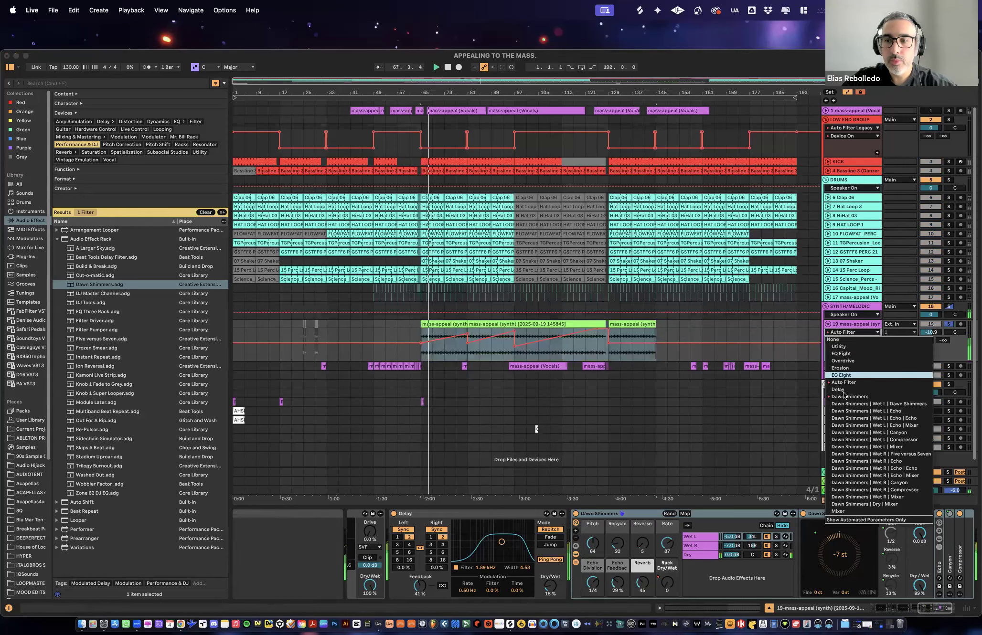
pyautogui.click(844, 397)
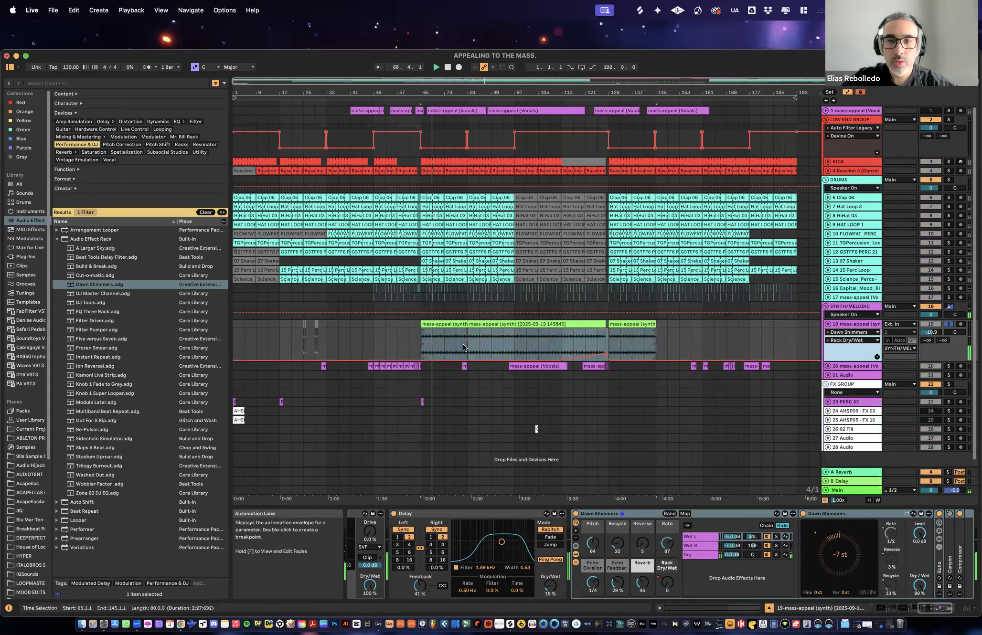
pyautogui.moveTo(455, 94); pyautogui.dragTo(444, 404)
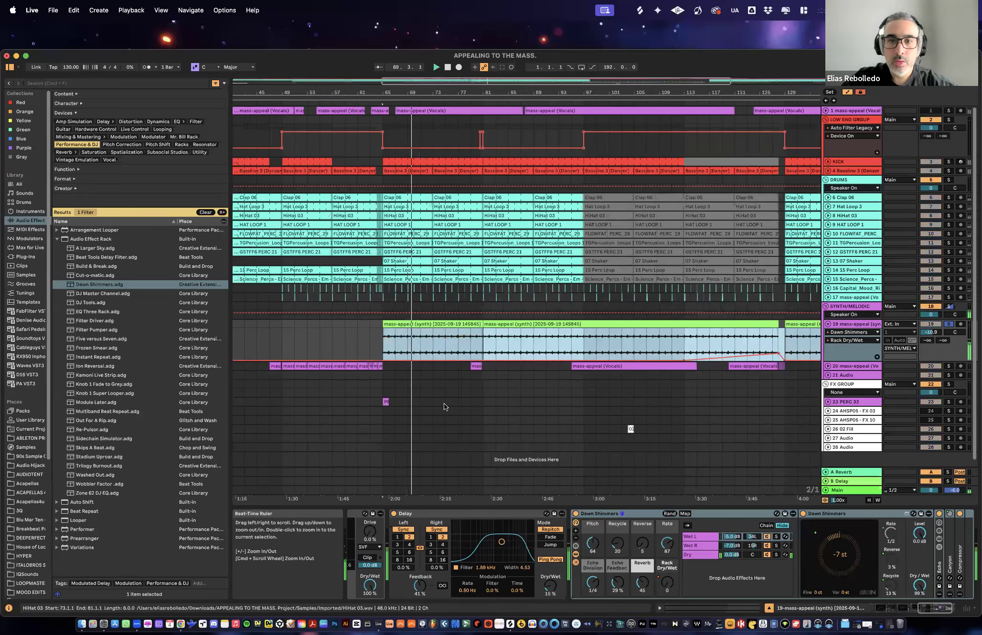
pyautogui.click(445, 344)
pyautogui.moveTo(472, 350); pyautogui.dragTo(481, 347)
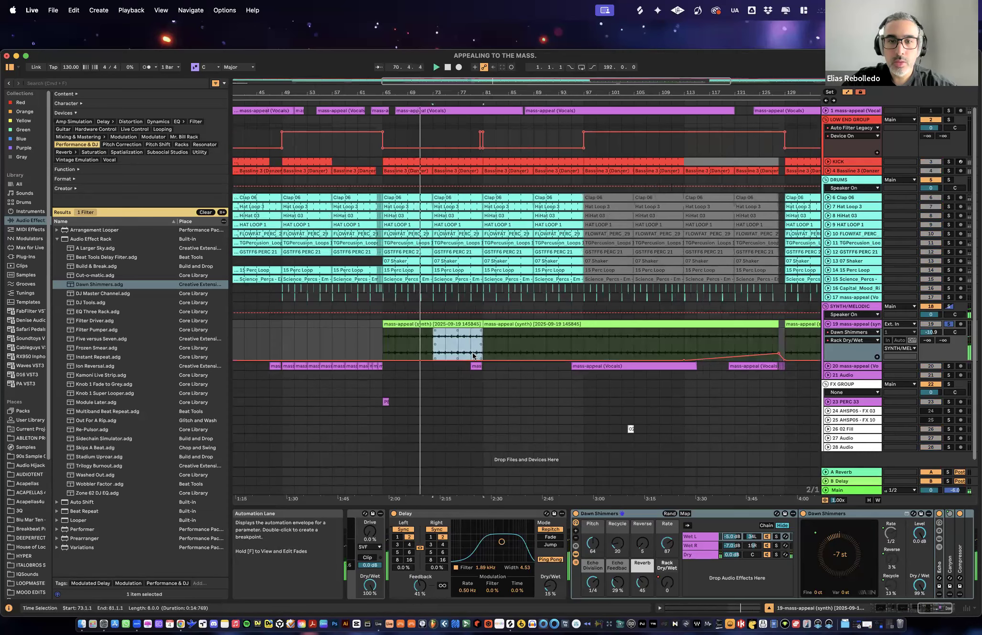
pyautogui.click(458, 352)
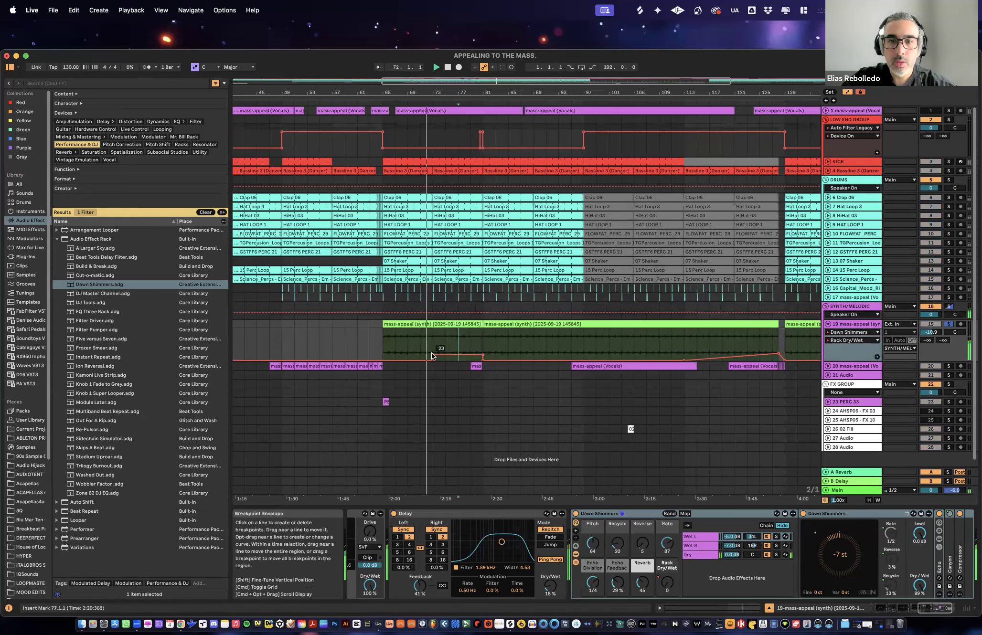
pyautogui.click(433, 355)
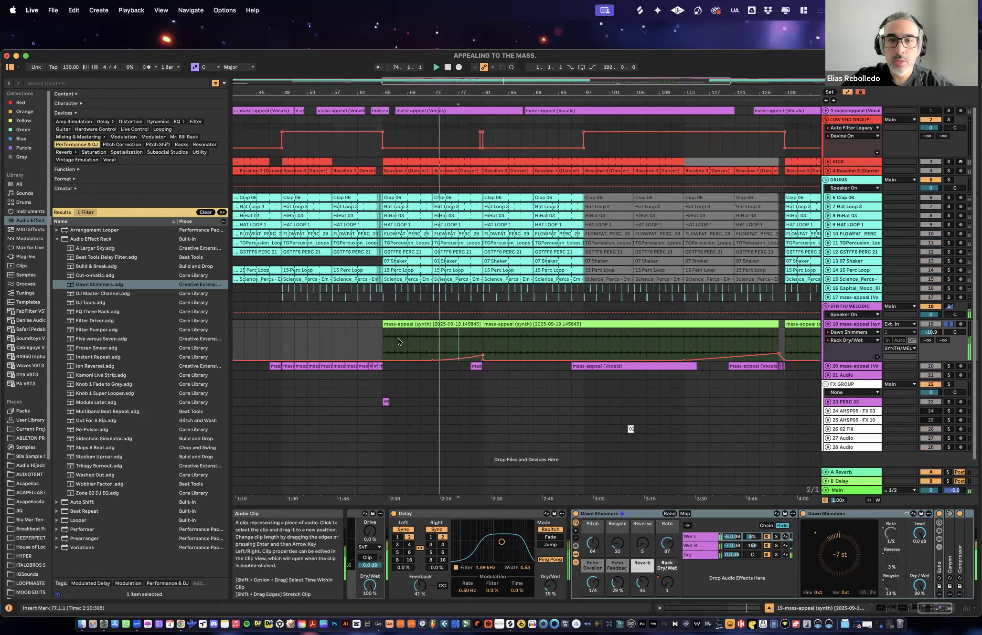
# - Duplicate bars 65 to 81 of the synth, including the Dry/Wet rise, onto bars 81 to 97
pyautogui.moveTo(383, 343); pyautogui.dragTo(480, 346)
pyautogui.press('super+d')
pyautogui.click(619, 340)
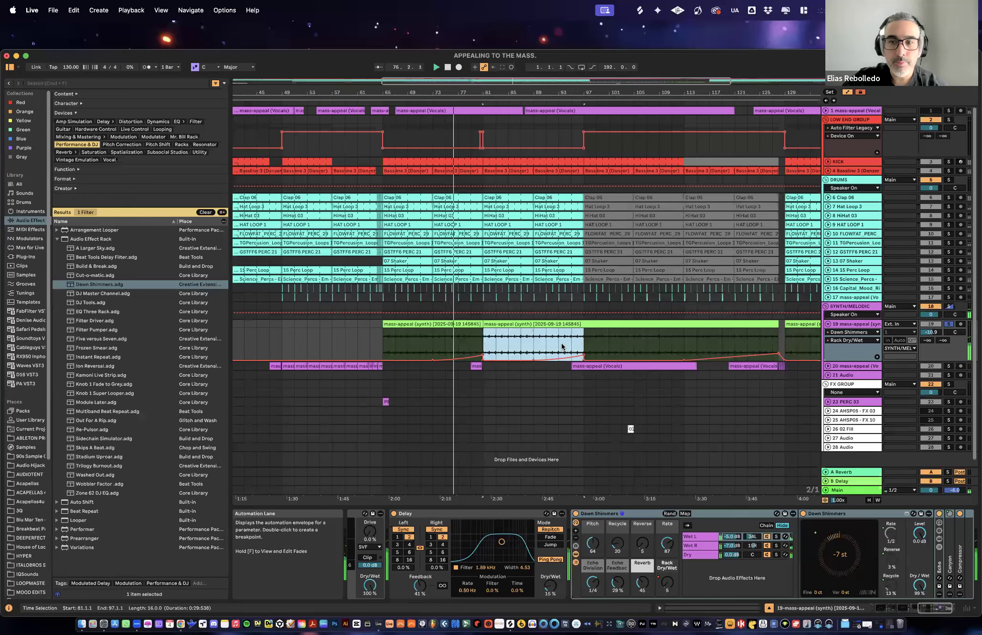
pyautogui.moveTo(584, 339); pyautogui.dragTo(384, 343)
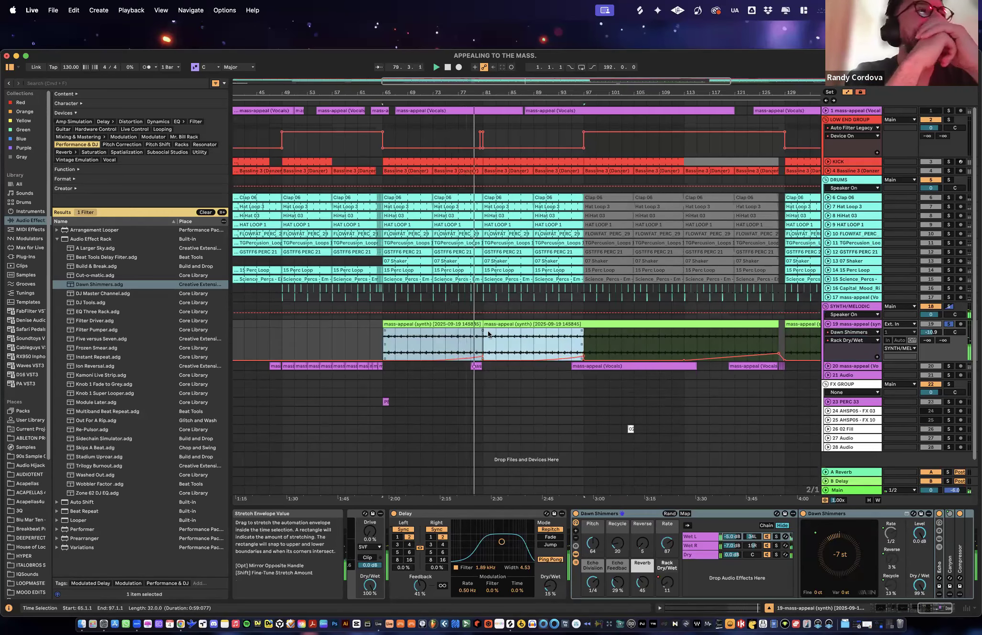
pyautogui.click(607, 342)
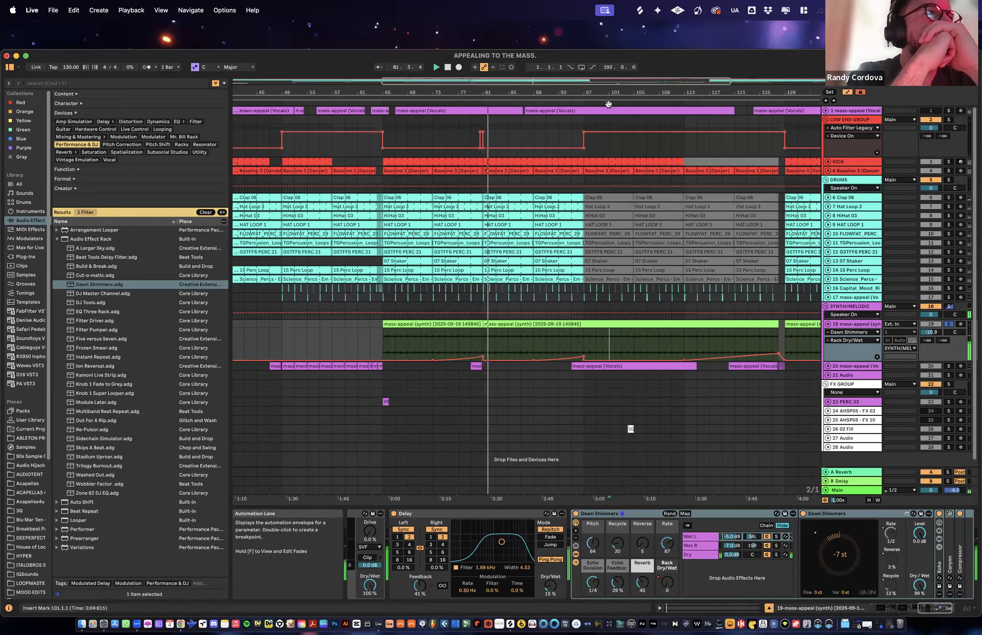
# - Unsolo the synth, audition the build-up before bar 129 from several points up to bar 121, and fold track 19
pyautogui.moveTo(620, 92); pyautogui.dragTo(505, 59)
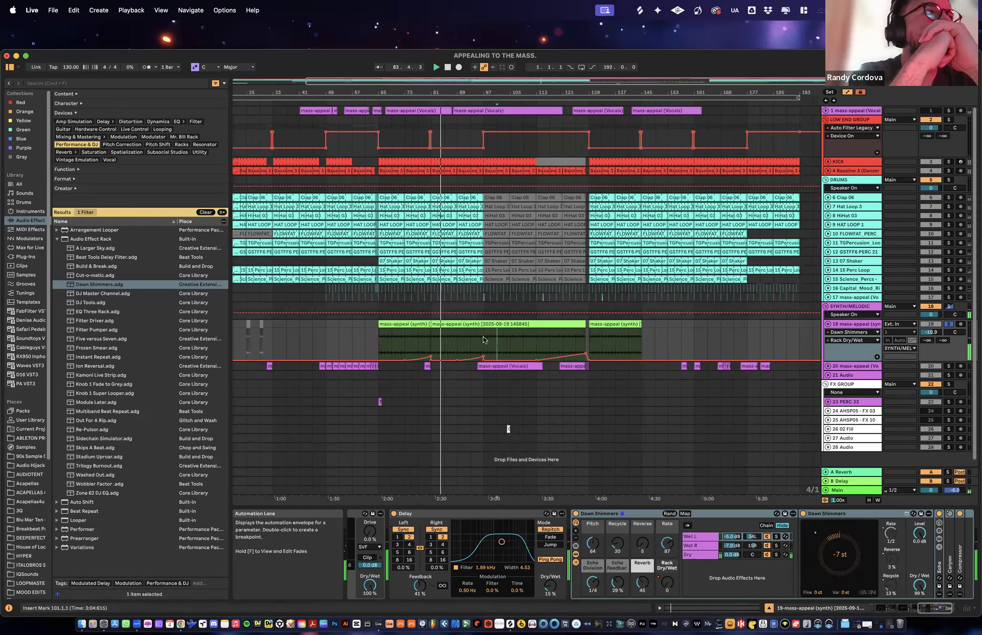
pyautogui.press('space')
pyautogui.press('space')
pyautogui.click(540, 340)
pyautogui.press('space')
pyautogui.press('space')
pyautogui.click(570, 338)
pyautogui.press('space')
pyautogui.press('space')
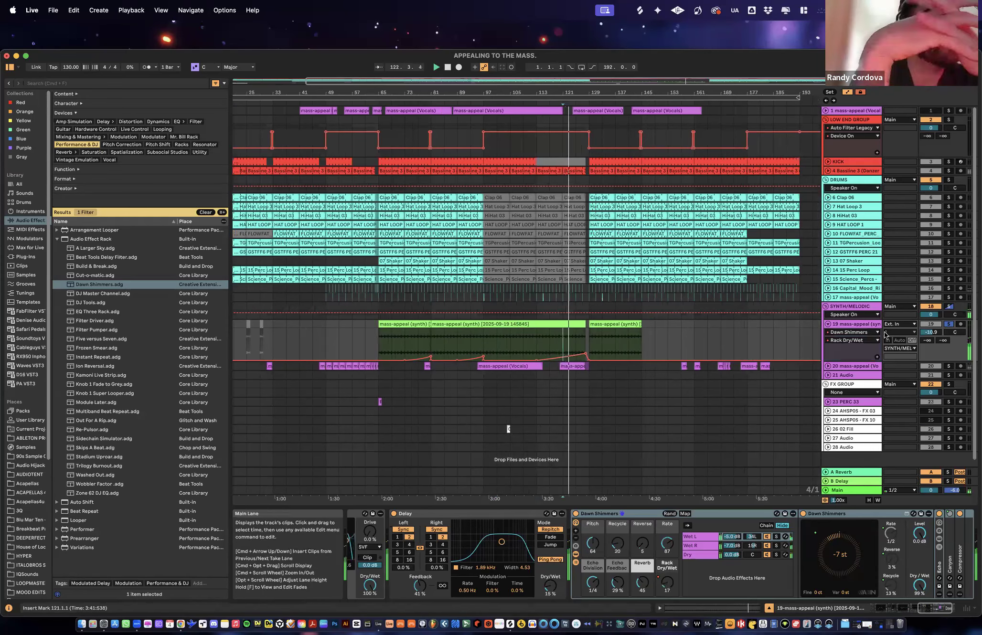
pyautogui.click(827, 325)
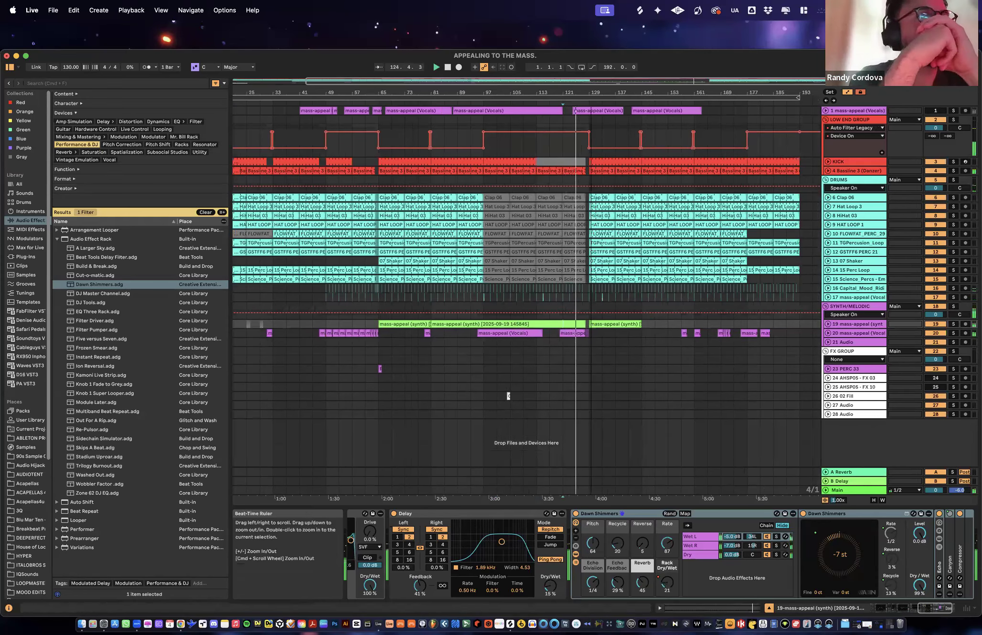
# - Copy the 02 Fill clip from bar 104 to bar 128 and the PERC 33 clip from bar 65 to bar 137
pyautogui.doubleClick(610, 90)
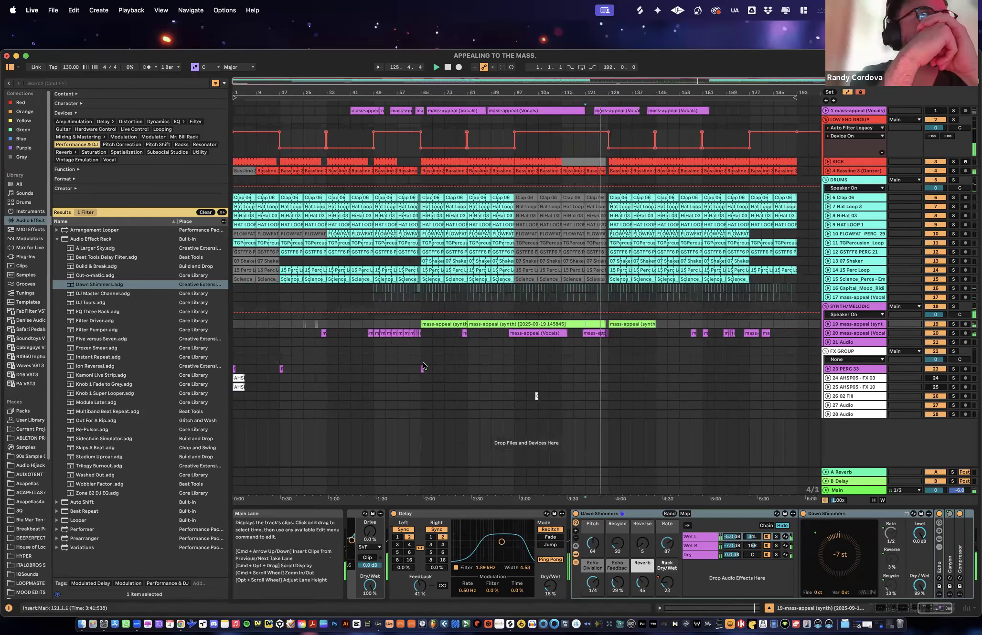
pyautogui.click(537, 395)
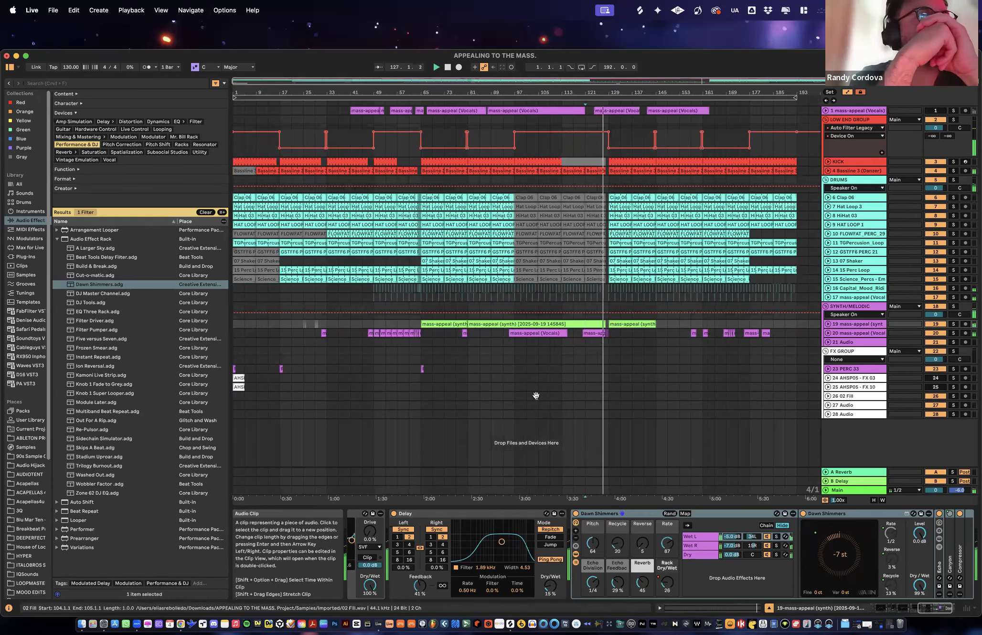
pyautogui.click(607, 396)
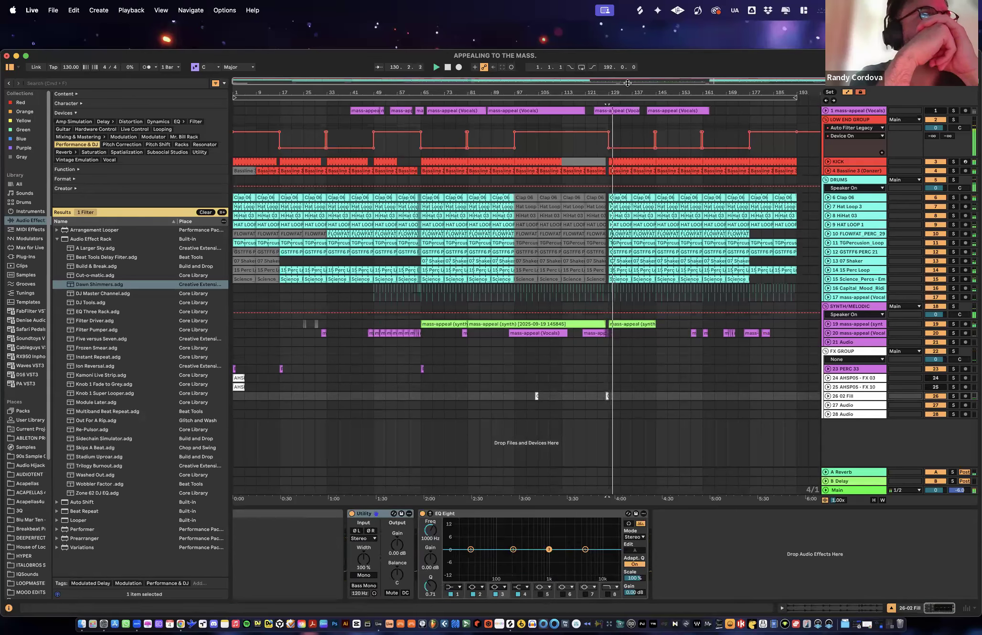
pyautogui.moveTo(655, 92); pyautogui.dragTo(609, 91)
pyautogui.click(607, 396)
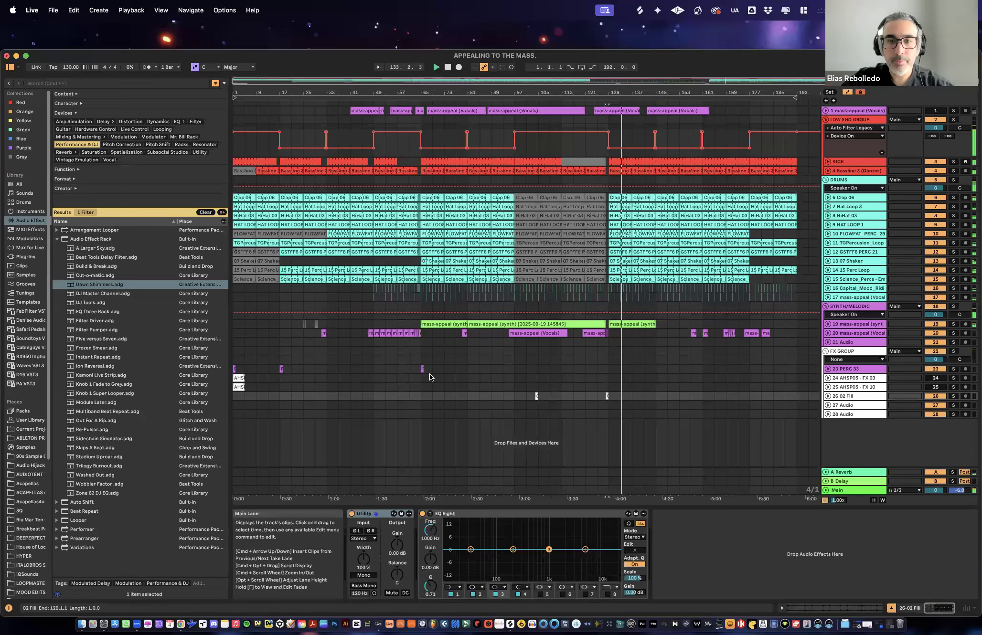
pyautogui.moveTo(422, 368); pyautogui.dragTo(635, 373)
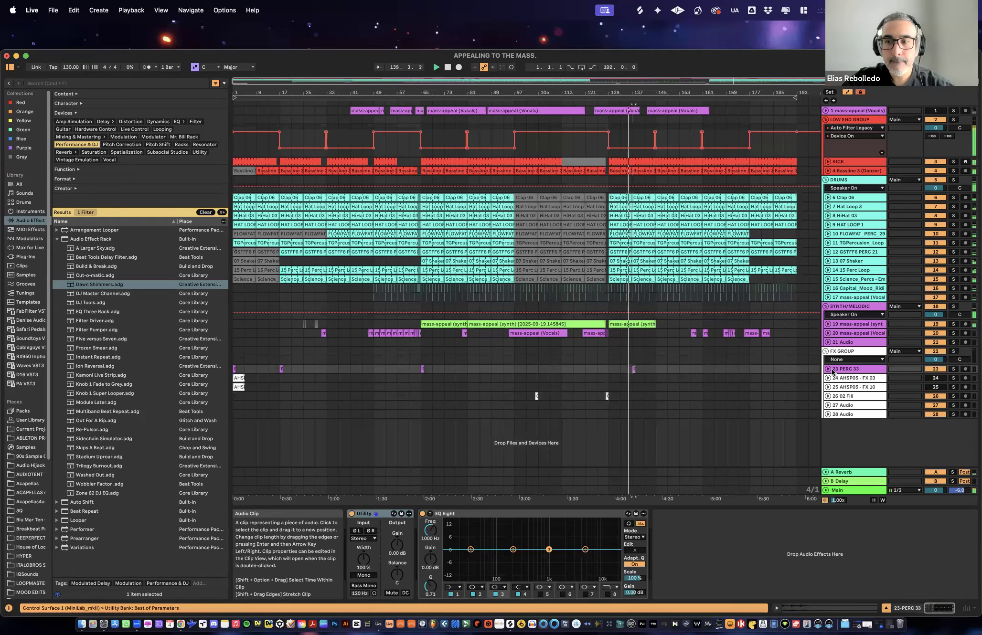
# - Lower the volume of the 02 Fill track and fold the track again
pyautogui.click(827, 396)
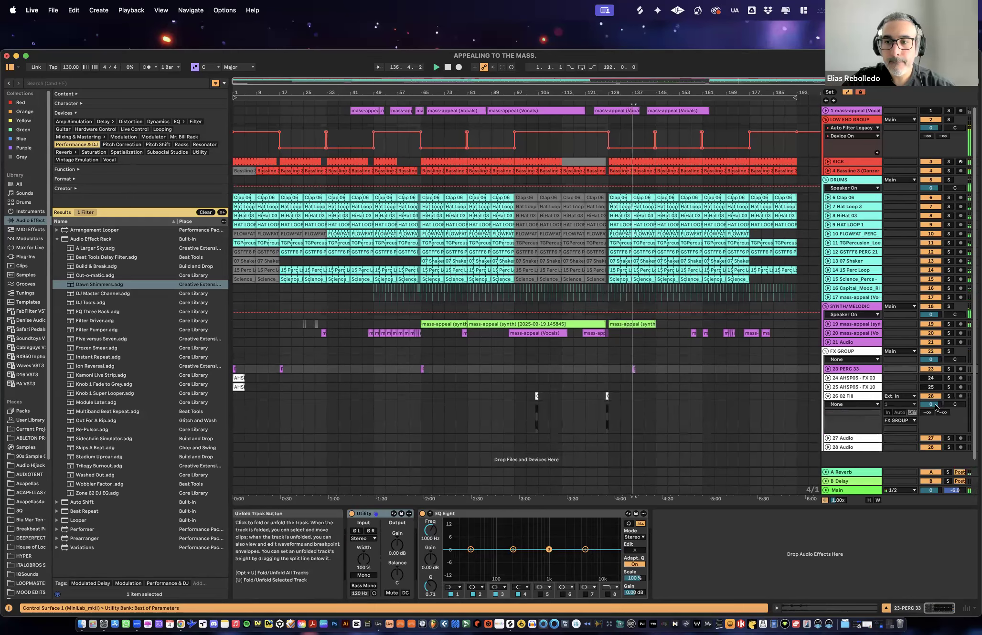
pyautogui.moveTo(926, 407); pyautogui.dragTo(927, 420)
pyautogui.click(828, 396)
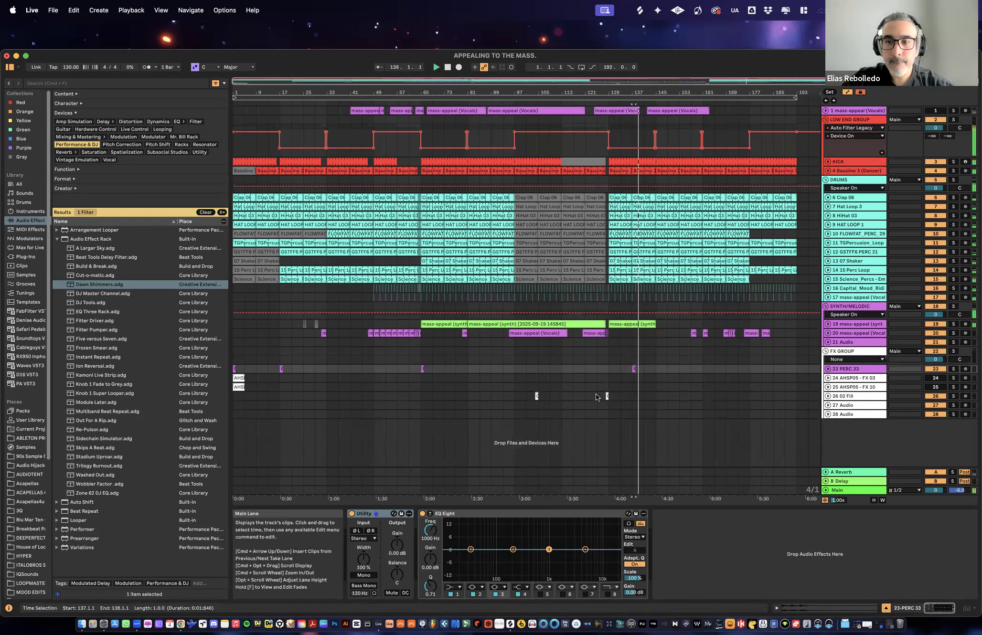
# - Copy the 02 Fill clip from bar 128 to bar 144 and duplicate bars 129 to 145 of PERC 33 onto bars 145 to 161
pyautogui.moveTo(607, 397); pyautogui.dragTo(654, 397)
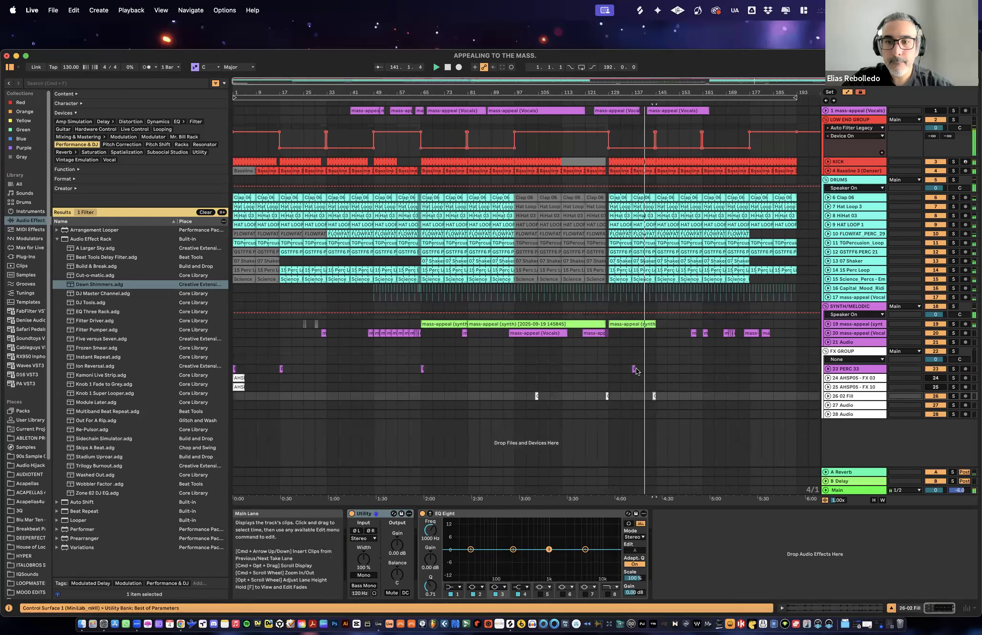
pyautogui.moveTo(650, 371); pyautogui.dragTo(606, 369)
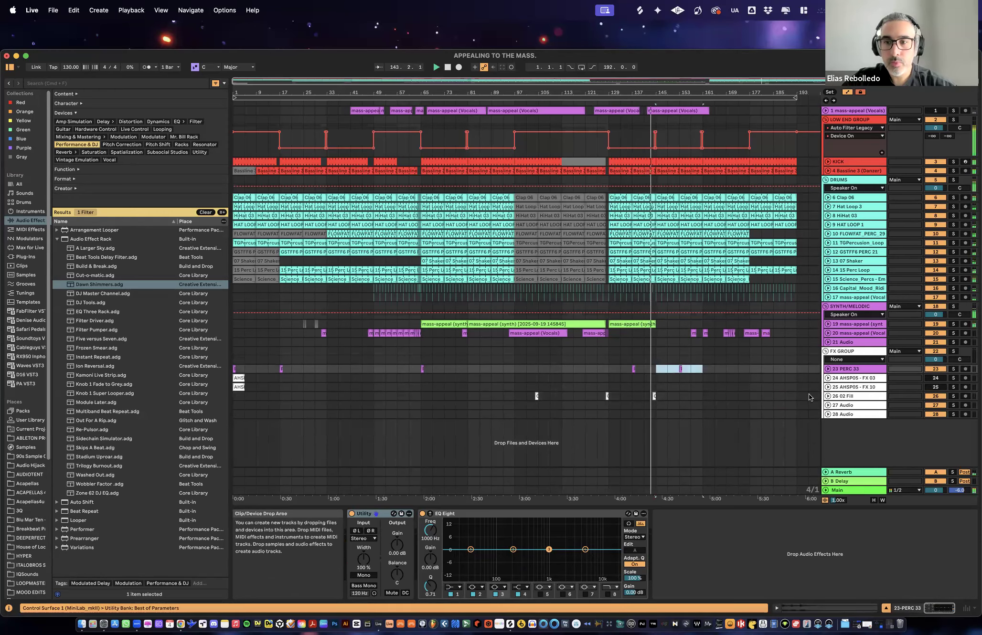
pyautogui.click(828, 396)
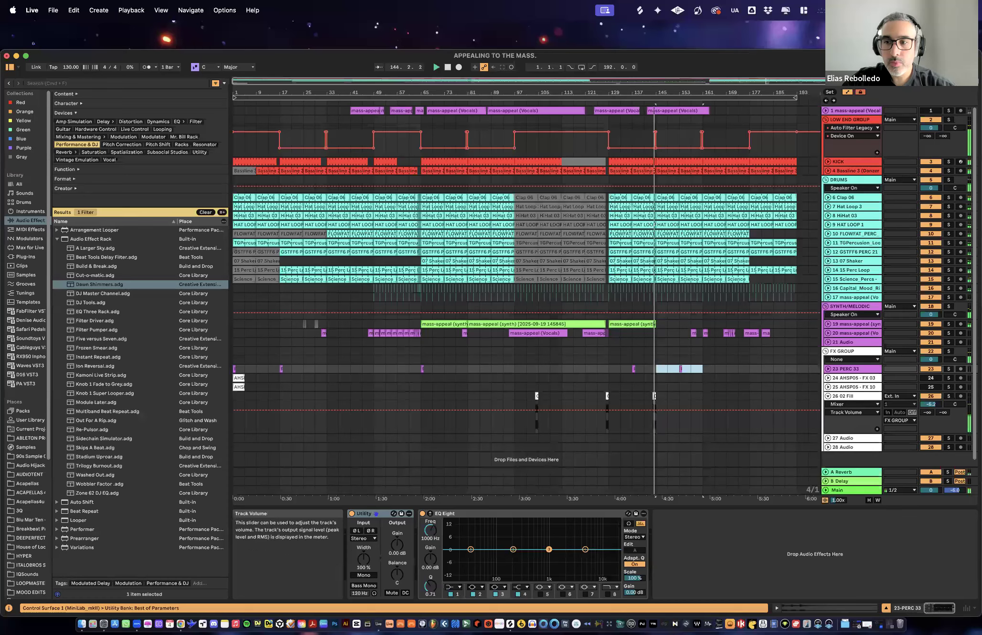
pyautogui.click(828, 396)
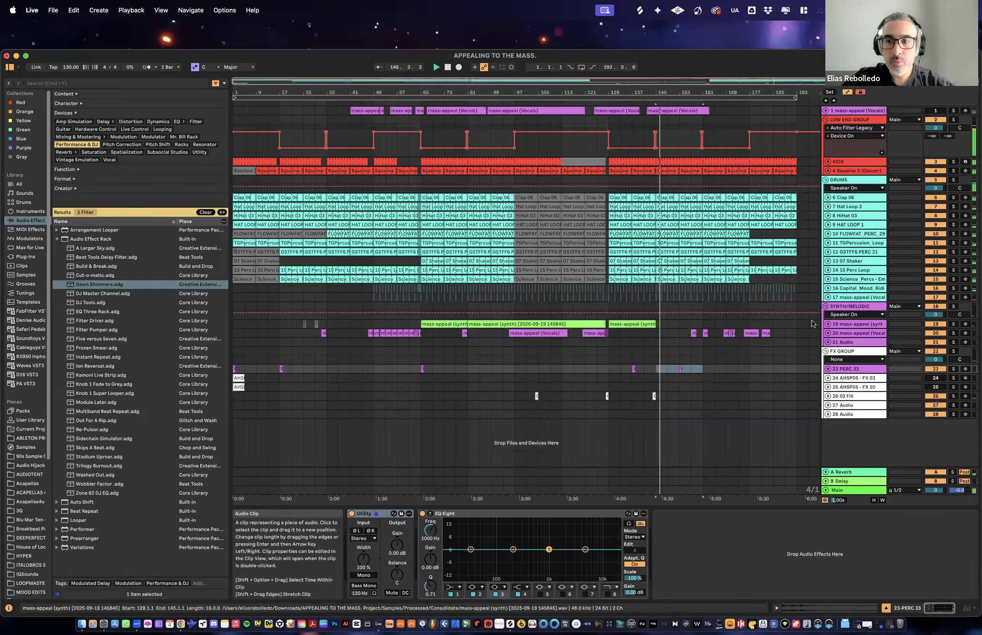
# - Unfold track 19 and duplicate the 16-bar synth clip at bar 129 to bar 145
pyautogui.click(828, 325)
pyautogui.moveTo(655, 324); pyautogui.dragTo(702, 326)
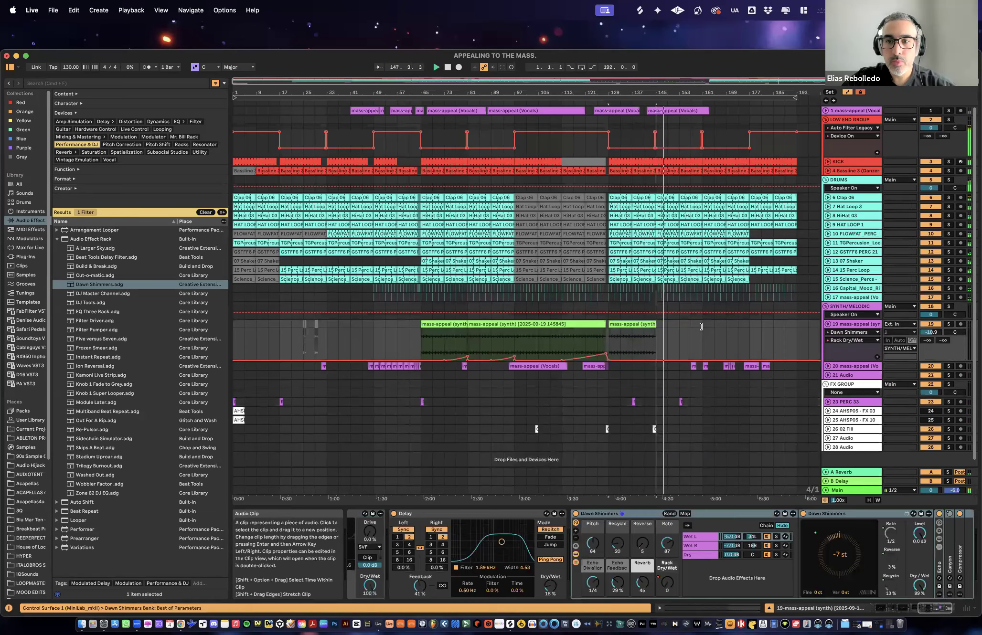
pyautogui.press('super+d')
# - Show the synth's Auto Filter Frequency automation, add a slightly lower breakpoint at bar 161, and fold track 19
pyautogui.click(841, 333)
pyautogui.click(841, 381)
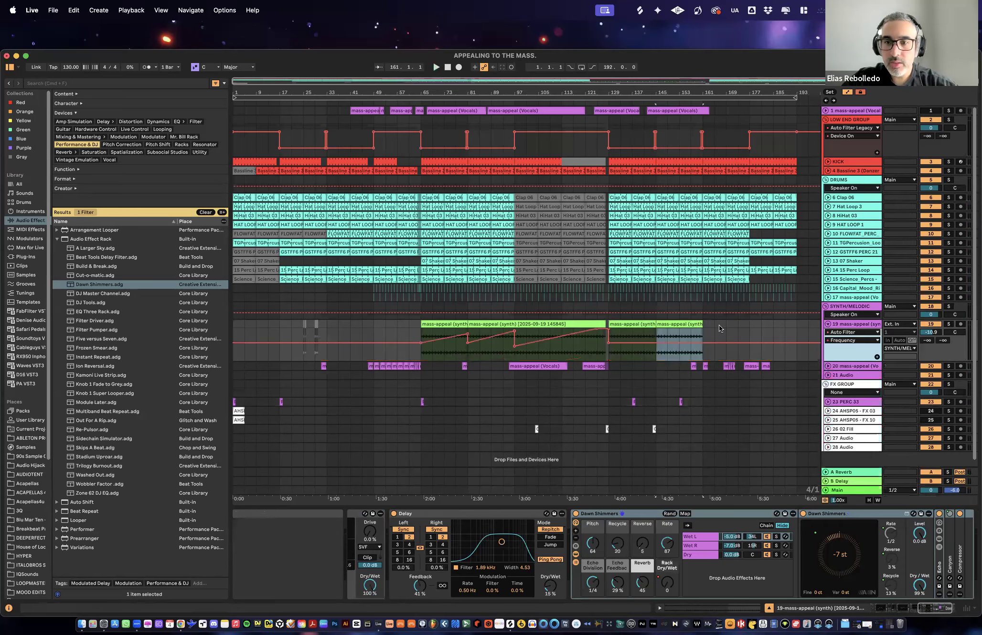
pyautogui.click(727, 341)
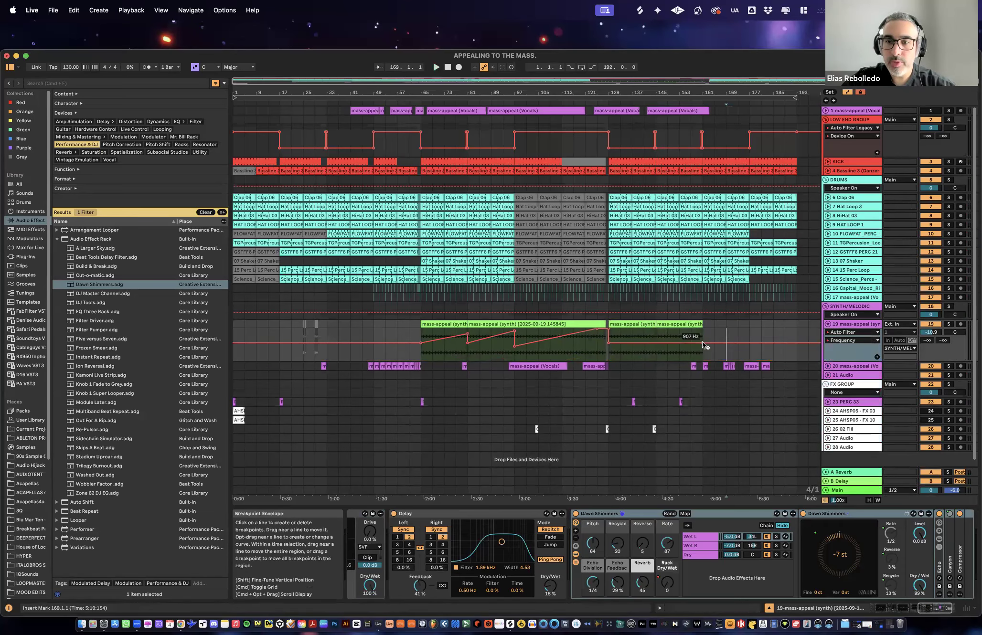
pyautogui.moveTo(703, 343); pyautogui.dragTo(702, 344)
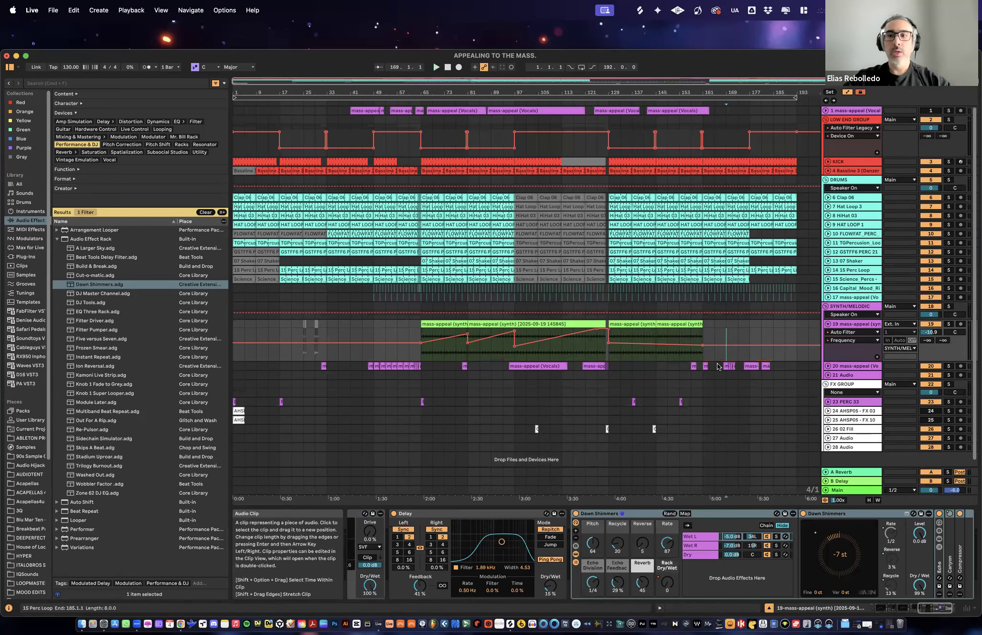
pyautogui.click(827, 323)
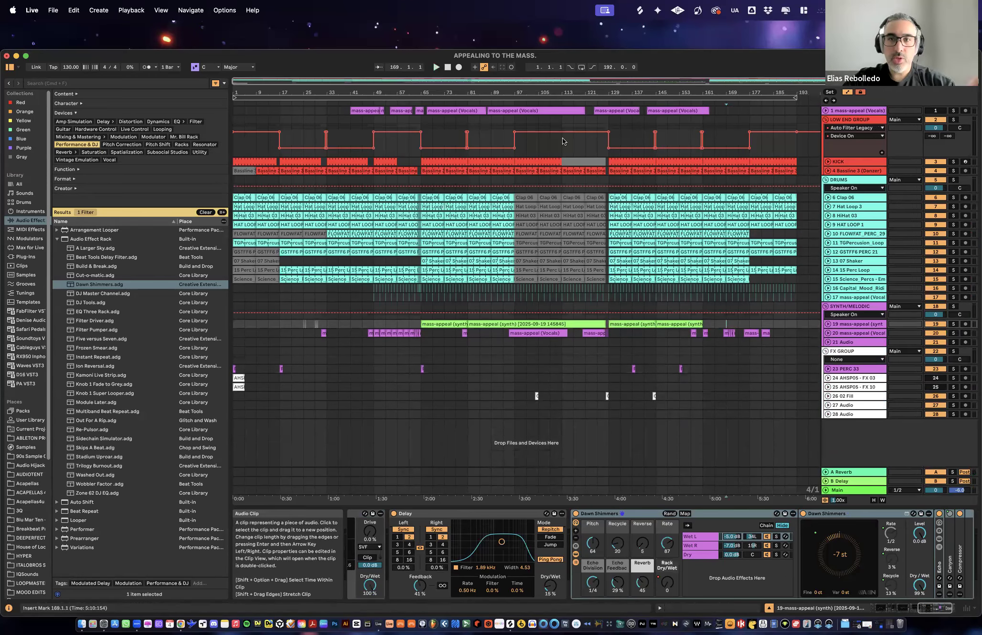
# - Select the LOW END GROUP's filter Device On automation from bar 97 to bar 129
pyautogui.click(796, 134)
pyautogui.click(525, 145)
pyautogui.moveTo(589, 148); pyautogui.dragTo(608, 148)
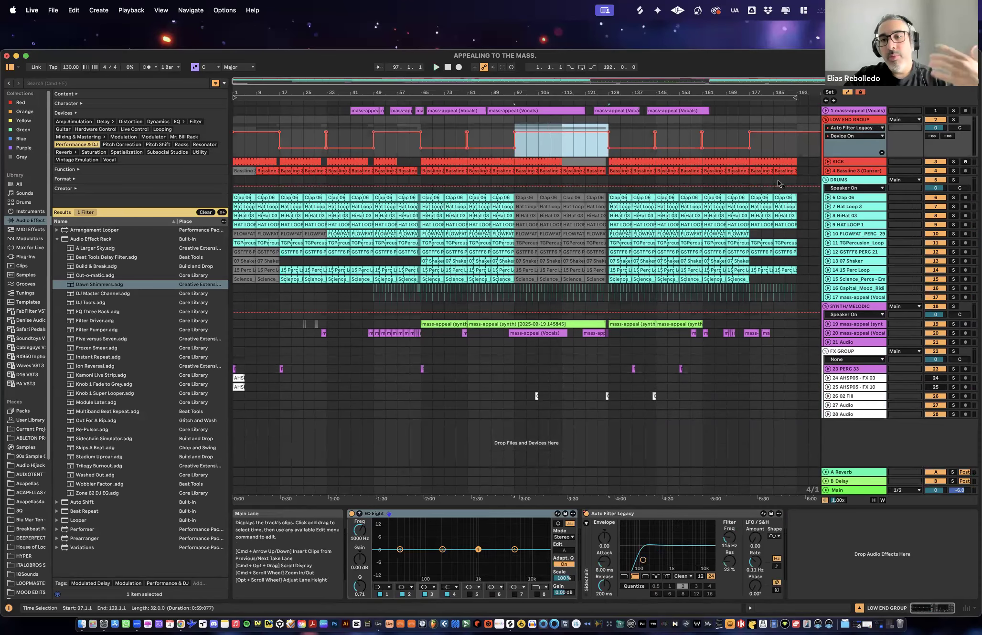
# - Reduce the height of the LOW END GROUP track
pyautogui.click(852, 306)
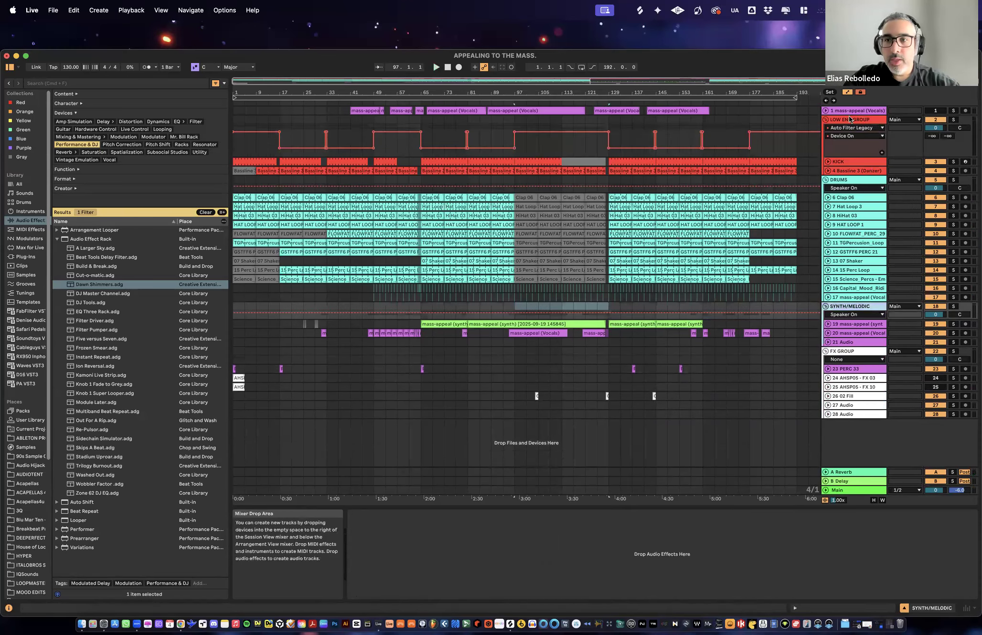
pyautogui.click(854, 153)
pyautogui.moveTo(857, 142); pyautogui.dragTo(857, 139)
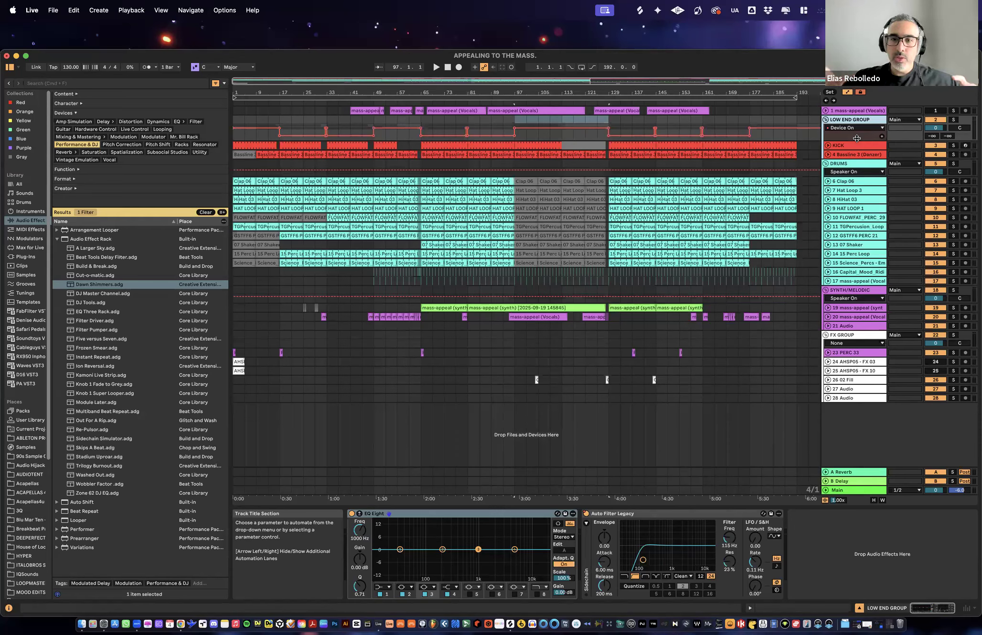
# - Unfold the vocal track 20 in the SYNTH/MELODIC group and solo it
pyautogui.click(845, 318)
pyautogui.click(827, 317)
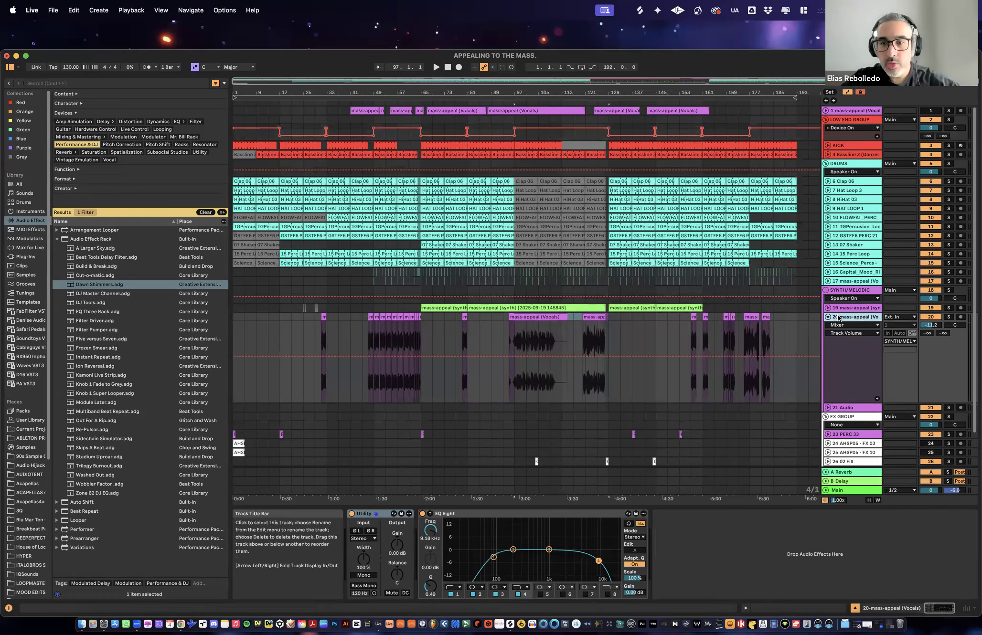
pyautogui.click(856, 309)
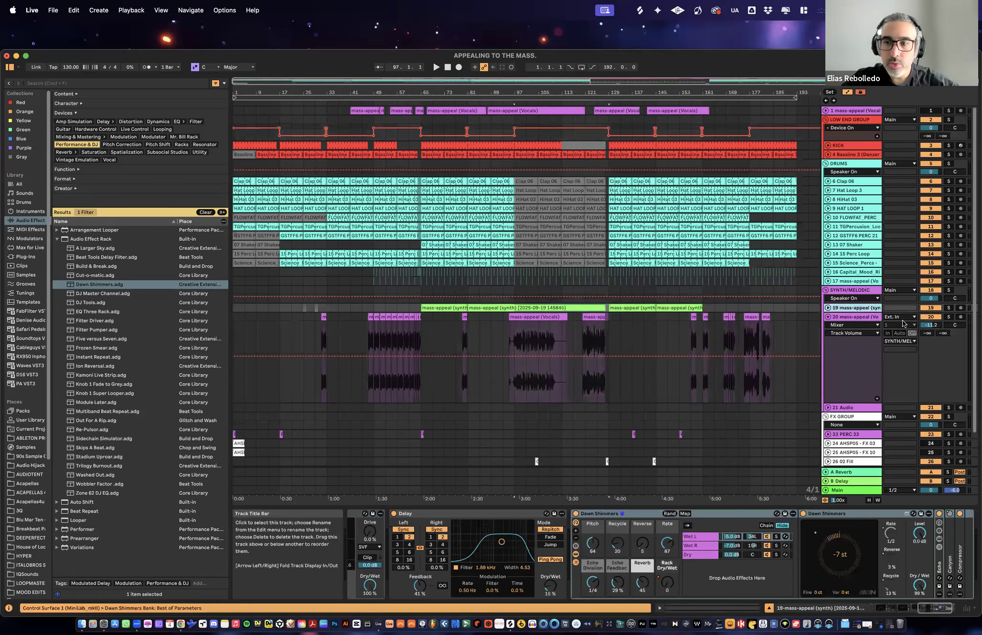
pyautogui.click(903, 324)
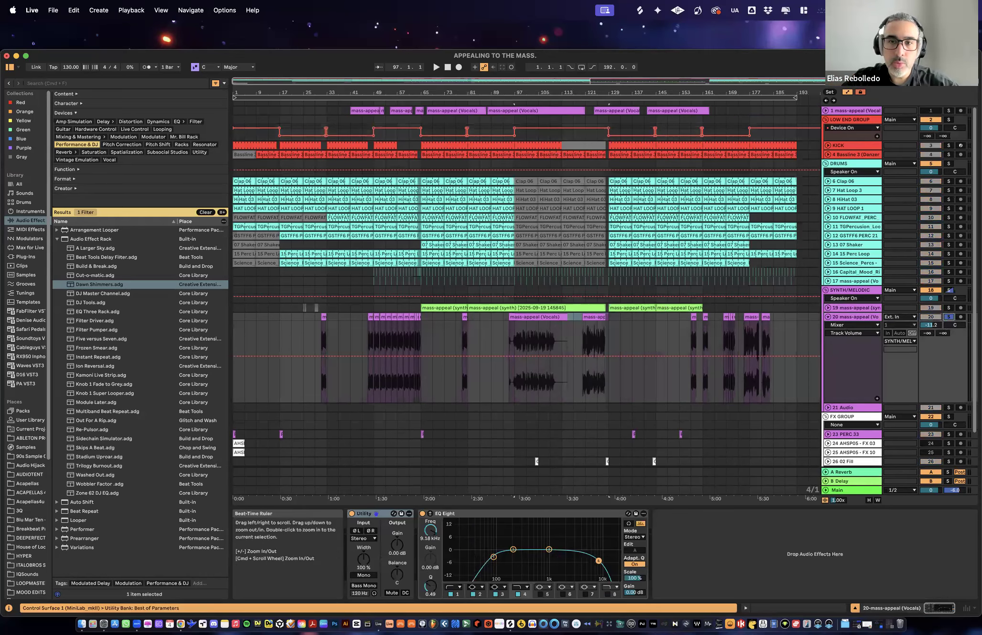
# - Load the Build & Break effect rack onto vocal track 20 and select the vocal clip starting at bar 95
pyautogui.moveTo(574, 90); pyautogui.dragTo(576, 138)
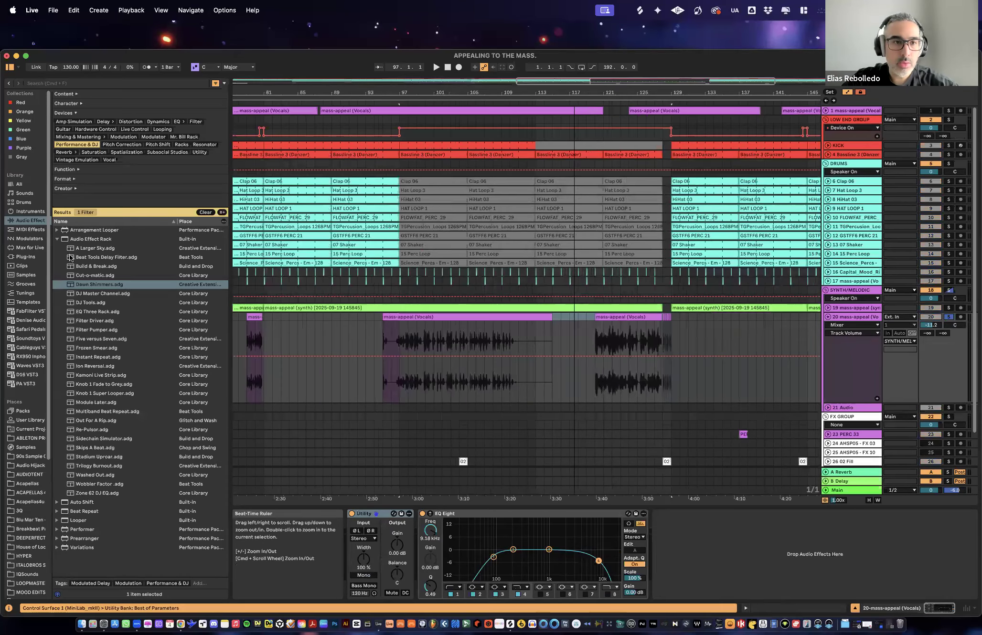
pyautogui.click(95, 268)
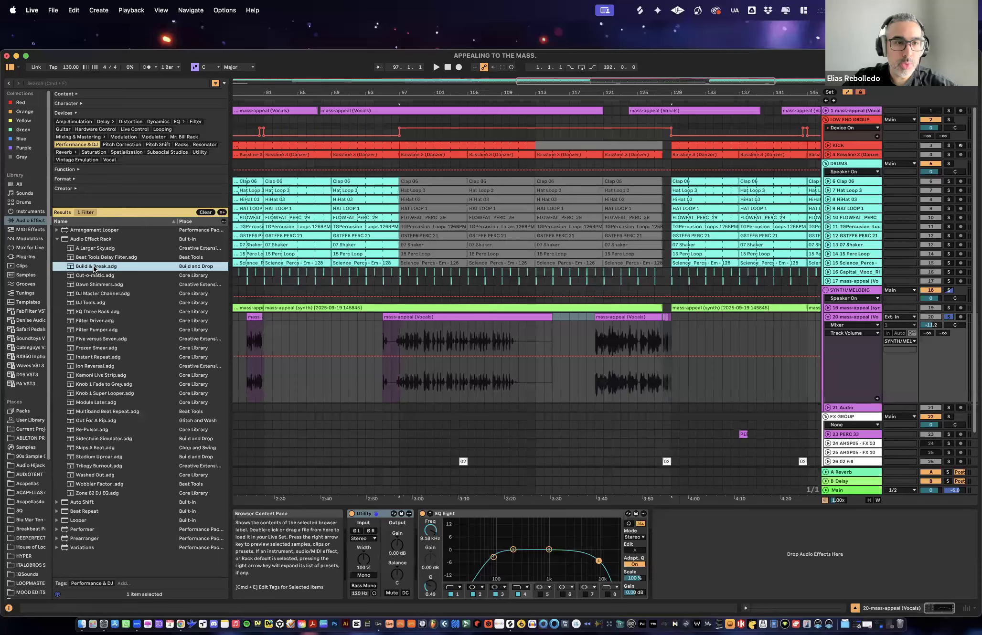
pyautogui.doubleClick(94, 266)
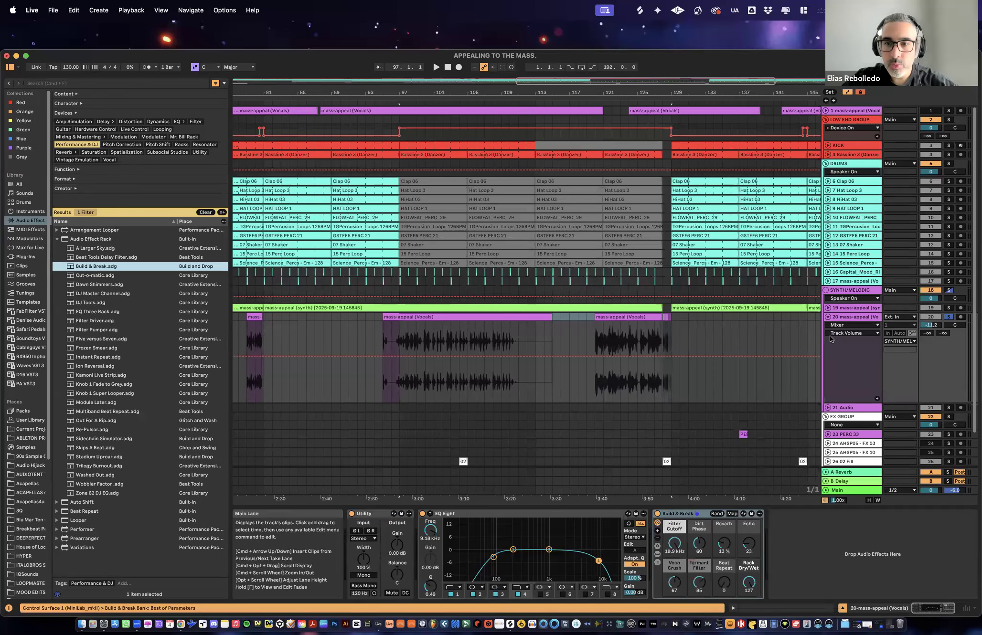
pyautogui.click(842, 317)
pyautogui.click(445, 317)
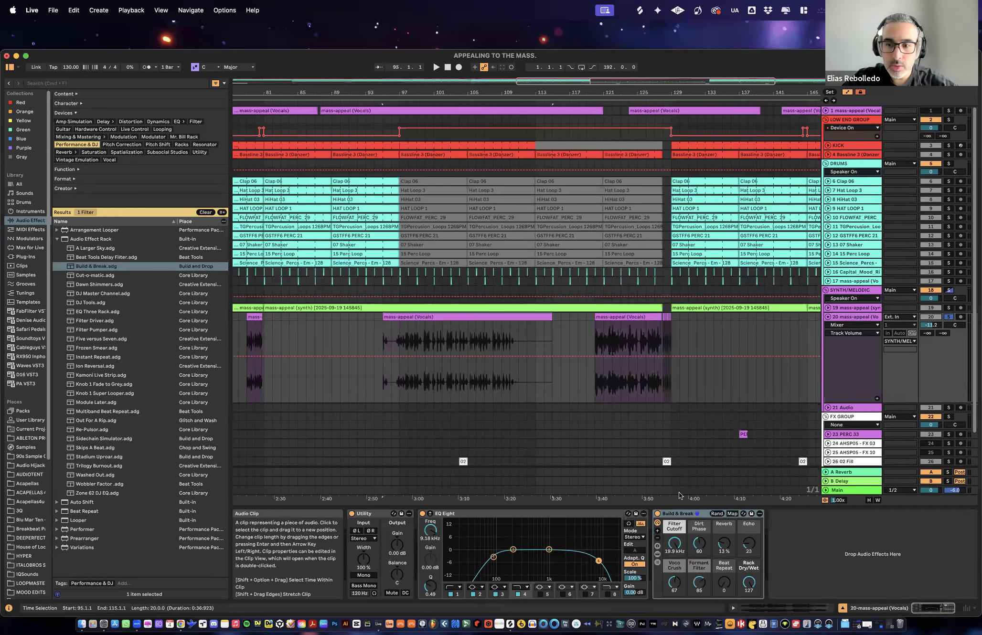
# - Audition the vocals through Build & Break, setting its Reverb to 26 % and Rack Dry/Wet to 0
pyautogui.press('space')
pyautogui.moveTo(749, 584)
pyautogui.mouseDown()
pyautogui.moveTo(749, 618)
pyautogui.moveTo(749, 565)
pyautogui.moveTo(749, 599)
pyautogui.mouseUp()
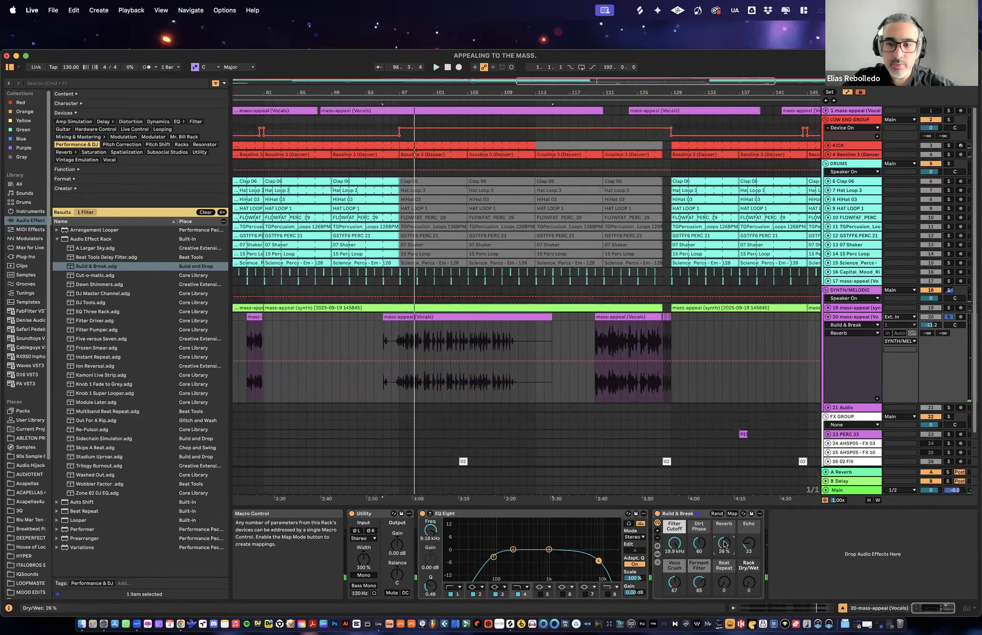
pyautogui.press('space')
pyautogui.moveTo(749, 583)
pyautogui.mouseDown()
pyautogui.moveTo(749, 571)
pyautogui.moveTo(749, 600)
pyautogui.mouseUp()
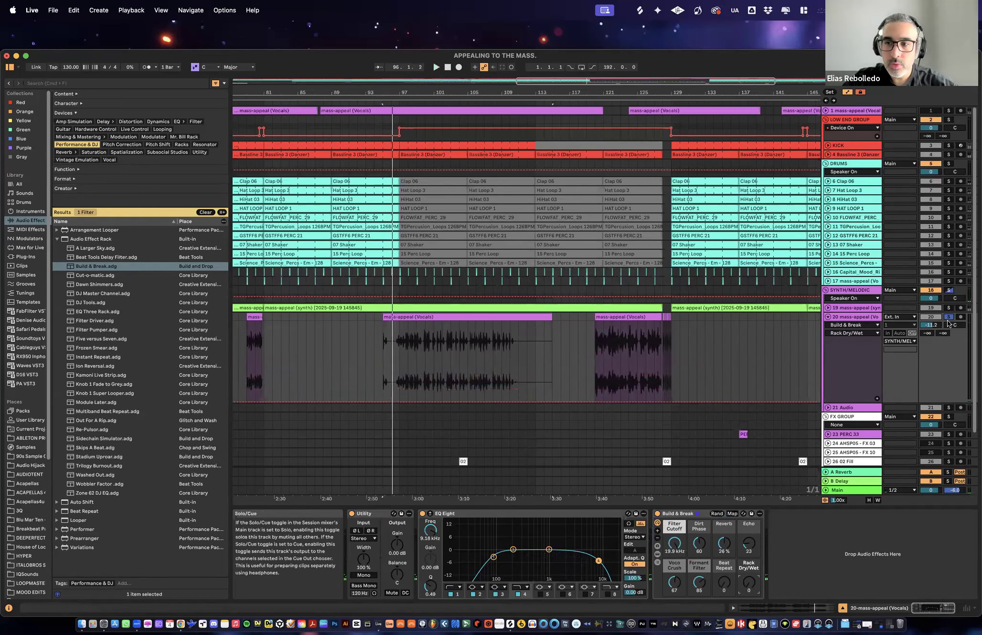
# - Try Build & Break from bars 113 and 120 with Echo at 51 and Beat Repeat at 127, and delete the rack
pyautogui.click(533, 355)
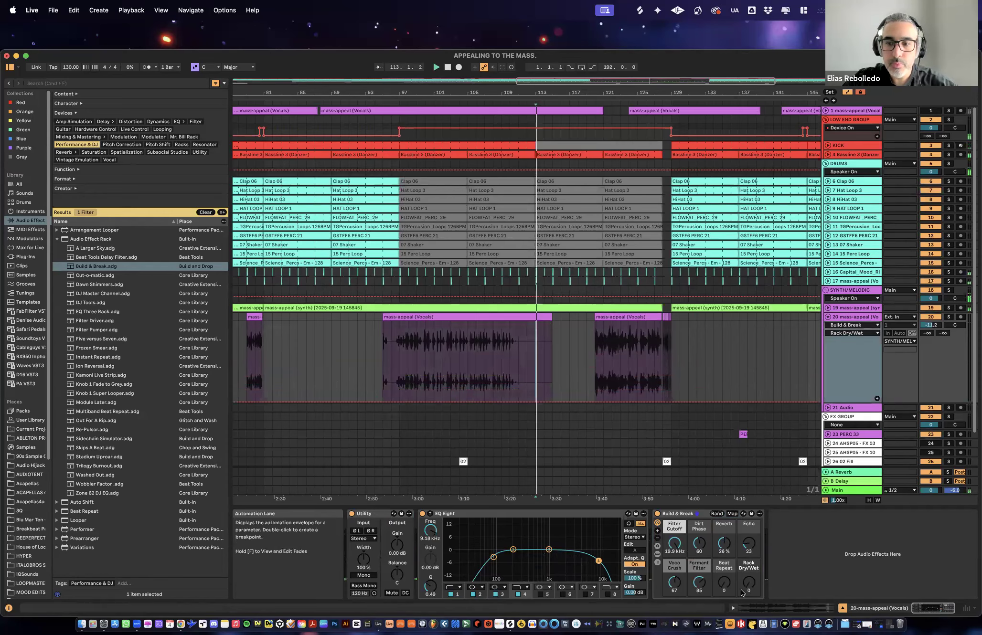
pyautogui.click(604, 376)
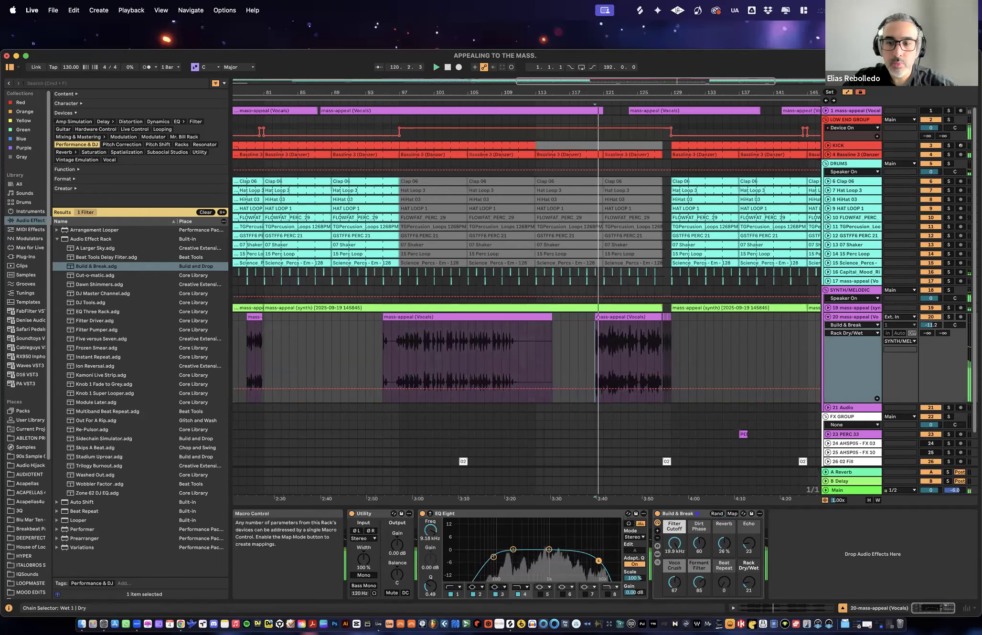
pyautogui.moveTo(748, 586)
pyautogui.mouseDown()
pyautogui.moveTo(724, 571)
pyautogui.moveTo(749, 582)
pyautogui.moveTo(749, 539)
pyautogui.moveTo(749, 583)
pyautogui.moveTo(724, 577)
pyautogui.moveTo(748, 581)
pyautogui.mouseUp()
pyautogui.click(749, 582)
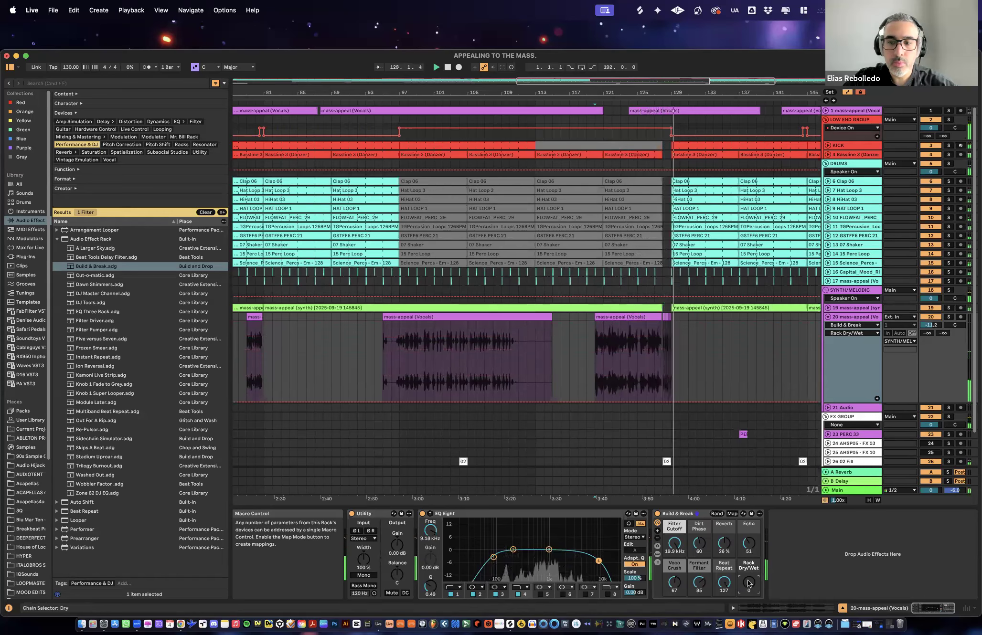
pyautogui.press('Delete')
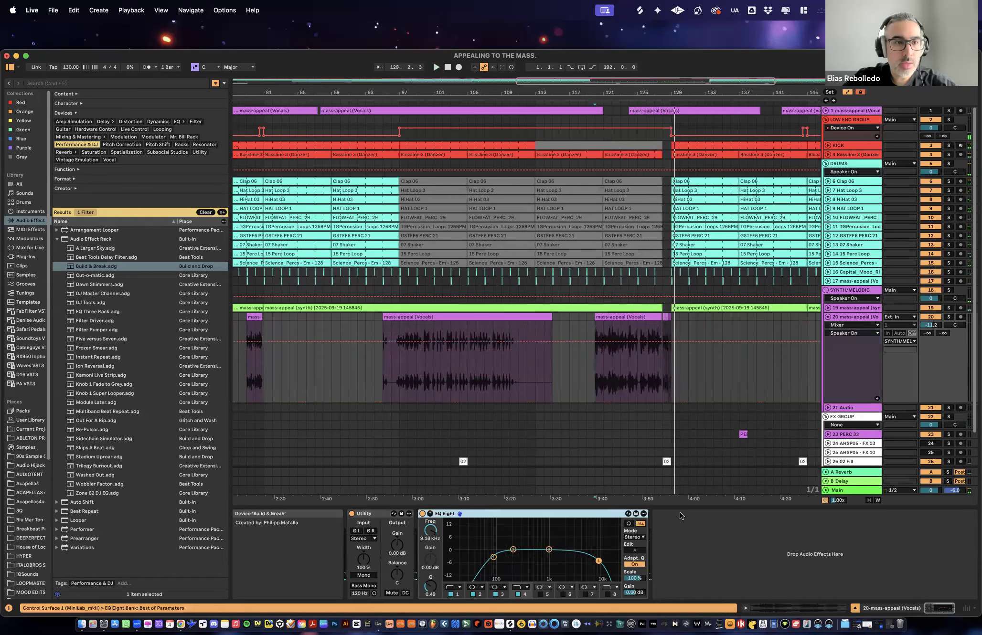
# - Load the Beat Tools Delay Filter rack onto vocal track 20, set Rack Dry/Wet to 0 and audition the clip at bar 120
pyautogui.click(100, 258)
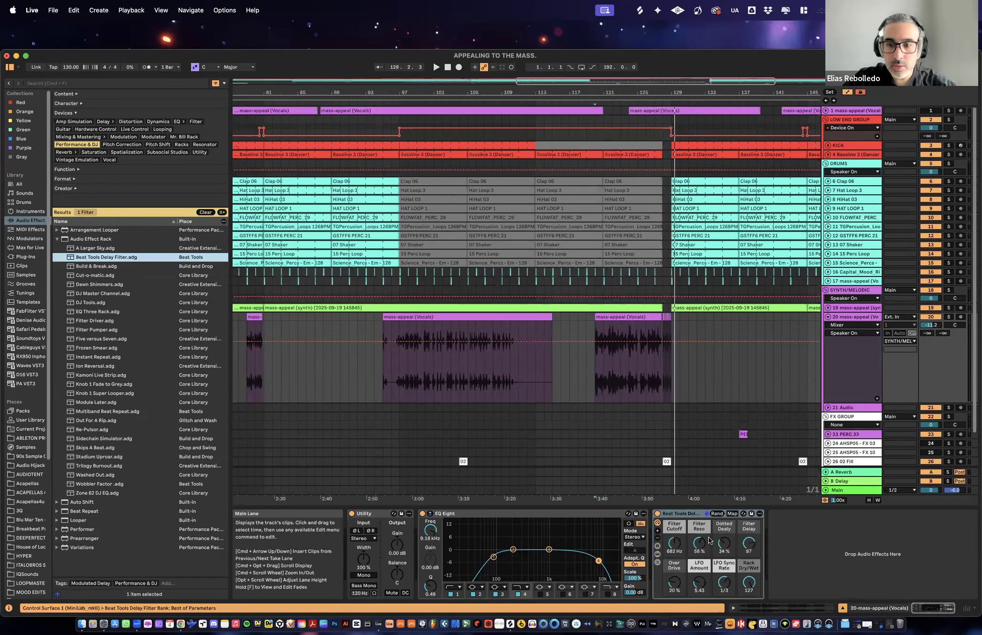
pyautogui.click(749, 583)
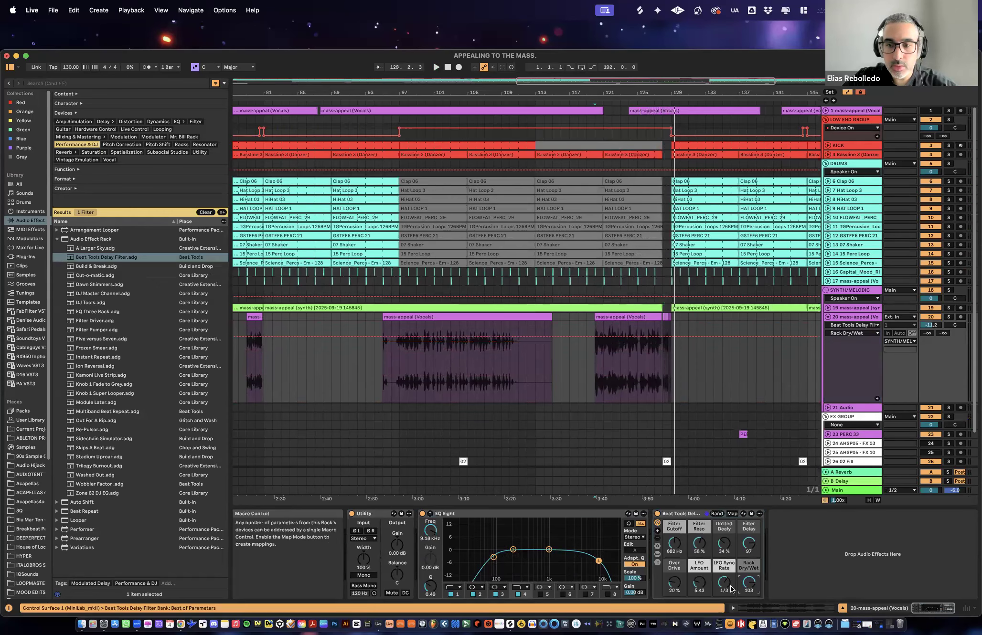
pyautogui.click(625, 317)
pyautogui.press('space')
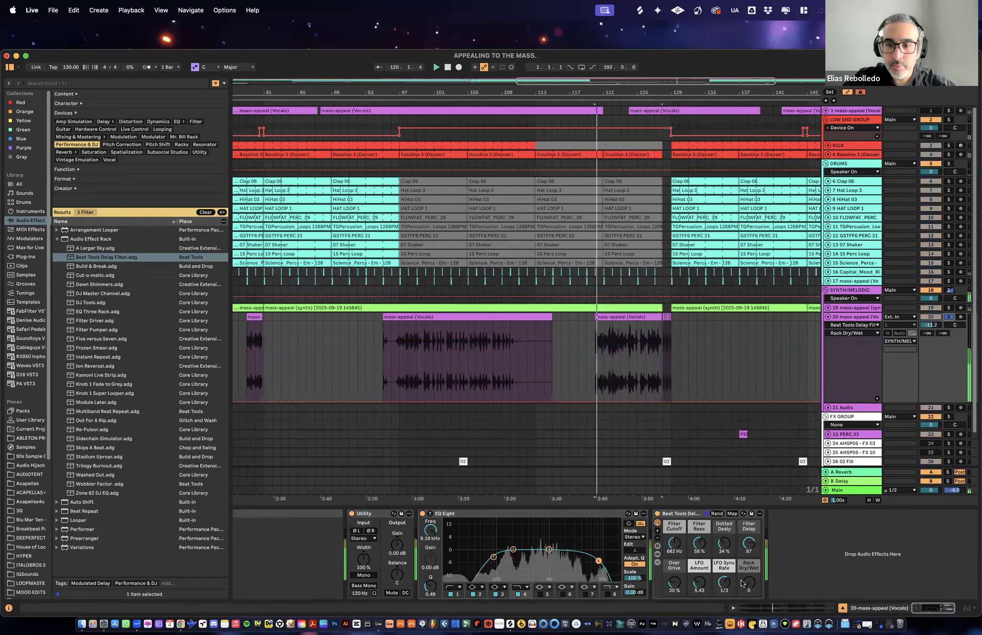
pyautogui.moveTo(749, 583)
pyautogui.mouseDown()
pyautogui.moveTo(748, 549)
pyautogui.moveTo(749, 585)
pyautogui.mouseUp()
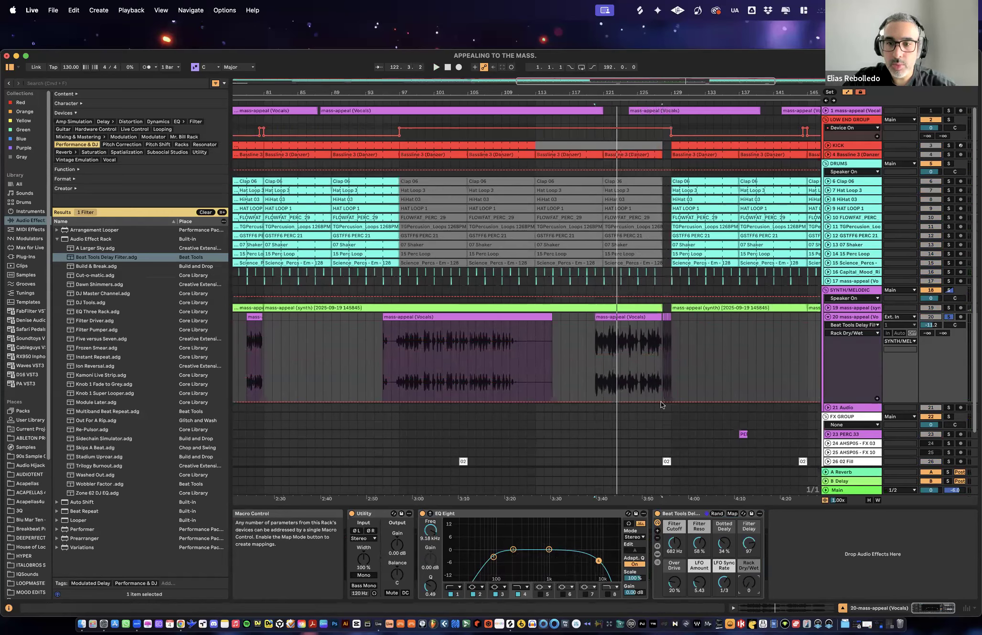
# - Automate the delay rack's Rack Dry/Wet in a curved rise from 0 at bar 120 to the clip's end in bar 127, dropping back to 0
pyautogui.moveTo(662, 402); pyautogui.dragTo(595, 402)
pyautogui.moveTo(673, 378); pyautogui.dragTo(662, 401)
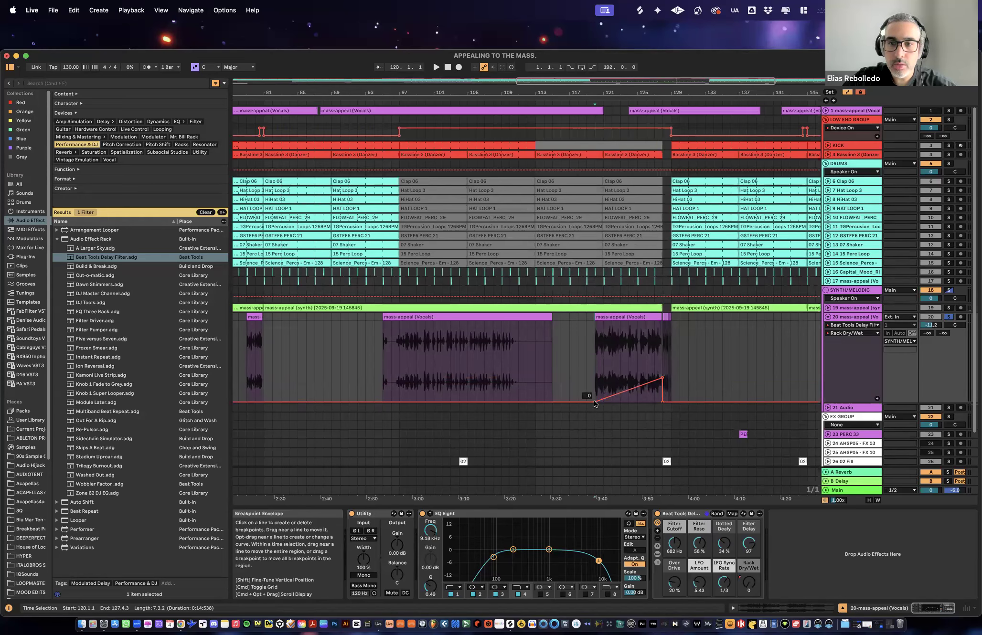
pyautogui.moveTo(594, 400)
pyautogui.mouseDown()
pyautogui.moveTo(596, 380)
pyautogui.moveTo(594, 400)
pyautogui.mouseUp()
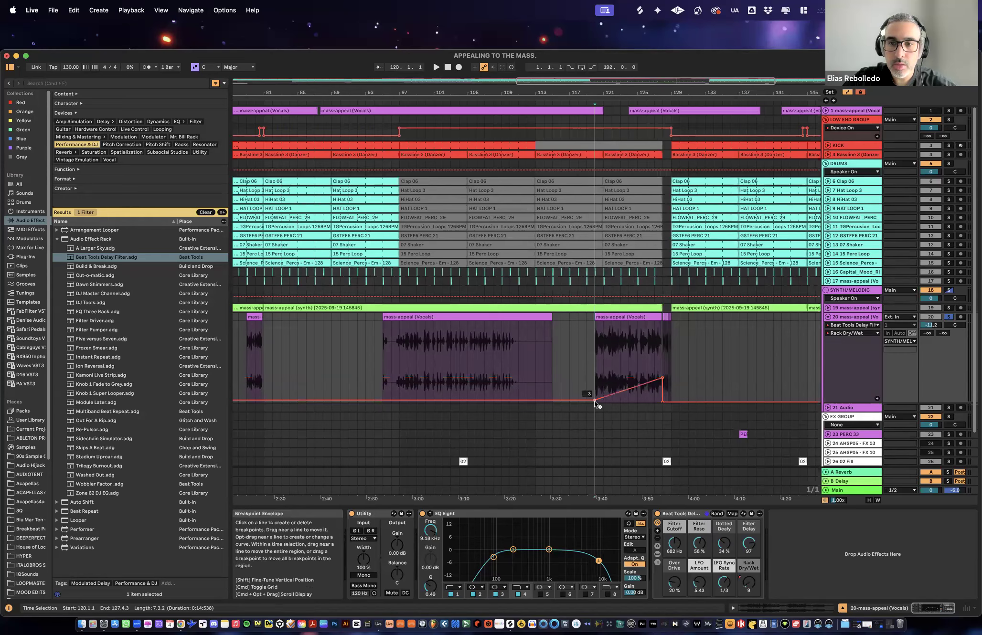
pyautogui.click(593, 371)
pyautogui.press('space')
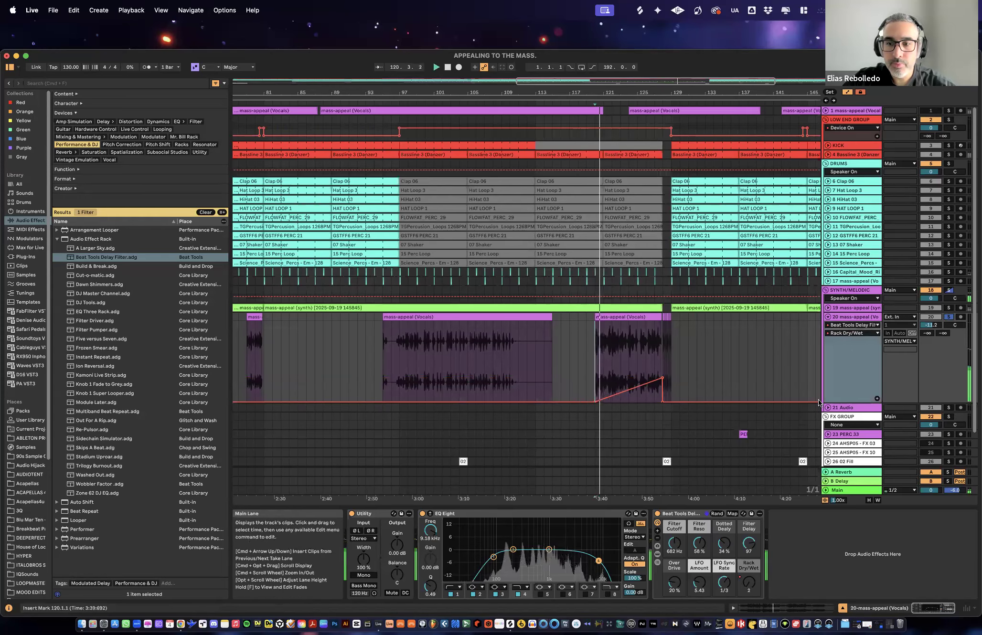
pyautogui.moveTo(635, 391); pyautogui.dragTo(662, 375)
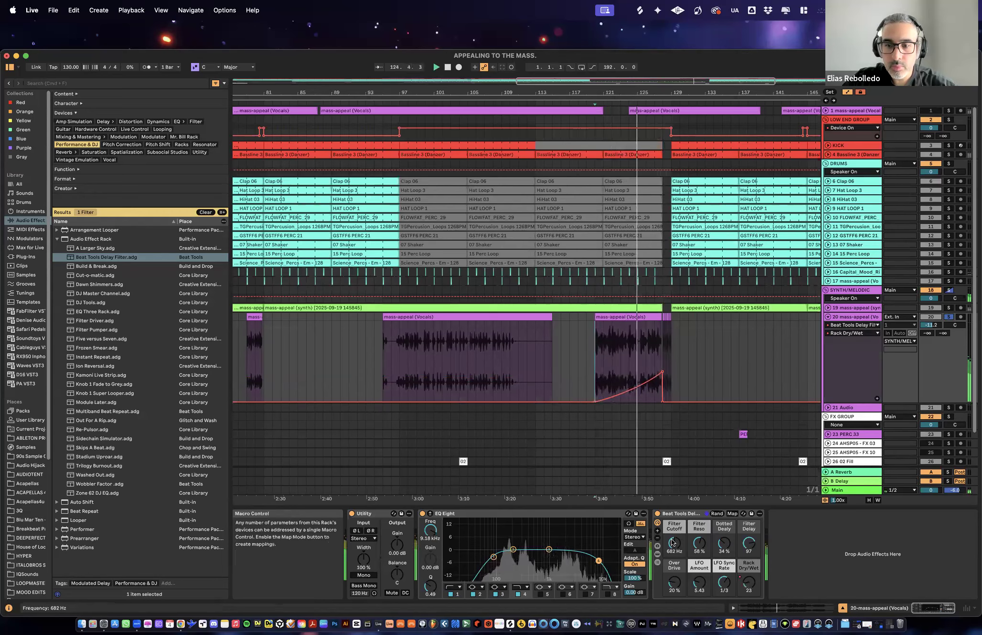
# - Set the delay rack's Filter Cutoff to 1.12 kHz and LFO Amount to 5.77, and replay from bar 120
pyautogui.moveTo(674, 543); pyautogui.dragTo(674, 538)
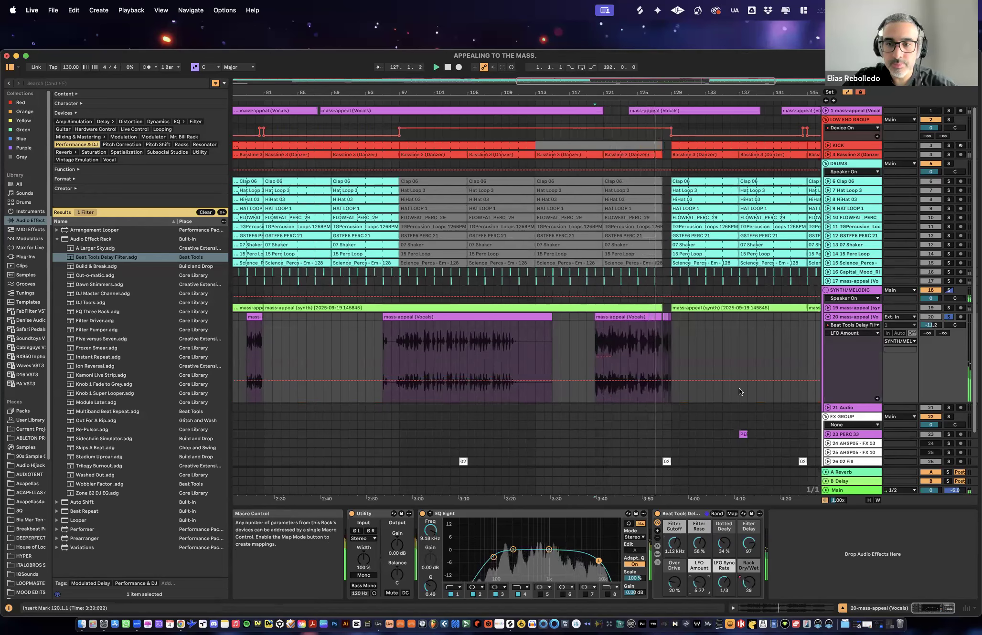
pyautogui.click(599, 355)
pyautogui.press('space')
pyautogui.press('space')
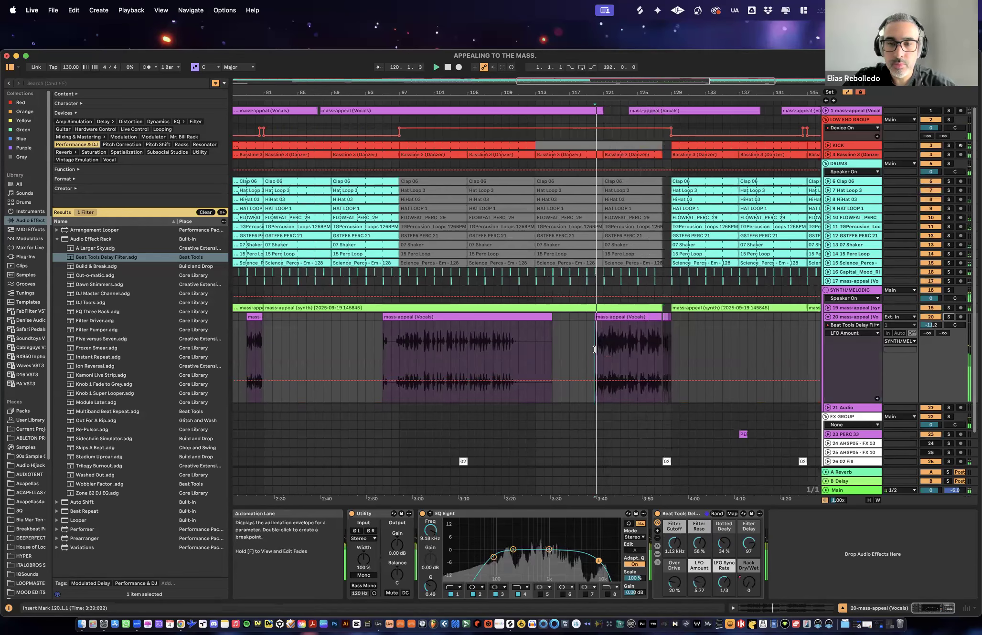
# - Automate the delay rack's Rack Dry/Wet in a curved rise from 0 at bar 49 to 36 at bar 64, returning to 0 at bar 65
pyautogui.moveTo(596, 91); pyautogui.dragTo(651, 57)
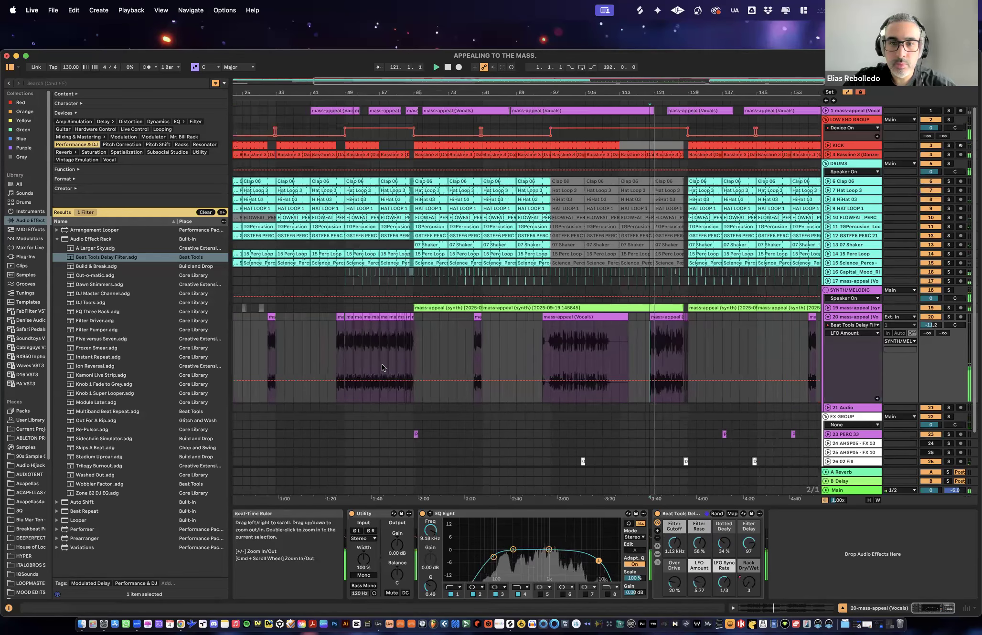
pyautogui.click(750, 585)
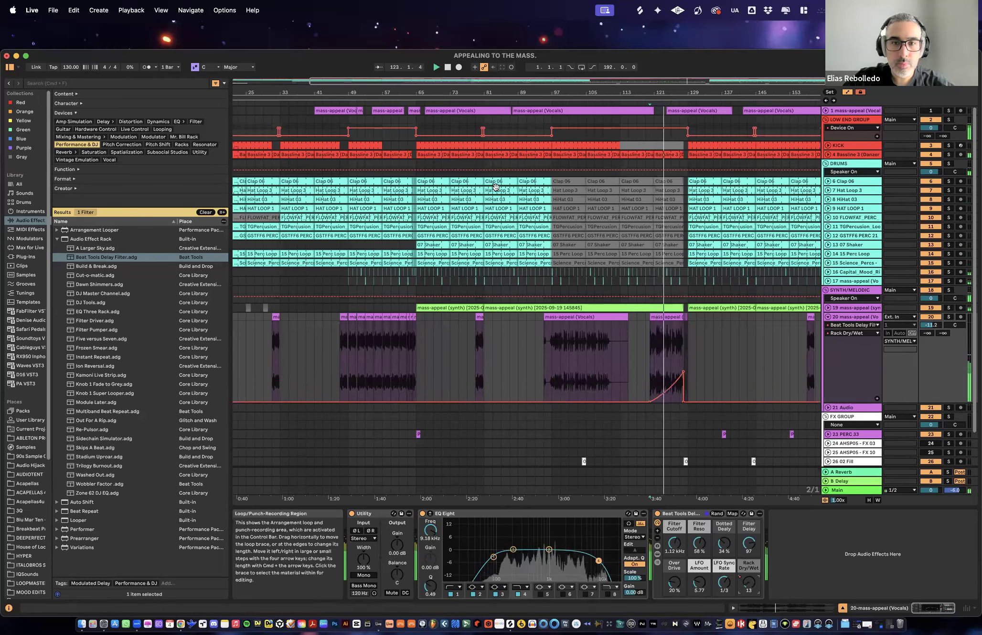
pyautogui.moveTo(418, 90); pyautogui.dragTo(481, 181)
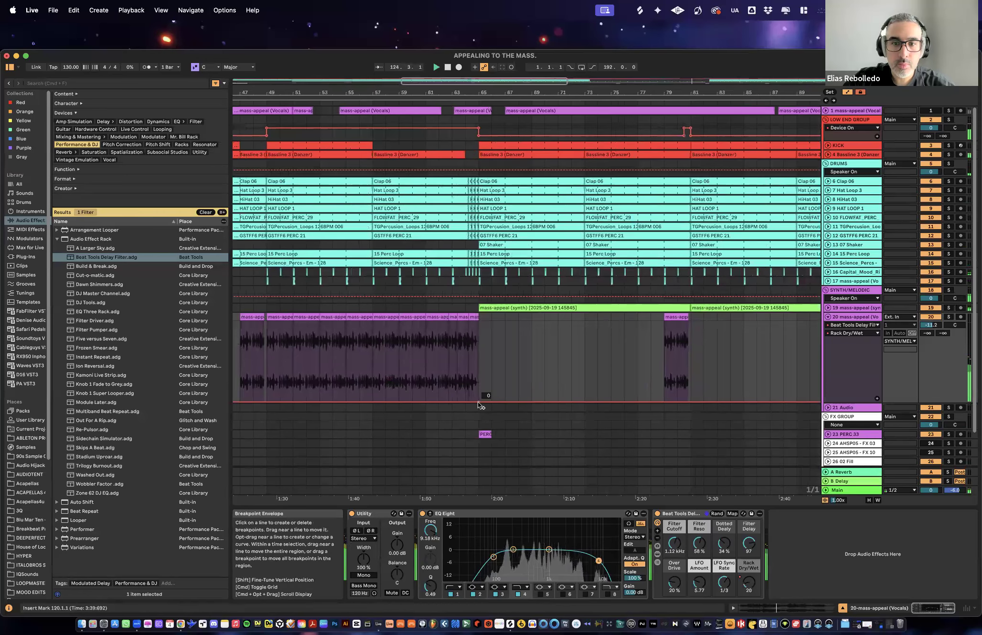
pyautogui.moveTo(467, 399)
pyautogui.mouseDown()
pyautogui.moveTo(467, 377)
pyautogui.moveTo(412, 401)
pyautogui.moveTo(266, 401)
pyautogui.mouseUp()
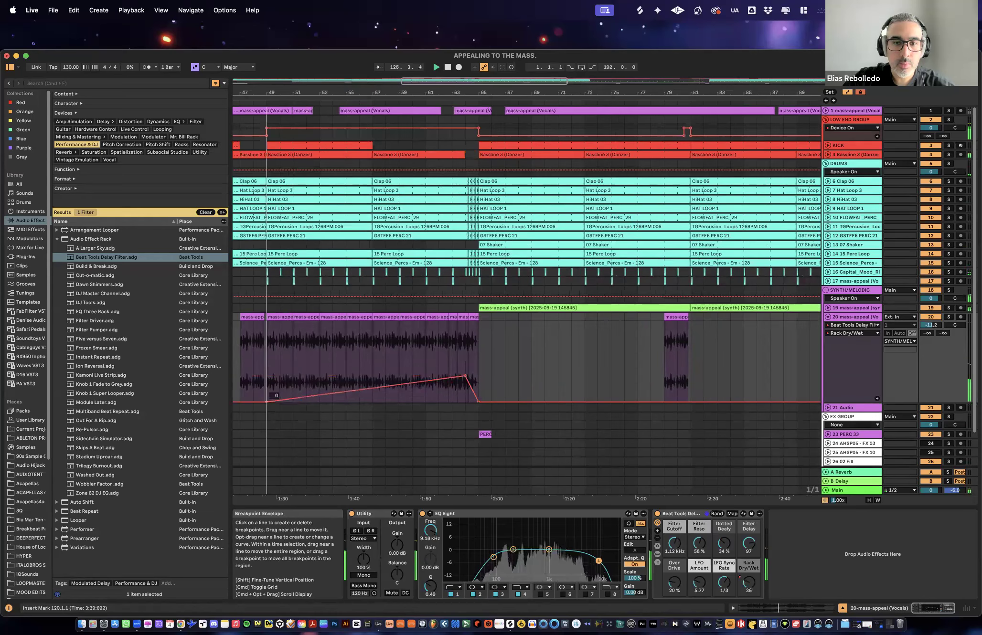
pyautogui.moveTo(465, 376); pyautogui.dragTo(465, 382)
pyautogui.moveTo(408, 393); pyautogui.dragTo(412, 389)
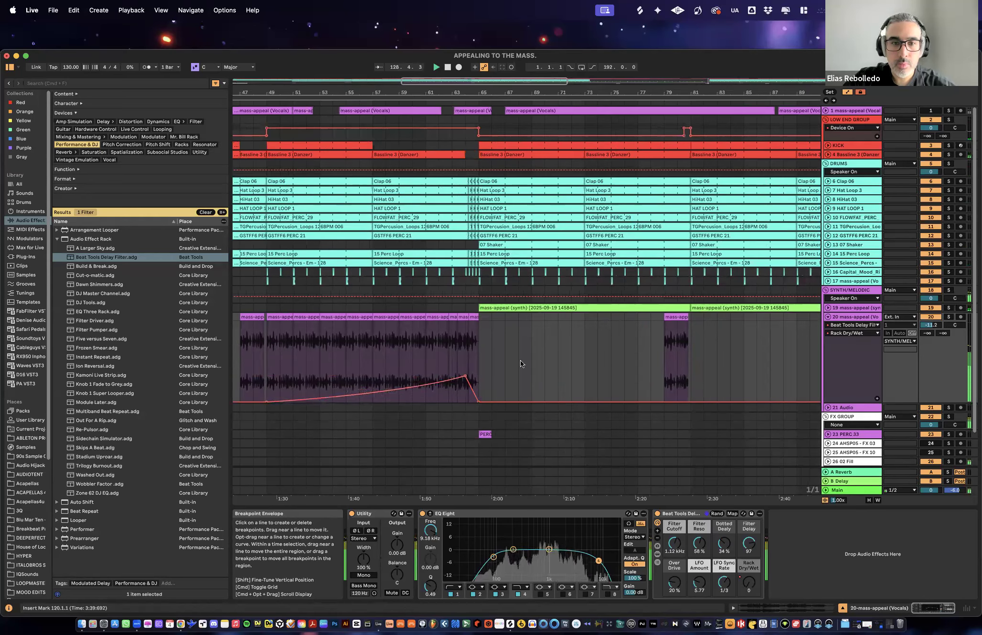
# - Play the arrangement from bar 49 and check the vocal delay rise leading to bar 65
pyautogui.click(268, 331)
pyautogui.press('space')
pyautogui.press('space')
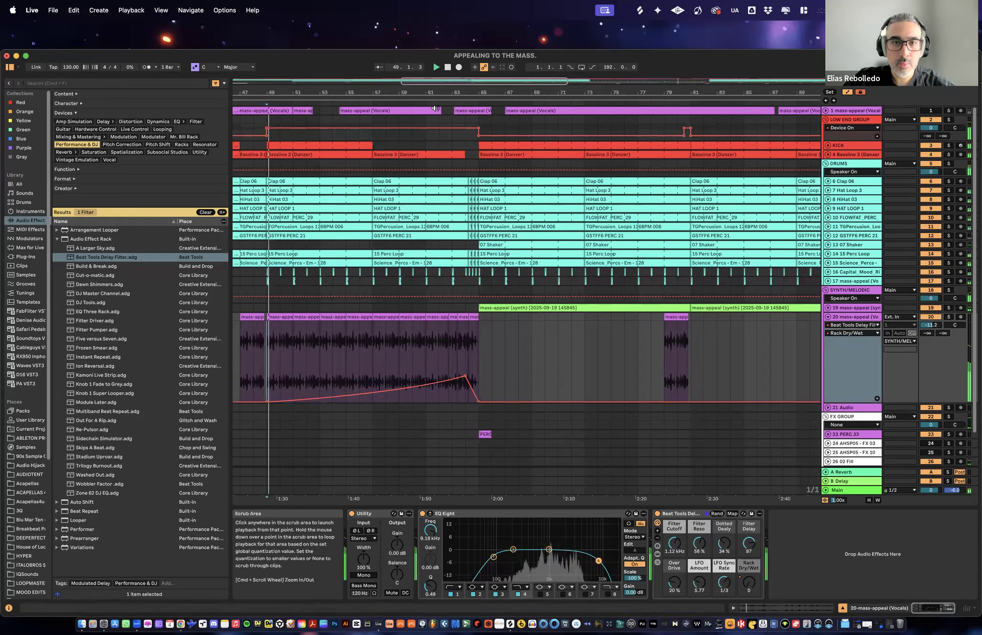
pyautogui.moveTo(403, 92); pyautogui.dragTo(521, 313)
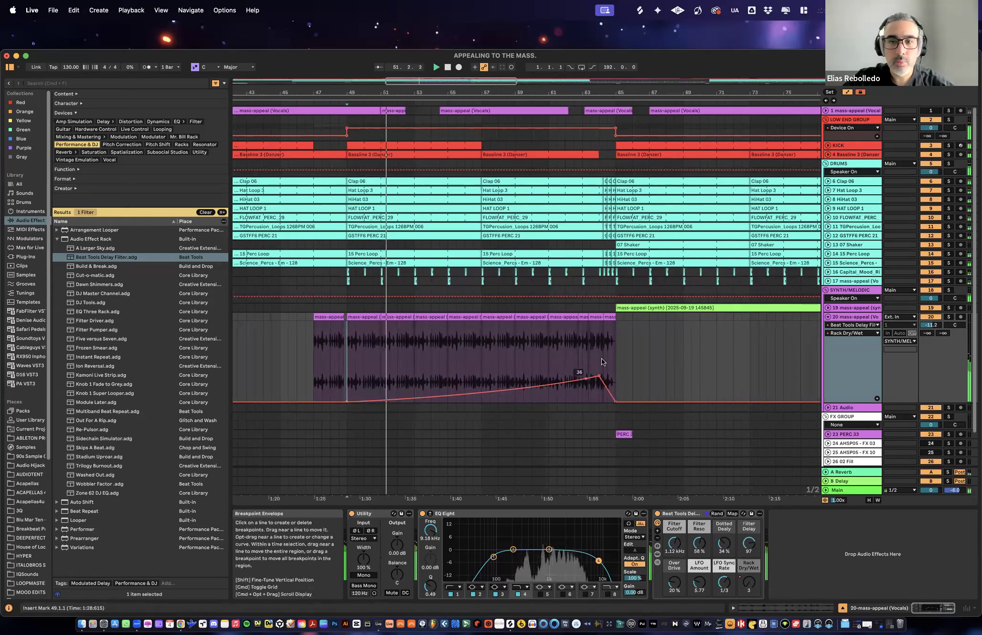
pyautogui.moveTo(600, 374)
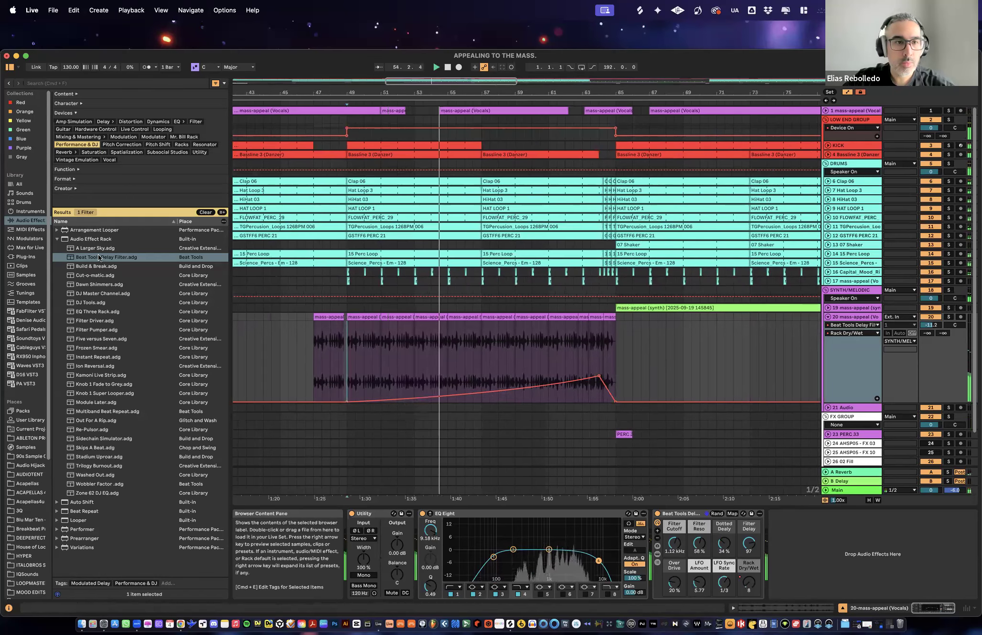
# - Add the A Larger Sky rack after the delay rack on vocal track 20 and set its Rack Dry/Wet to 0
pyautogui.moveTo(92, 250); pyautogui.dragTo(844, 557)
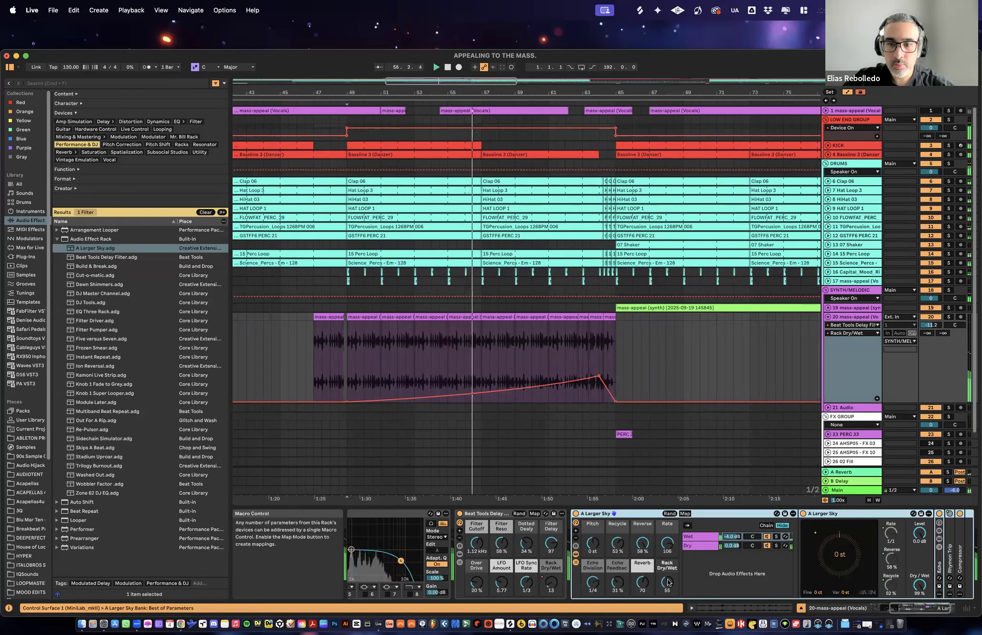
pyautogui.moveTo(667, 584); pyautogui.dragTo(667, 616)
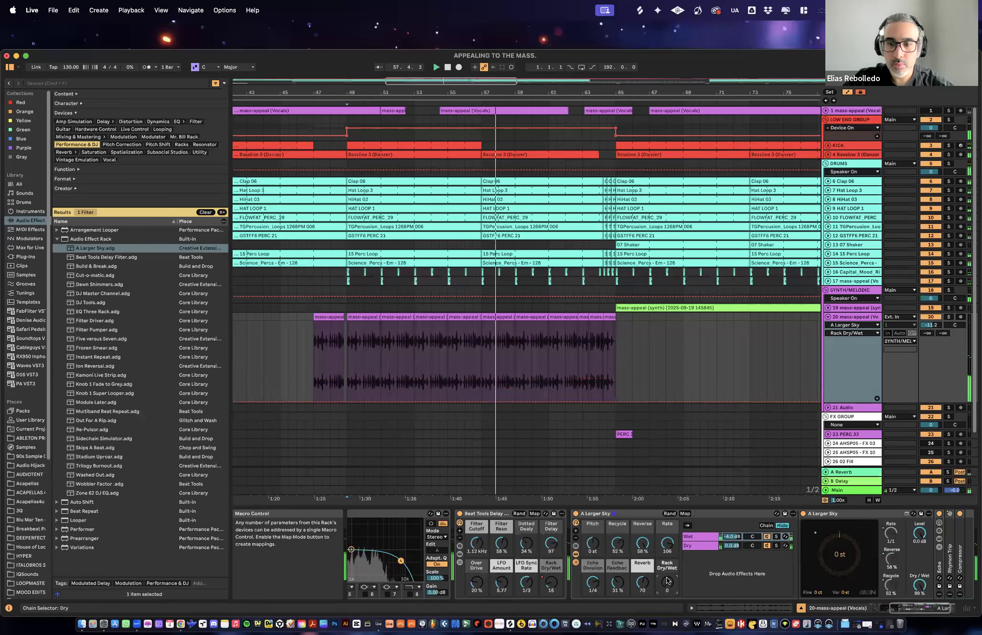
# - Automate A Larger Sky's Rack Dry/Wet to rise from 0 at bar 49 to a peak at bar 64 and return to 0 at bar 65
pyautogui.moveTo(600, 402); pyautogui.dragTo(346, 402)
pyautogui.moveTo(615, 384)
pyautogui.mouseDown()
pyautogui.moveTo(616, 402)
pyautogui.moveTo(599, 383)
pyautogui.mouseUp()
pyautogui.moveTo(616, 92); pyautogui.dragTo(444, 43)
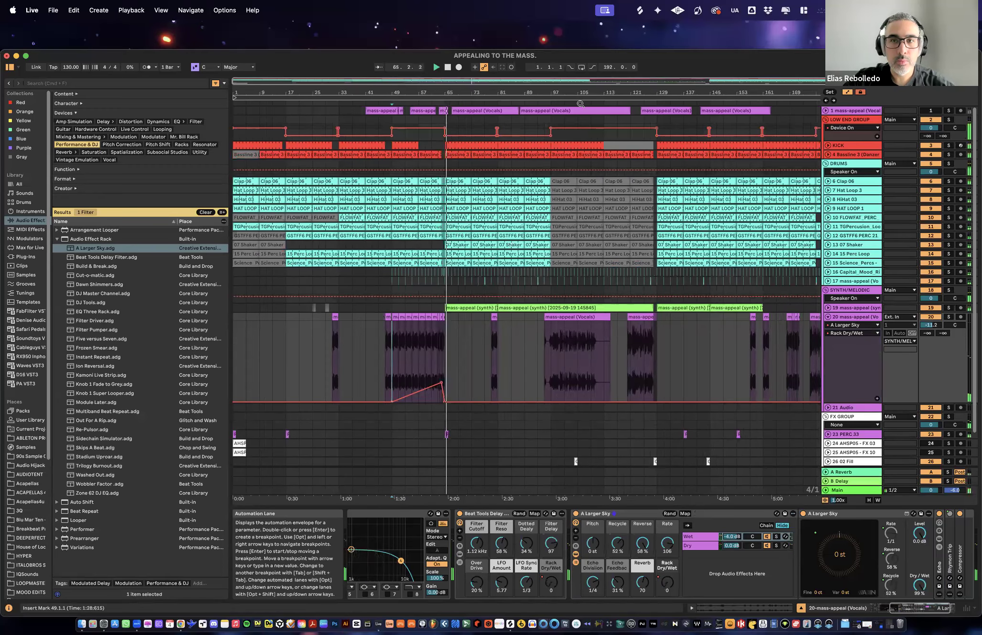
pyautogui.moveTo(580, 104); pyautogui.dragTo(554, 102)
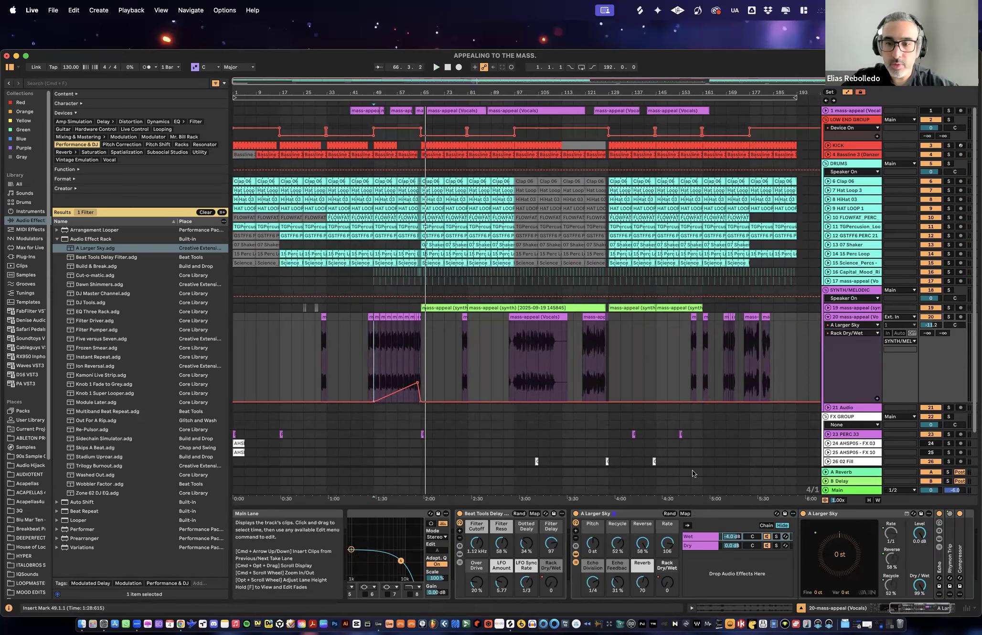
# - Examine the effect racks on vocal track 20 and synth track 19, and hide the device view
pyautogui.click(634, 515)
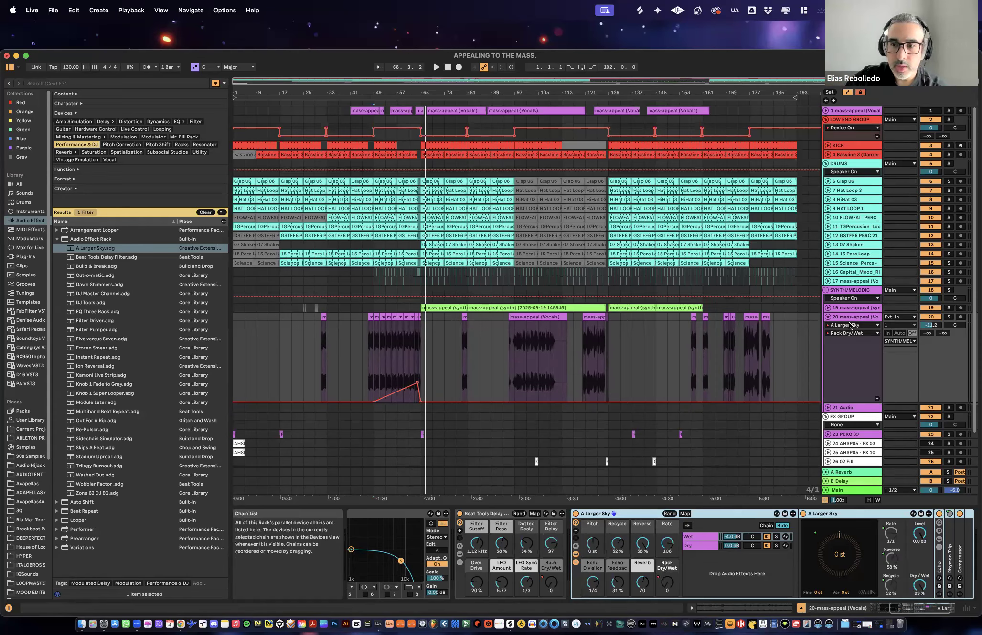
pyautogui.click(836, 311)
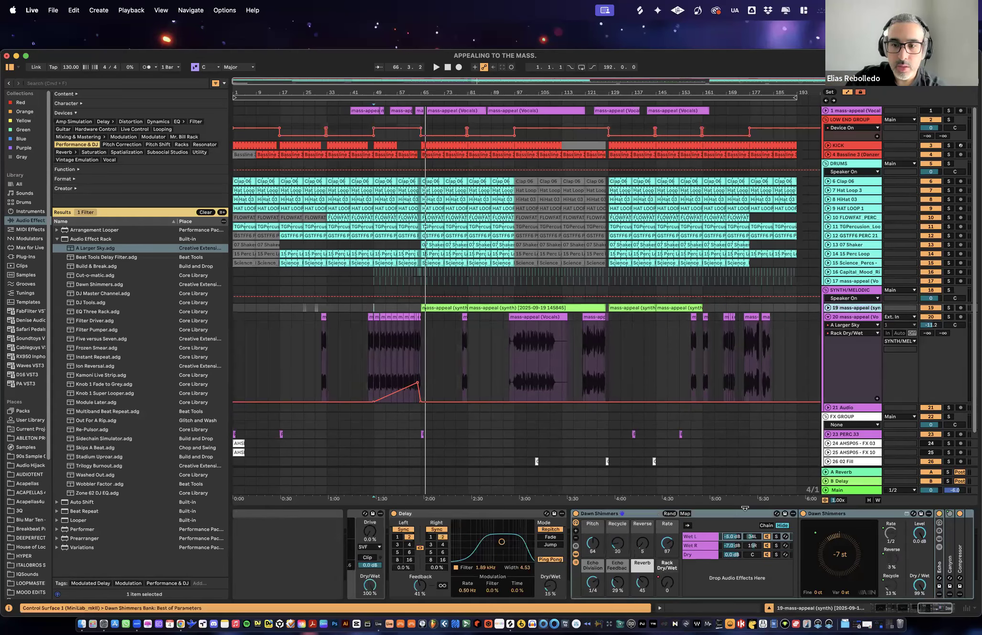
pyautogui.press('super+alt+l')
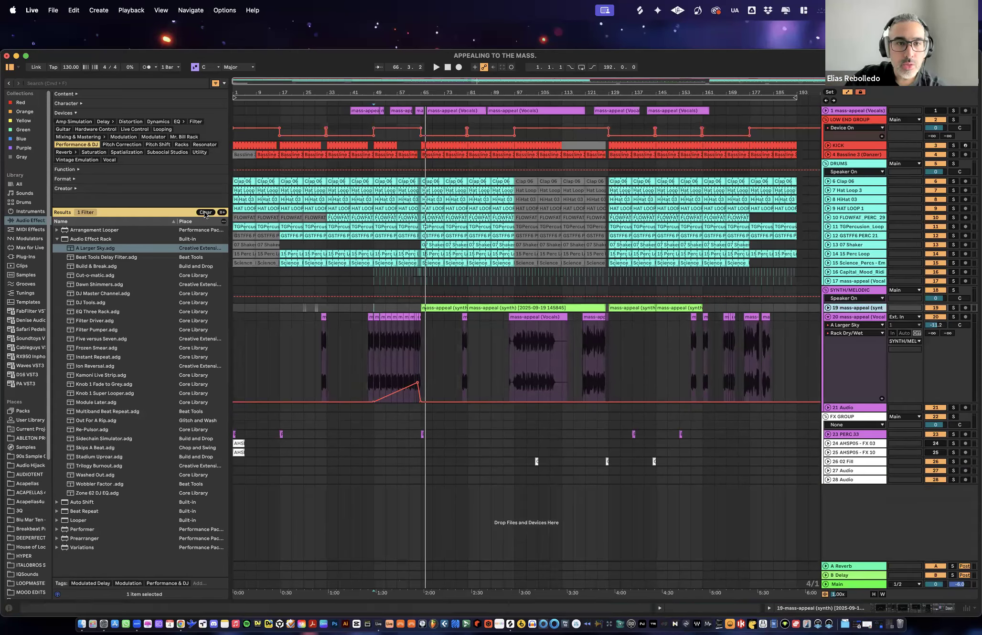
# - Reset the audio effects filter, filter by Performance & DJ again and look through the Audio Effect Rack presets
pyautogui.click(75, 145)
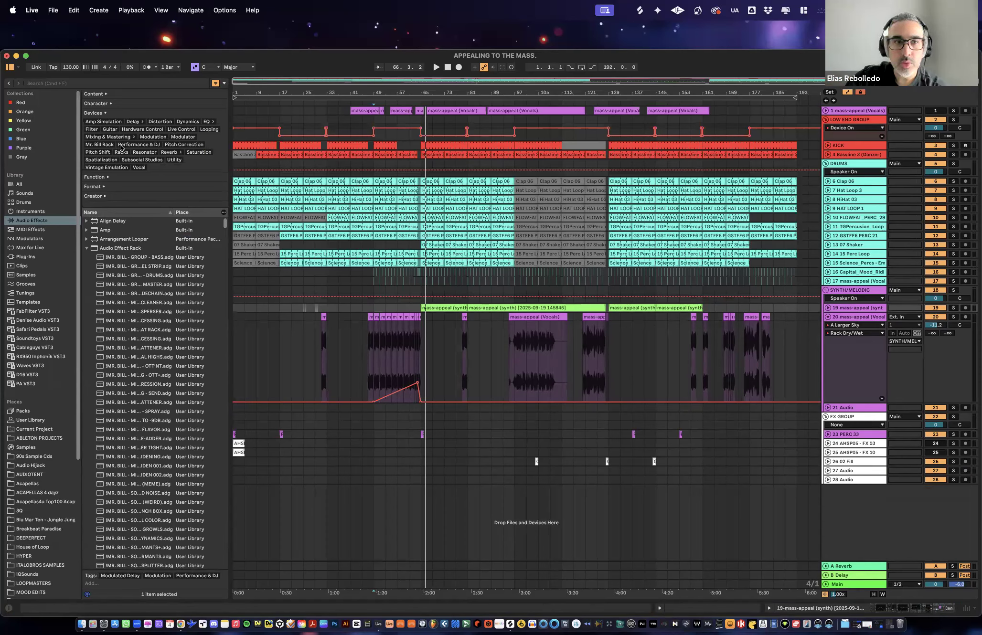
pyautogui.click(86, 248)
pyautogui.click(39, 230)
pyautogui.click(47, 221)
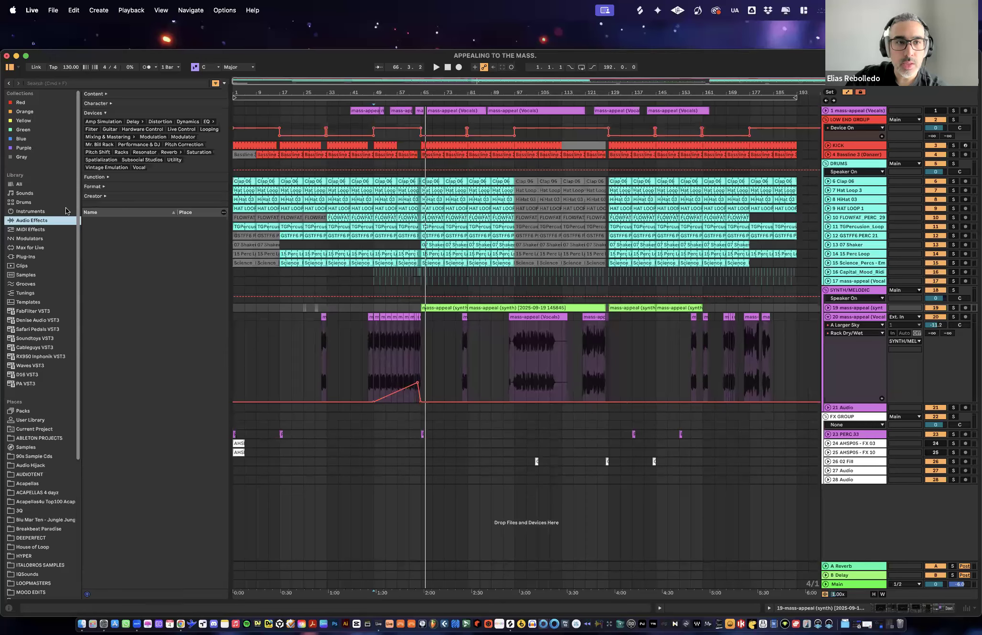
pyautogui.click(153, 145)
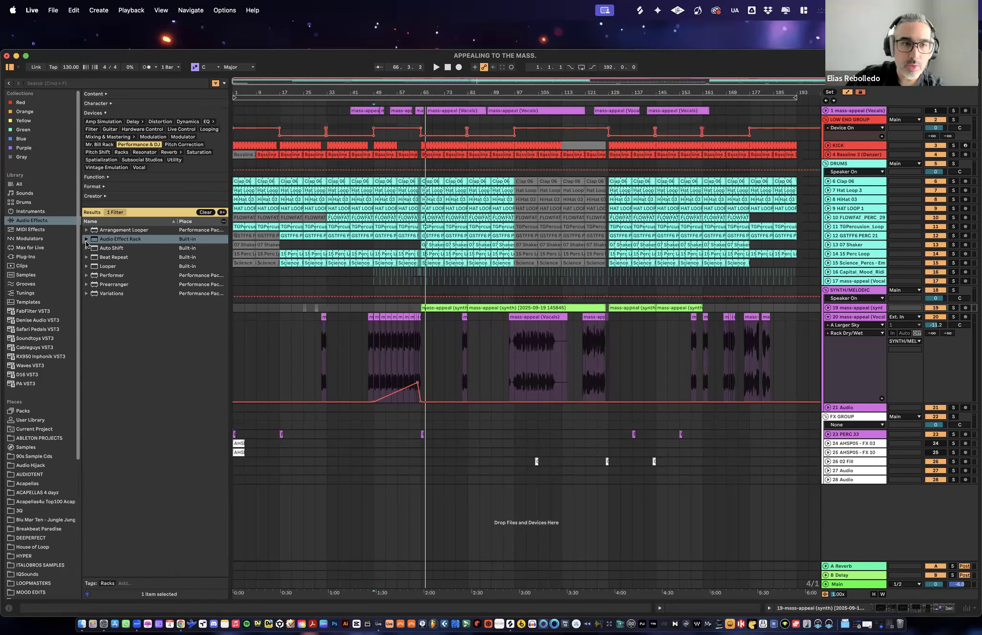
pyautogui.press('Right')
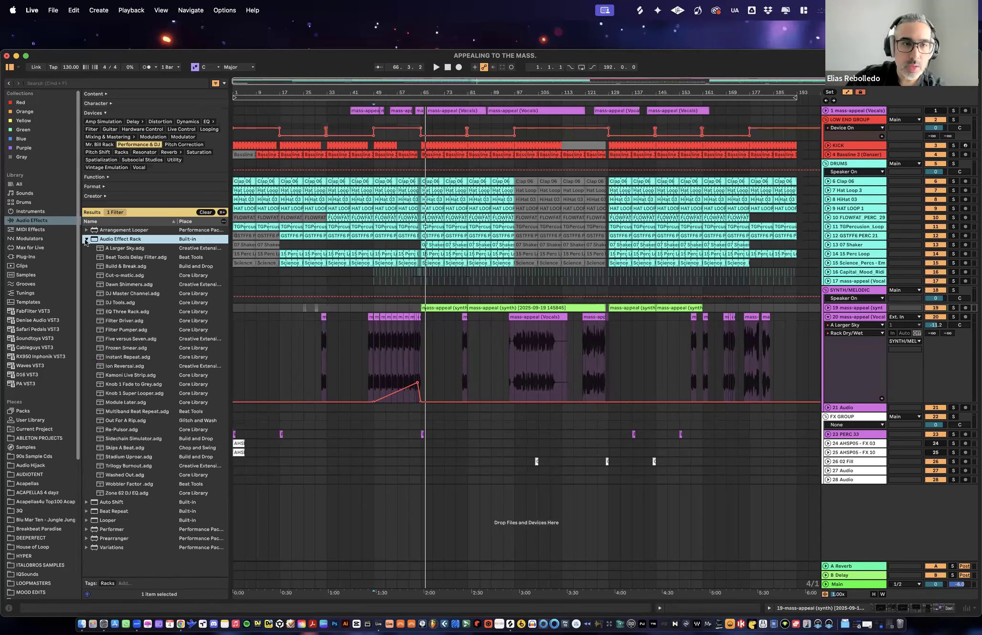
pyautogui.press('Left')
# - Filter the audio effects by Delay and browse the Audio Effect Rack presets
pyautogui.click(132, 122)
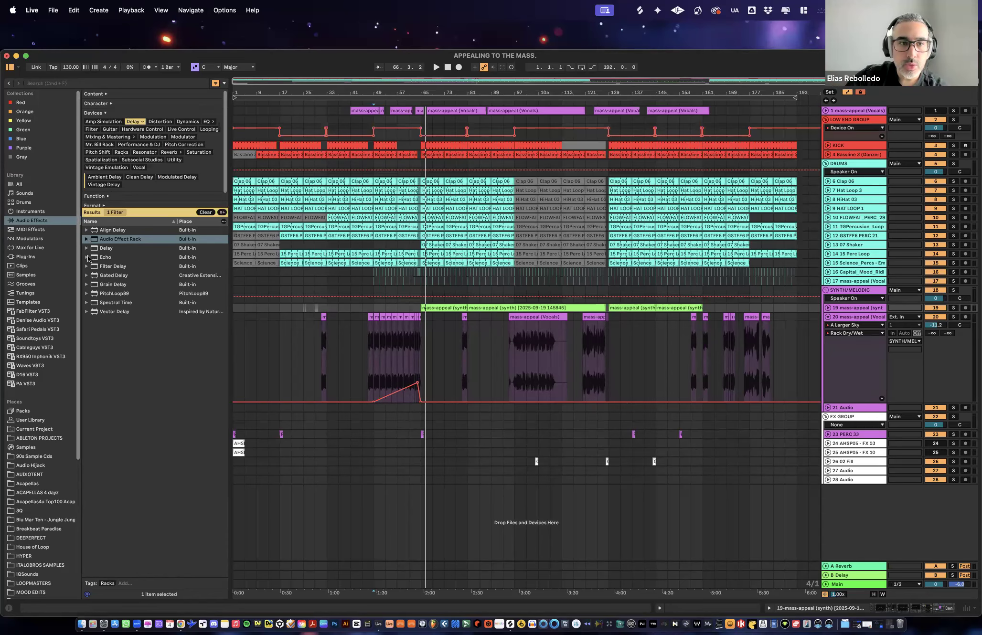
pyautogui.doubleClick(96, 240)
pyautogui.scroll(-5, 119, 286)
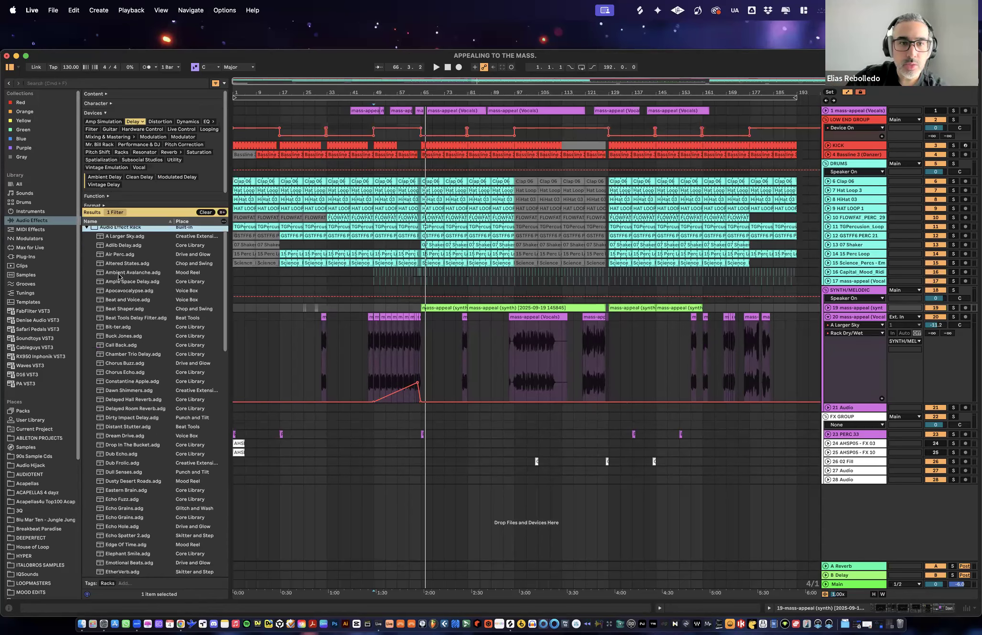
pyautogui.scroll(-15, 128, 333)
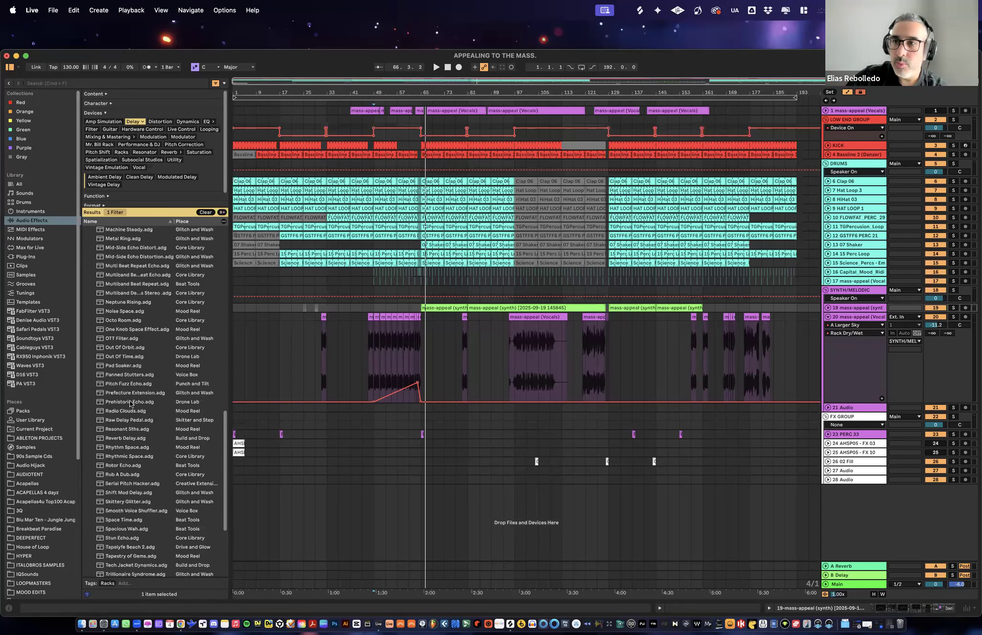
pyautogui.scroll(-5, 123, 389)
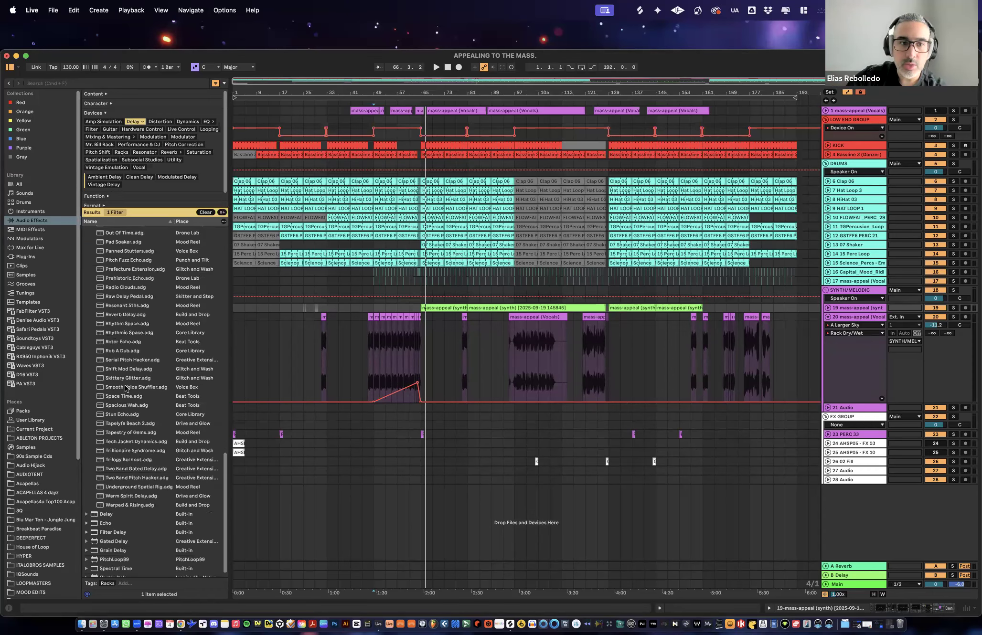
pyautogui.scroll(2, 124, 370)
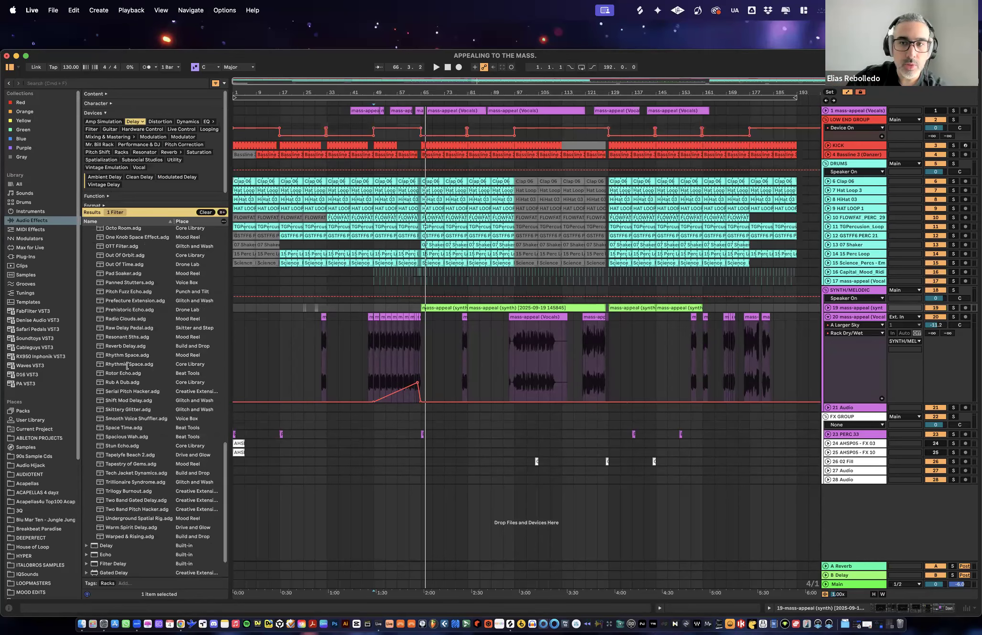
# - Add the Out Of Time rack after EQ Eight on the DRUMS group
pyautogui.click(853, 164)
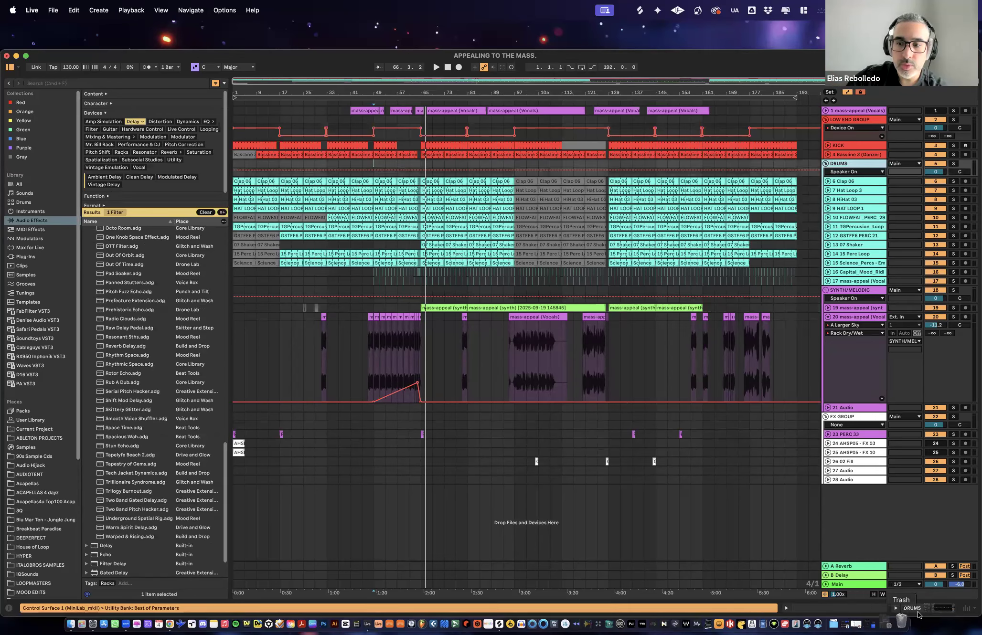
pyautogui.click(896, 609)
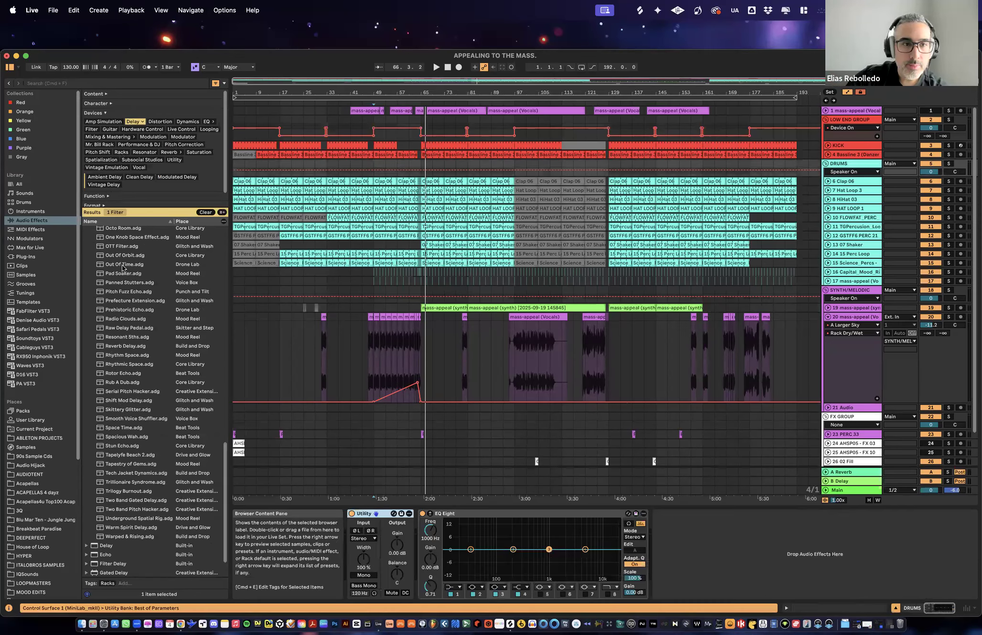
pyautogui.click(119, 266)
pyautogui.moveTo(545, 468); pyautogui.dragTo(687, 544)
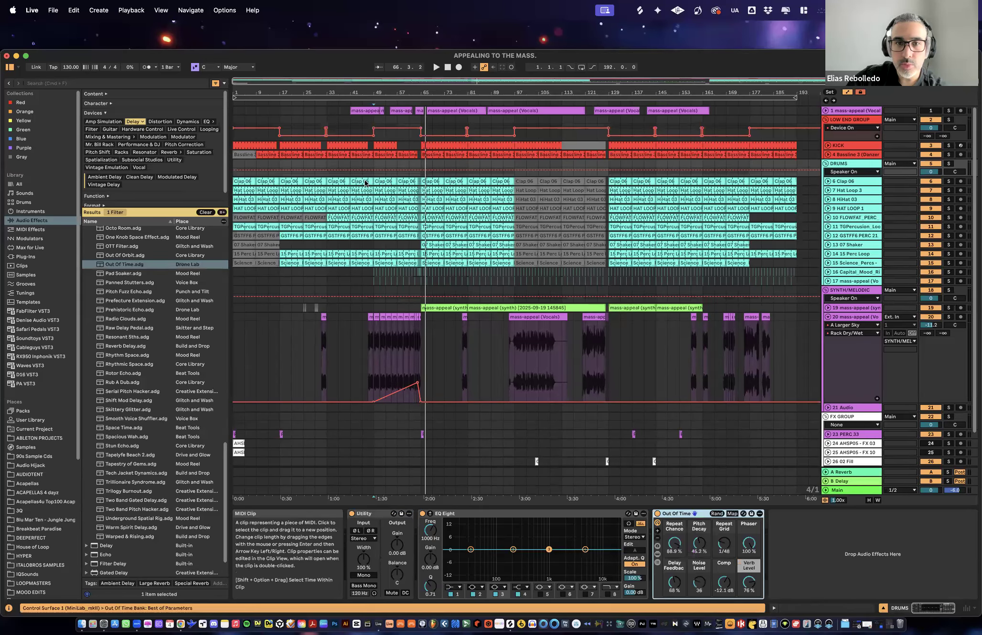
# - Solo the DRUMS group, play it from bar 49 and lower Out Of Time's Verb Level to 20 %
pyautogui.click(392, 182)
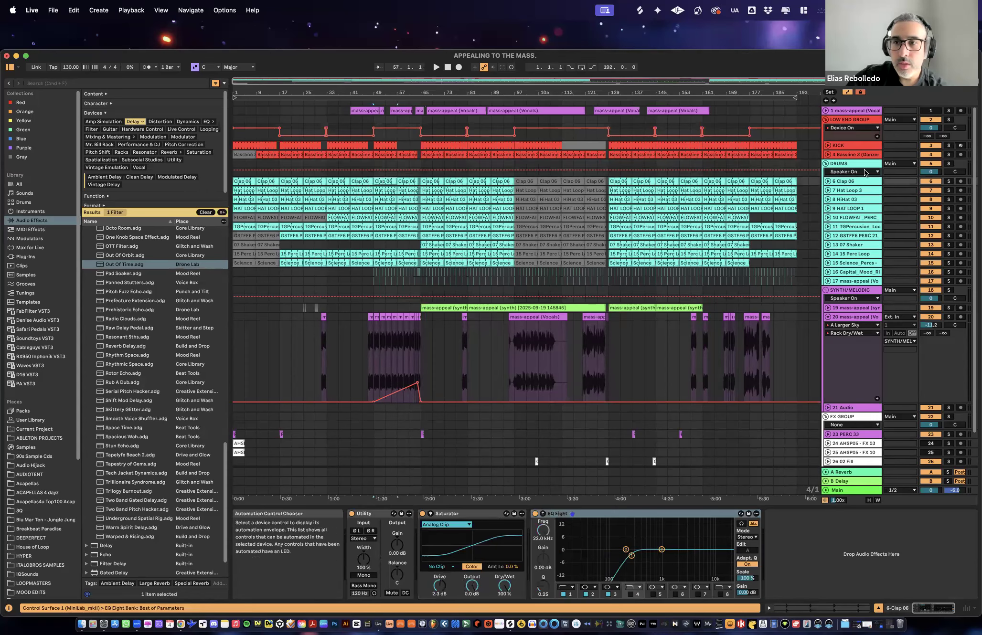
pyautogui.click(946, 165)
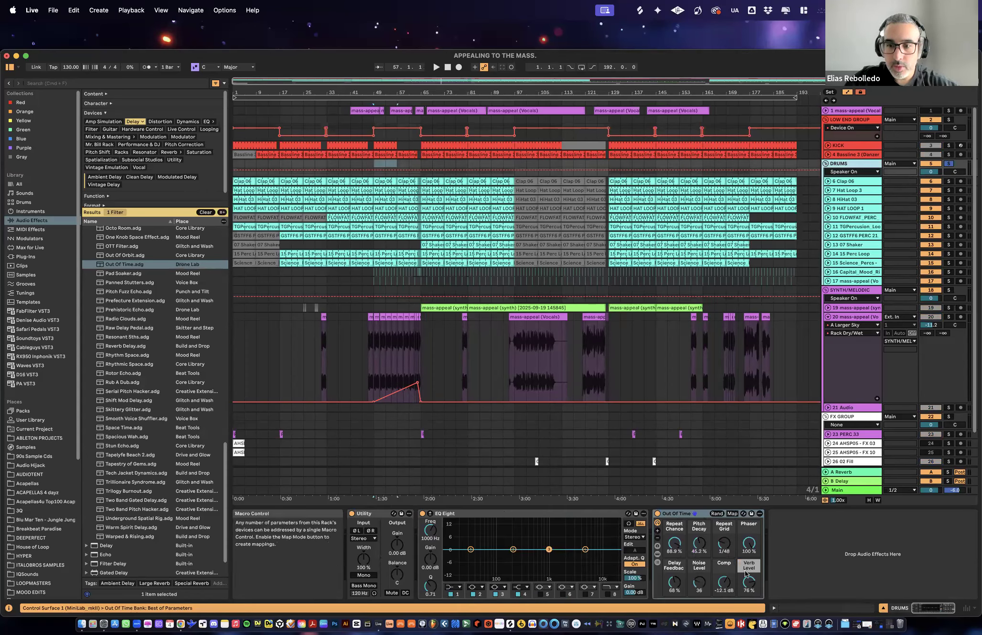
pyautogui.press('space')
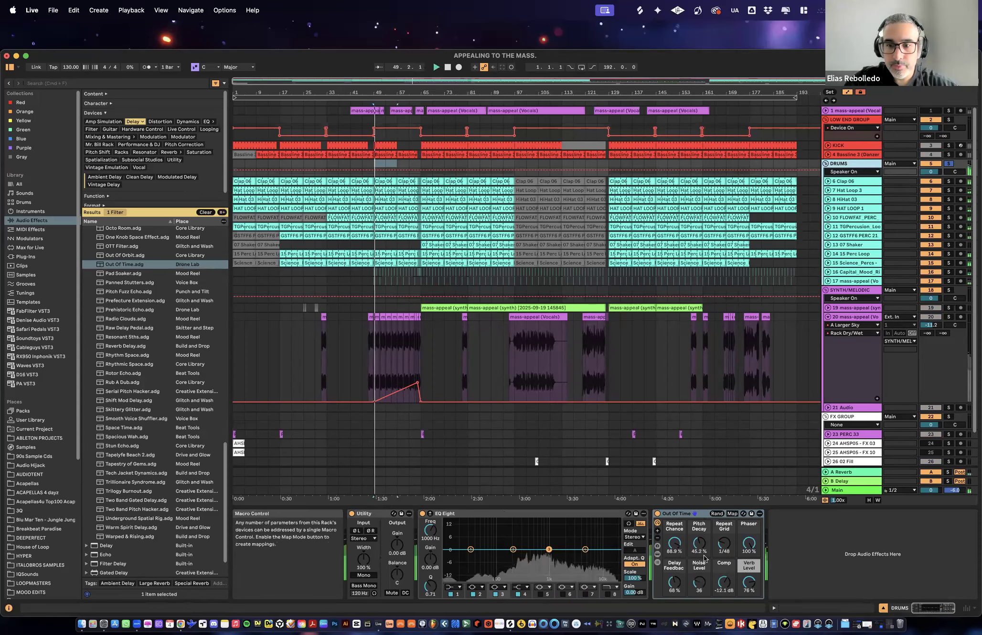
pyautogui.moveTo(749, 582); pyautogui.dragTo(749, 619)
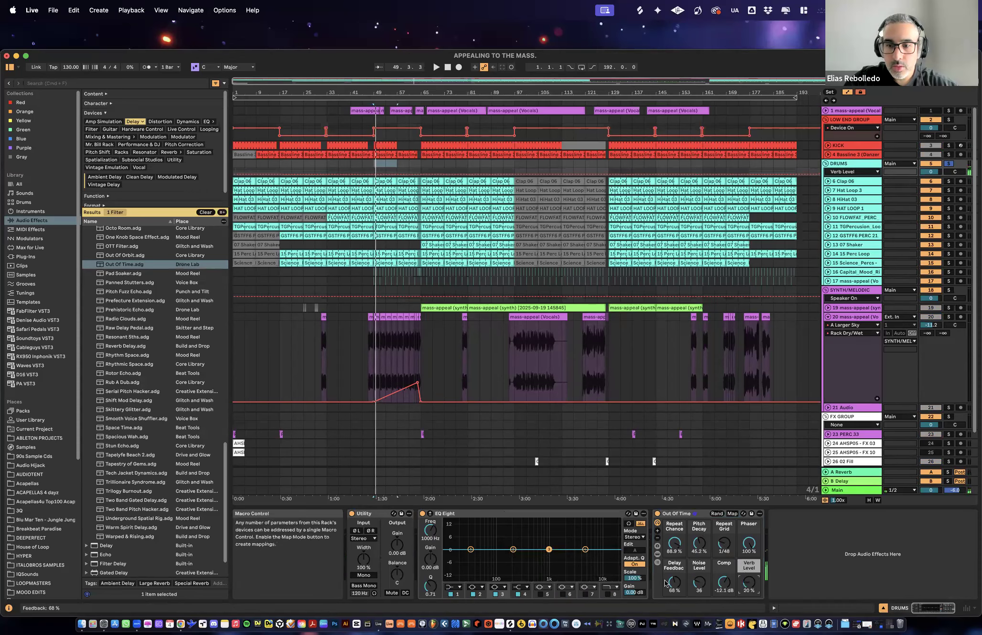
# - Replace Out Of Time with the Out Of Orbit rack on the DRUMS group and set its Rack Dry/Wet to 0 during playback
pyautogui.click(655, 513)
pyautogui.press('Delete')
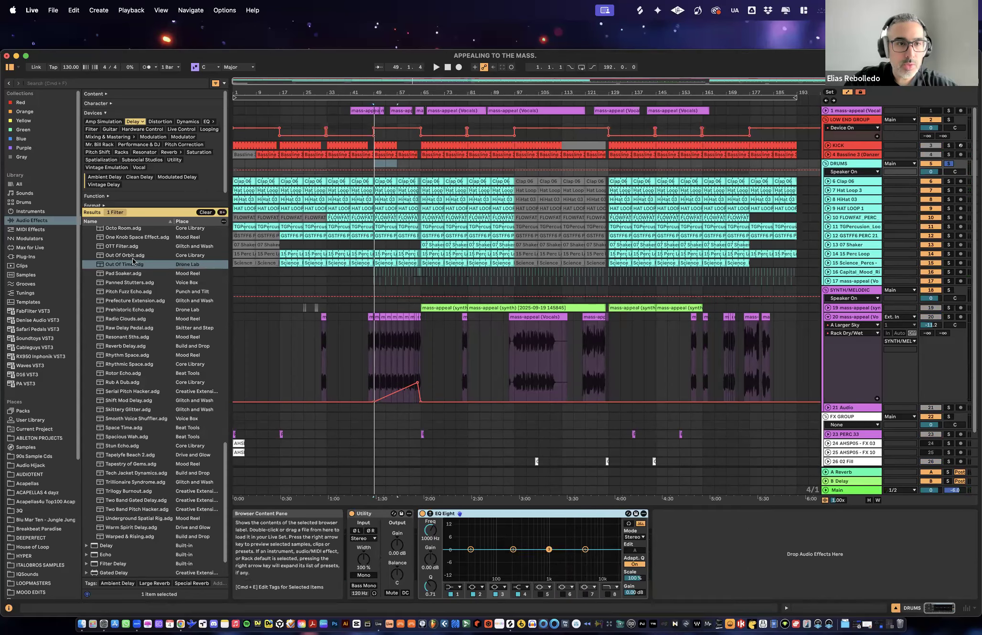
pyautogui.click(115, 256)
pyautogui.moveTo(111, 257); pyautogui.dragTo(678, 544)
pyautogui.press('space')
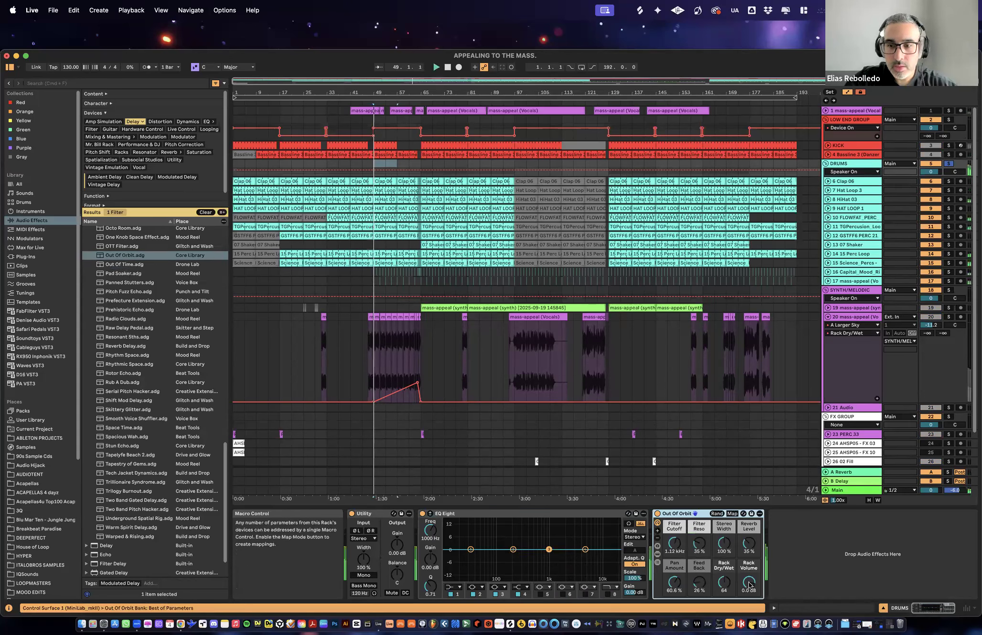
pyautogui.moveTo(724, 583)
pyautogui.mouseDown()
pyautogui.moveTo(728, 603)
pyautogui.moveTo(724, 567)
pyautogui.moveTo(724, 584)
pyautogui.mouseUp()
pyautogui.press('space')
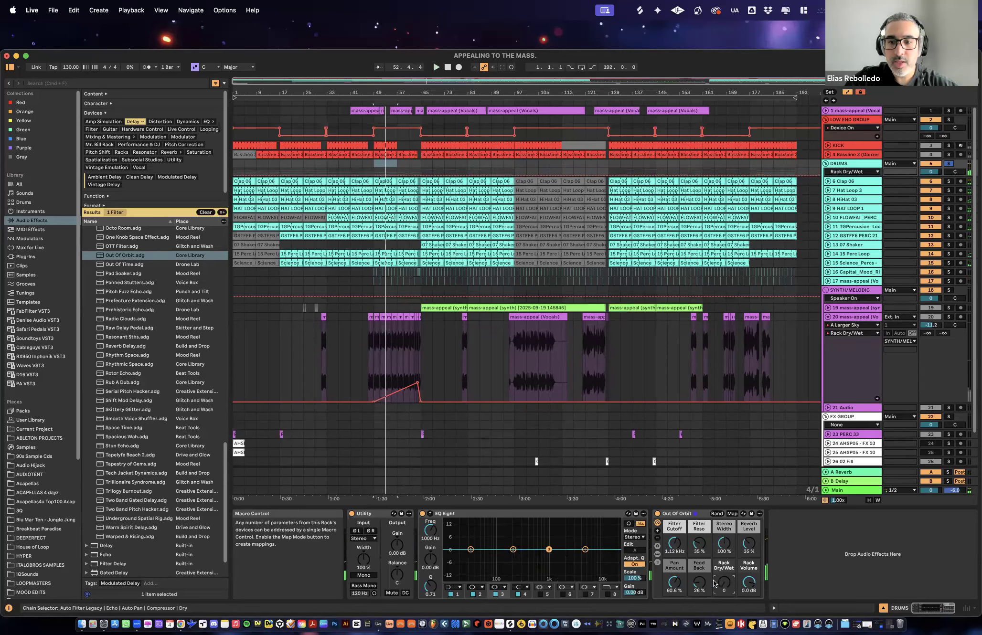
# - Automate Out Of Orbit's Rack Dry/Wet on DRUMS with a slight rise from 0 at bar 49 to bar 64, dropping back to 0 there
pyautogui.moveTo(397, 92); pyautogui.dragTo(482, 167)
pyautogui.moveTo(853, 176); pyautogui.dragTo(868, 258)
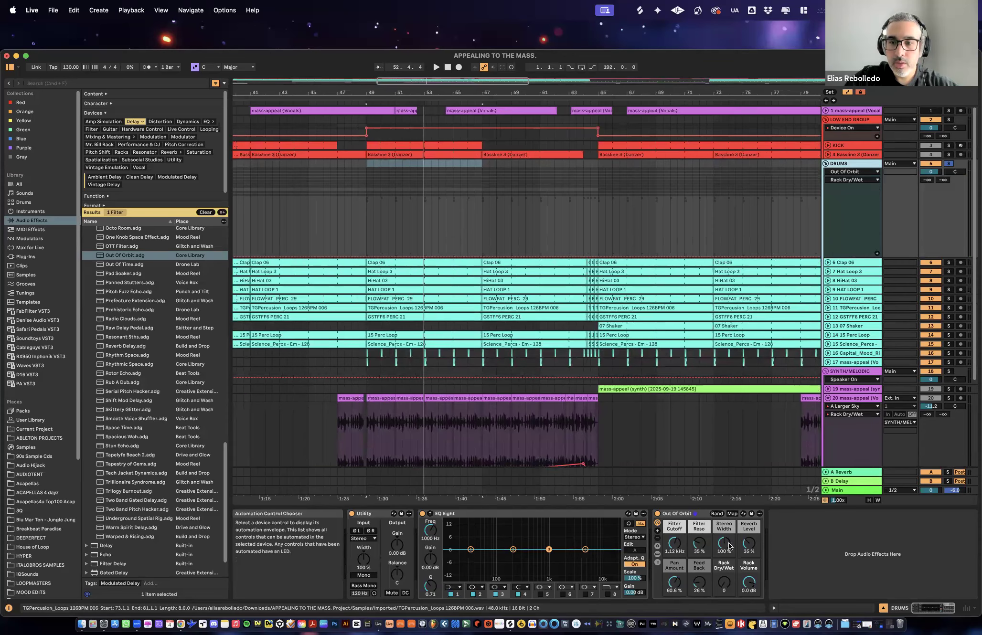
pyautogui.click(721, 581)
pyautogui.moveTo(723, 578)
pyautogui.mouseDown()
pyautogui.moveTo(723, 568)
pyautogui.moveTo(723, 581)
pyautogui.mouseUp()
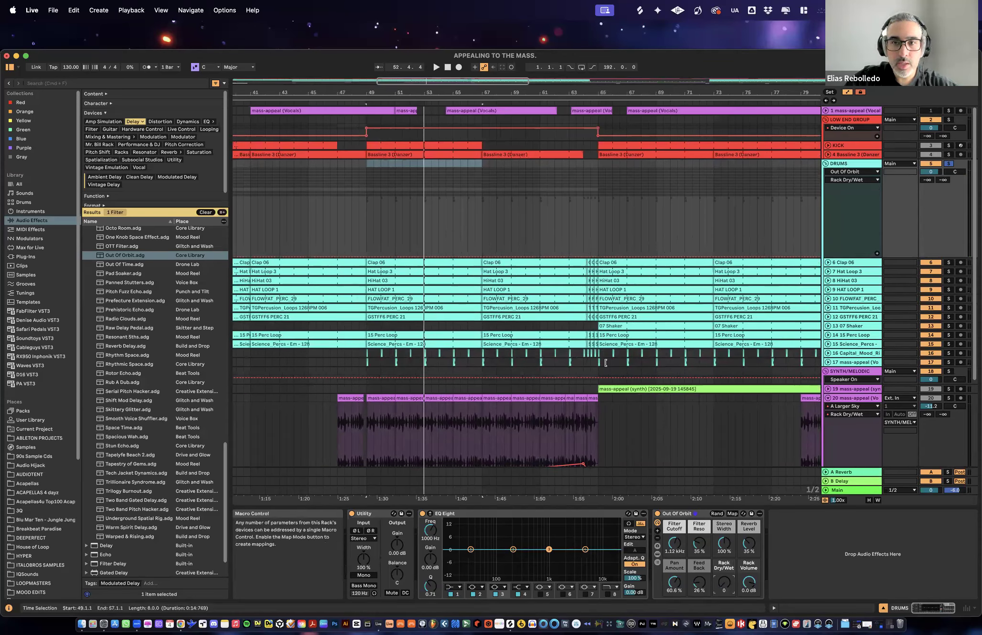
pyautogui.moveTo(584, 257); pyautogui.dragTo(366, 253)
pyautogui.press('space')
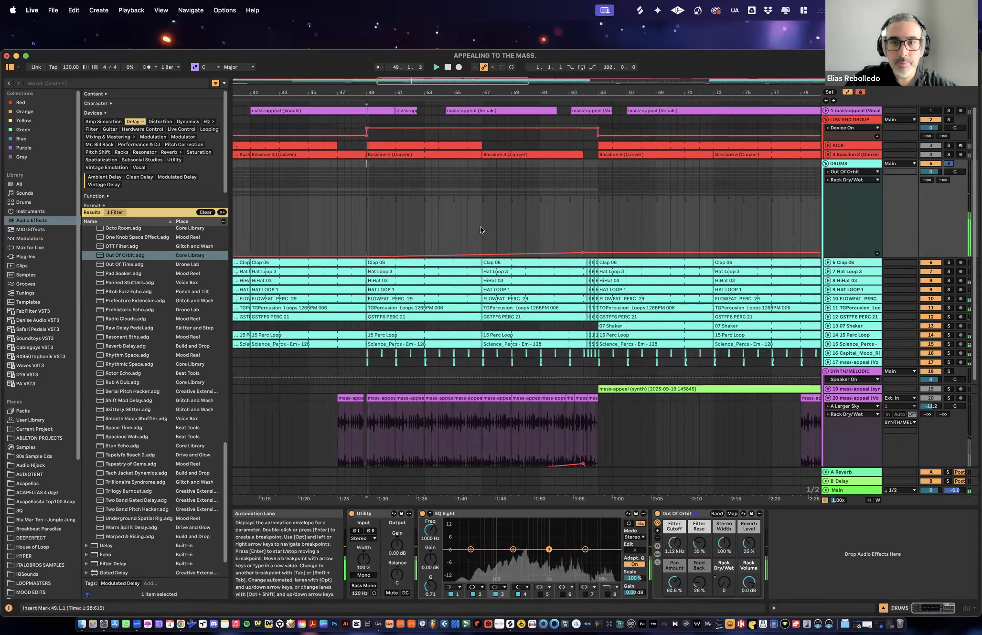
pyautogui.moveTo(599, 253); pyautogui.dragTo(583, 257)
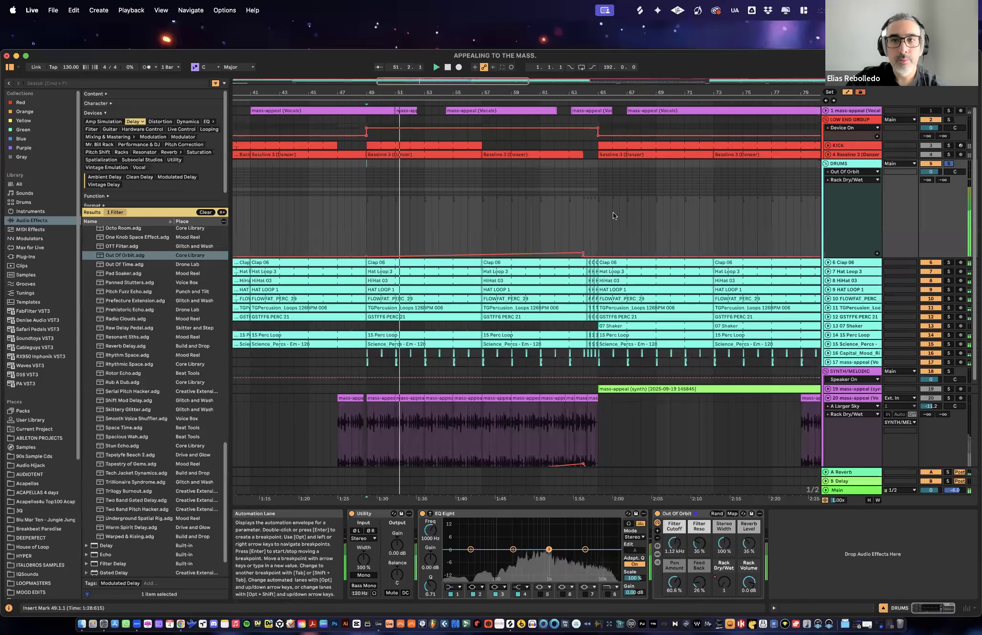
# - Raise the bar 64 peak of the DRUMS Rack Dry/Wet automation in stages to above 13 during playback, and shrink the enlarged lane
pyautogui.moveTo(573, 91); pyautogui.dragTo(564, 86)
pyautogui.moveTo(852, 255); pyautogui.dragTo(851, 344)
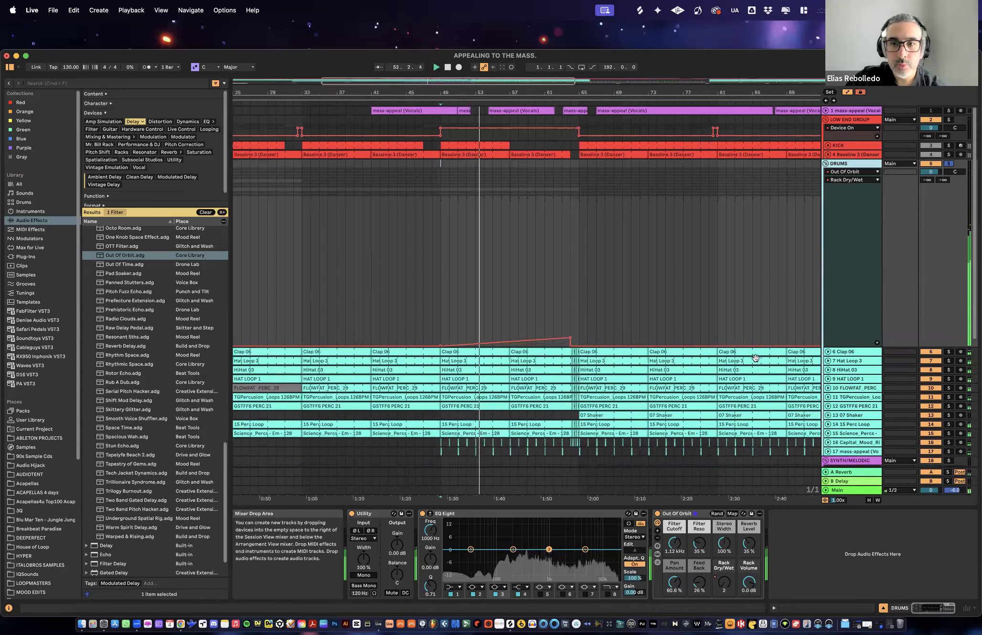
pyautogui.moveTo(571, 340); pyautogui.dragTo(572, 336)
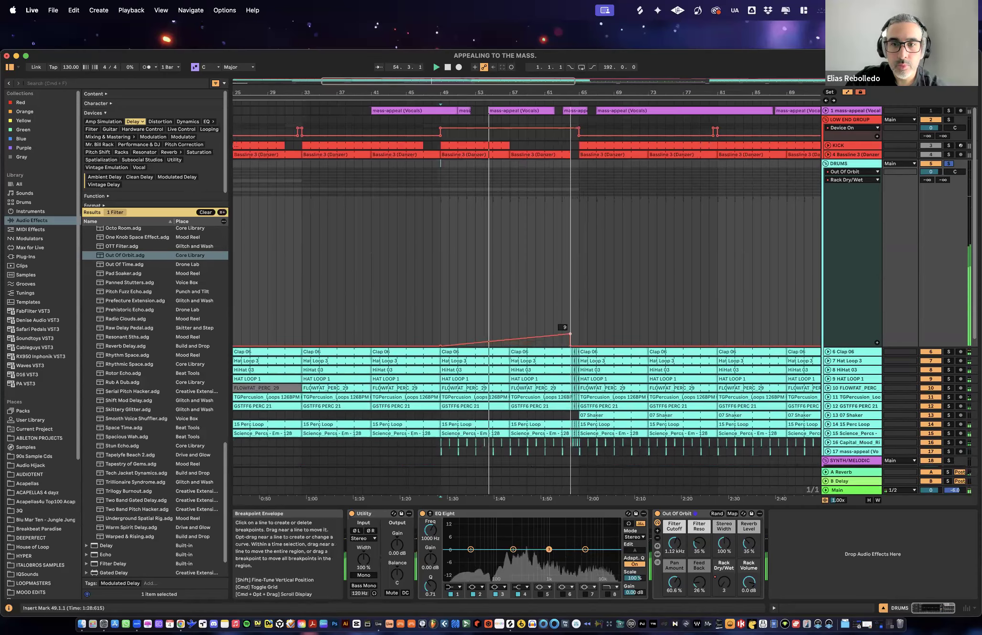
pyautogui.moveTo(570, 335)
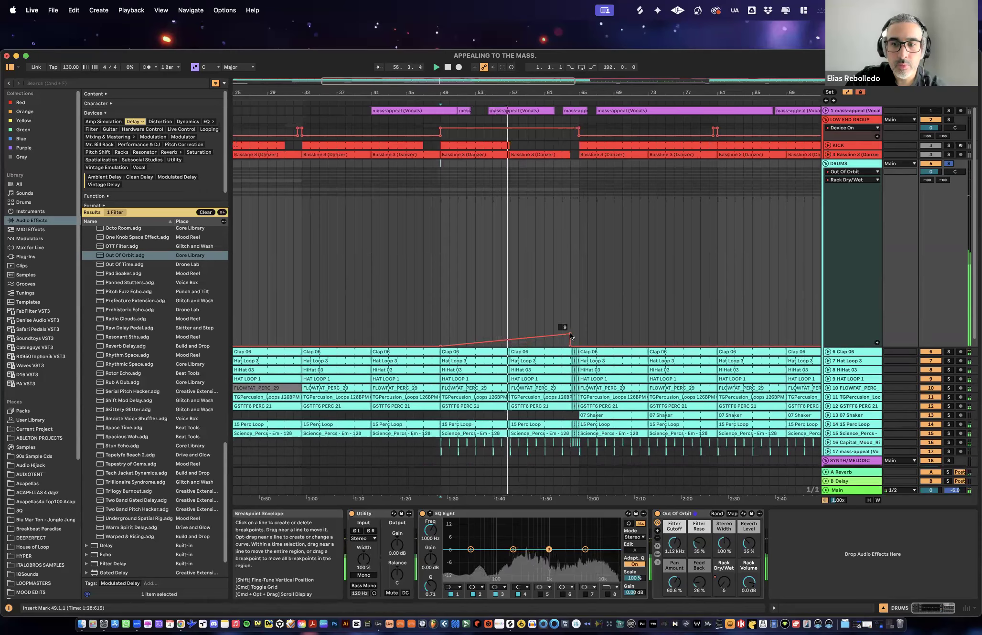
pyautogui.moveTo(570, 331); pyautogui.dragTo(570, 329)
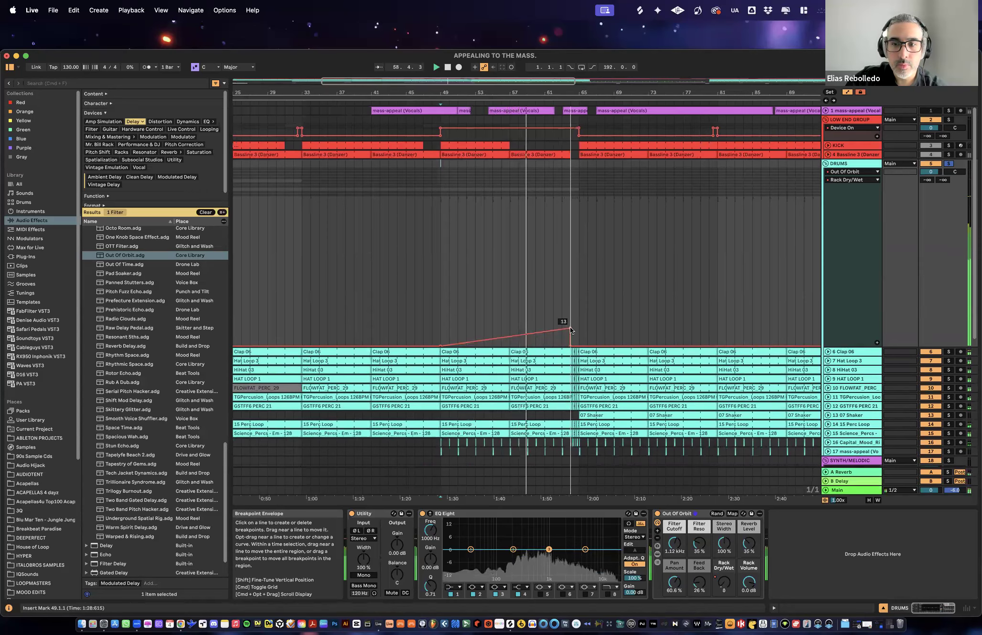
pyautogui.moveTo(569, 326)
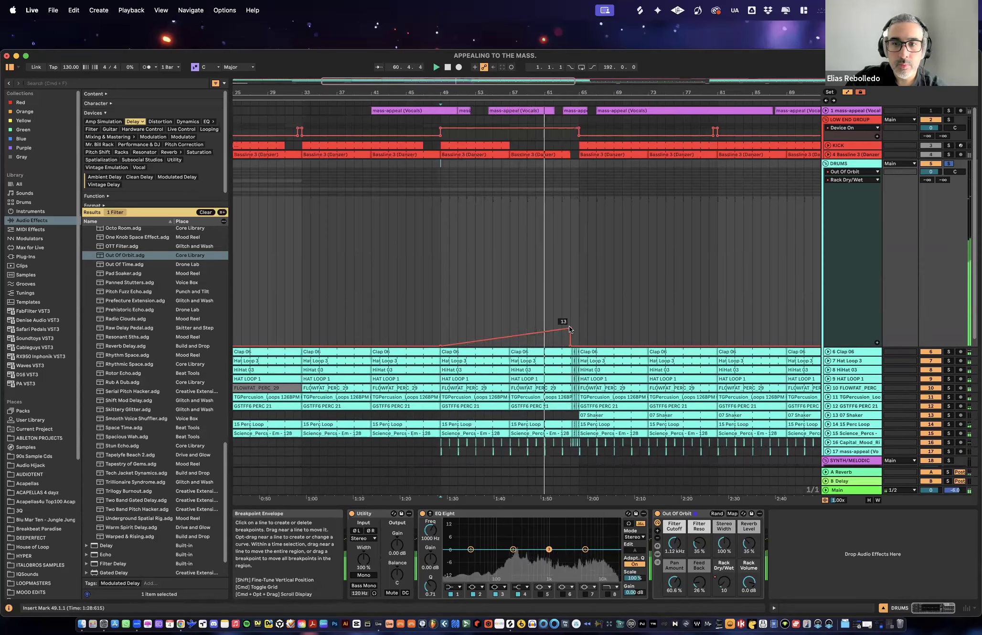
pyautogui.moveTo(568, 327); pyautogui.dragTo(570, 321)
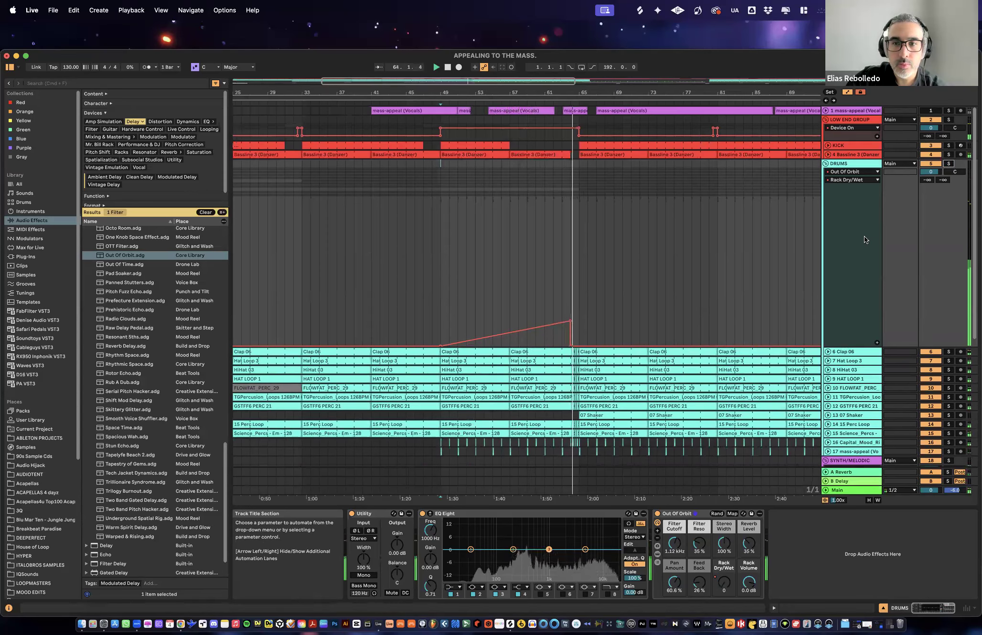
pyautogui.moveTo(864, 347); pyautogui.dragTo(867, 183)
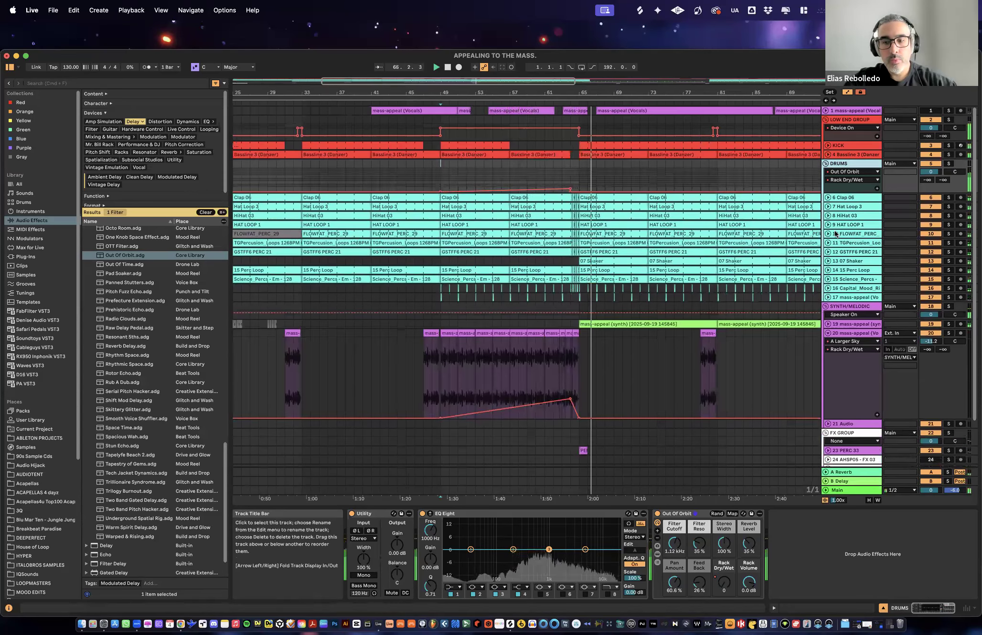
# - Fold the Audio Effect Rack presets in the browser's Delay results
pyautogui.scroll(-3, 129, 348)
pyautogui.scroll(15, 126, 459)
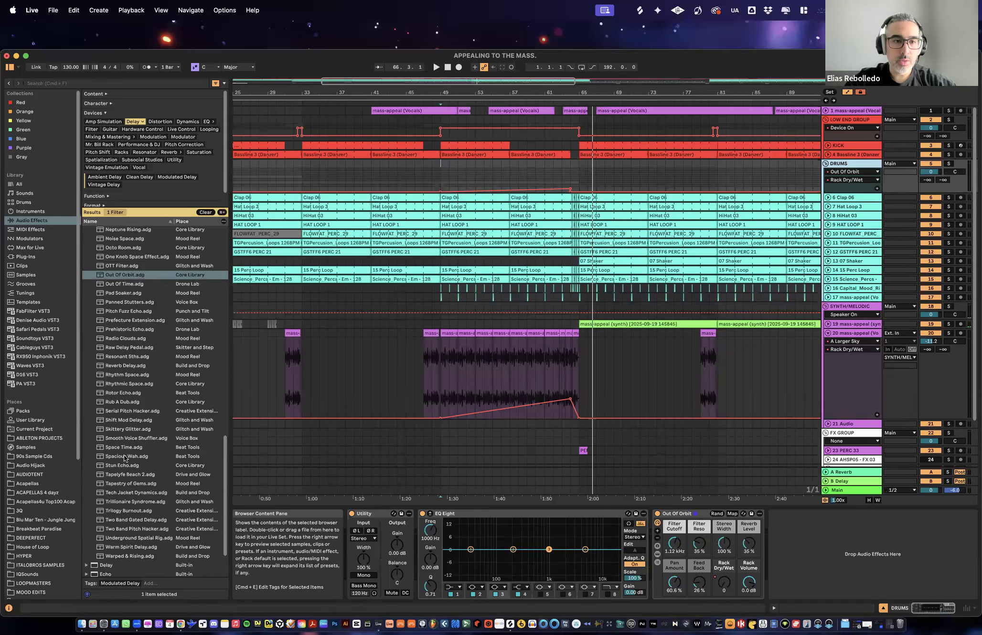
pyautogui.scroll(20, 126, 376)
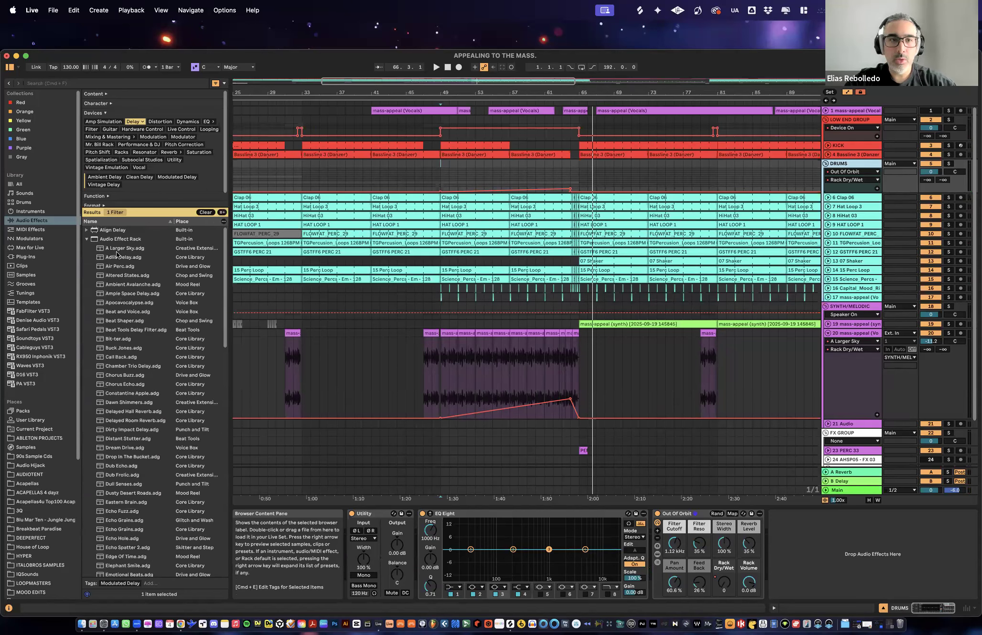
pyautogui.click(86, 239)
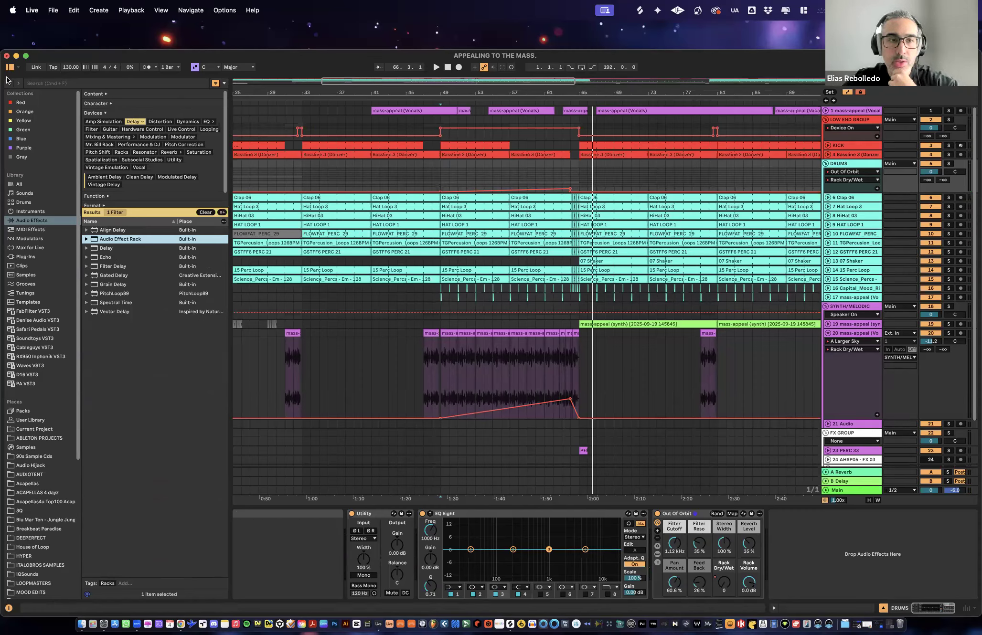
# - Show the arrangement's full length, hide the device view and fold the track 20 vocal lane
pyautogui.click(858, 324)
pyautogui.moveTo(725, 90); pyautogui.dragTo(726, 48)
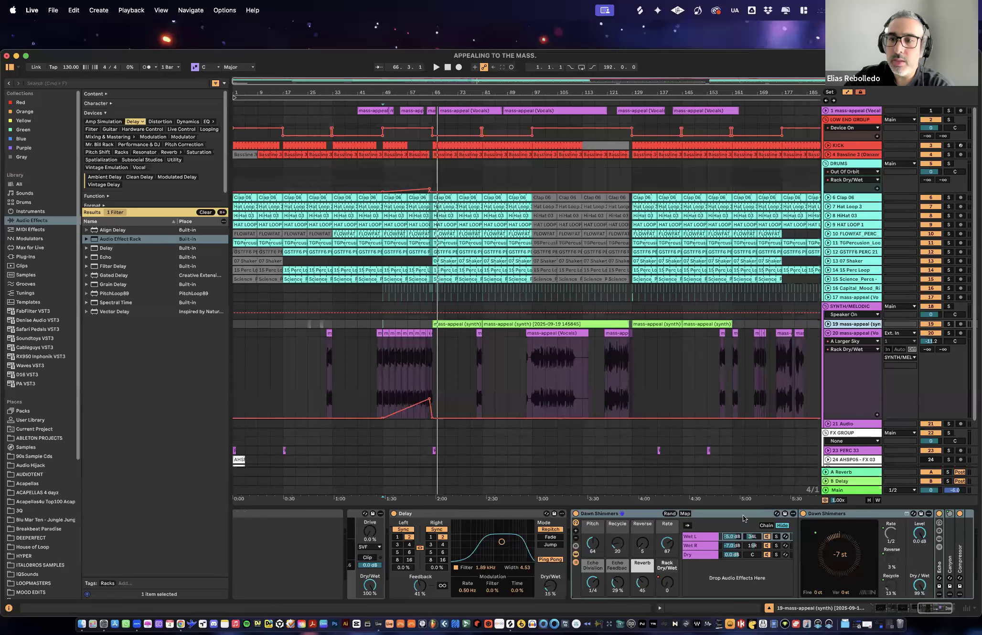
pyautogui.press('super+alt+l')
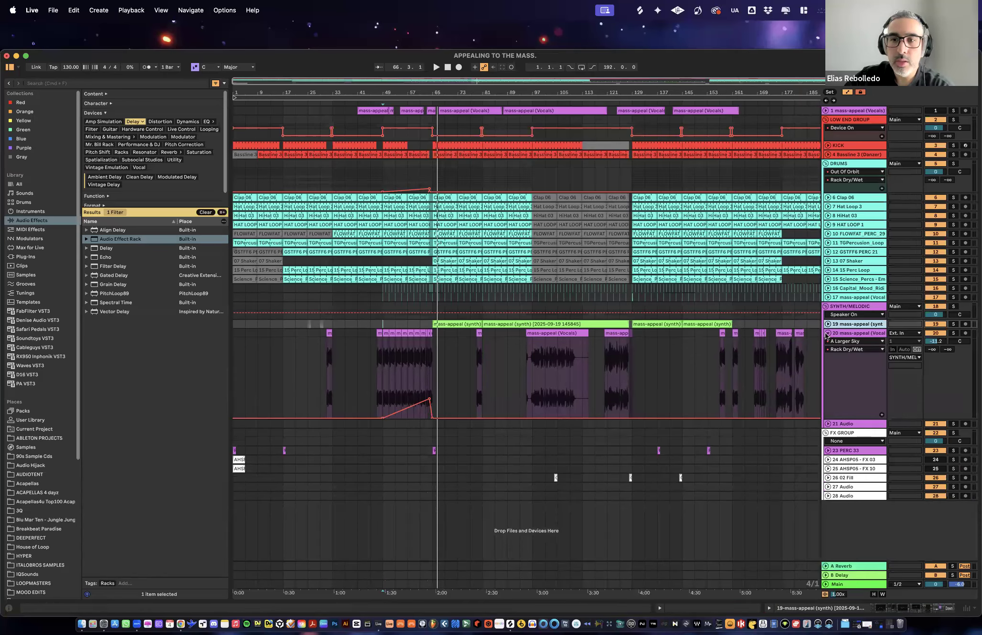
pyautogui.hotkey('alt', 'u')
pyautogui.moveTo(587, 91); pyautogui.dragTo(587, 82)
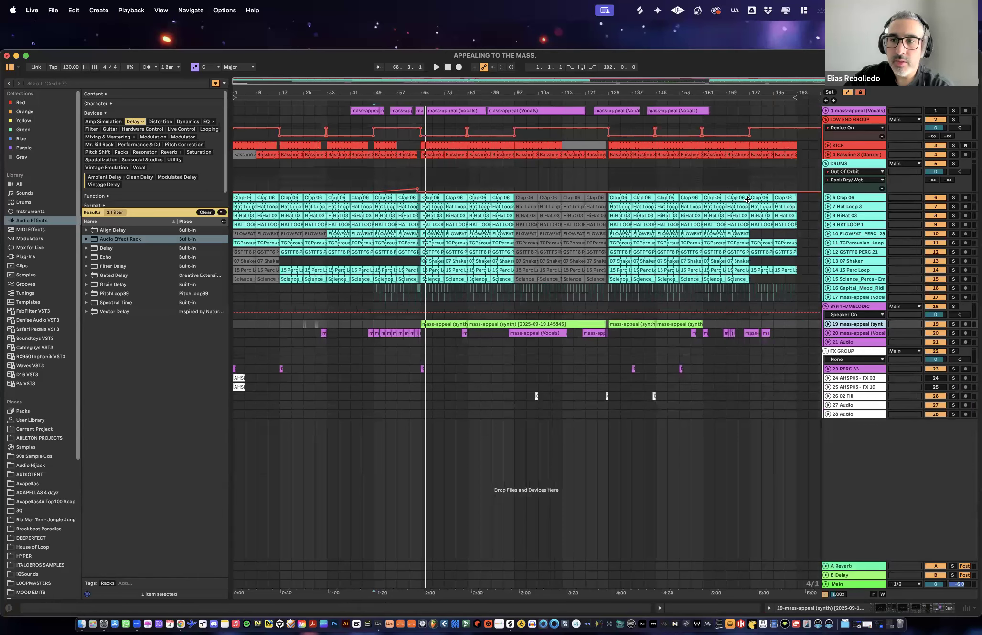
# - Review the DRUMS Rack Dry/Wet rise from bar 49 to 65 in an enlarged lane, briefly soloing the group, and shrink the lane
pyautogui.click(853, 166)
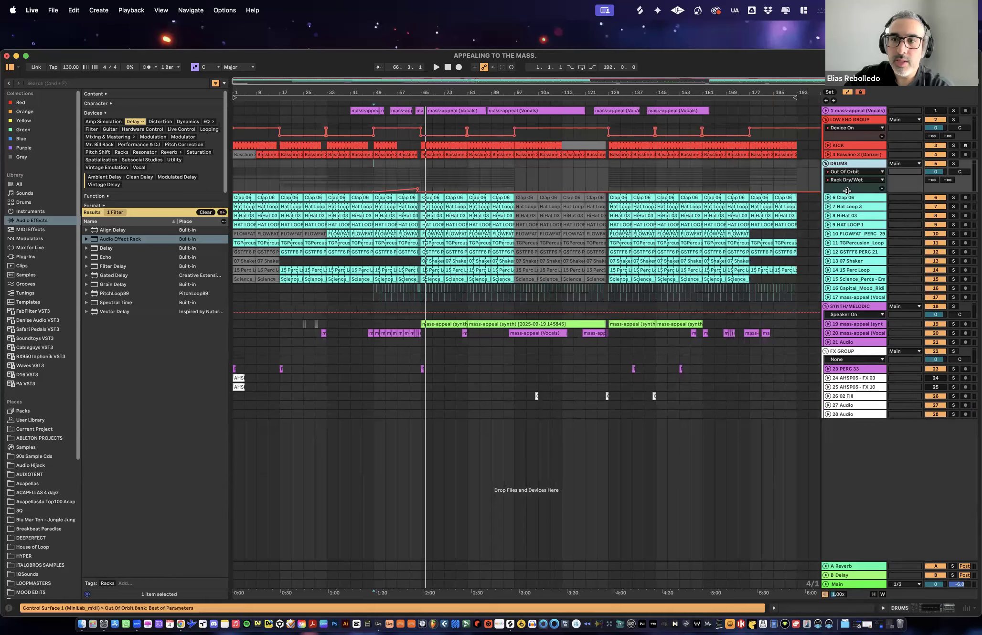
pyautogui.moveTo(852, 247); pyautogui.dragTo(856, 211)
pyautogui.moveTo(376, 196); pyautogui.dragTo(420, 197)
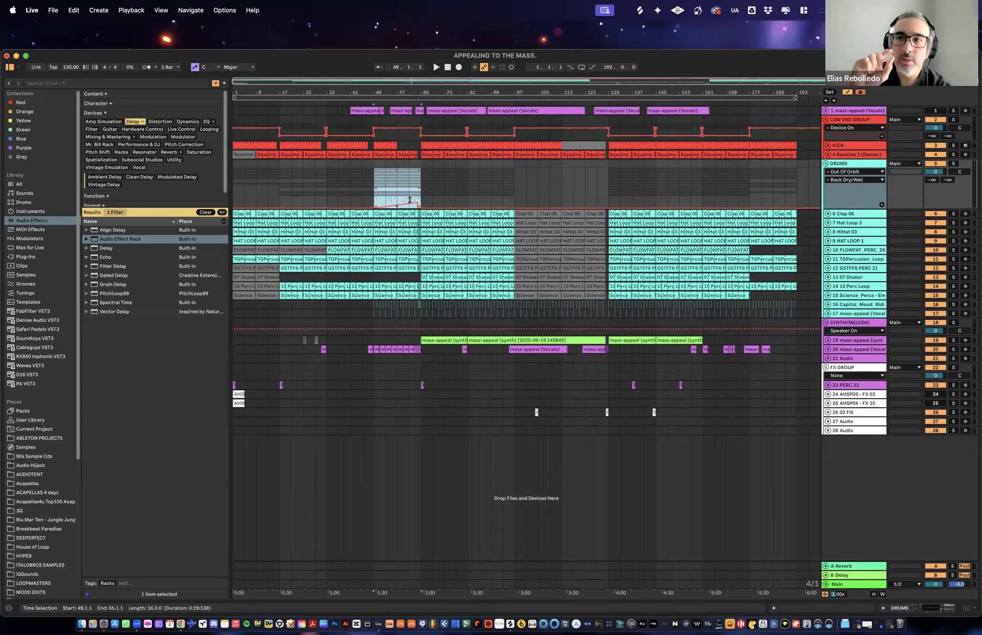
pyautogui.click(390, 101)
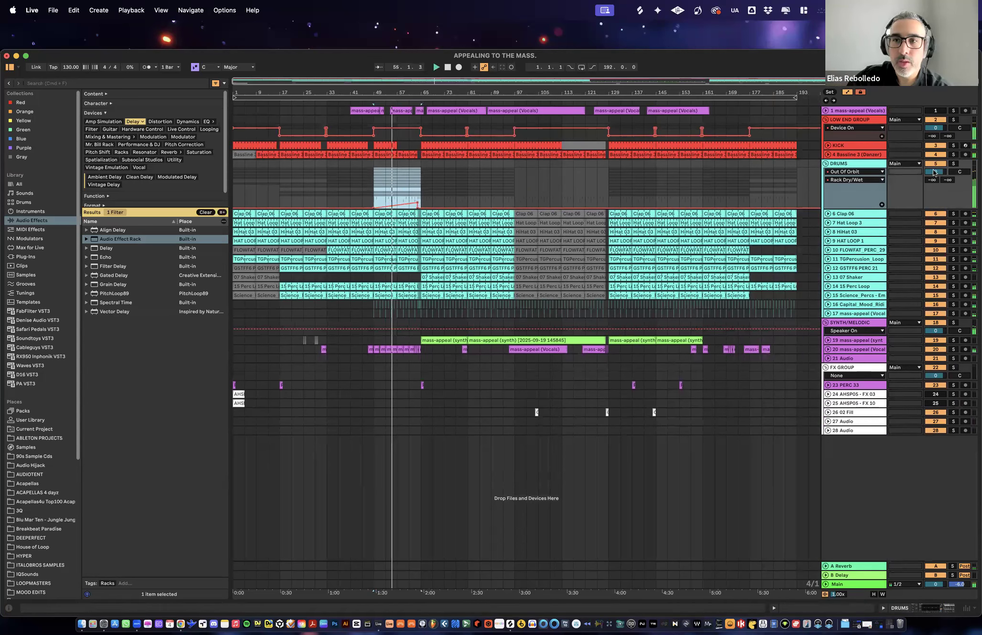
pyautogui.click(953, 164)
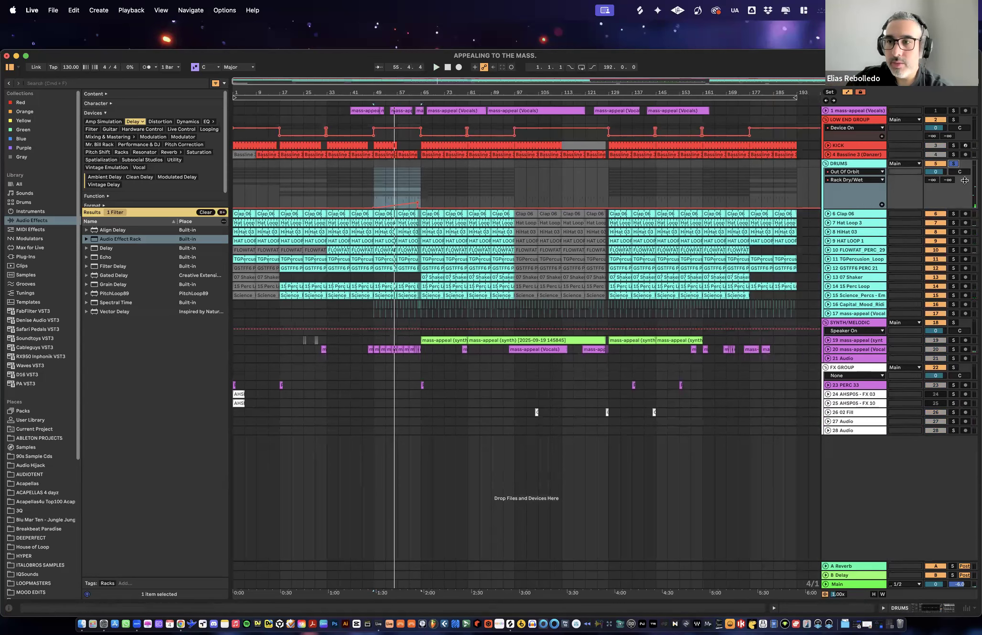
pyautogui.click(953, 163)
pyautogui.click(852, 201)
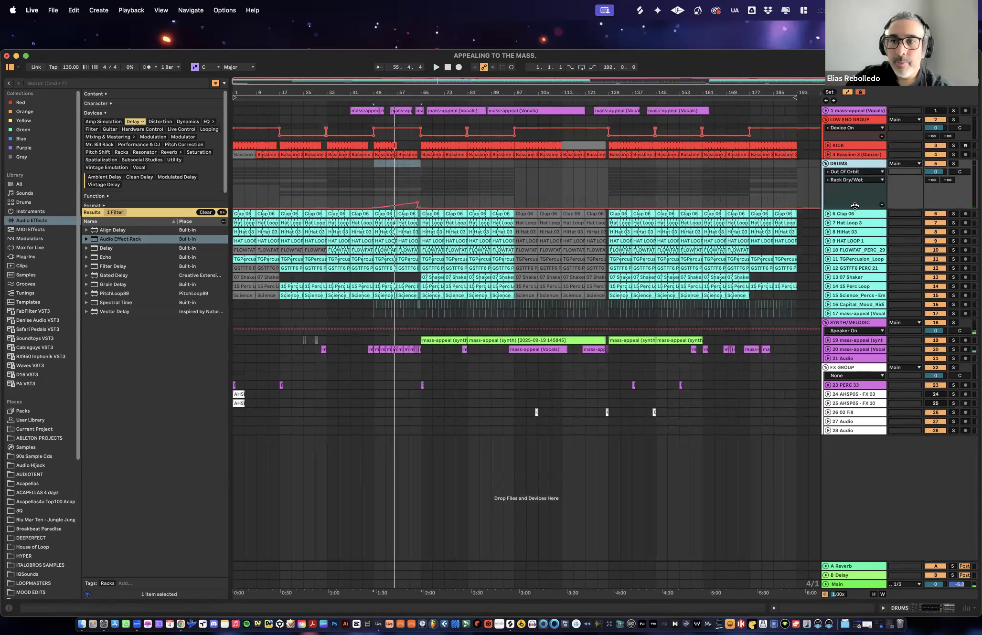
pyautogui.moveTo(860, 180); pyautogui.dragTo(862, 176)
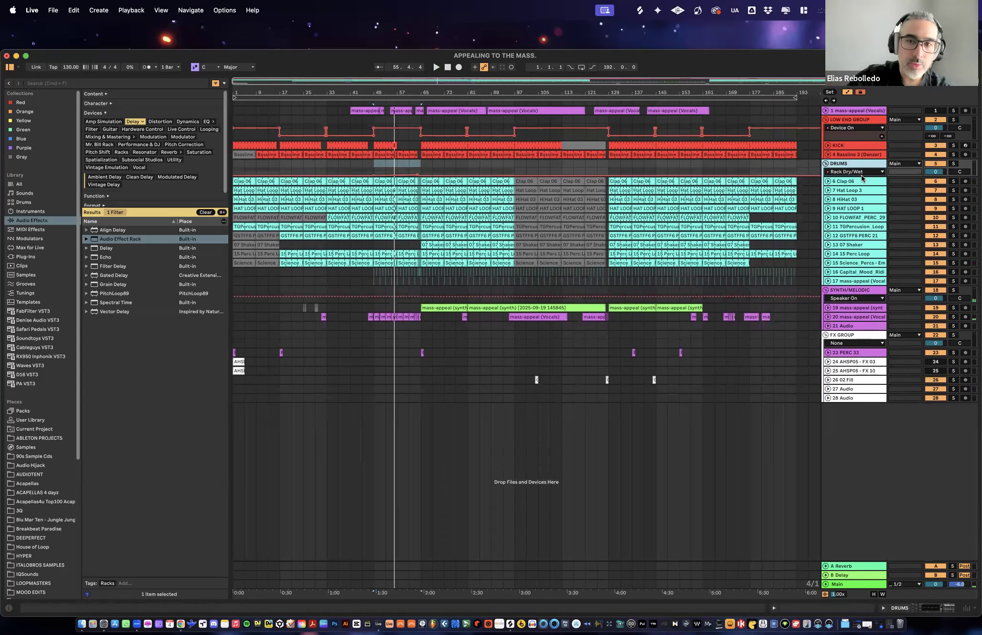
# - Try to save the Live Set as APPEALING TO THE MASS UPDATE in its current project folder, and dismiss the alerts
pyautogui.press('super+s')
pyautogui.click(564, 359)
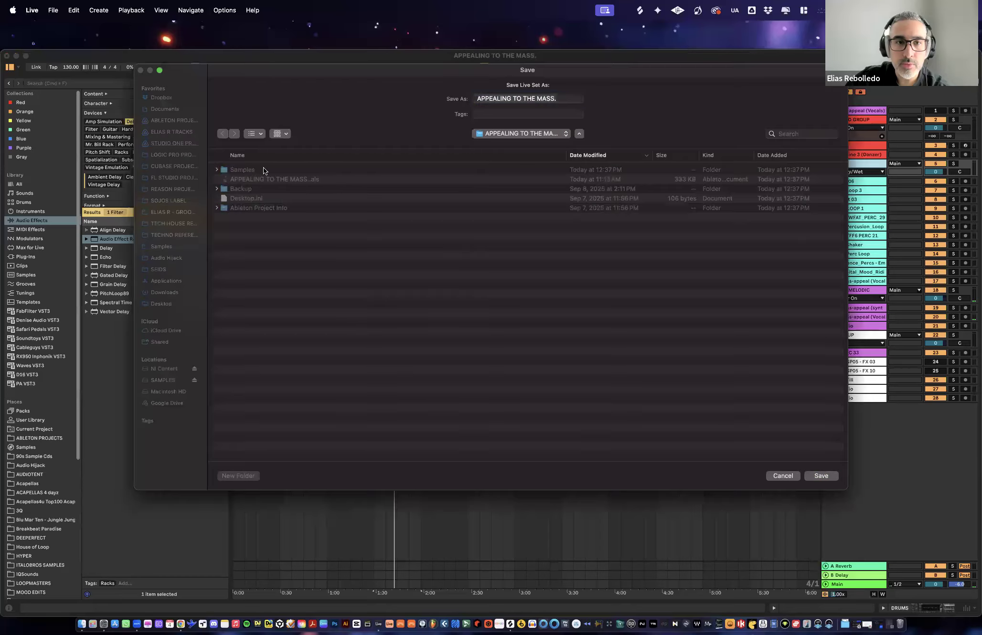
pyautogui.click(562, 100)
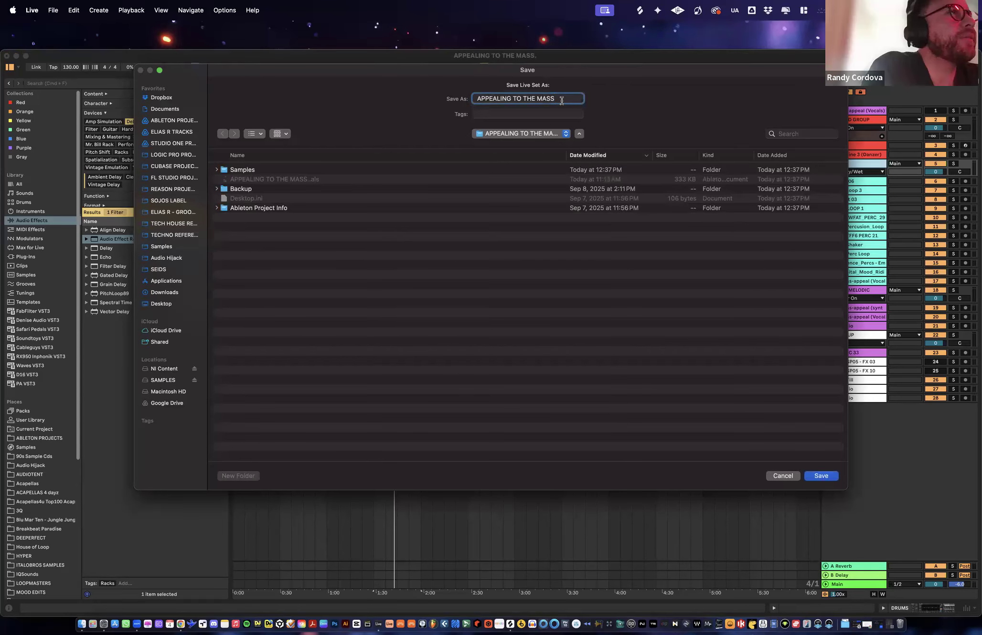
pyautogui.write('UPDATE')
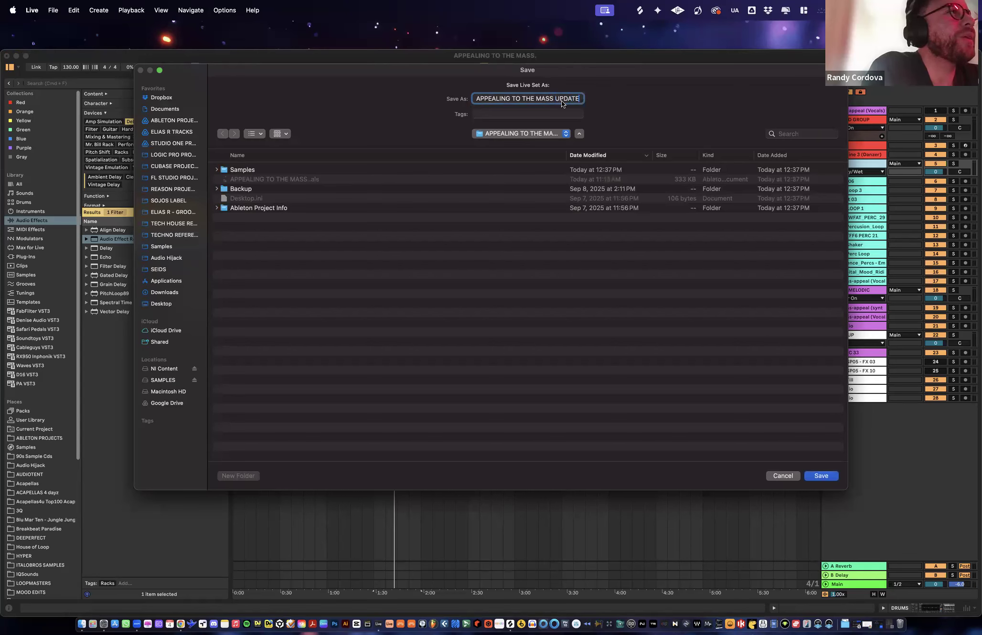
pyautogui.press('Return')
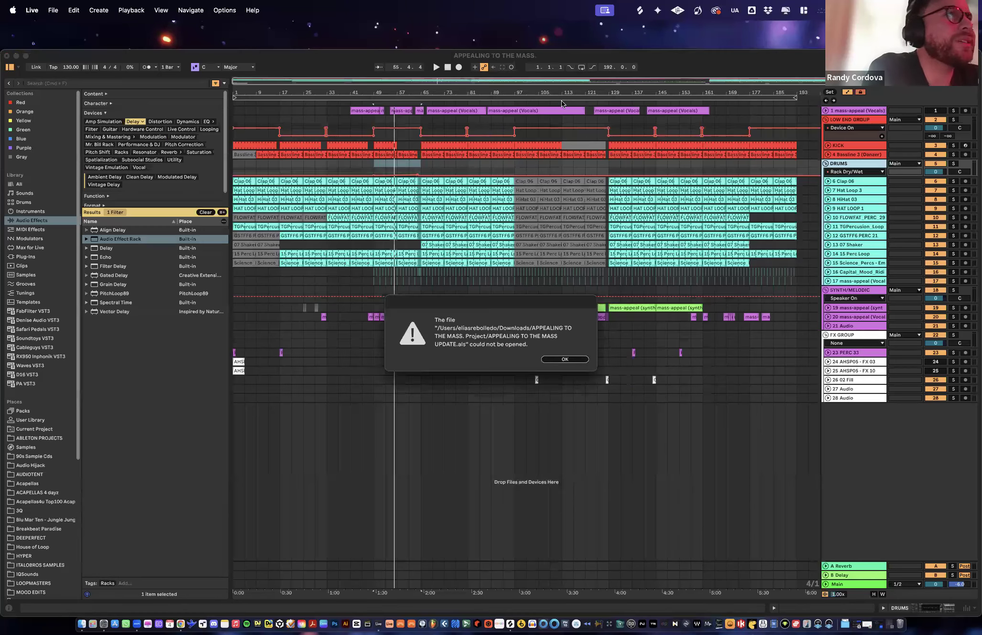
pyautogui.click(563, 360)
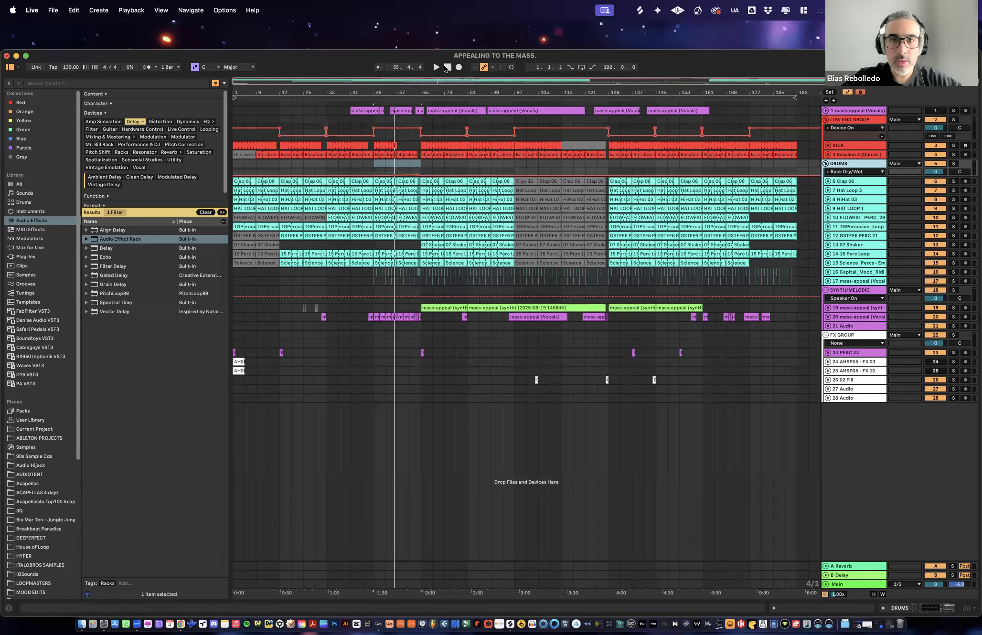
pyautogui.click(448, 67)
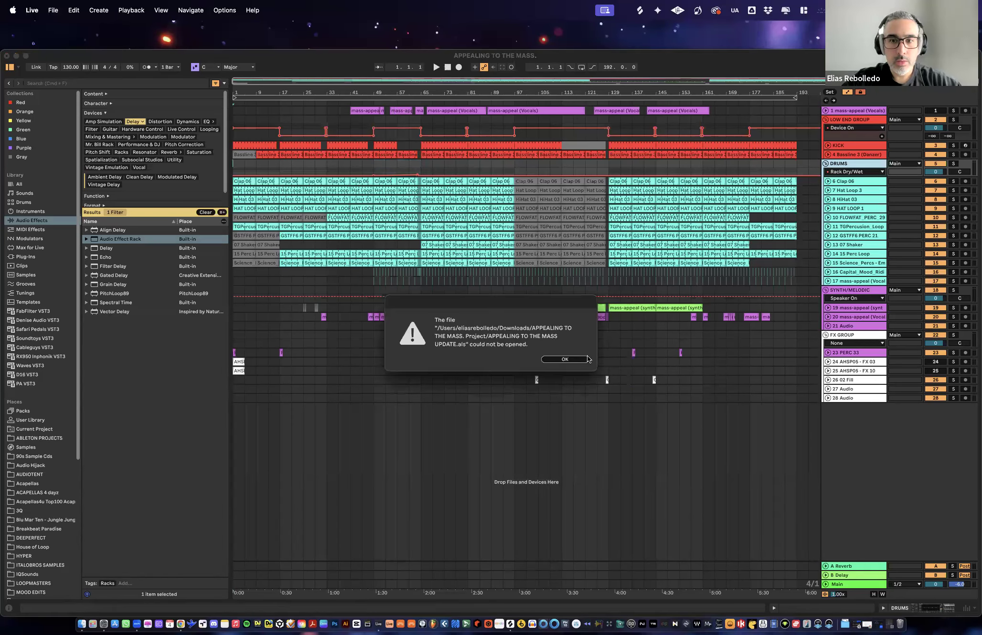
pyautogui.click(578, 359)
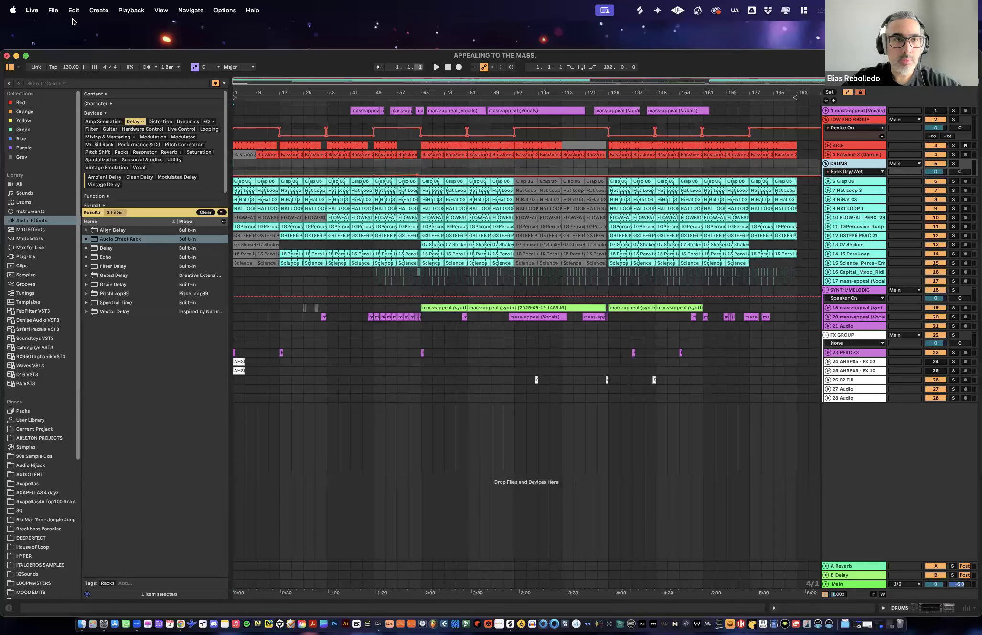
# - Save the Live Set to the Desktop under the name APPEALING TO THE MASS UPDATE
pyautogui.click(52, 10)
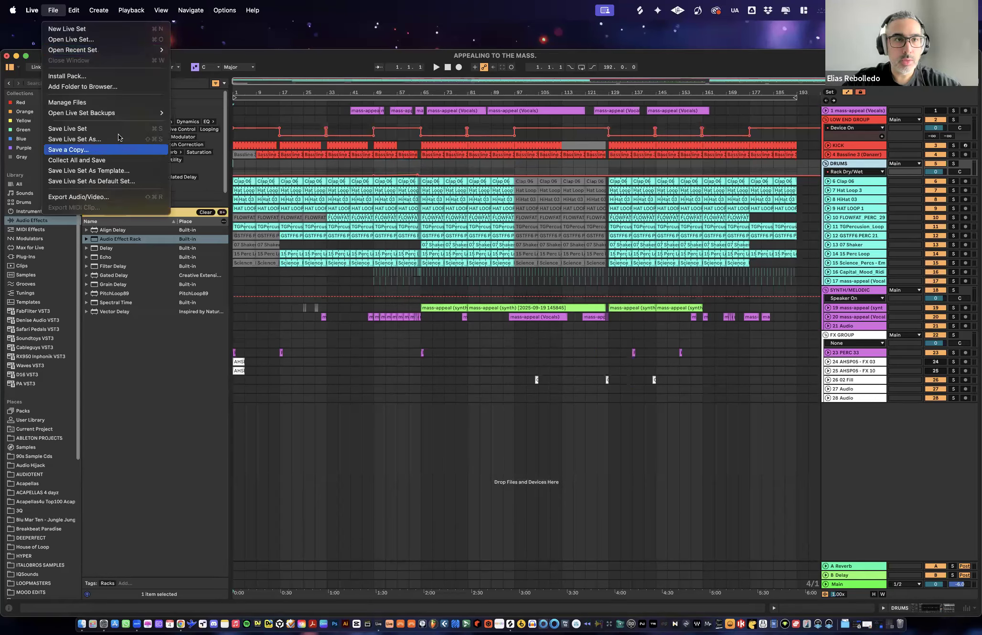
pyautogui.press('Return')
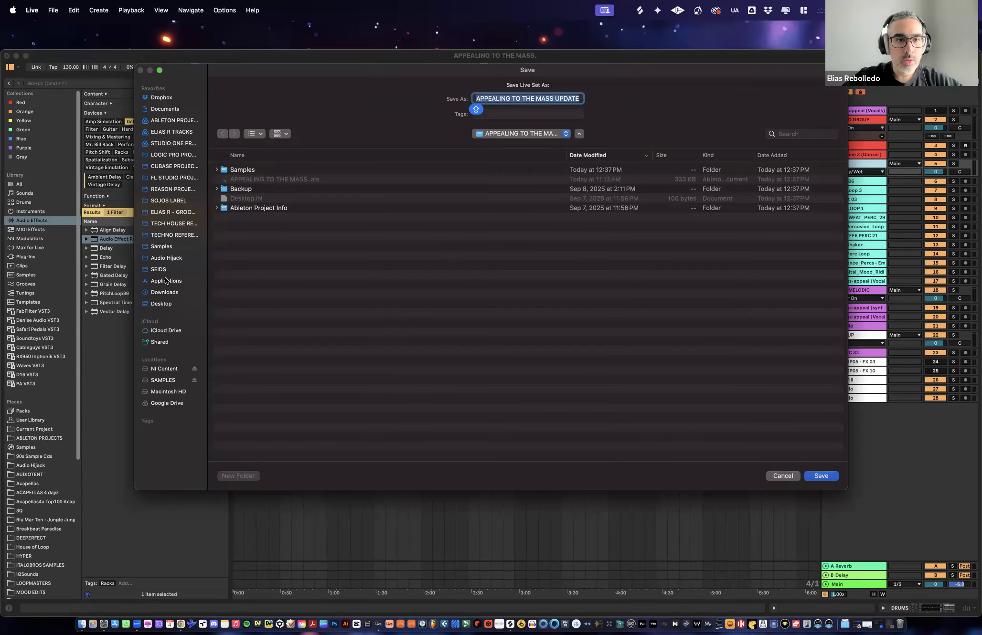
pyautogui.click(166, 305)
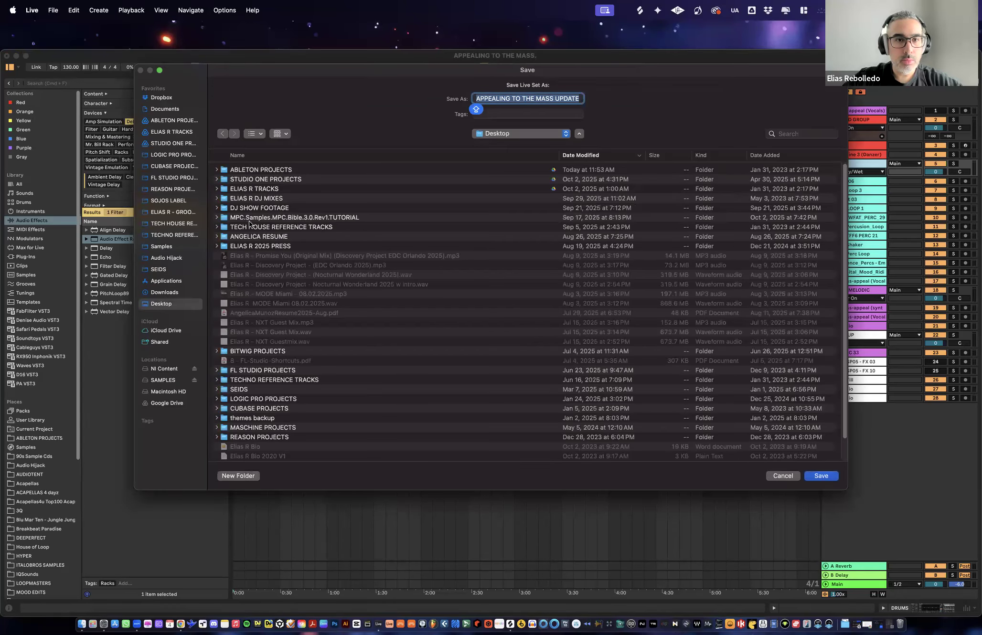
pyautogui.click(823, 475)
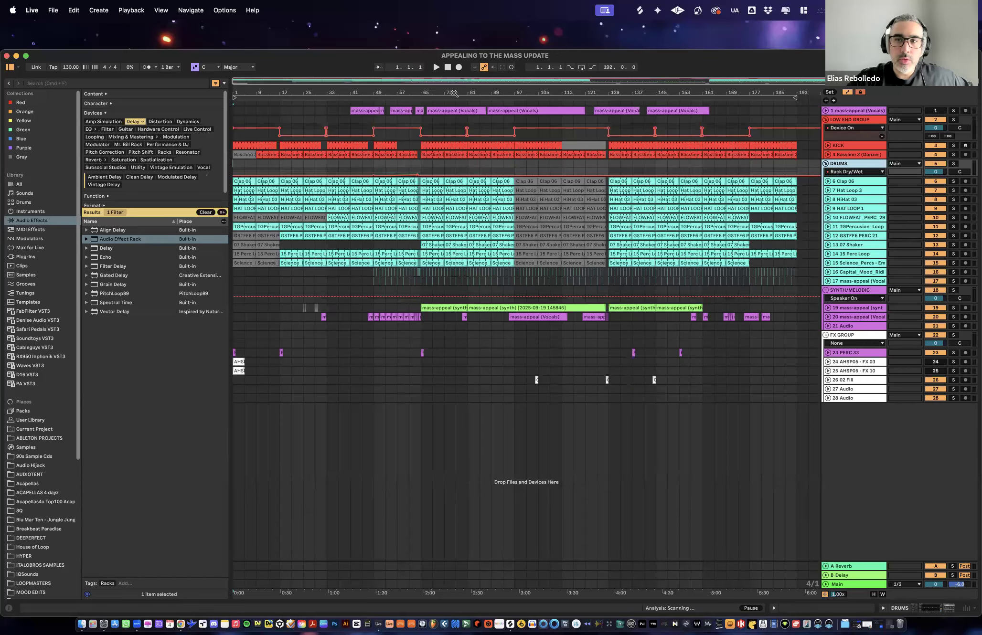
# - Enlarge the LOW END GROUP's Device On automation lane and select its section from bar 97 to 129
pyautogui.click(872, 122)
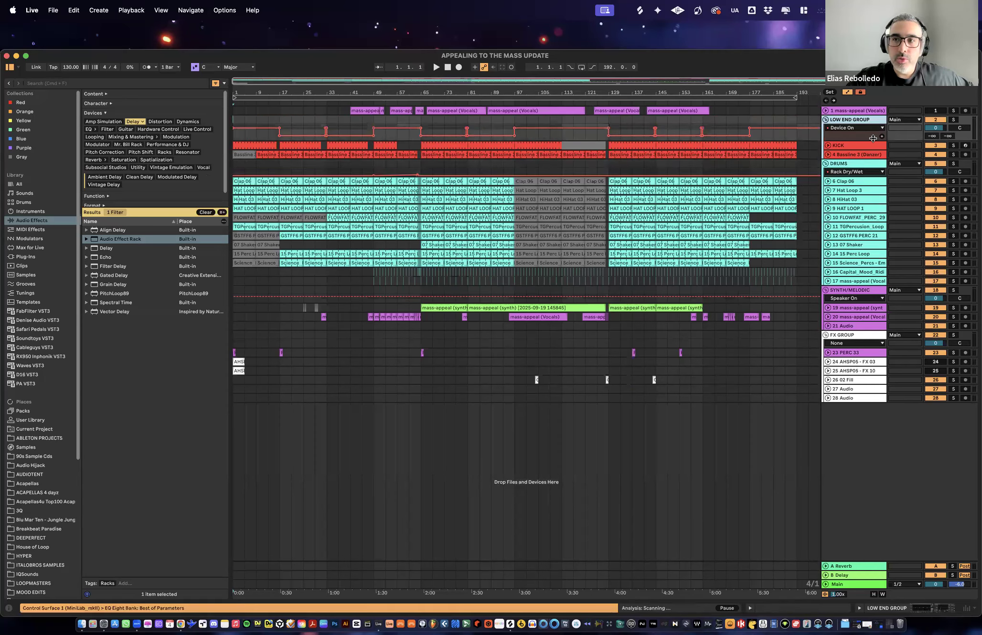
pyautogui.moveTo(866, 139); pyautogui.dragTo(870, 163)
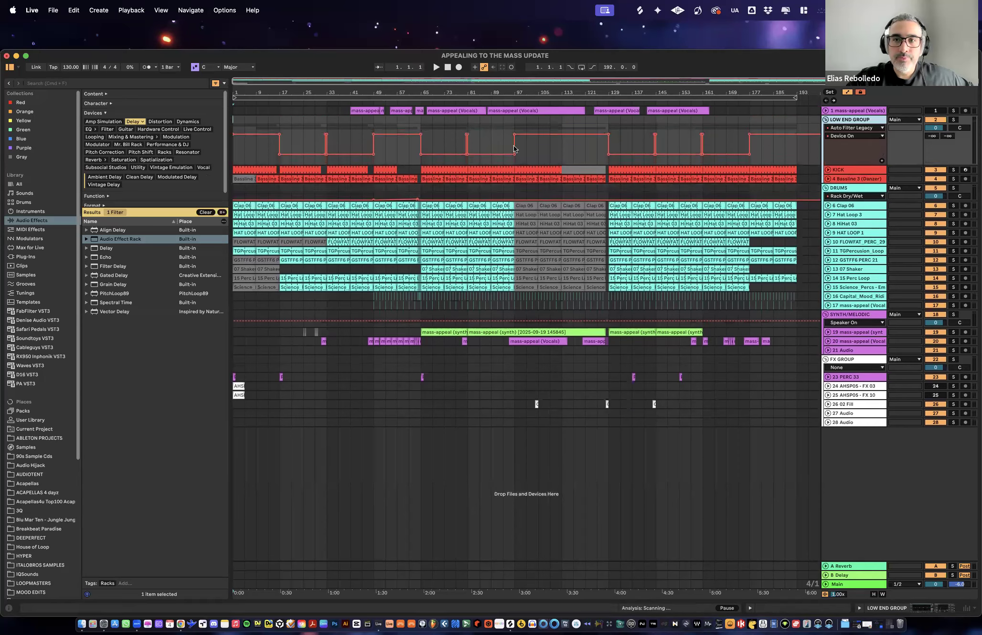
pyautogui.moveTo(516, 147); pyautogui.dragTo(609, 146)
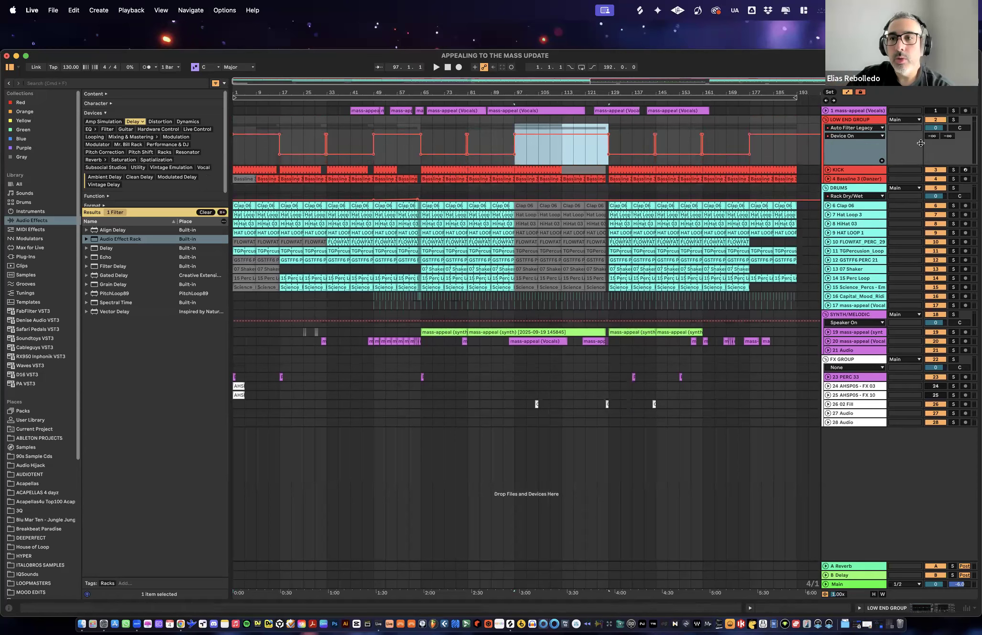
pyautogui.moveTo(862, 164); pyautogui.dragTo(862, 140)
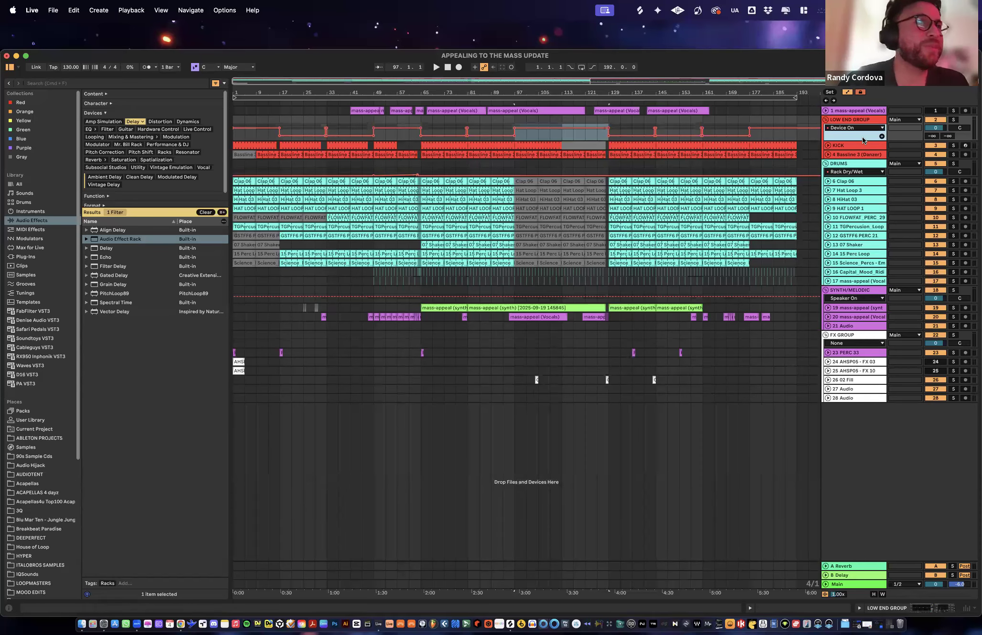
pyautogui.moveTo(862, 140); pyautogui.dragTo(863, 174)
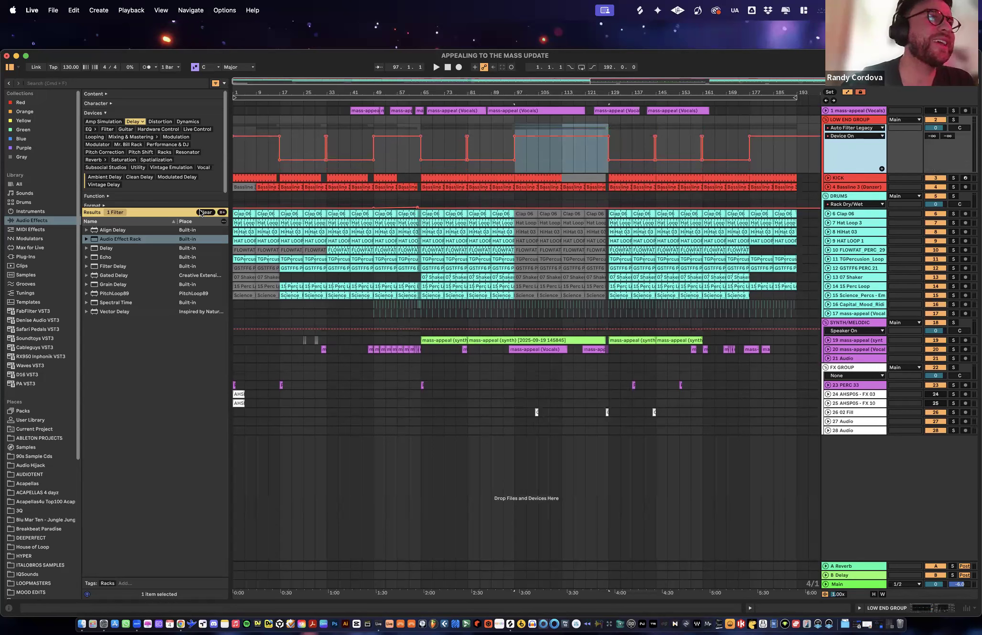
# - Clear the browser's Delay filter and narrow the browser to give the arrangement more room
pyautogui.click(205, 212)
pyautogui.moveTo(81, 139); pyautogui.dragTo(44, 137)
pyautogui.moveTo(230, 143); pyautogui.dragTo(173, 140)
# - Select the LOW END GROUP's Device On automation lane from bar 1 to bar 193
pyautogui.click(531, 92)
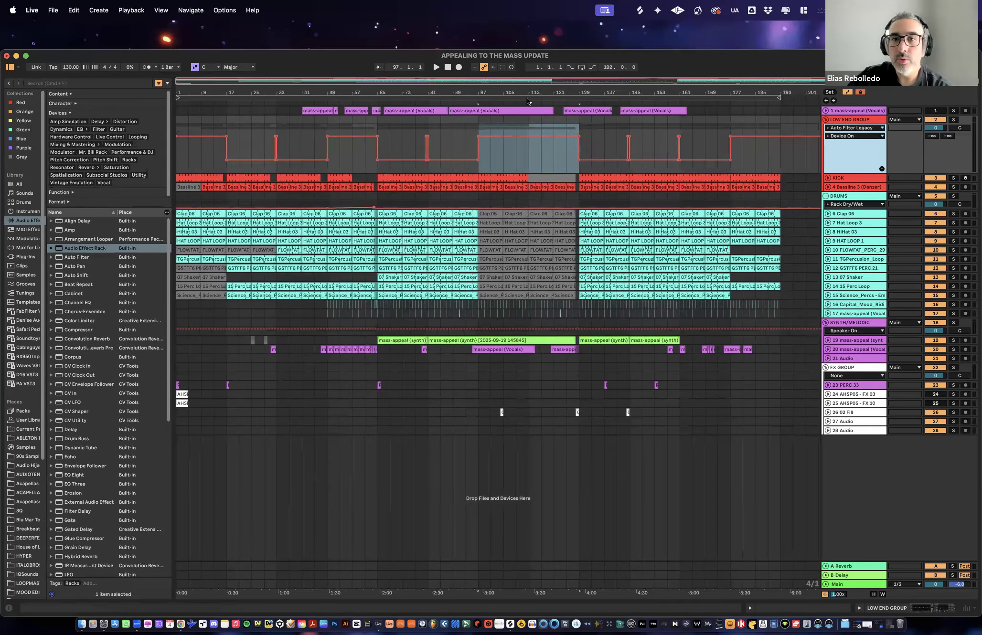
pyautogui.click(177, 150)
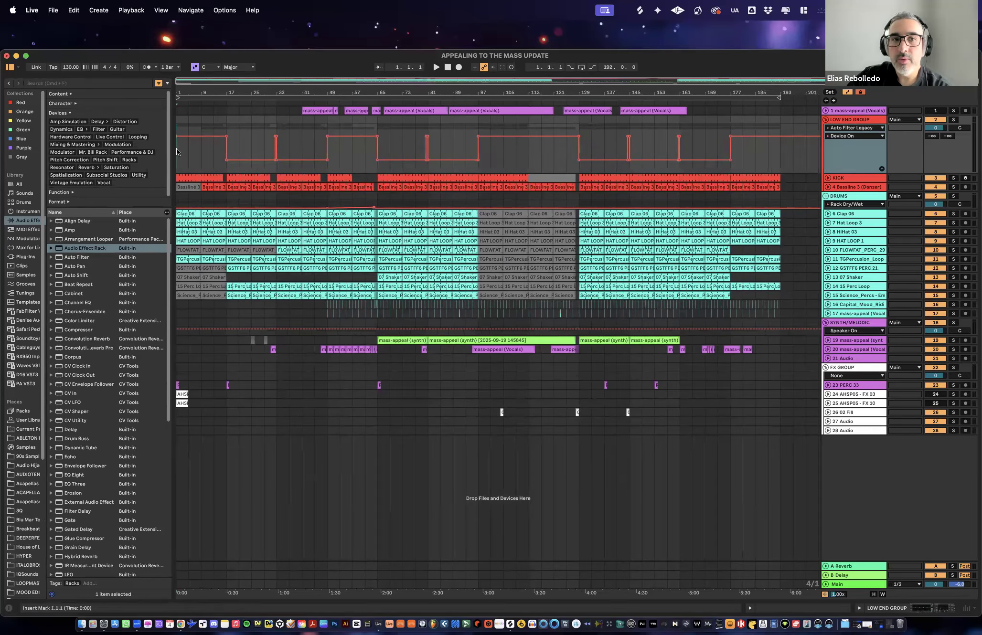
pyautogui.moveTo(176, 148); pyautogui.dragTo(753, 153)
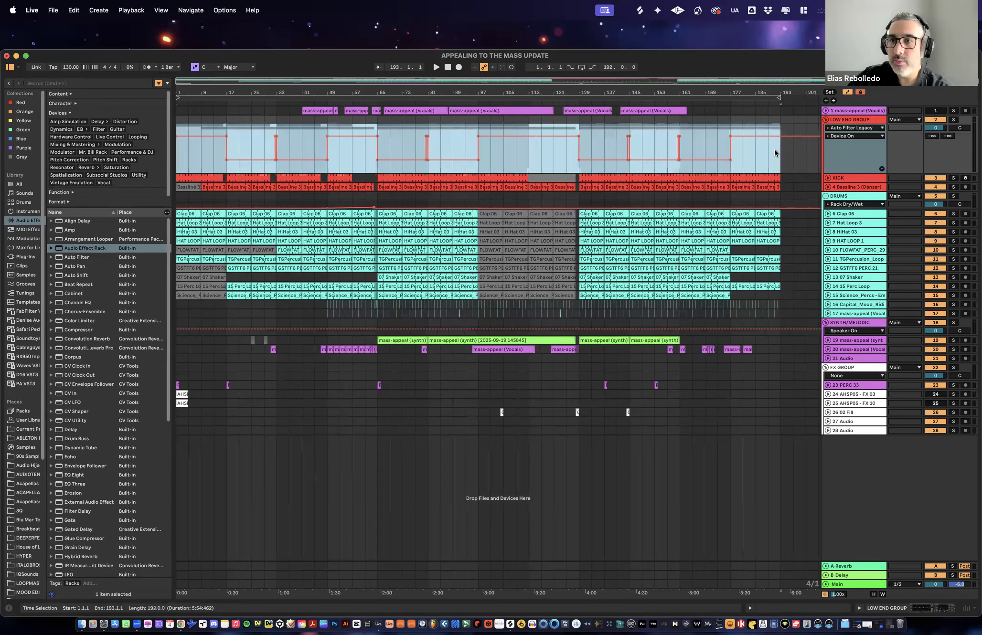
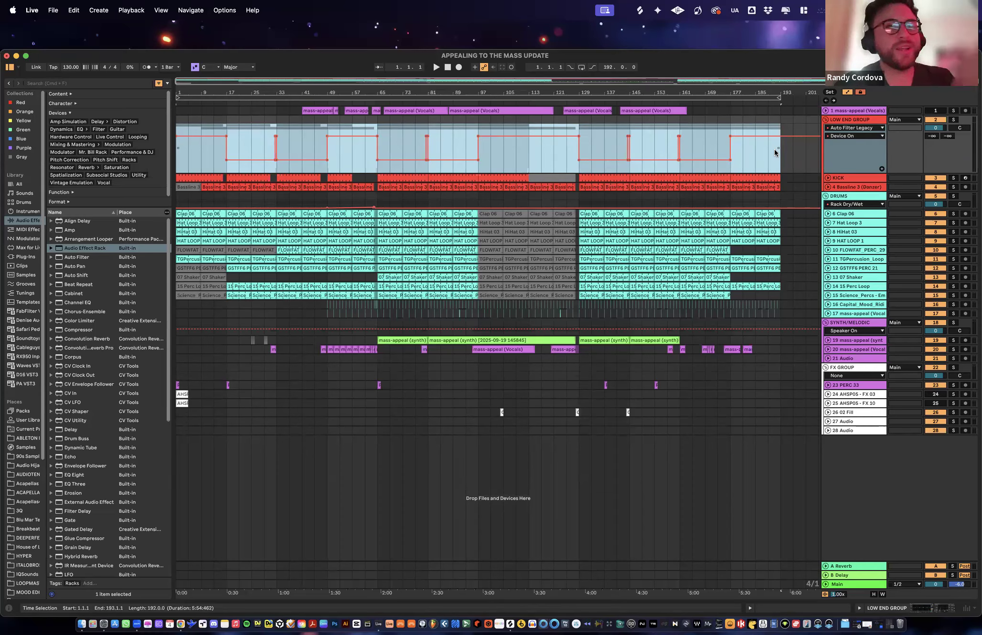
pyautogui.press('XF86AudioLowerVolume')
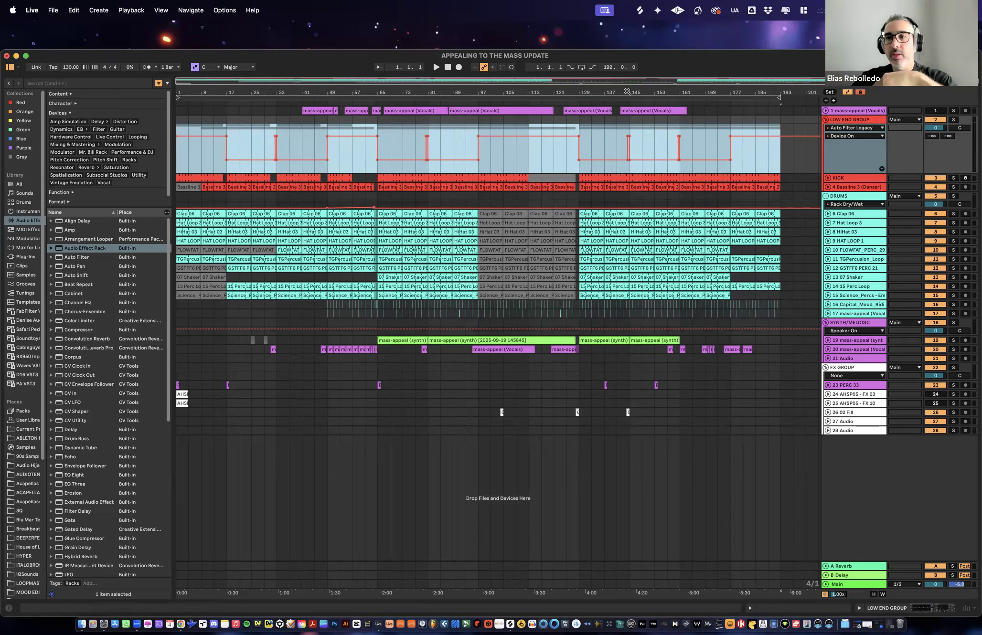
pyautogui.click(54, 10)
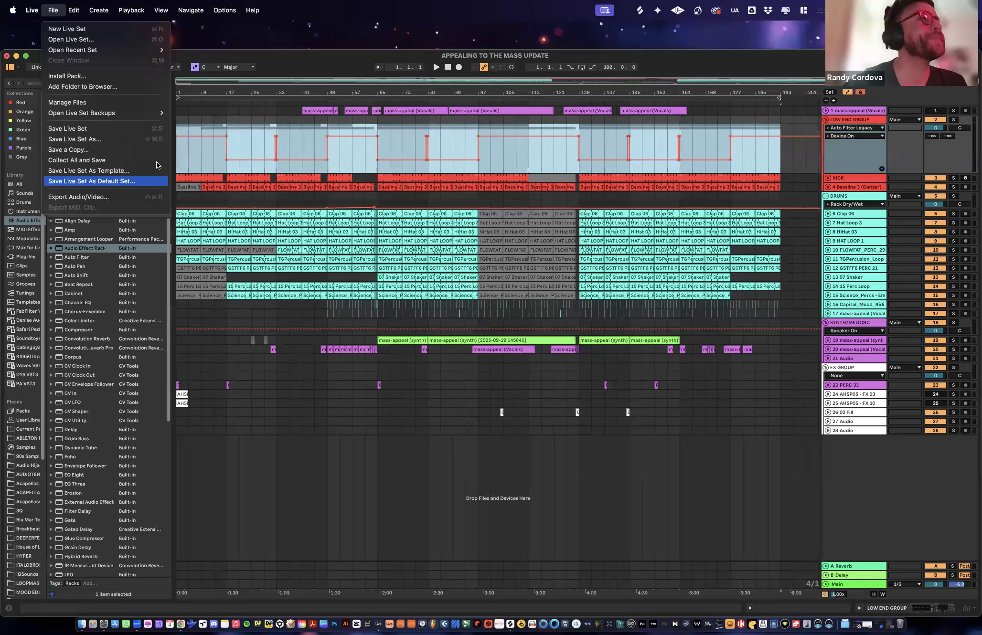
pyautogui.click(467, 92)
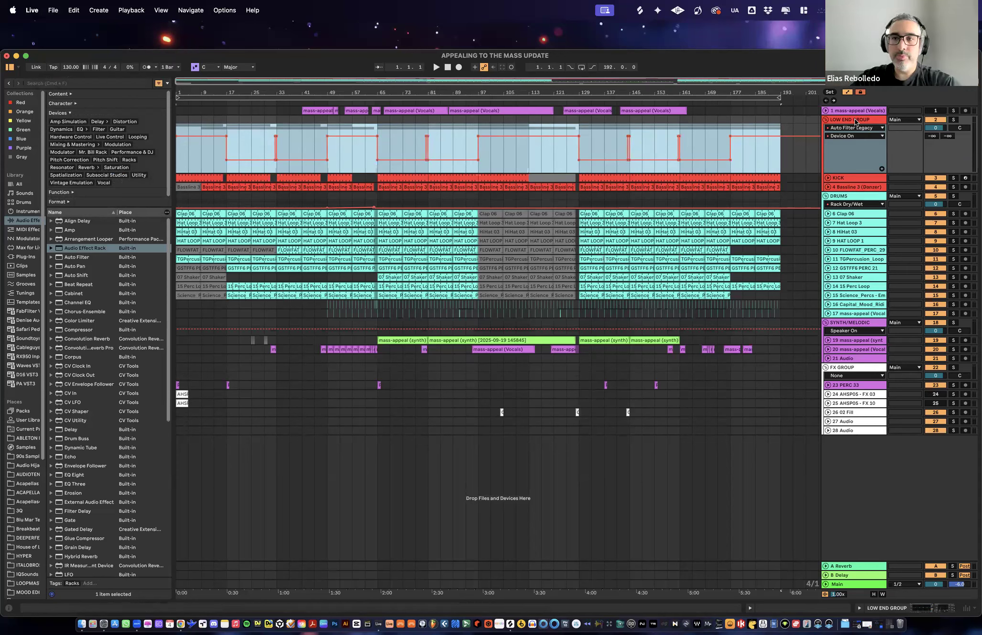
# - Reduce the height of the LOW END GROUP's Device On automation lane to make the arrangement more compact
pyautogui.moveTo(861, 170); pyautogui.dragTo(864, 144)
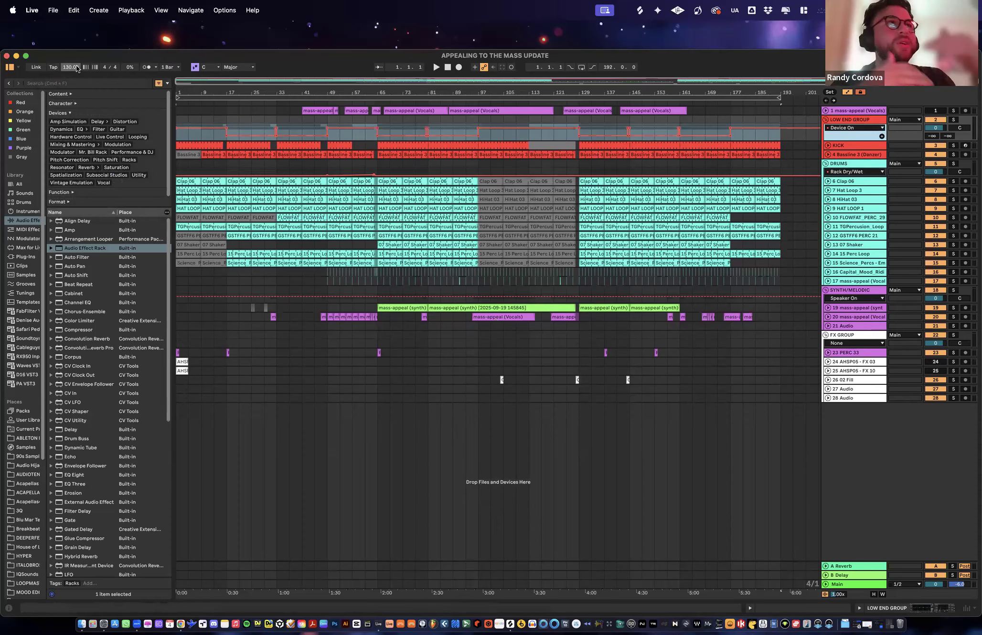
pyautogui.click(100, 161)
pyautogui.click(581, 376)
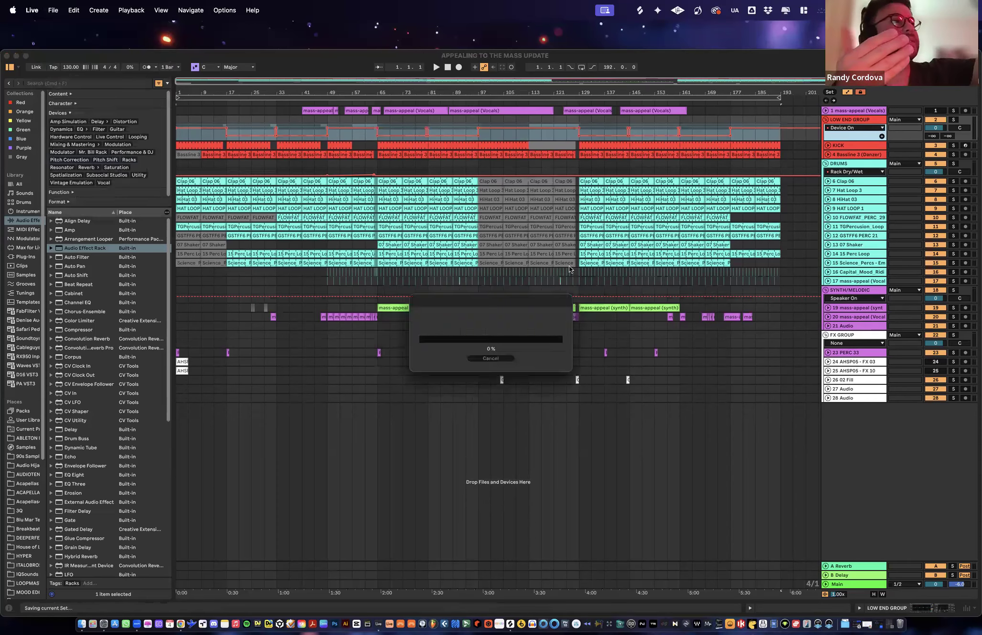
# - Switch to Finder, inspect the contents of the APPEALING TO THE MASS UPDATE Project folder on the Desktop, and close the window
pyautogui.click(77, 622)
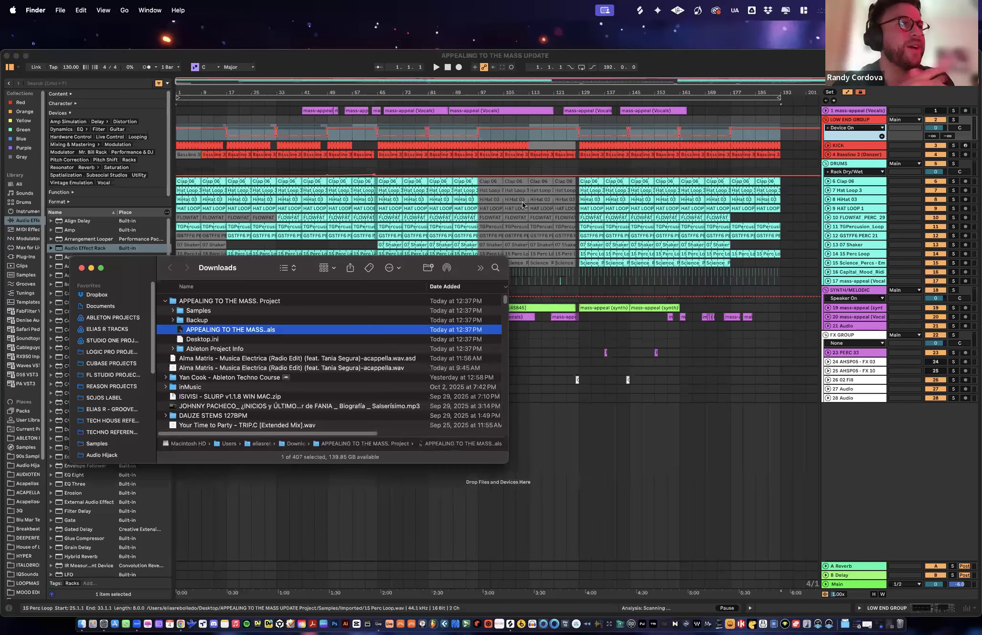
pyautogui.moveTo(270, 273); pyautogui.dragTo(561, 194)
pyautogui.click(456, 222)
pyautogui.scroll(-5, 409, 286)
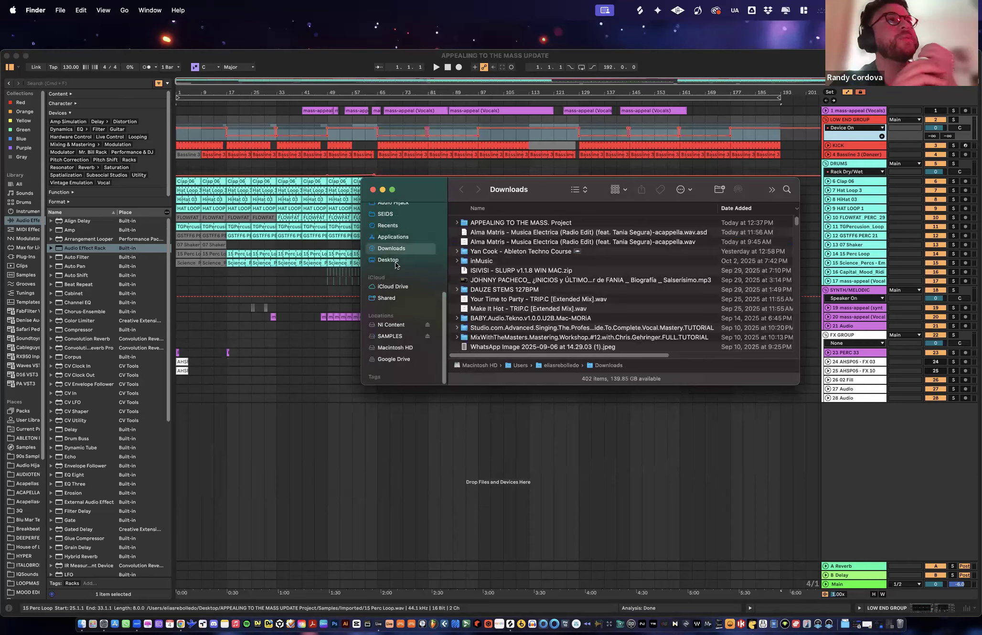
pyautogui.click(426, 263)
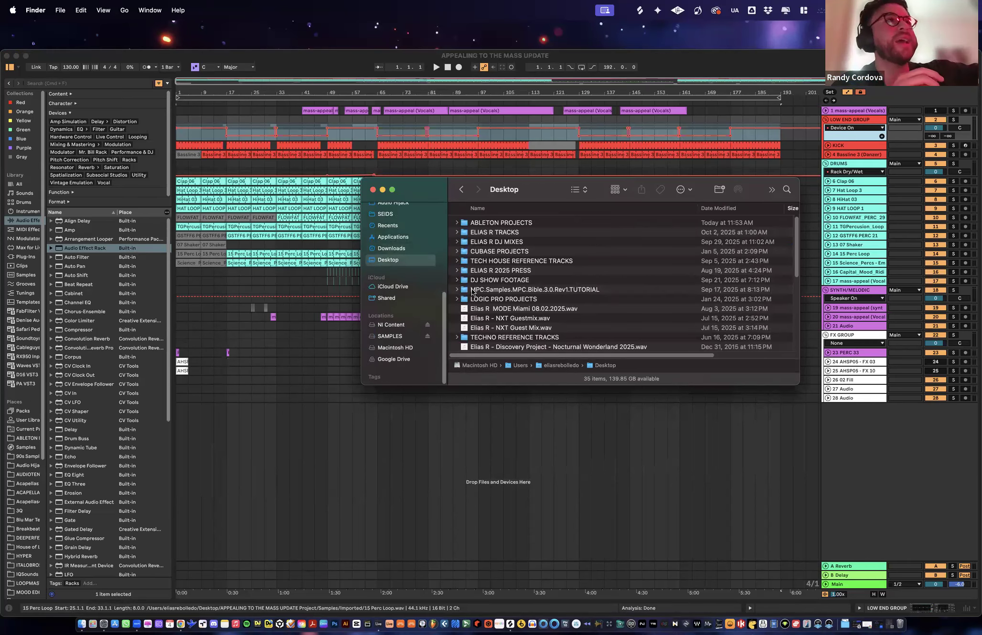
pyautogui.scroll(-6, 473, 294)
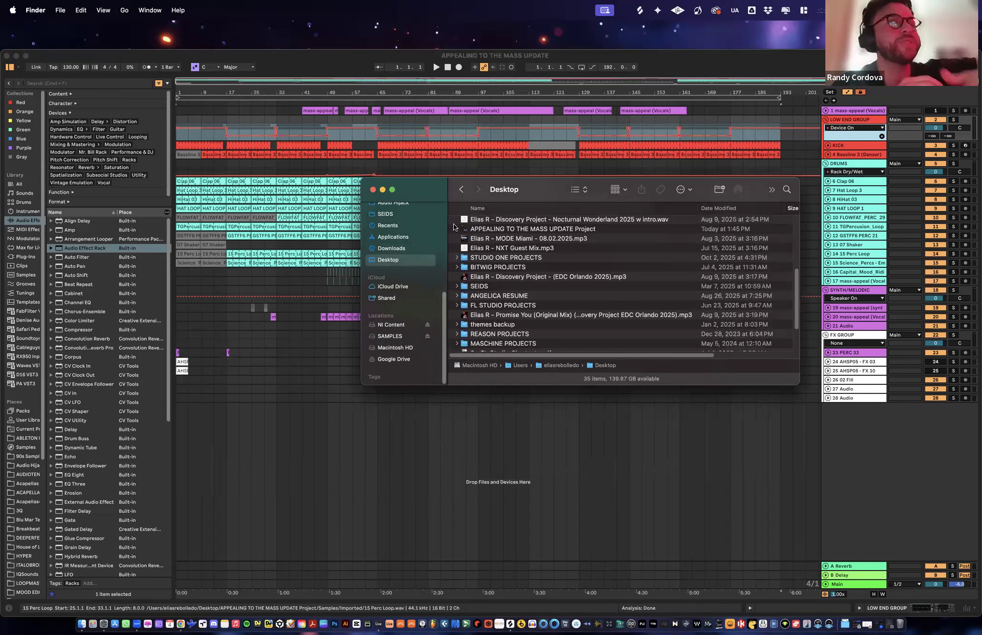
pyautogui.click(457, 229)
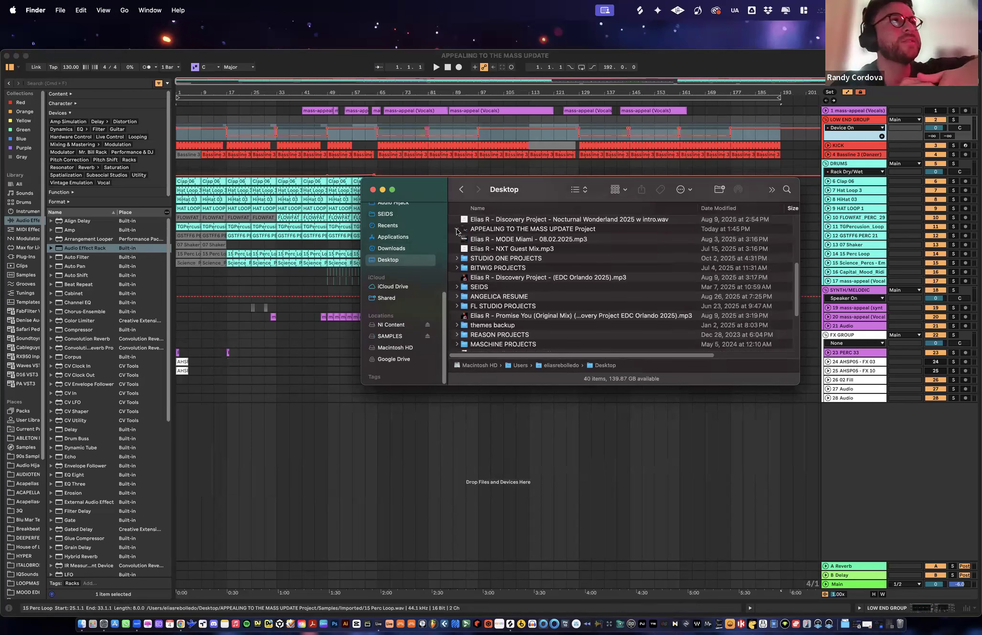
pyautogui.click(373, 190)
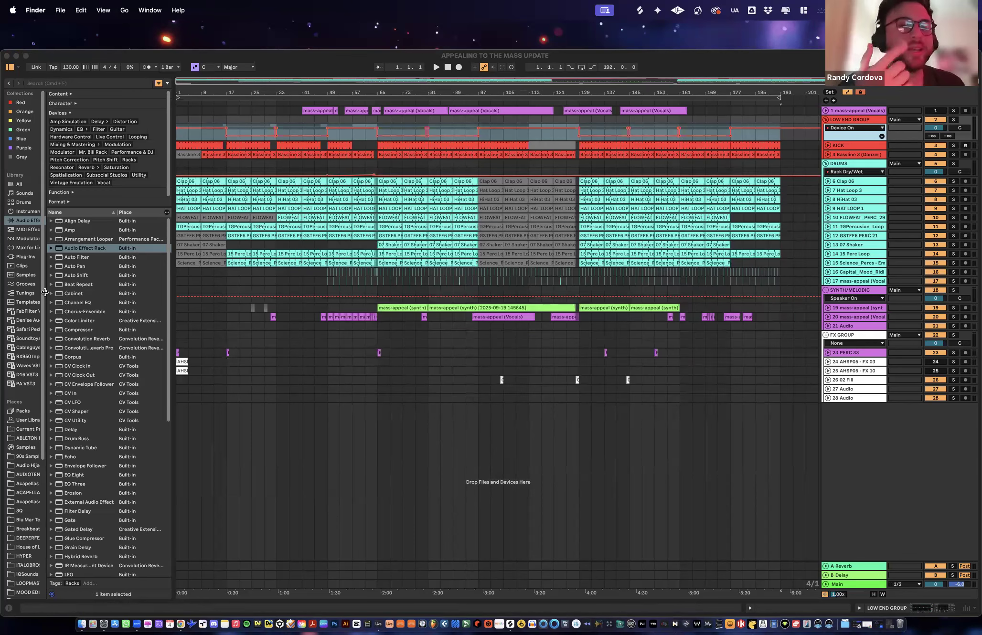
# - Return to Ableton Live and widen the browser's sidebar and content list so the full names are readable
pyautogui.click(45, 293)
pyautogui.click(47, 295)
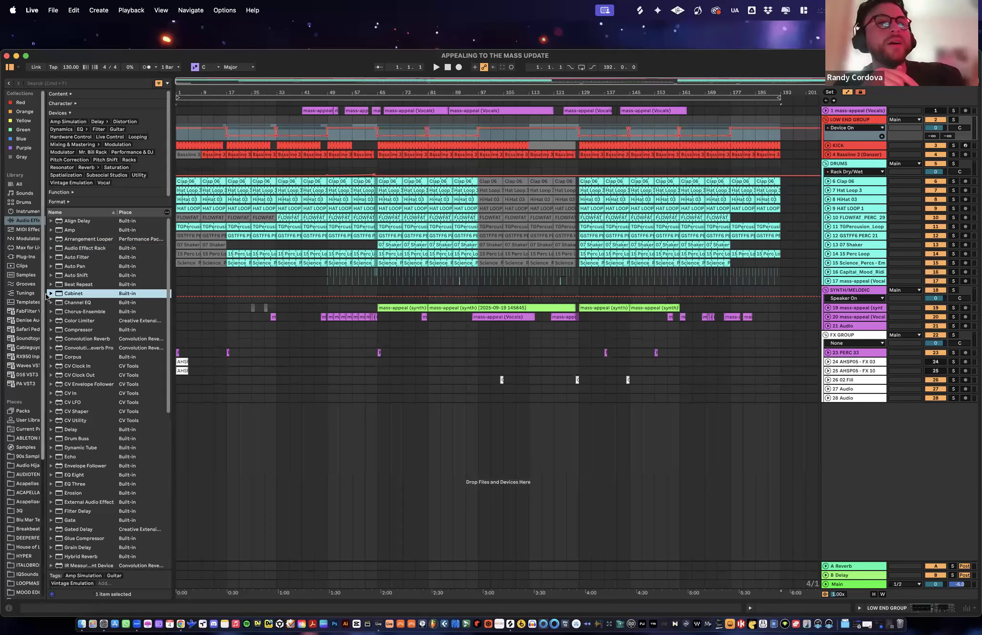
pyautogui.moveTo(46, 293); pyautogui.dragTo(70, 294)
pyautogui.moveTo(265, 365); pyautogui.dragTo(273, 366)
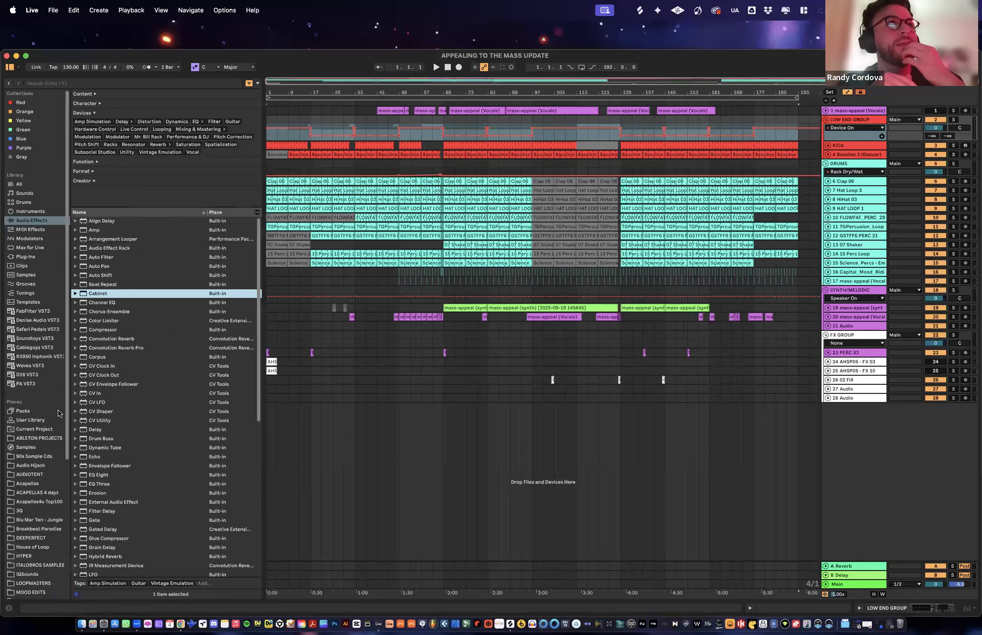
# - Show the Samples place in the browser and collapse its TOOLROOM folder
pyautogui.scroll(-5, 27, 285)
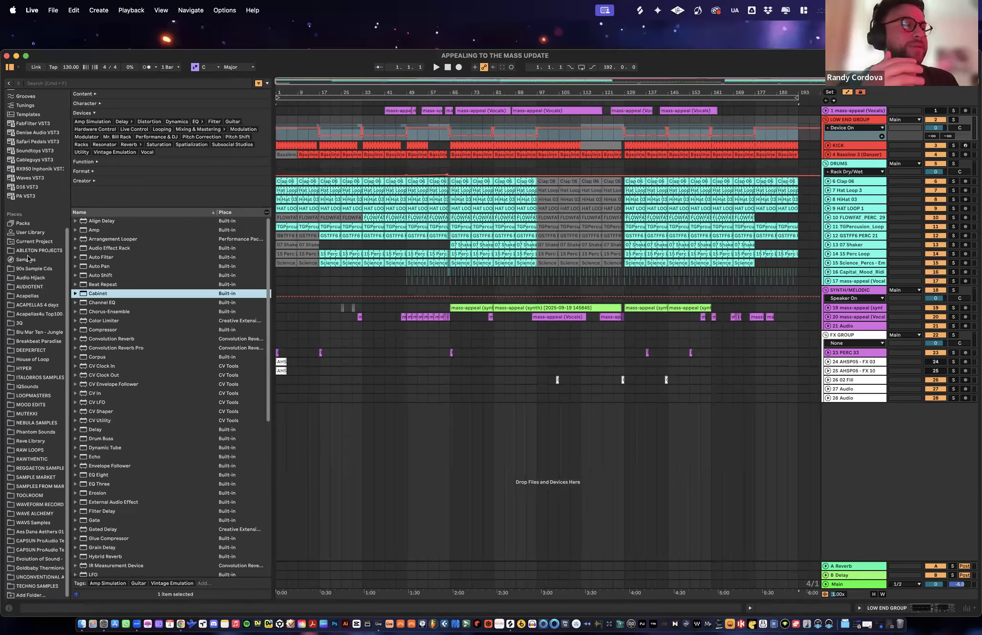
pyautogui.click(26, 260)
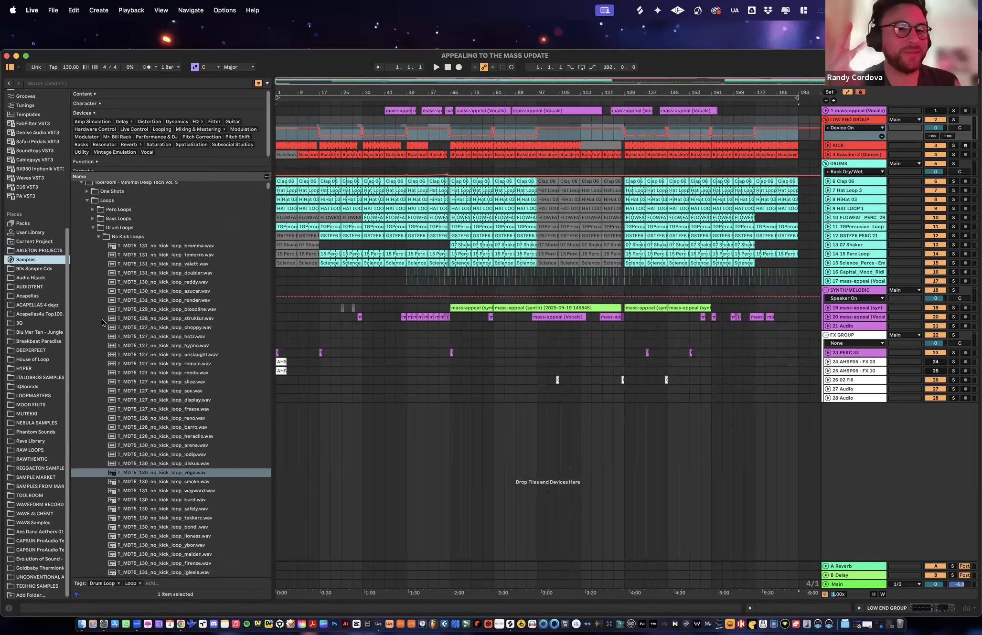
pyautogui.click(75, 186)
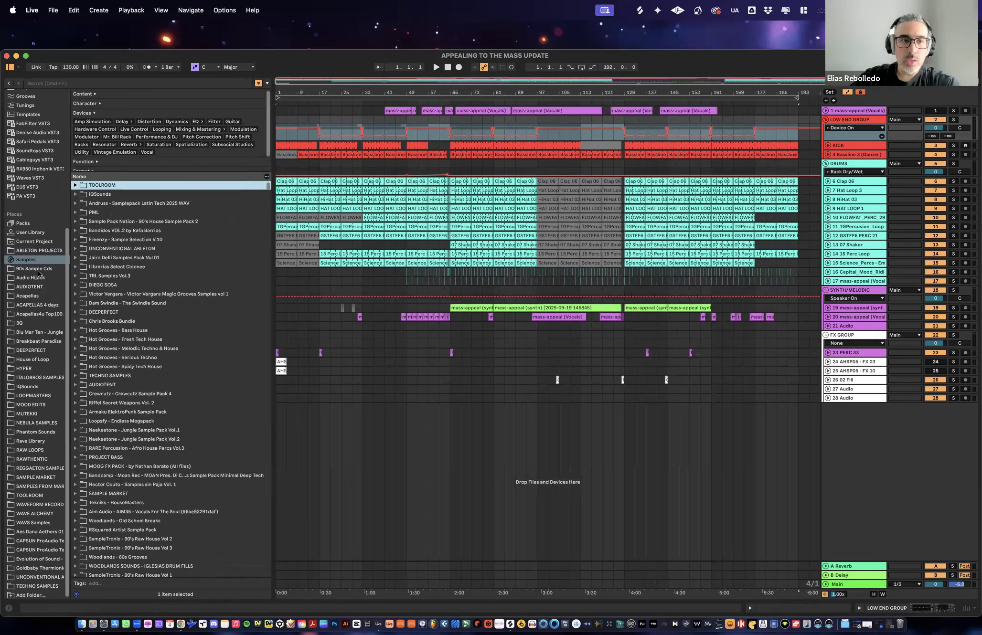
# - Switch to Finder, enlarge its window, and look through the sample packs in the SAMPLES drive's Samples folder
pyautogui.click(81, 624)
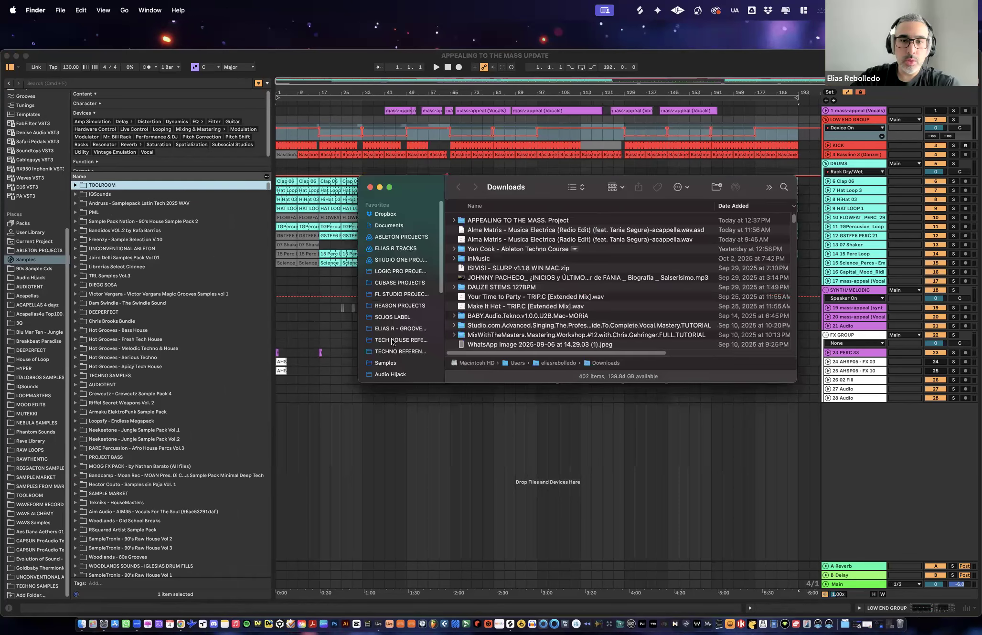
pyautogui.moveTo(781, 375); pyautogui.dragTo(790, 397)
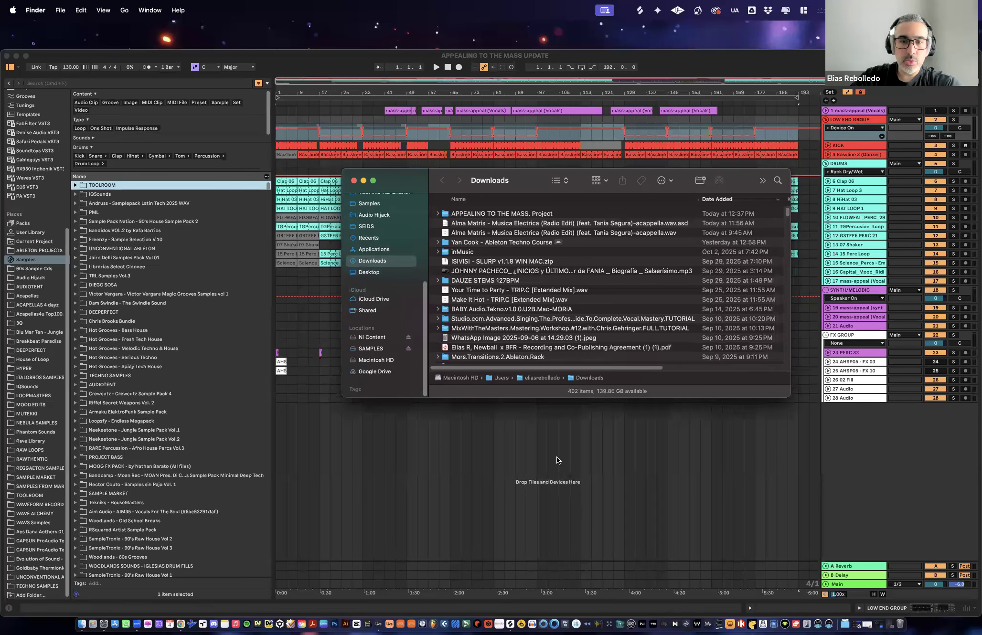
pyautogui.click(371, 474)
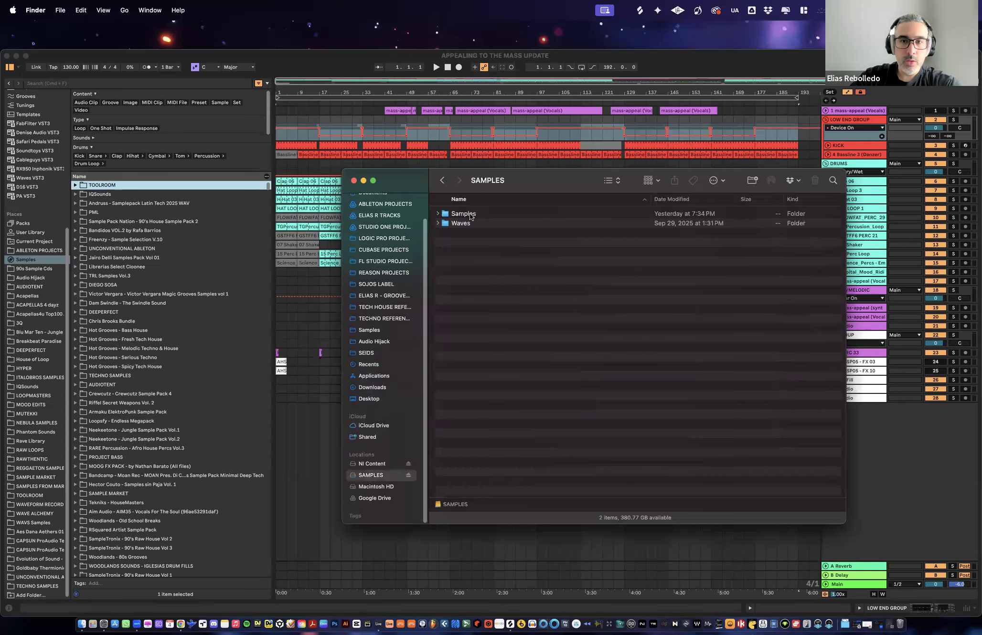
pyautogui.moveTo(553, 175); pyautogui.dragTo(585, 166)
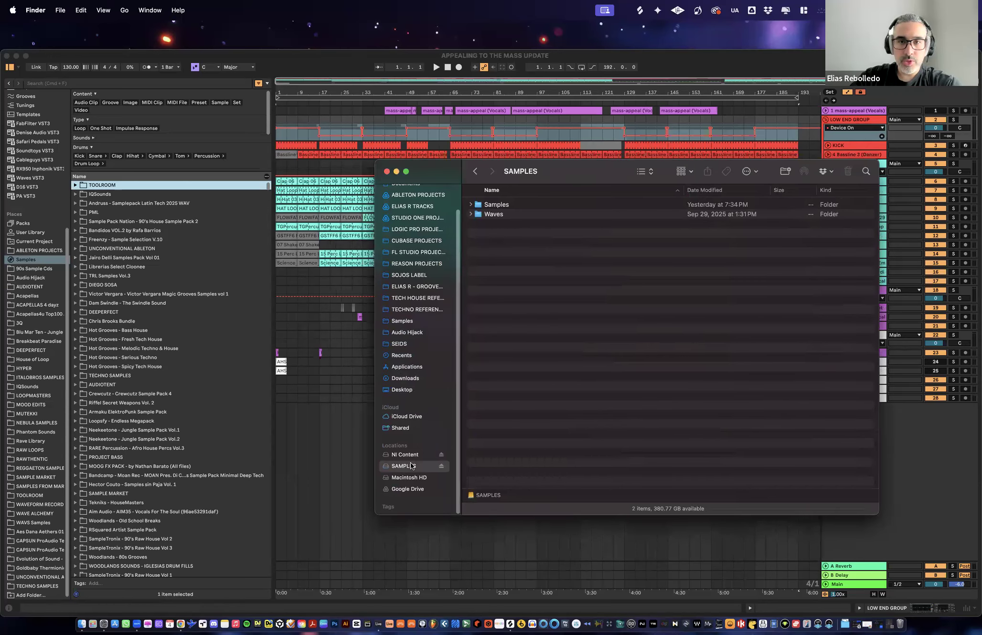
pyautogui.doubleClick(498, 205)
pyautogui.scroll(-20, 525, 313)
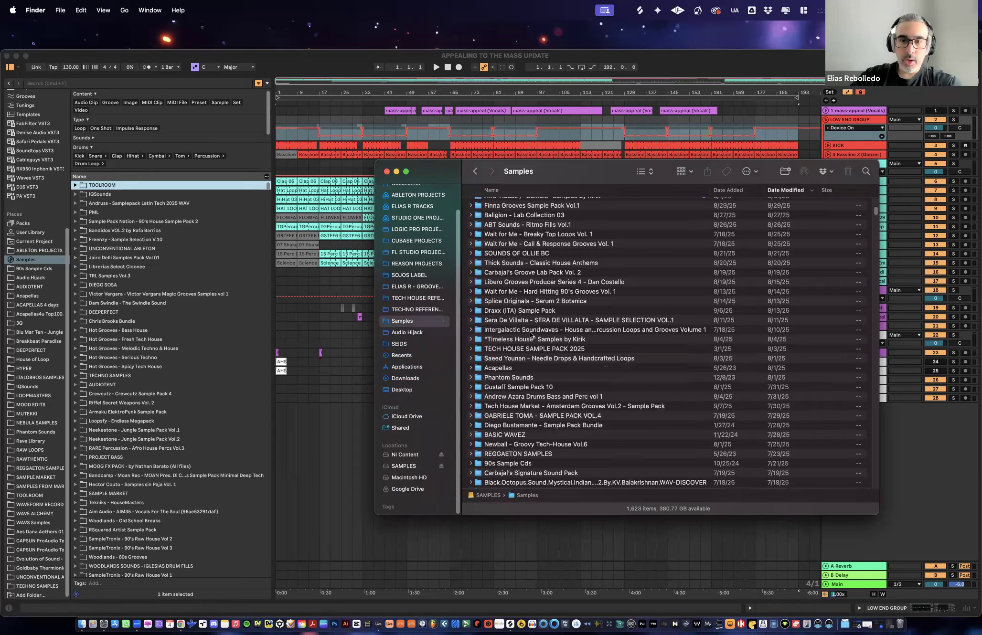
pyautogui.scroll(10, 545, 273)
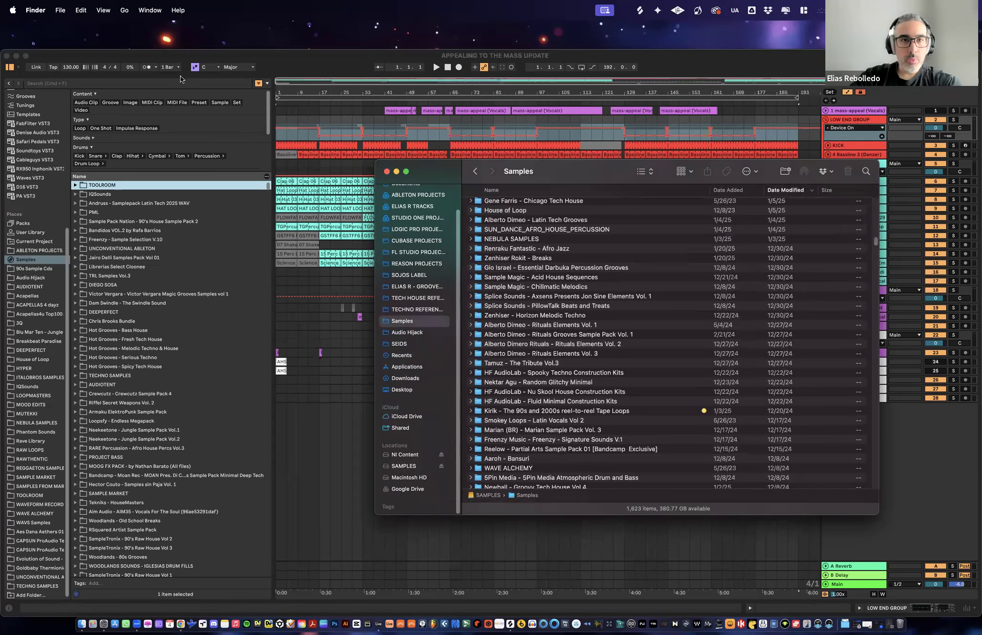
# - Return to Ableton Live and look through the sample pack folders listed under the Samples place
pyautogui.click(195, 58)
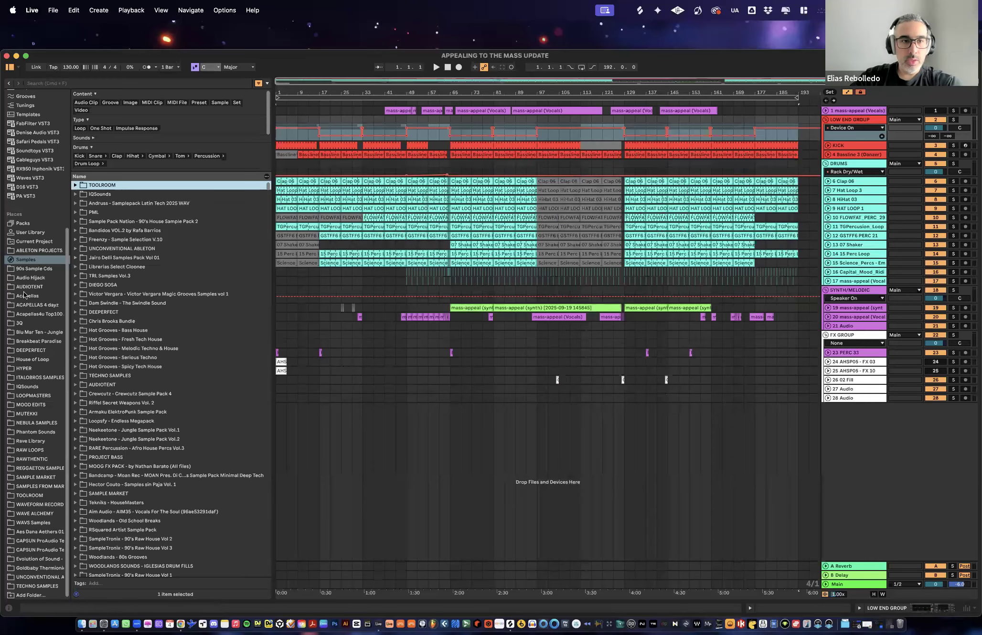
pyautogui.click(27, 261)
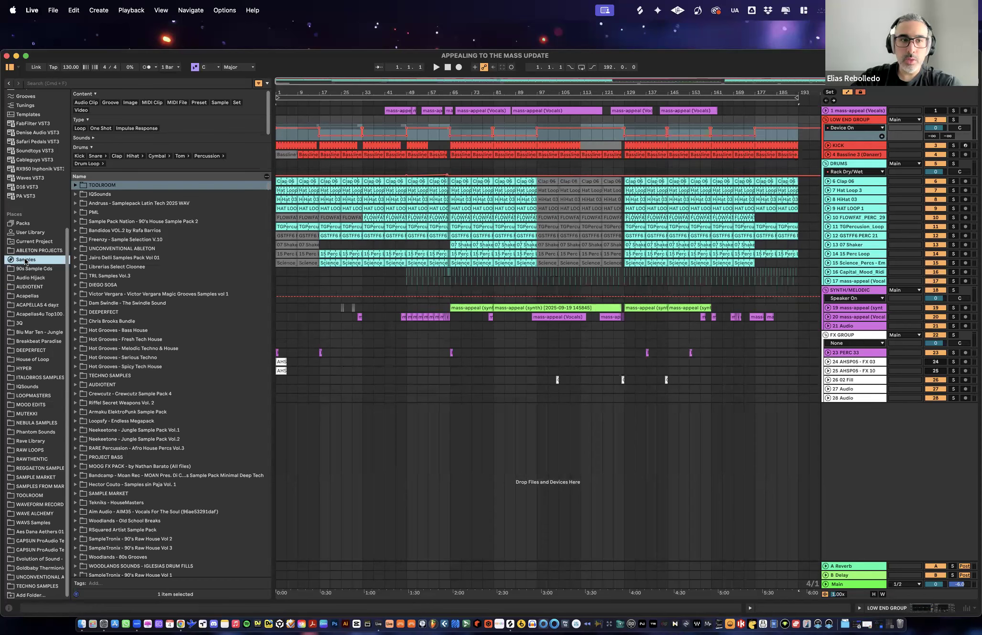
pyautogui.scroll(-20, 144, 296)
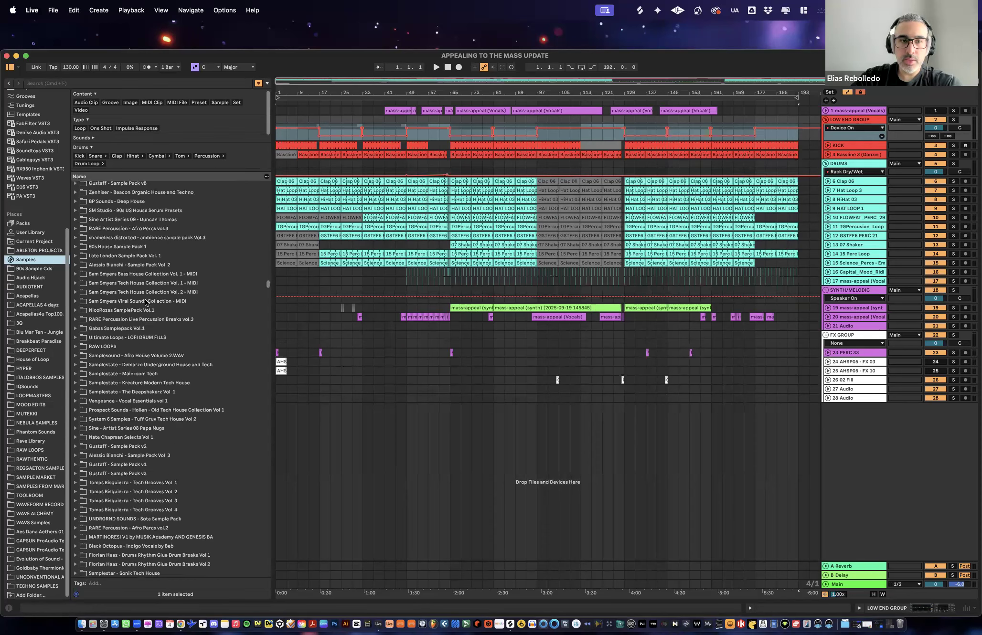
pyautogui.scroll(-20, 145, 303)
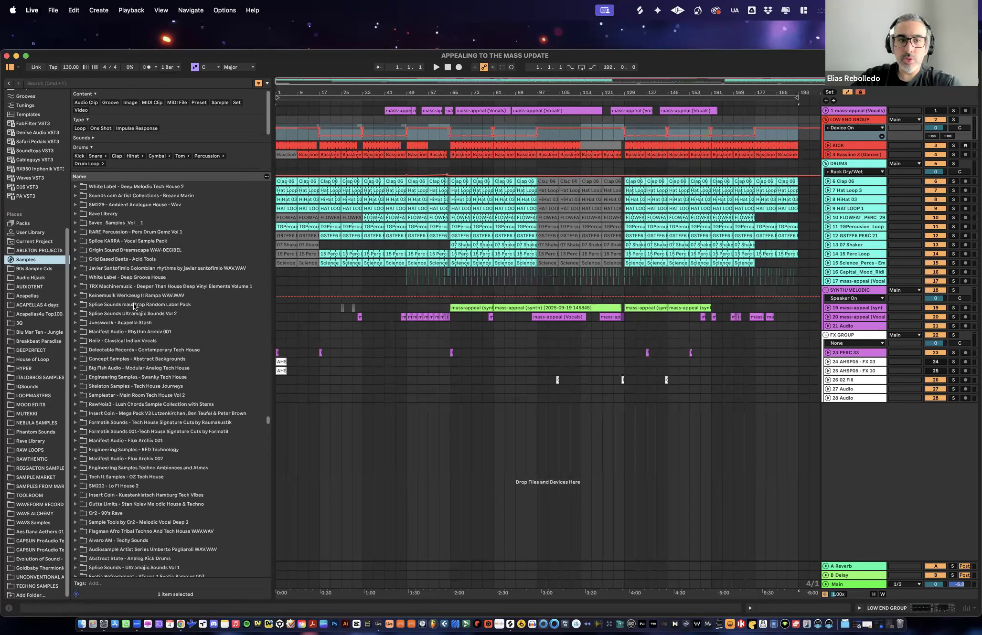
pyautogui.scroll(20, 135, 292)
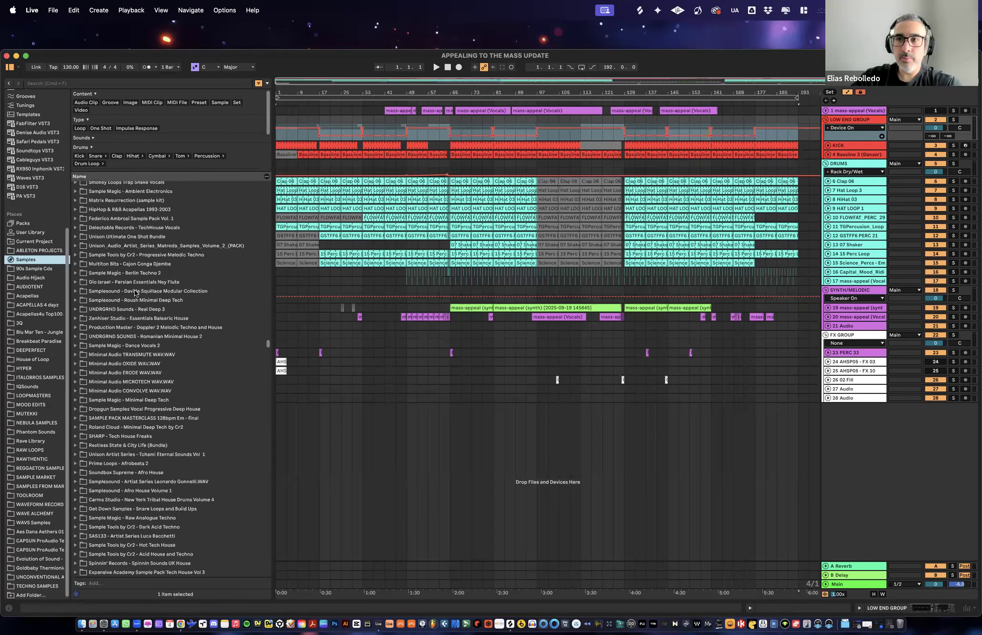
pyautogui.scroll(20, 135, 293)
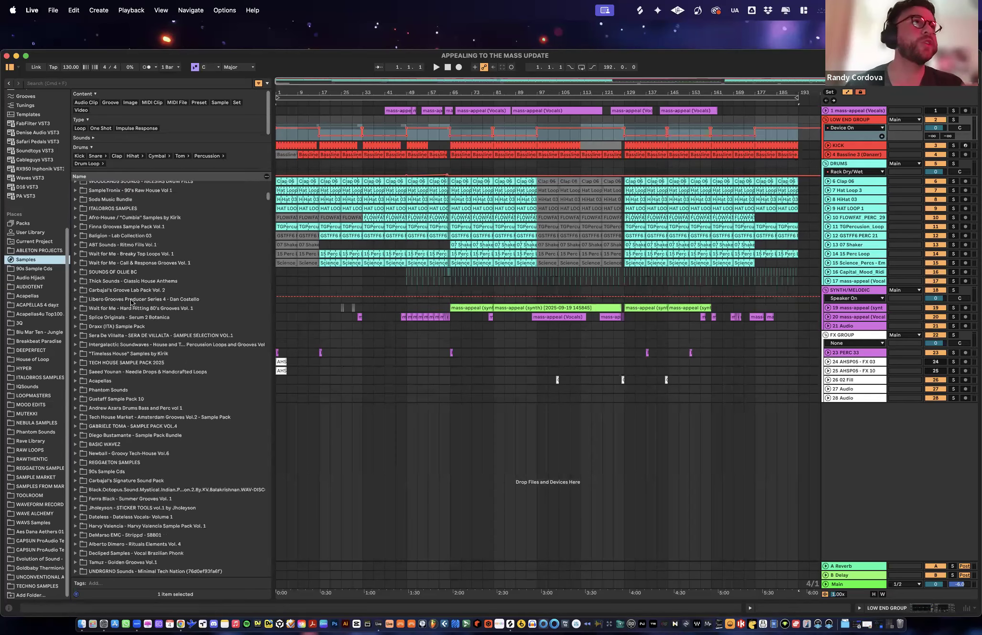